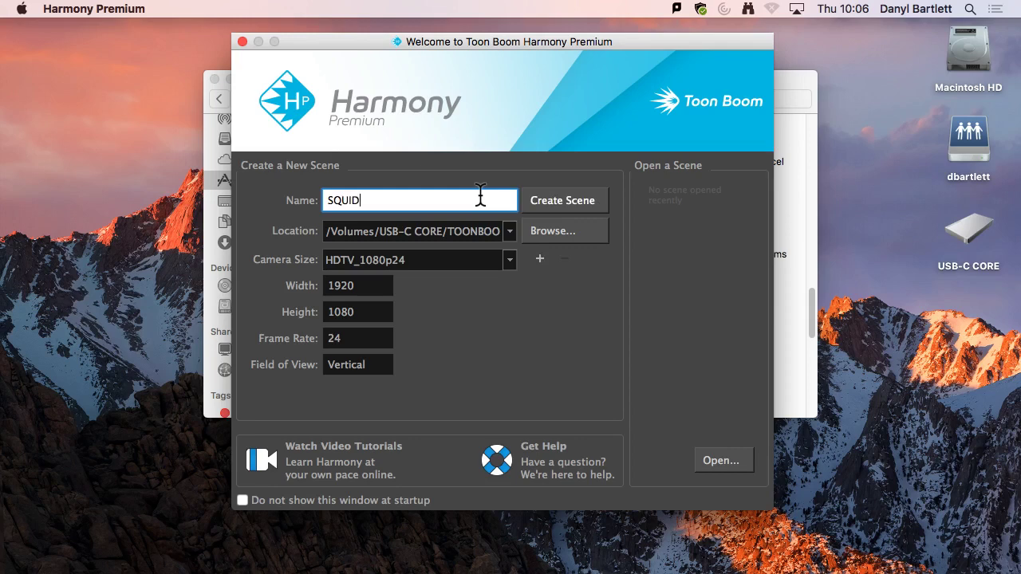
# Step: Name the new scene SQUID_3 and create it with the HDTV_1080p24 camera size
pyautogui.write('_3')
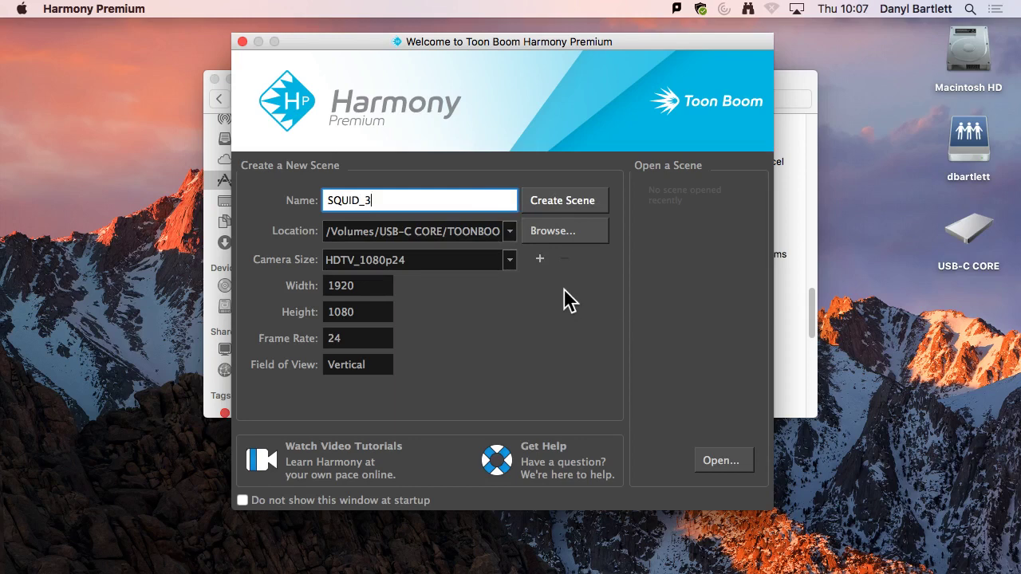
pyautogui.click(568, 202)
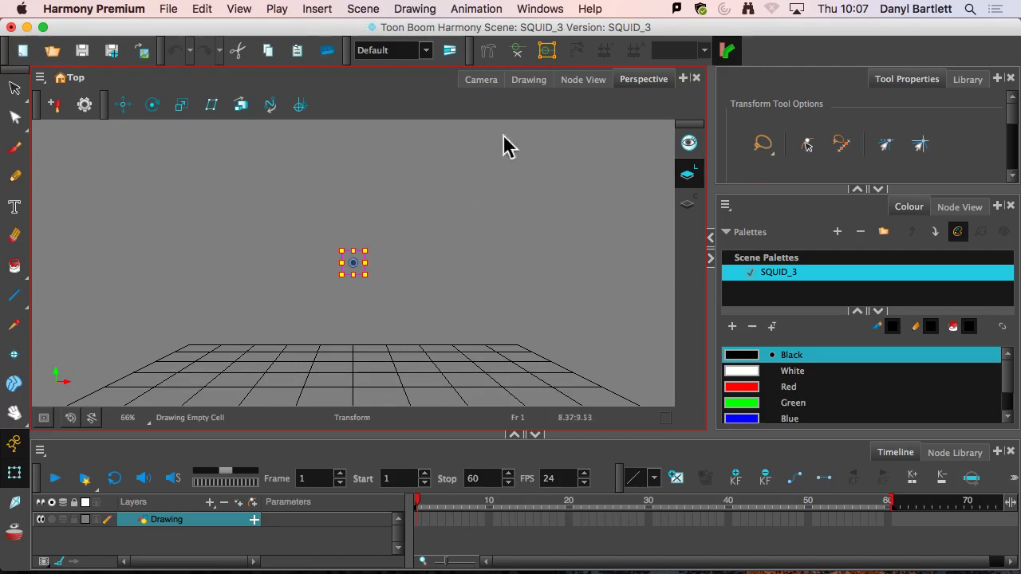
# Step: Restore the default workspace and expand the scene window to full screen
pyautogui.click(533, 10)
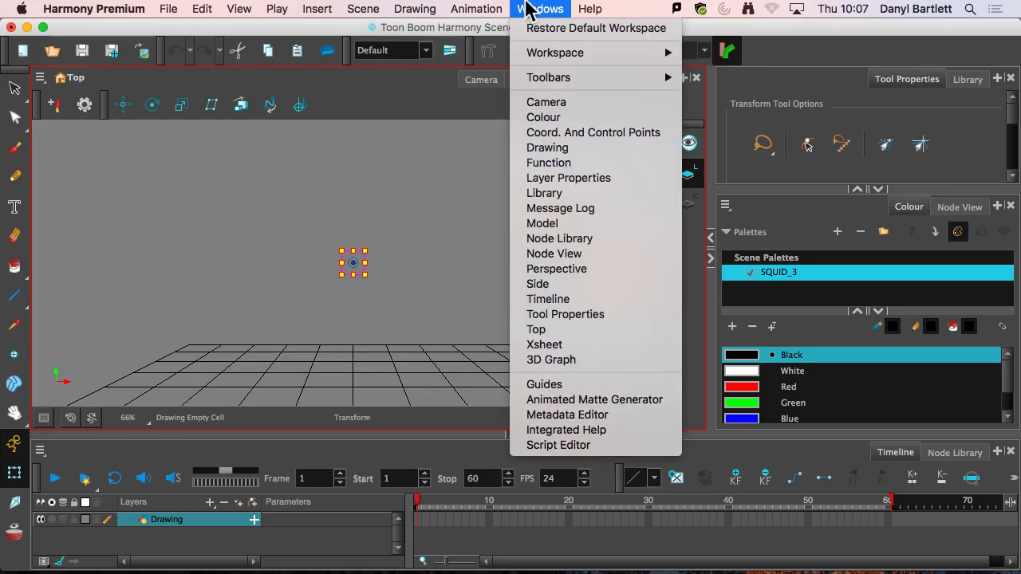
pyautogui.moveTo(622, 48)
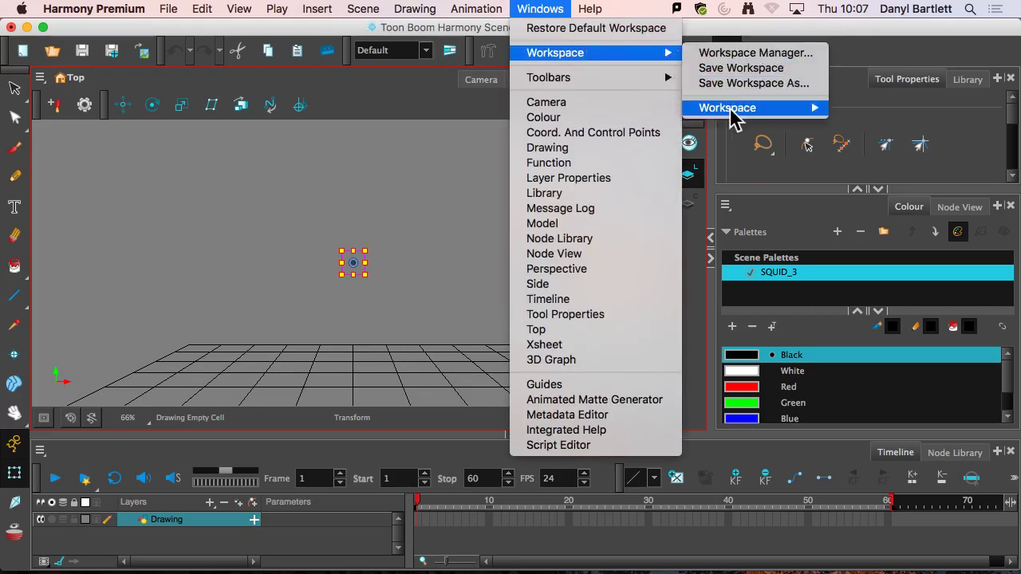
pyautogui.moveTo(750, 112)
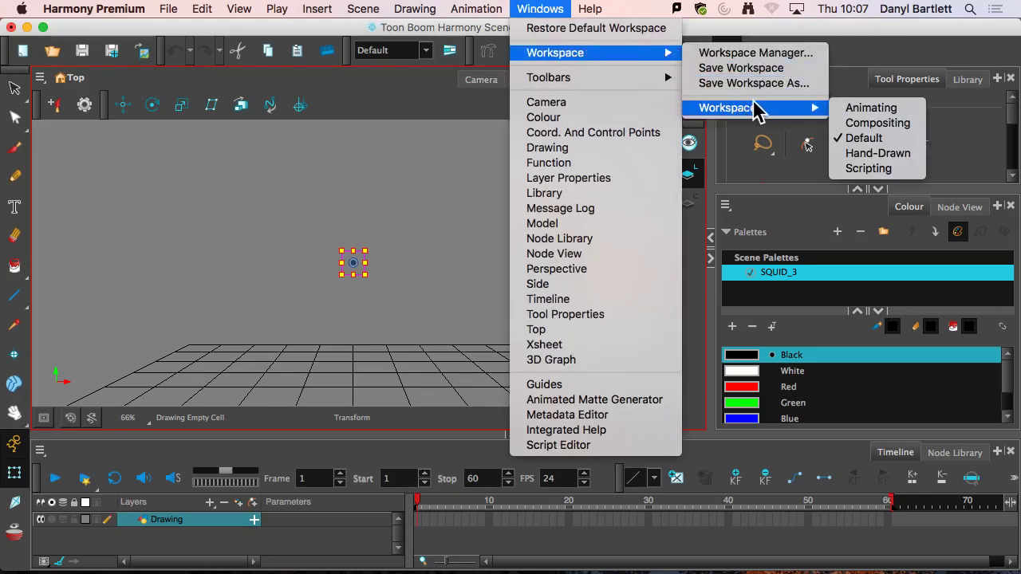
pyautogui.click(570, 29)
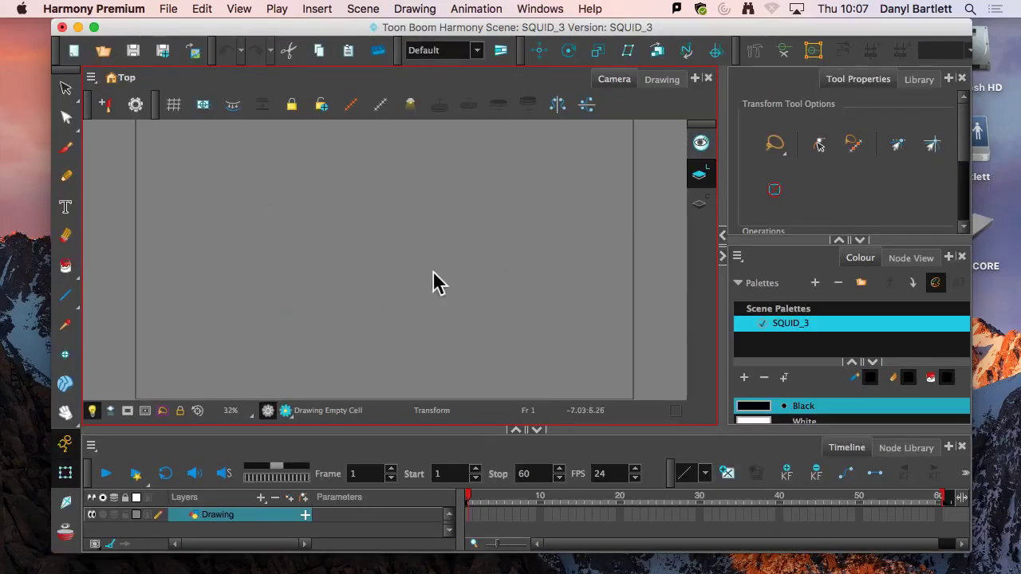
pyautogui.click(93, 28)
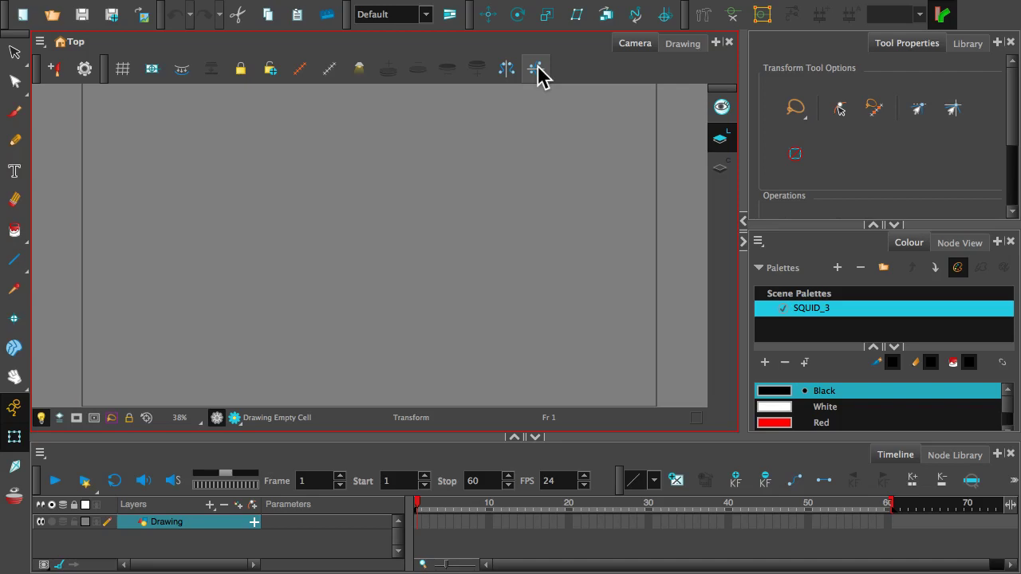
# Step: Add a vector drawing layer named BODY to the timeline
pyautogui.moveTo(648, 10)
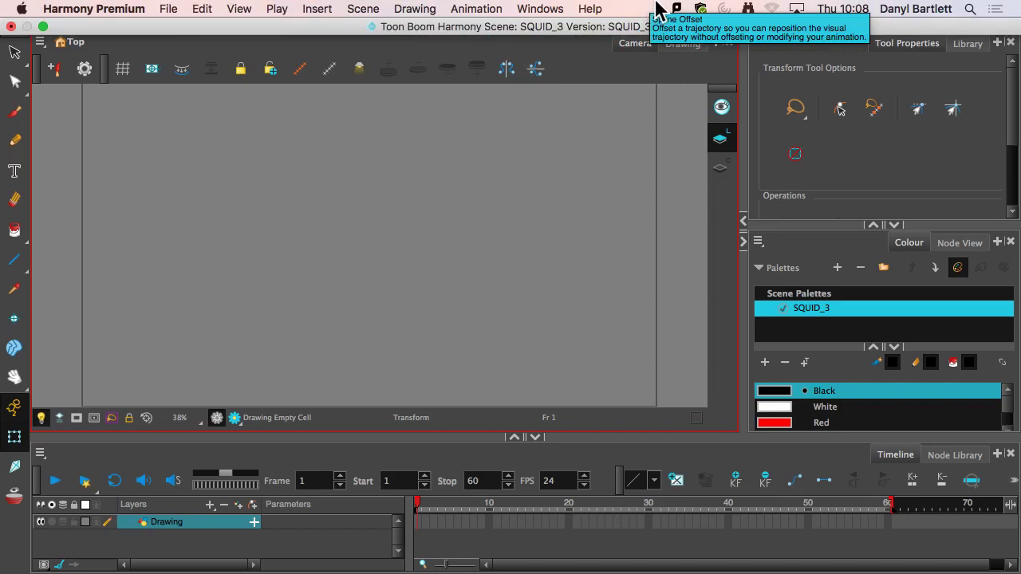
pyautogui.click(210, 505)
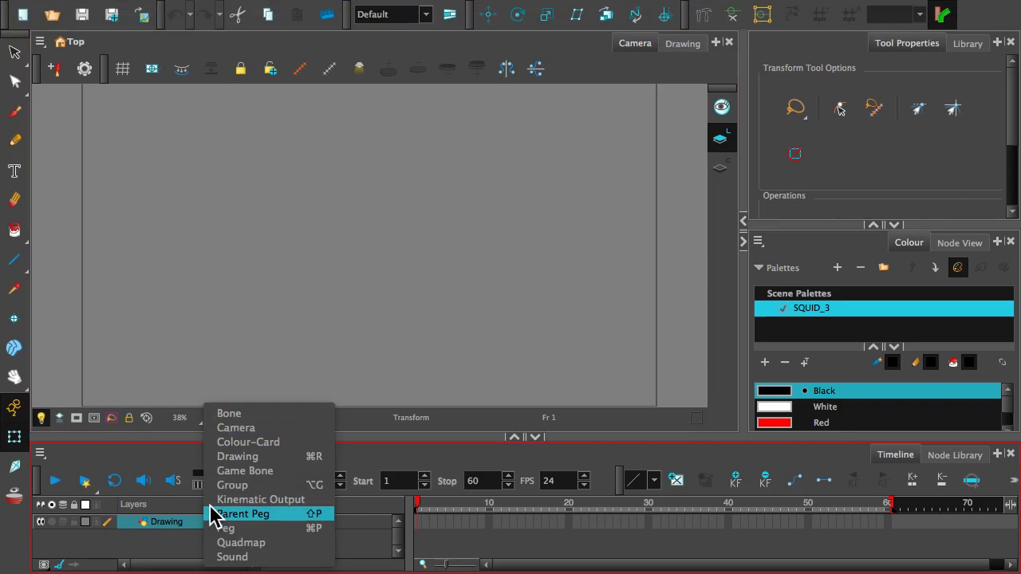
pyautogui.click(243, 458)
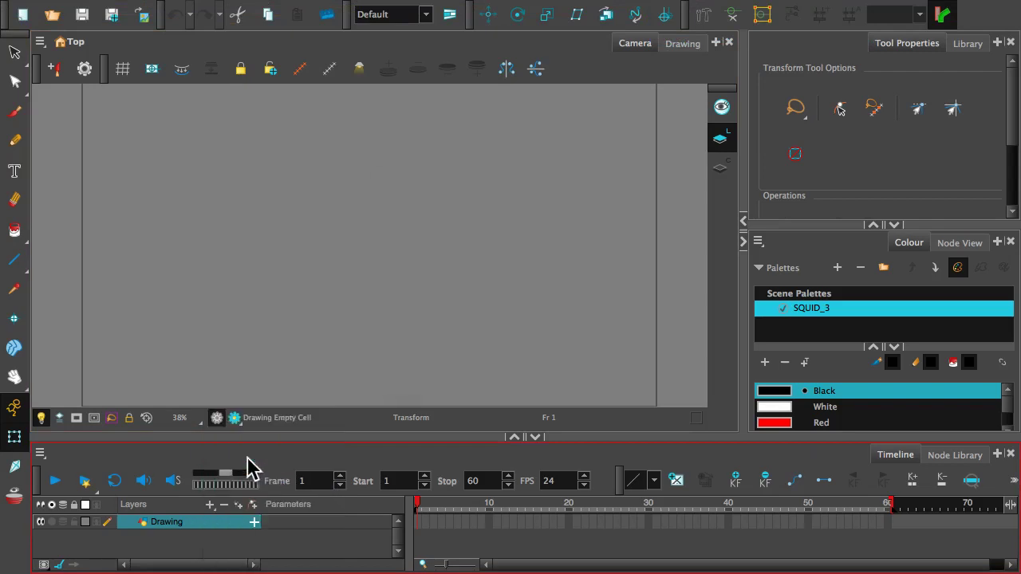
pyautogui.write('BO')
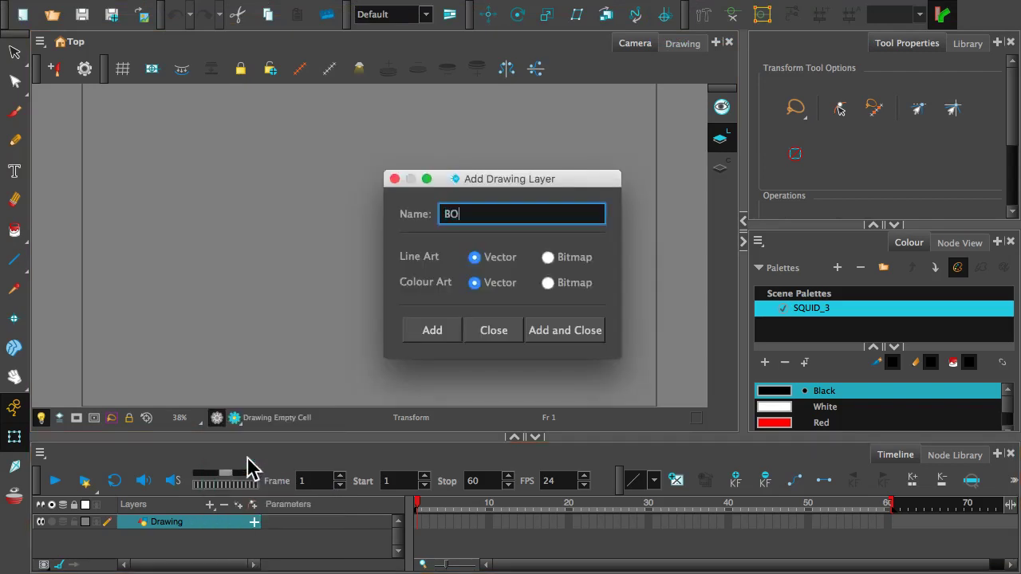
pyautogui.write('DY')
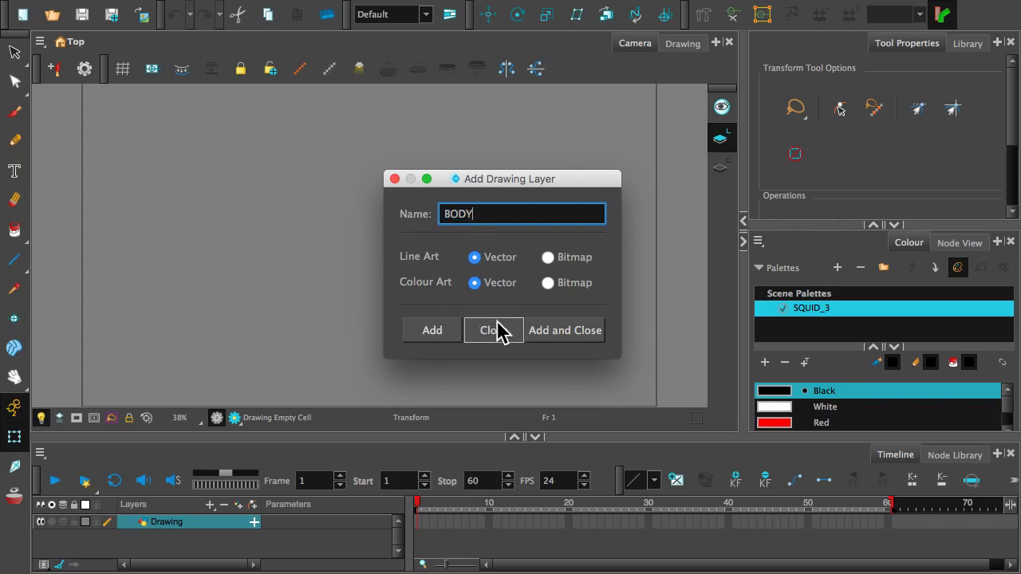
pyautogui.click(443, 329)
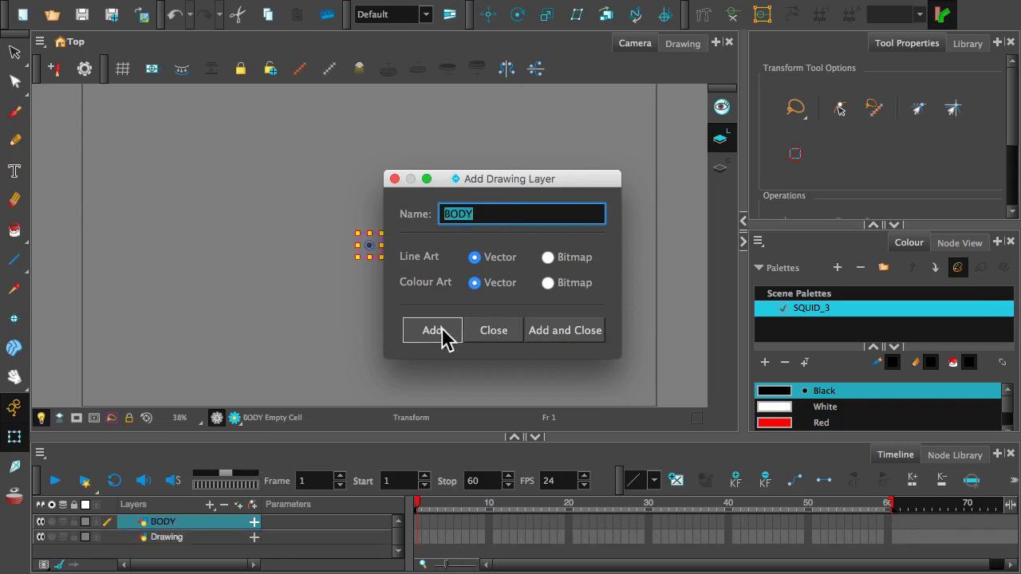
# Step: Add two more vector drawing layers named EYE and PUPIL
pyautogui.write('EYE')
pyautogui.click(443, 329)
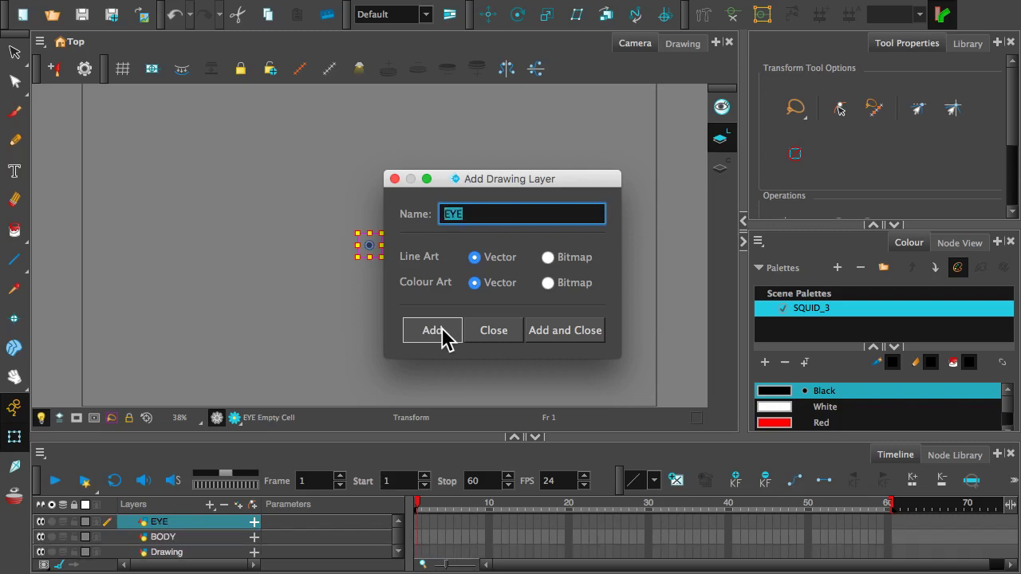
pyautogui.write('PUPIL')
pyautogui.click(443, 329)
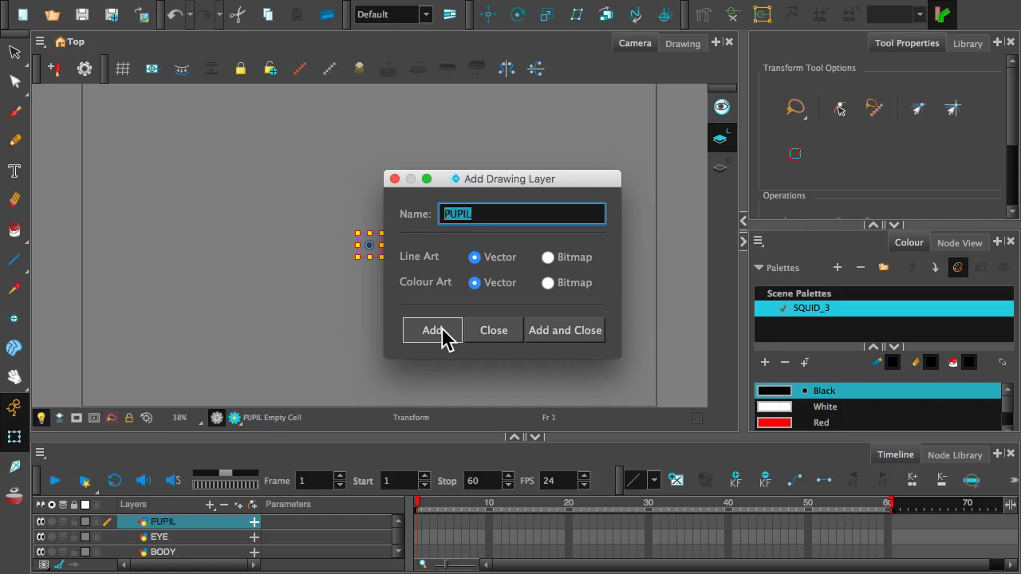
# Step: Add vector drawing layers LT_1 and LT_2 above the PUPIL layer
pyautogui.write('L_')
pyautogui.press('BackSpace')
pyautogui.write('T_1')
pyautogui.click(434, 325)
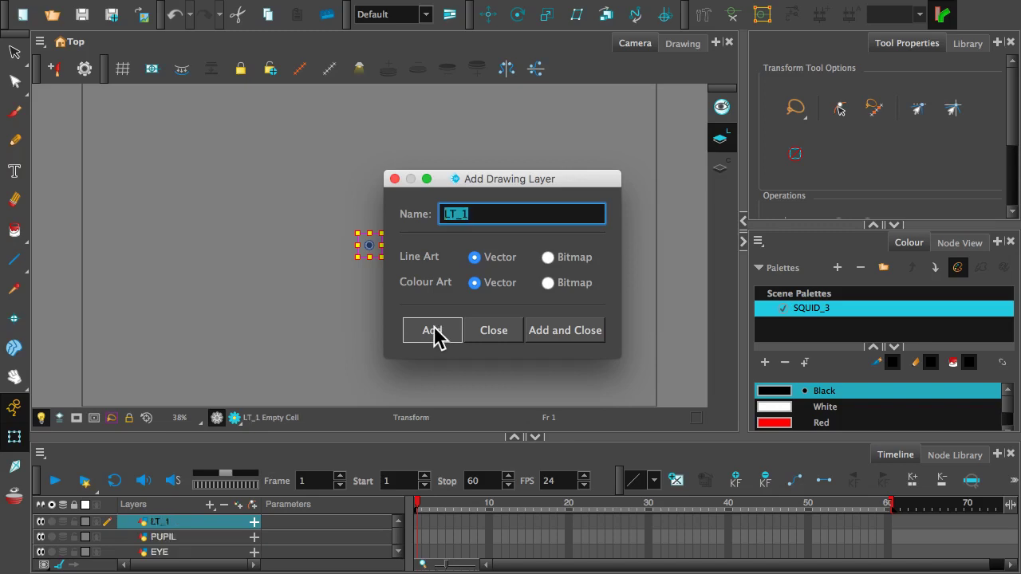
pyautogui.press('Right')
pyautogui.press('BackSpace')
pyautogui.write('2')
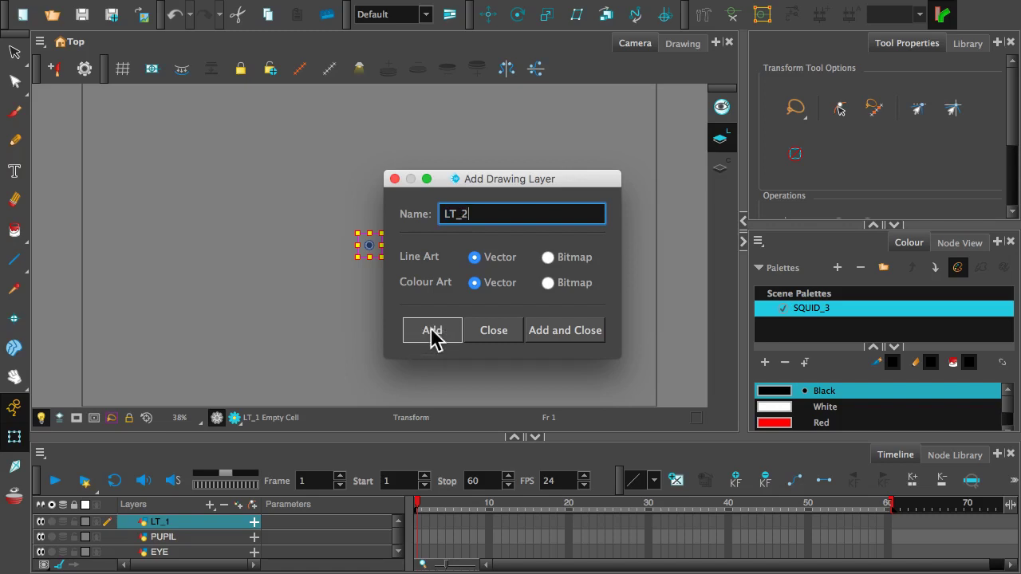
pyautogui.click(432, 330)
# Step: Add vector drawing layers ST_2 and ST_1, and finish adding layers
pyautogui.click(451, 213)
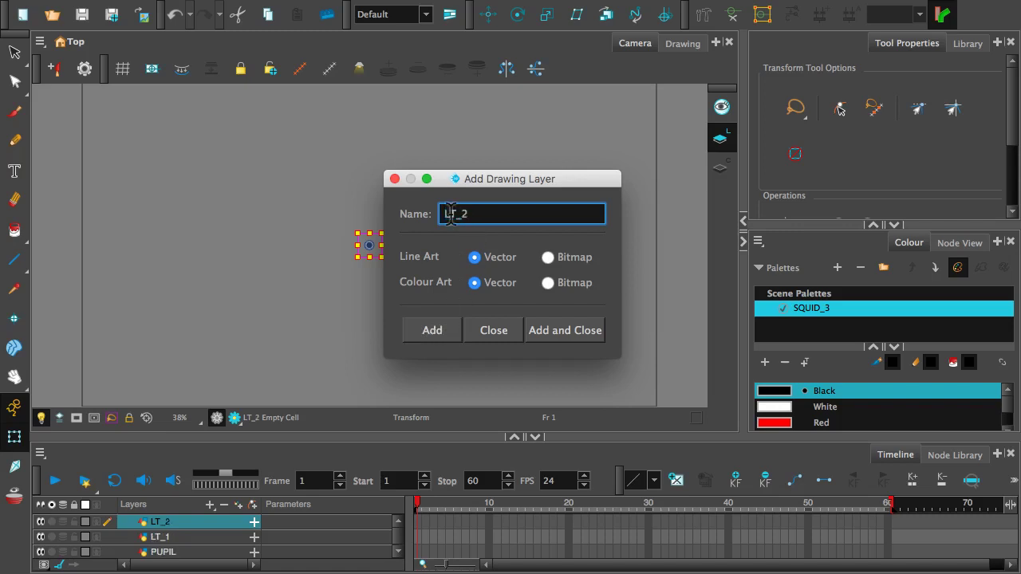
pyautogui.press('BackSpace')
pyautogui.write('S')
pyautogui.click(432, 331)
pyautogui.click(479, 214)
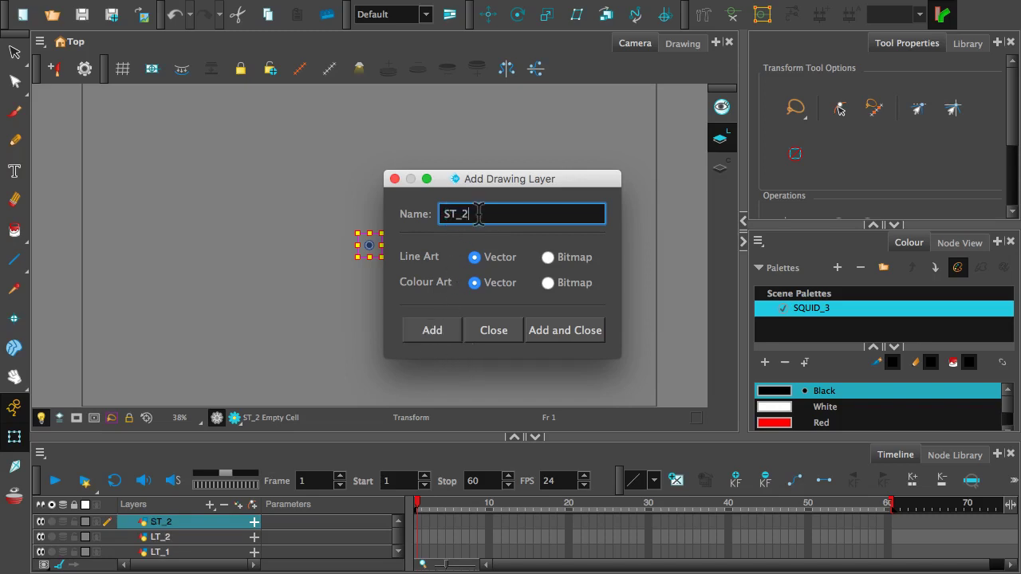
pyautogui.press('BackSpace')
pyautogui.write('1')
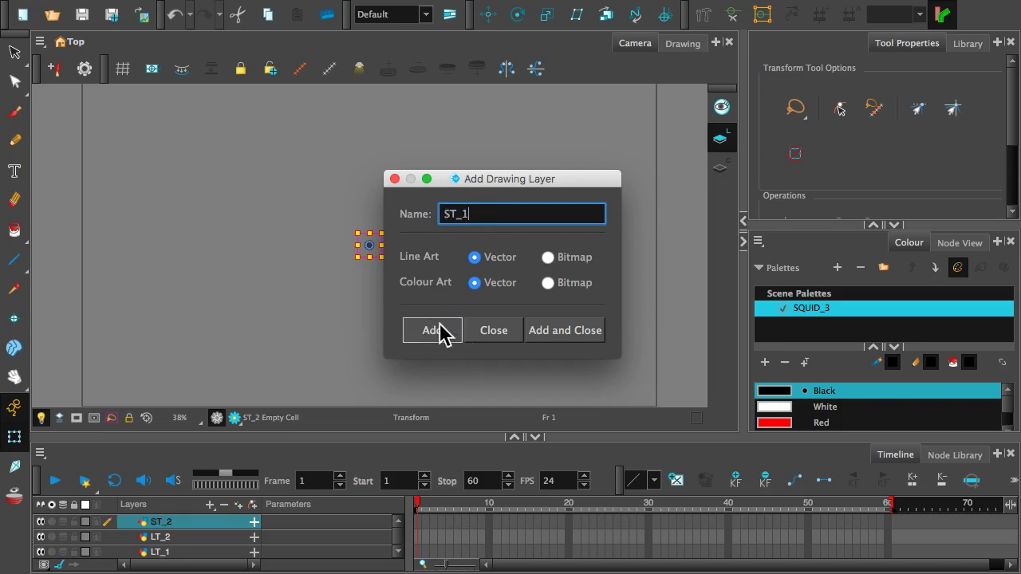
pyautogui.click(576, 335)
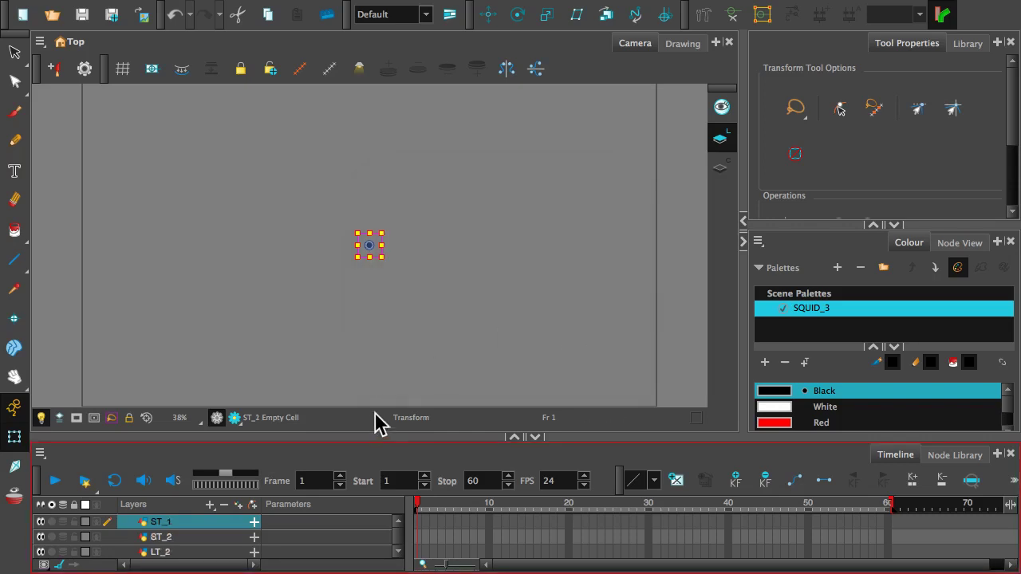
# Step: Enlarge the timeline area to show all layers and delete the unused Drawing layer
pyautogui.moveTo(374, 437); pyautogui.dragTo(387, 253)
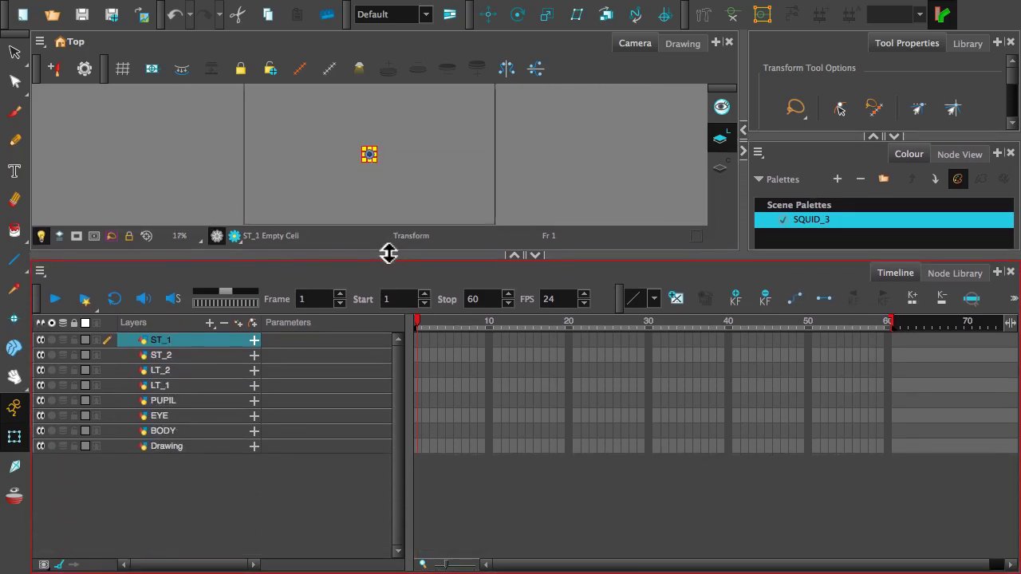
pyautogui.click(192, 452)
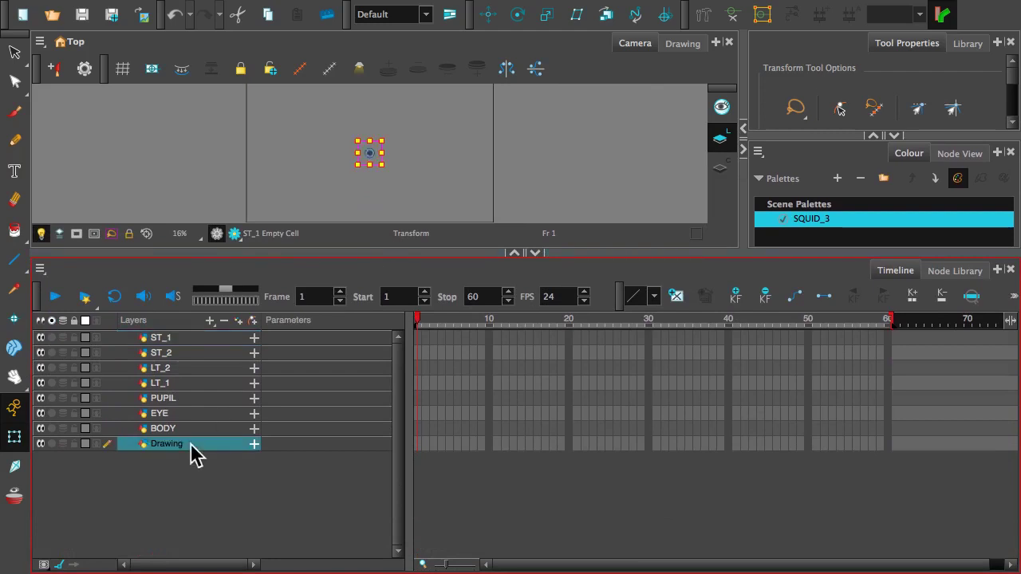
pyautogui.click(224, 319)
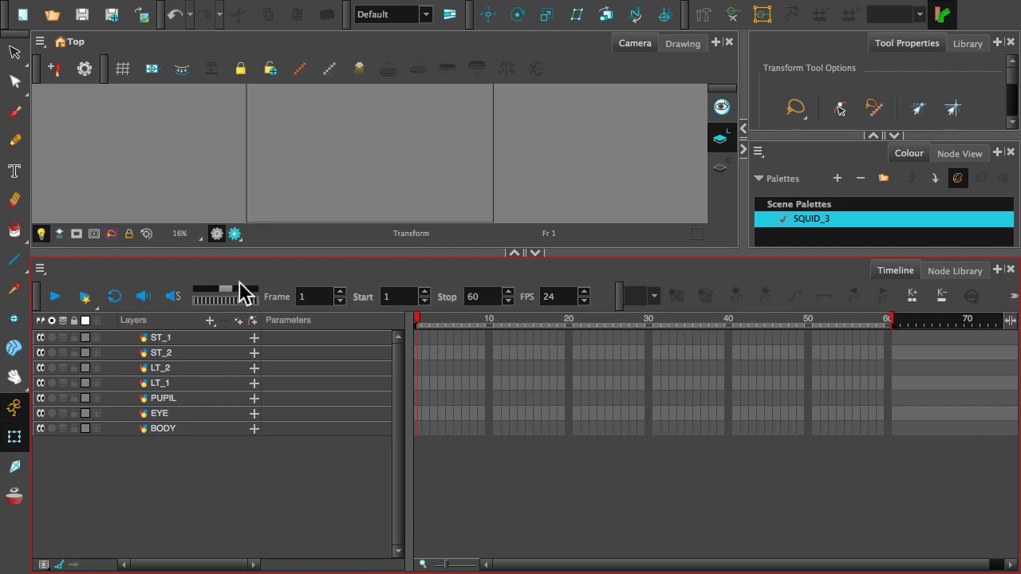
# Step: Shrink the timeline area to enlarge the camera view, and give the colour palette area more height
pyautogui.moveTo(253, 252); pyautogui.dragTo(237, 451)
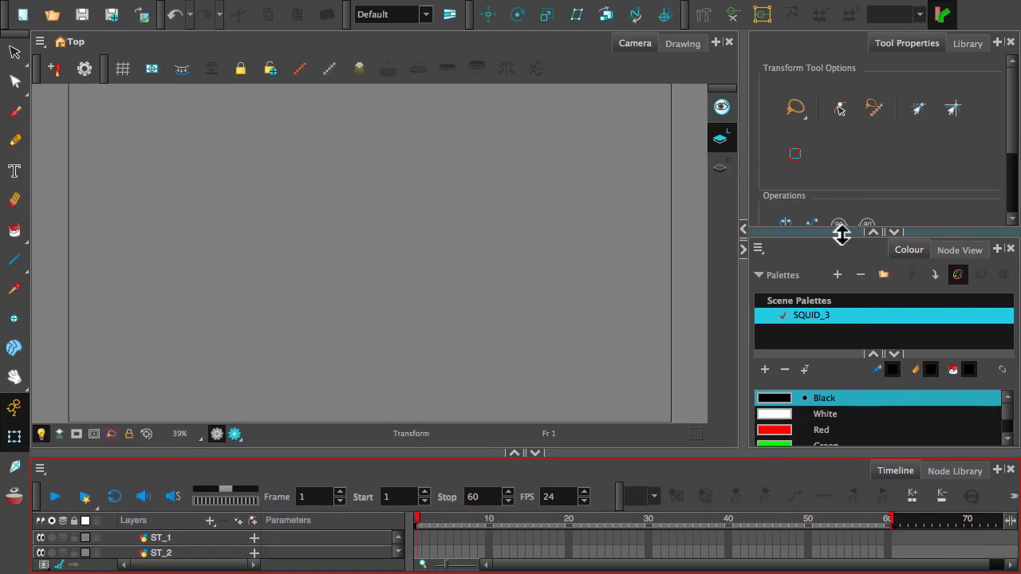
pyautogui.moveTo(838, 232); pyautogui.dragTo(834, 139)
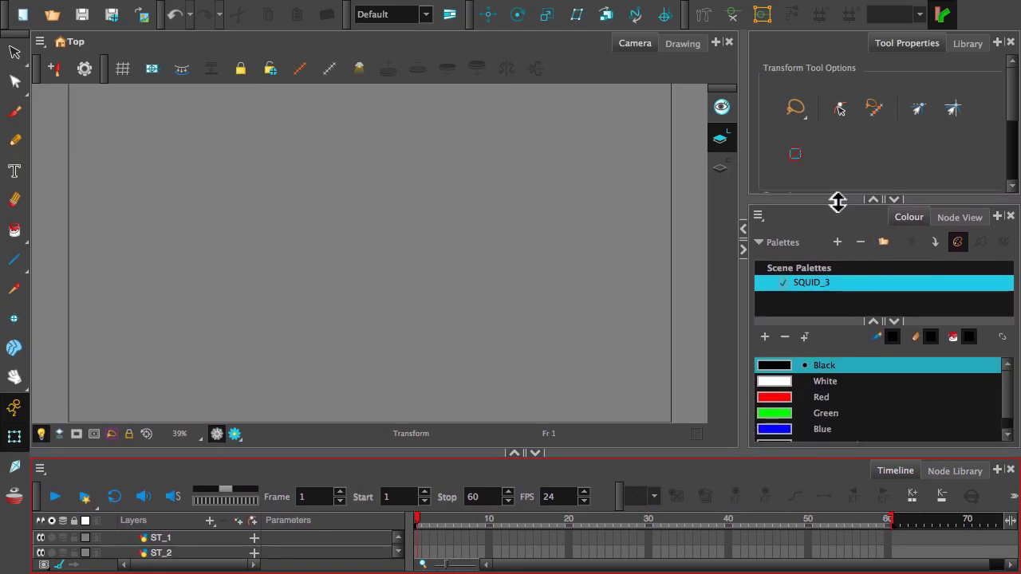
pyautogui.moveTo(837, 202); pyautogui.dragTo(837, 206)
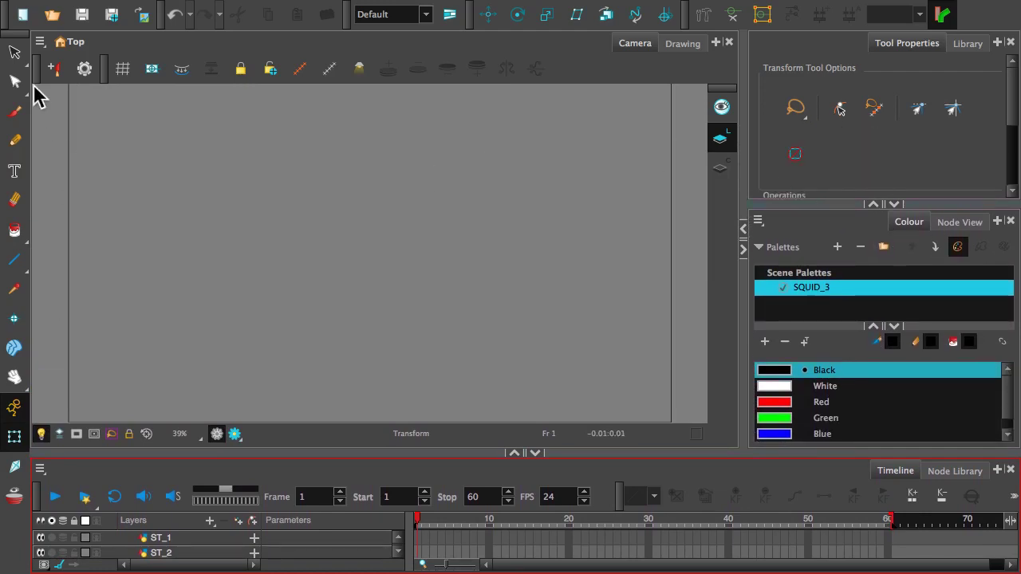
# Step: Choose the Pencil tool and enable its brush-marked stroke option together with Auto Close Gap
pyautogui.click(16, 143)
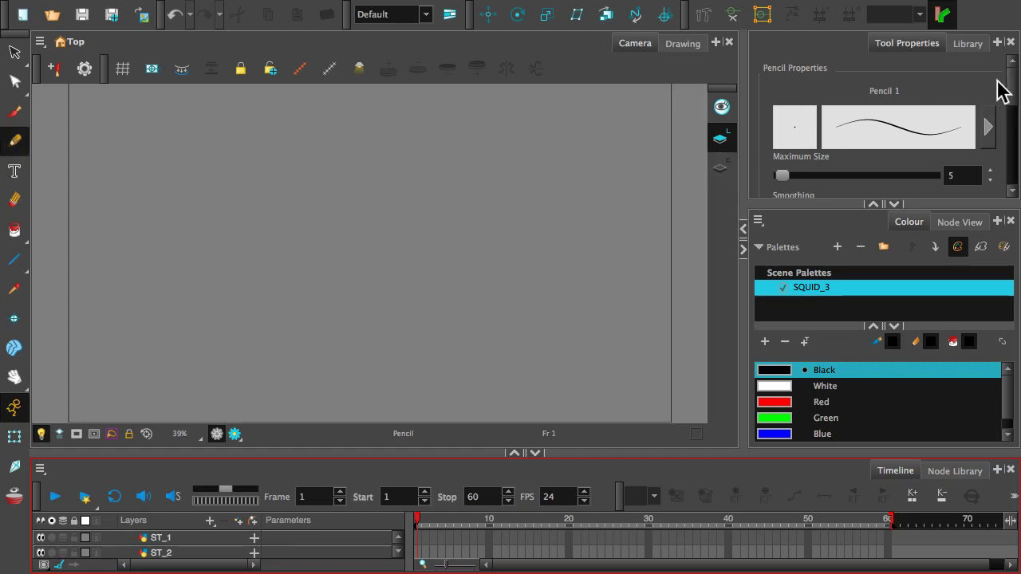
pyautogui.moveTo(1010, 86); pyautogui.dragTo(1014, 178)
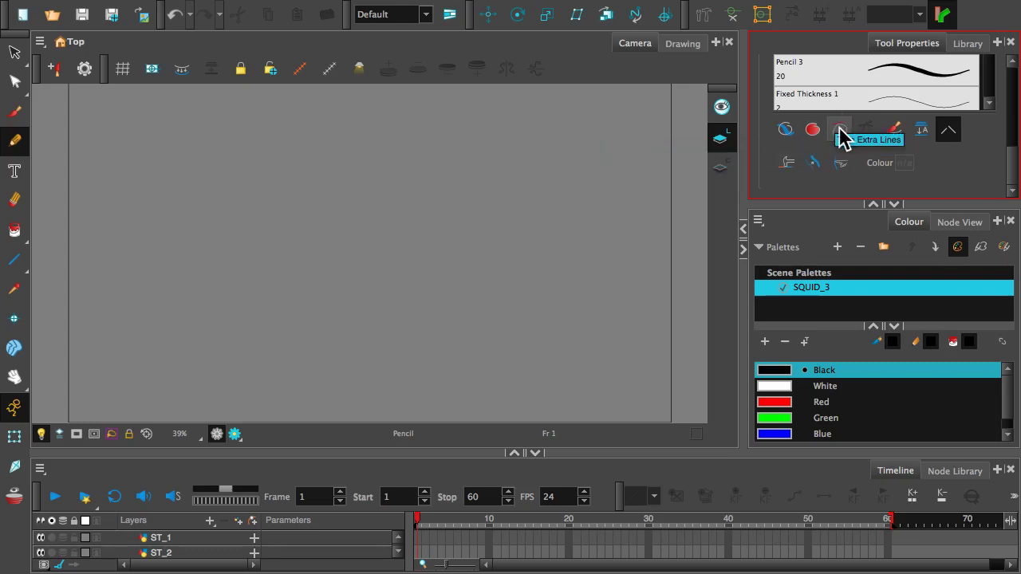
pyautogui.click(894, 132)
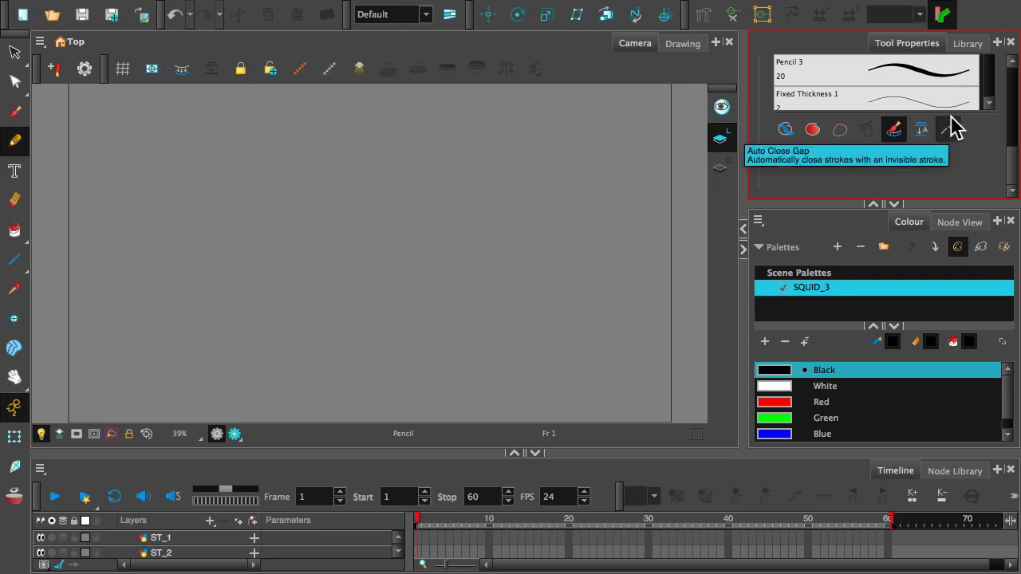
pyautogui.click(949, 129)
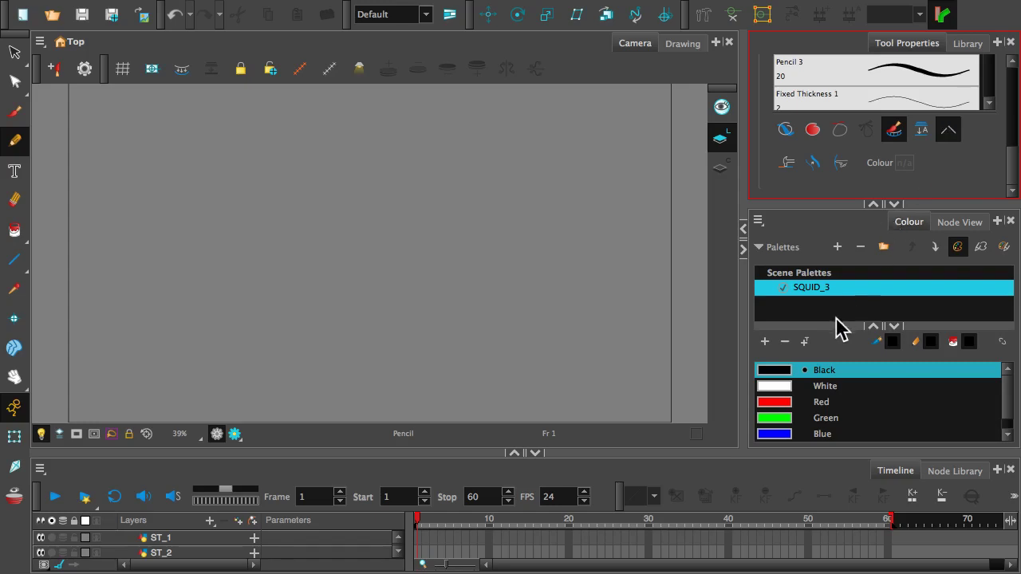
# Step: Expand the swatch list over the palette list and recolour the Vectorized Line swatch to salmon, RGB 228, 119, 97
pyautogui.moveTo(834, 326); pyautogui.dragTo(837, 268)
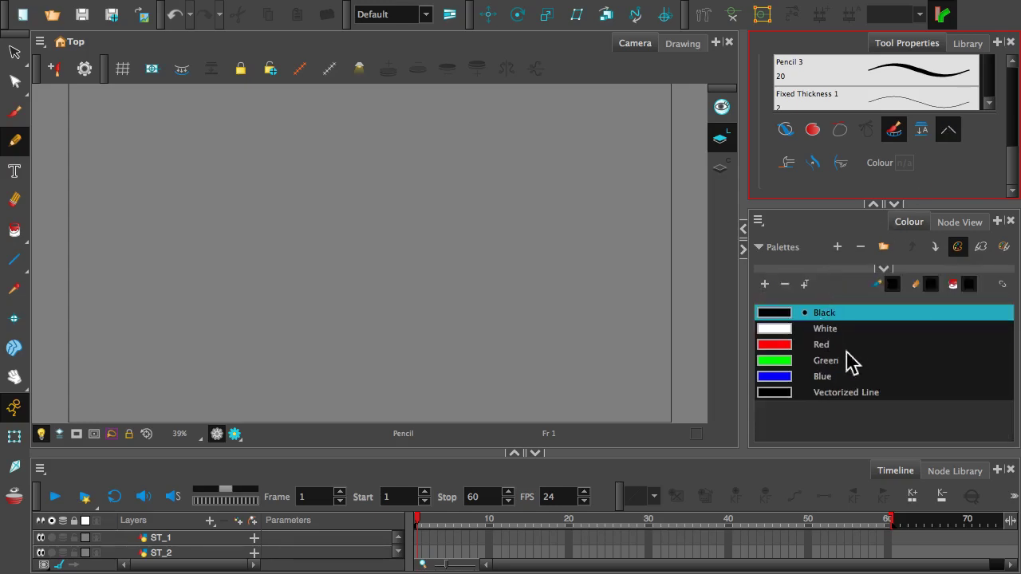
pyautogui.click(779, 392)
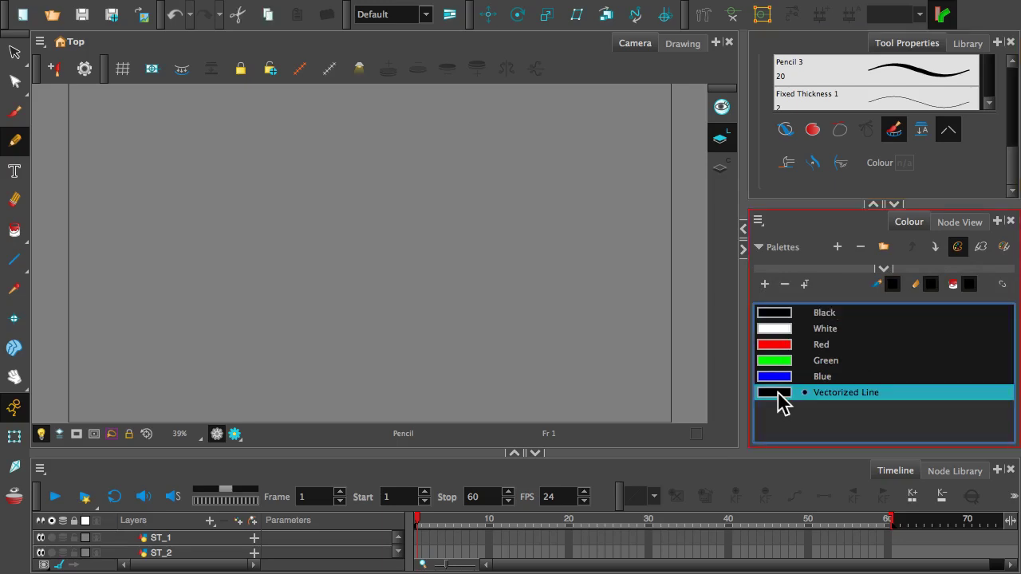
pyautogui.doubleClick(778, 392)
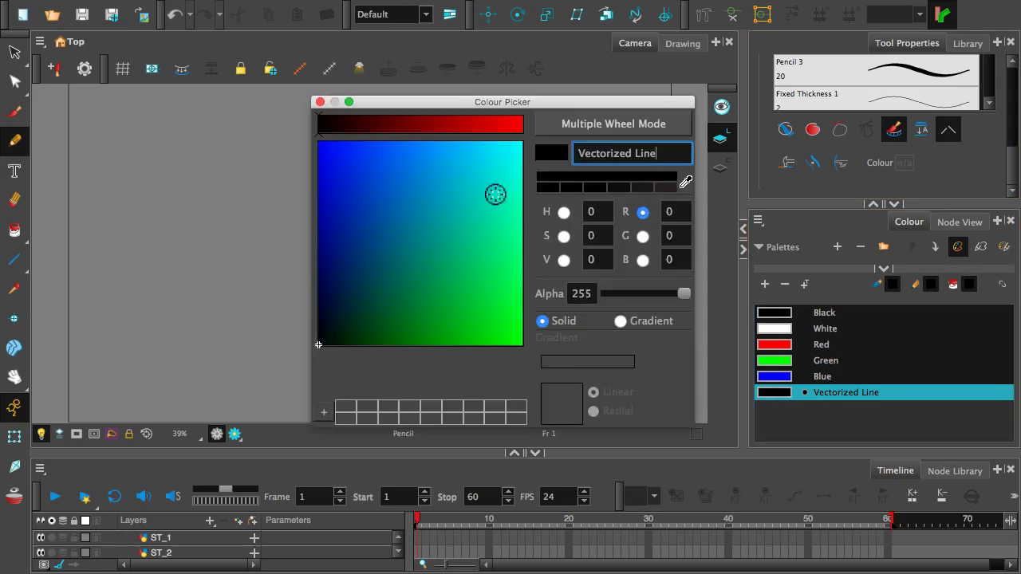
pyautogui.click(564, 212)
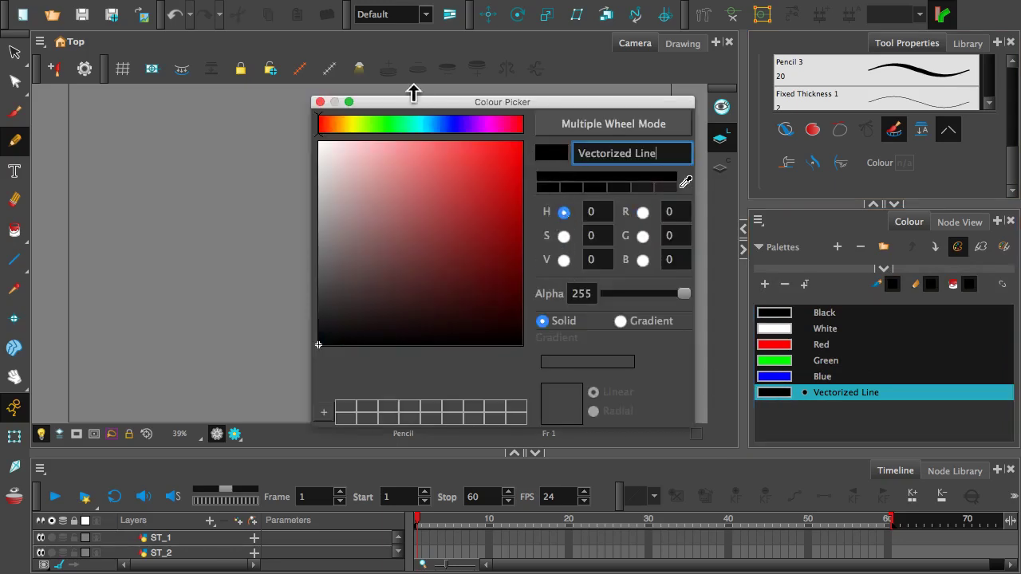
pyautogui.click(338, 124)
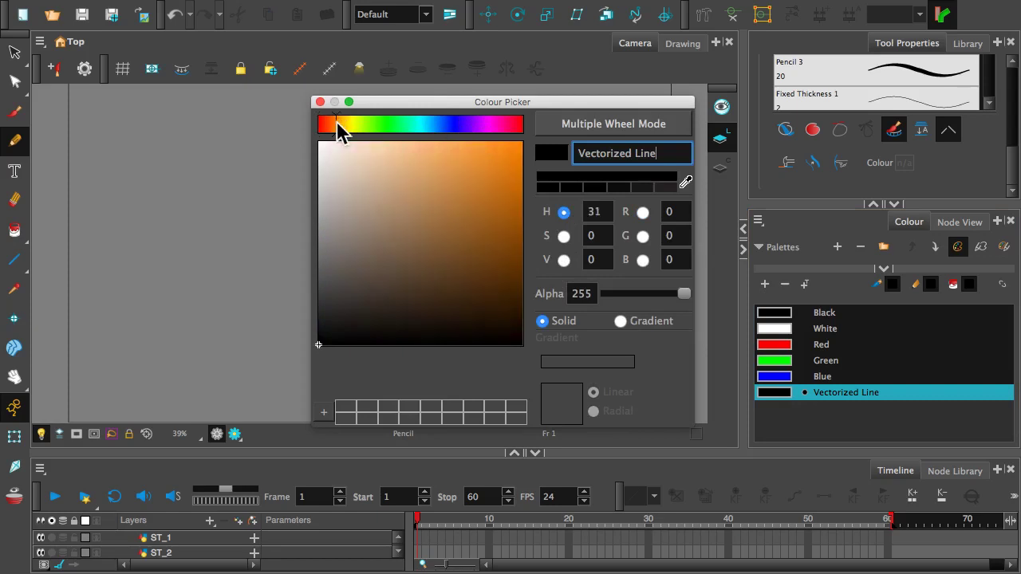
pyautogui.moveTo(338, 130)
pyautogui.mouseDown()
pyautogui.moveTo(327, 130)
pyautogui.moveTo(514, 135)
pyautogui.moveTo(334, 130)
pyautogui.mouseUp()
pyautogui.click(465, 174)
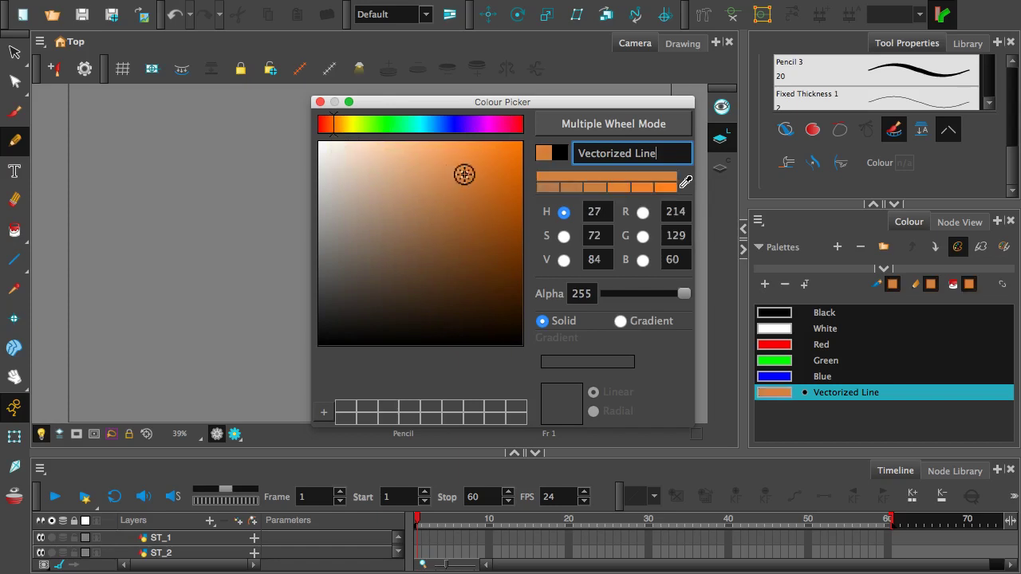
pyautogui.moveTo(464, 174); pyautogui.dragTo(477, 169)
pyautogui.moveTo(328, 124); pyautogui.dragTo(325, 126)
pyautogui.click(445, 170)
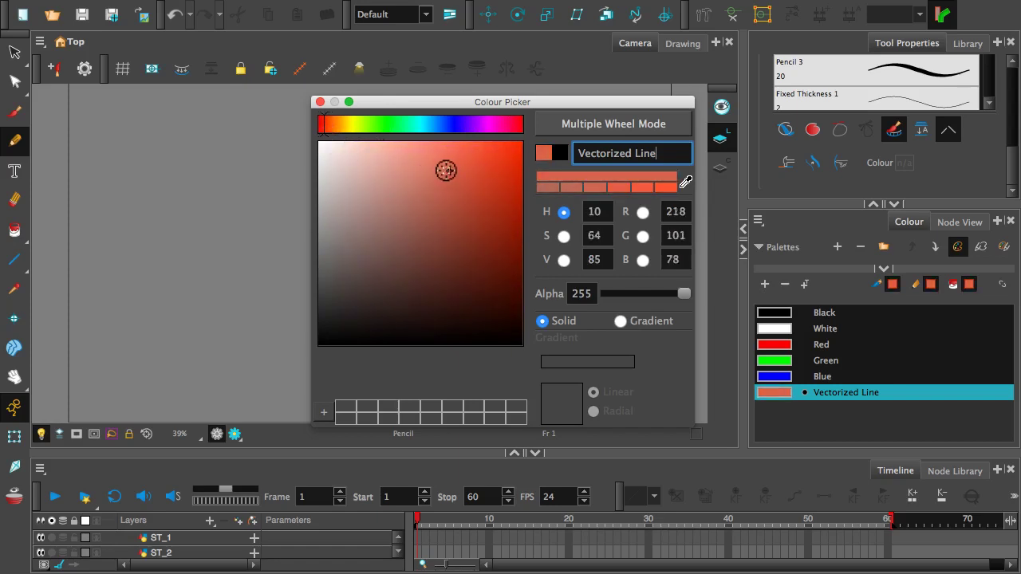
pyautogui.moveTo(446, 170)
pyautogui.mouseDown()
pyautogui.moveTo(426, 167)
pyautogui.moveTo(435, 163)
pyautogui.mouseUp()
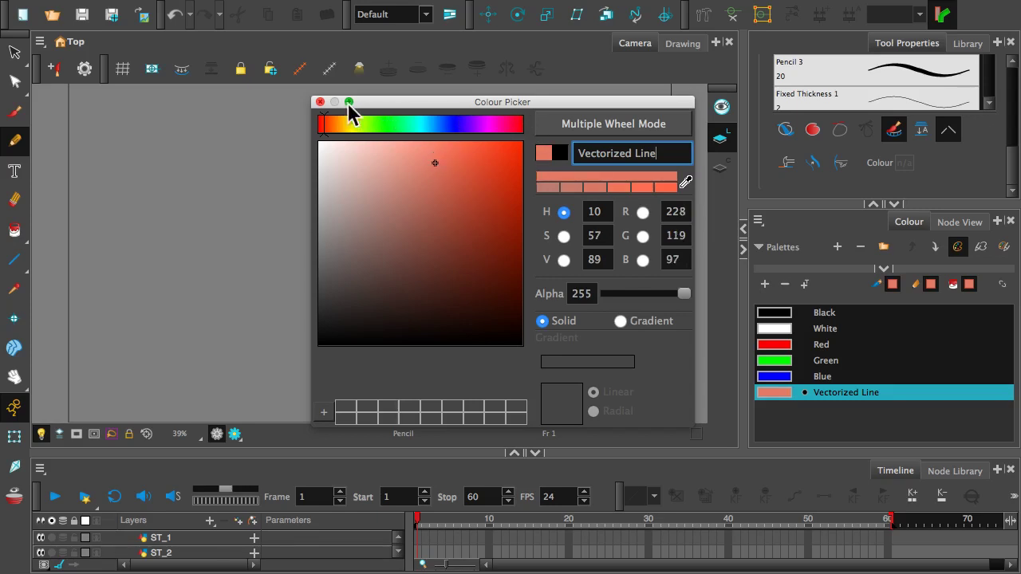
pyautogui.click(321, 101)
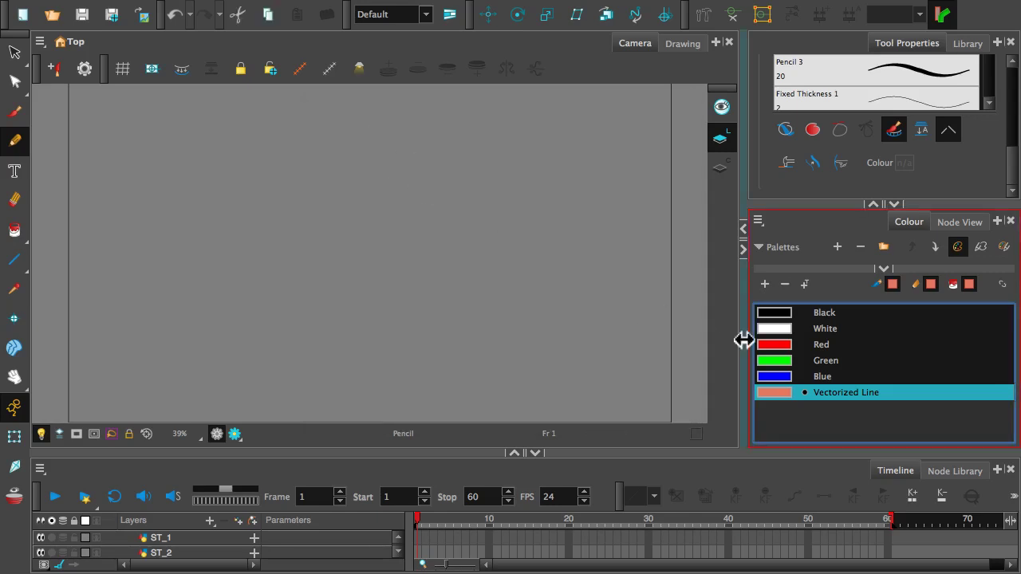
pyautogui.rightClick(782, 403)
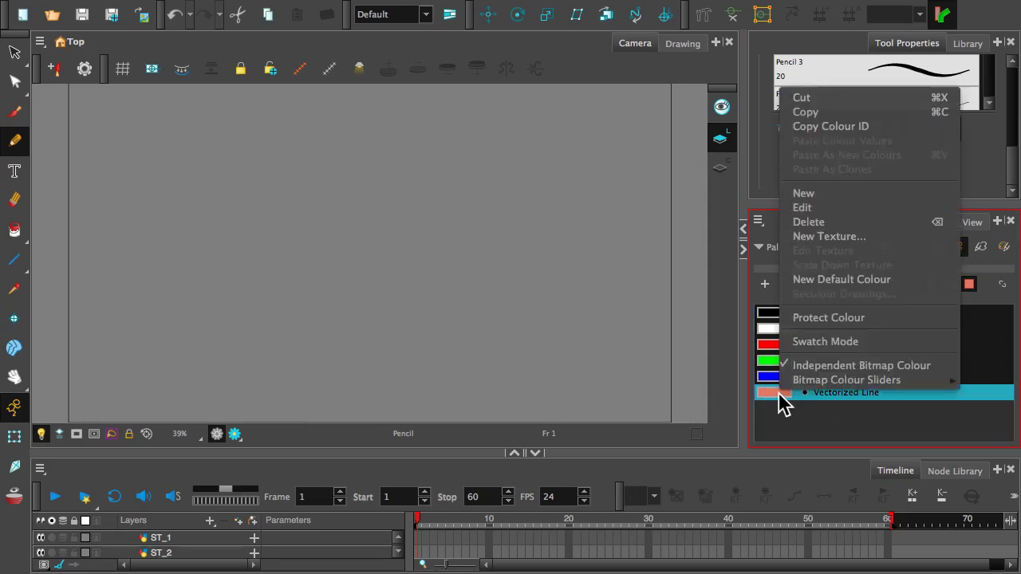
pyautogui.click(814, 128)
pyautogui.click(780, 378)
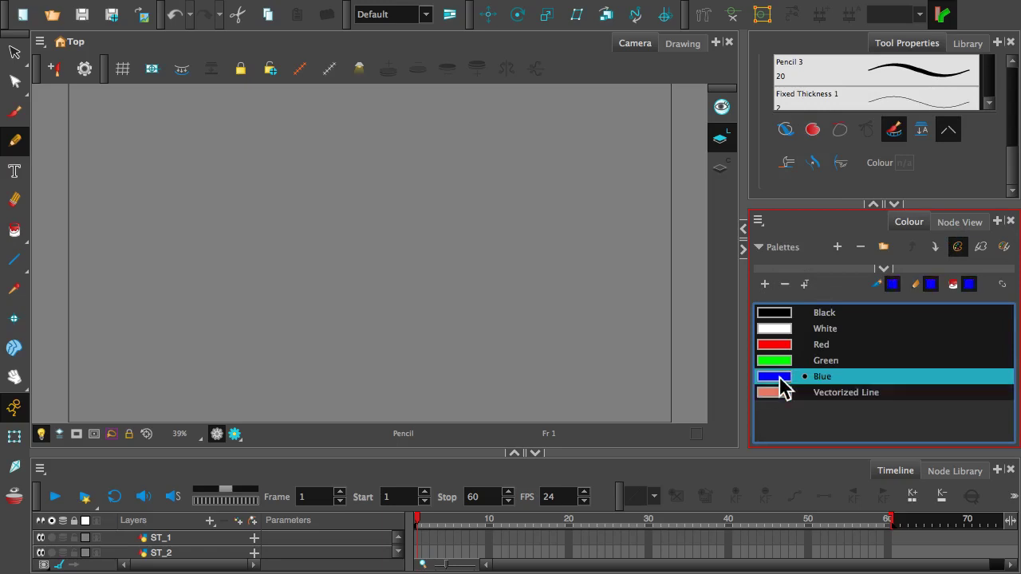
pyautogui.rightClick(782, 387)
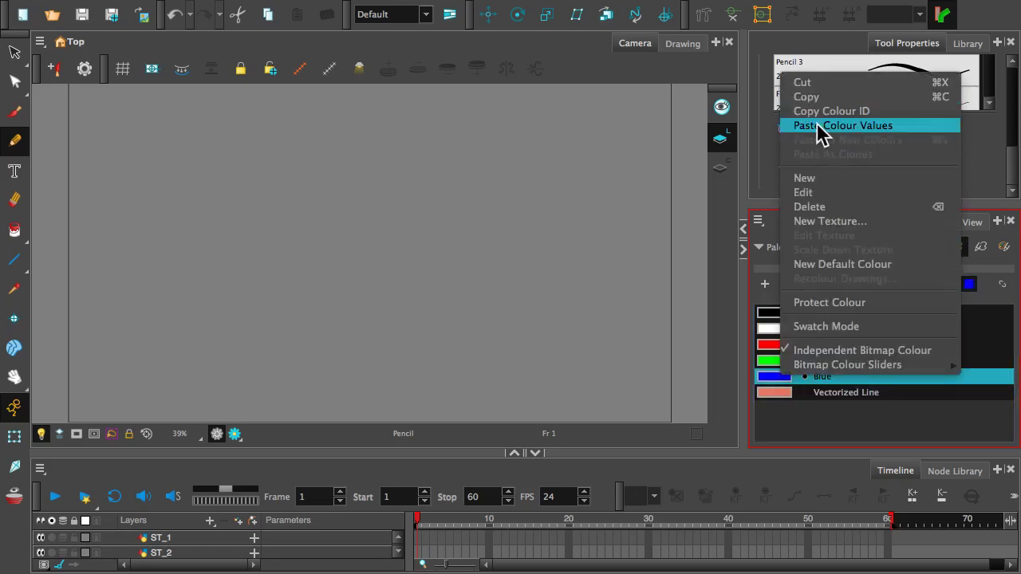
pyautogui.click(793, 434)
pyautogui.rightClick(779, 406)
# Step: Copy the salmon Vectorized Line swatch and paste it into the palette as a new colour
pyautogui.click(780, 405)
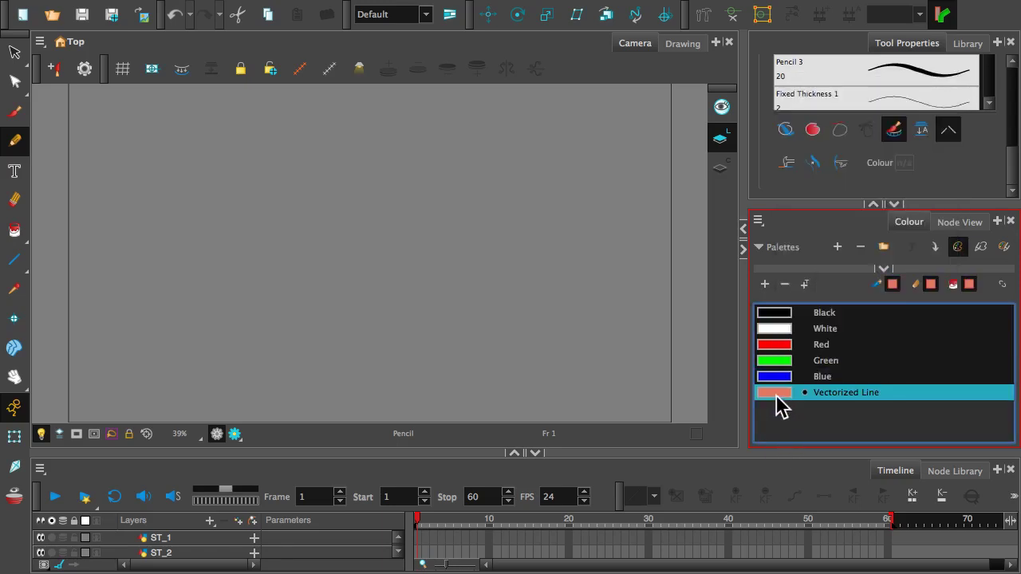
pyautogui.rightClick(780, 406)
pyautogui.click(822, 110)
pyautogui.rightClick(782, 375)
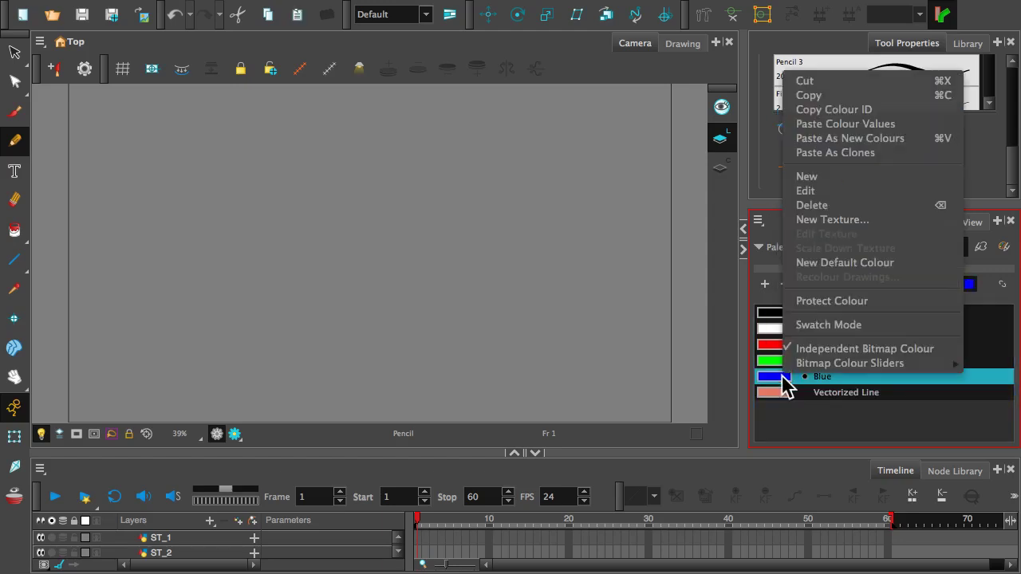
pyautogui.click(836, 144)
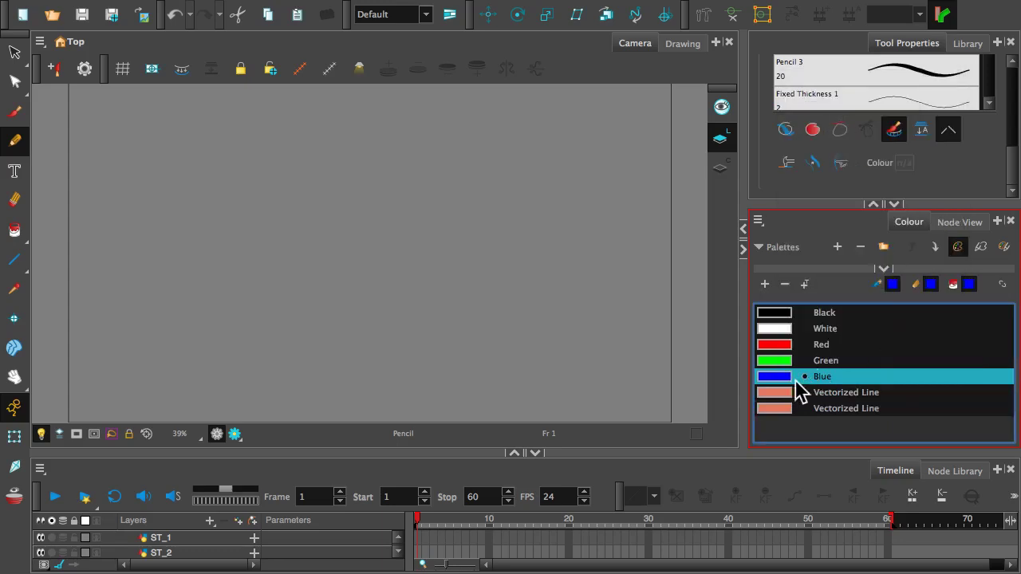
# Step: Rename the pasted swatch BODY_LOCAL and paste another copy of the salmon swatch as a new colour
pyautogui.click(837, 410)
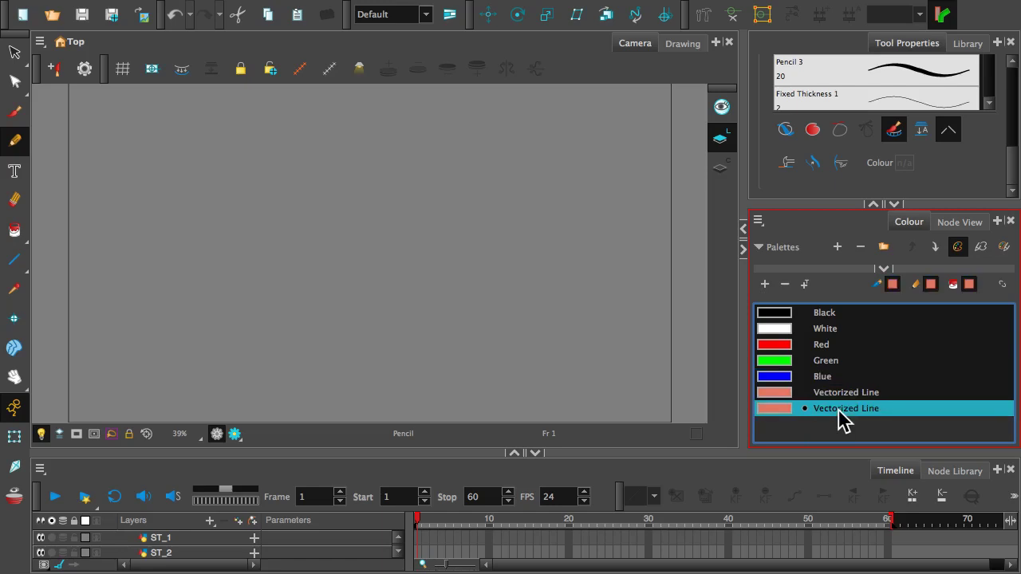
pyautogui.doubleClick(838, 409)
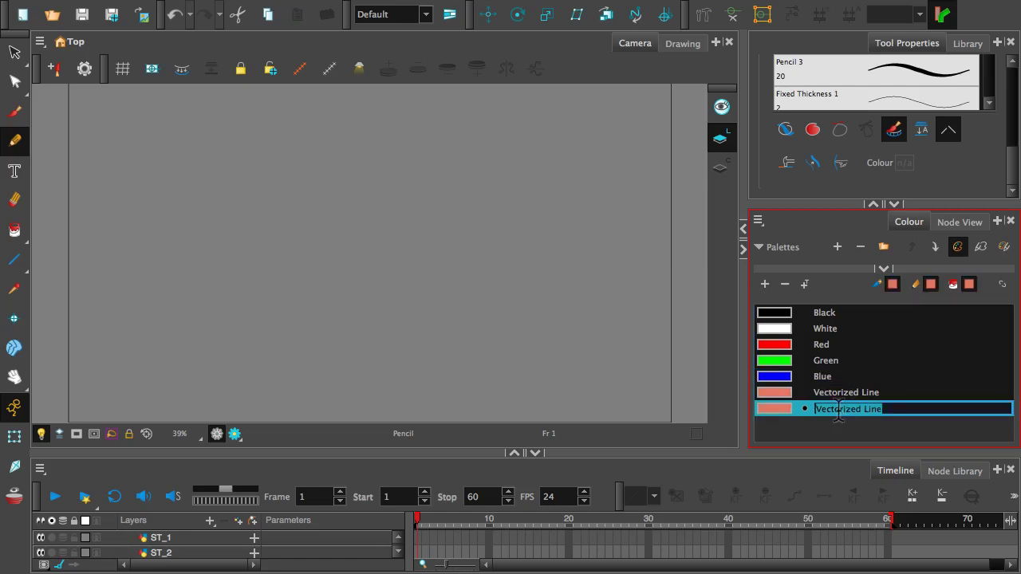
pyautogui.write('BO')
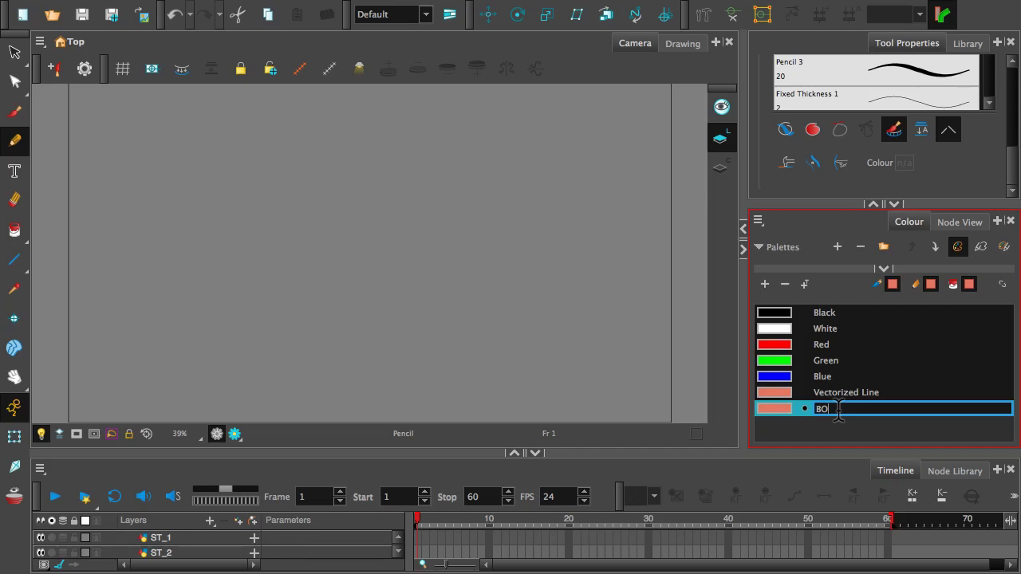
pyautogui.write('DY')
pyautogui.write(' LOV')
pyautogui.press('BackSpace')
pyautogui.write('CAL')
pyautogui.click(837, 428)
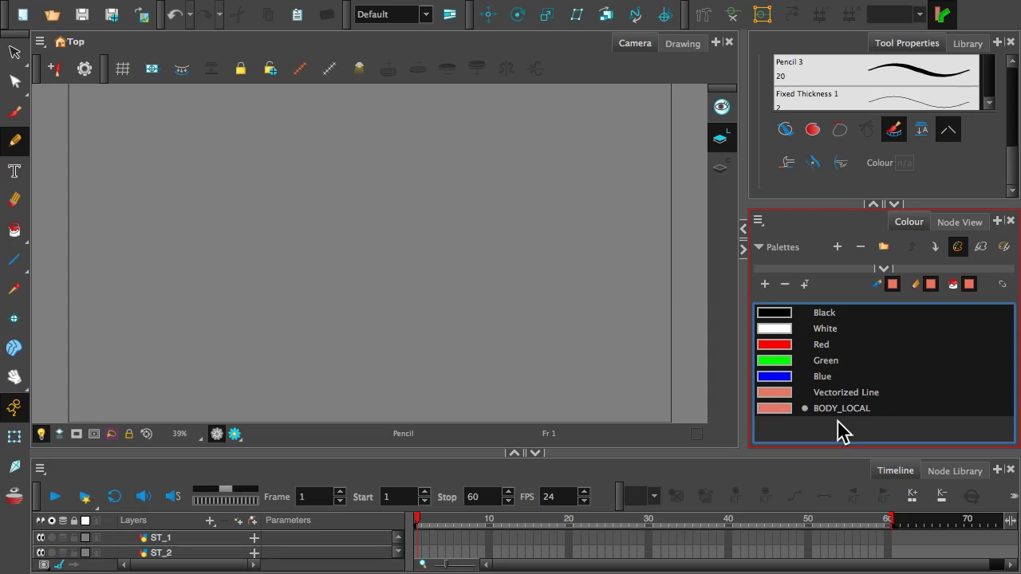
pyautogui.rightClick(798, 426)
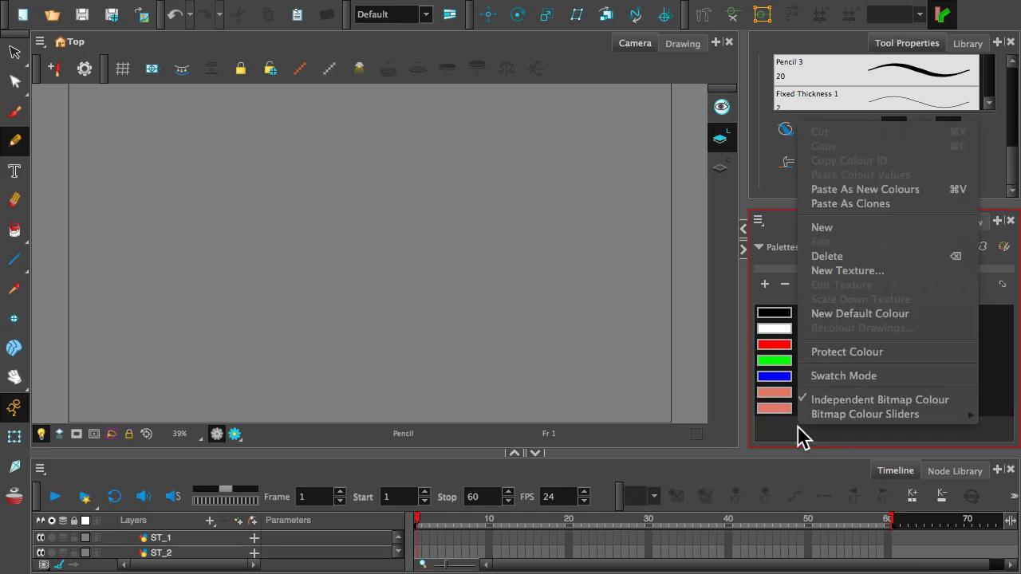
pyautogui.click(866, 190)
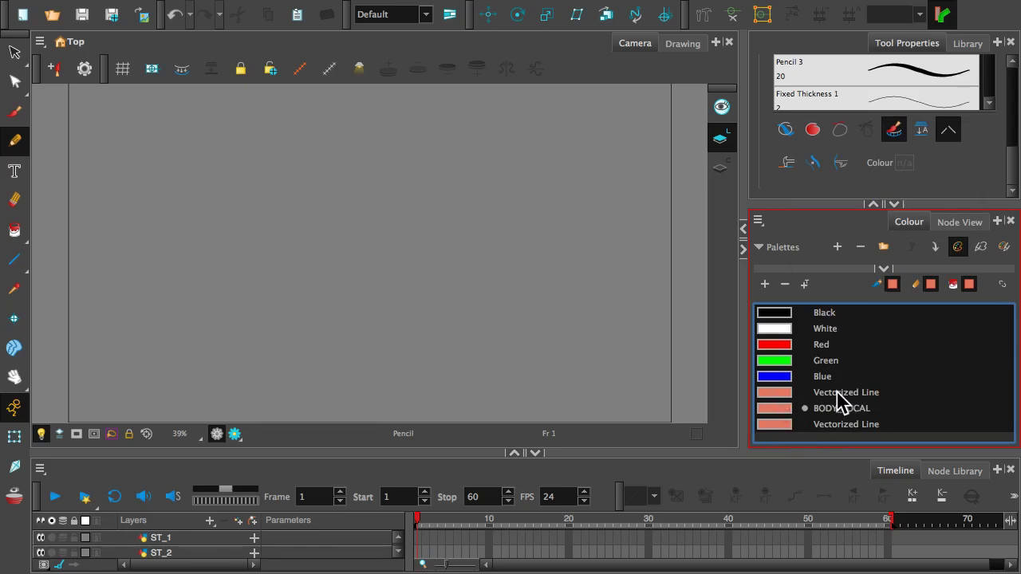
# Step: Darken the original Vectorized Line swatch below Blue to a reddish brown, RGB 150, 79, 65, keeping hue 10
pyautogui.doubleClick(782, 391)
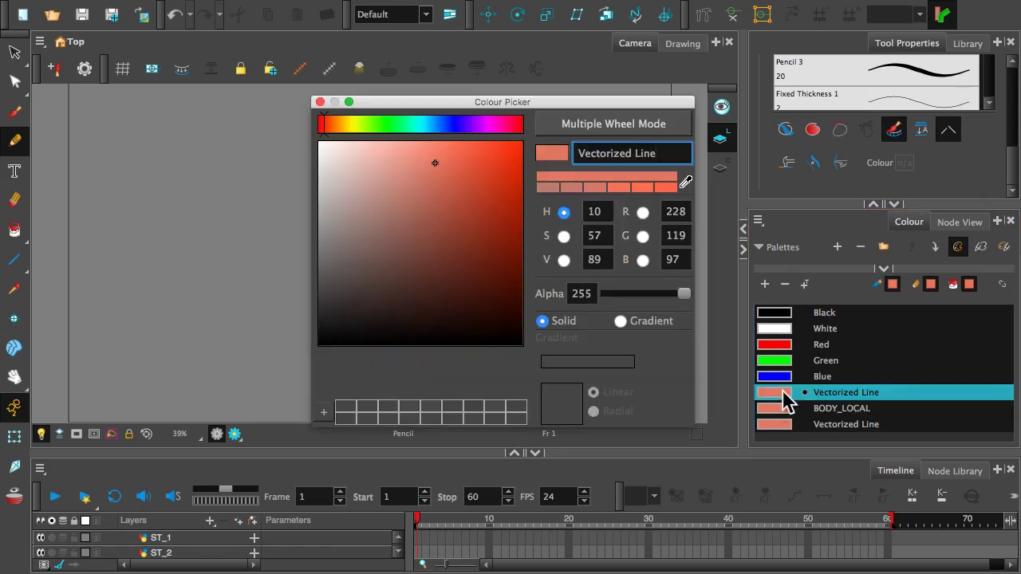
pyautogui.click(643, 213)
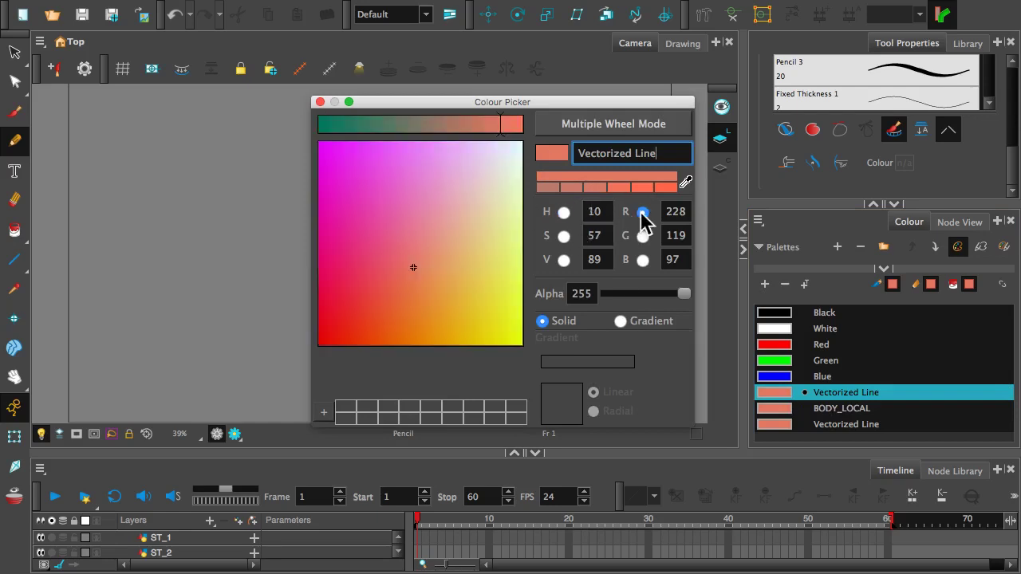
pyautogui.click(564, 212)
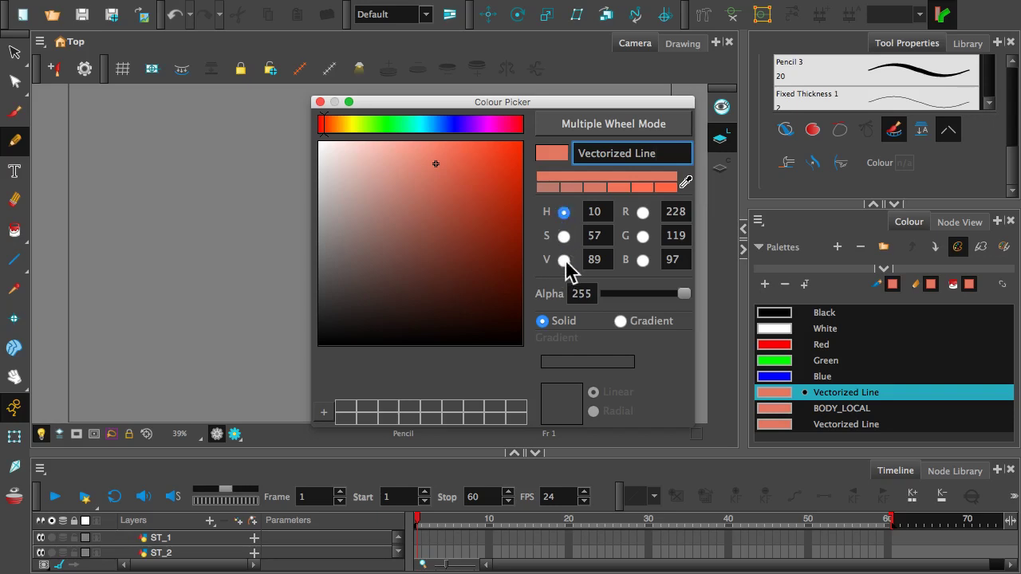
pyautogui.click(564, 236)
pyautogui.click(564, 261)
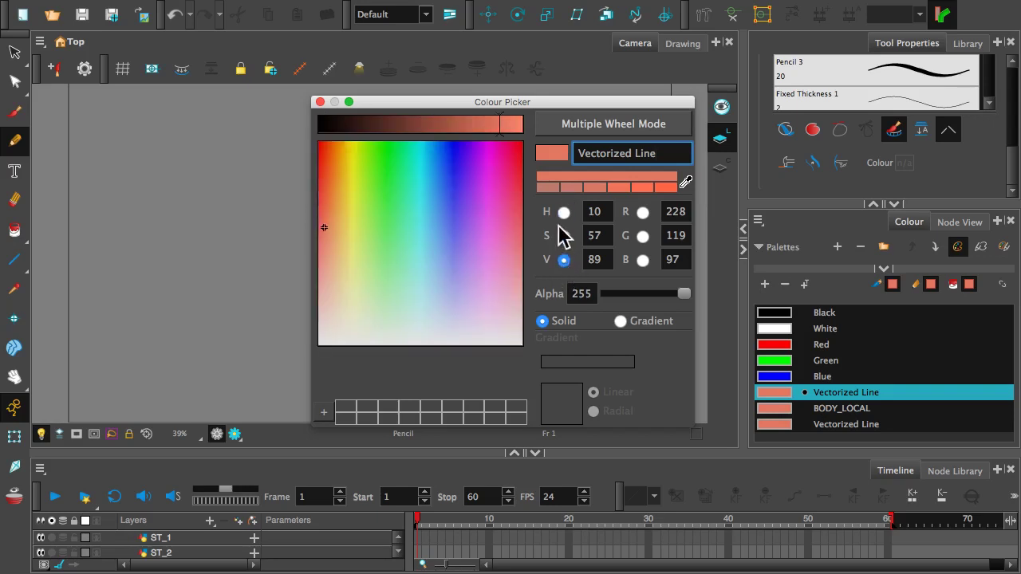
pyautogui.click(564, 212)
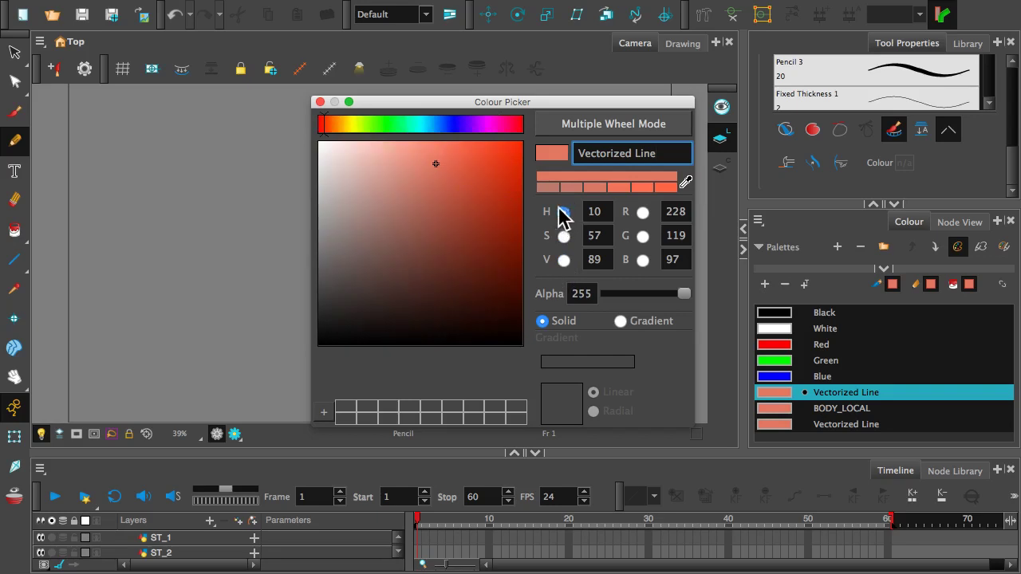
pyautogui.moveTo(436, 163); pyautogui.dragTo(435, 208)
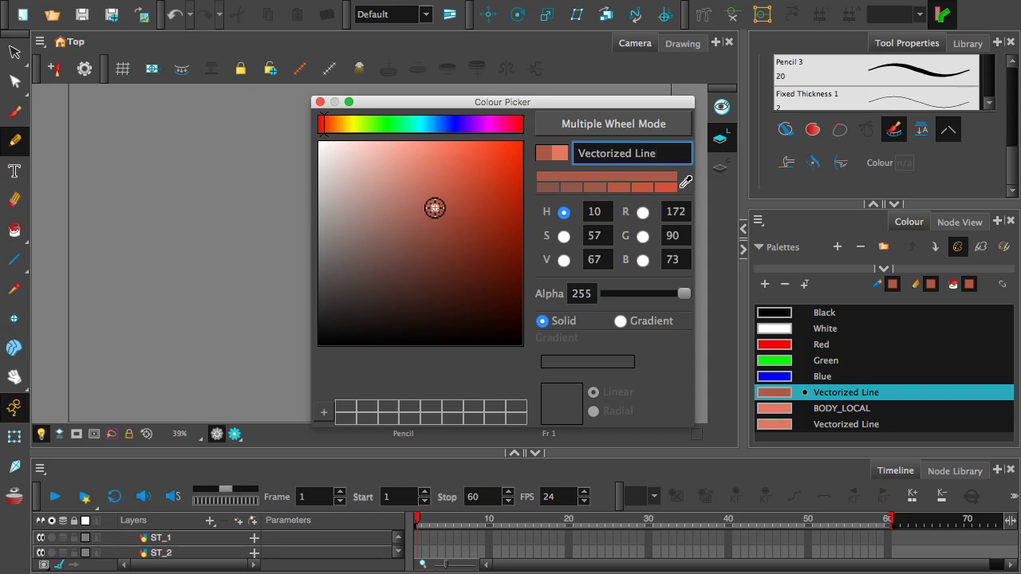
pyautogui.moveTo(435, 208); pyautogui.dragTo(434, 226)
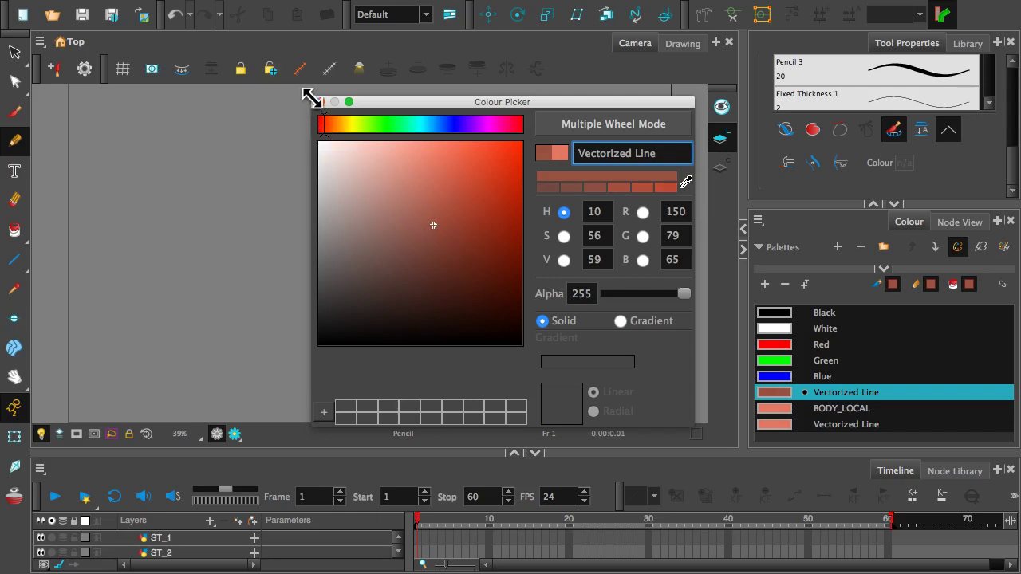
# Step: Rename the reddish-brown swatch BODY_LV and close the colour picker
pyautogui.moveTo(656, 153); pyautogui.dragTo(578, 153)
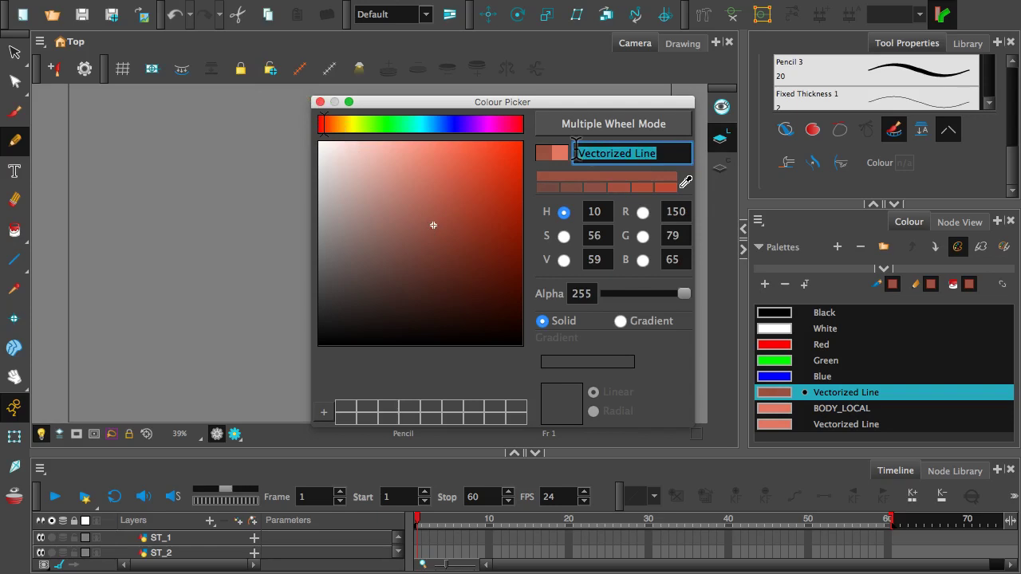
pyautogui.press('BackSpace')
pyautogui.write('B')
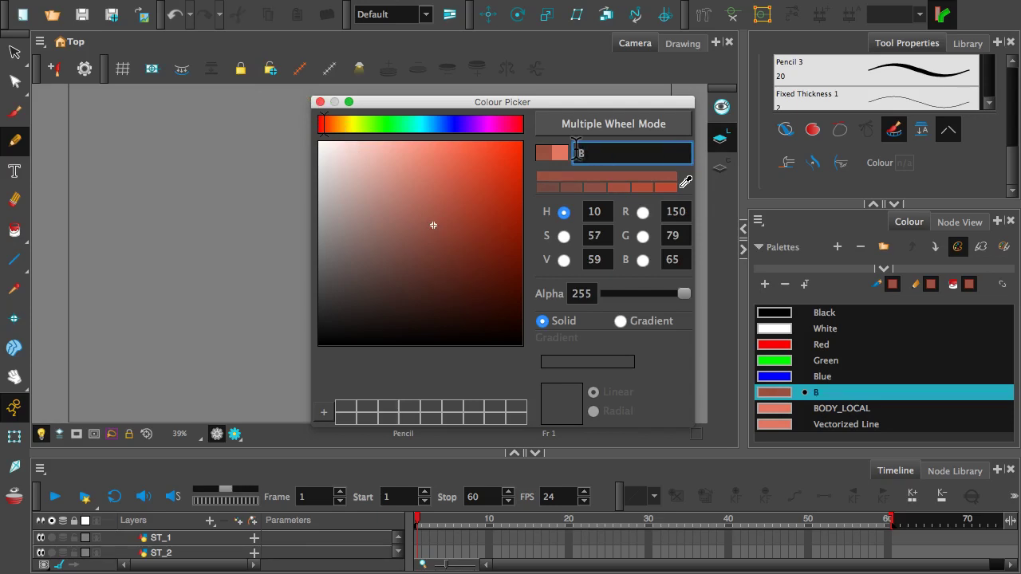
pyautogui.write('ODY_LV')
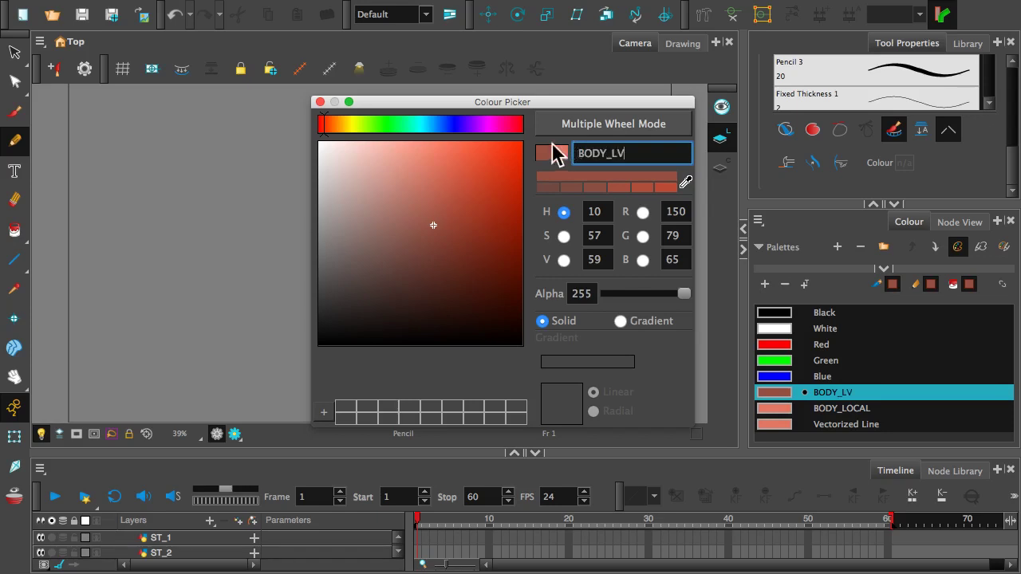
pyautogui.click(320, 102)
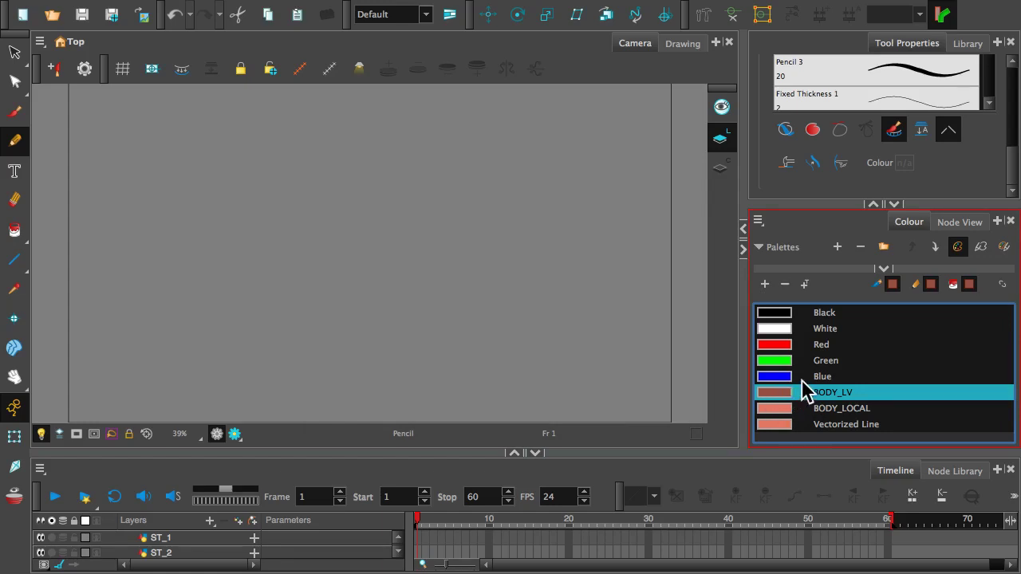
# Step: Paste another salmon copy into the palette and lighten the Vectorized Line swatch just below BODY_LOCAL to RGB 255, 148, 127
pyautogui.rightClick(787, 444)
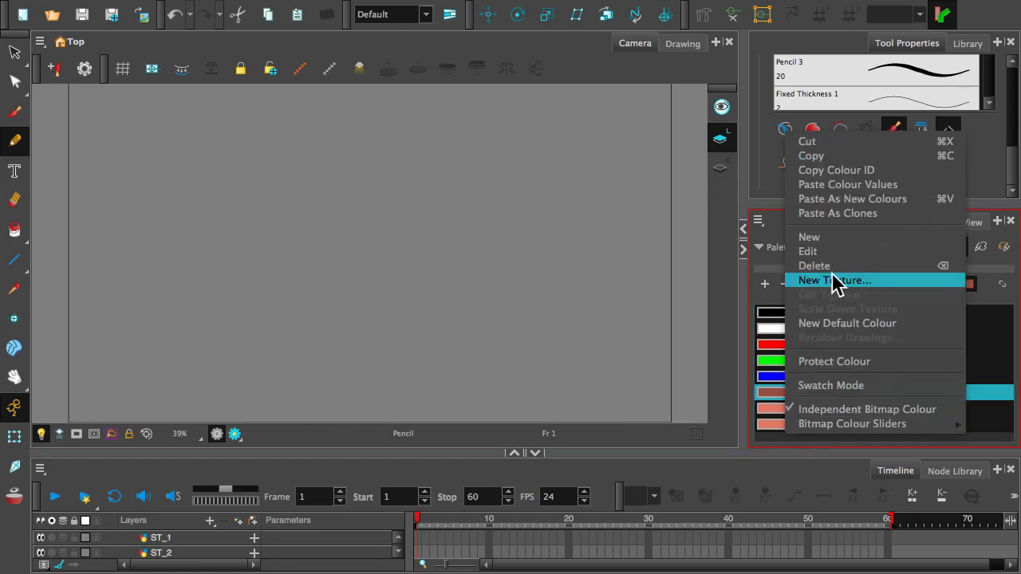
pyautogui.click(834, 199)
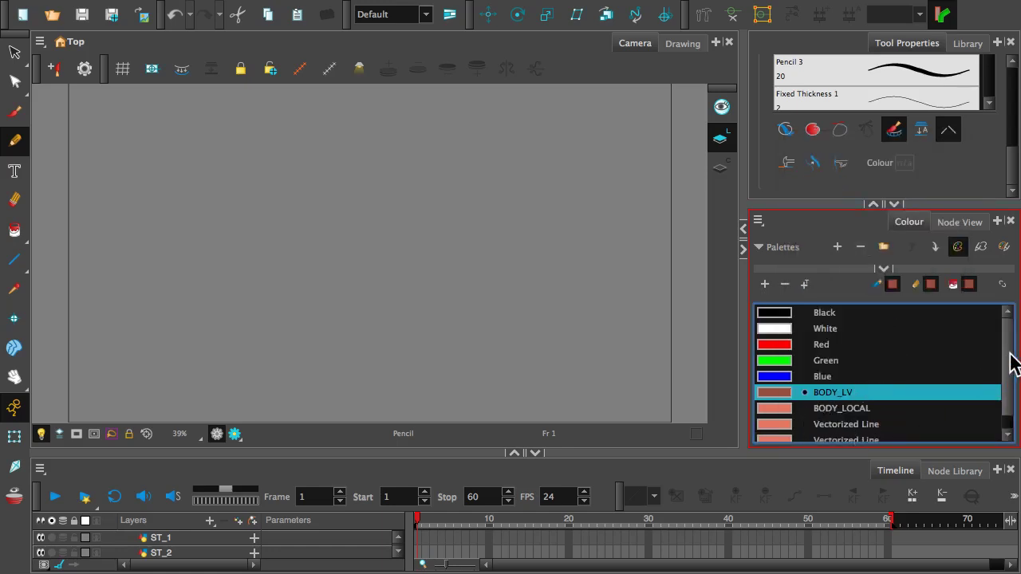
pyautogui.scroll(-1, 1007, 371)
pyautogui.doubleClick(828, 410)
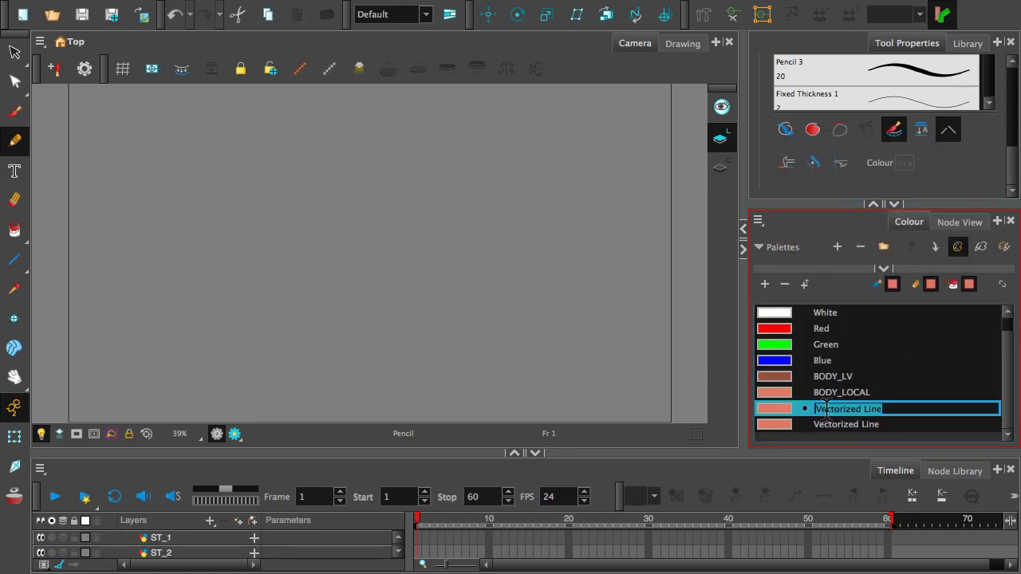
pyautogui.click(780, 412)
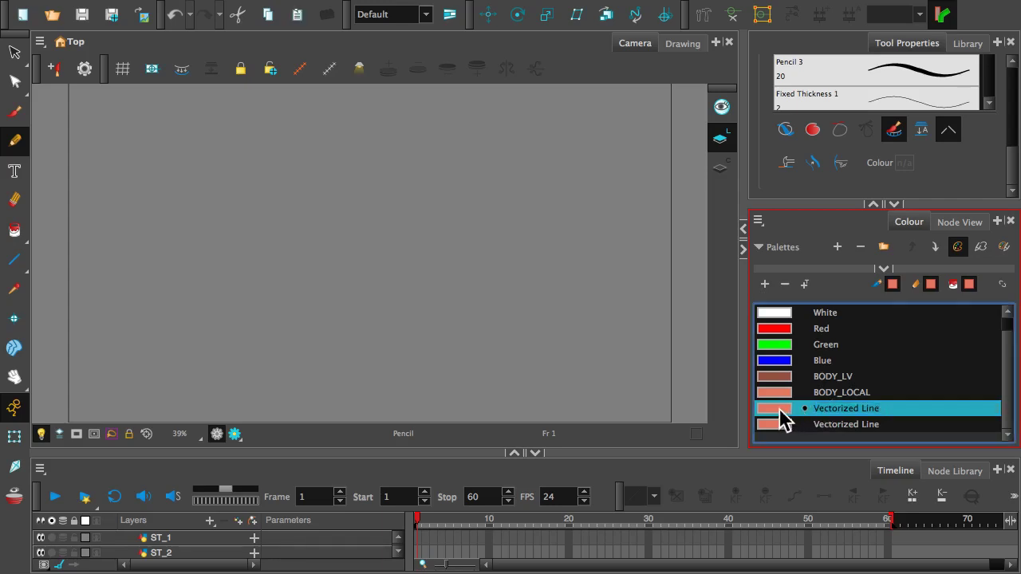
pyautogui.doubleClick(780, 412)
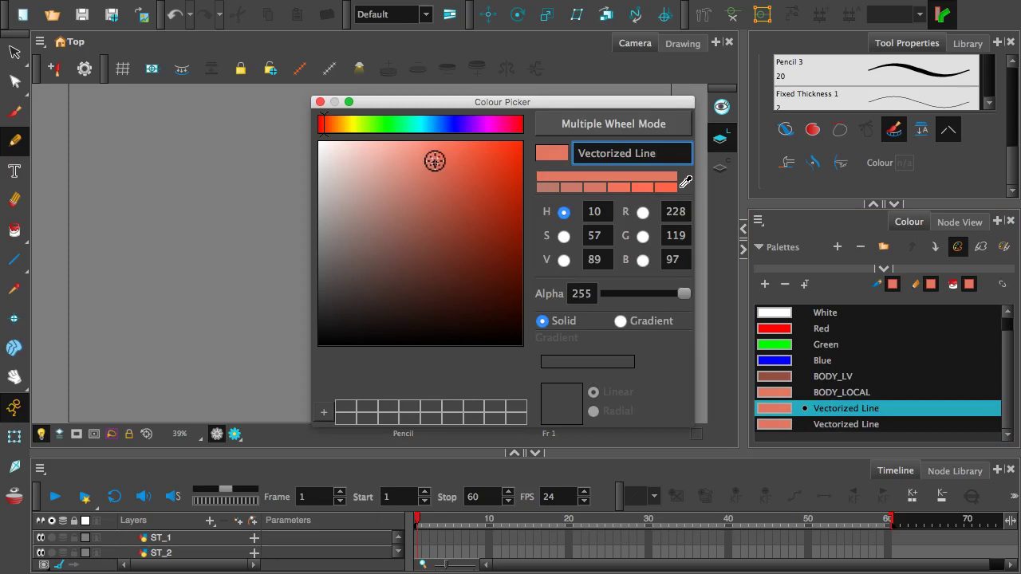
pyautogui.click(434, 162)
pyautogui.moveTo(434, 162); pyautogui.dragTo(432, 139)
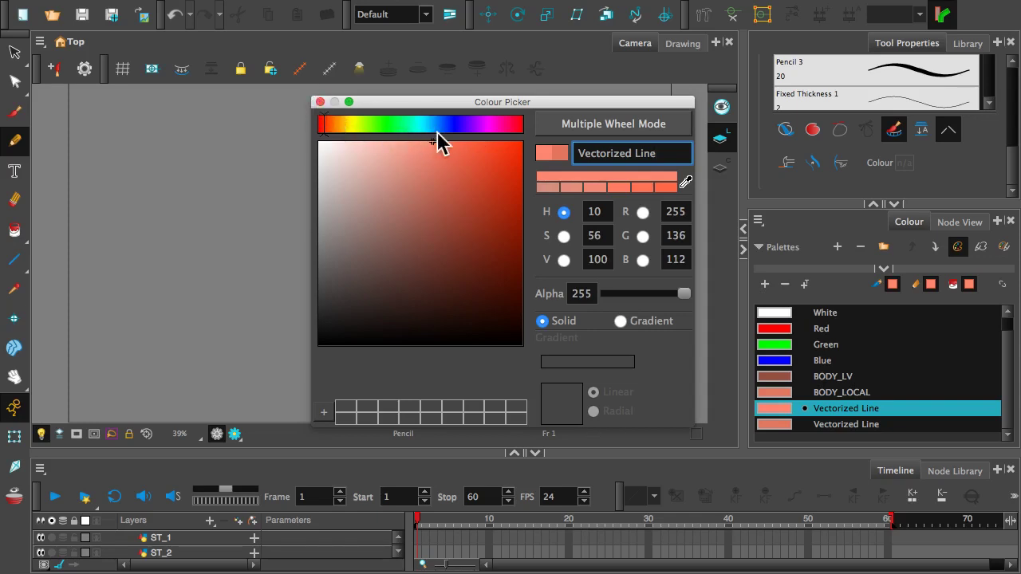
pyautogui.moveTo(430, 144); pyautogui.dragTo(421, 141)
# Step: Rename the lightened swatch BODY_HV and close the colour picker
pyautogui.moveTo(675, 152); pyautogui.dragTo(571, 156)
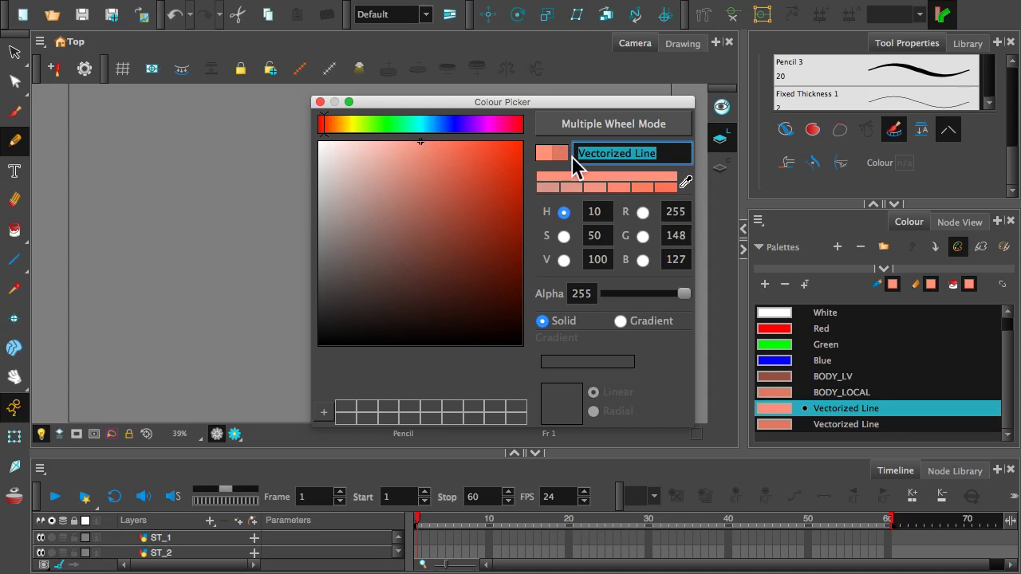
pyautogui.write('BODY')
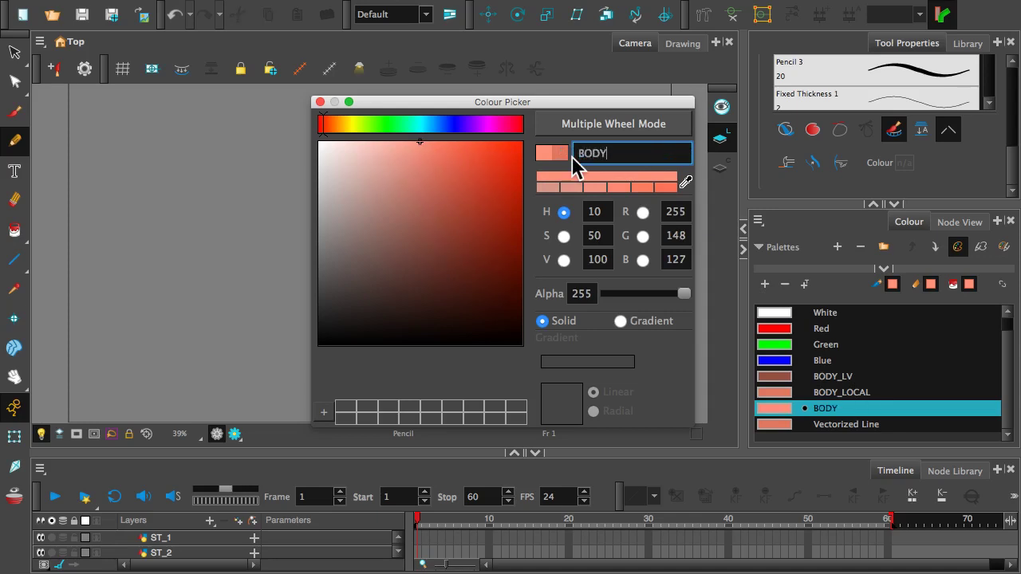
pyautogui.write('_HV')
pyautogui.click(320, 102)
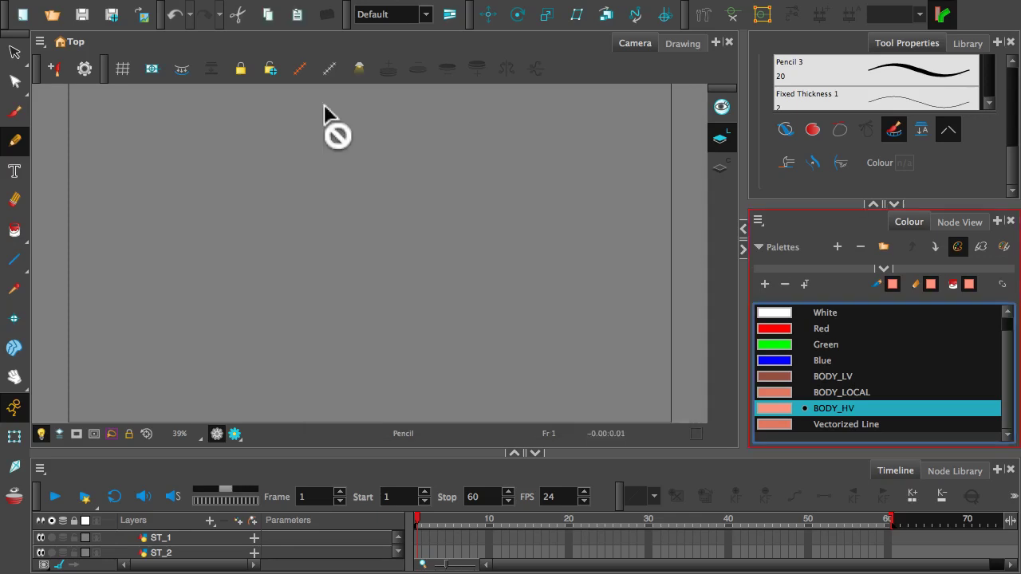
# Step: Move BODY_HV directly below BODY_LV, and place the three body swatches and Vectorized Line at the top of the palette above Black
pyautogui.moveTo(791, 397)
pyautogui.mouseDown()
pyautogui.moveTo(784, 415)
pyautogui.moveTo(777, 384)
pyautogui.moveTo(781, 396)
pyautogui.moveTo(814, 387)
pyautogui.mouseUp()
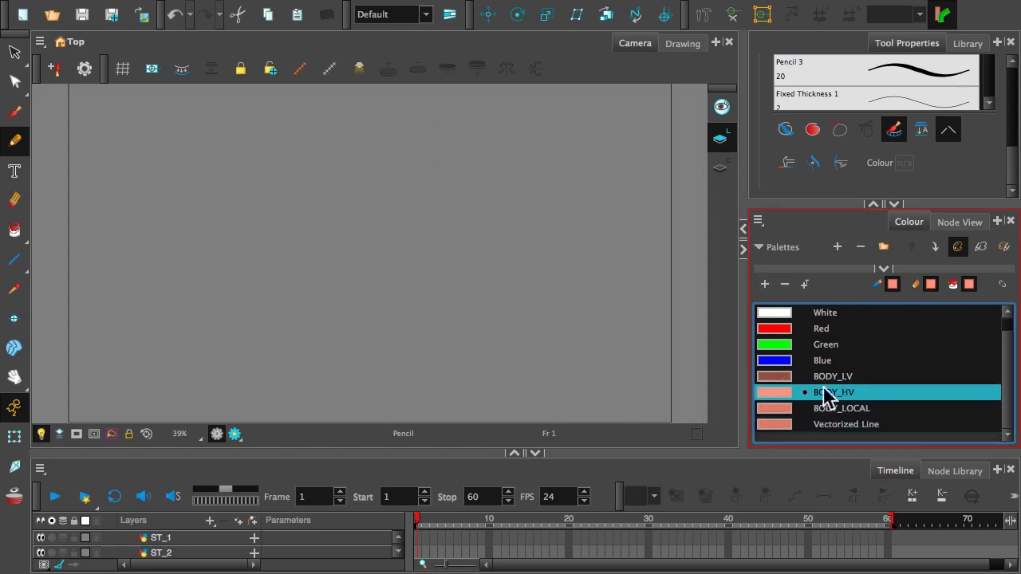
pyautogui.click(831, 377)
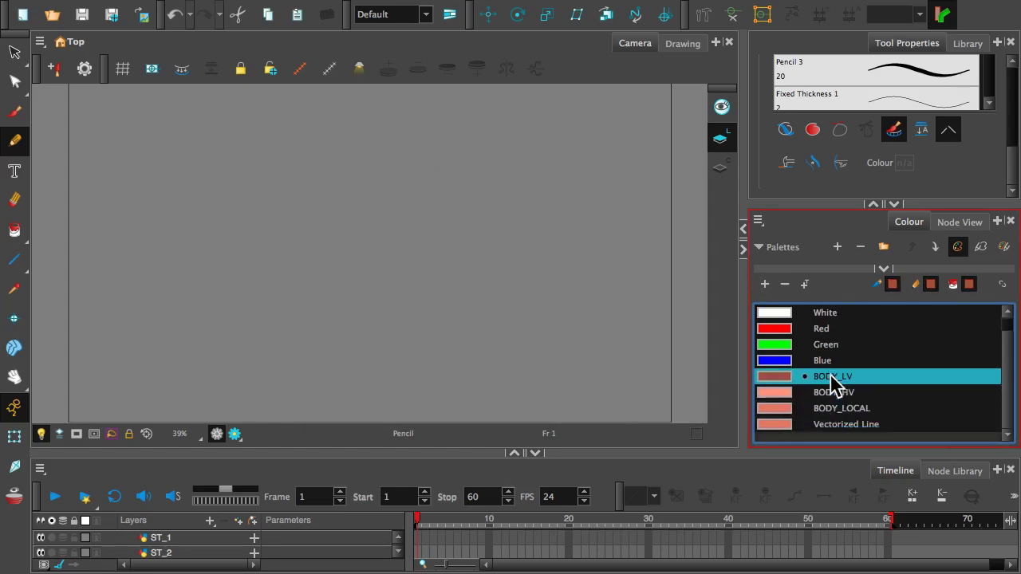
pyautogui.keyDown('shift'); pyautogui.click(830, 425); pyautogui.keyUp('shift')
pyautogui.scroll(1, 825, 417)
pyautogui.moveTo(782, 399); pyautogui.dragTo(779, 314)
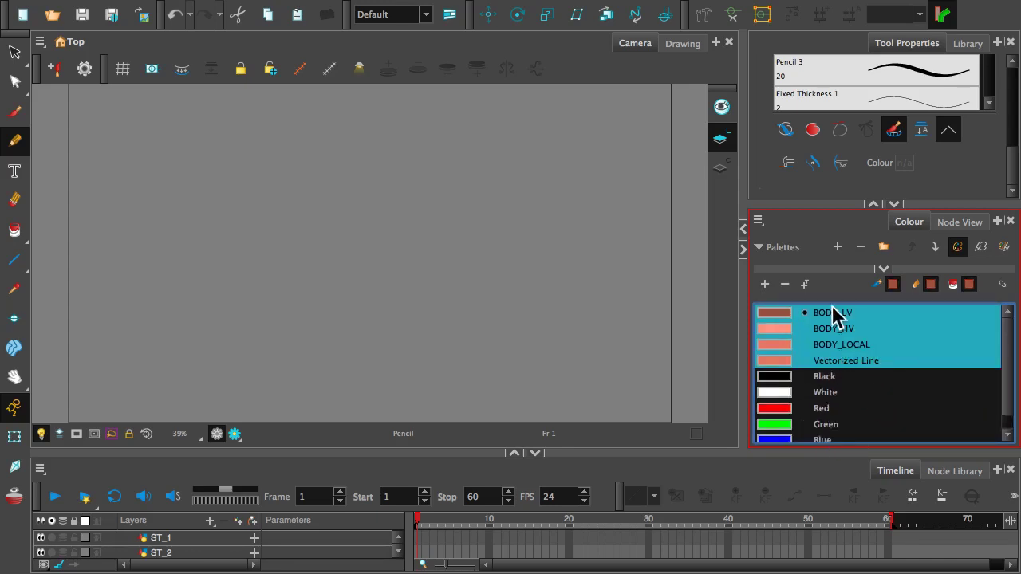
# Step: Make Vectorized Line the current drawing colour and select frame 1 of the BODY layer in the timeline
pyautogui.click(882, 391)
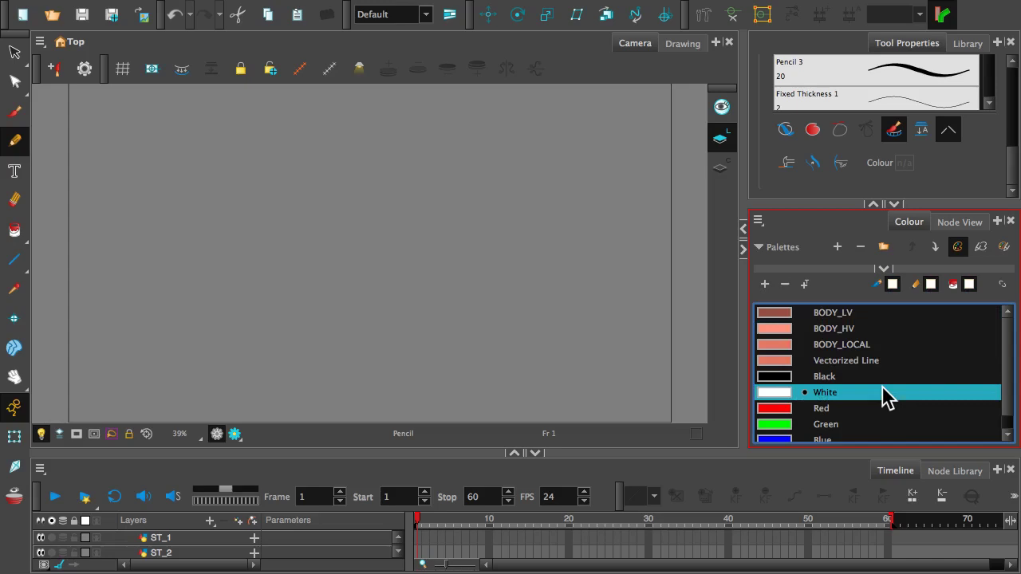
pyautogui.click(815, 378)
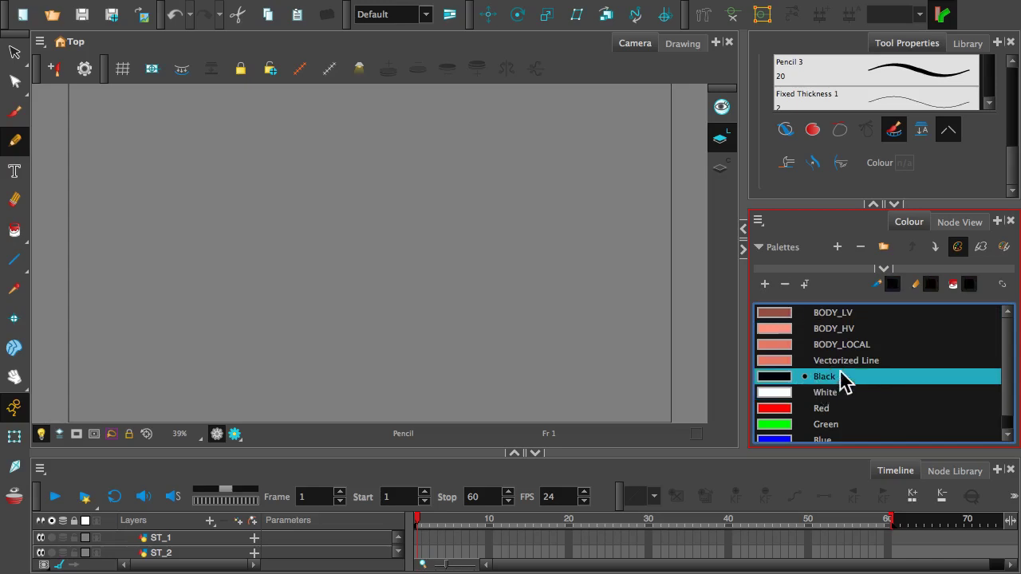
pyautogui.click(771, 360)
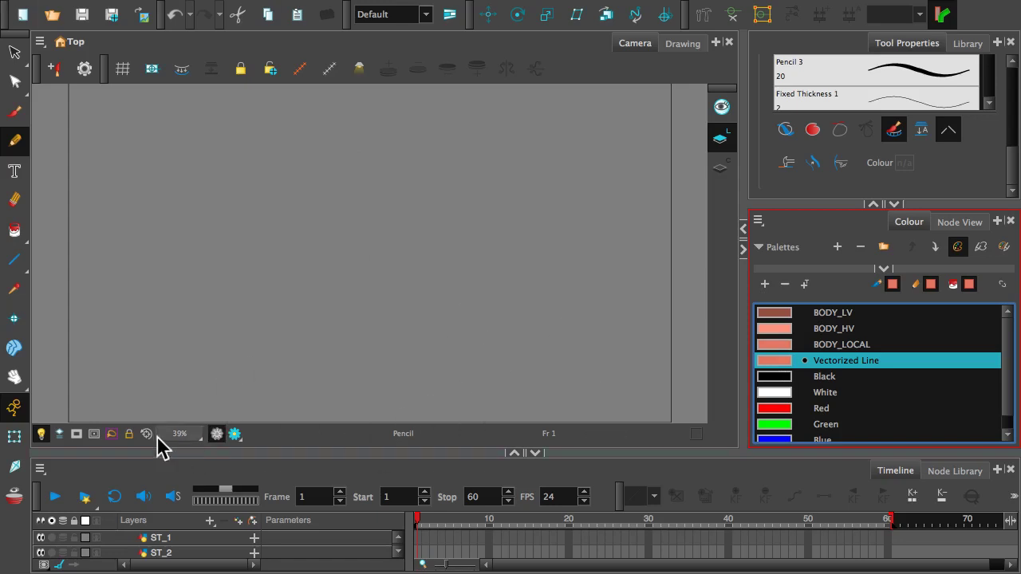
pyautogui.moveTo(178, 456); pyautogui.dragTo(191, 358)
pyautogui.click(177, 536)
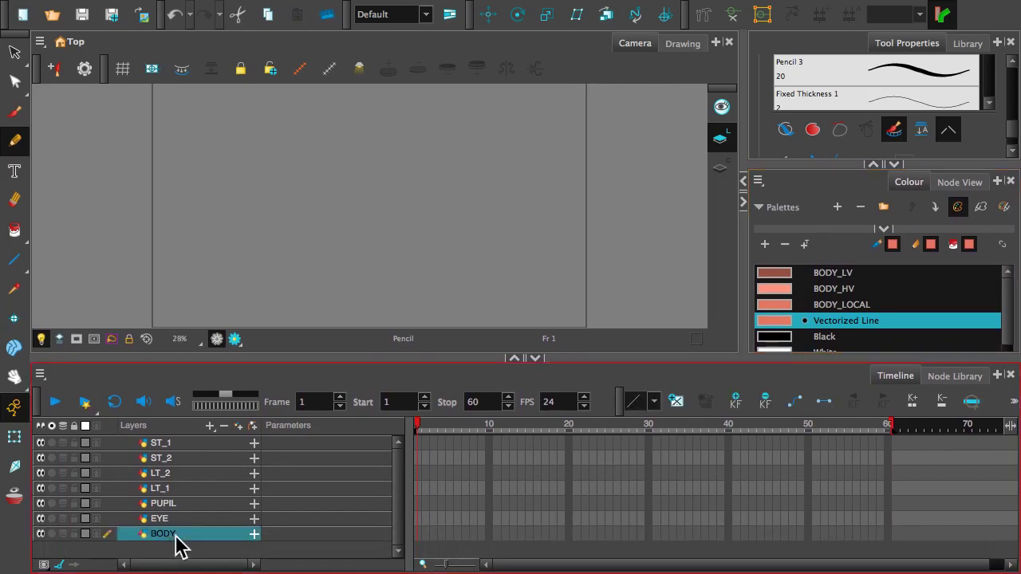
pyautogui.click(419, 534)
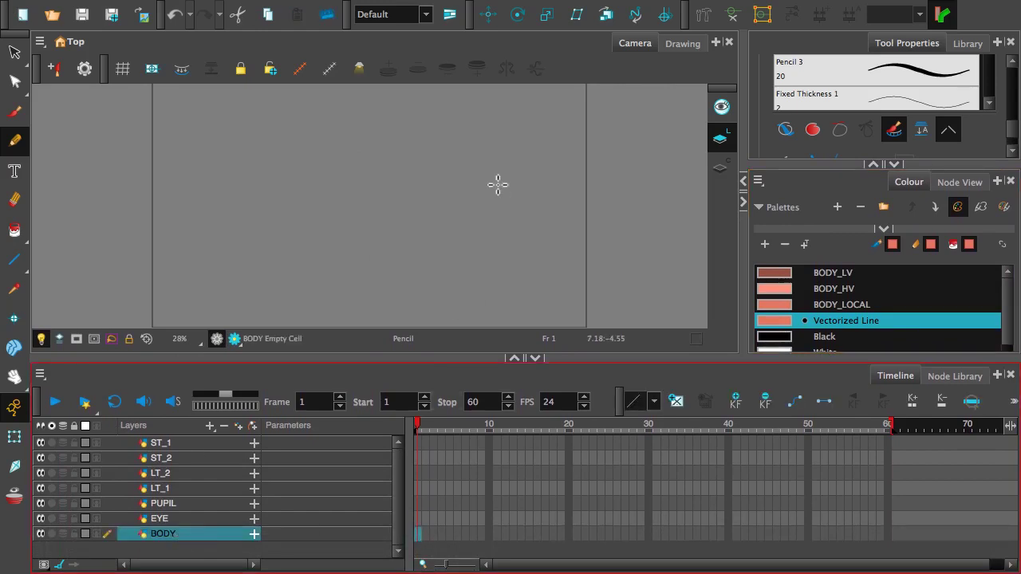
# Step: Draw a zigzag test stroke on frame 1 of the BODY layer and undo it
pyautogui.press('1')
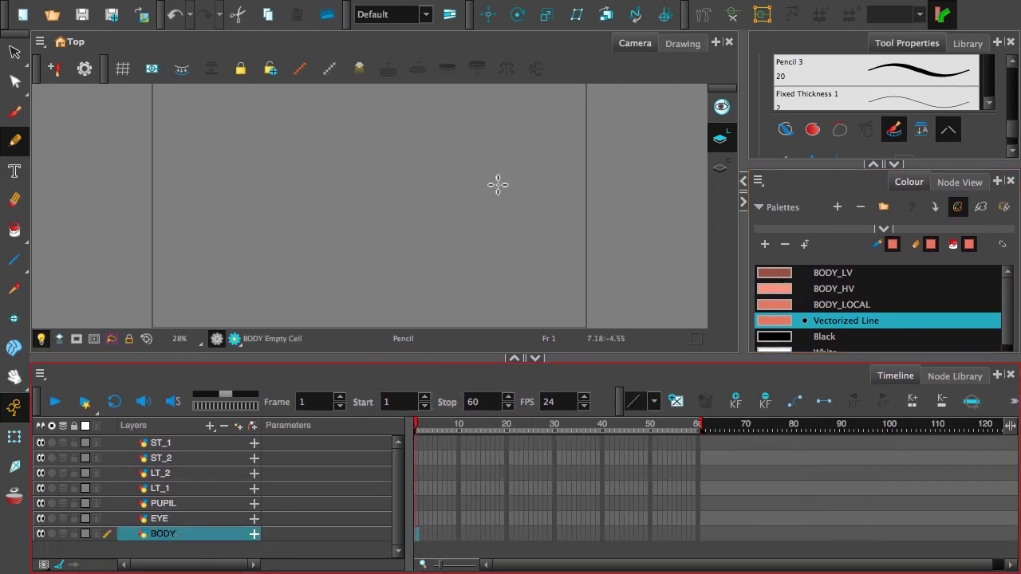
pyautogui.press('2')
pyautogui.press('2')
pyautogui.press('2')
pyautogui.press('2')
pyautogui.press('2')
pyautogui.click(459, 43)
pyautogui.press('1')
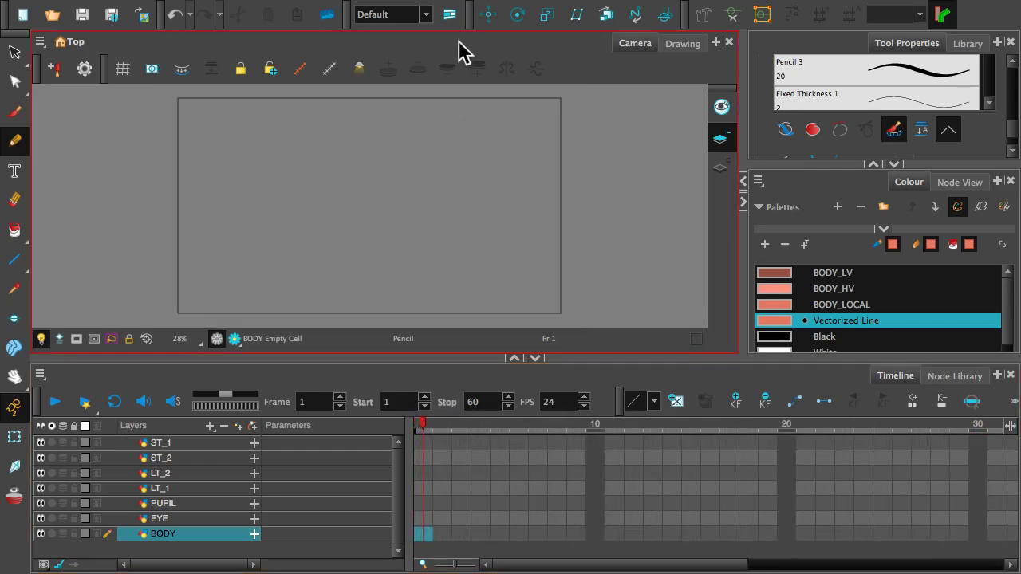
pyautogui.press('1')
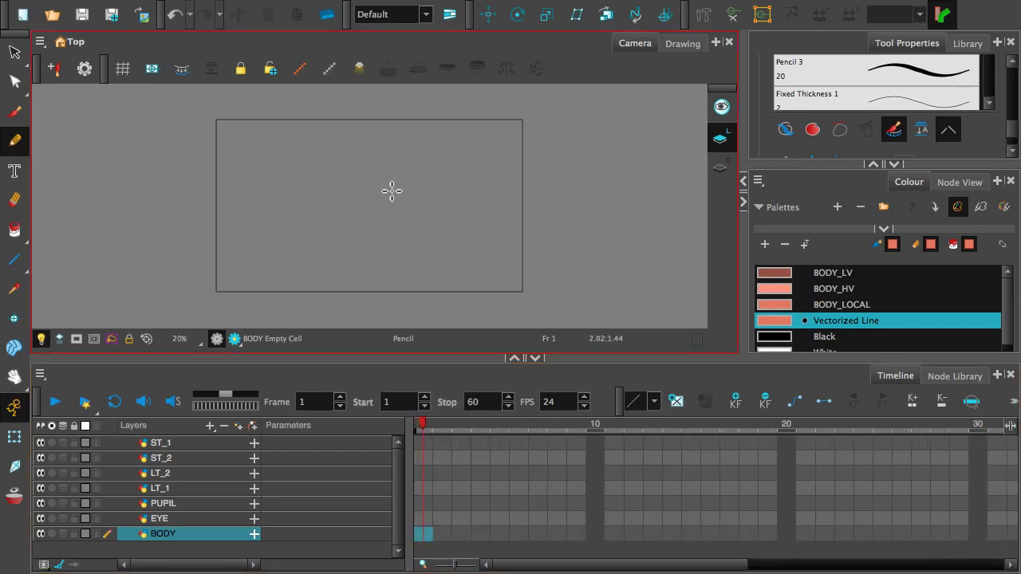
pyautogui.moveTo(447, 205)
pyautogui.mouseDown()
pyautogui.moveTo(354, 164)
pyautogui.moveTo(335, 195)
pyautogui.moveTo(343, 269)
pyautogui.mouseUp()
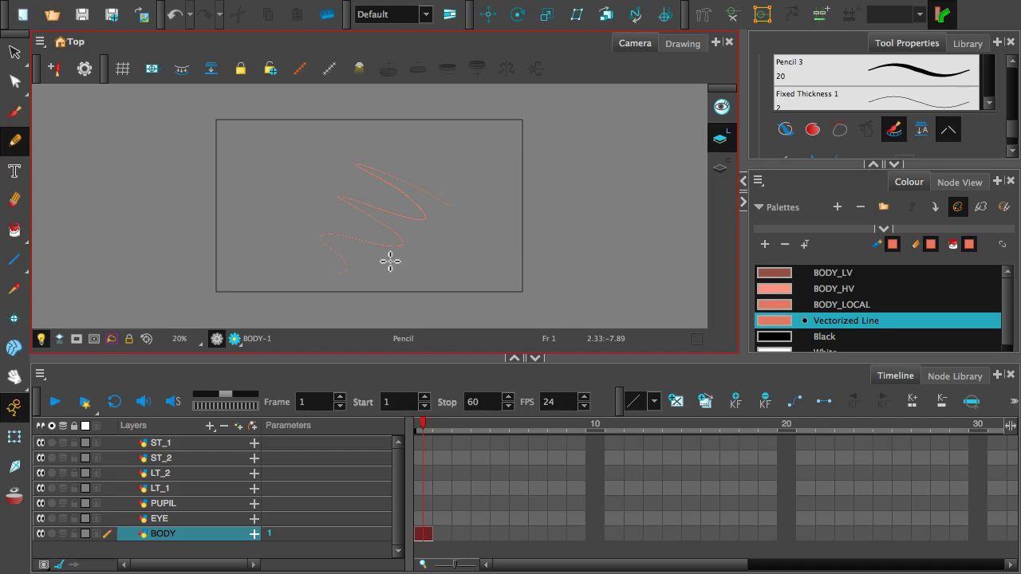
pyautogui.hotkey('ctrl', 'z')
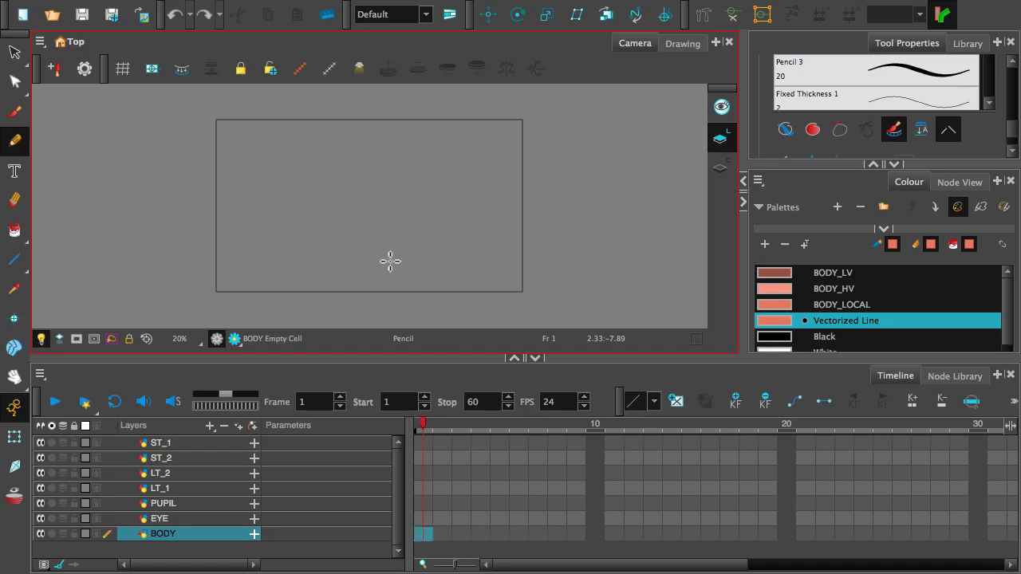
# Step: Enlarge the camera view area and set the Pencil's maximum size to 29.2 and smoothing to 35.2
pyautogui.moveTo(1018, 1)
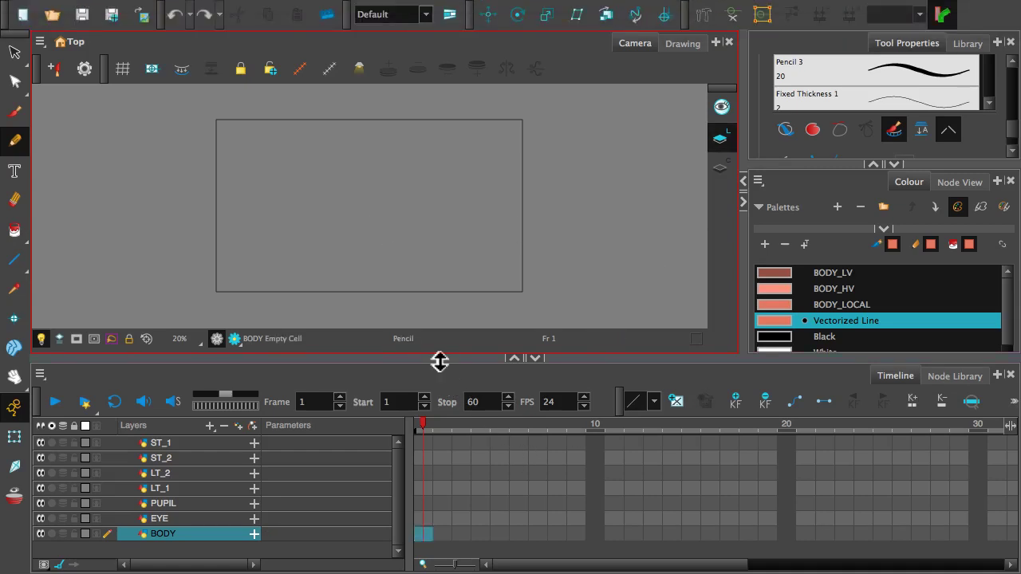
pyautogui.moveTo(440, 362); pyautogui.dragTo(448, 502)
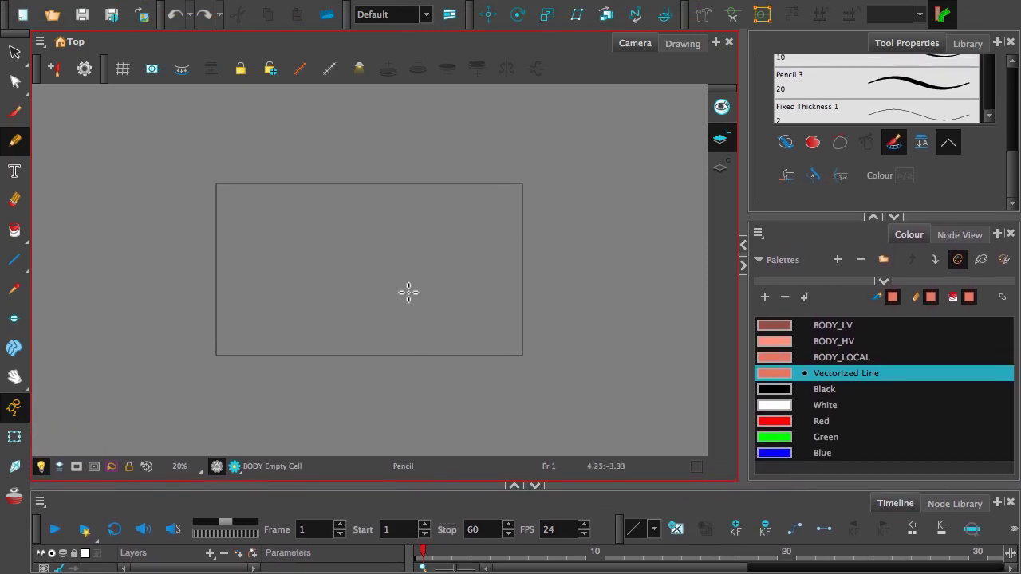
pyautogui.scroll(2, 409, 293)
pyautogui.scroll(-1, 412, 279)
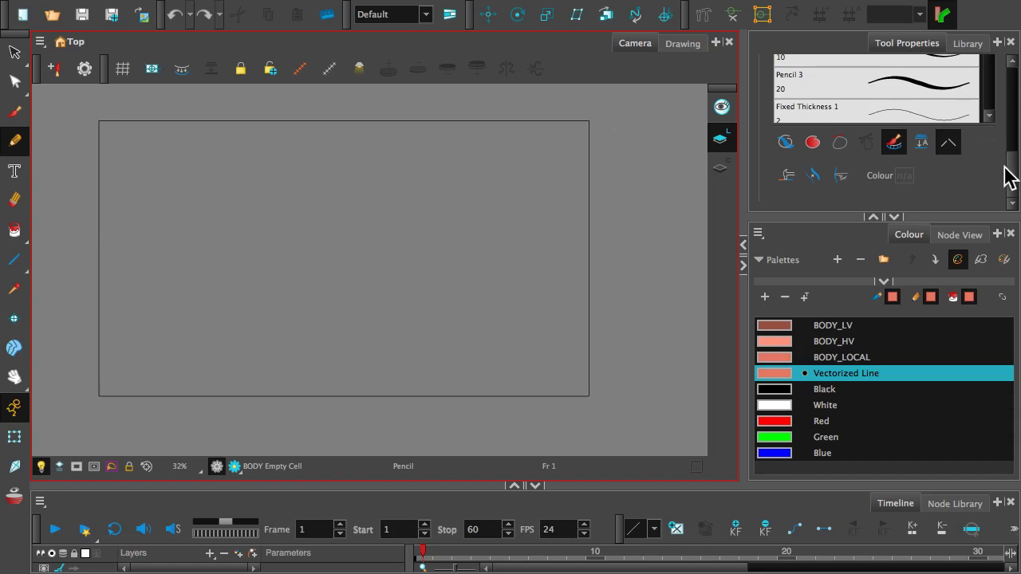
pyautogui.moveTo(1008, 171)
pyautogui.mouseDown()
pyautogui.moveTo(1018, 96)
pyautogui.moveTo(1010, 75)
pyautogui.mouseUp()
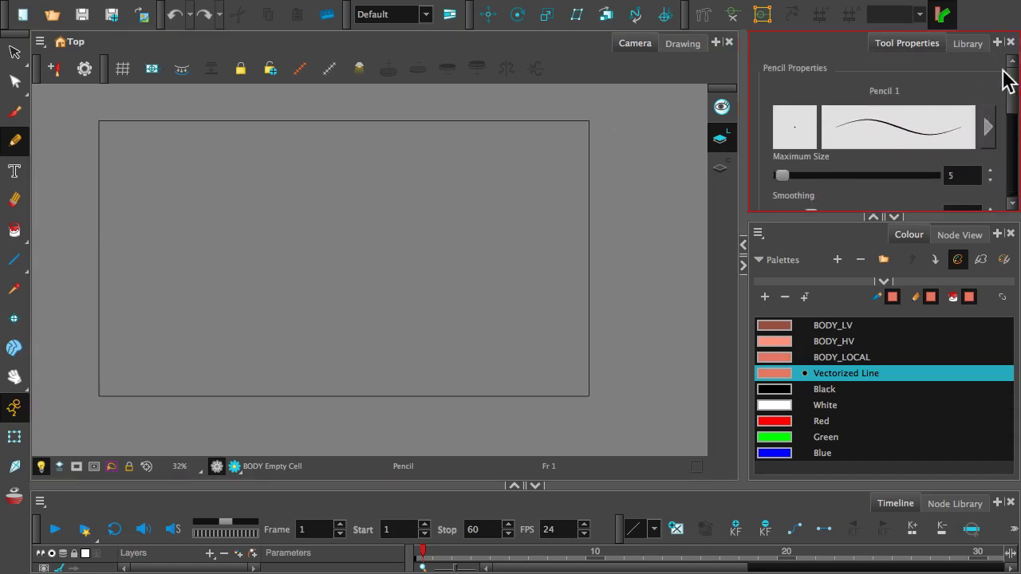
pyautogui.moveTo(788, 173); pyautogui.dragTo(834, 162)
pyautogui.scroll(-1, 1007, 125)
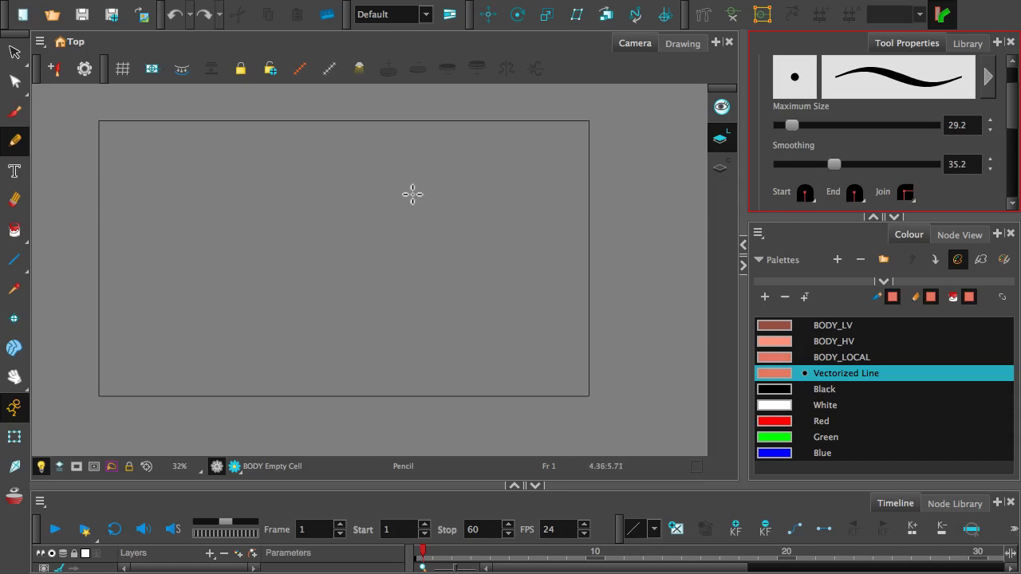
# Step: Sketch a closed, roughly triangular squid body outline on the BODY layer, undo it, and redraw it larger across the camera frame
pyautogui.moveTo(417, 195)
pyautogui.mouseDown()
pyautogui.moveTo(376, 189)
pyautogui.moveTo(296, 250)
pyautogui.moveTo(235, 264)
pyautogui.moveTo(222, 285)
pyautogui.moveTo(288, 351)
pyautogui.moveTo(322, 357)
pyautogui.moveTo(351, 298)
pyautogui.moveTo(420, 237)
pyautogui.moveTo(422, 198)
pyautogui.moveTo(412, 190)
pyautogui.mouseUp()
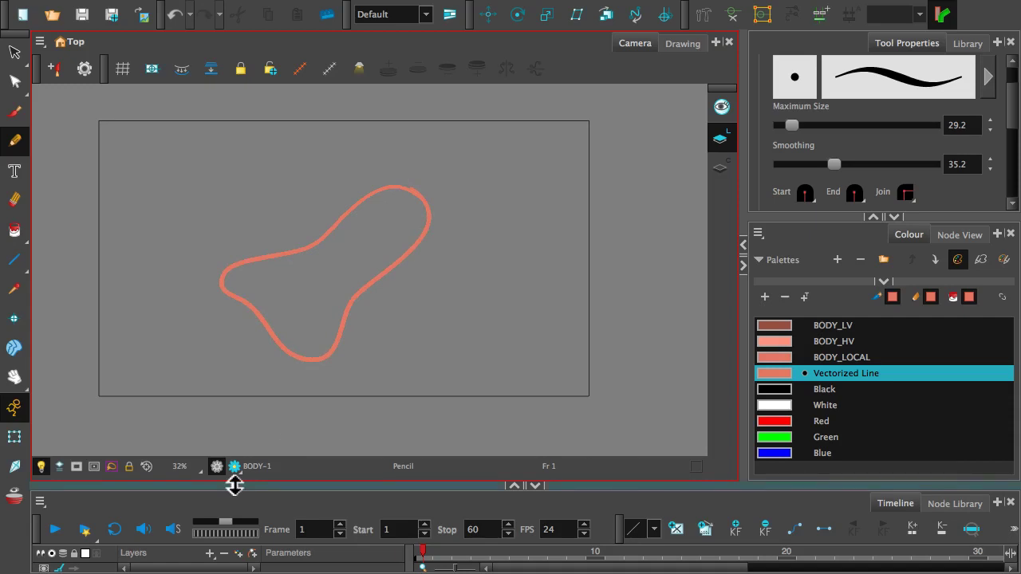
pyautogui.hotkey('ctrl', 'z')
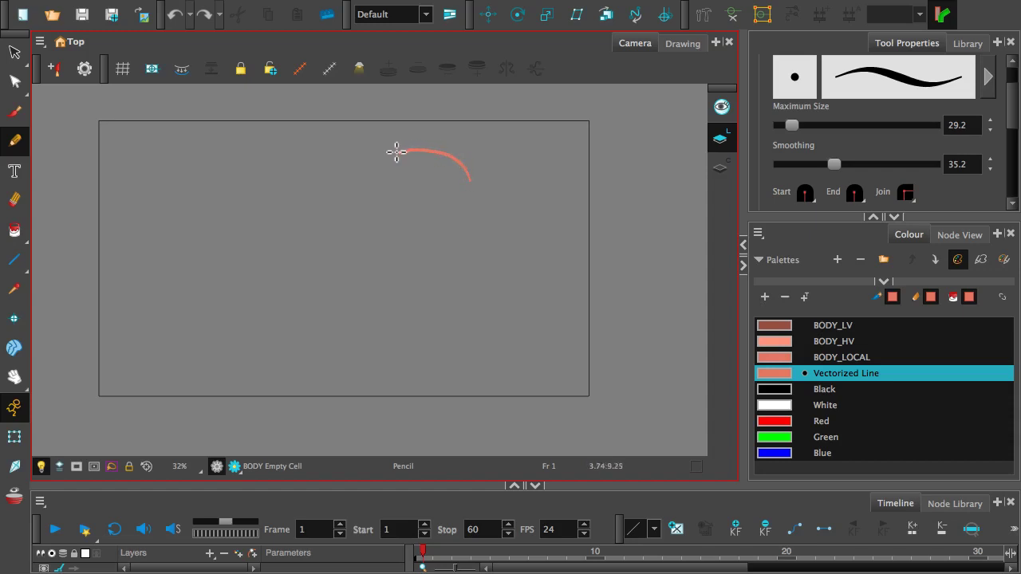
pyautogui.moveTo(397, 152)
pyautogui.mouseDown()
pyautogui.moveTo(326, 211)
pyautogui.moveTo(269, 226)
pyautogui.mouseUp()
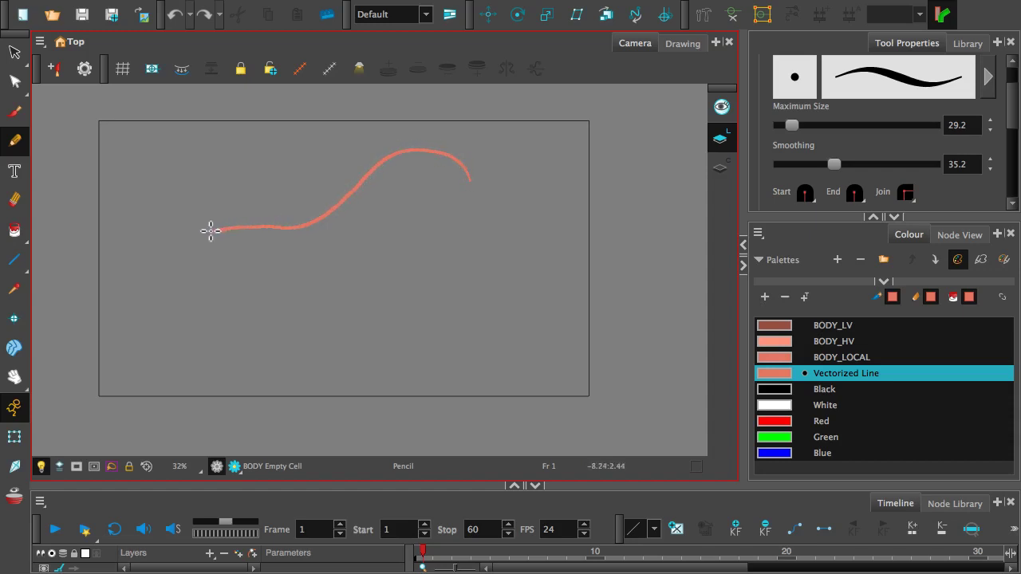
pyautogui.moveTo(176, 246)
pyautogui.mouseDown()
pyautogui.moveTo(163, 291)
pyautogui.moveTo(178, 312)
pyautogui.moveTo(243, 387)
pyautogui.moveTo(300, 413)
pyautogui.moveTo(359, 382)
pyautogui.moveTo(401, 292)
pyautogui.moveTo(450, 246)
pyautogui.mouseUp()
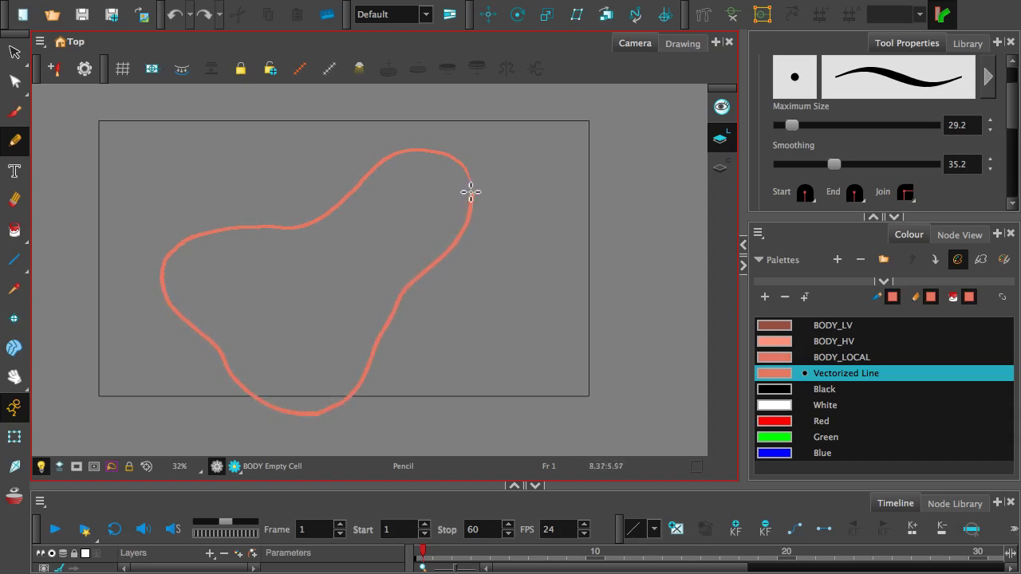
pyautogui.moveTo(471, 192); pyautogui.dragTo(469, 169)
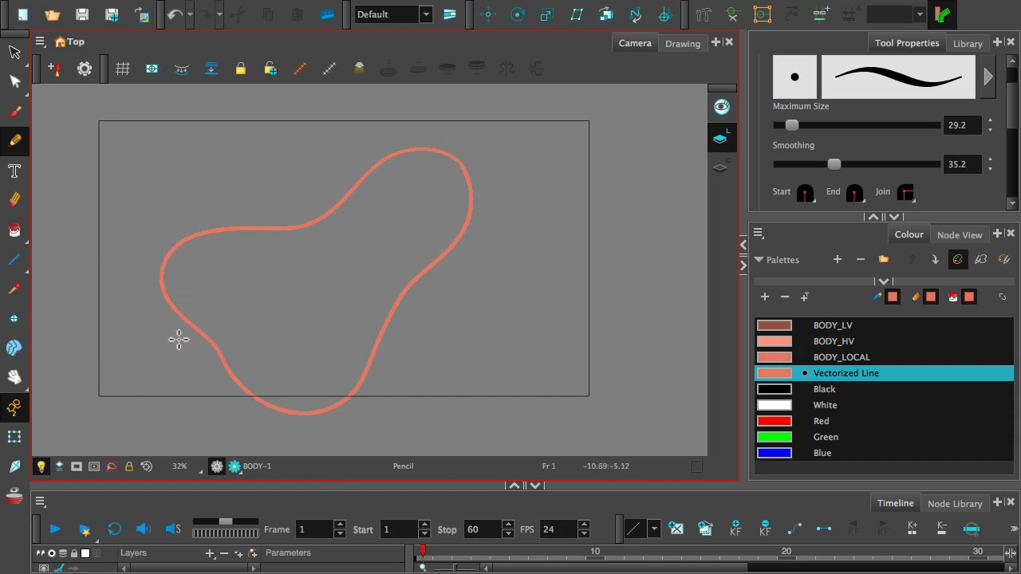
# Step: With the Contour Editor, shift the point at the dip in the body outline's upper edge slightly up and to the left
pyautogui.click(16, 80)
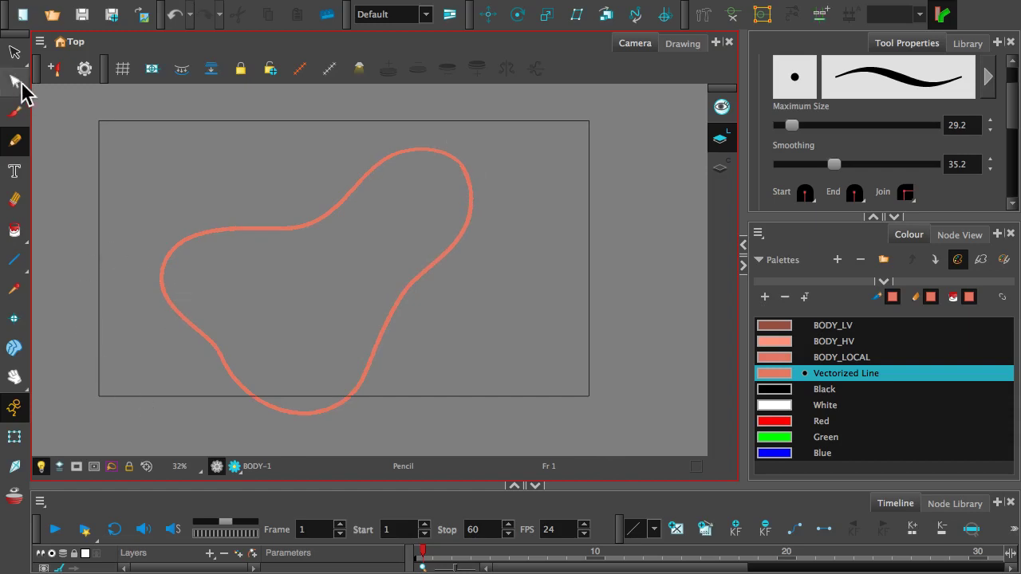
pyautogui.click(223, 232)
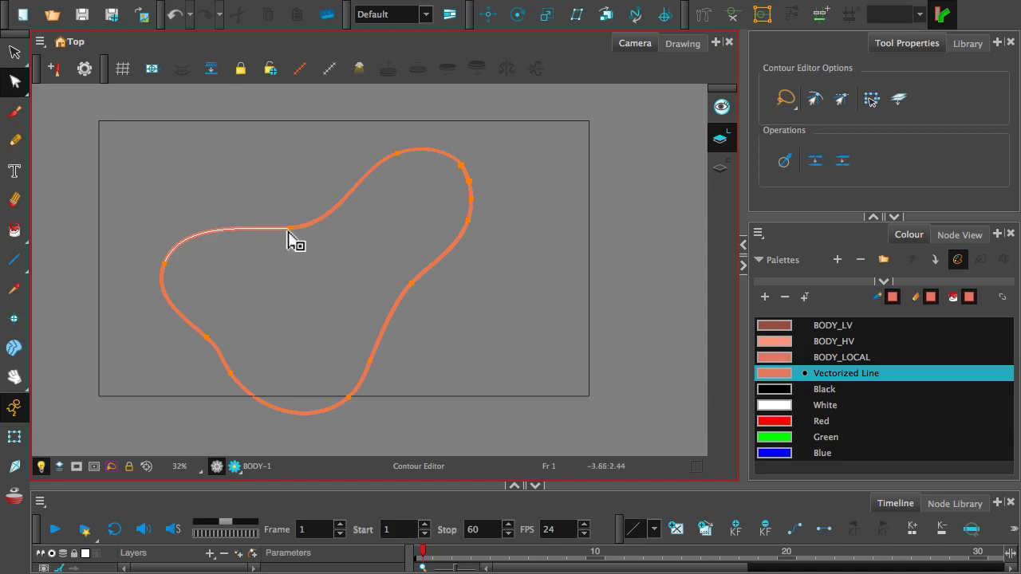
pyautogui.moveTo(290, 229); pyautogui.dragTo(280, 227)
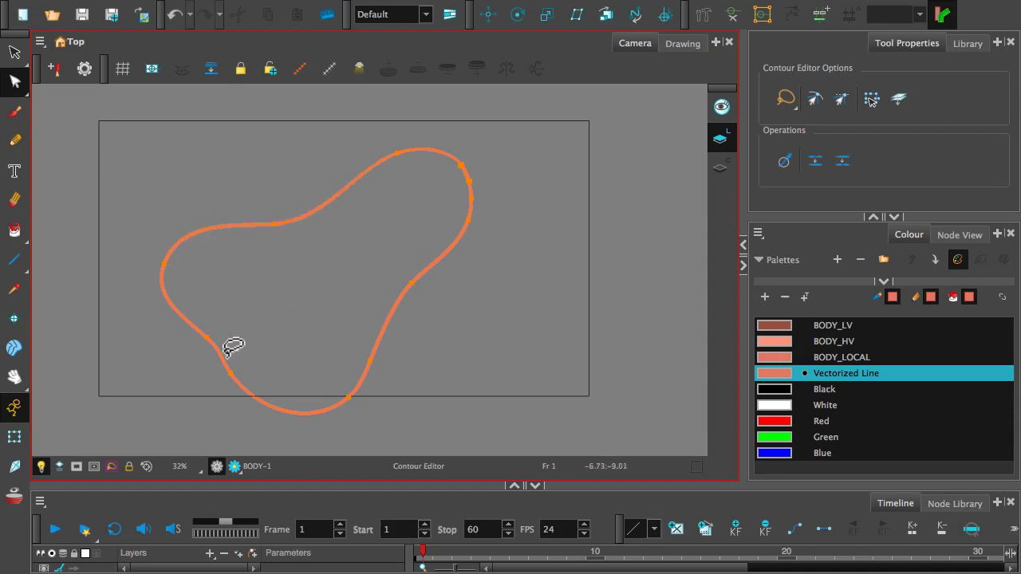
# Step: Pull the body outline's left side and lower-left curve inward, and nudge the dip on its right edge slightly upward with the Contour Editor
pyautogui.moveTo(166, 267); pyautogui.dragTo(196, 288)
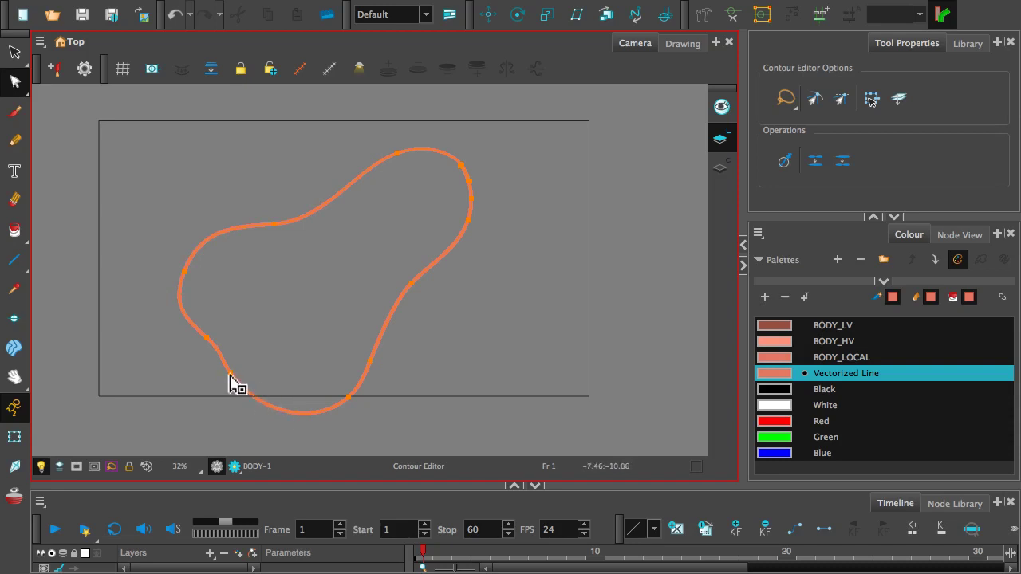
pyautogui.moveTo(244, 391); pyautogui.dragTo(285, 392)
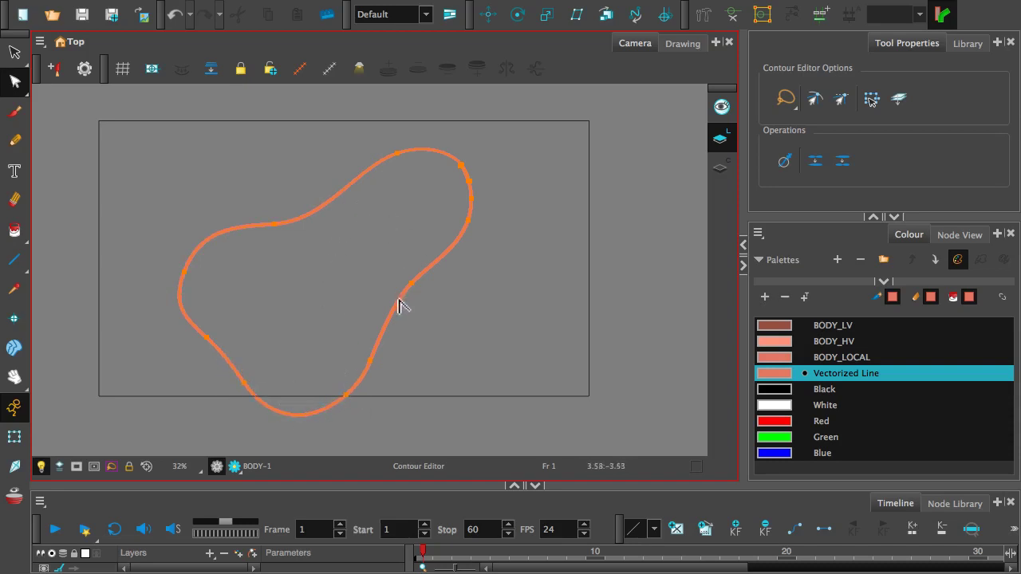
pyautogui.moveTo(395, 303); pyautogui.dragTo(399, 292)
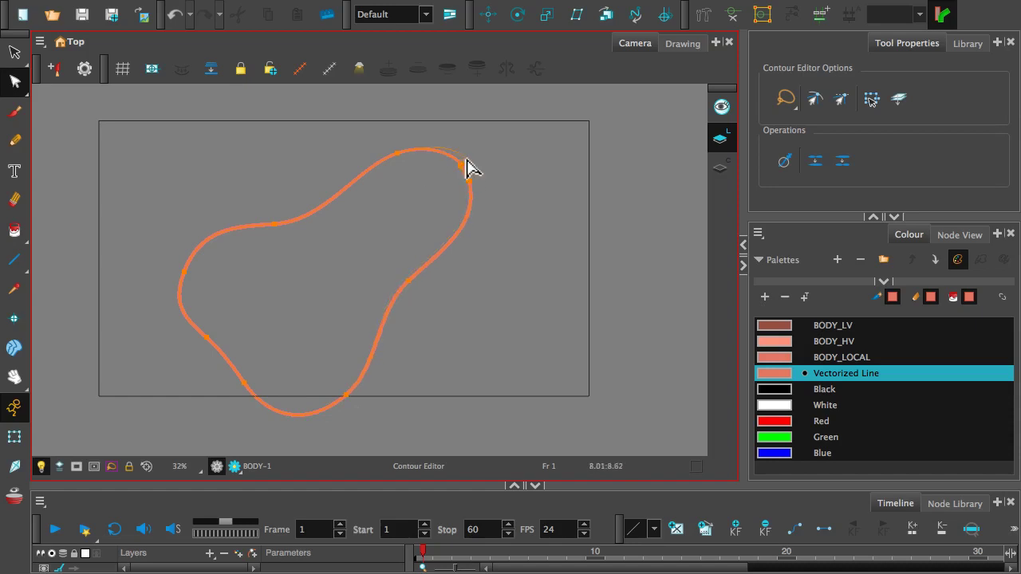
# Step: Try to widen the body outline's upper-right tip and smooth the joint between its line ends by moving individual contour points
pyautogui.moveTo(471, 163); pyautogui.dragTo(484, 188)
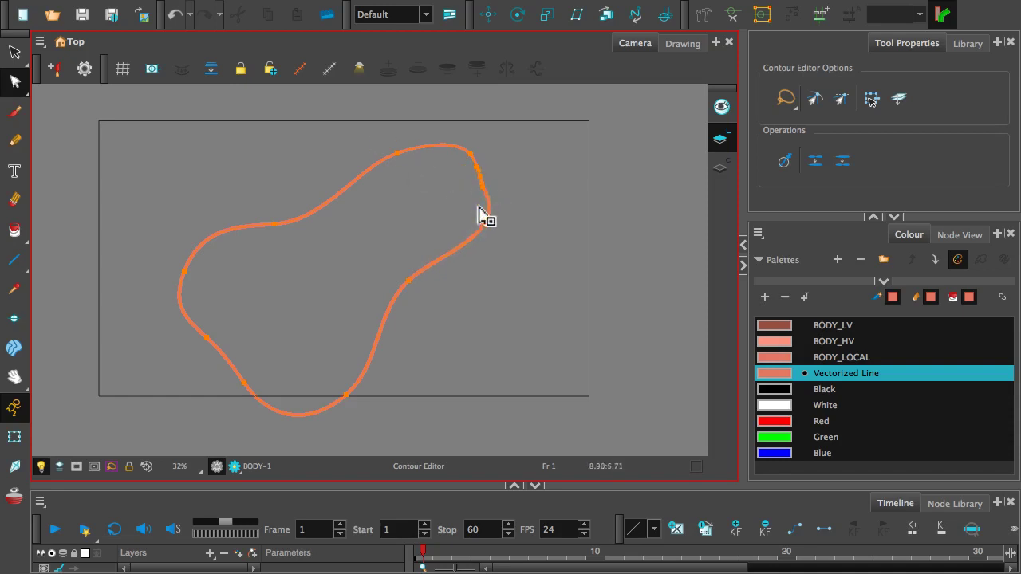
pyautogui.click(468, 264)
pyautogui.press('2')
pyautogui.press('2')
pyautogui.press('2')
pyautogui.press('space')
pyautogui.moveTo(482, 167); pyautogui.dragTo(287, 282)
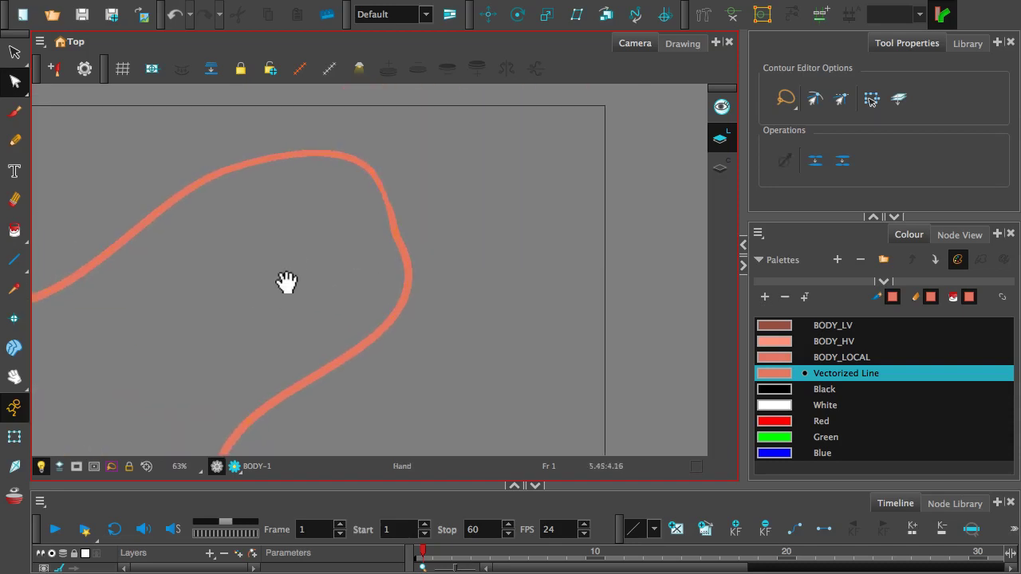
pyautogui.press('2')
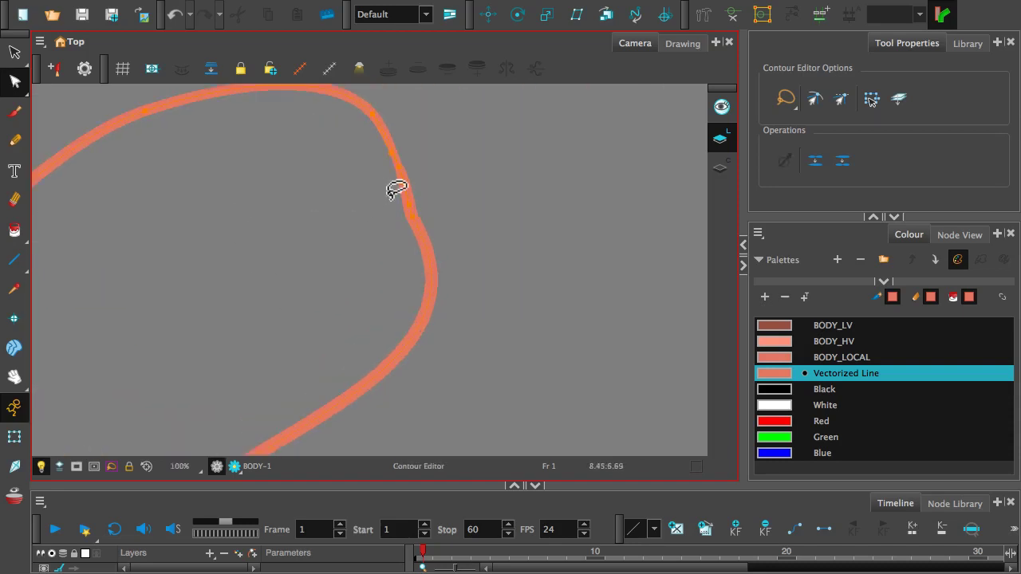
pyautogui.click(413, 223)
pyautogui.moveTo(414, 220)
pyautogui.mouseDown()
pyautogui.moveTo(426, 223)
pyautogui.moveTo(415, 212)
pyautogui.mouseUp()
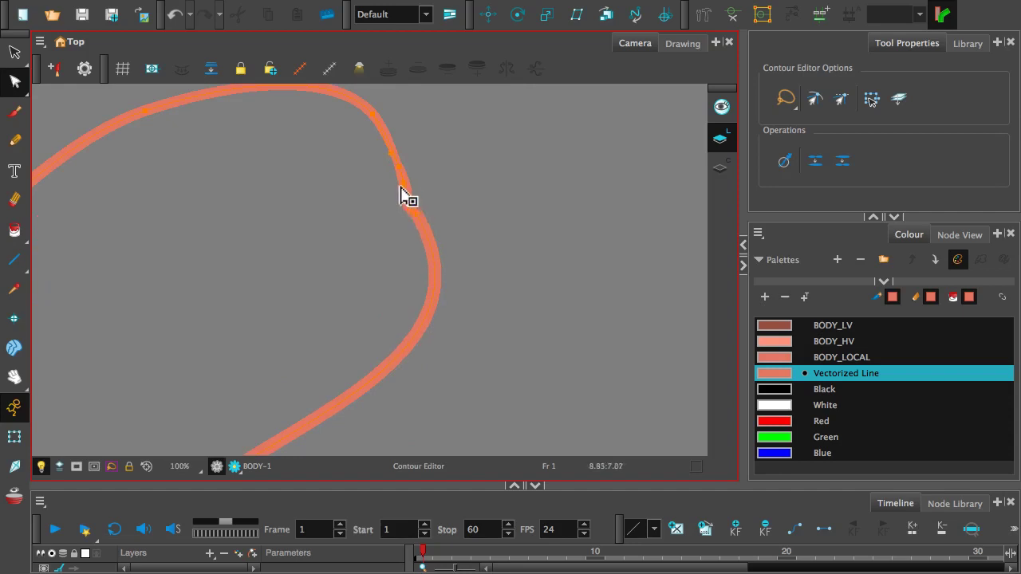
pyautogui.click(404, 184)
pyautogui.moveTo(409, 188)
pyautogui.mouseDown()
pyautogui.moveTo(410, 217)
pyautogui.moveTo(410, 203)
pyautogui.moveTo(424, 210)
pyautogui.moveTo(436, 199)
pyautogui.moveTo(436, 169)
pyautogui.moveTo(433, 178)
pyautogui.moveTo(401, 172)
pyautogui.mouseUp()
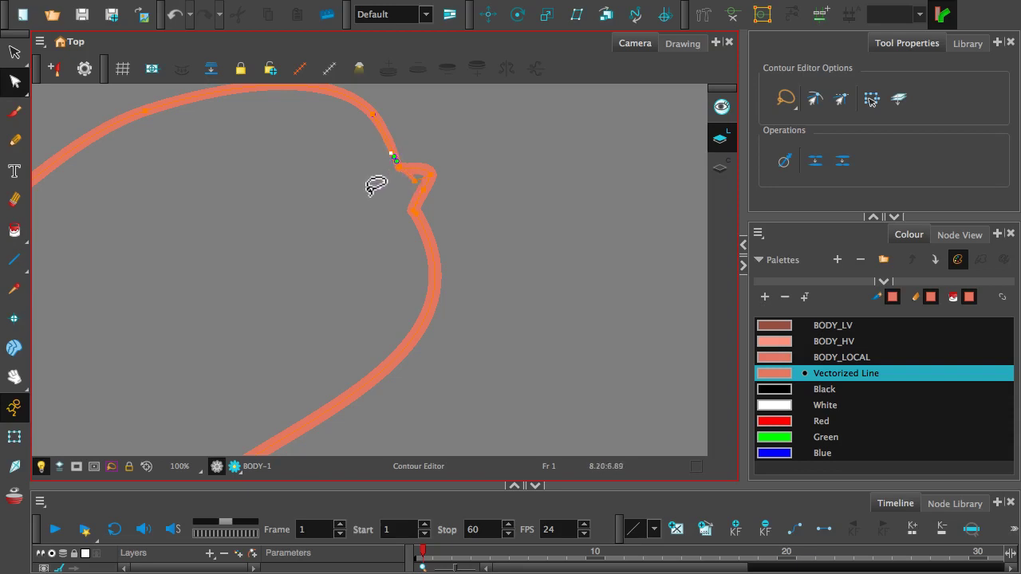
pyautogui.click(415, 212)
pyautogui.moveTo(417, 212); pyautogui.dragTo(440, 243)
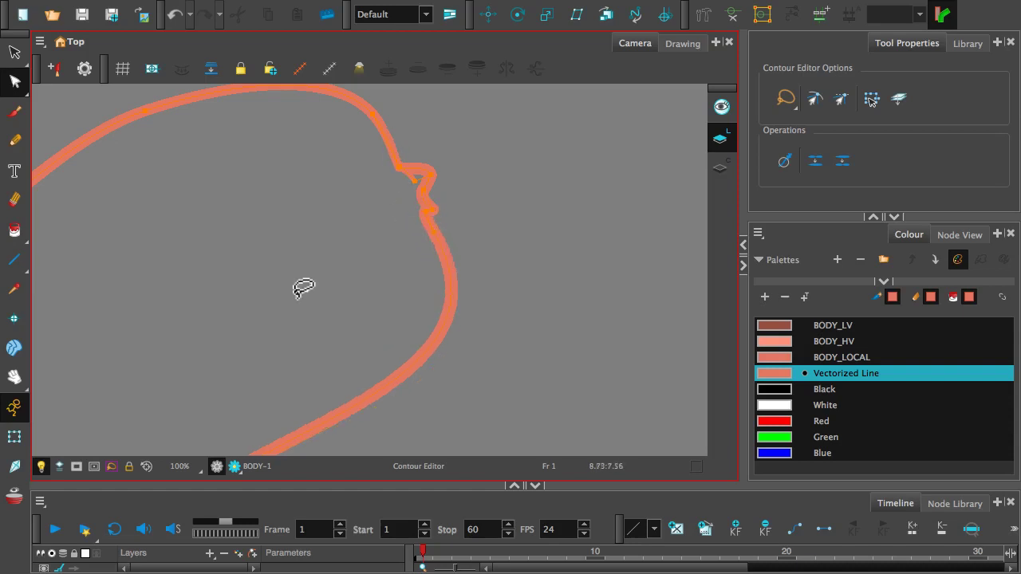
# Step: Undo the contour edits at the upper-right tip back to where the two line ends are apart
pyautogui.hotkey('ctrl', 'z')
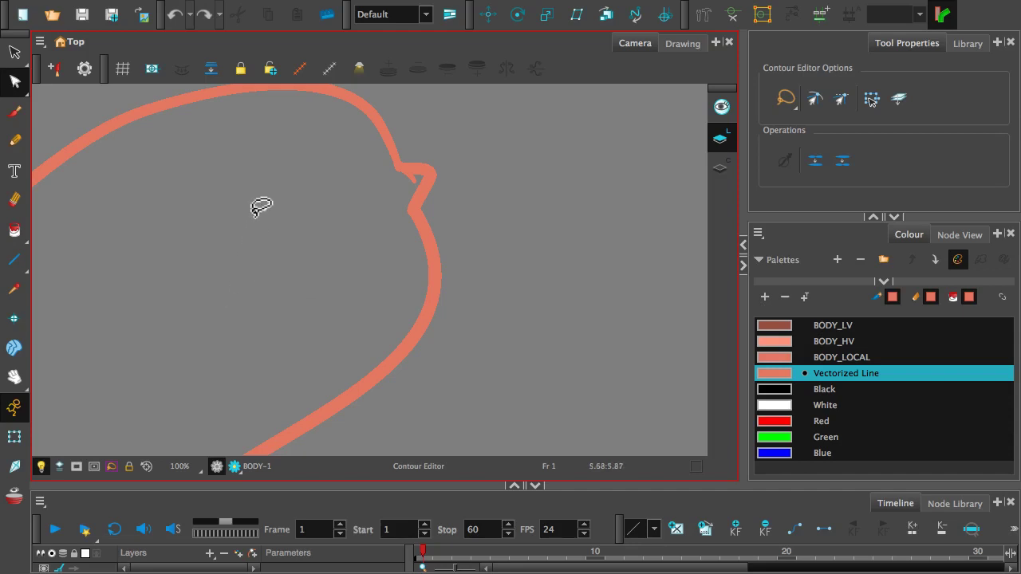
pyautogui.hotkey('ctrl', 'z')
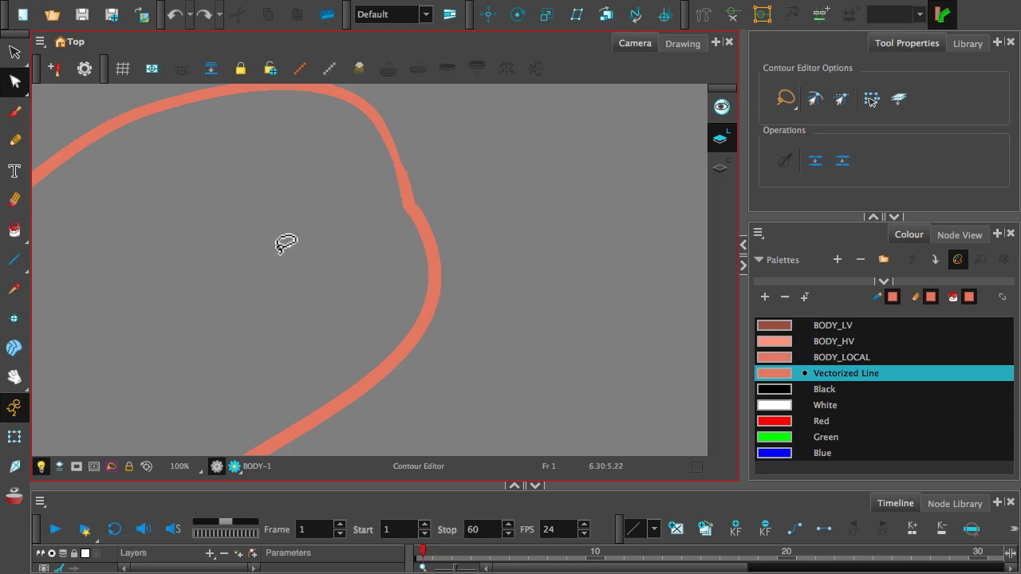
pyautogui.hotkey('ctrl', 'z')
pyautogui.hotkey('ctrl', 'z')
pyautogui.hotkey('ctrl', 'z')
pyautogui.hotkey('ctrl', 'z')
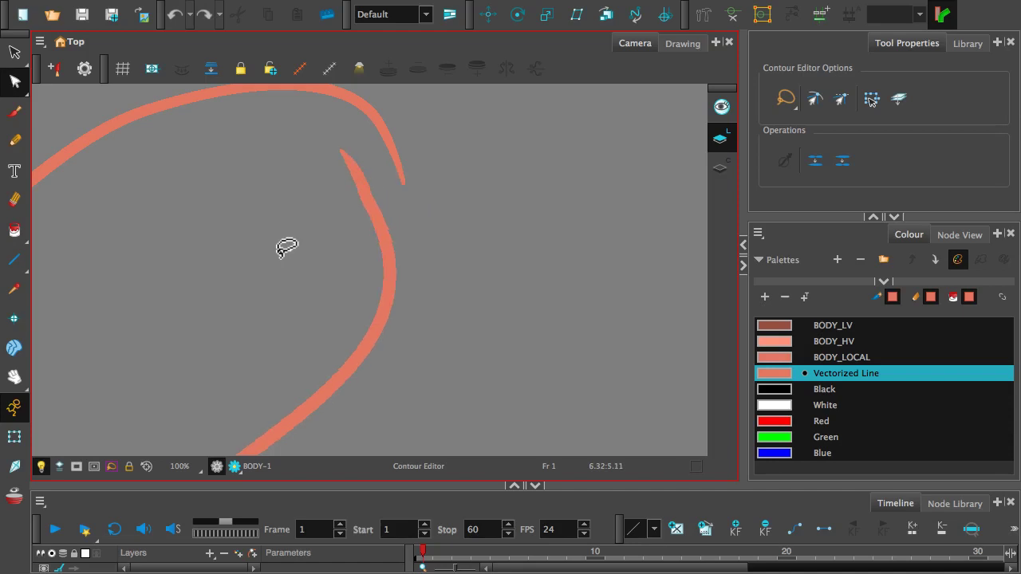
pyautogui.hotkey('ctrl', 'z')
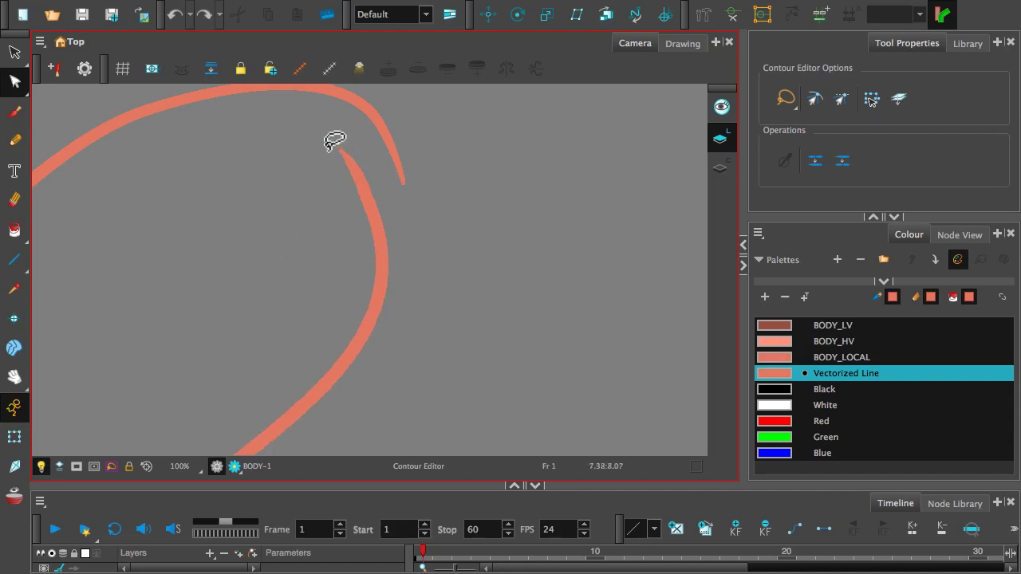
# Step: Select the contour points at the loose line end together and move them onto the other end, closing the upper-right tip
pyautogui.moveTo(324, 143); pyautogui.dragTo(360, 278)
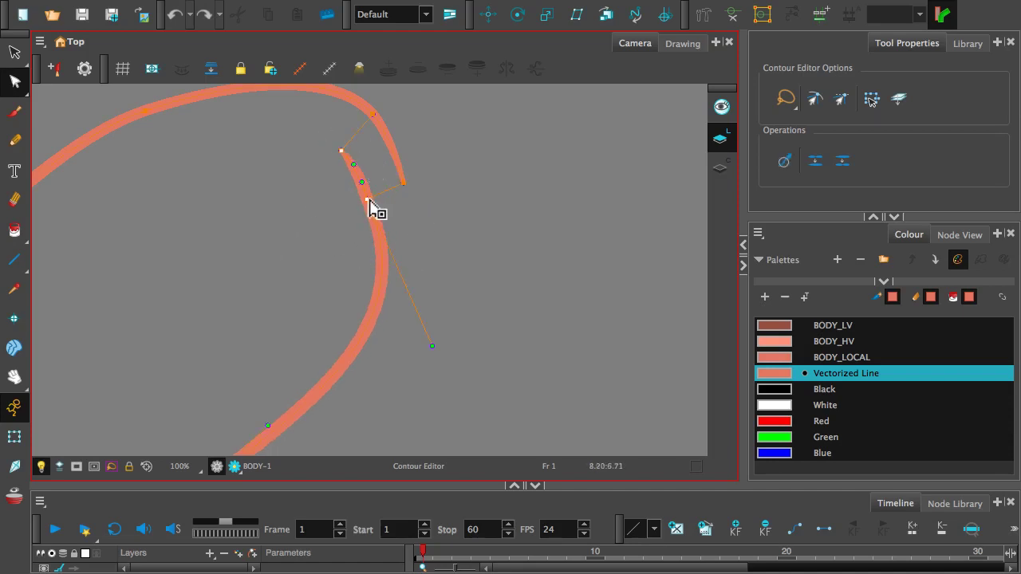
pyautogui.moveTo(368, 209)
pyautogui.mouseDown()
pyautogui.moveTo(404, 203)
pyautogui.moveTo(404, 177)
pyautogui.mouseUp()
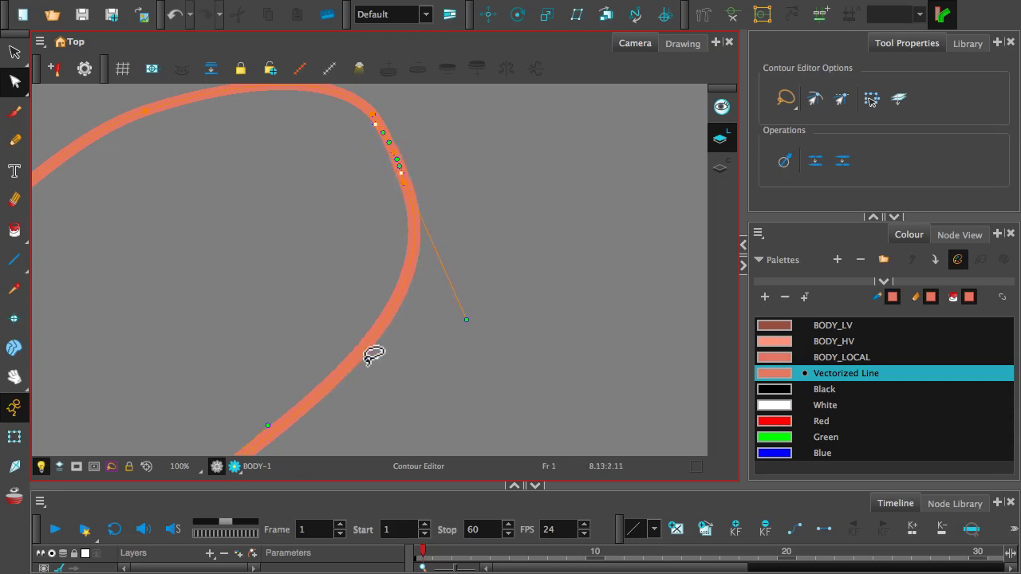
pyautogui.scroll(-6, 375, 356)
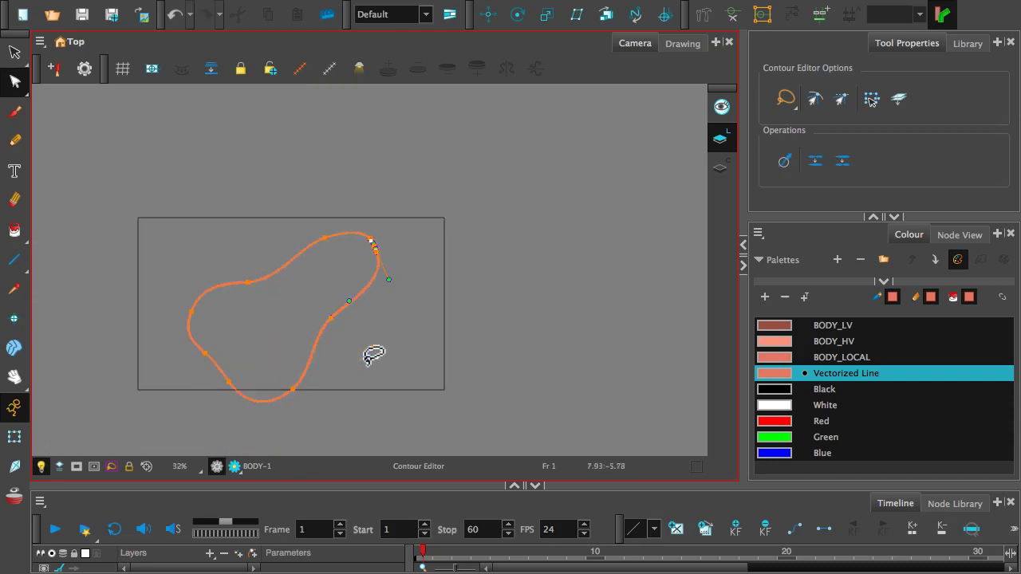
pyautogui.scroll(2, 374, 356)
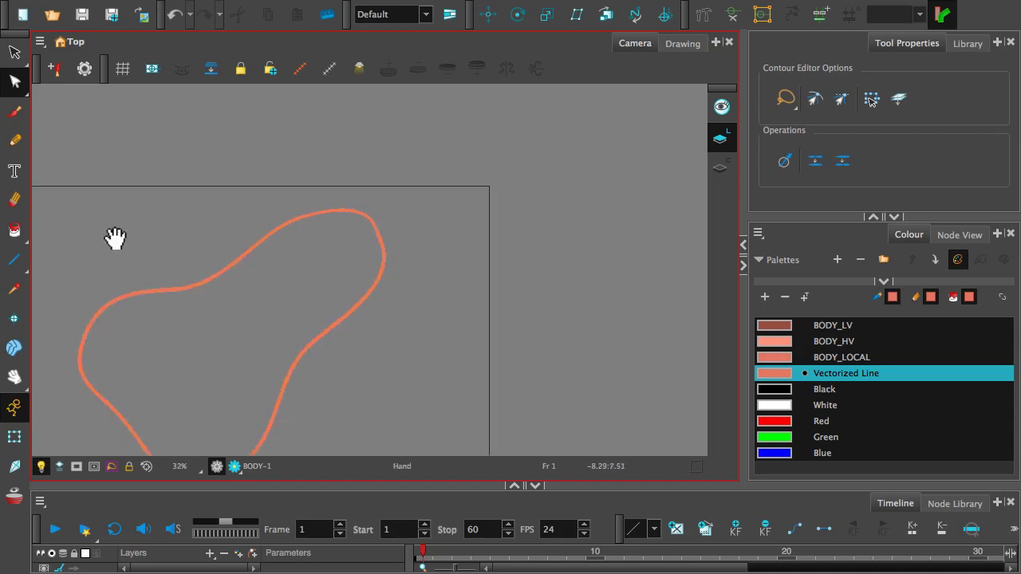
pyautogui.moveTo(114, 239); pyautogui.dragTo(226, 110)
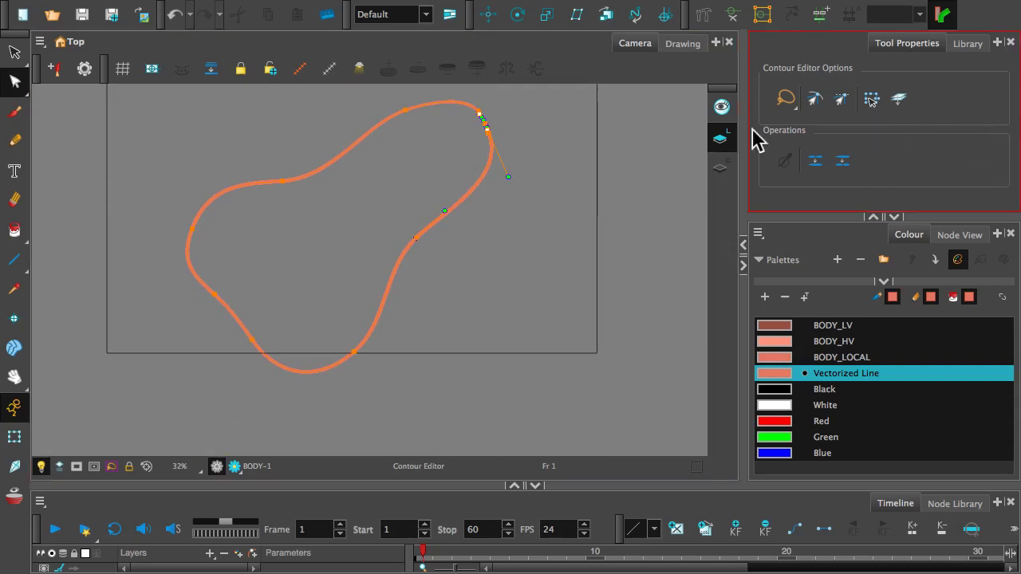
# Step: Review the Pencil tool's presets and additional drawing options
pyautogui.click(15, 139)
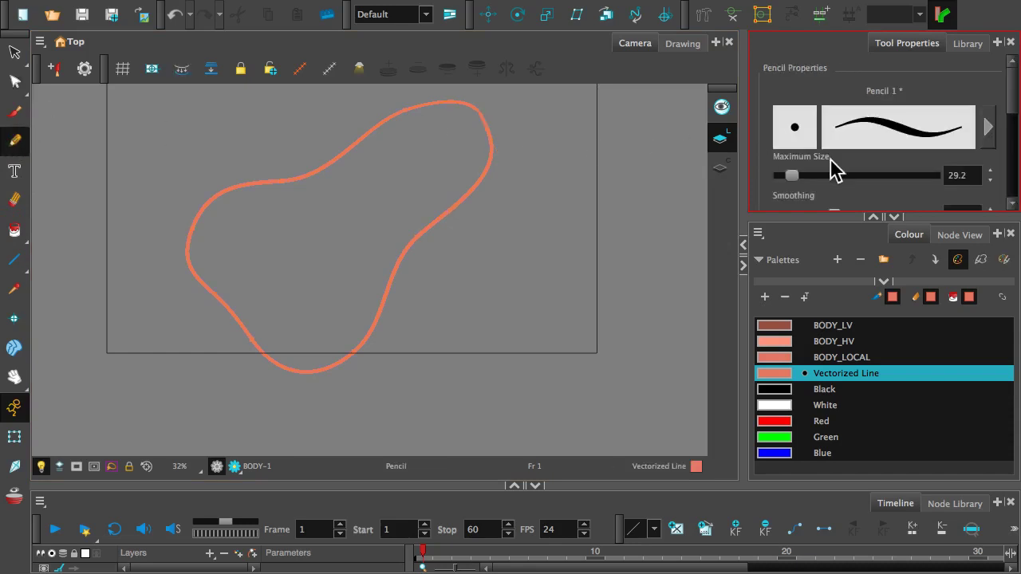
pyautogui.moveTo(1010, 96); pyautogui.dragTo(1013, 182)
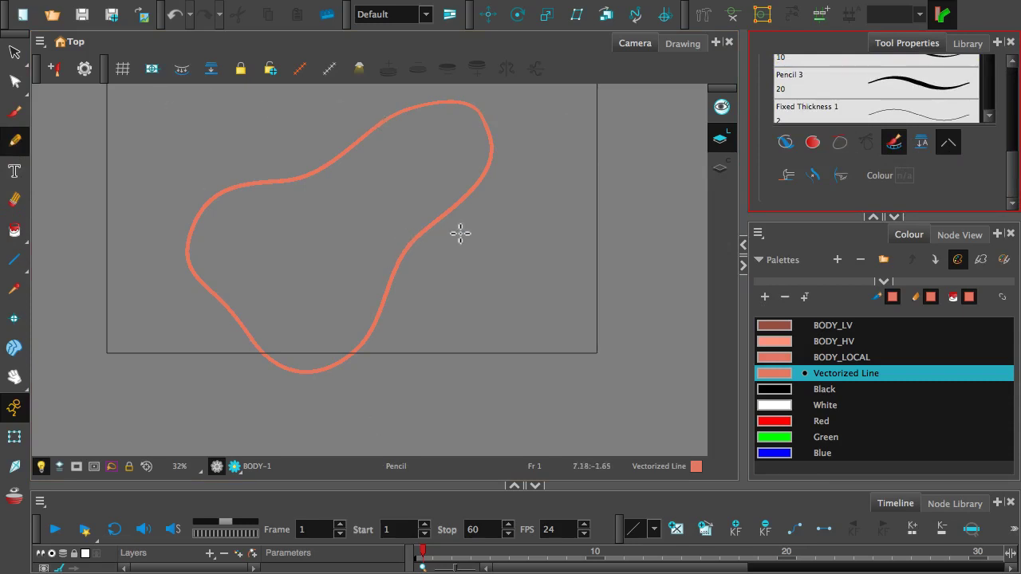
pyautogui.scroll(-2, 460, 233)
pyautogui.scroll(2, 460, 233)
pyautogui.scroll(-2, 401, 366)
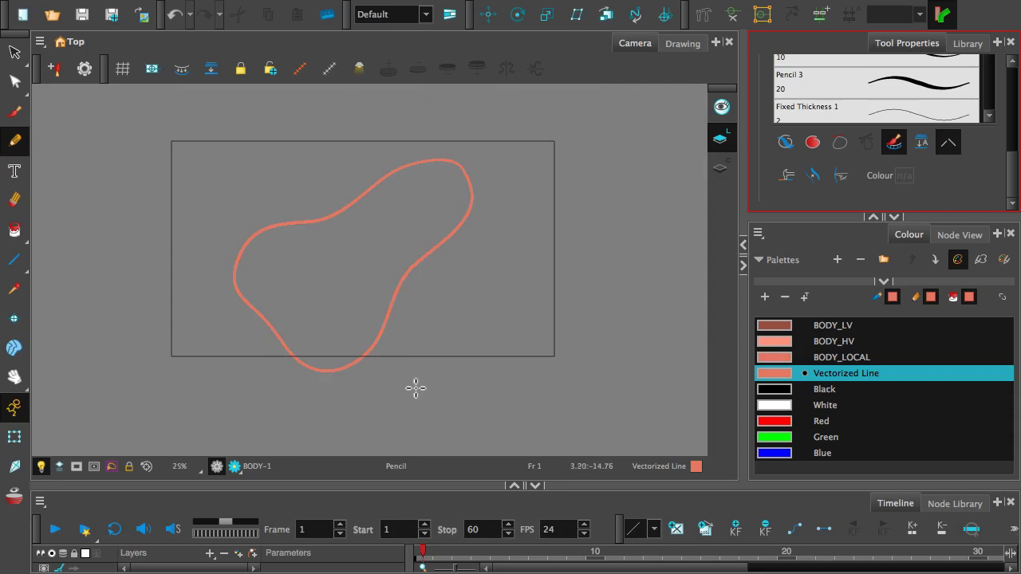
# Step: Scale the body outline down with the Transform tool to a small shape near the centre of the camera frame
pyautogui.click(19, 437)
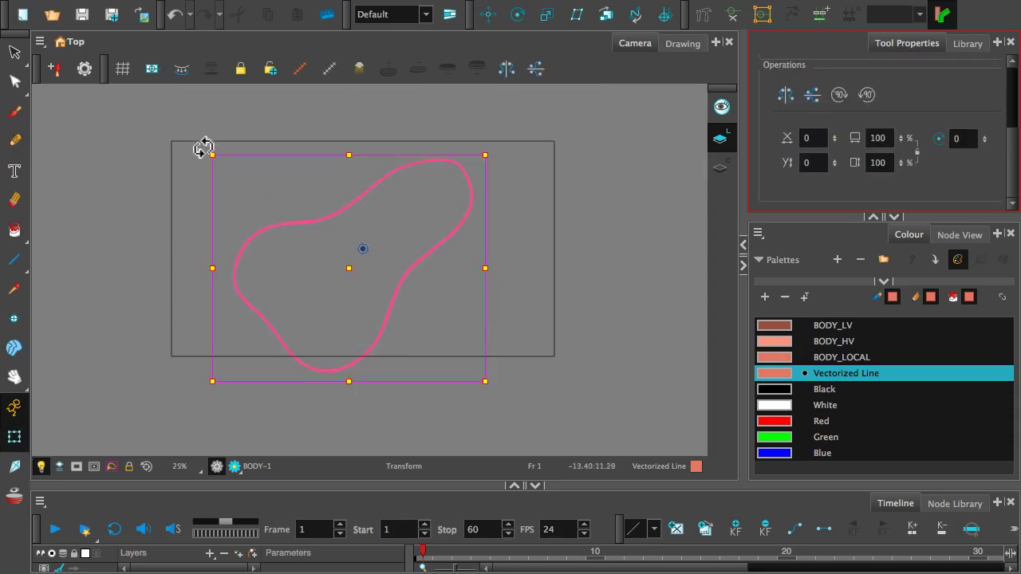
pyautogui.moveTo(209, 154)
pyautogui.mouseDown()
pyautogui.moveTo(292, 239)
pyautogui.moveTo(292, 231)
pyautogui.moveTo(311, 245)
pyautogui.mouseUp()
pyautogui.scroll(-1, 339, 239)
pyautogui.scroll(3, 338, 239)
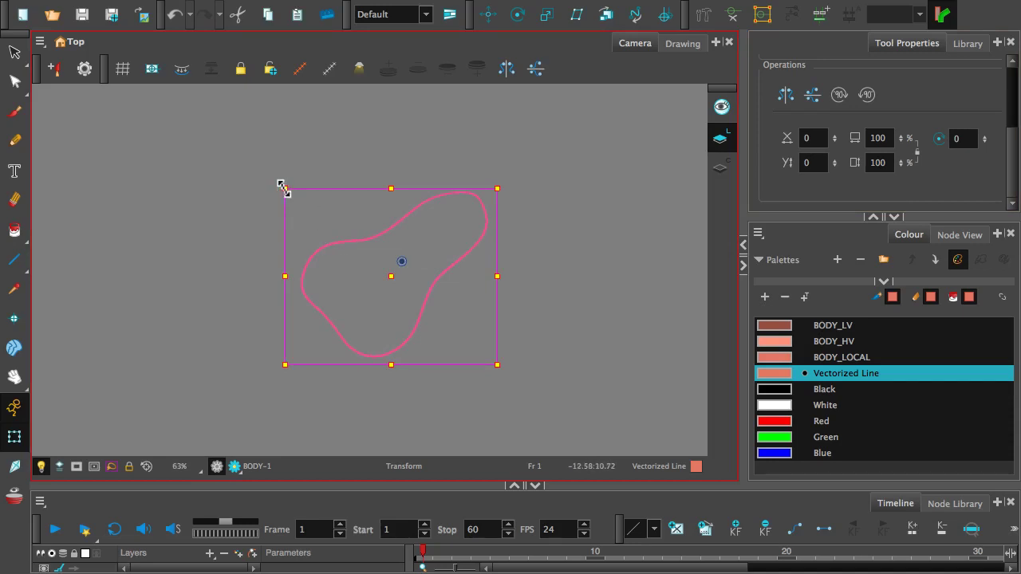
pyautogui.moveTo(285, 189)
pyautogui.mouseDown()
pyautogui.moveTo(319, 235)
pyautogui.moveTo(299, 215)
pyautogui.mouseUp()
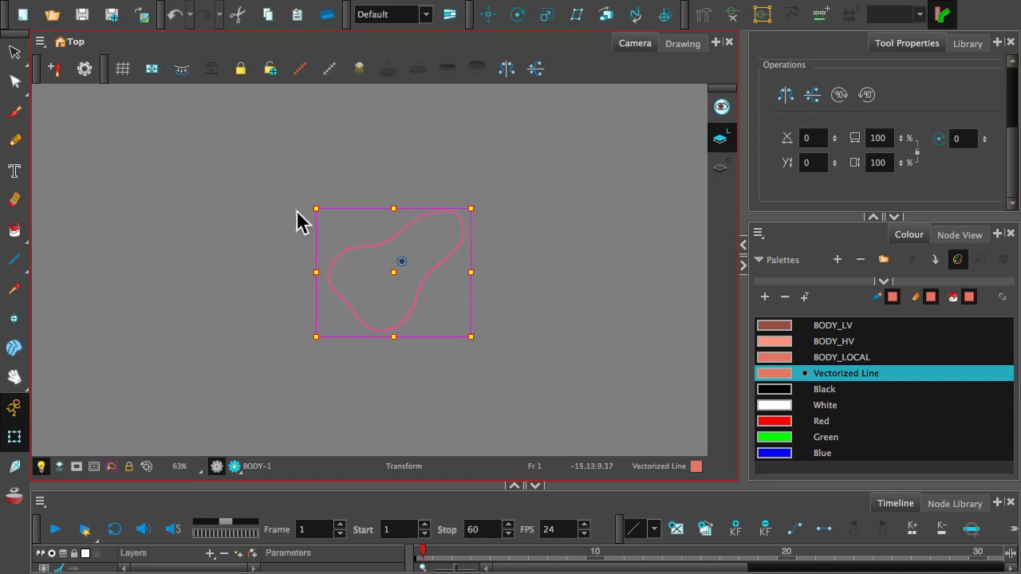
# Step: Move the small body outline slightly right and up, and try a slight clockwise rotation that is undone
pyautogui.scroll(-2, 296, 221)
pyautogui.scroll(1, 290, 210)
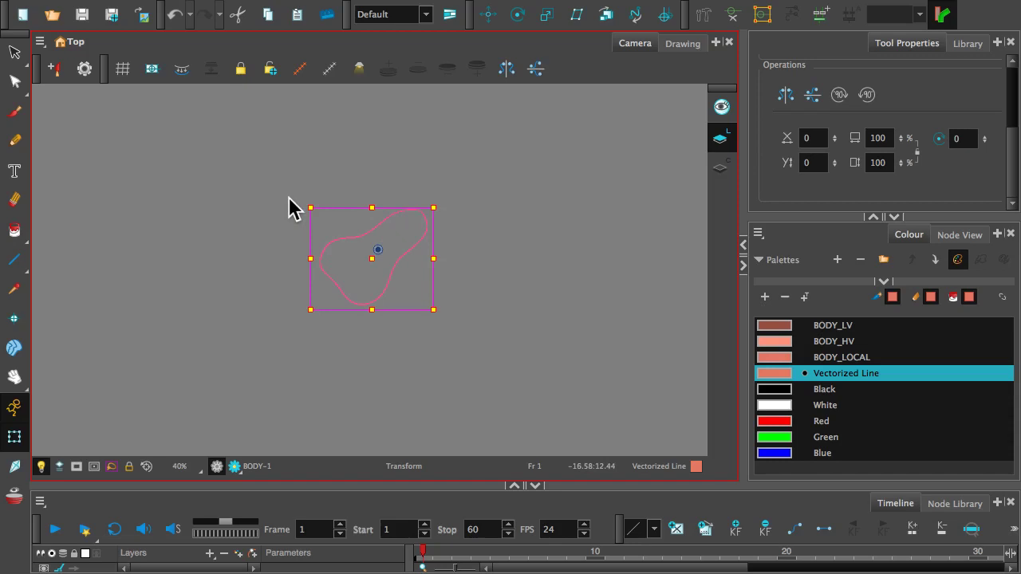
pyautogui.scroll(-1, 289, 206)
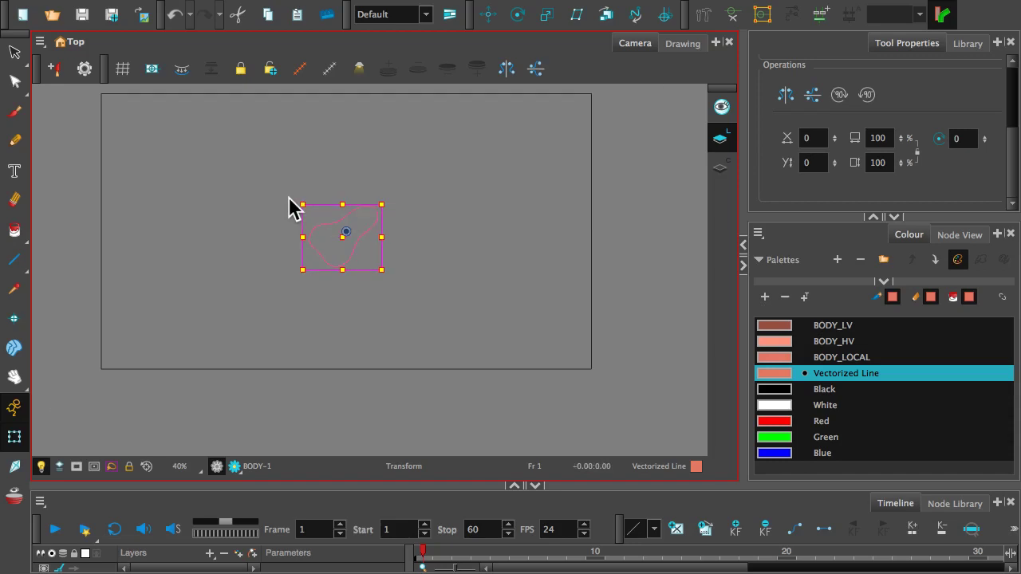
pyautogui.scroll(1, 291, 200)
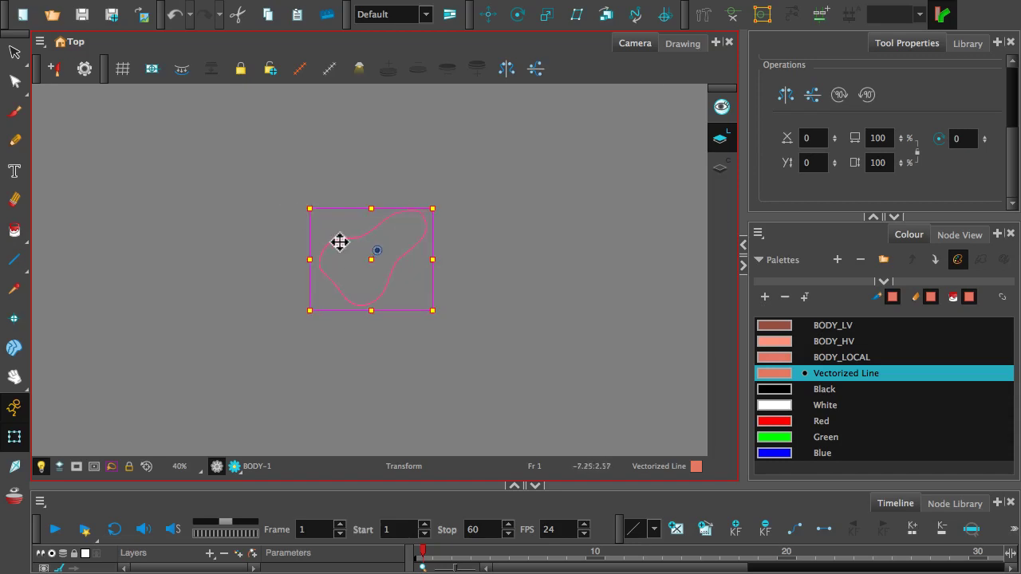
pyautogui.moveTo(340, 243)
pyautogui.mouseDown()
pyautogui.moveTo(401, 187)
pyautogui.moveTo(388, 233)
pyautogui.mouseUp()
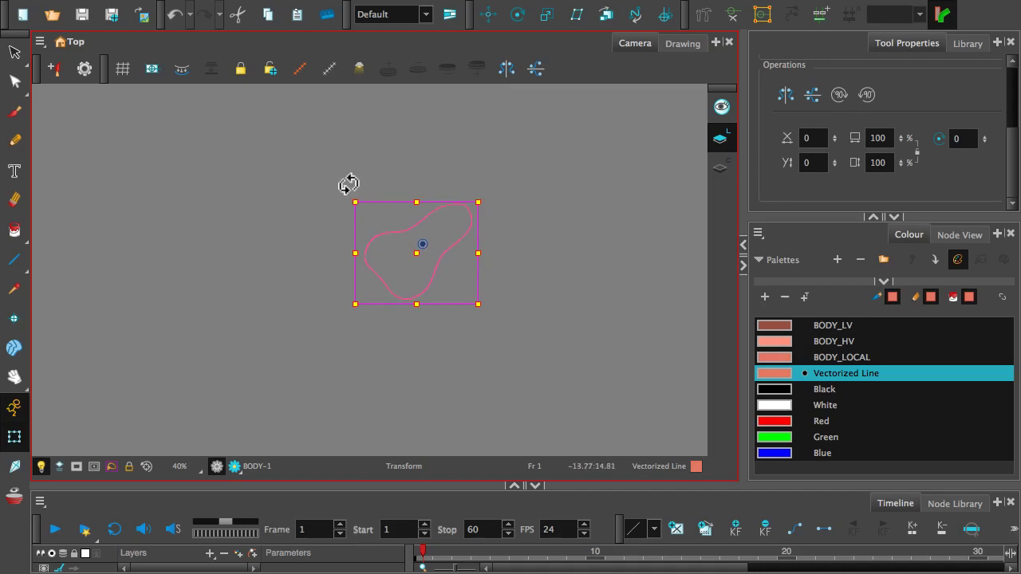
pyautogui.moveTo(348, 185)
pyautogui.mouseDown()
pyautogui.moveTo(397, 162)
pyautogui.moveTo(356, 174)
pyautogui.mouseUp()
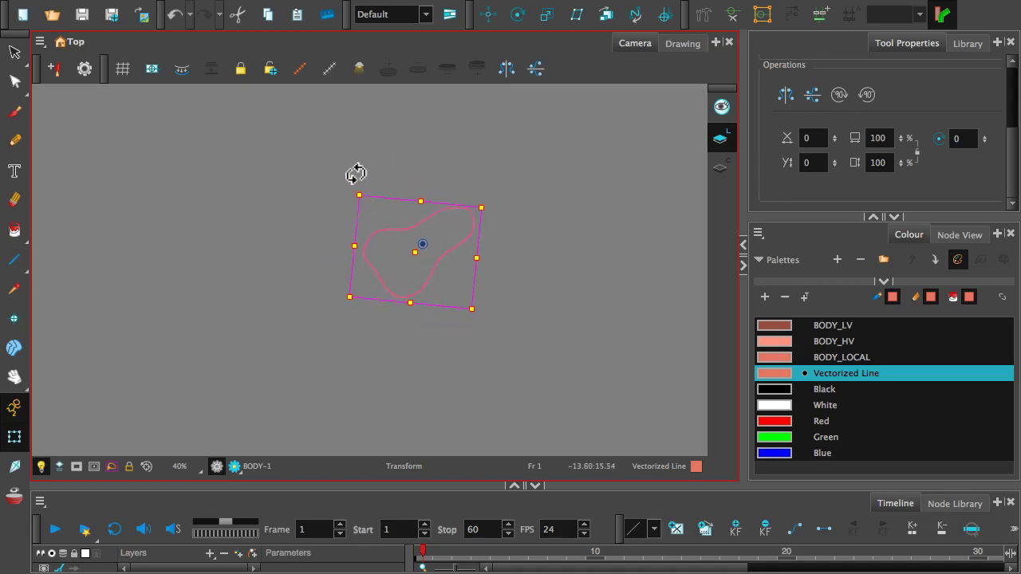
pyautogui.hotkey('ctrl', 'z')
# Step: Rotate the camera view clockwise until the body outline lies horizontally, and zoom in on it
pyautogui.scroll(-3, 326, 258)
pyautogui.scroll(2, 323, 255)
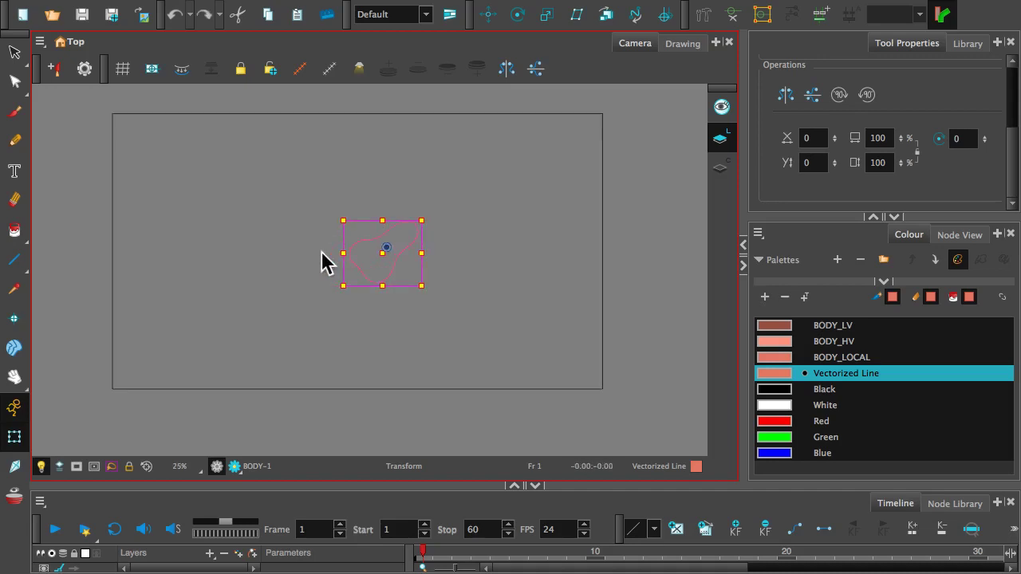
pyautogui.moveTo(321, 246)
pyautogui.keyDown('ctrl'); pyautogui.keyDown('alt'); pyautogui.mouseDown()
pyautogui.moveTo(284, 199)
pyautogui.moveTo(326, 141)
pyautogui.mouseUp(); pyautogui.keyUp('alt'); pyautogui.keyUp('ctrl')
pyautogui.scroll(2, 353, 234)
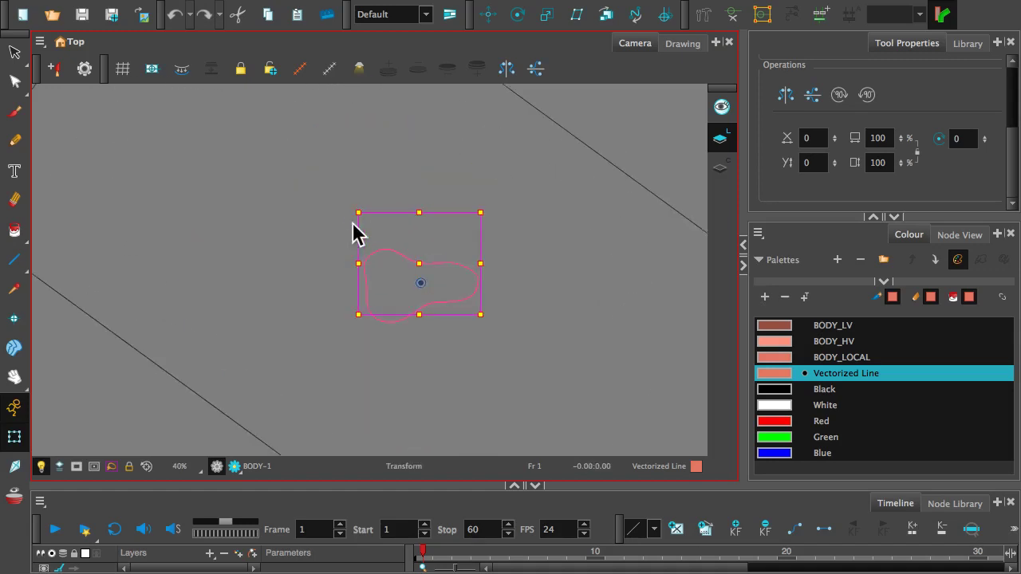
pyautogui.scroll(2, 354, 223)
pyautogui.scroll(1, 342, 260)
pyautogui.scroll(-2, 342, 260)
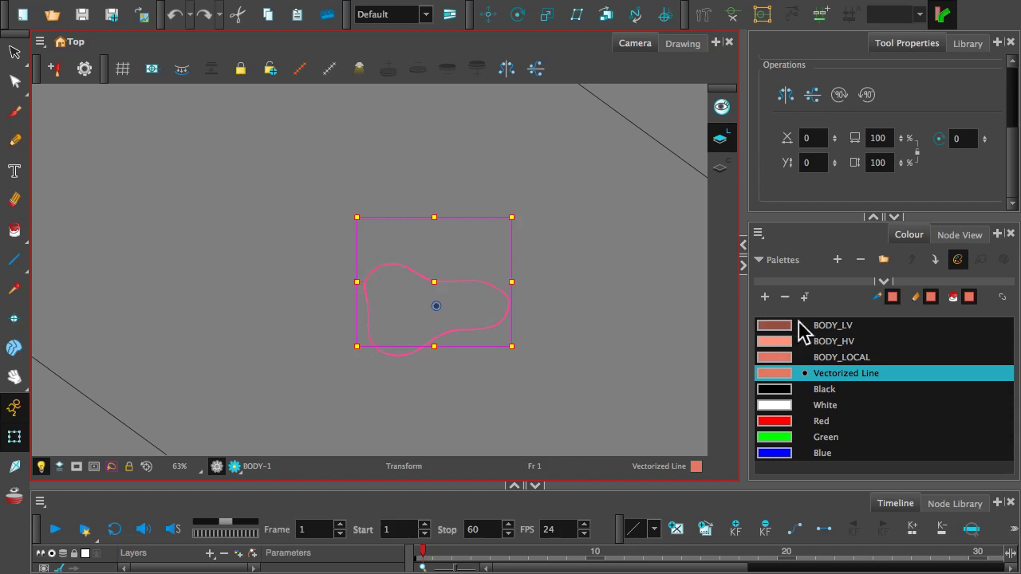
# Step: Select the BODY_LOCAL colour and activate the Paint tool on the body's Colour Art layer
pyautogui.click(829, 359)
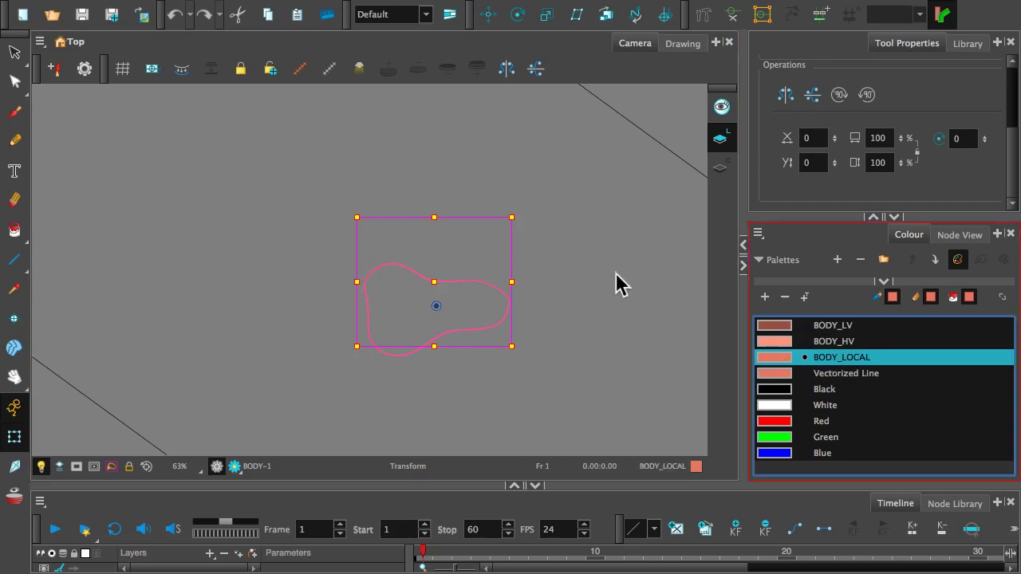
pyautogui.click(727, 169)
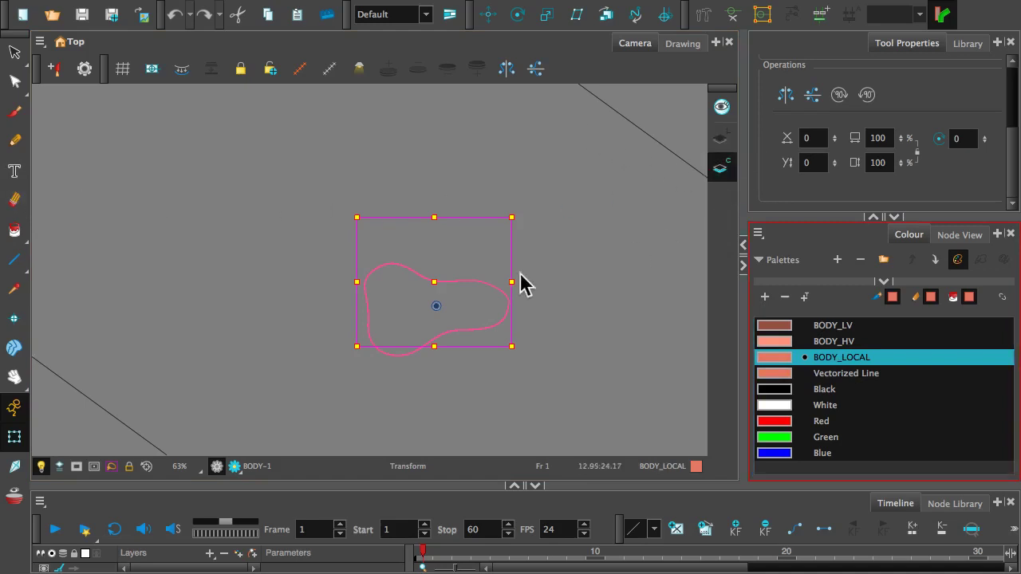
pyautogui.click(24, 227)
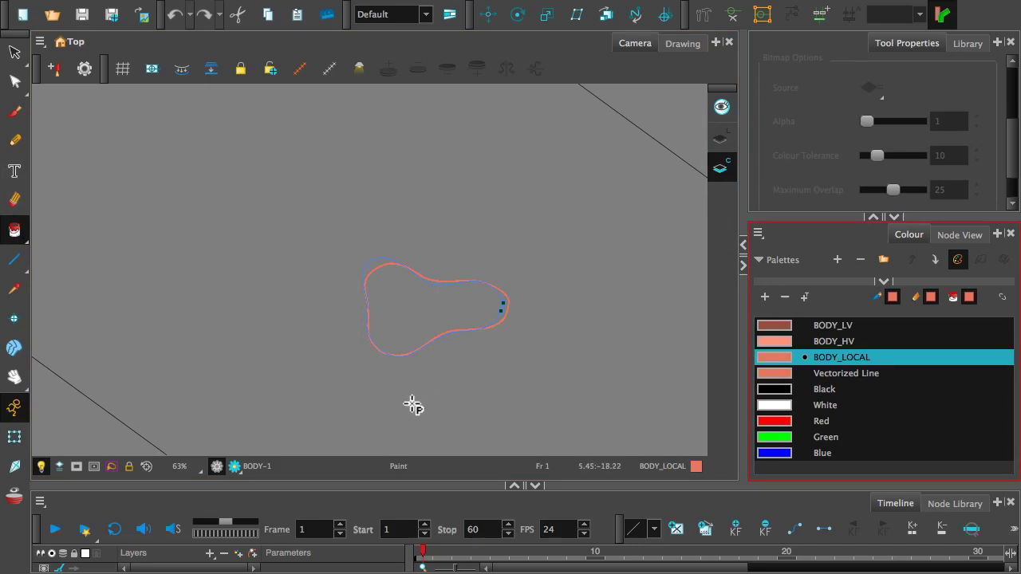
# Step: Undo the recent changes to the body outline, and redo them with Line Art active
pyautogui.press('super+z')
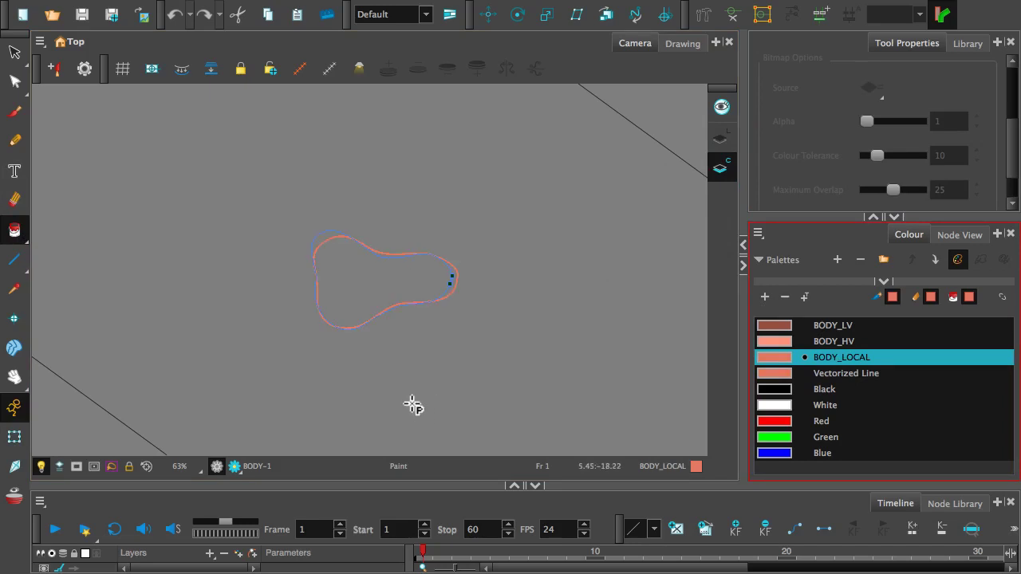
pyautogui.scroll(4, 399, 265)
pyautogui.press('super+z')
pyautogui.press('super+z')
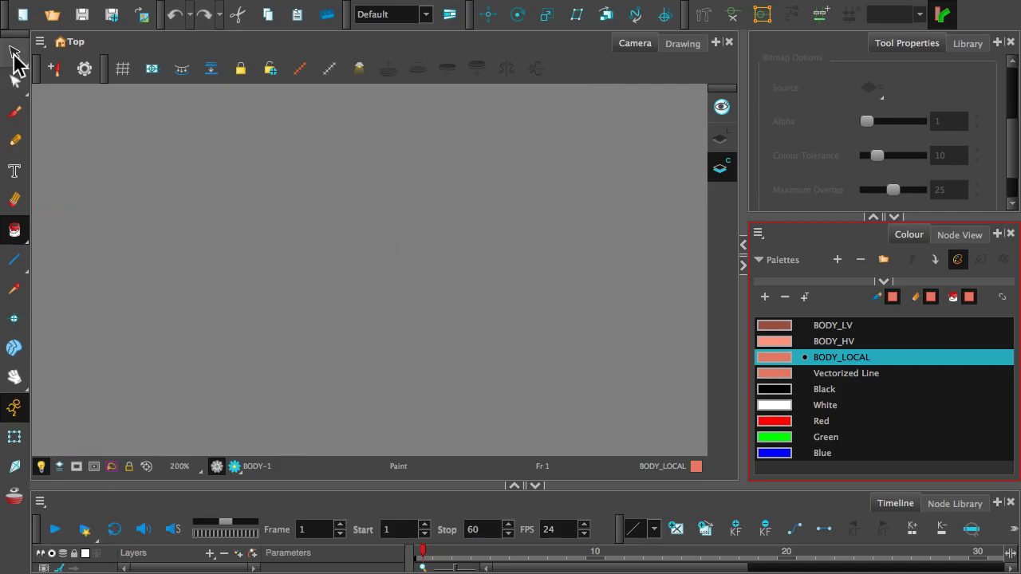
pyautogui.scroll(1, 460, 107)
pyautogui.click(724, 140)
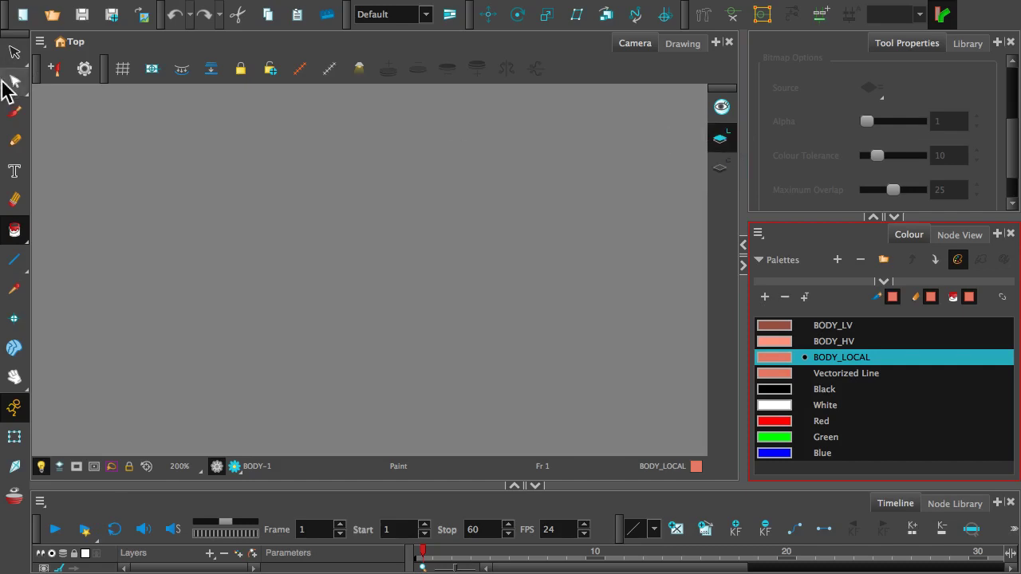
pyautogui.click(202, 16)
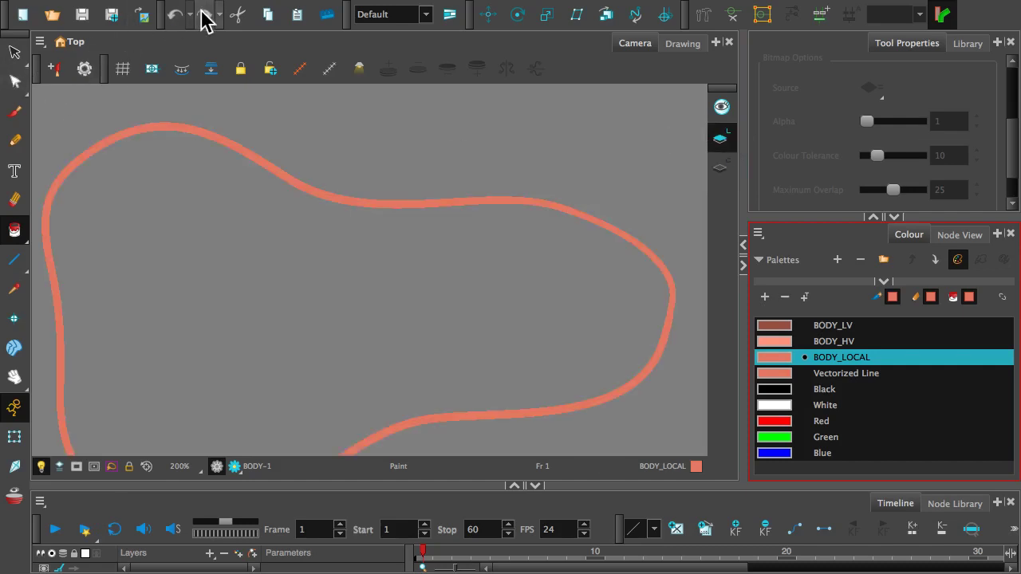
pyautogui.click(202, 16)
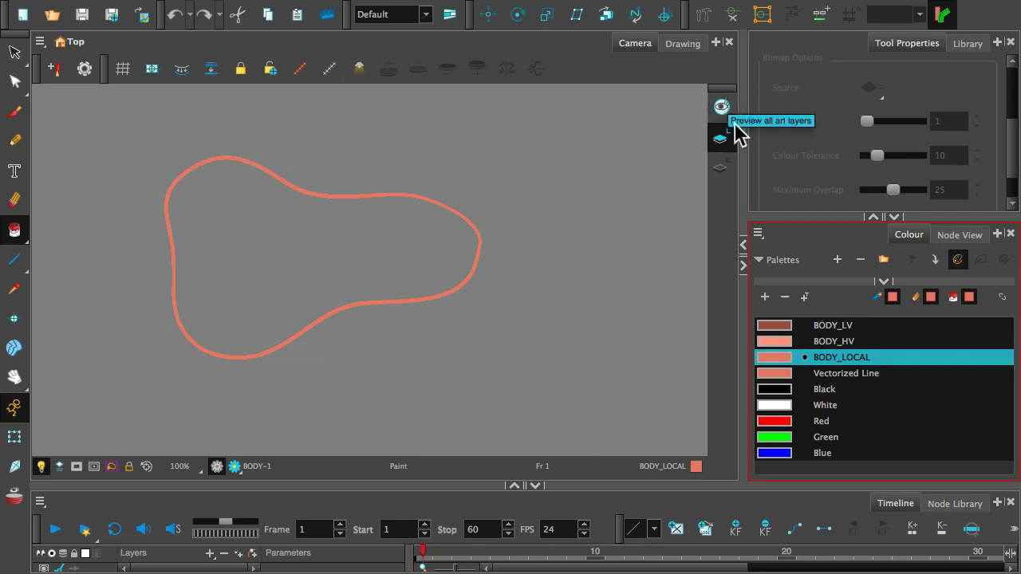
# Step: Compare the body outline on the Line Art and Colour Art layers and check the camera view's display options
pyautogui.click(717, 142)
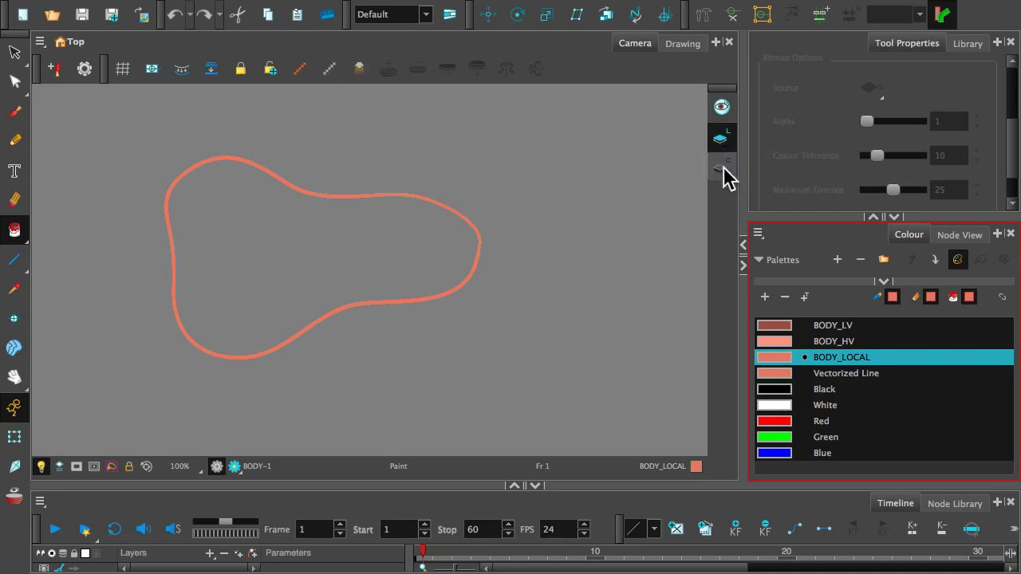
pyautogui.click(724, 171)
pyautogui.click(718, 132)
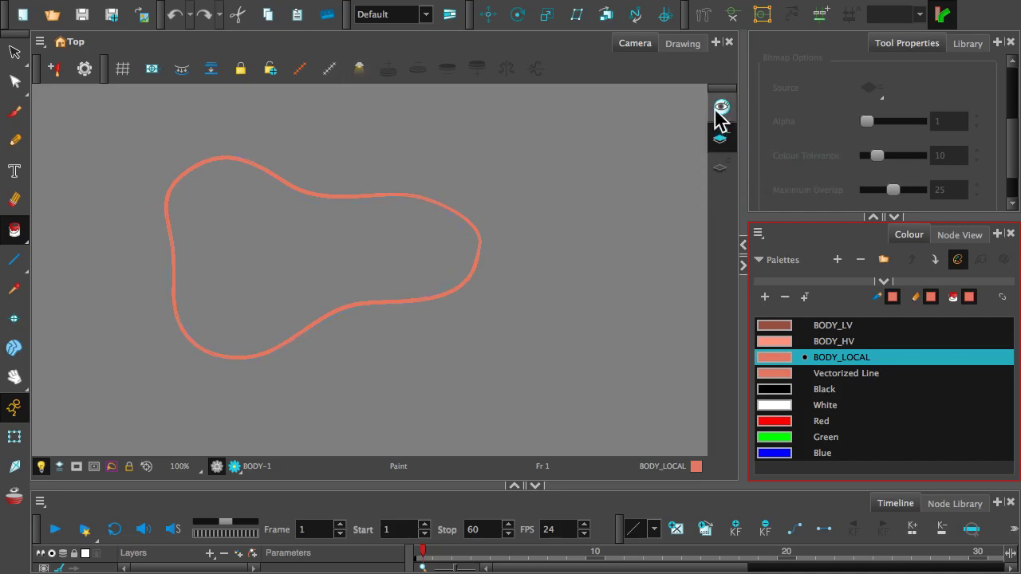
pyautogui.click(716, 110)
pyautogui.click(725, 161)
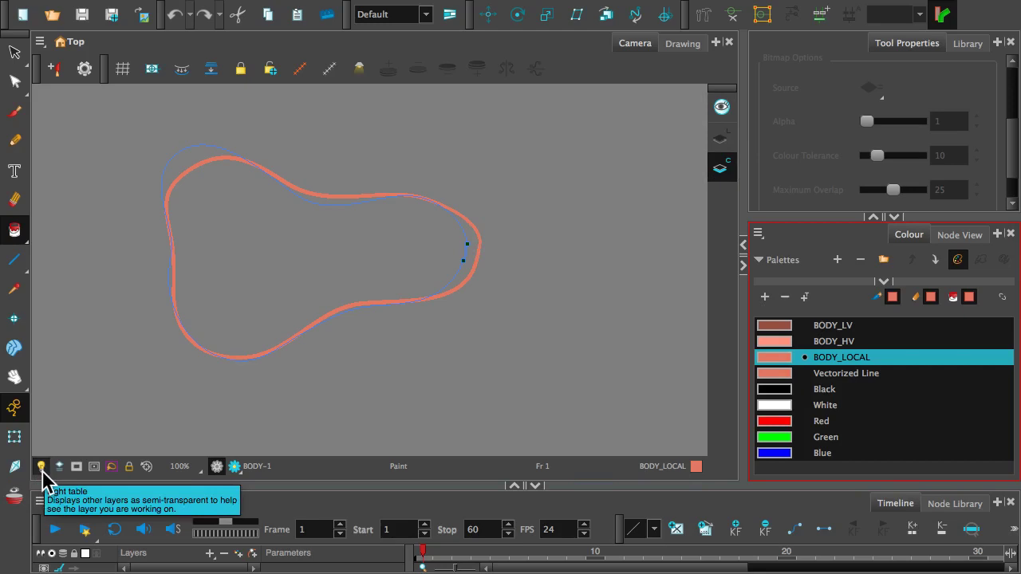
pyautogui.click(110, 466)
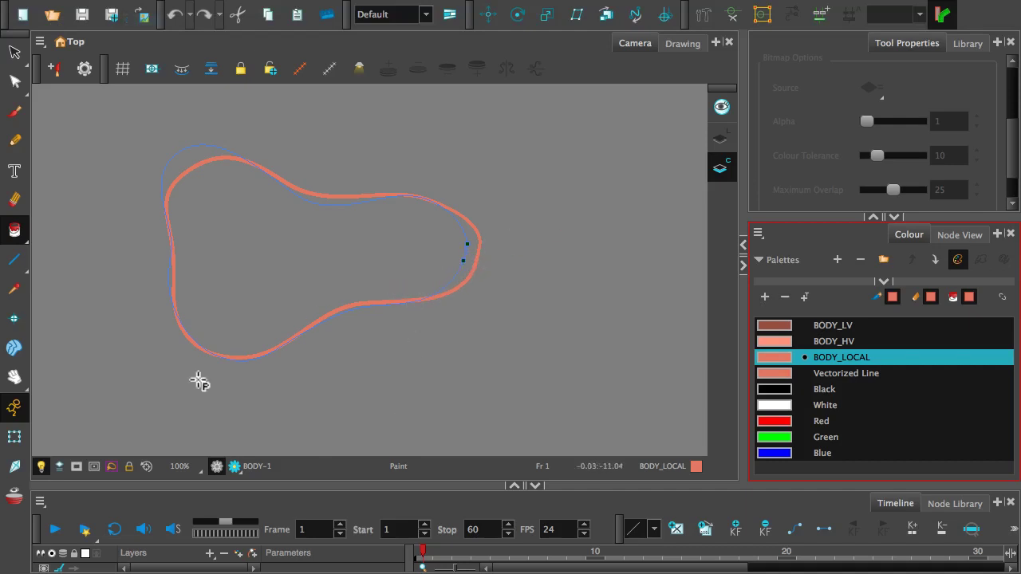
pyautogui.scroll(-4, 322, 401)
pyautogui.scroll(4, 323, 401)
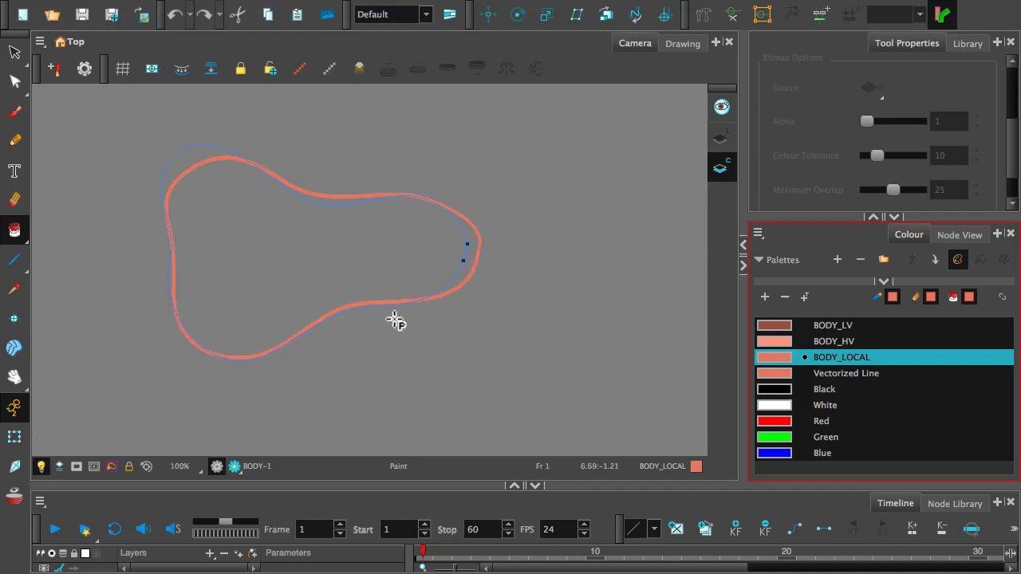
pyautogui.scroll(1, 411, 300)
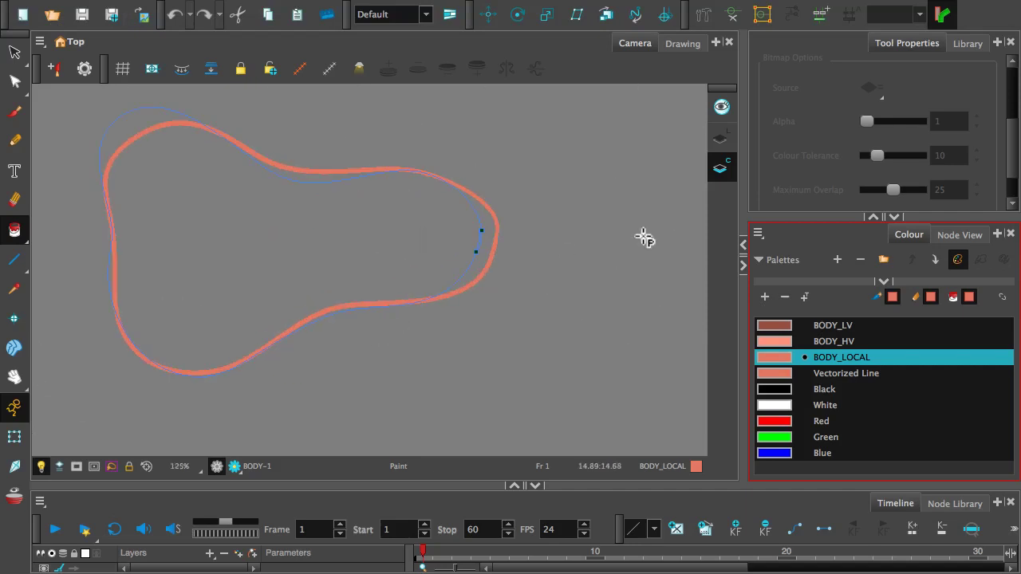
# Step: Restore the undone Colour Art strokes to compare them with the Line Art outline, and undo them again
pyautogui.click(722, 141)
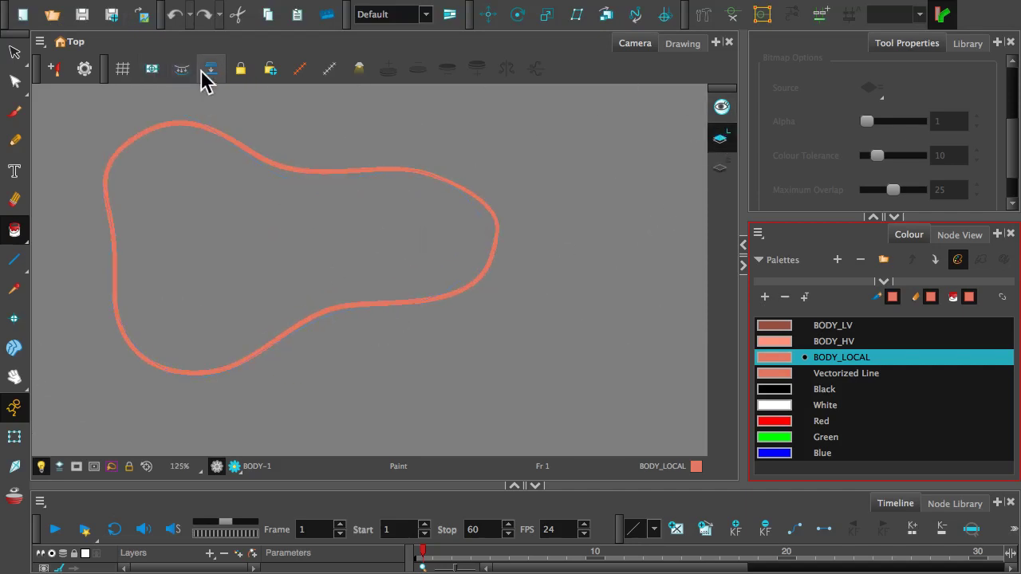
pyautogui.click(723, 168)
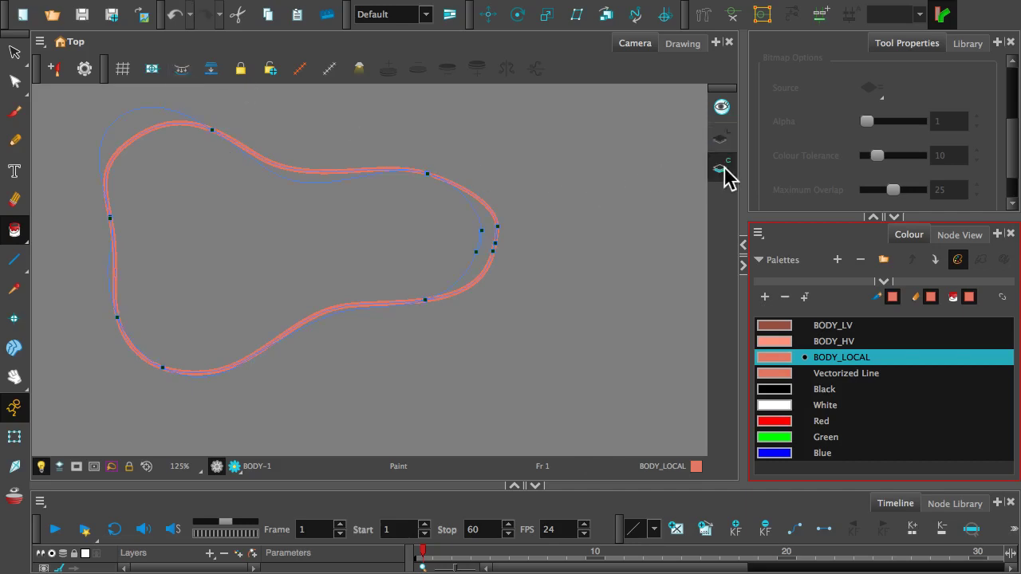
pyautogui.click(723, 141)
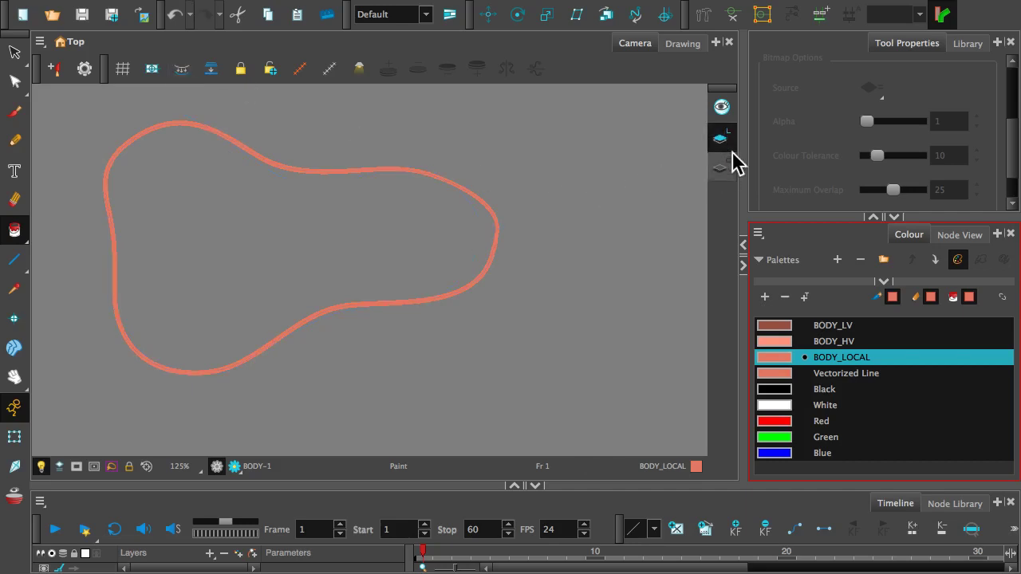
pyautogui.click(723, 171)
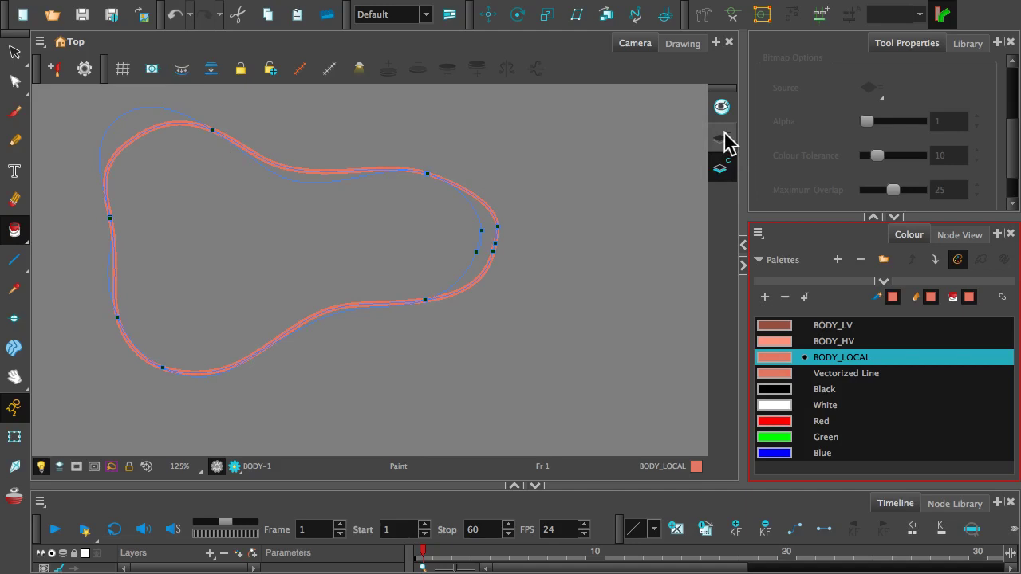
pyautogui.click(723, 141)
pyautogui.click(722, 169)
pyautogui.click(722, 145)
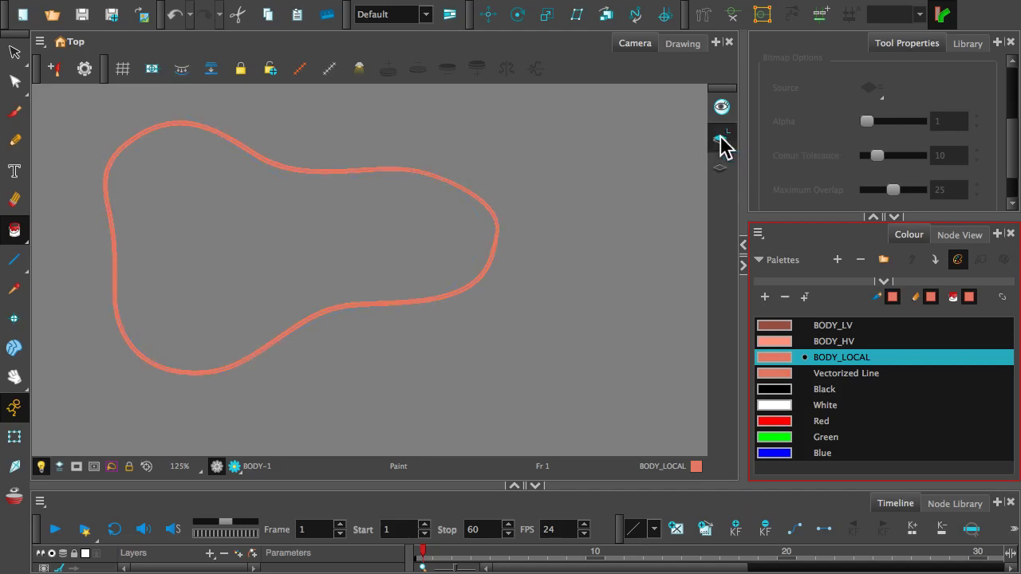
pyautogui.click(726, 168)
pyautogui.click(727, 167)
pyautogui.press('super+z')
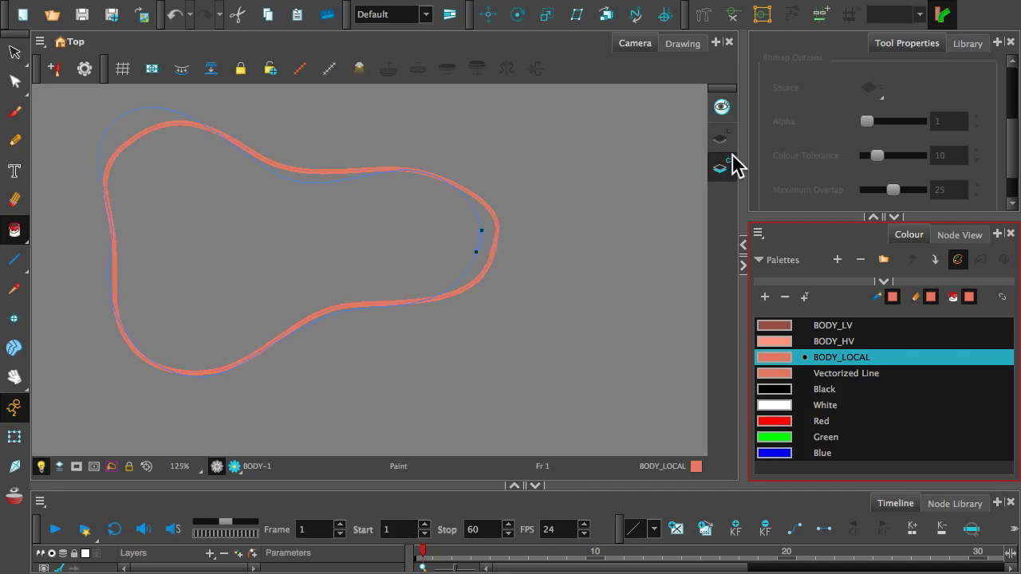
# Step: Frame the whole body outline and examine the Pencil tool's presets and drawing options
pyautogui.press('2')
pyautogui.press('2')
pyautogui.press('2')
pyautogui.press('1')
pyautogui.press('1')
pyautogui.press('1')
pyautogui.press('1')
pyautogui.press('1')
pyautogui.press('1')
pyautogui.press('1')
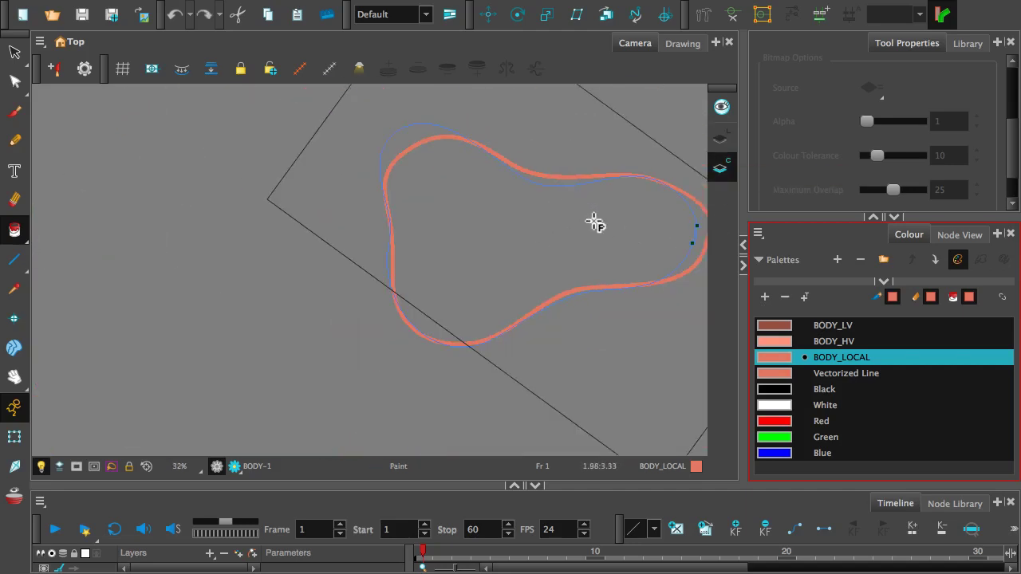
pyautogui.moveTo(588, 221); pyautogui.dragTo(450, 199)
pyautogui.scroll(1, 450, 200)
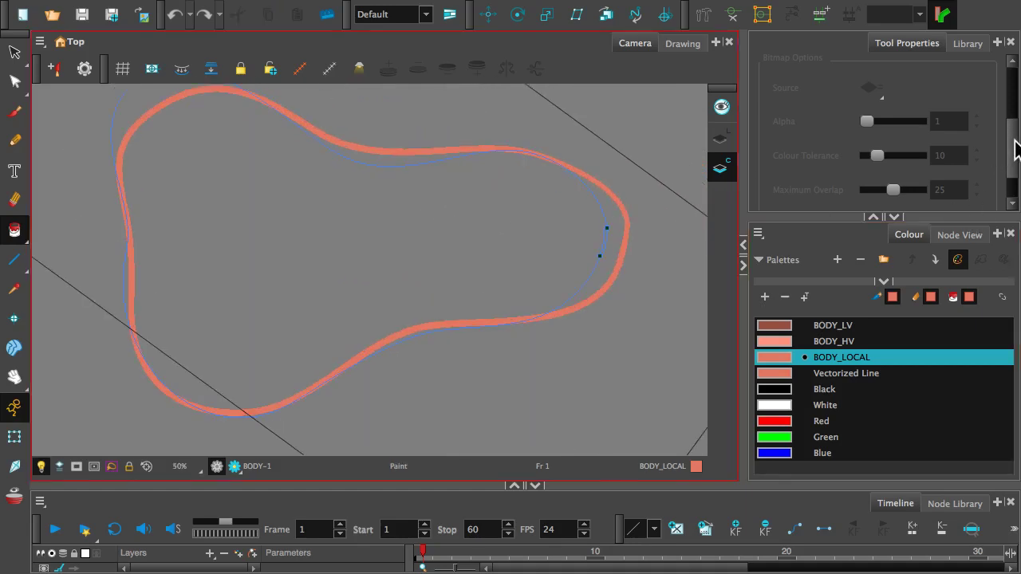
pyautogui.moveTo(1012, 150); pyautogui.dragTo(1011, 96)
pyautogui.click(14, 140)
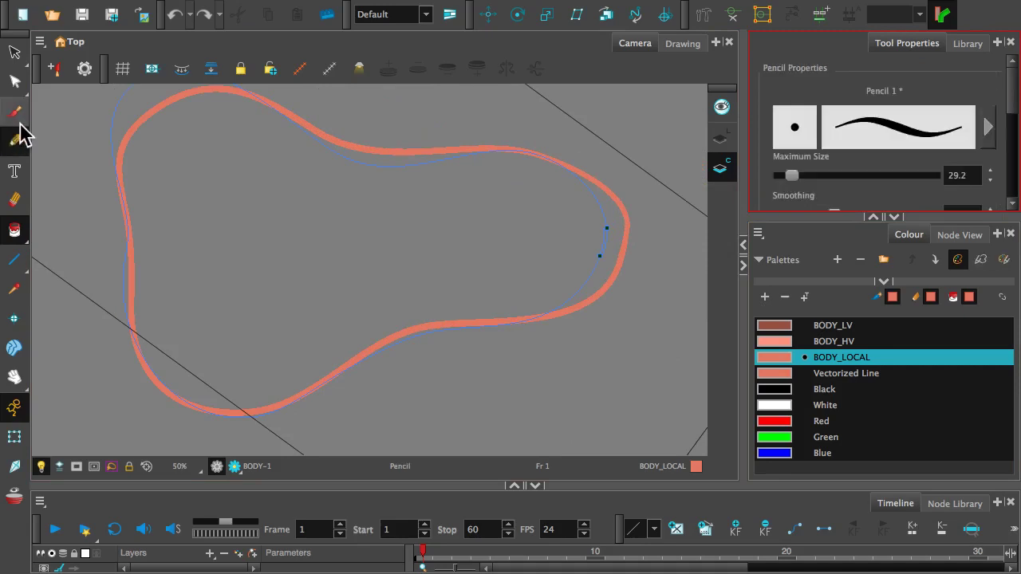
pyautogui.scroll(-5, 1013, 119)
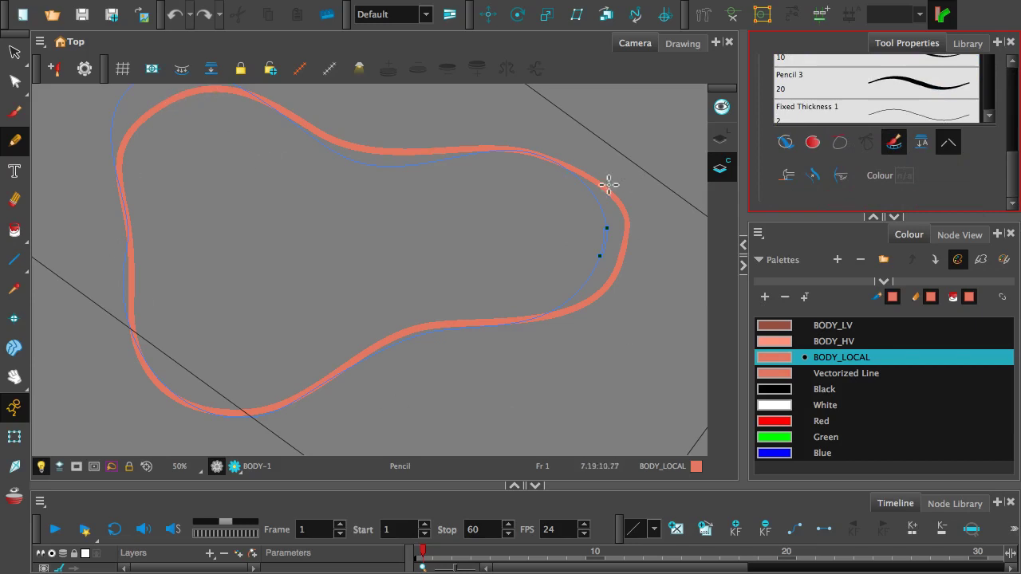
# Step: Inspect the body outline's contour on Line Art with the Contour Editor, and return to Colour Art
pyautogui.click(720, 139)
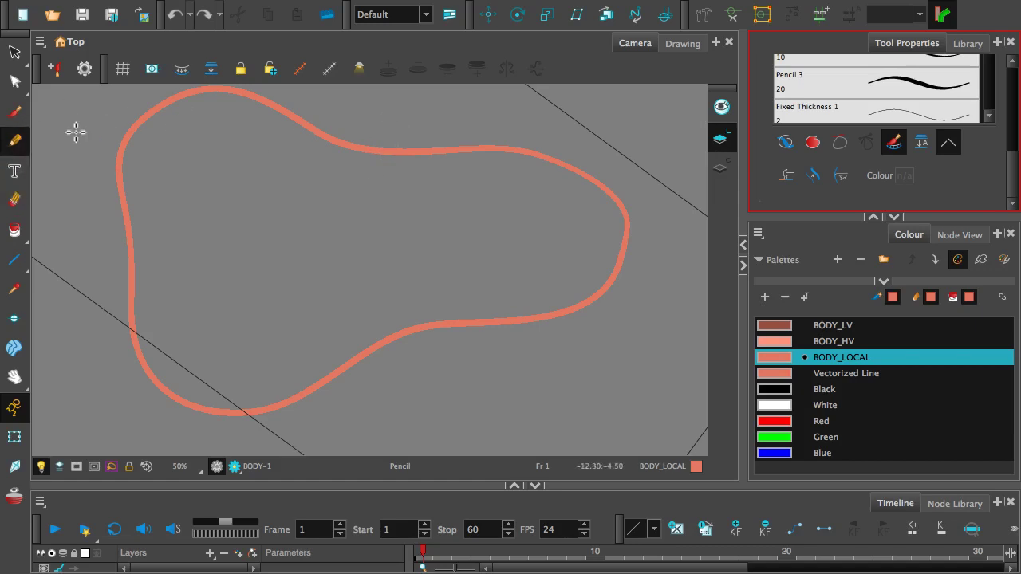
pyautogui.click(15, 82)
pyautogui.click(289, 117)
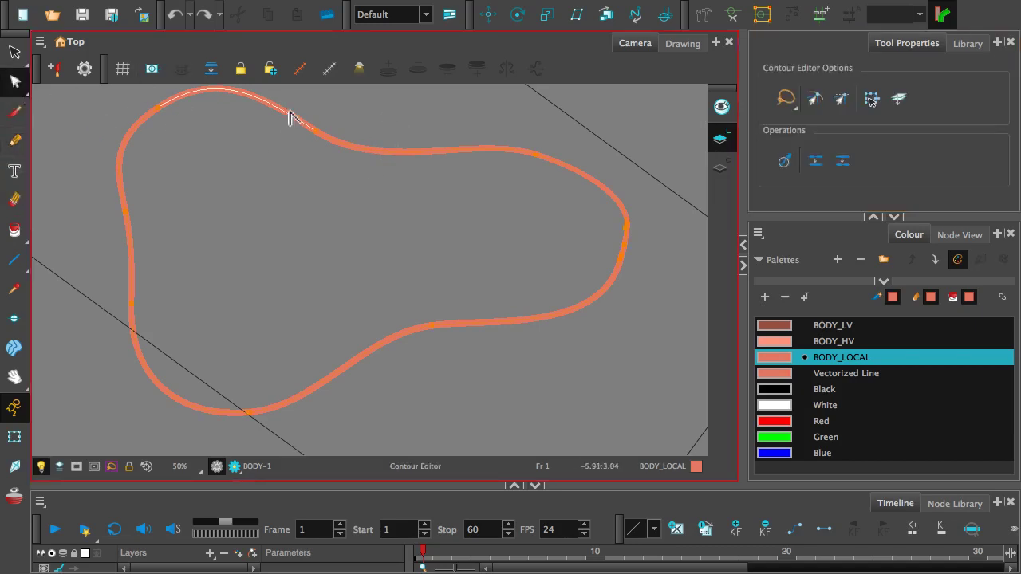
pyautogui.click(728, 168)
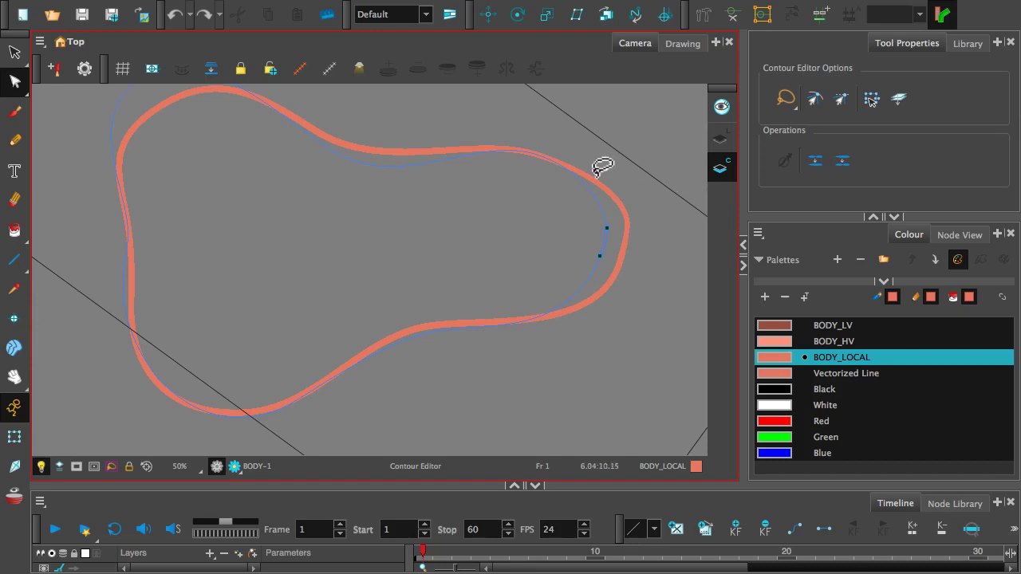
# Step: Undo all changes to the body drawing back to an empty BODY cell
pyautogui.press('Delete')
pyautogui.press('super+z')
pyautogui.press('super+z')
pyautogui.press('super+z')
pyautogui.press('super+z')
pyautogui.press('super+z')
pyautogui.press('super+z')
pyautogui.press('super+z')
pyautogui.press('super+z')
pyautogui.press('super+z')
pyautogui.press('super+z')
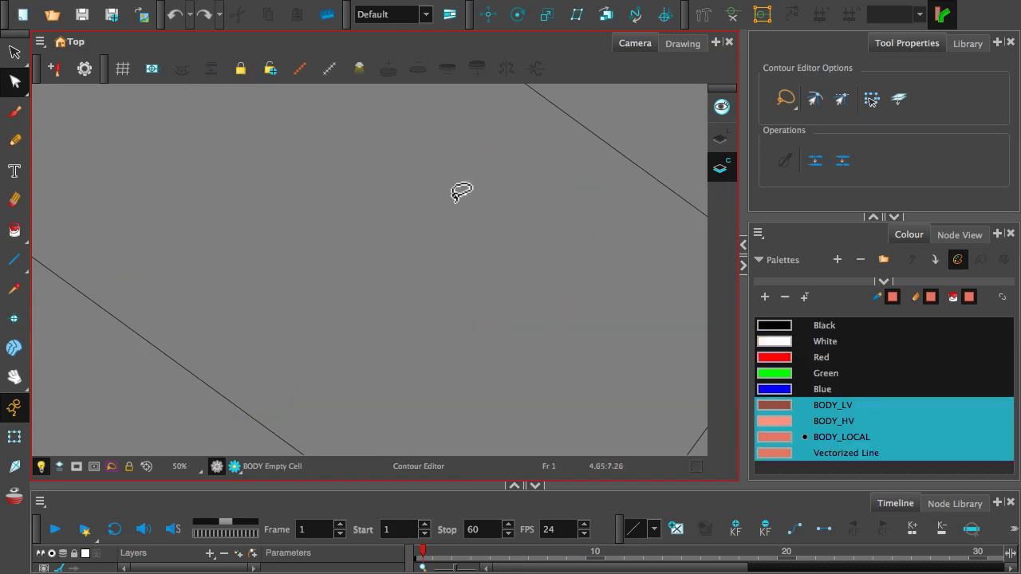
# Step: Move the BODY_LV, BODY_HV, BODY_LOCAL and Vectorized Line colours to the top of the palette, and show the Pencil tool's drawing options
pyautogui.moveTo(814, 407); pyautogui.dragTo(791, 317)
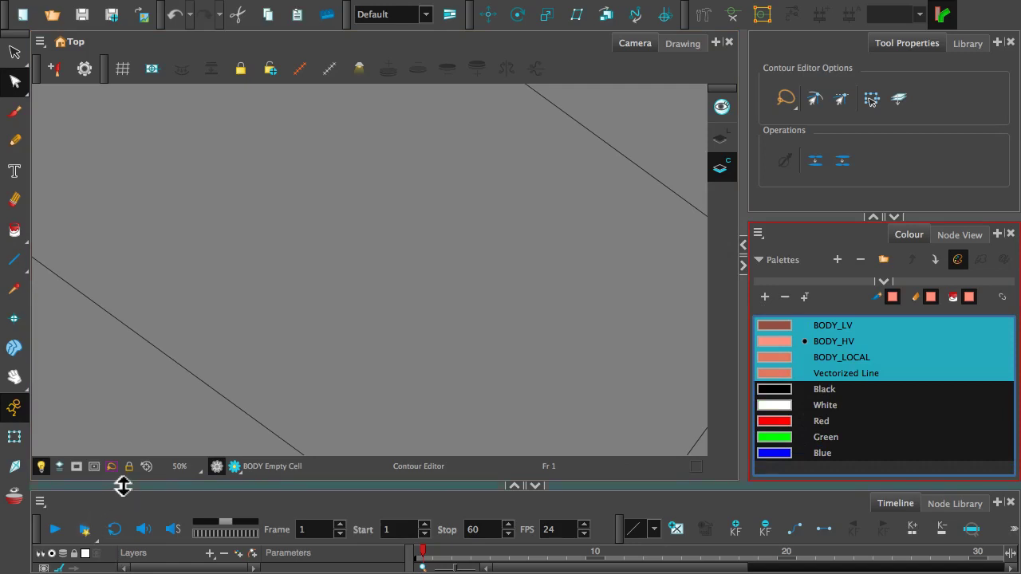
pyautogui.moveTo(123, 487)
pyautogui.mouseDown()
pyautogui.moveTo(114, 314)
pyautogui.moveTo(130, 383)
pyautogui.moveTo(171, 468)
pyautogui.mouseUp()
pyautogui.click(15, 139)
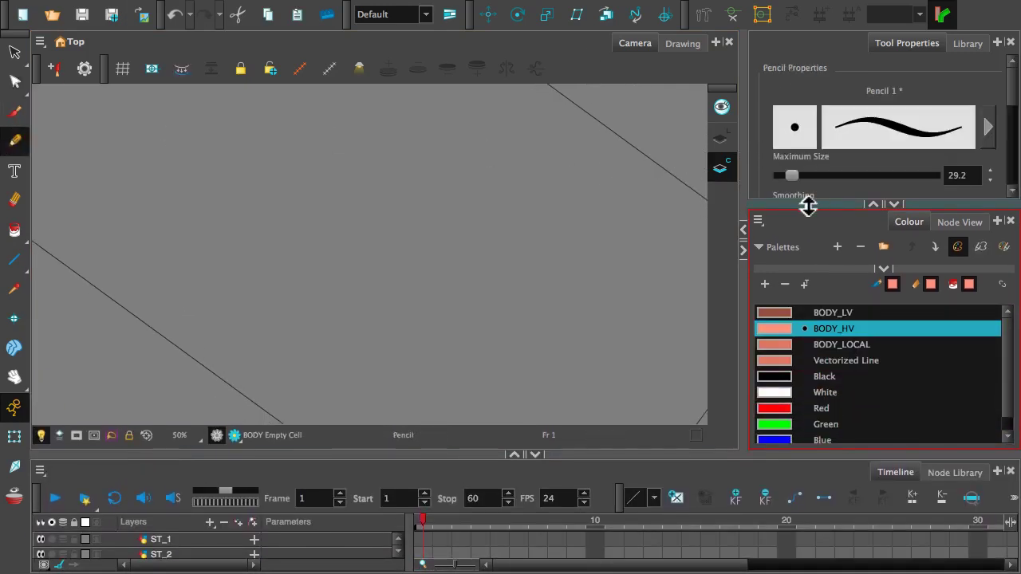
pyautogui.moveTo(814, 201); pyautogui.dragTo(836, 327)
pyautogui.scroll(-5, 1015, 182)
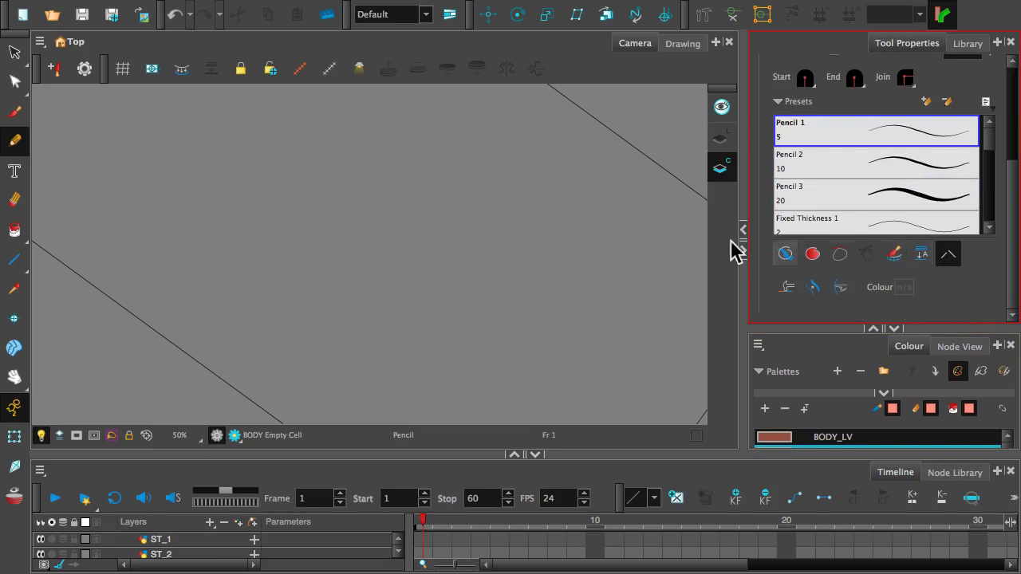
# Step: Draw a new rounded body outline inside the camera frame on Colour Art with the Pencil tool in the Vectorized Line colour
pyautogui.click(146, 435)
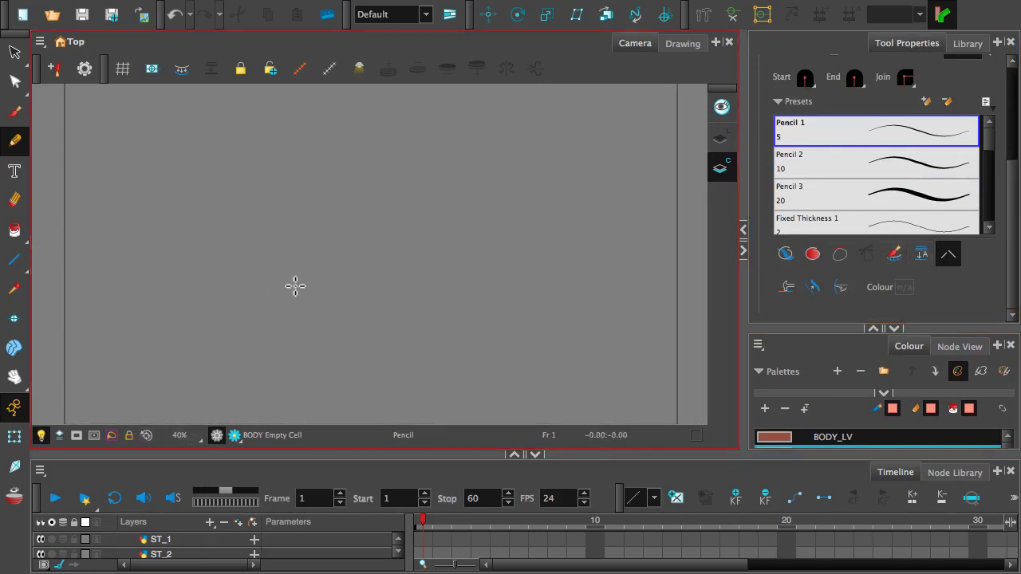
pyautogui.scroll(-3, 295, 286)
pyautogui.scroll(2, 296, 283)
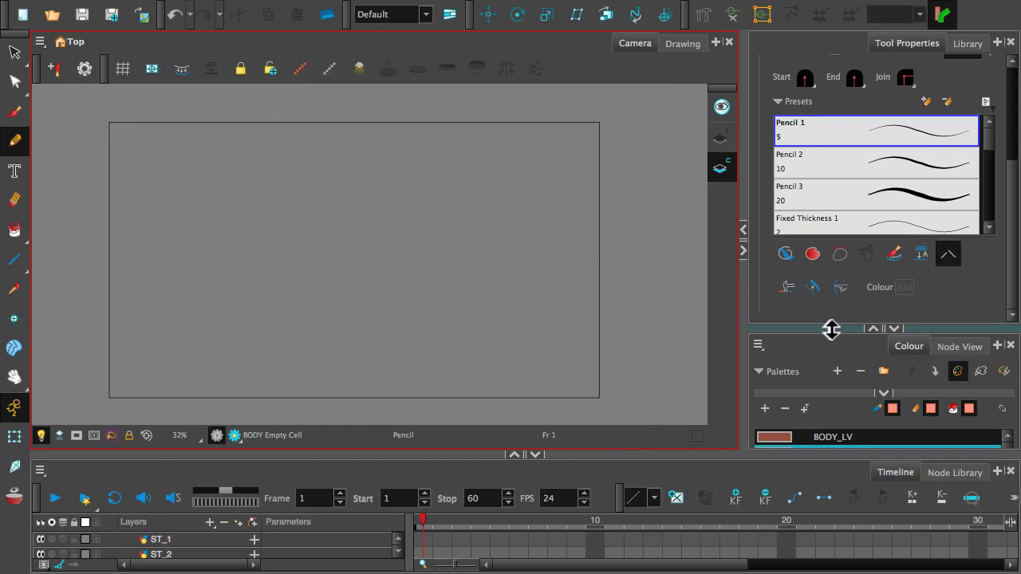
pyautogui.moveTo(832, 328); pyautogui.dragTo(833, 262)
pyautogui.click(843, 421)
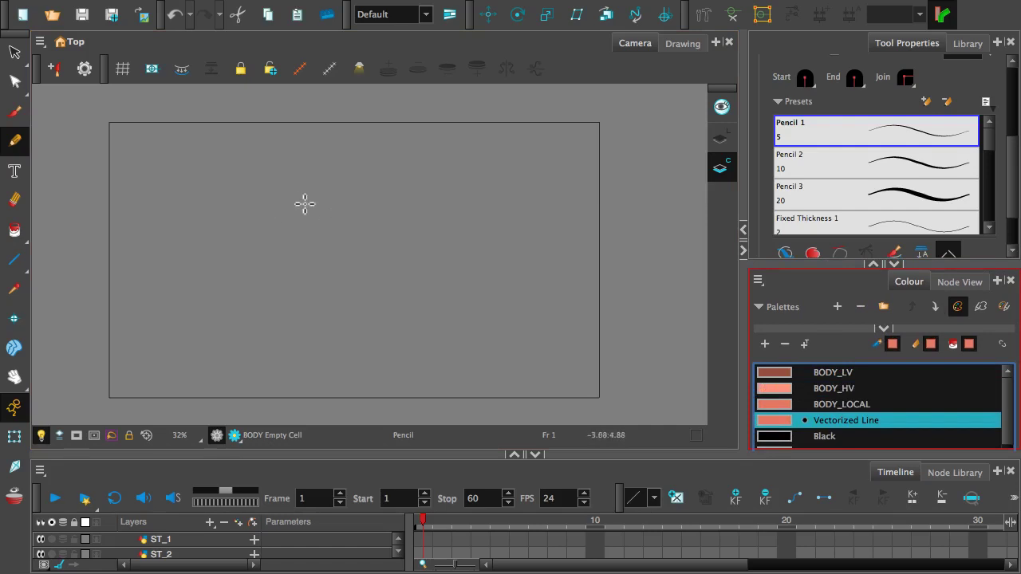
pyautogui.moveTo(377, 195)
pyautogui.mouseDown()
pyautogui.moveTo(292, 203)
pyautogui.moveTo(144, 296)
pyautogui.moveTo(266, 335)
pyautogui.moveTo(376, 283)
pyautogui.moveTo(391, 187)
pyautogui.moveTo(362, 201)
pyautogui.mouseUp()
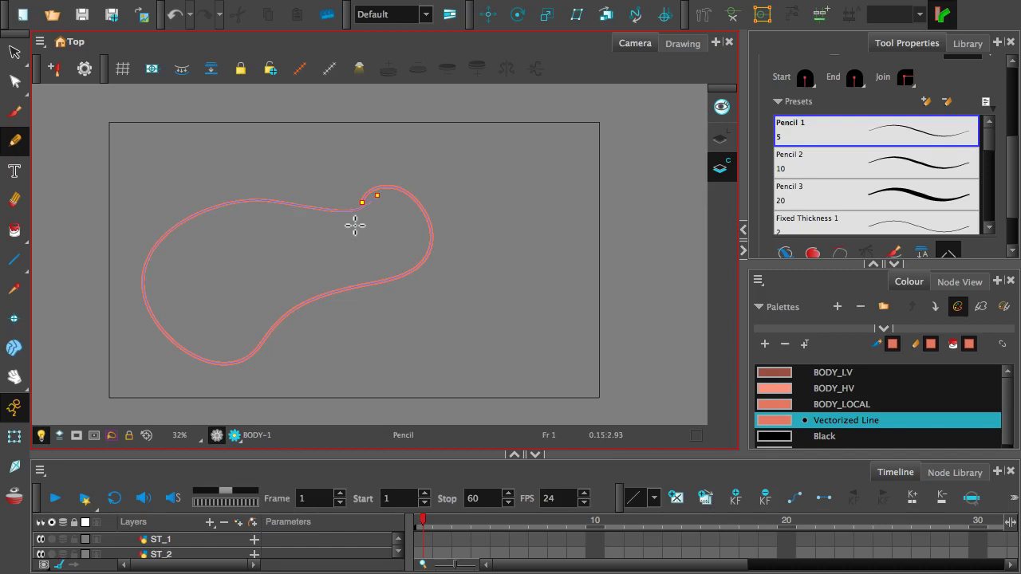
# Step: Undo the body outline and redraw it as a larger rounded closed shape on Line Art with the Pencil tool, checking that Colour Art is empty
pyautogui.click(728, 142)
pyautogui.hotkey('ctrl', 'z')
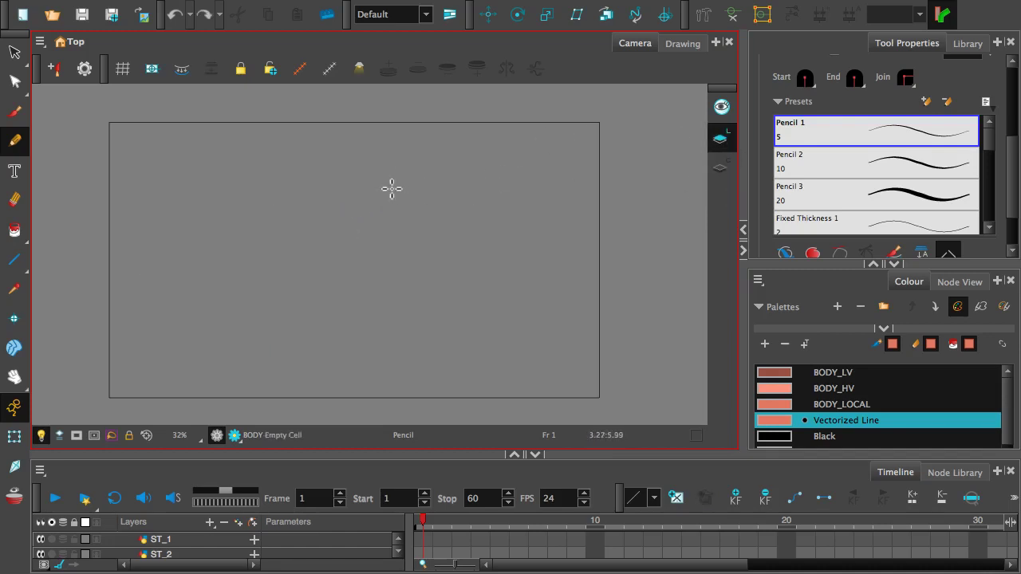
pyautogui.moveTo(470, 181)
pyautogui.mouseDown()
pyautogui.moveTo(390, 190)
pyautogui.moveTo(345, 216)
pyautogui.moveTo(249, 227)
pyautogui.moveTo(193, 252)
pyautogui.moveTo(175, 289)
pyautogui.moveTo(251, 379)
pyautogui.moveTo(304, 405)
pyautogui.moveTo(345, 399)
pyautogui.moveTo(391, 316)
pyautogui.moveTo(478, 239)
pyautogui.moveTo(488, 223)
pyautogui.moveTo(459, 185)
pyautogui.mouseUp()
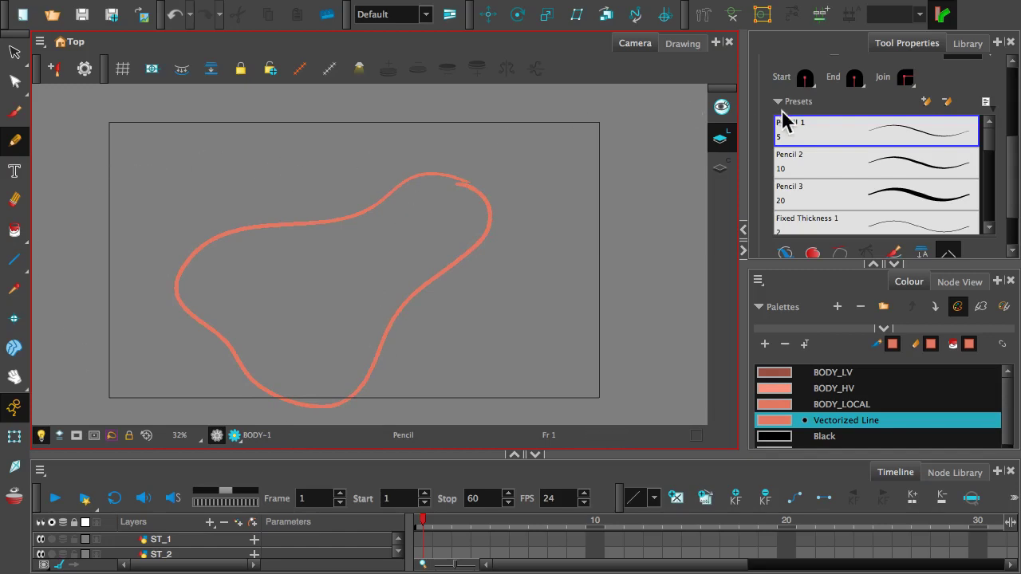
pyautogui.click(726, 171)
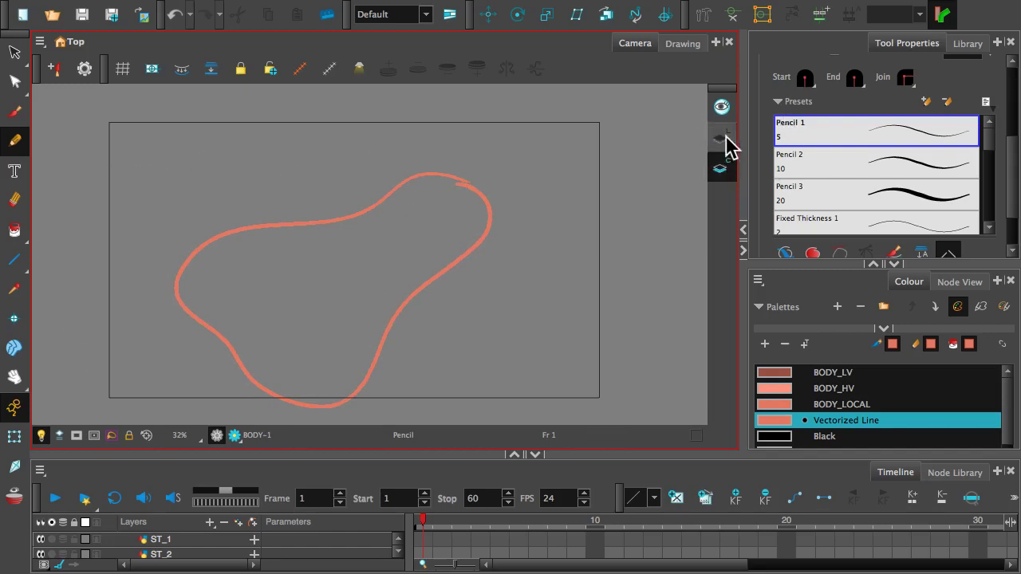
pyautogui.click(724, 141)
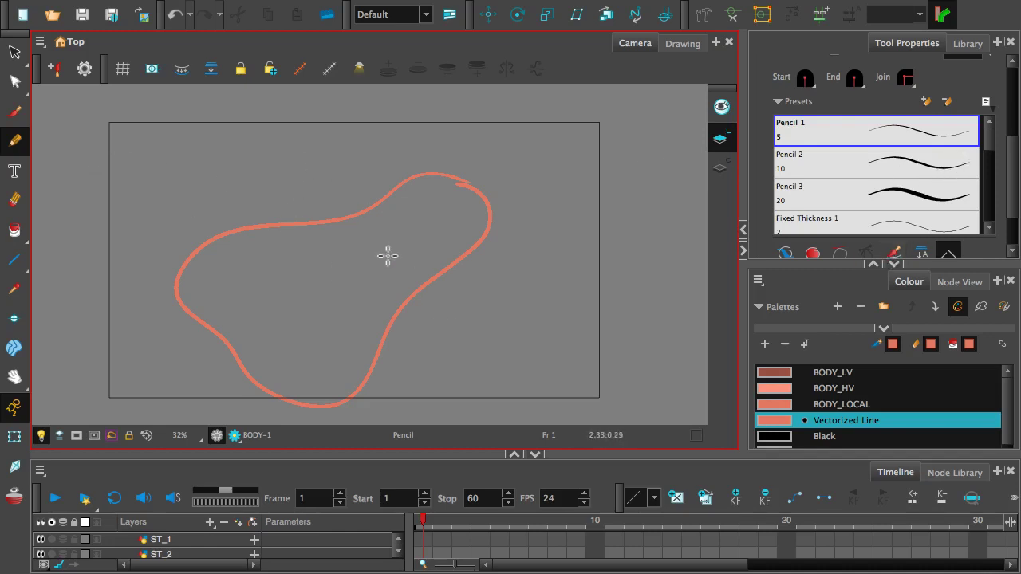
# Step: Reshape the body outline on Line Art with the Contour Editor, smoothing its curves and pulling its lower edge inside the camera frame
pyautogui.click(16, 81)
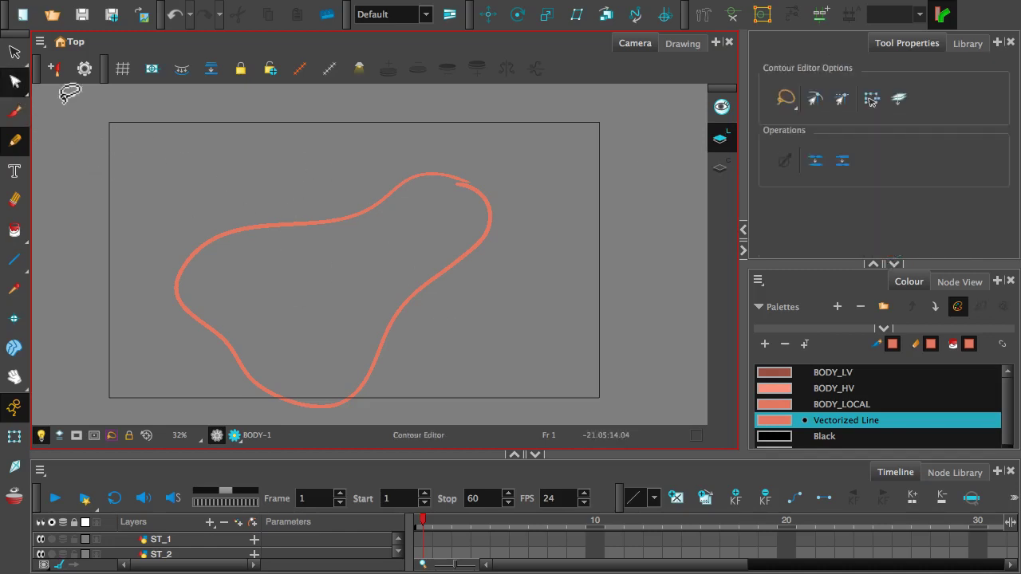
pyautogui.click(471, 192)
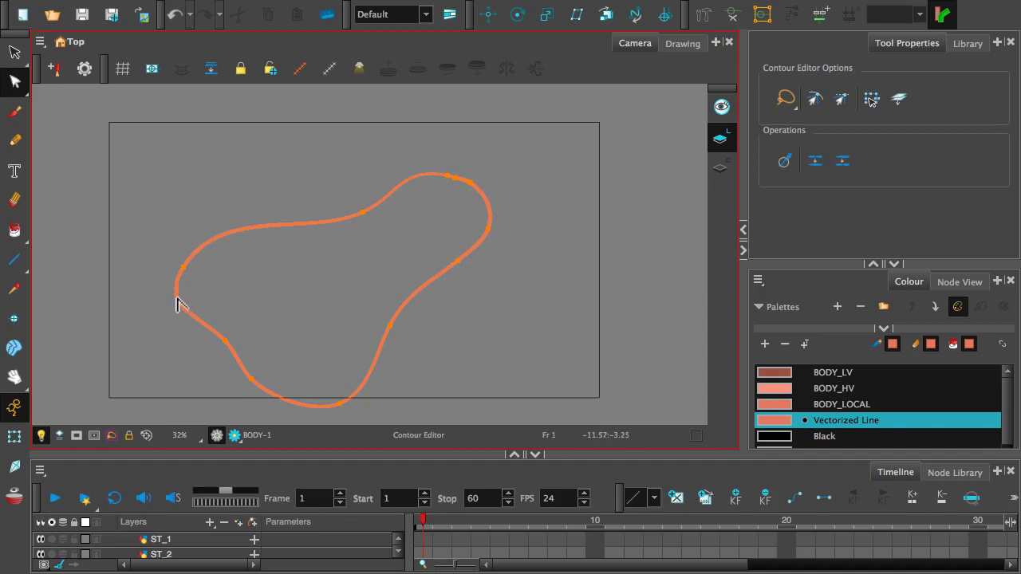
pyautogui.moveTo(201, 279); pyautogui.dragTo(201, 280)
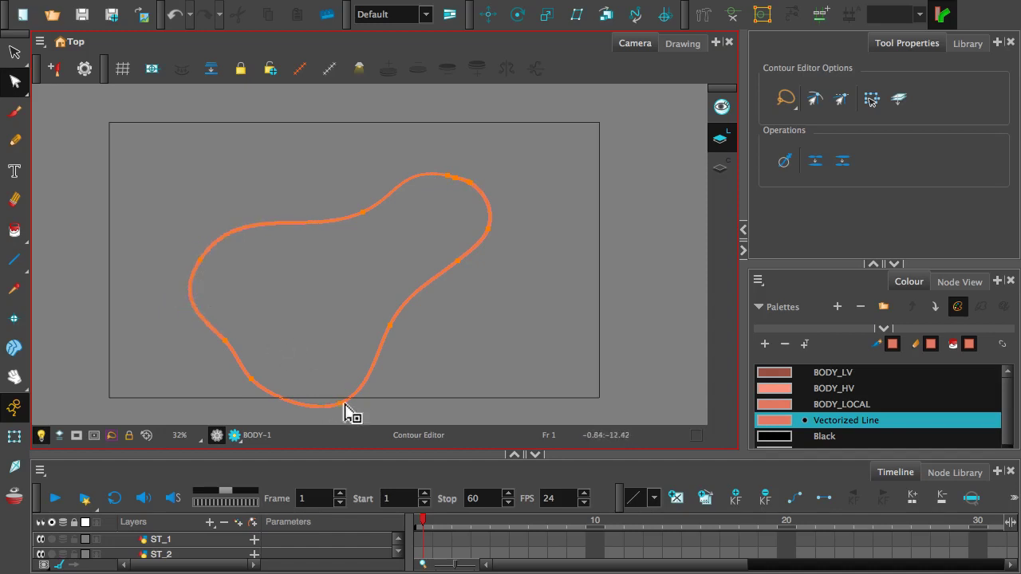
pyautogui.moveTo(354, 406); pyautogui.dragTo(353, 385)
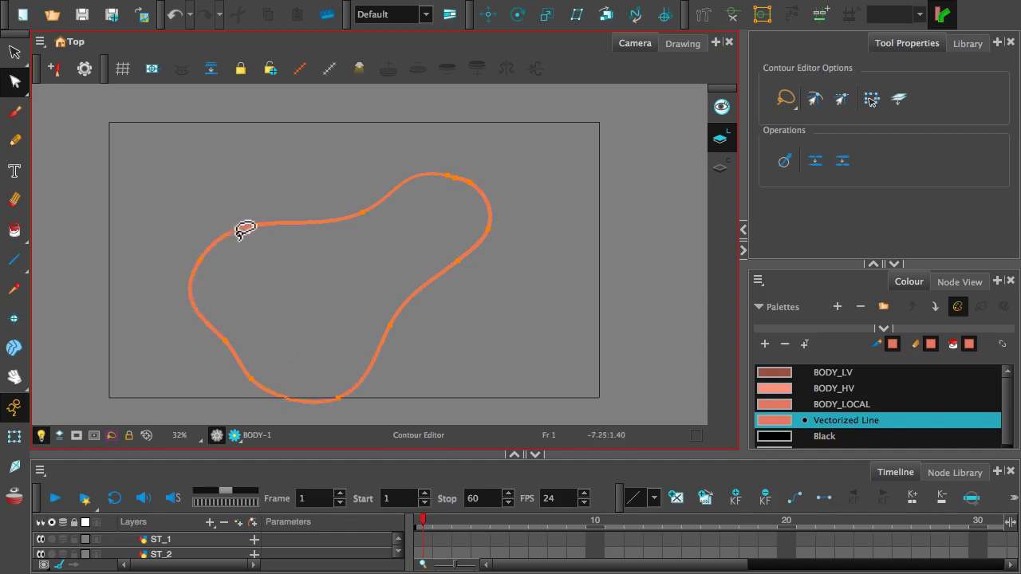
pyautogui.click(237, 237)
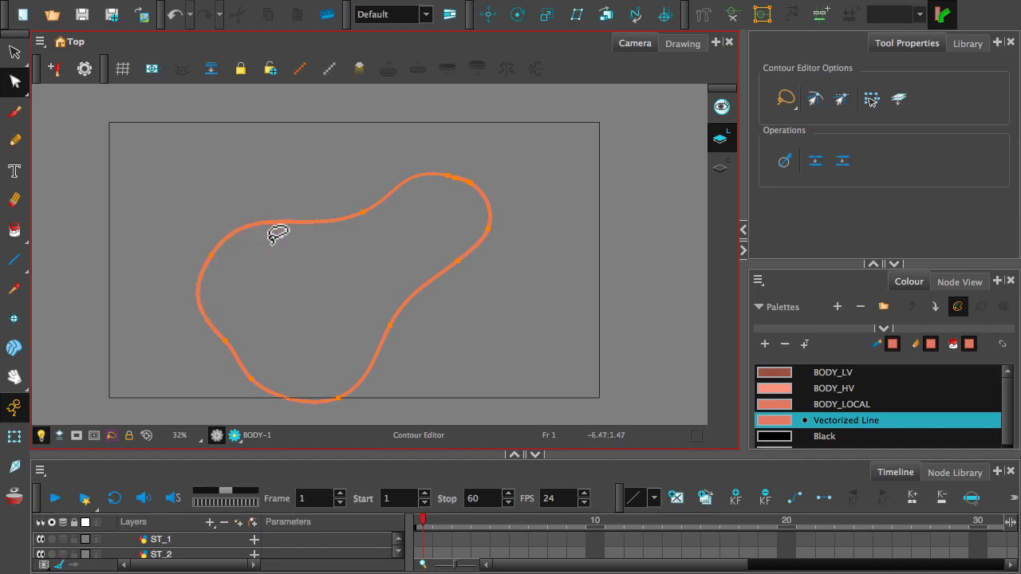
pyautogui.click(345, 222)
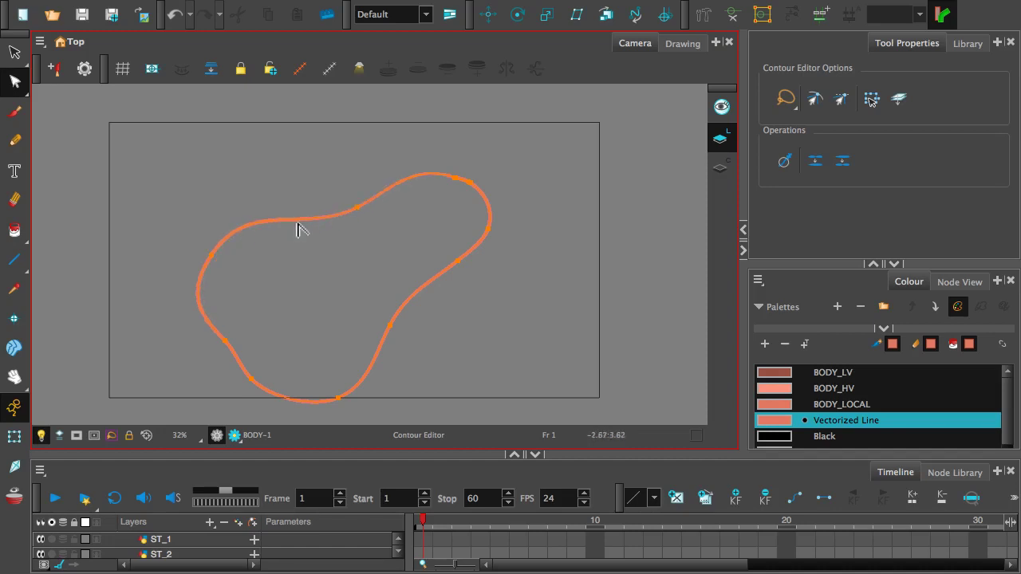
pyautogui.click(246, 249)
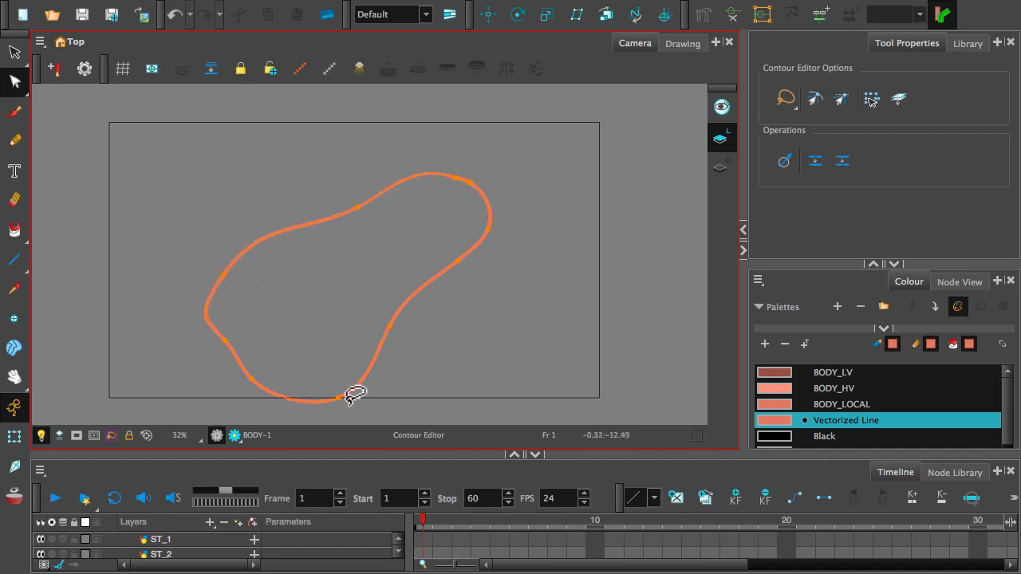
pyautogui.click(343, 367)
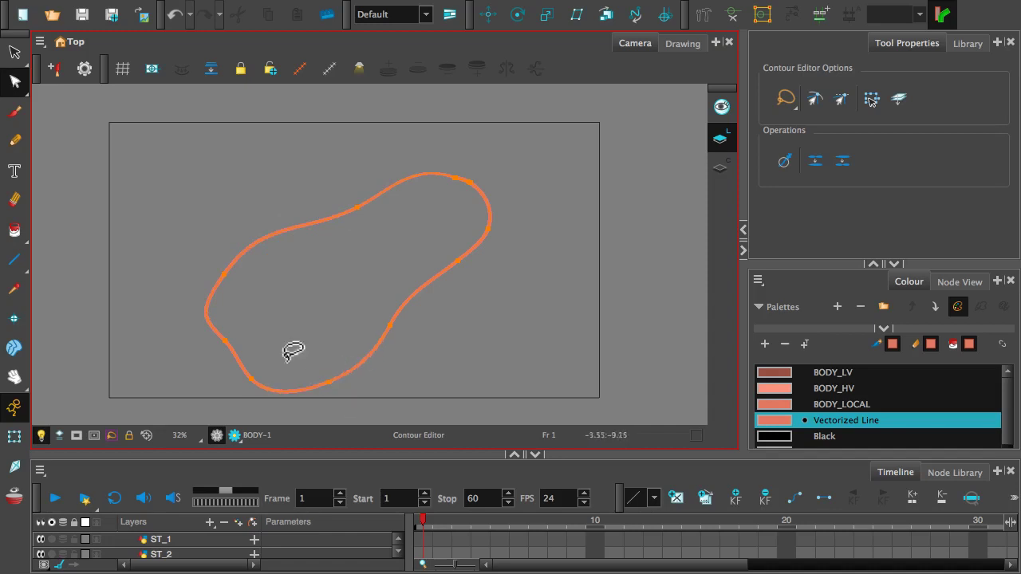
pyautogui.click(209, 316)
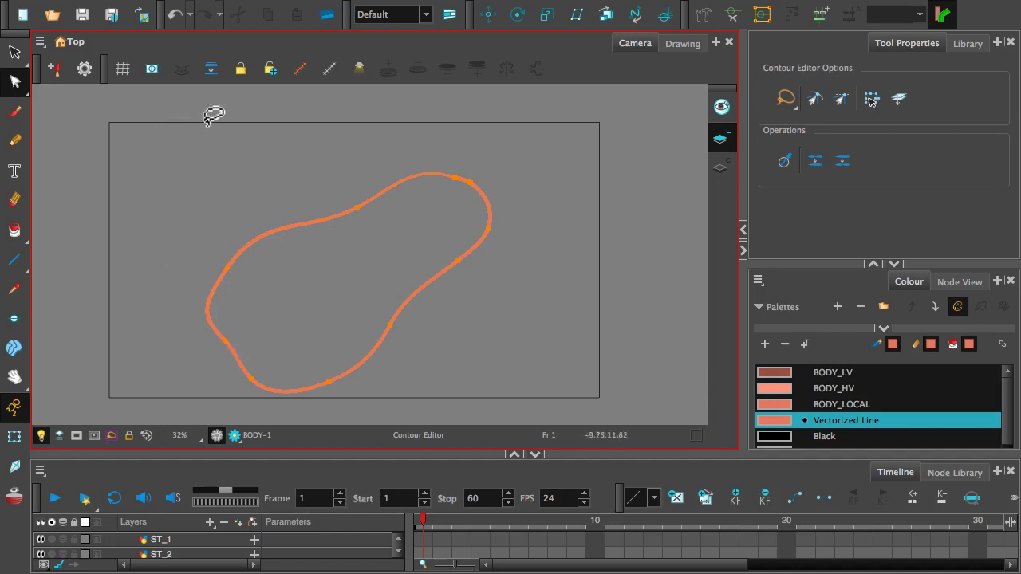
# Step: Create Colour Art from the Line Art of the body outline and switch to the Colour Art layer
pyautogui.click(15, 138)
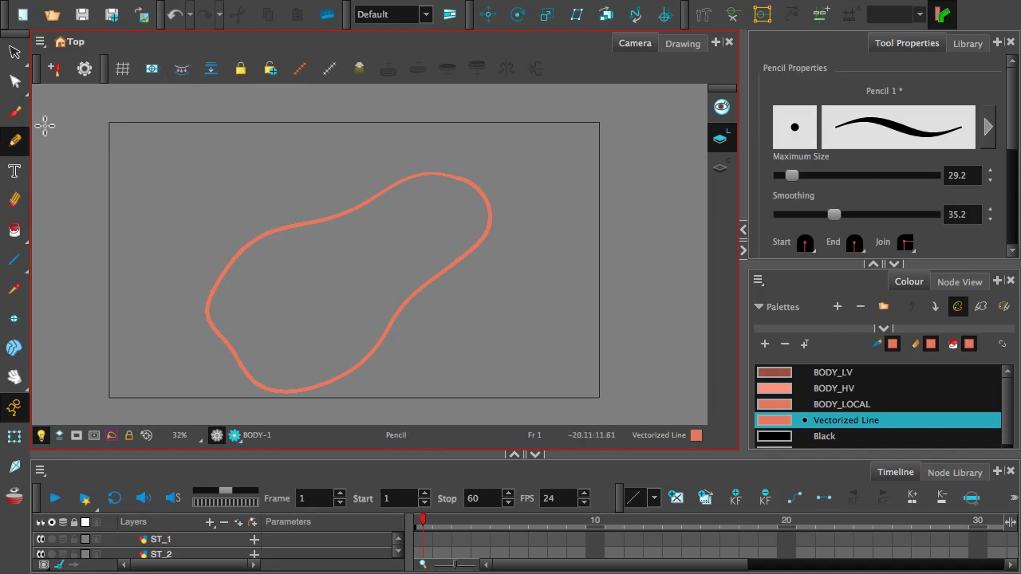
pyautogui.click(179, 67)
pyautogui.click(725, 172)
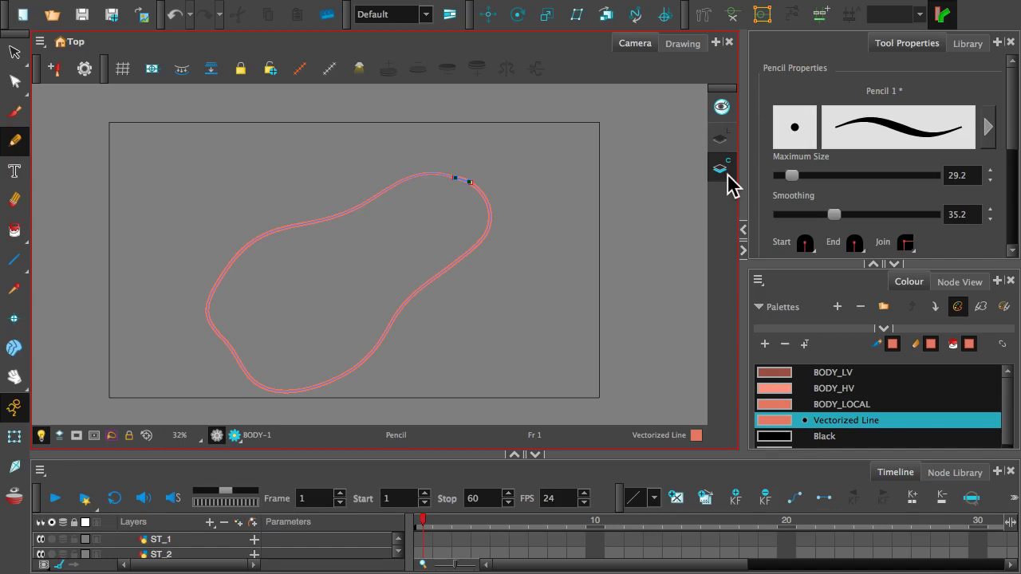
# Step: Review the Line Art to Colour Art configuration, including its Source layer choices, and close it without changes
pyautogui.keyDown('shift'); pyautogui.click(191, 66); pyautogui.keyUp('shift')
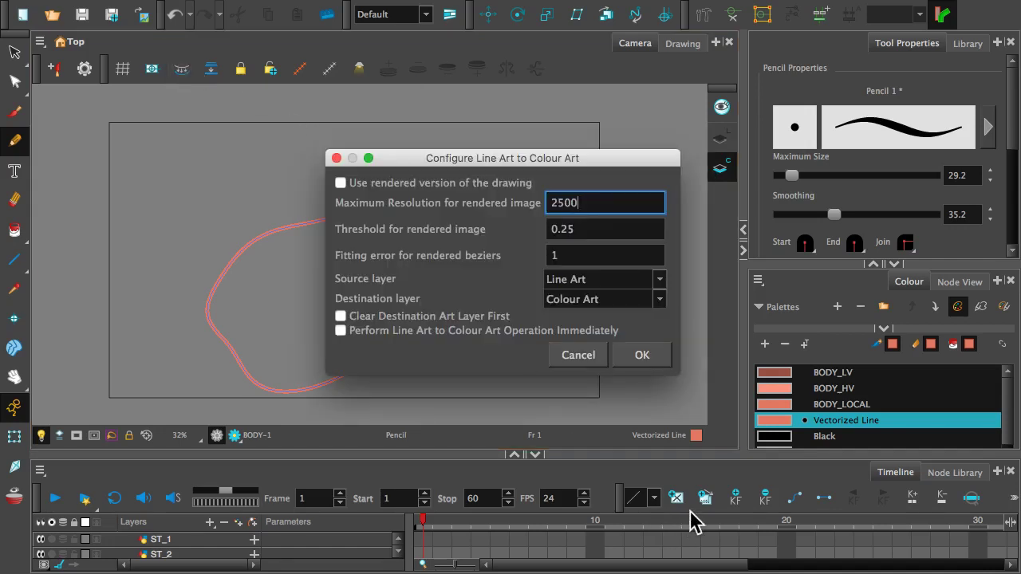
pyautogui.click(661, 281)
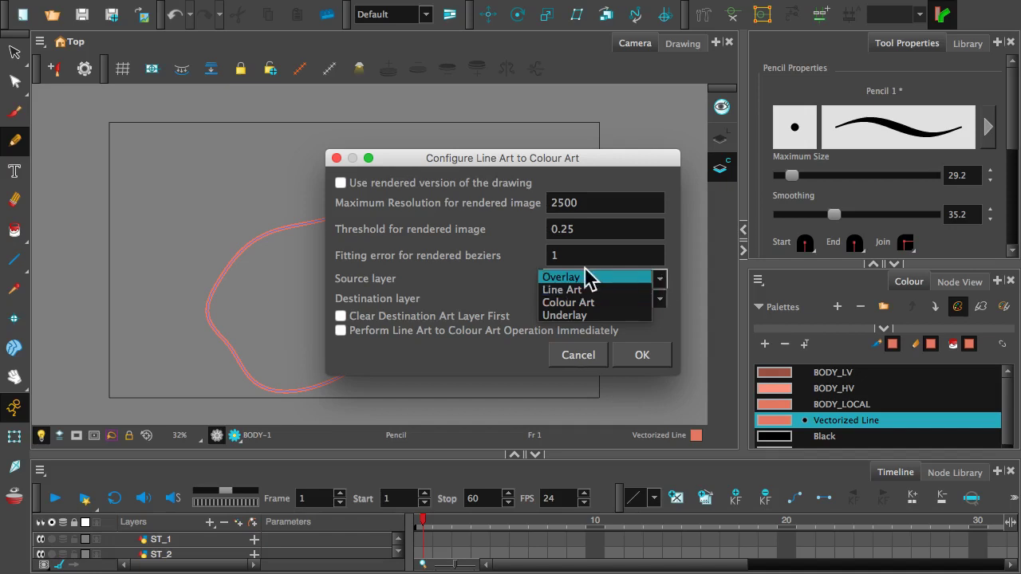
pyautogui.click(491, 294)
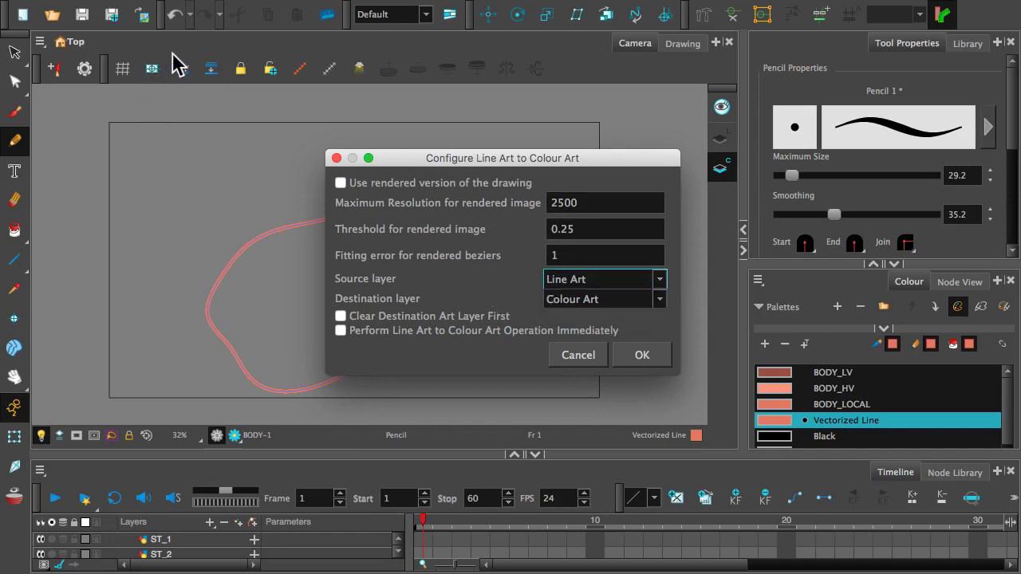
pyautogui.click(660, 281)
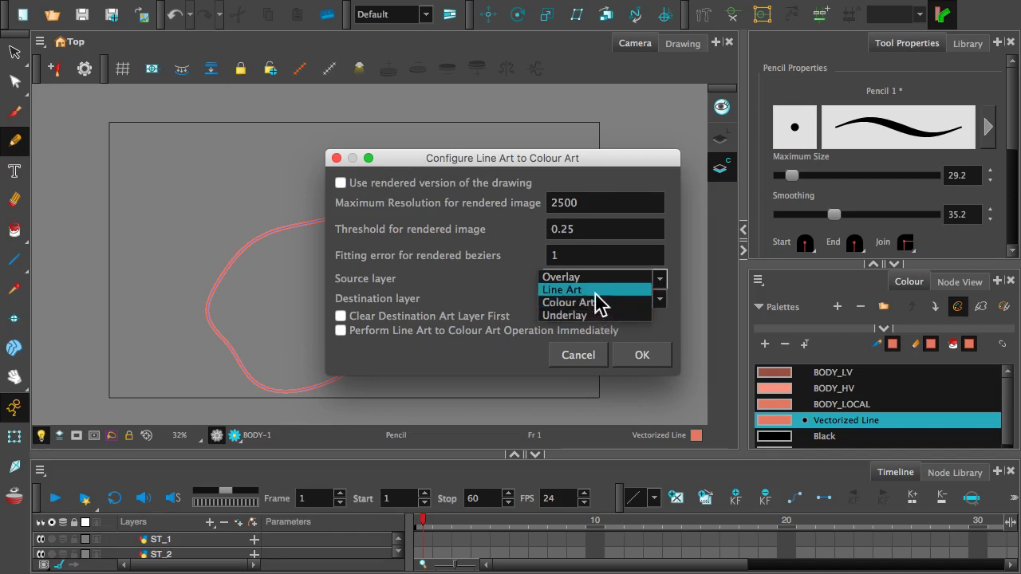
pyautogui.click(464, 284)
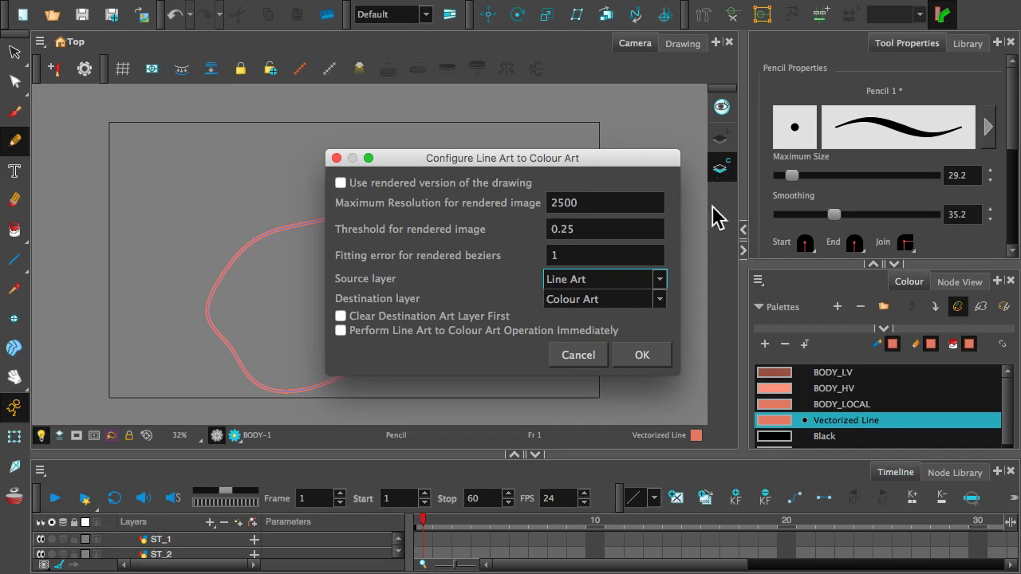
pyautogui.click(578, 355)
# Step: Move the body drawing toward the right of the camera frame with the Transform tool, scale it down and rotate it roughly horizontal
pyautogui.scroll(4, 436, 215)
pyautogui.scroll(-3, 436, 215)
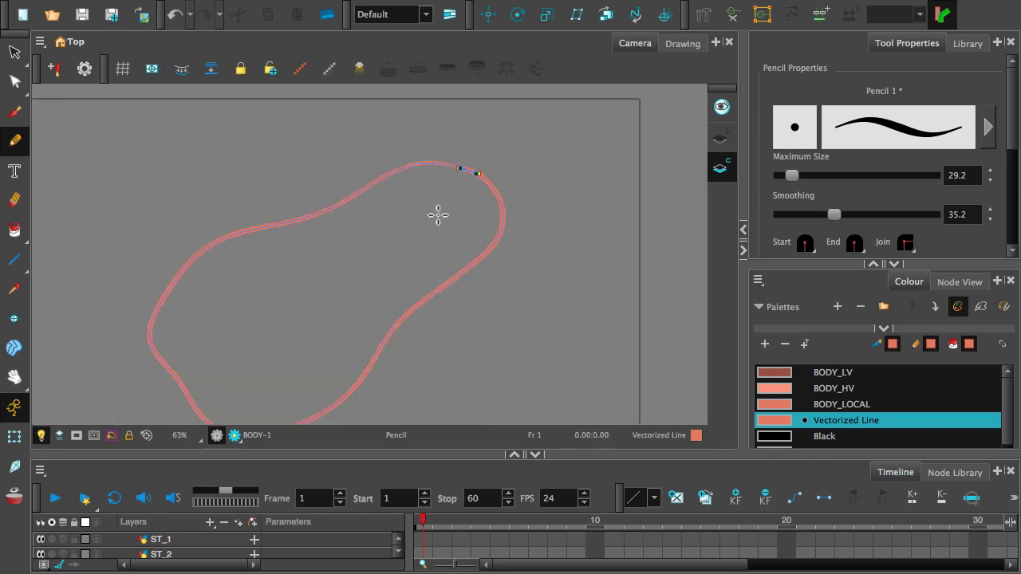
pyautogui.scroll(1, 439, 214)
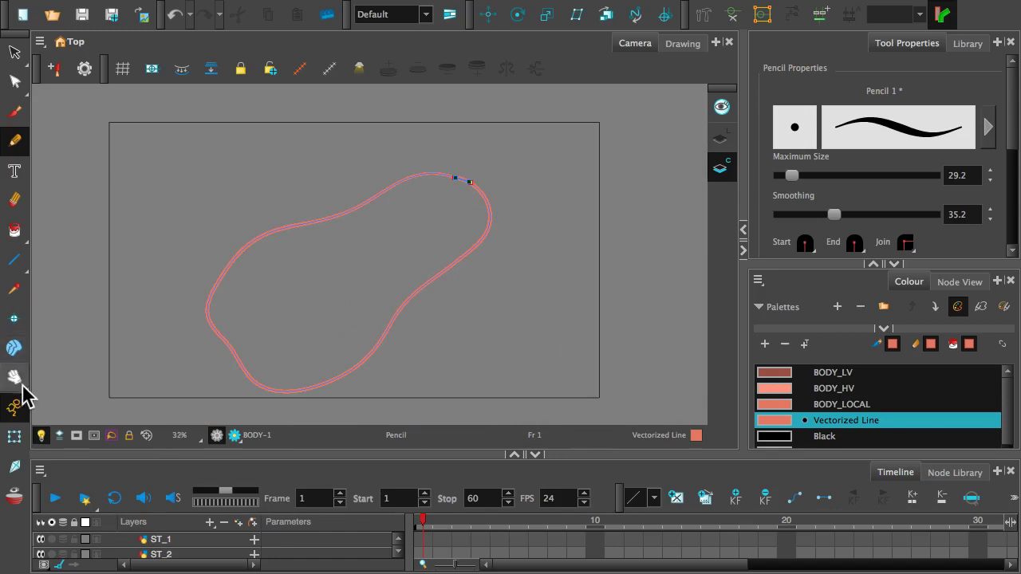
pyautogui.click(14, 436)
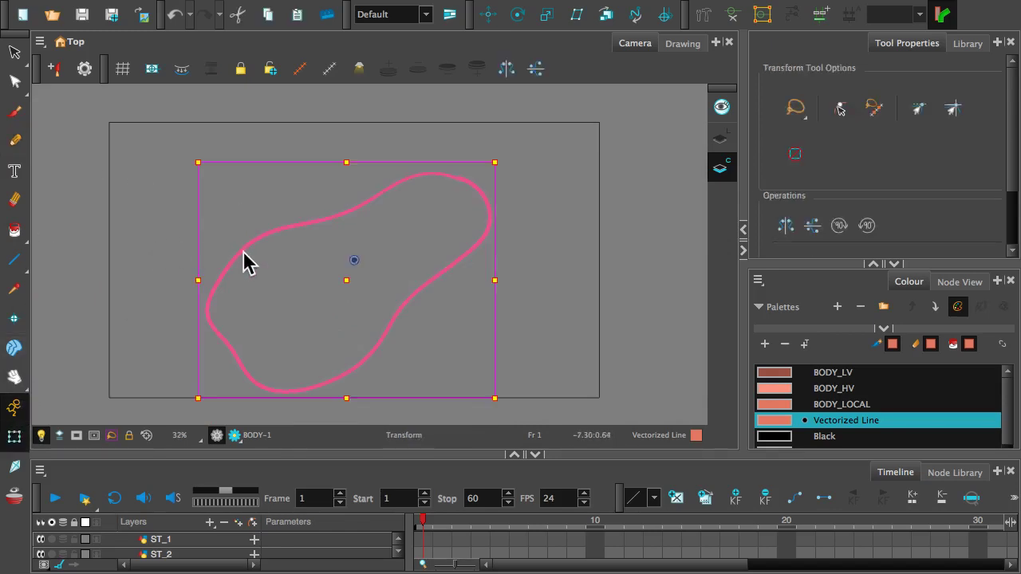
pyautogui.moveTo(247, 247); pyautogui.dragTo(341, 163)
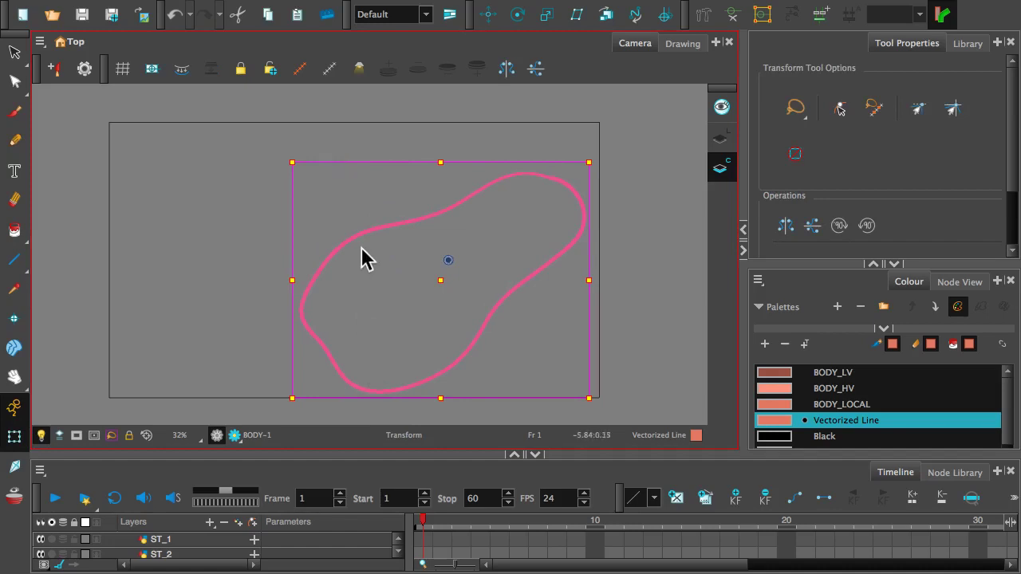
pyautogui.moveTo(298, 166); pyautogui.dragTo(372, 253)
pyautogui.moveTo(380, 205); pyautogui.dragTo(424, 196)
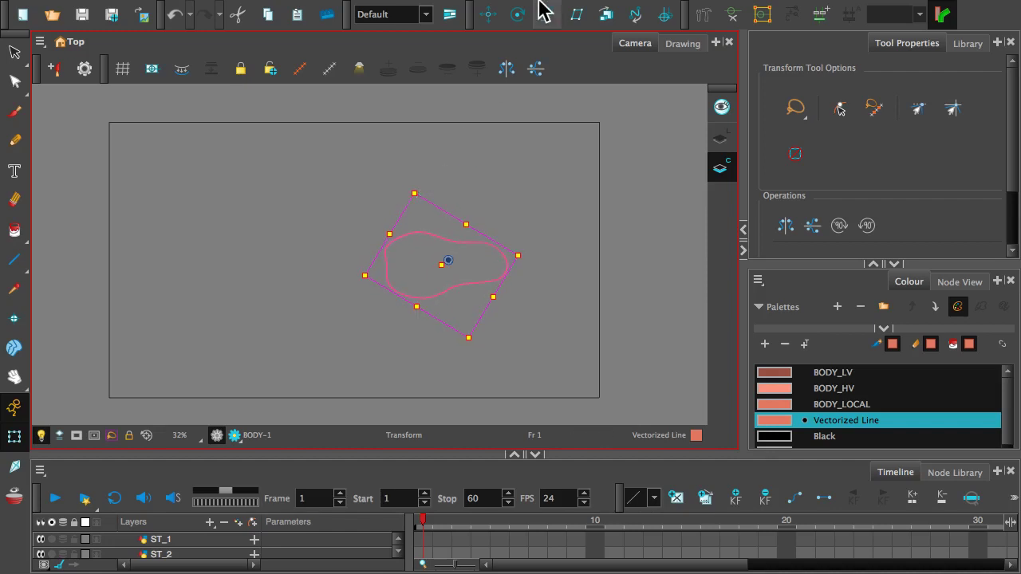
# Step: Examine the Translate and Rotate manipulators on the body drawing, and return to the Select tool
pyautogui.click(519, 17)
pyautogui.click(490, 16)
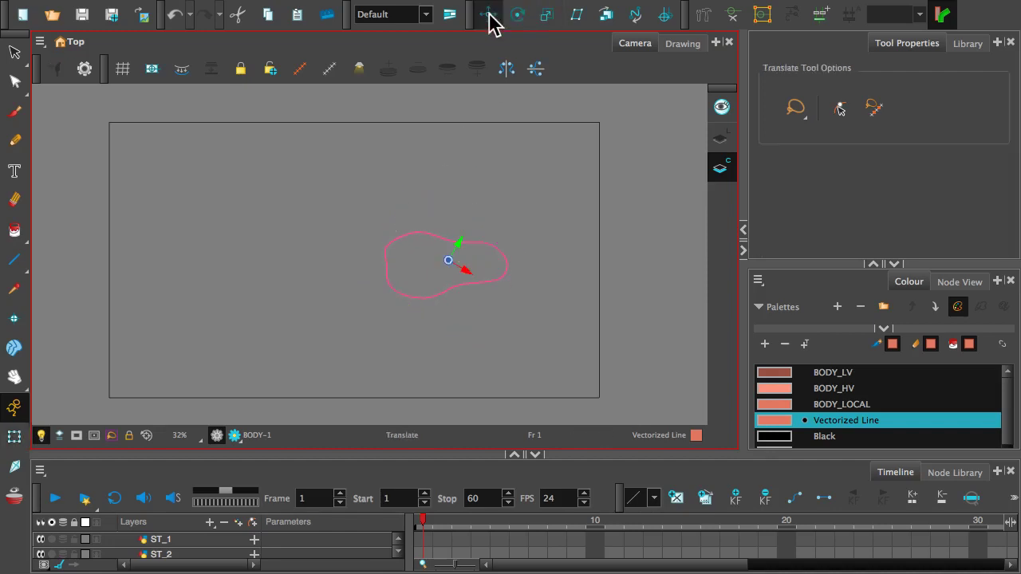
pyautogui.click(520, 16)
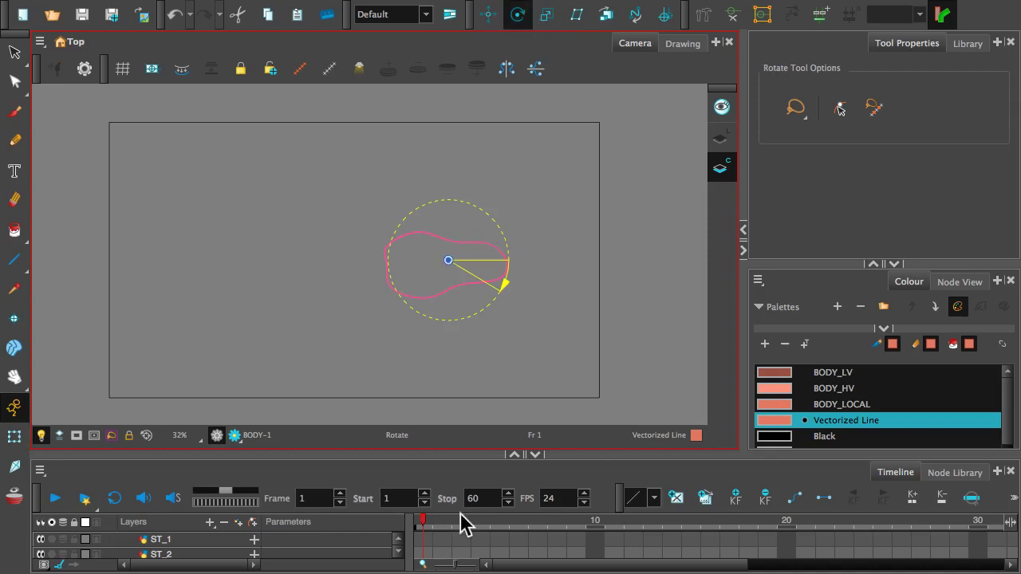
pyautogui.scroll(2, 395, 303)
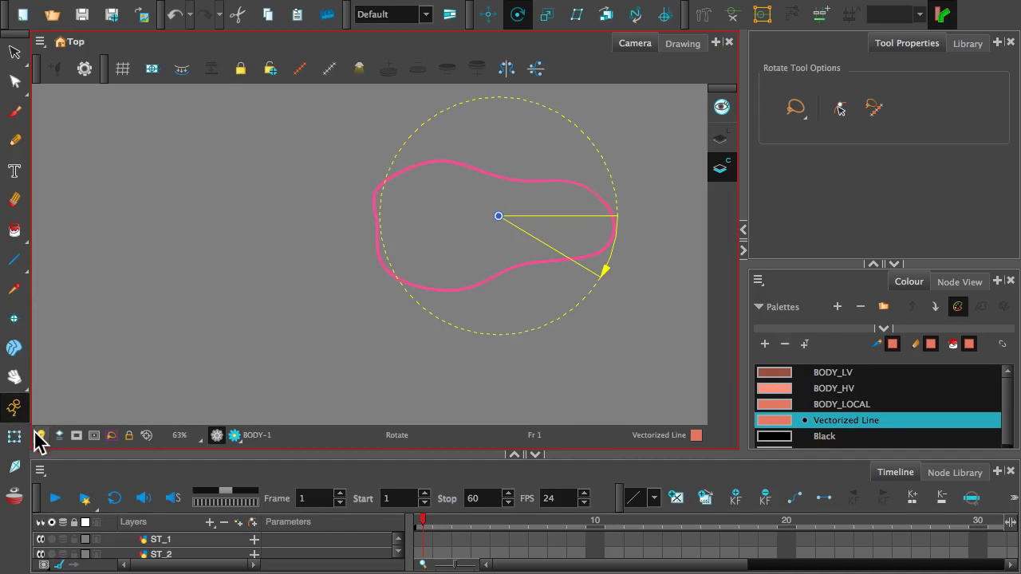
pyautogui.click(12, 50)
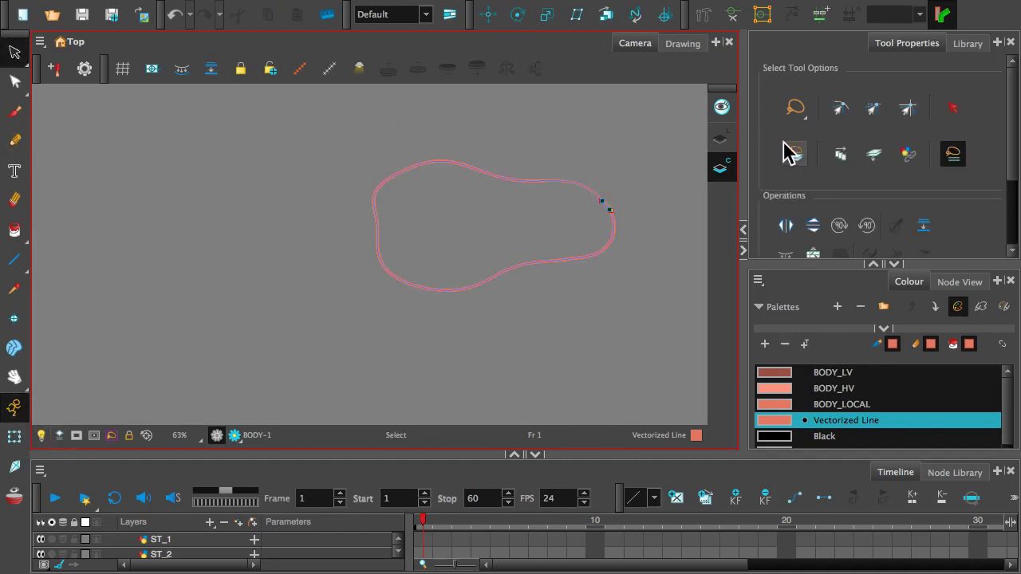
# Step: Try to reshape the body outline's upper curve on Line Art with the Contour Editor, and undo the edit
pyautogui.click(731, 138)
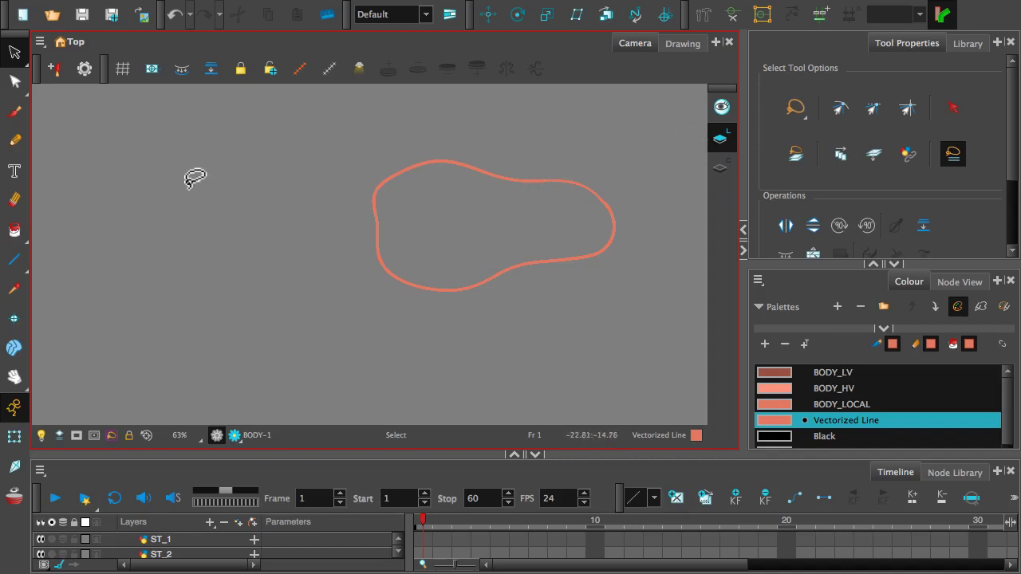
pyautogui.click(15, 82)
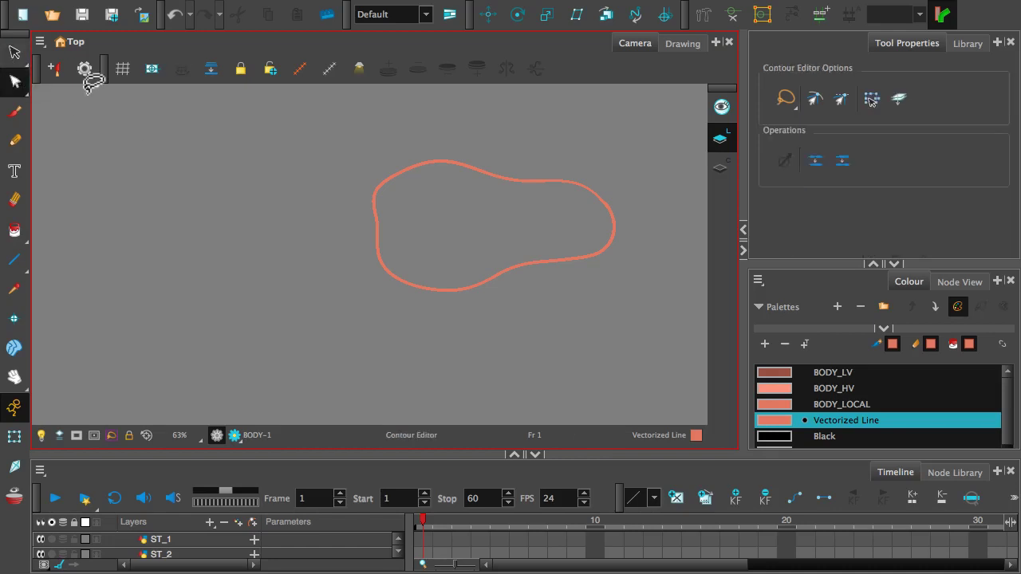
pyautogui.click(464, 170)
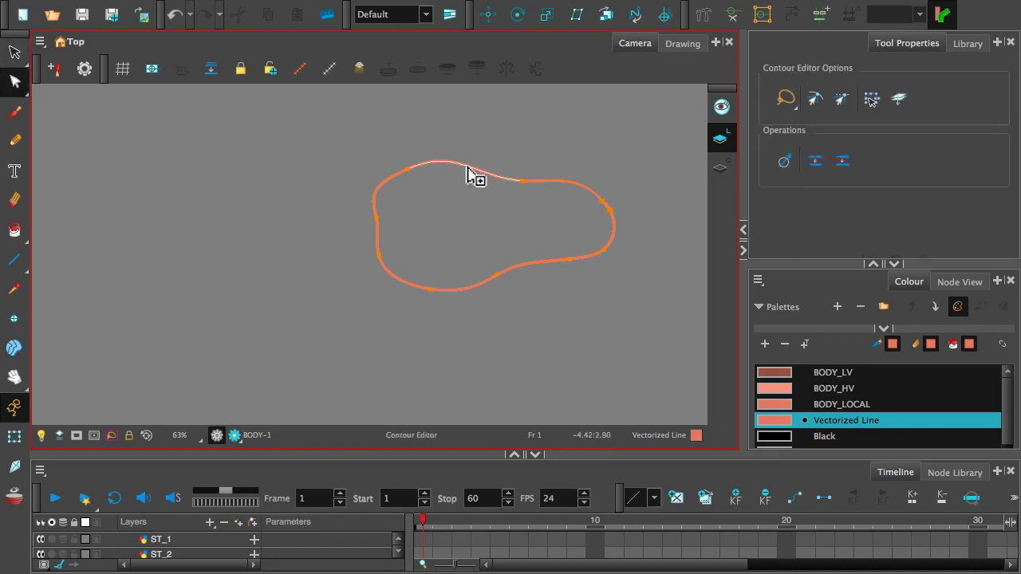
pyautogui.click(514, 207)
pyautogui.scroll(3, 433, 159)
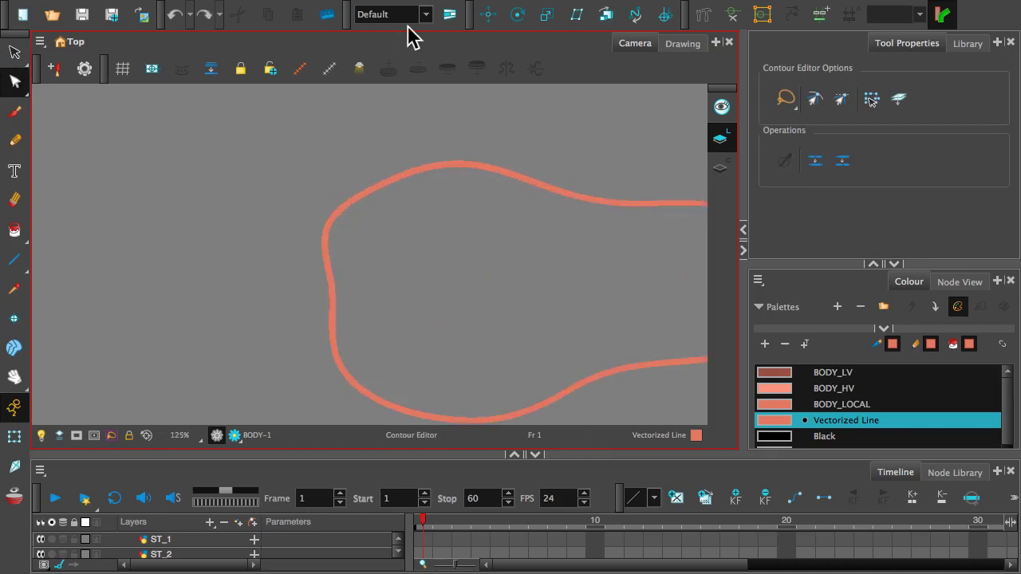
pyautogui.scroll(-5, 308, 153)
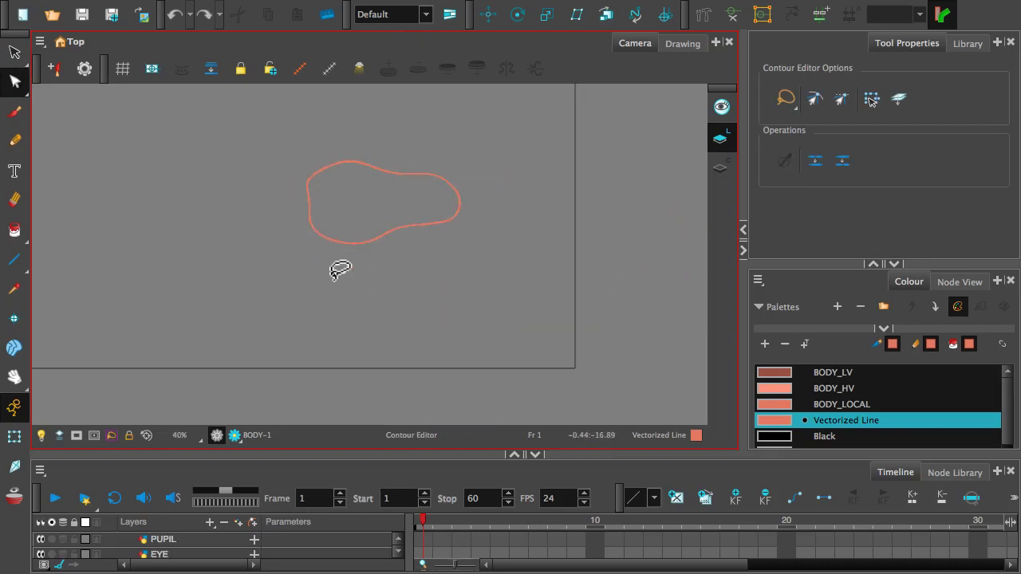
pyautogui.press('space')
pyautogui.moveTo(310, 251); pyautogui.dragTo(402, 197)
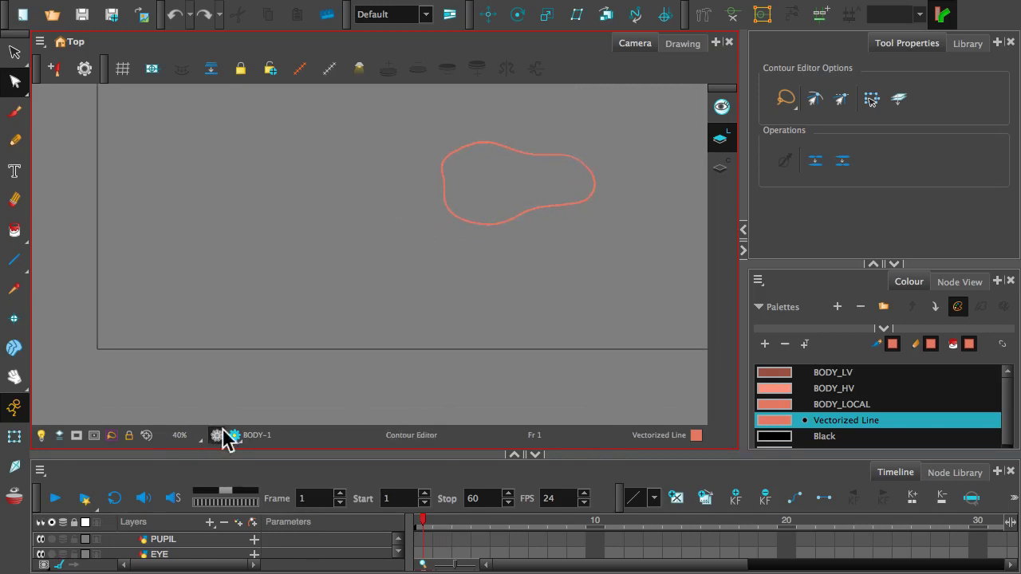
# Step: Delete the keyframe at frame 1 of the BODY layer to reset the drawing's transformation
pyautogui.moveTo(242, 450); pyautogui.dragTo(251, 279)
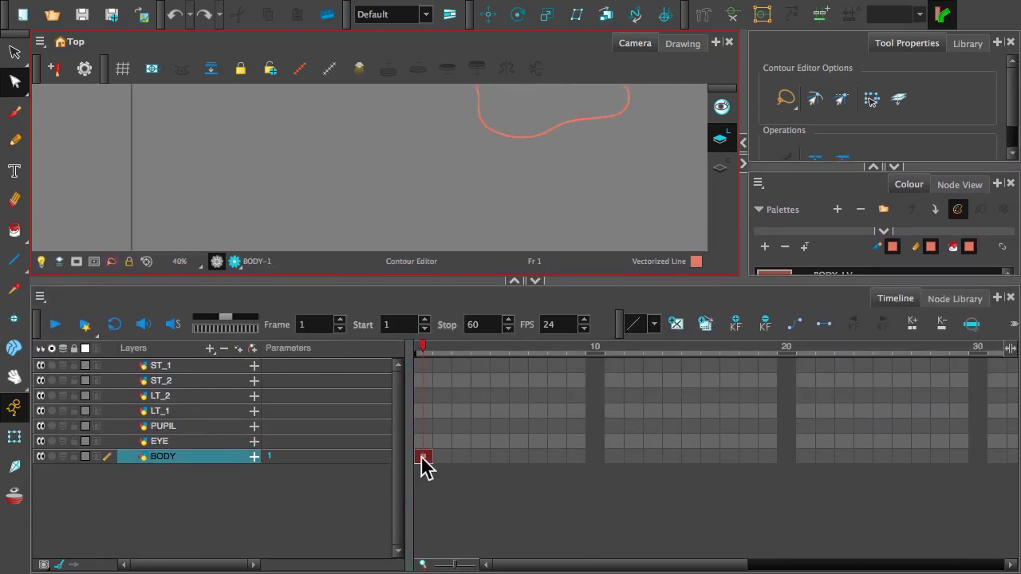
pyautogui.rightClick(423, 466)
pyautogui.click(490, 69)
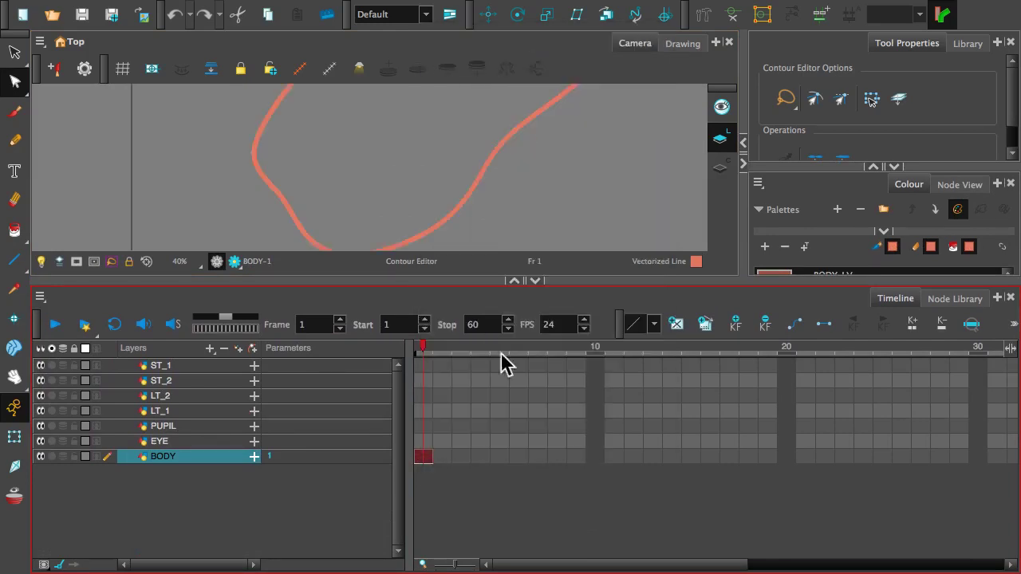
pyautogui.scroll(-2, 434, 154)
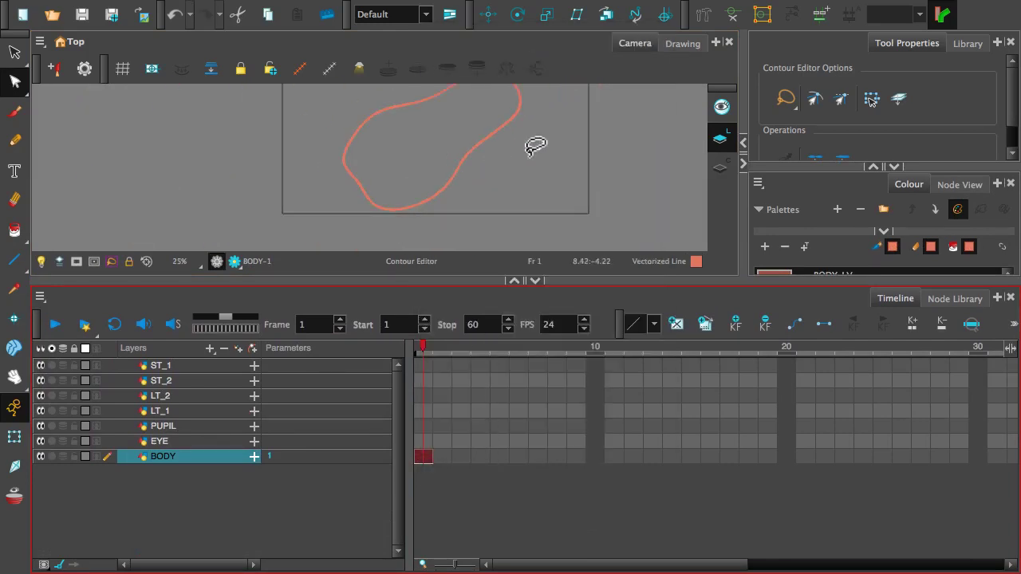
pyautogui.moveTo(463, 282); pyautogui.dragTo(490, 475)
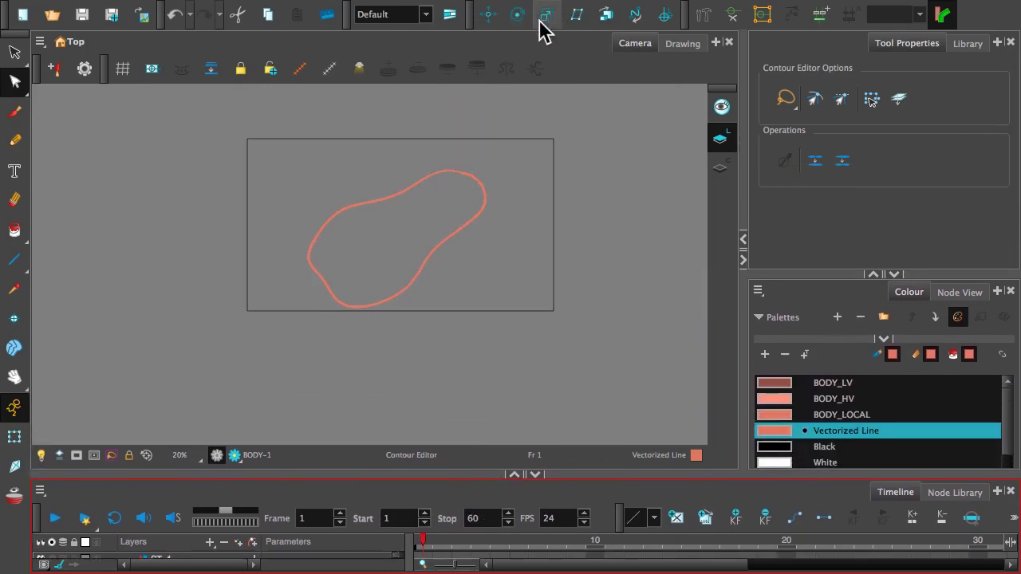
# Step: Scale the body drawing down to about a third of its size with the Scale tool, and rotate it slightly clockwise
pyautogui.click(548, 16)
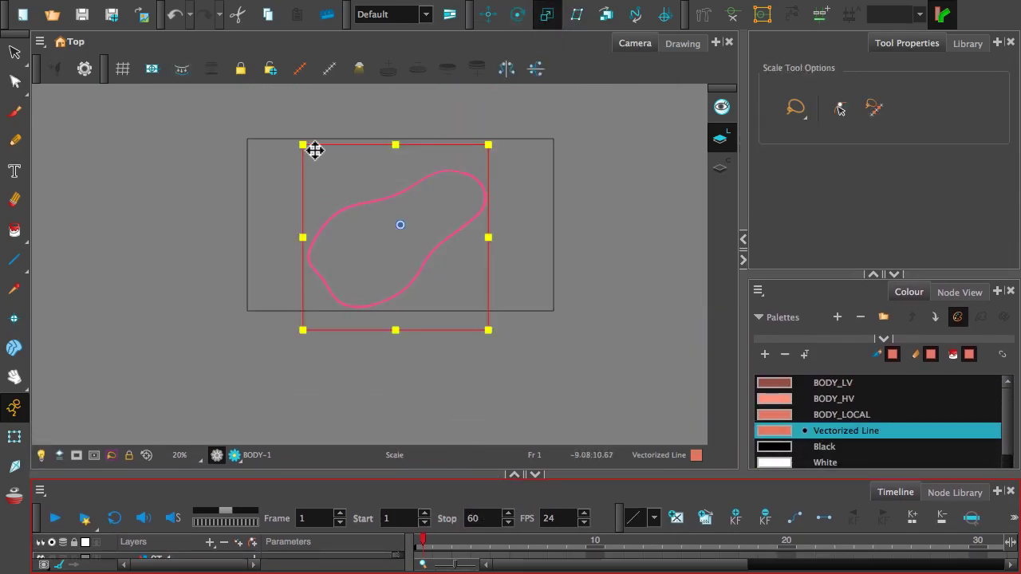
pyautogui.moveTo(302, 143); pyautogui.dragTo(365, 196)
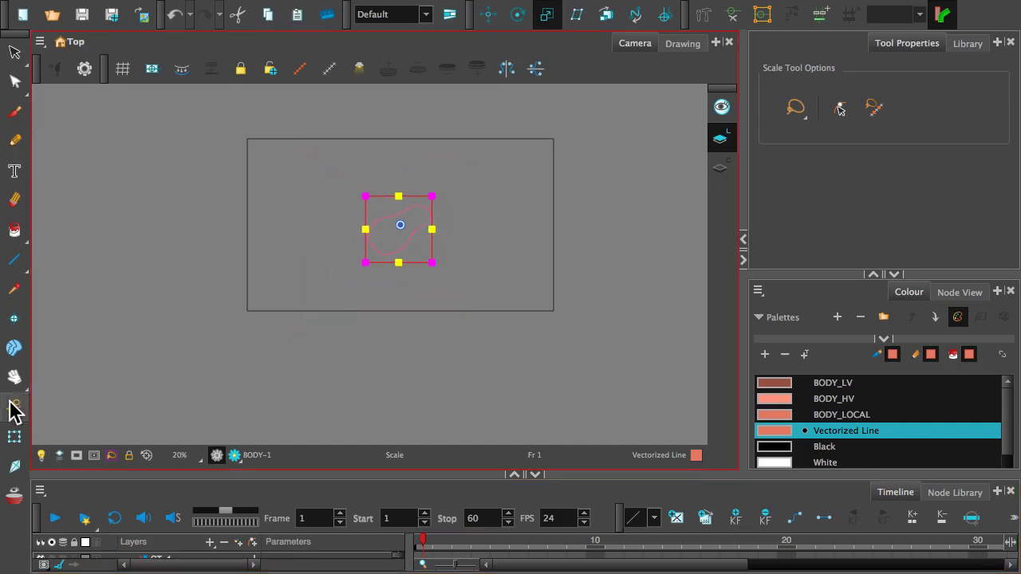
pyautogui.click(518, 14)
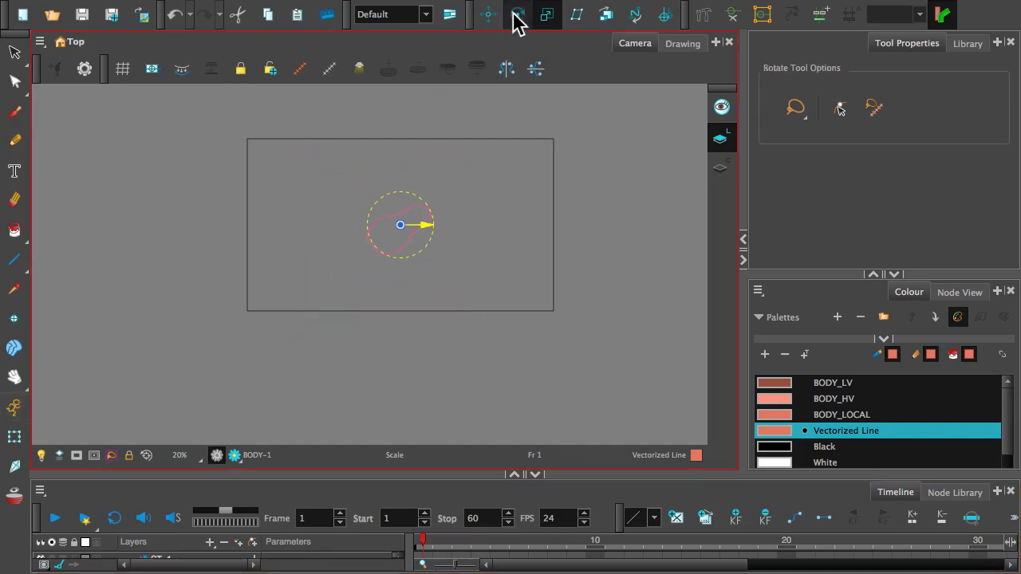
pyautogui.moveTo(426, 224)
pyautogui.mouseDown()
pyautogui.moveTo(418, 237)
pyautogui.moveTo(430, 233)
pyautogui.mouseUp()
# Step: Remove the frame 1 keyframe that holds the BODY layer's scale and rotation changes
pyautogui.scroll(-2, 547, 311)
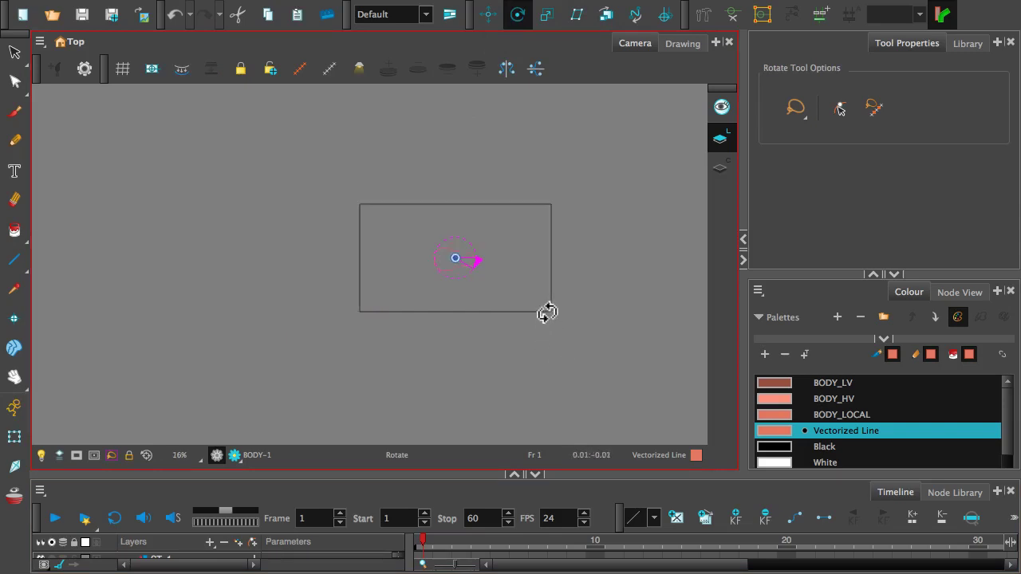
pyautogui.moveTo(456, 474); pyautogui.dragTo(463, 306)
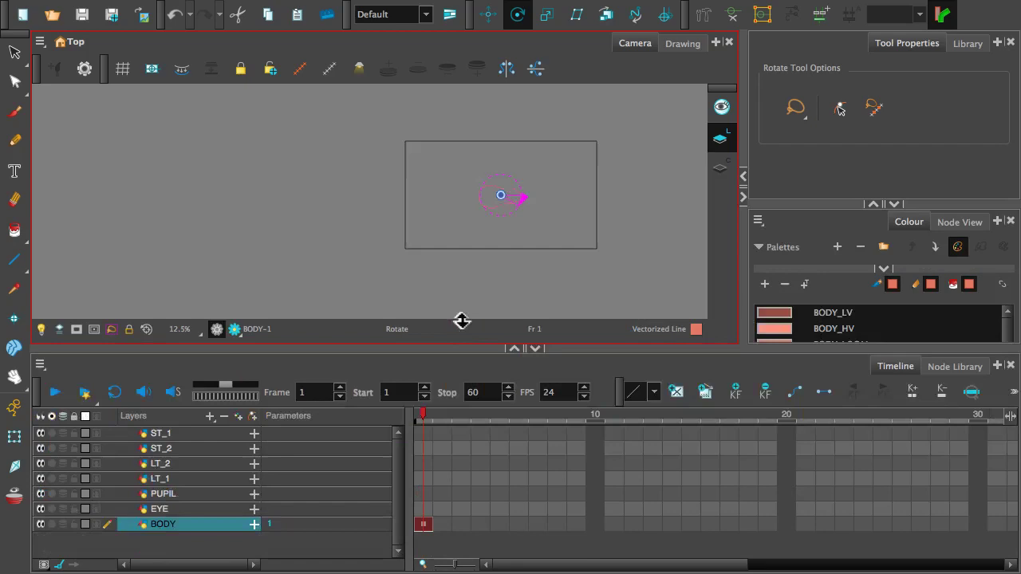
pyautogui.click(471, 497)
pyautogui.rightClick(427, 489)
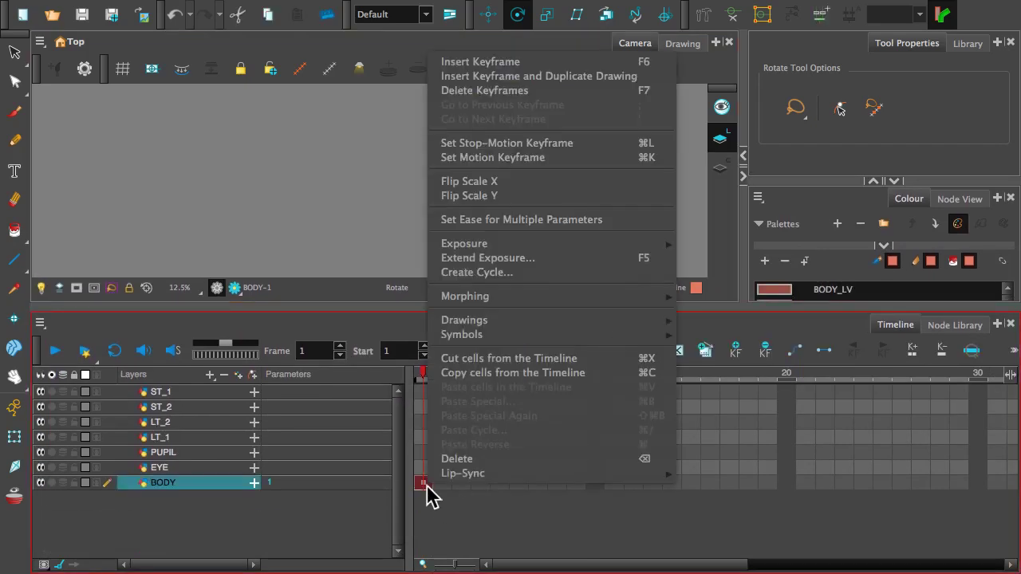
pyautogui.click(478, 91)
# Step: With Animate mode off, rotate the body drawing roughly horizontal and scale it down to about half its size
pyautogui.scroll(2, 591, 186)
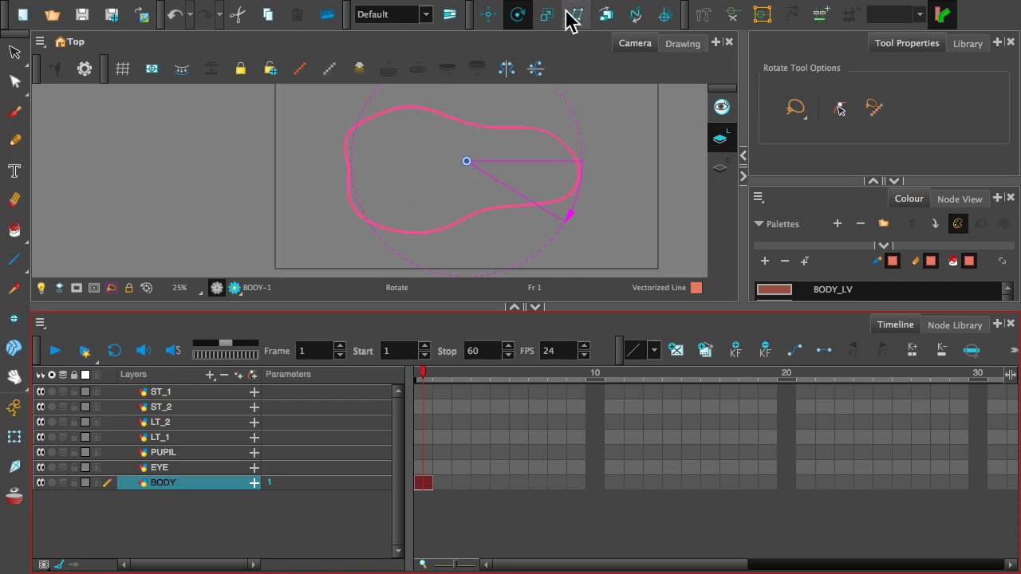
pyautogui.click(548, 15)
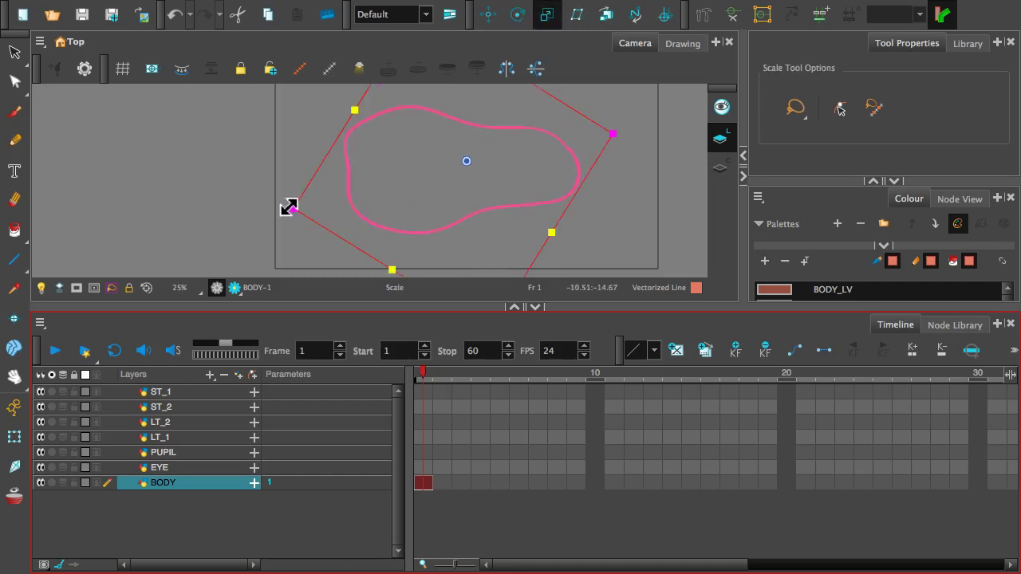
pyautogui.moveTo(289, 208); pyautogui.dragTo(385, 176)
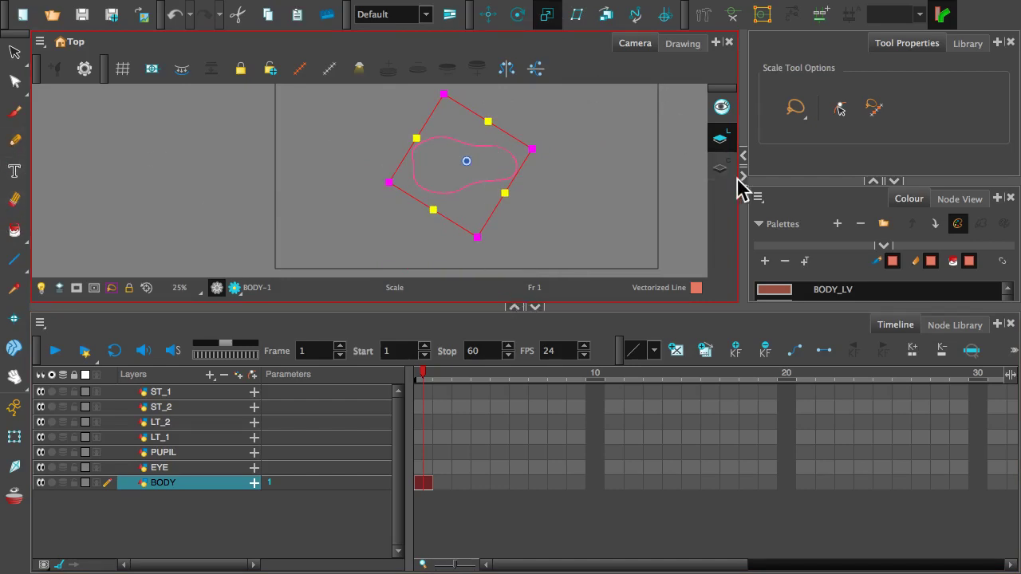
# Step: Fill the body shape on Colour Art with the BODY_LOCAL colour using the Paint tool
pyautogui.click(15, 139)
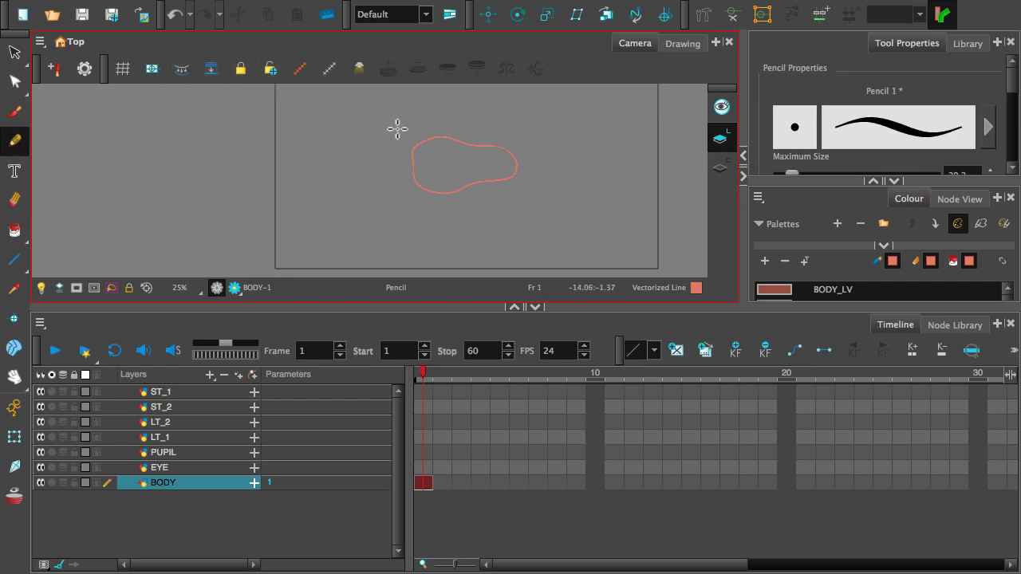
pyautogui.click(720, 169)
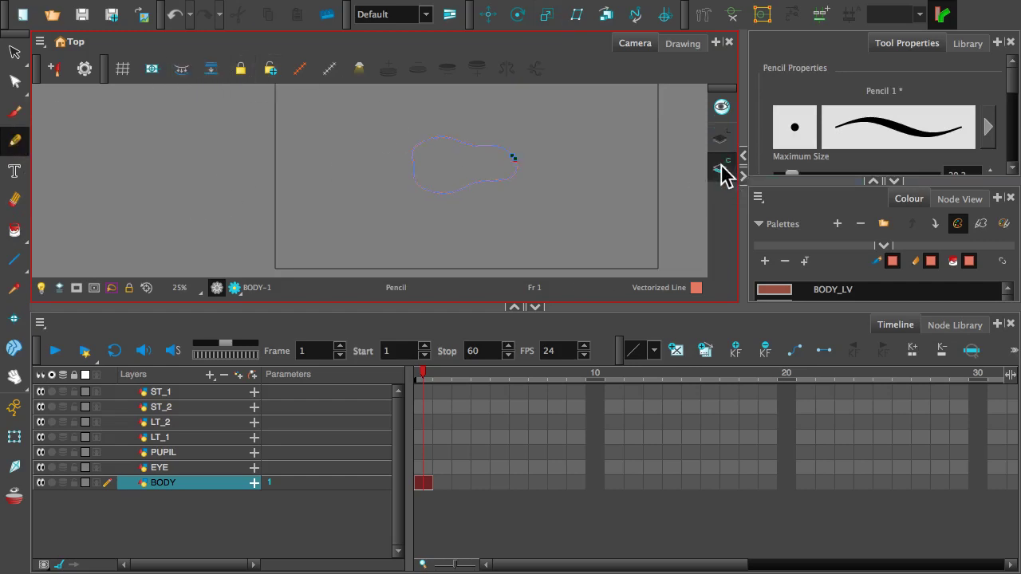
pyautogui.scroll(4, 511, 168)
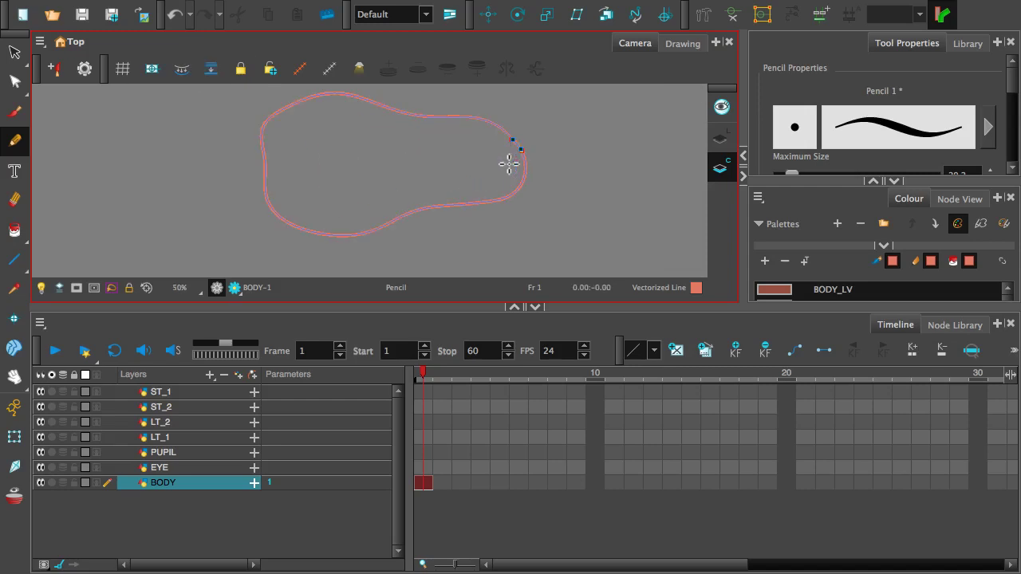
pyautogui.scroll(4, 479, 146)
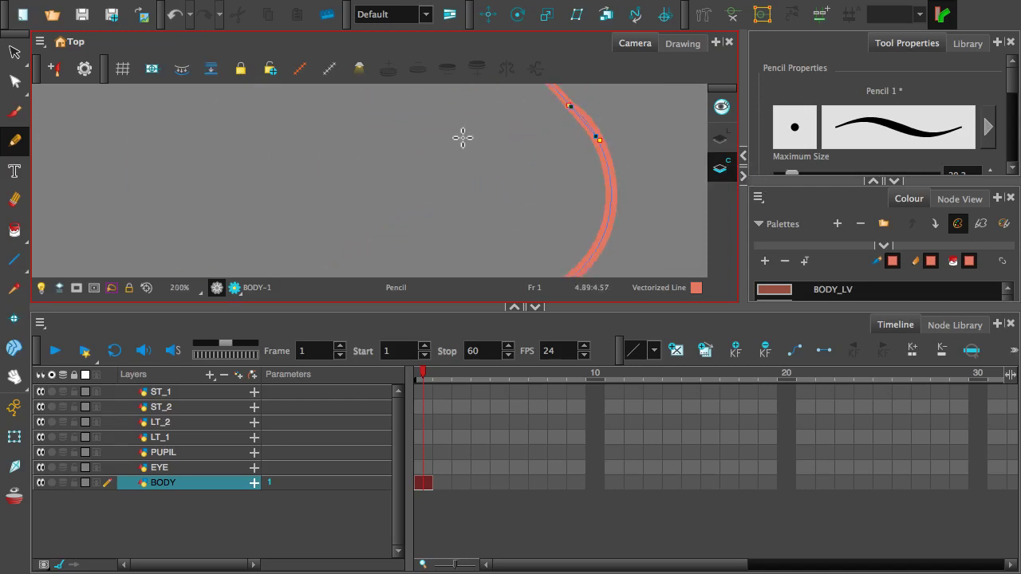
pyautogui.scroll(-4, 471, 141)
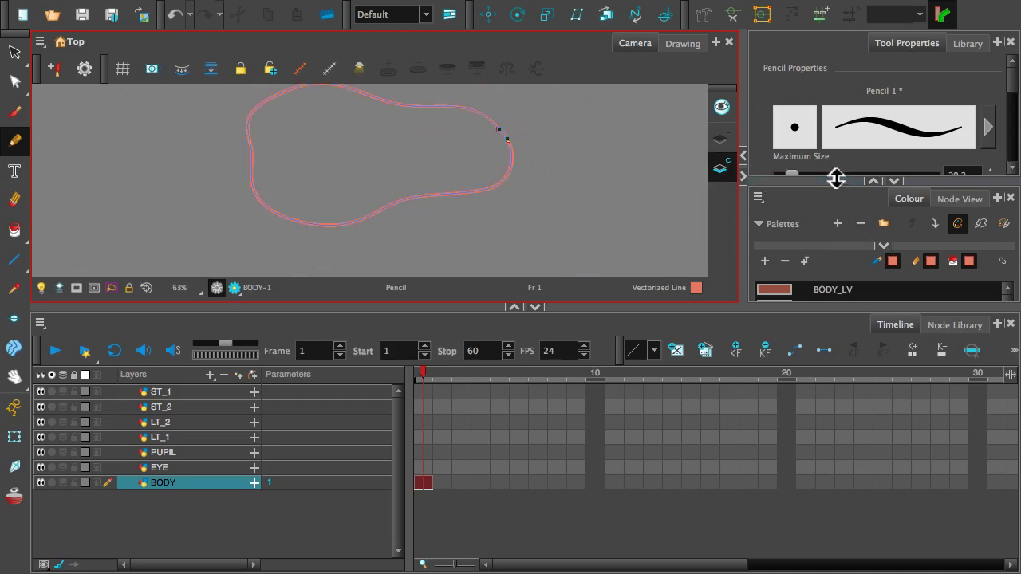
pyautogui.moveTo(835, 179); pyautogui.dragTo(838, 109)
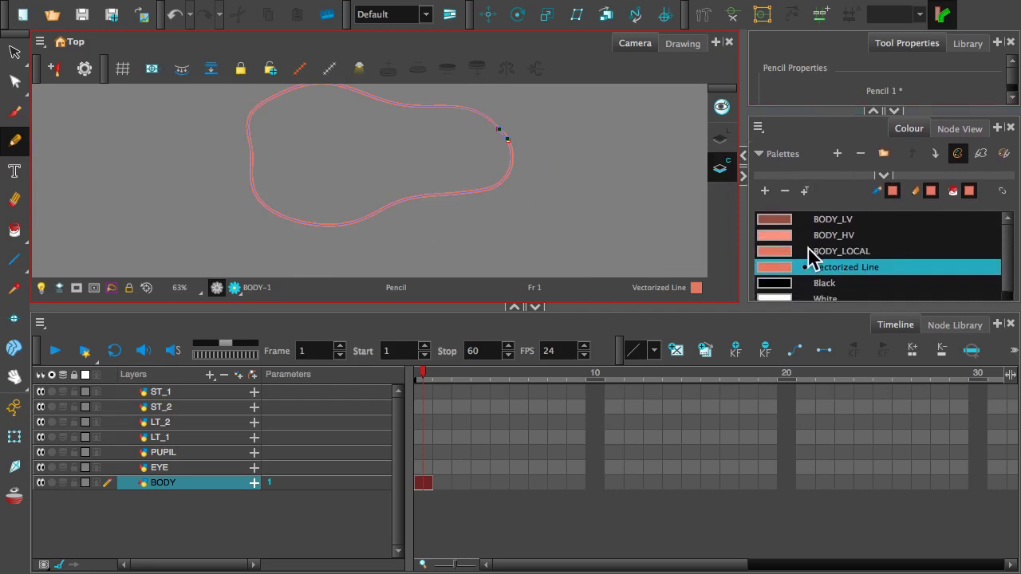
pyautogui.click(808, 249)
pyautogui.click(13, 230)
pyautogui.click(357, 168)
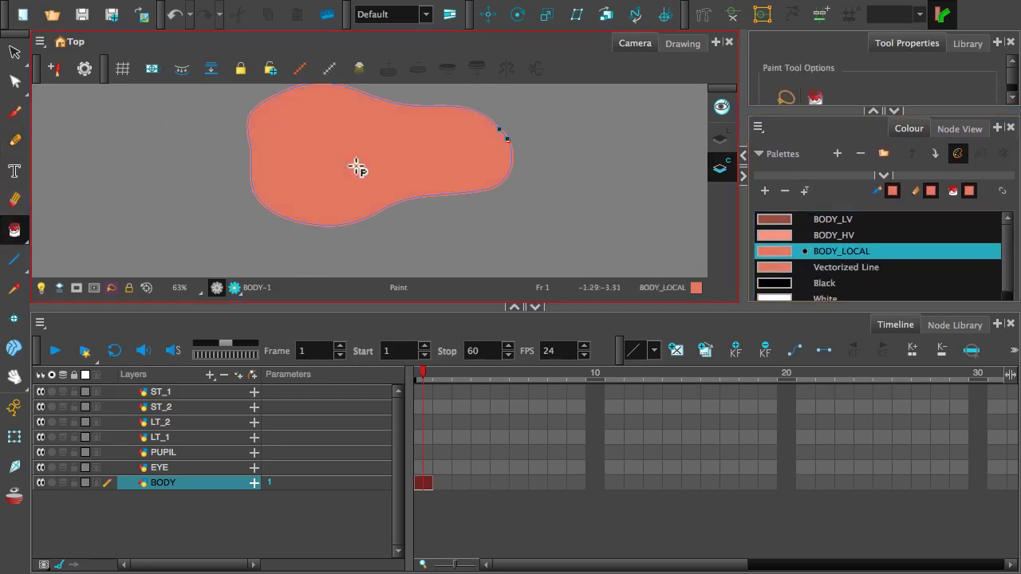
pyautogui.click(788, 250)
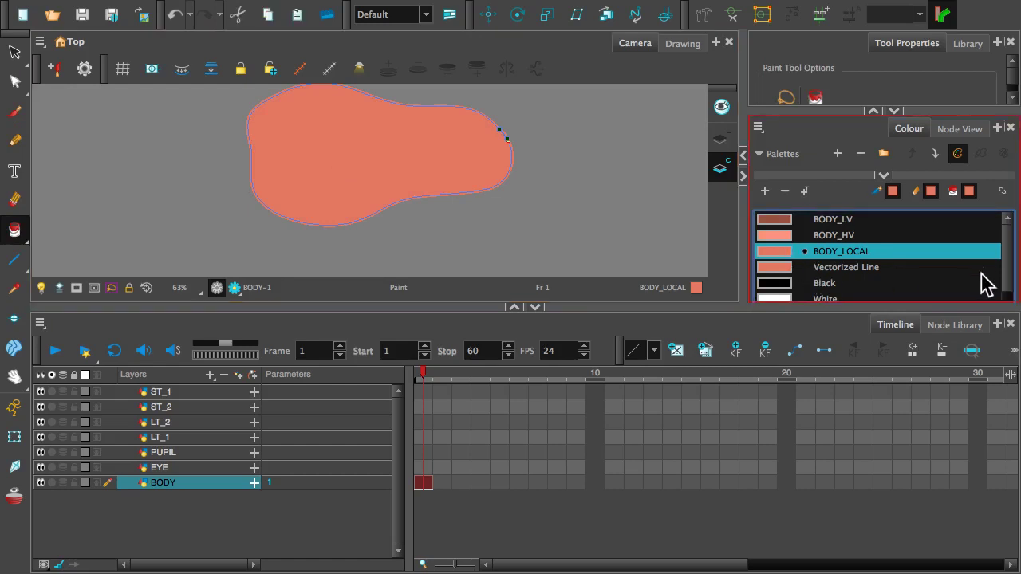
pyautogui.scroll(-2, 1005, 255)
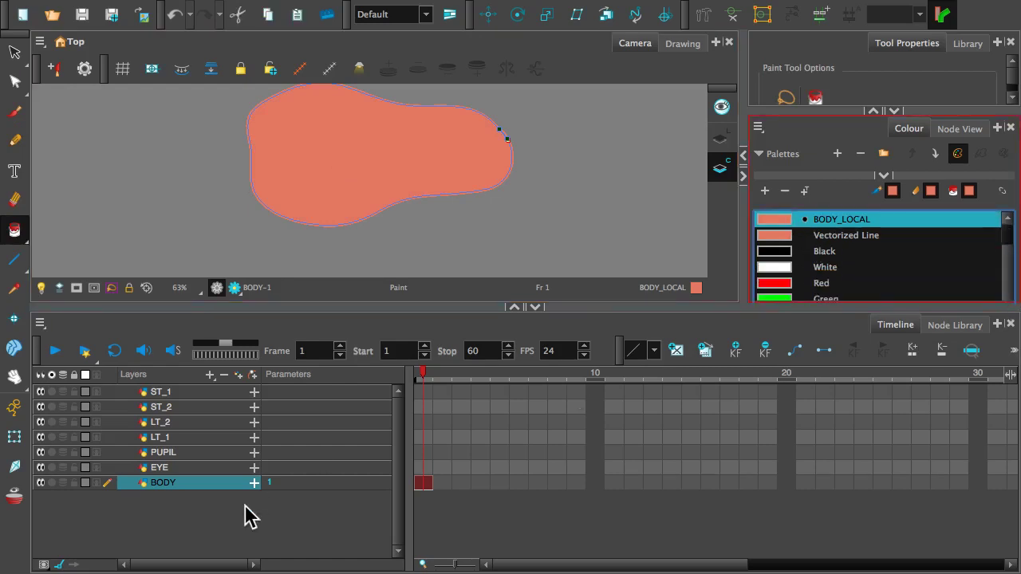
# Step: Draw a White circle for the eye on the EYE layer's Line Art at frame 1, near the wide end of the body
pyautogui.click(427, 468)
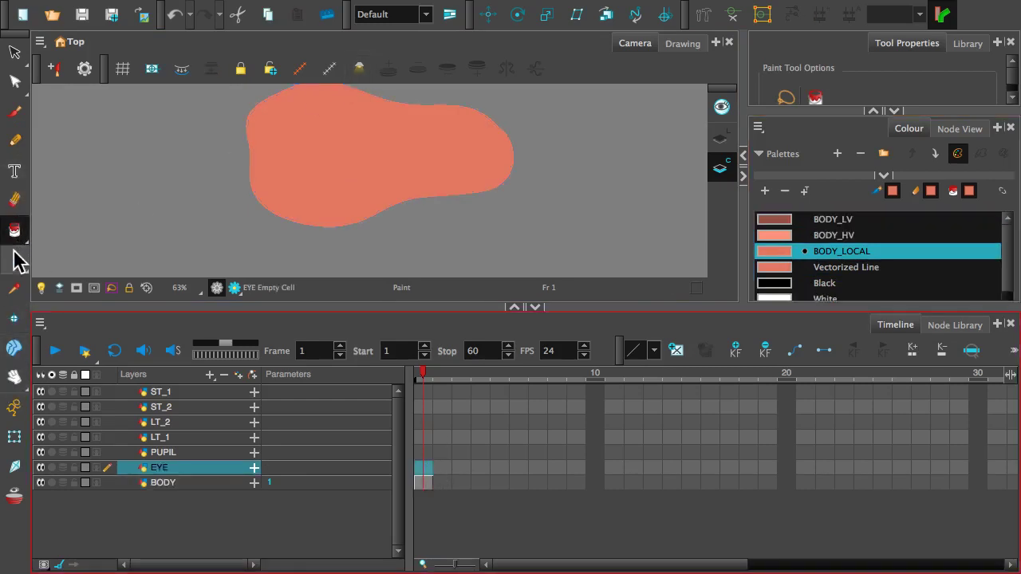
pyautogui.moveTo(18, 261); pyautogui.dragTo(53, 289)
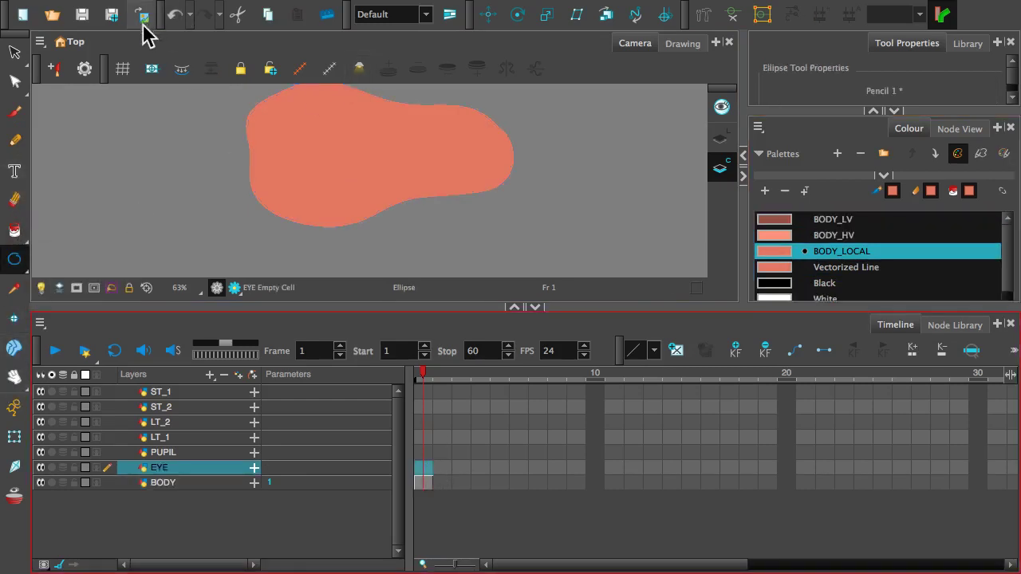
pyautogui.click(721, 139)
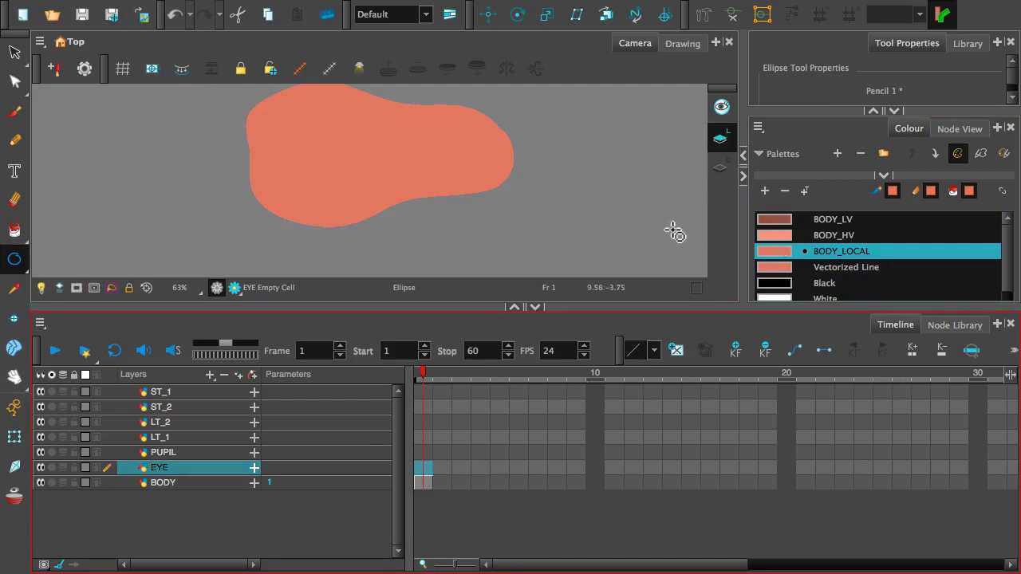
pyautogui.click(779, 299)
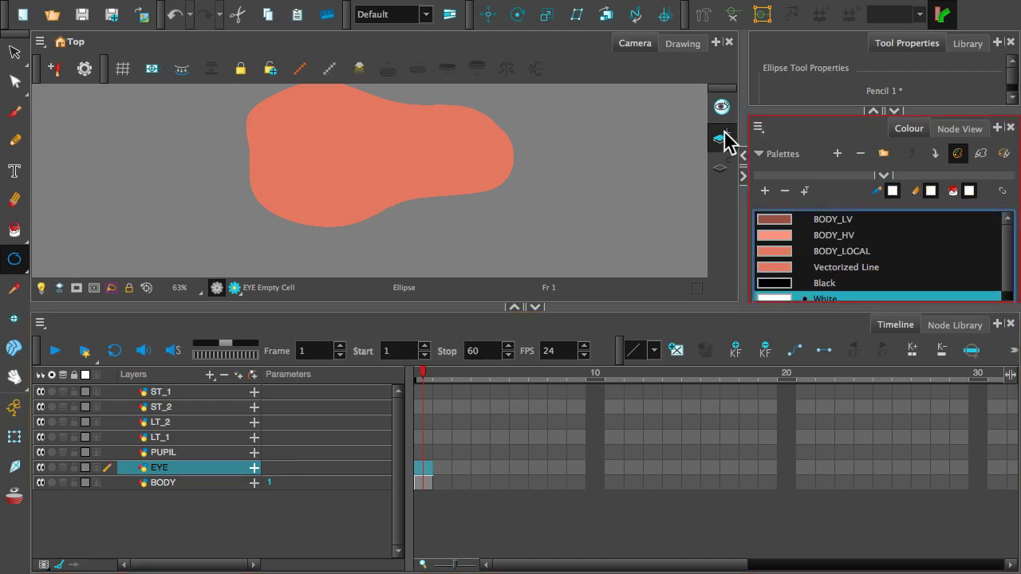
pyautogui.scroll(1, 320, 176)
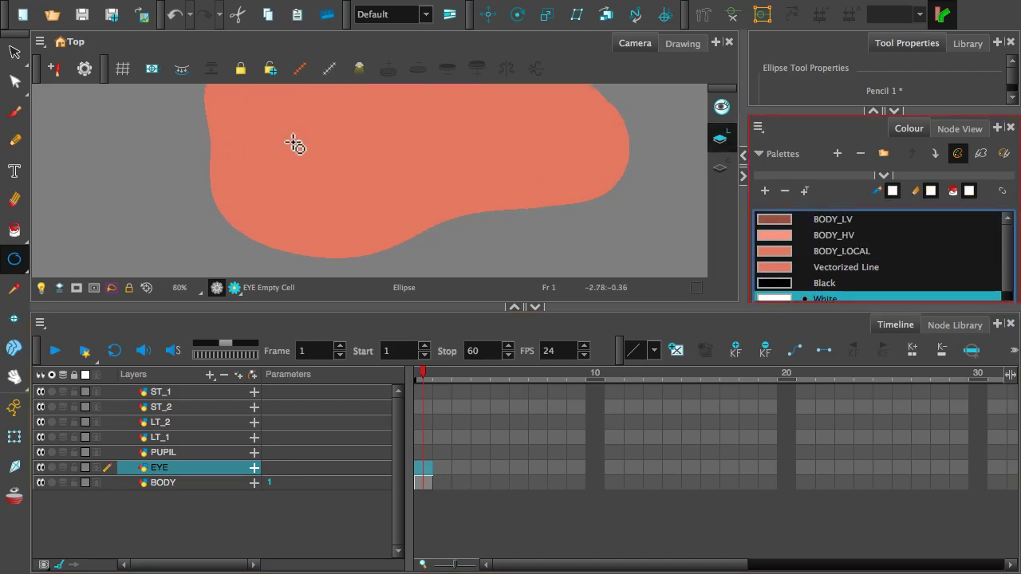
pyautogui.moveTo(319, 125)
pyautogui.mouseDown()
pyautogui.moveTo(342, 178)
pyautogui.moveTo(311, 208)
pyautogui.moveTo(303, 155)
pyautogui.moveTo(354, 234)
pyautogui.moveTo(378, 237)
pyautogui.moveTo(363, 239)
pyautogui.moveTo(339, 214)
pyautogui.moveTo(363, 237)
pyautogui.mouseUp()
# Step: Create the eye's Colour Art from its Line Art and fill the circle with White using the Paint tool
pyautogui.scroll(1, 311, 207)
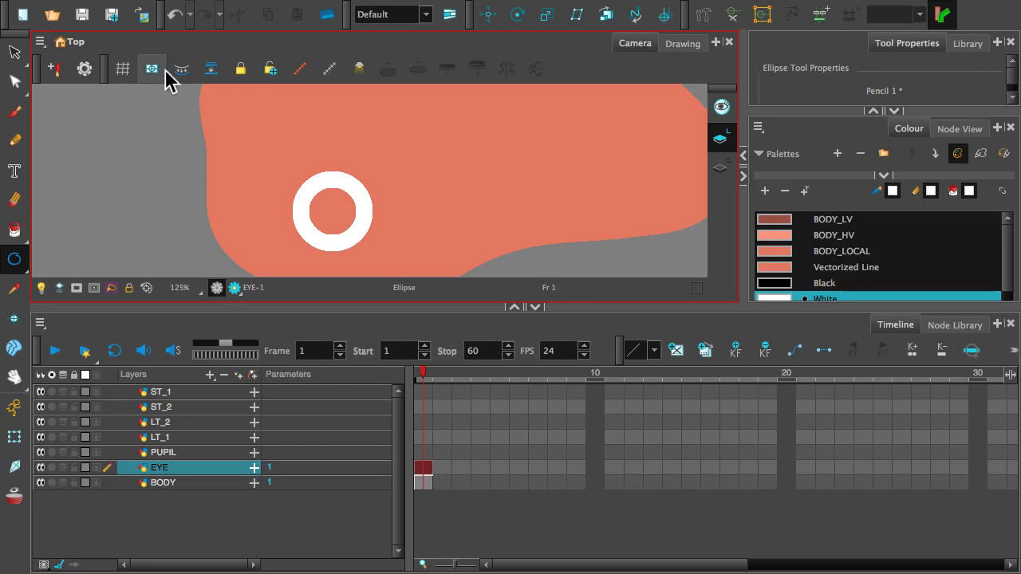
pyautogui.click(721, 168)
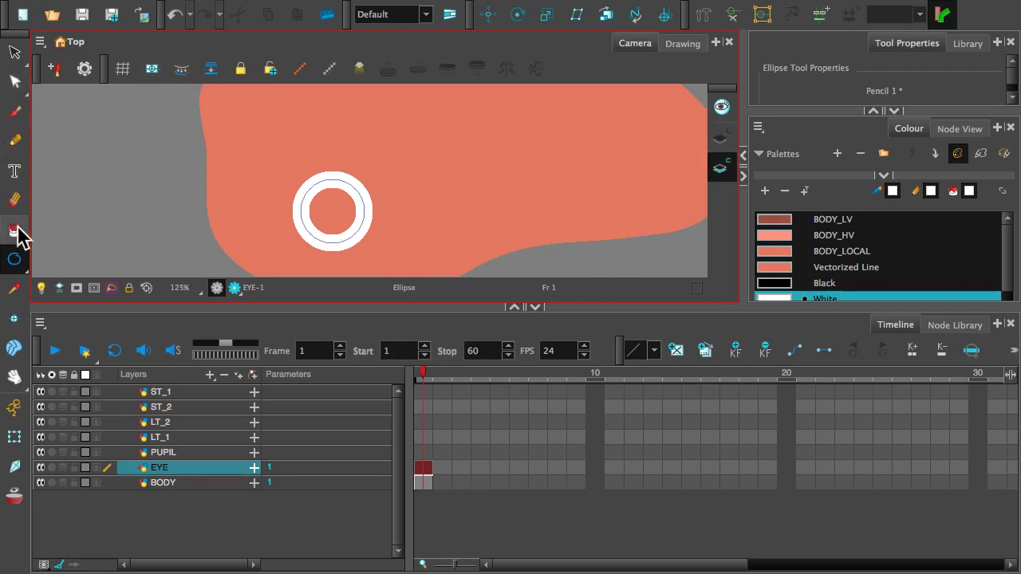
pyautogui.click(16, 231)
pyautogui.click(340, 213)
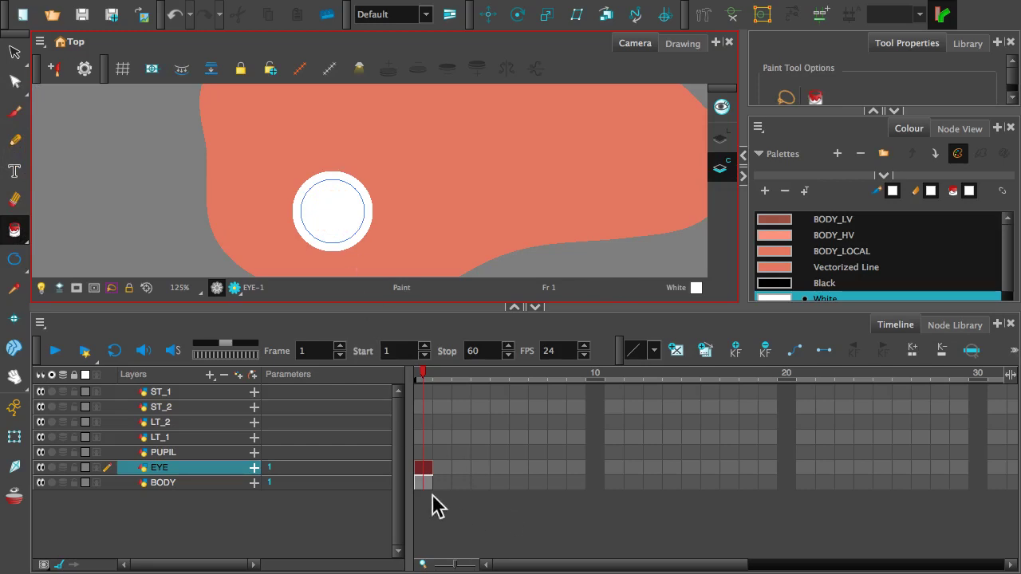
# Step: Draw a smaller Black circle for the pupil inside the eye, on the PUPIL layer's Line Art at frame 1
pyautogui.click(424, 453)
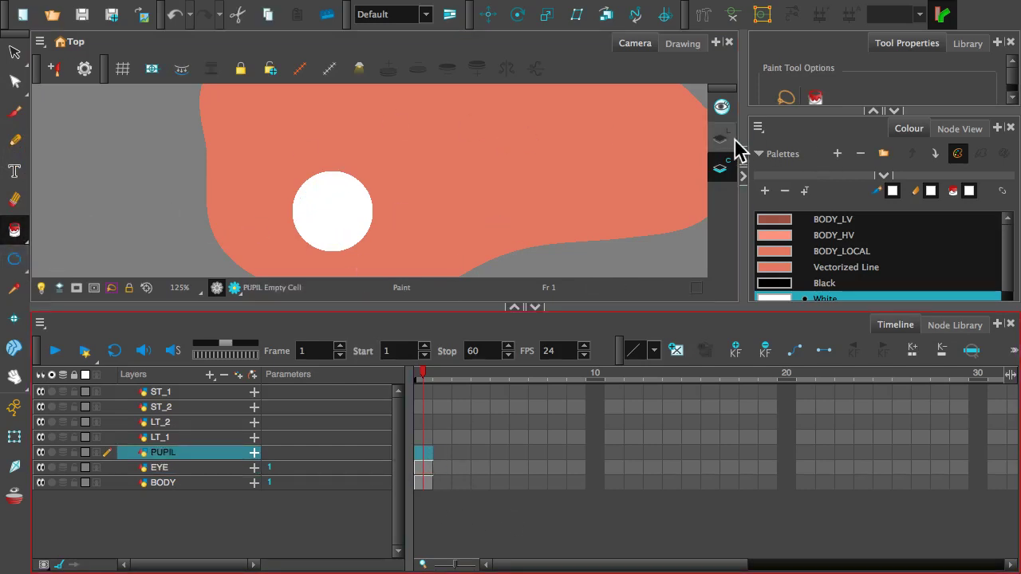
pyautogui.click(727, 140)
pyautogui.click(13, 259)
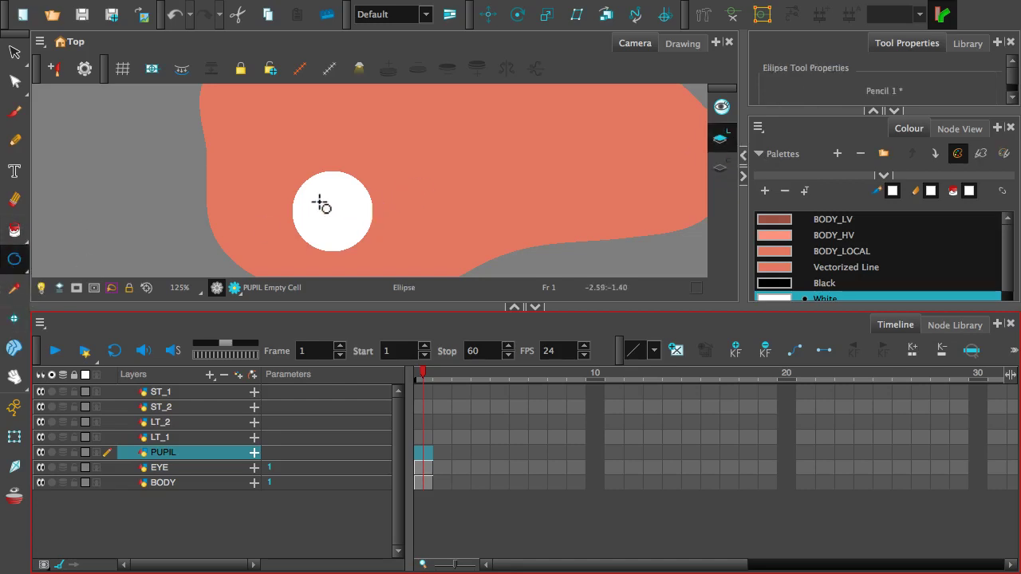
pyautogui.click(817, 284)
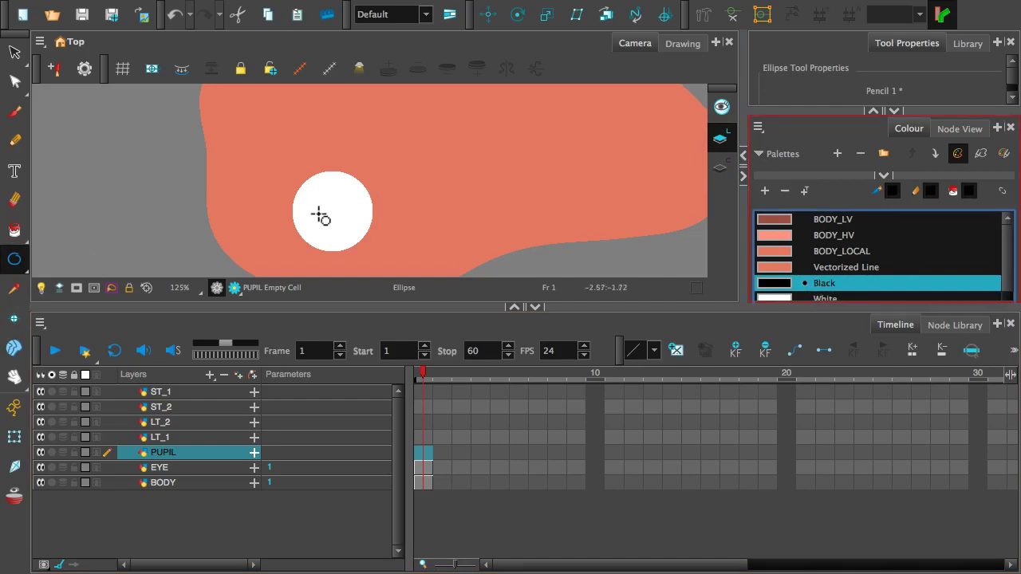
pyautogui.moveTo(313, 191); pyautogui.dragTo(341, 228)
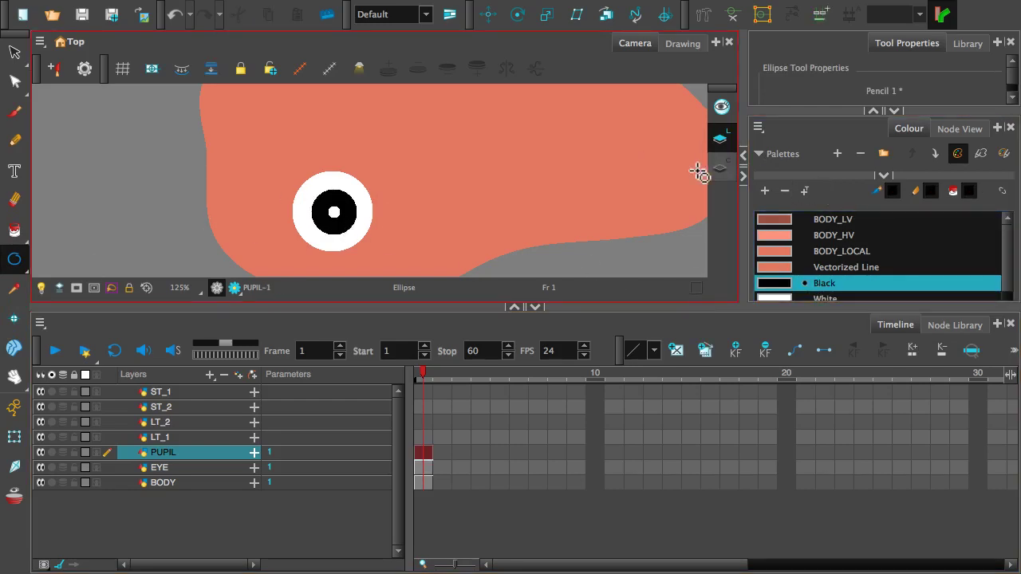
# Step: Fill the pupil with Black on the PUPIL layer's Colour Art using the Paint tool
pyautogui.click(15, 230)
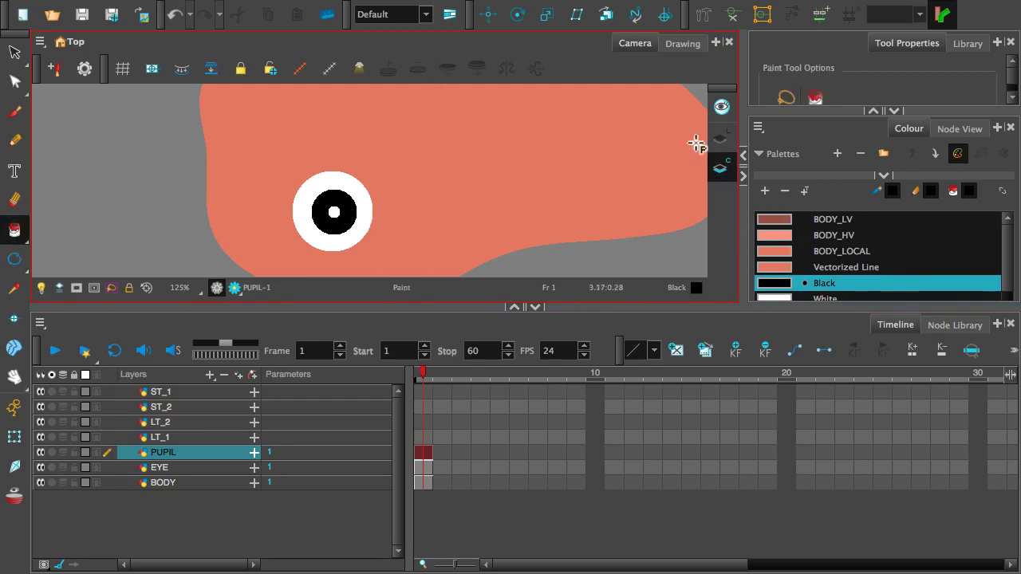
pyautogui.click(719, 140)
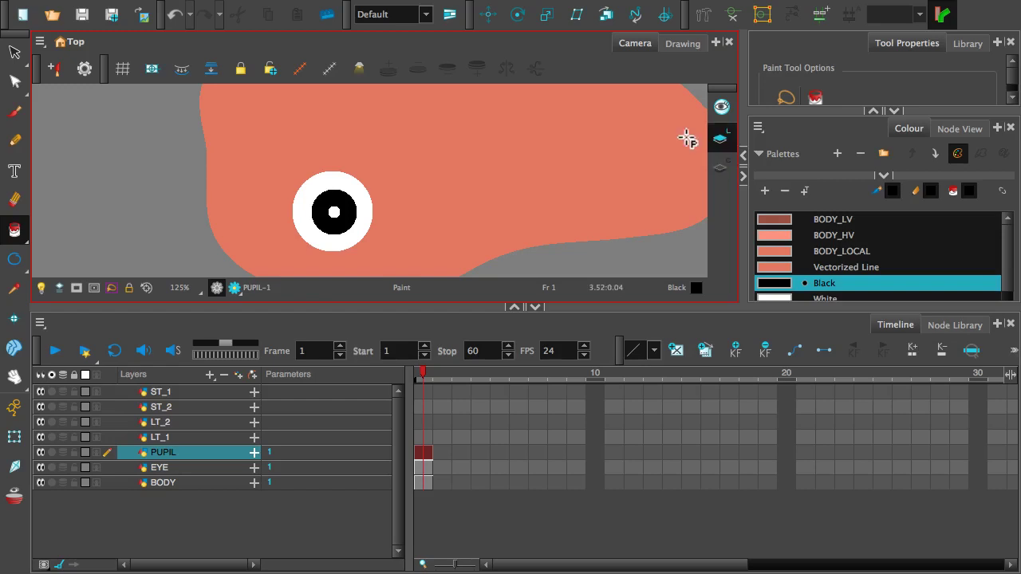
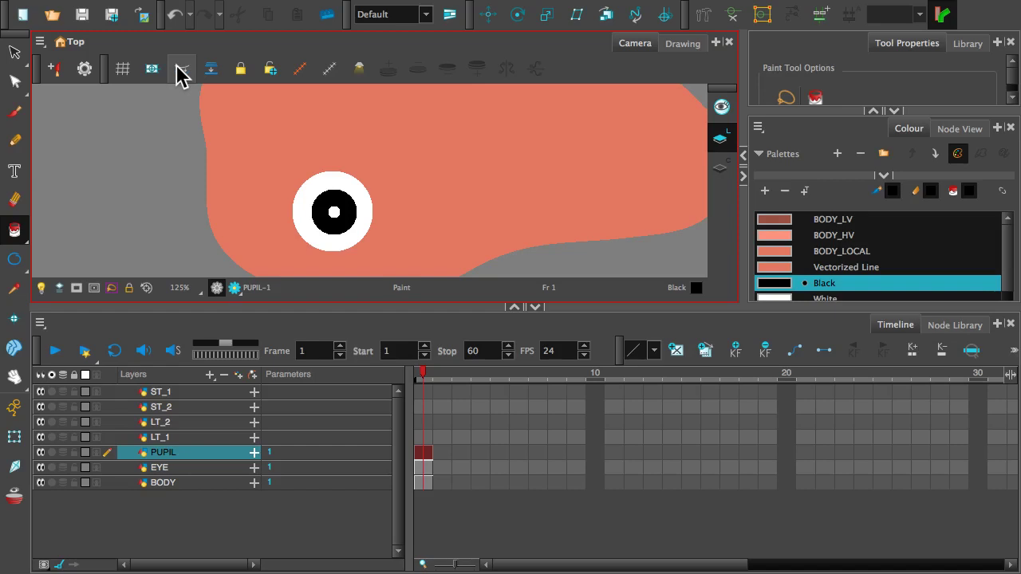
pyautogui.click(723, 170)
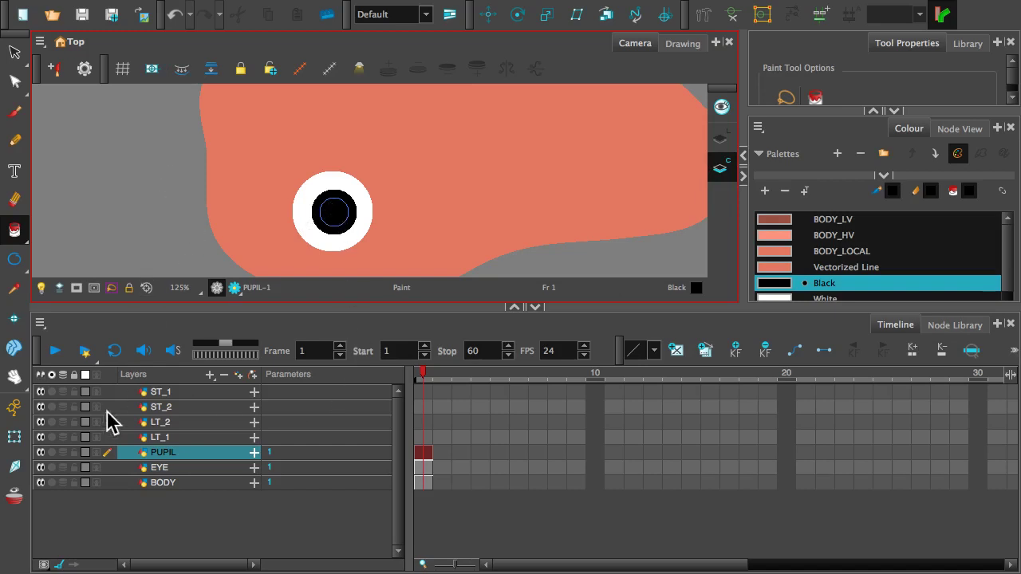
# Step: Select frame 1 of the LT_1 layer and set up the Pencil tool with the BODY_LOCAL colour
pyautogui.click(158, 437)
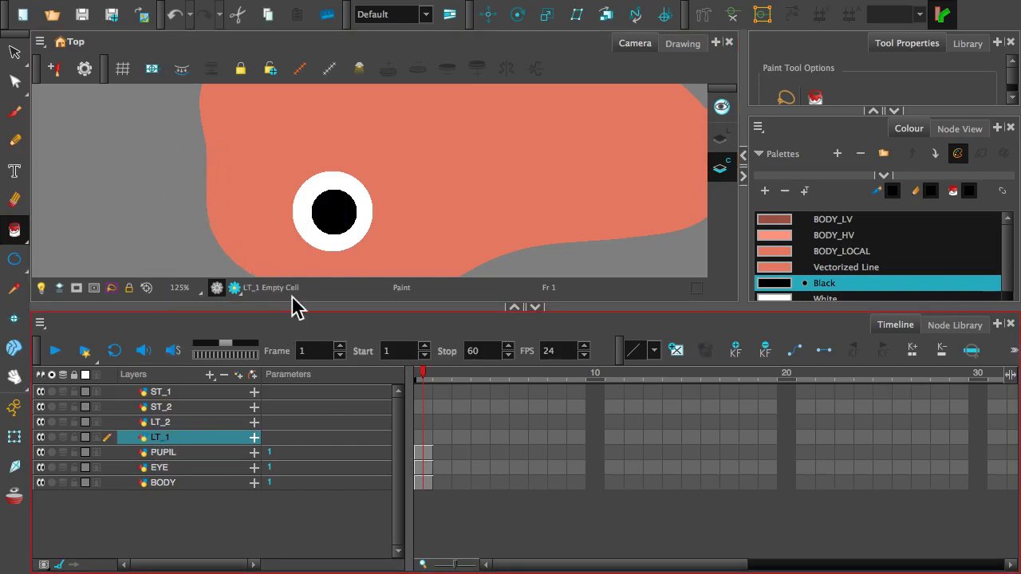
pyautogui.moveTo(292, 306); pyautogui.dragTo(335, 568)
pyautogui.scroll(3, 273, 296)
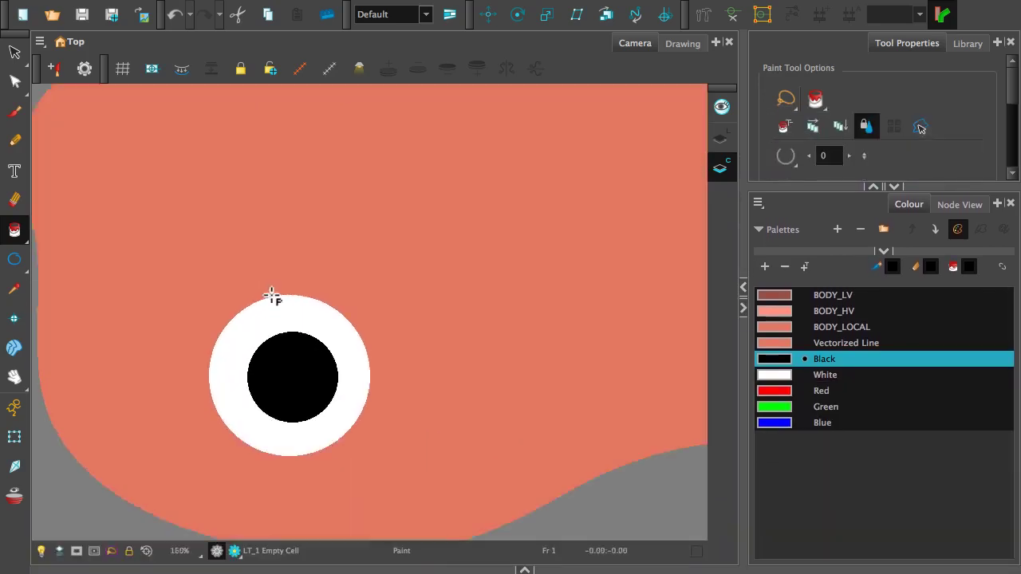
pyautogui.scroll(-8, 273, 296)
pyautogui.scroll(3, 265, 296)
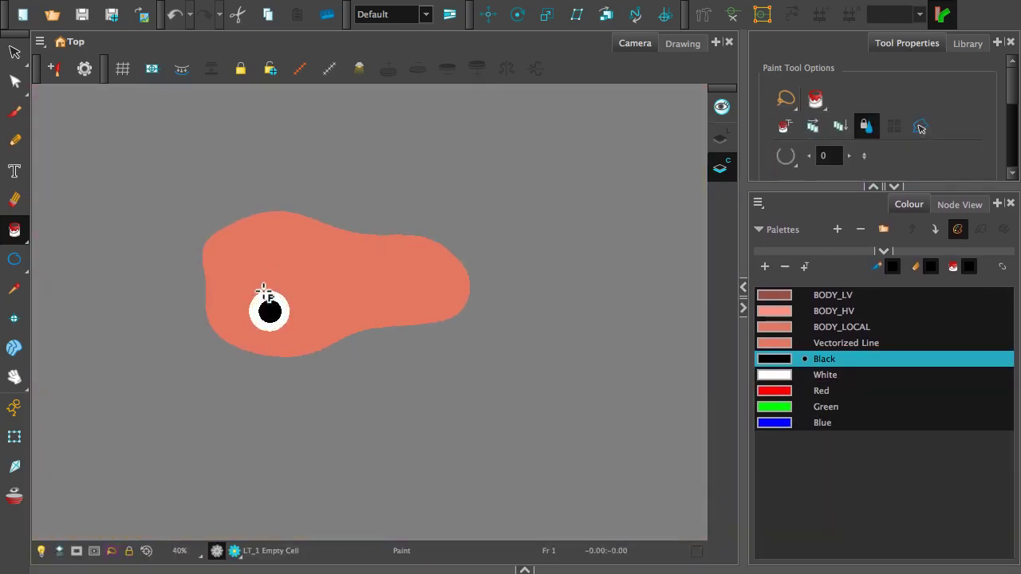
pyautogui.scroll(-4, 244, 272)
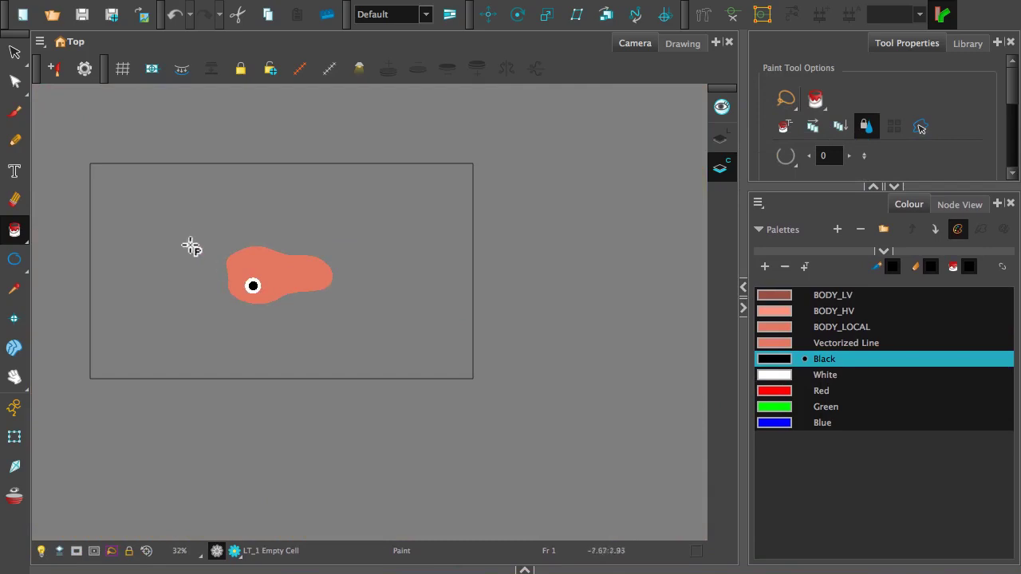
pyautogui.moveTo(182, 248); pyautogui.dragTo(403, 257)
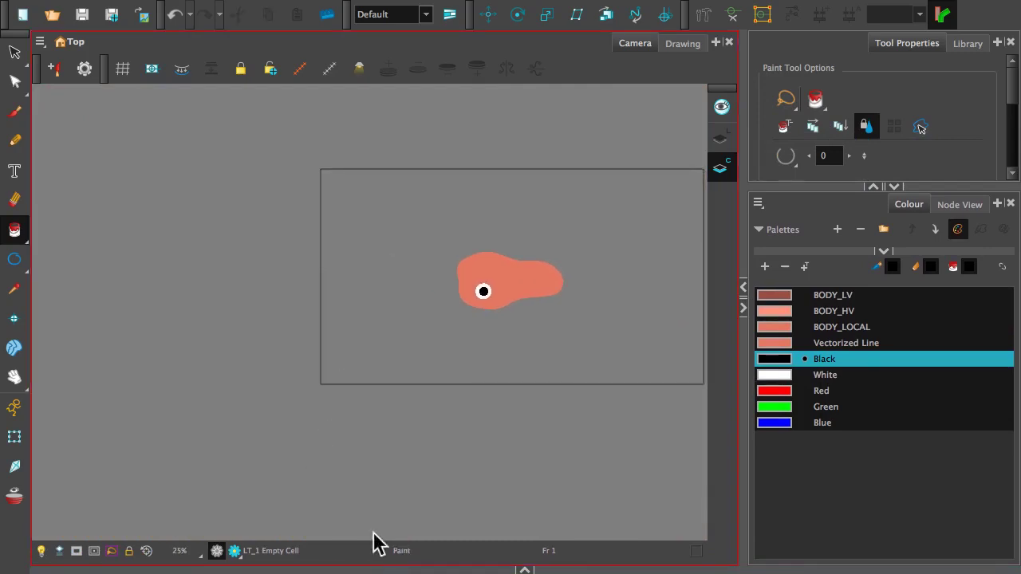
pyautogui.moveTo(374, 567); pyautogui.dragTo(346, 370)
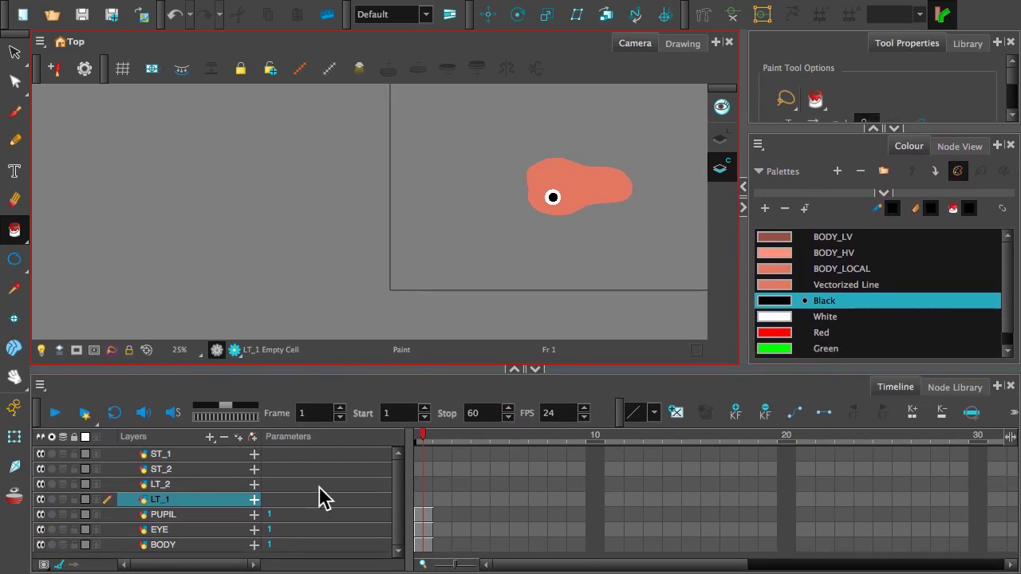
pyautogui.click(424, 502)
pyautogui.click(16, 141)
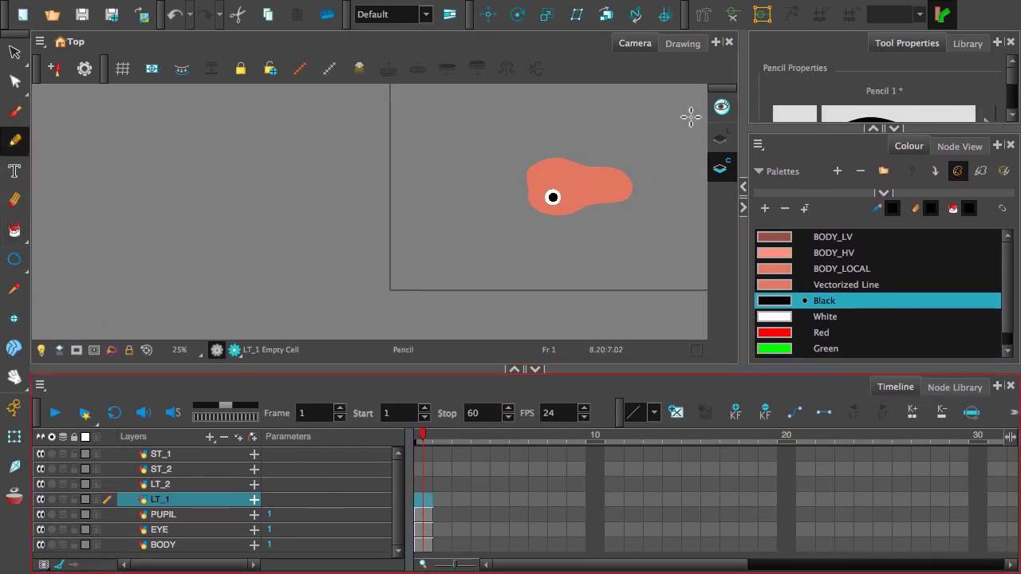
pyautogui.click(815, 268)
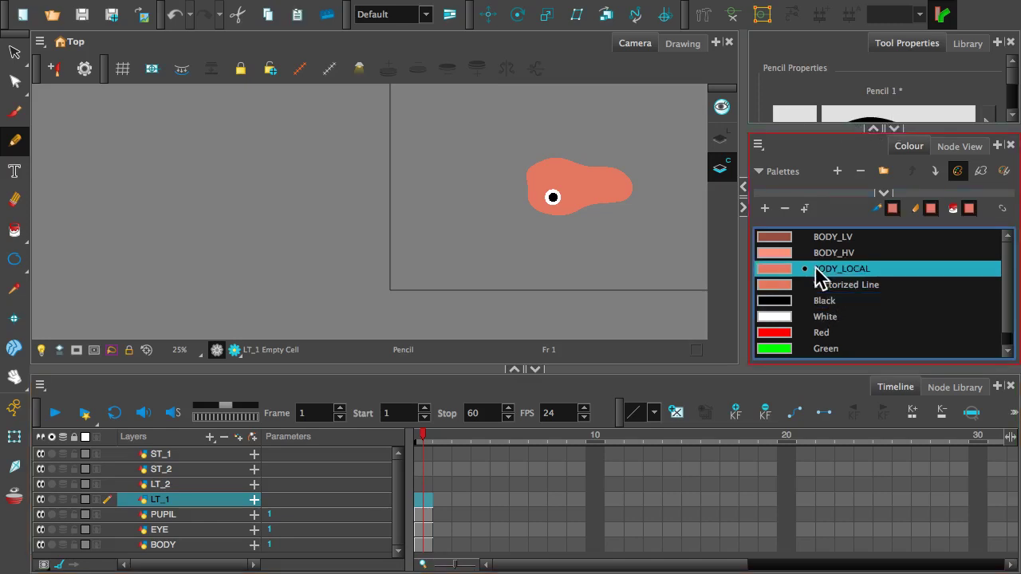
pyautogui.click(806, 121)
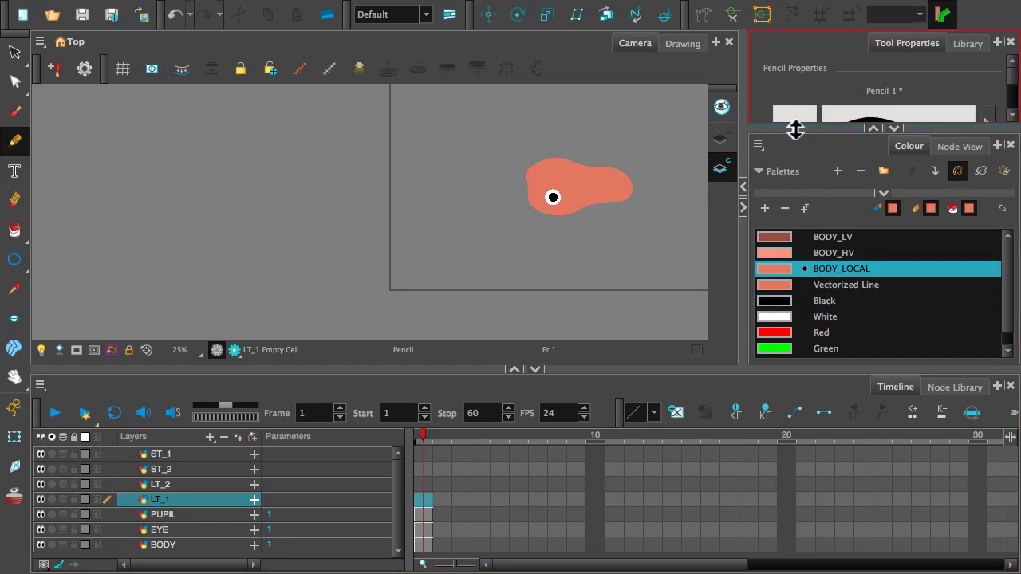
pyautogui.moveTo(798, 130)
pyautogui.mouseDown()
pyautogui.moveTo(803, 210)
pyautogui.moveTo(757, 219)
pyautogui.mouseUp()
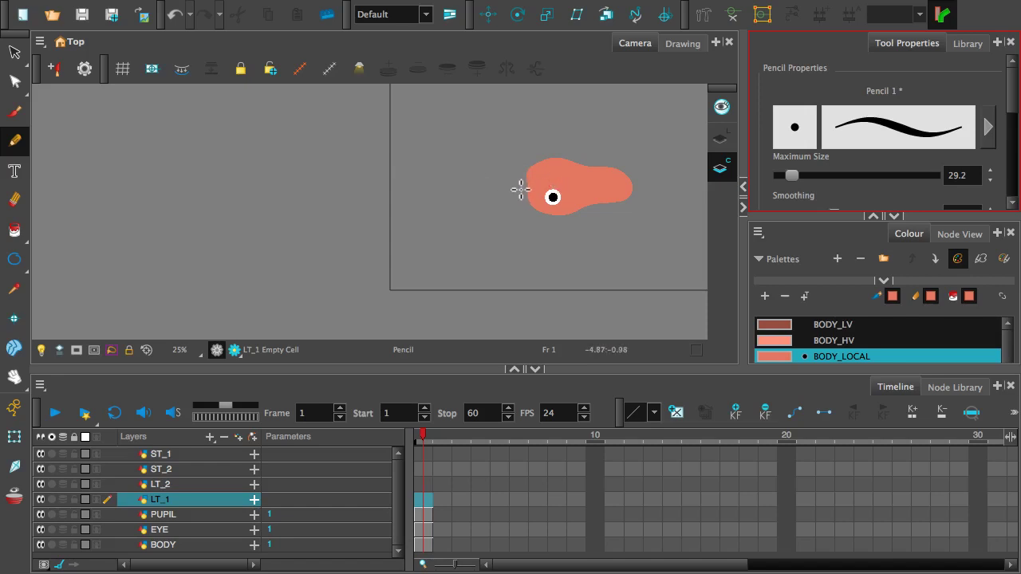
# Step: Draw a long, thin closed tentacle outline extending from the body's wide end on the Line Art of LT_1
pyautogui.moveTo(523, 184)
pyautogui.mouseDown()
pyautogui.moveTo(171, 175)
pyautogui.moveTo(520, 177)
pyautogui.mouseUp()
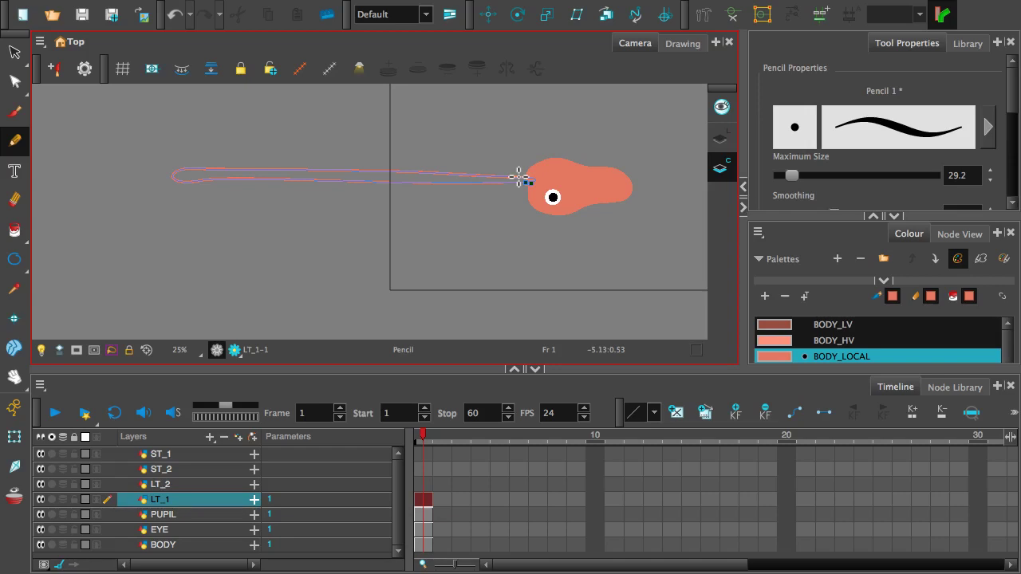
pyautogui.hotkey('ctrl', 'z')
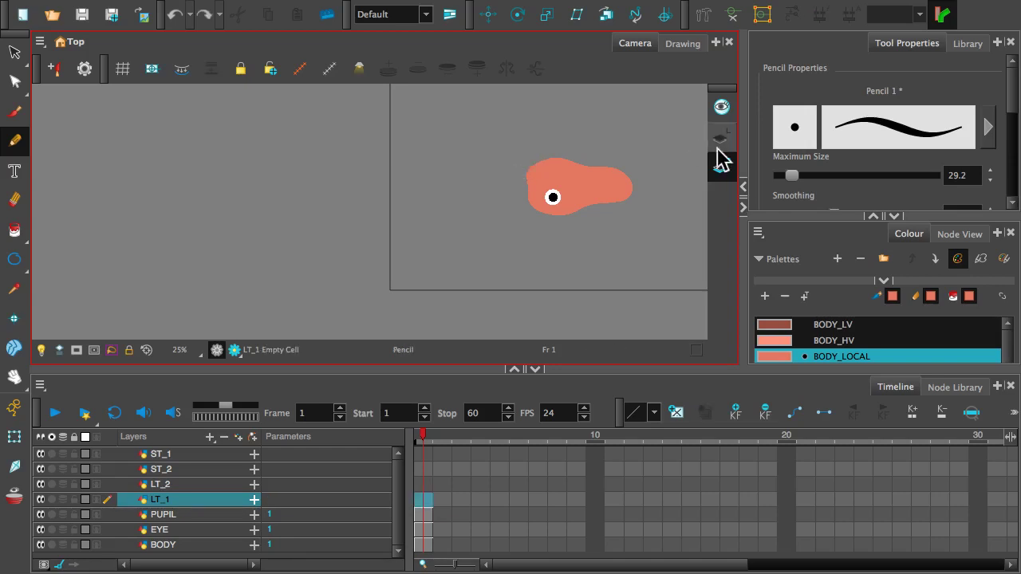
pyautogui.click(721, 139)
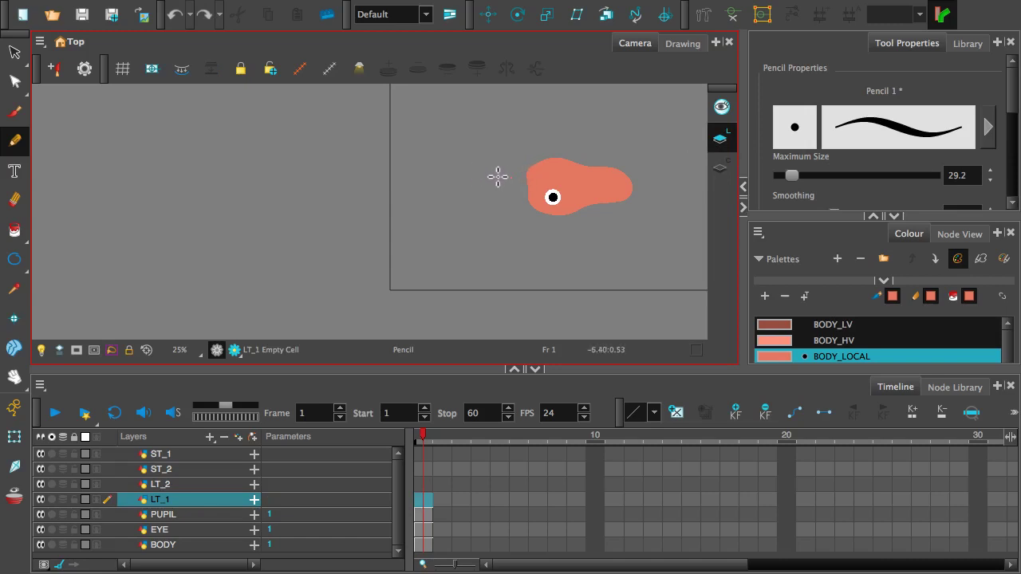
pyautogui.moveTo(511, 177)
pyautogui.mouseDown()
pyautogui.moveTo(123, 167)
pyautogui.moveTo(112, 178)
pyautogui.moveTo(524, 182)
pyautogui.moveTo(515, 180)
pyautogui.mouseUp()
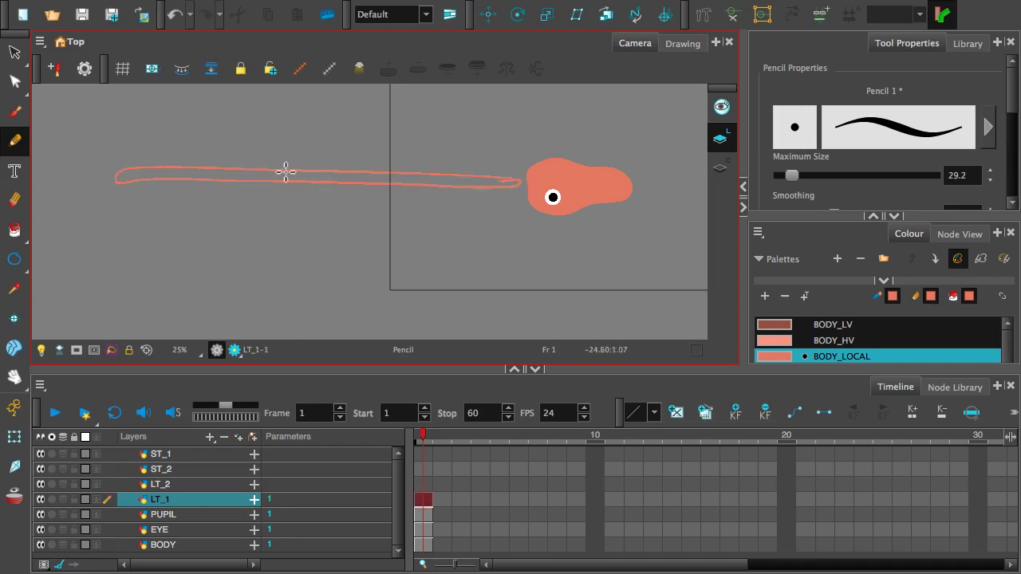
# Step: Reshape the tentacle outline's end nearest the body with the Contour Editor, removing the overlapping stroke and evening out the lower edge
pyautogui.press('2')
pyautogui.press('2')
pyautogui.press('2')
pyautogui.press('2')
pyautogui.press('space')
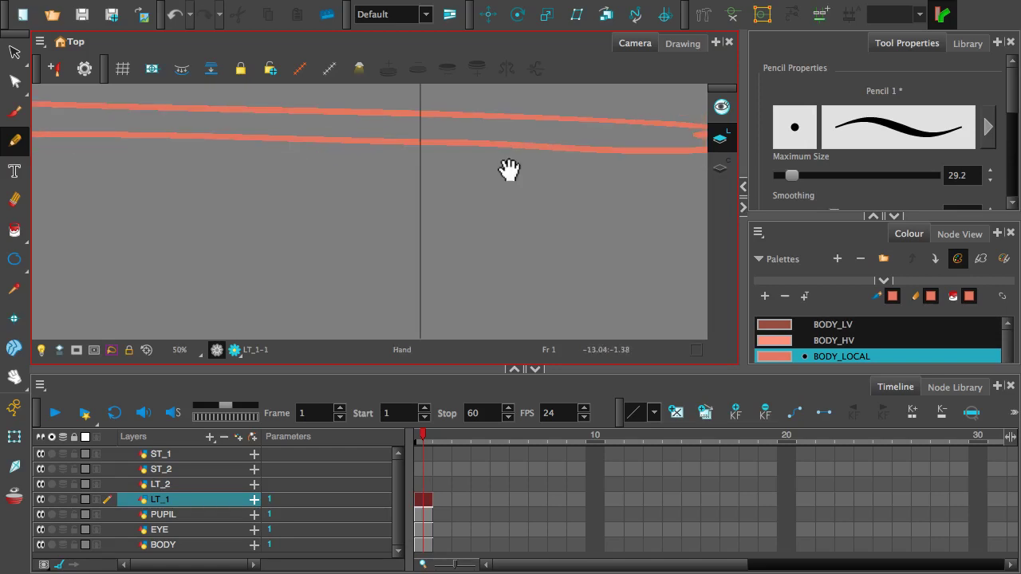
pyautogui.moveTo(505, 198); pyautogui.dragTo(214, 267)
pyautogui.click(14, 81)
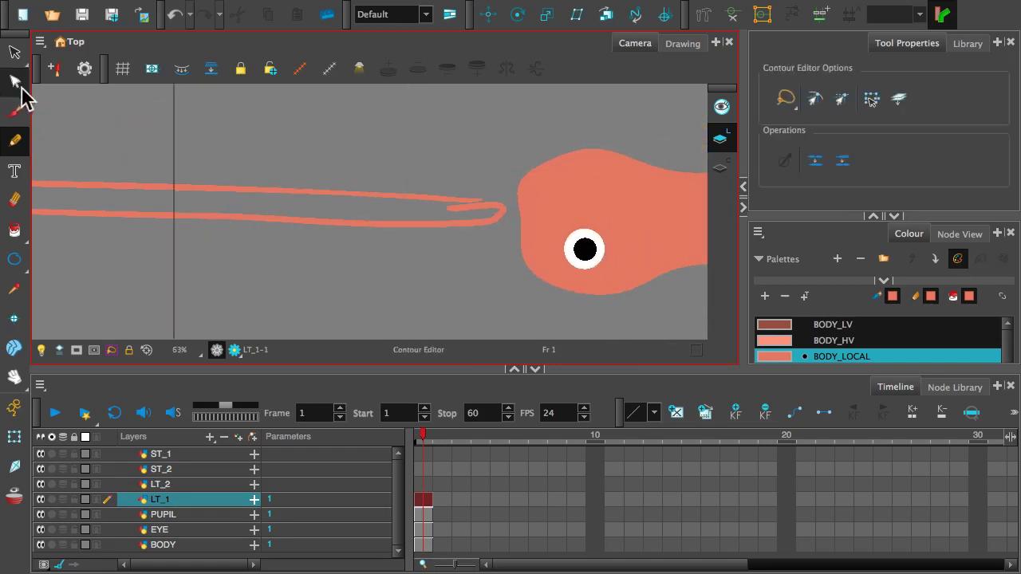
pyautogui.click(469, 215)
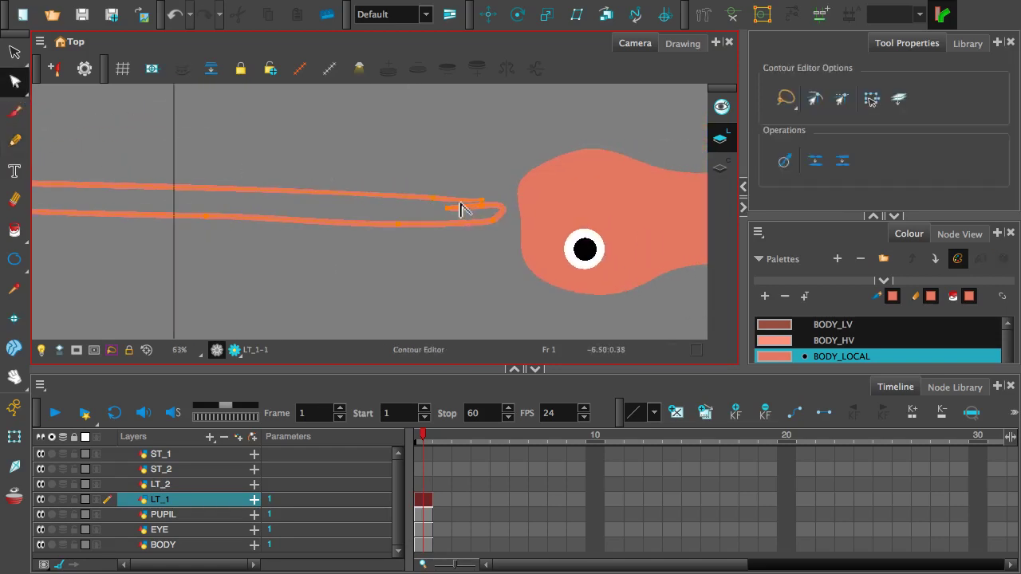
pyautogui.moveTo(458, 206)
pyautogui.mouseDown()
pyautogui.moveTo(497, 216)
pyautogui.moveTo(491, 205)
pyautogui.mouseUp()
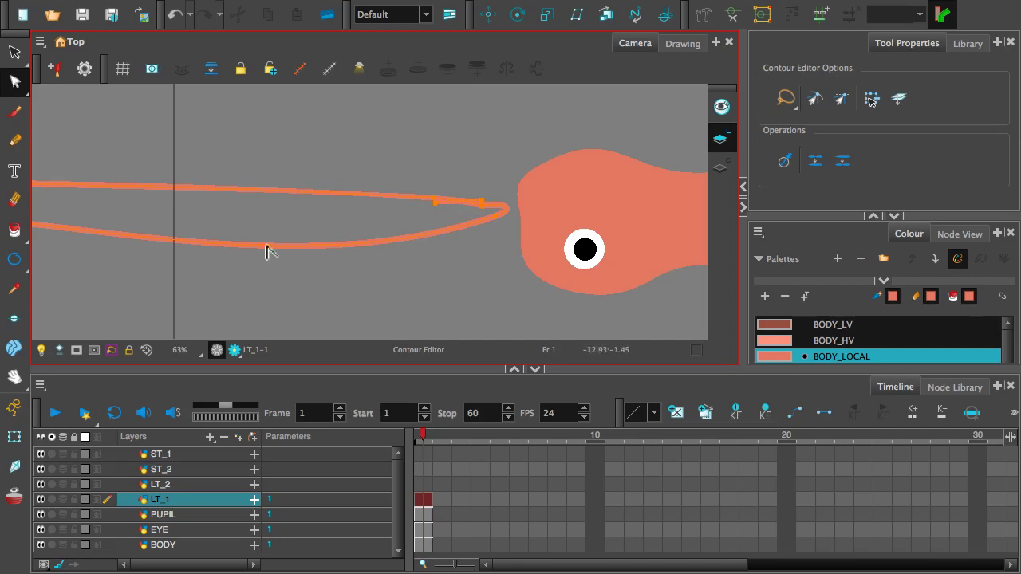
pyautogui.moveTo(218, 245)
pyautogui.mouseDown()
pyautogui.moveTo(210, 193)
pyautogui.moveTo(242, 221)
pyautogui.mouseUp()
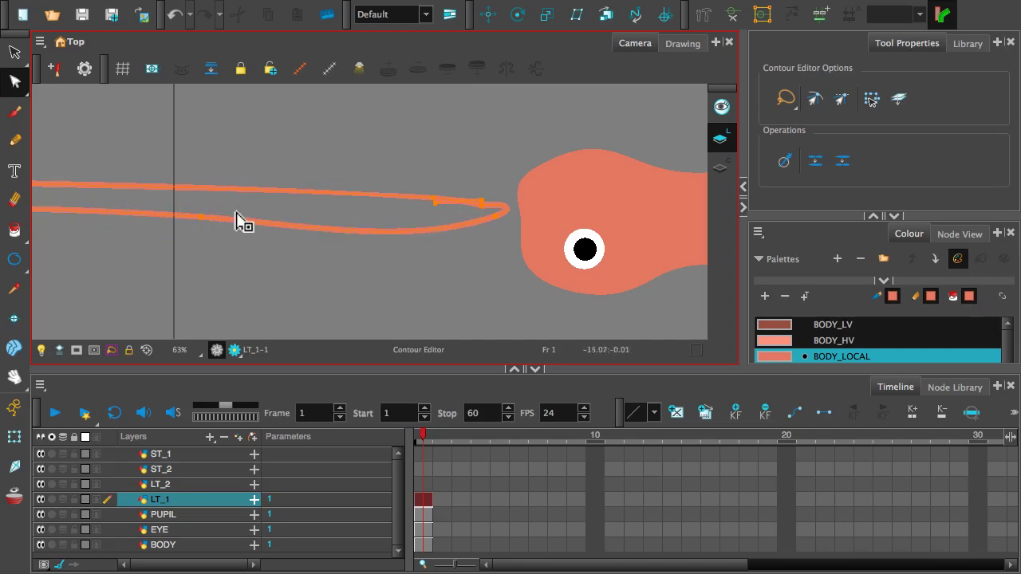
pyautogui.moveTo(397, 233)
pyautogui.mouseDown()
pyautogui.moveTo(392, 200)
pyautogui.moveTo(395, 212)
pyautogui.mouseUp()
pyautogui.moveTo(456, 221); pyautogui.dragTo(445, 205)
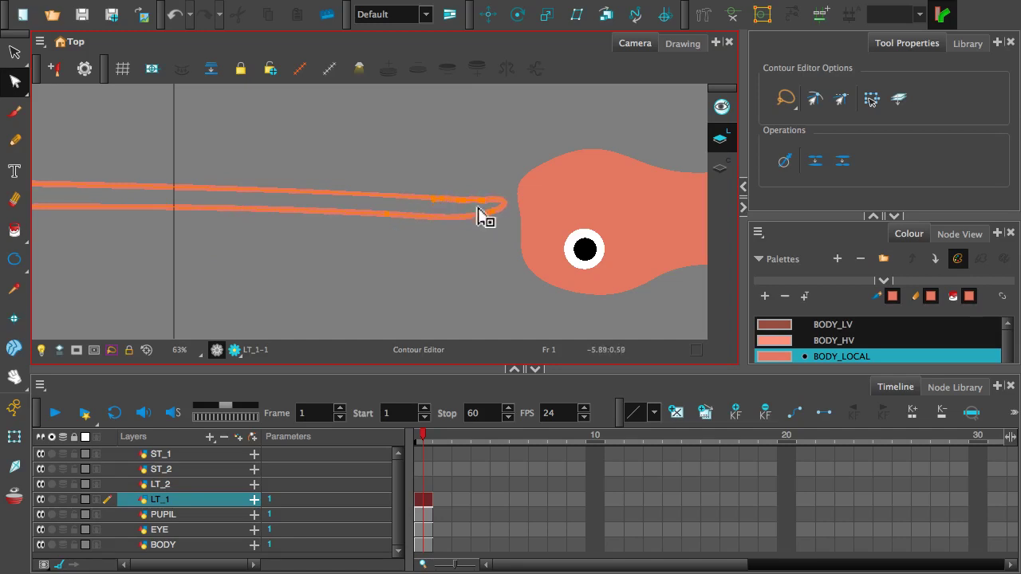
# Step: Straighten the lower edge along the tentacle's outer stretch with the Contour Editor, undoing the attempted reshaping of the upper edge near the far tip
pyautogui.moveTo(226, 227)
pyautogui.mouseDown()
pyautogui.moveTo(312, 247)
pyautogui.moveTo(563, 237)
pyautogui.mouseUp()
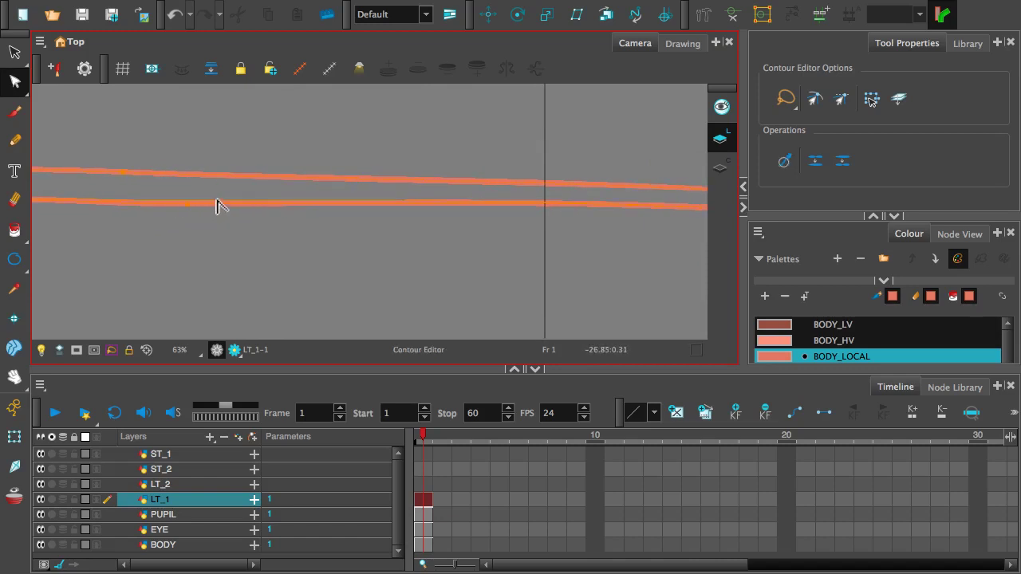
pyautogui.moveTo(217, 201); pyautogui.dragTo(218, 191)
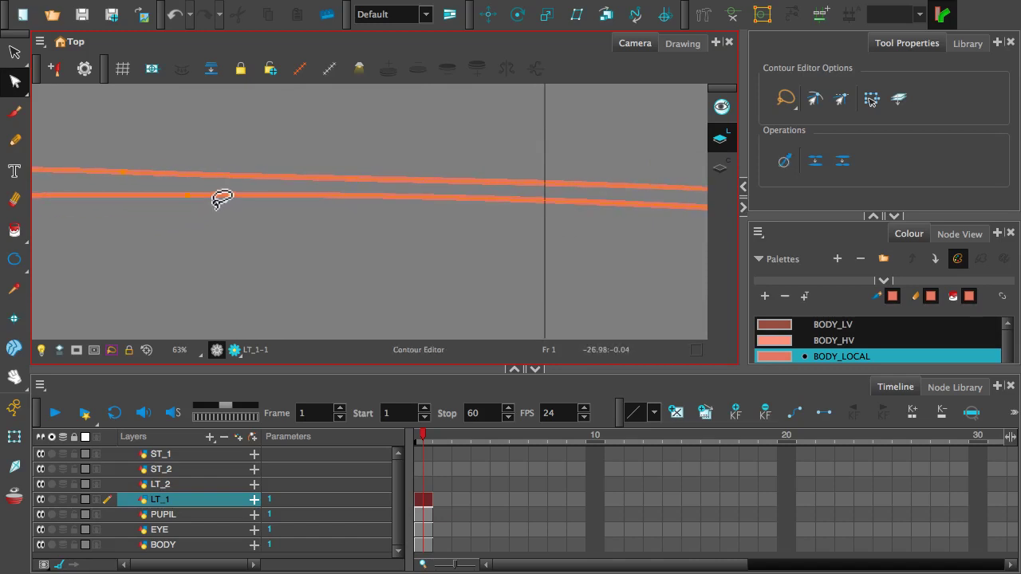
pyautogui.scroll(-3, 215, 199)
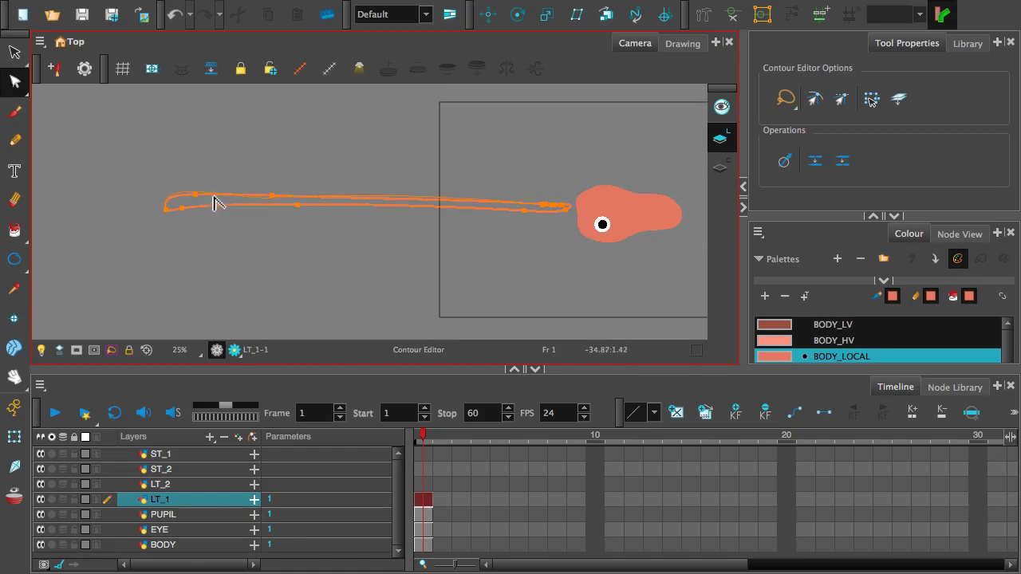
pyautogui.moveTo(219, 202); pyautogui.dragTo(188, 199)
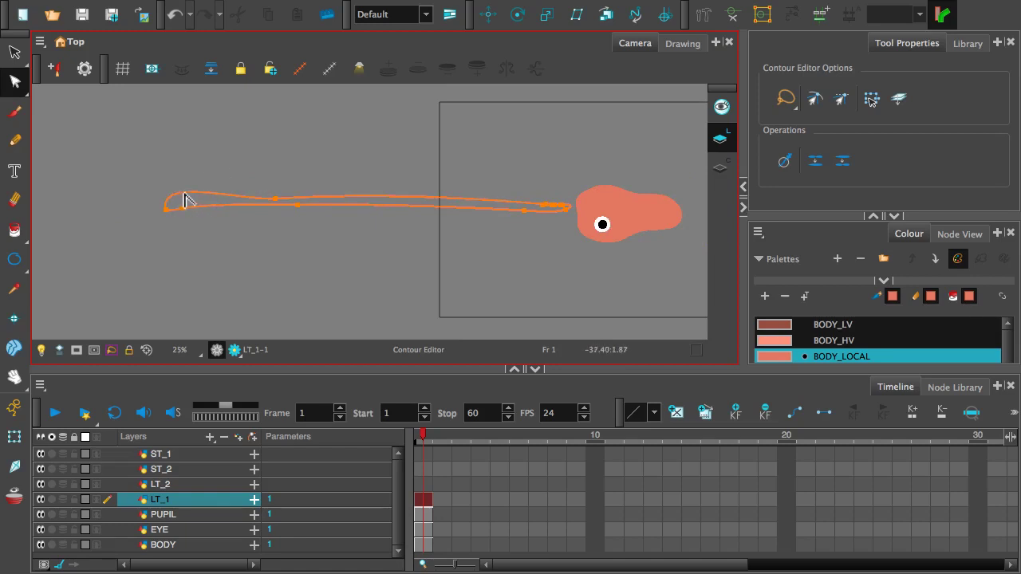
pyautogui.click(226, 213)
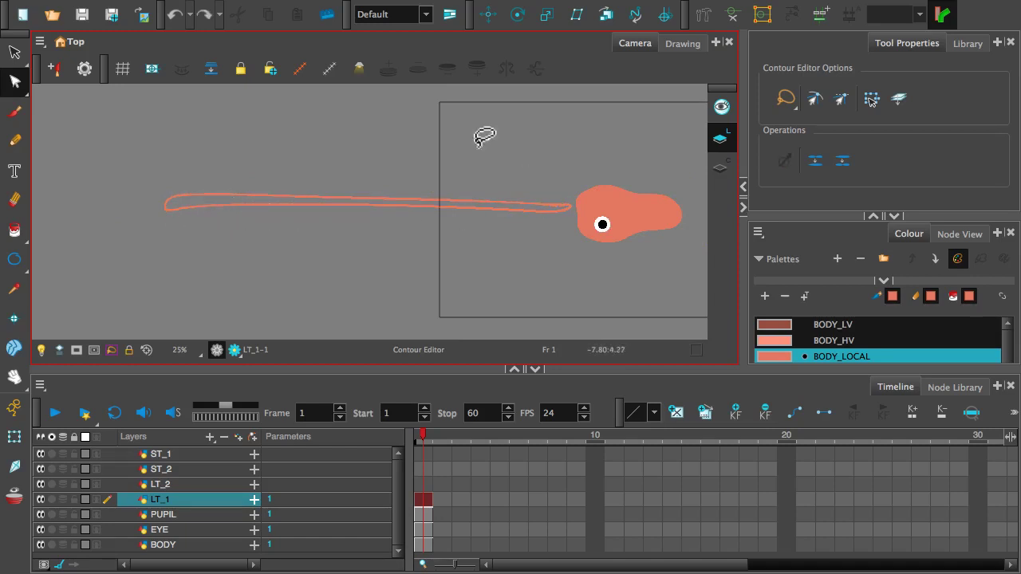
# Step: Fill the tentacle outline with BODY_LOCAL on the Line Art of LT_1 using the Paint tool
pyautogui.click(12, 144)
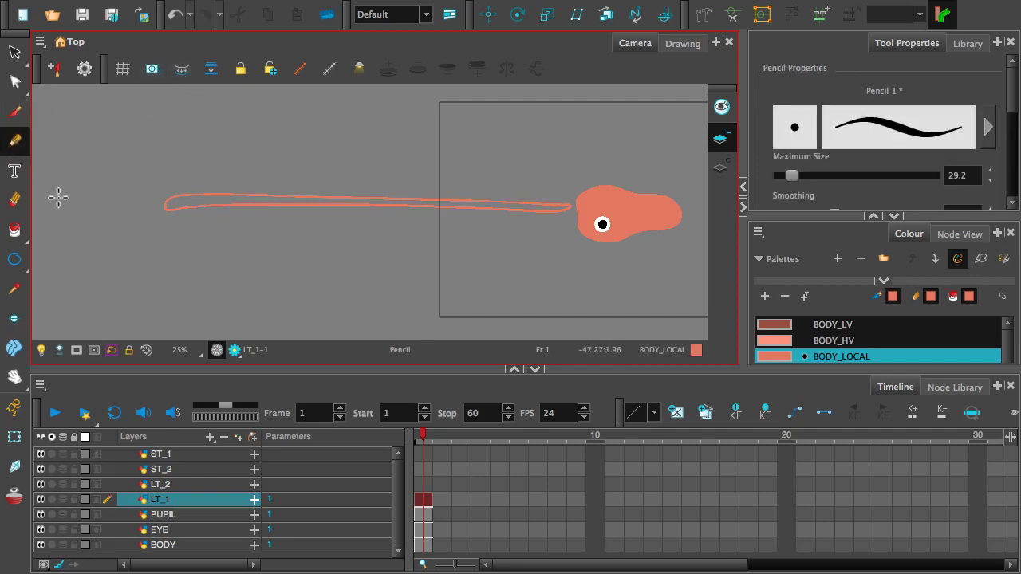
pyautogui.click(14, 230)
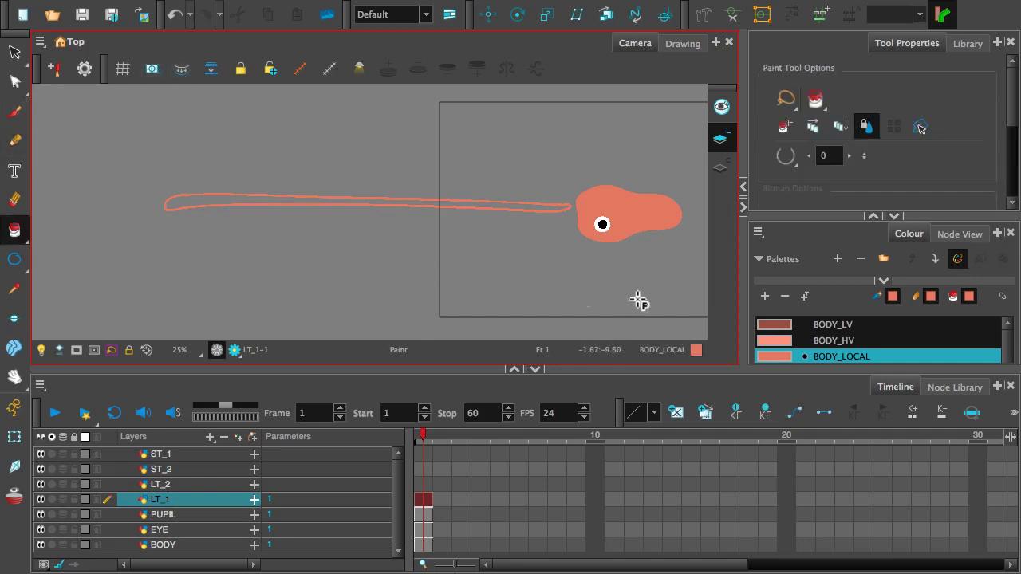
pyautogui.click(540, 208)
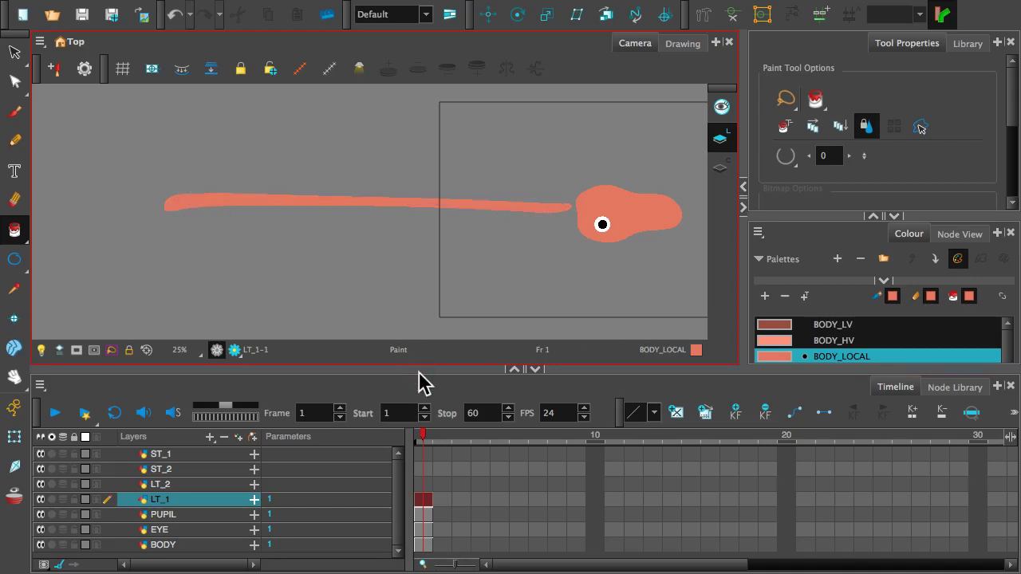
pyautogui.click(457, 483)
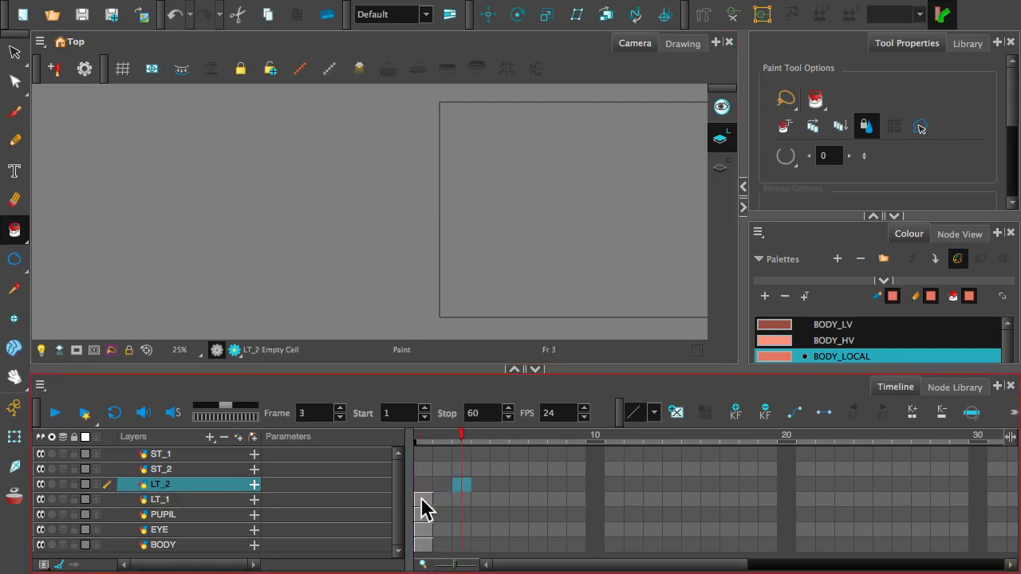
pyautogui.click(422, 500)
pyautogui.rightClick(422, 500)
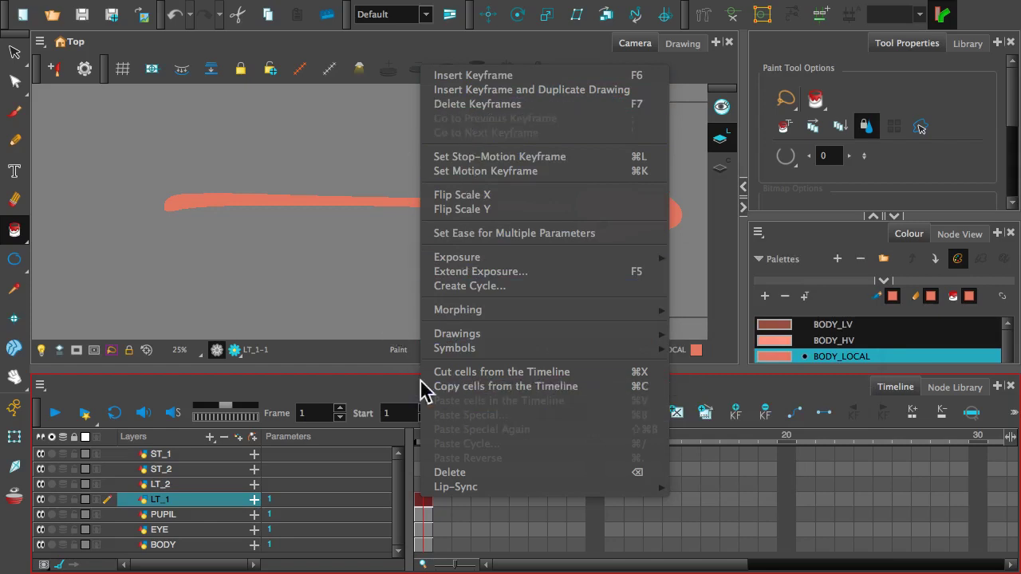
pyautogui.click(496, 506)
pyautogui.click(461, 501)
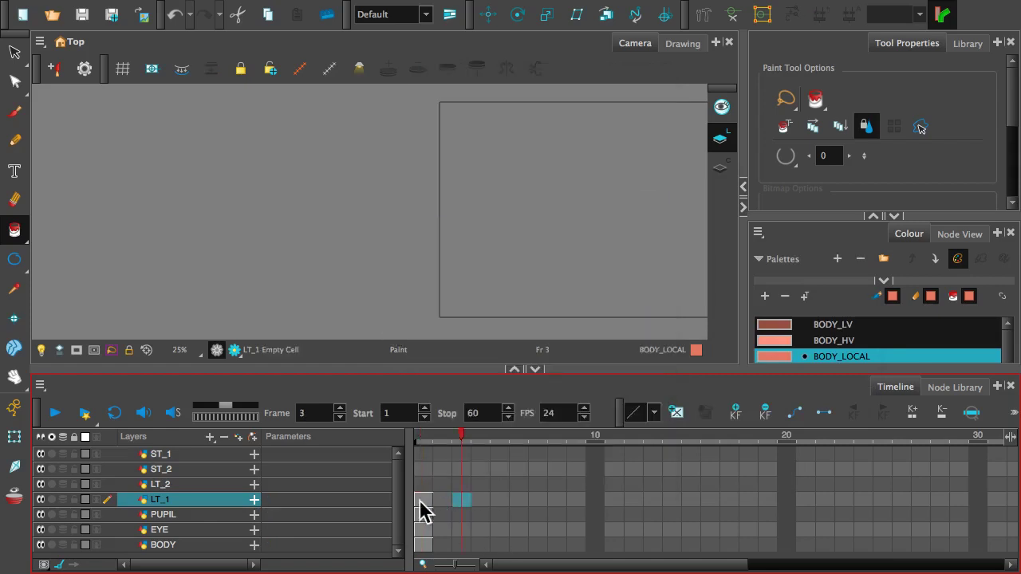
# Step: Copy the LT_1 tentacle to frame 1 of LT_2 and move both tentacles against the body's wide end, with LT_1 above LT_2
pyautogui.click(422, 501)
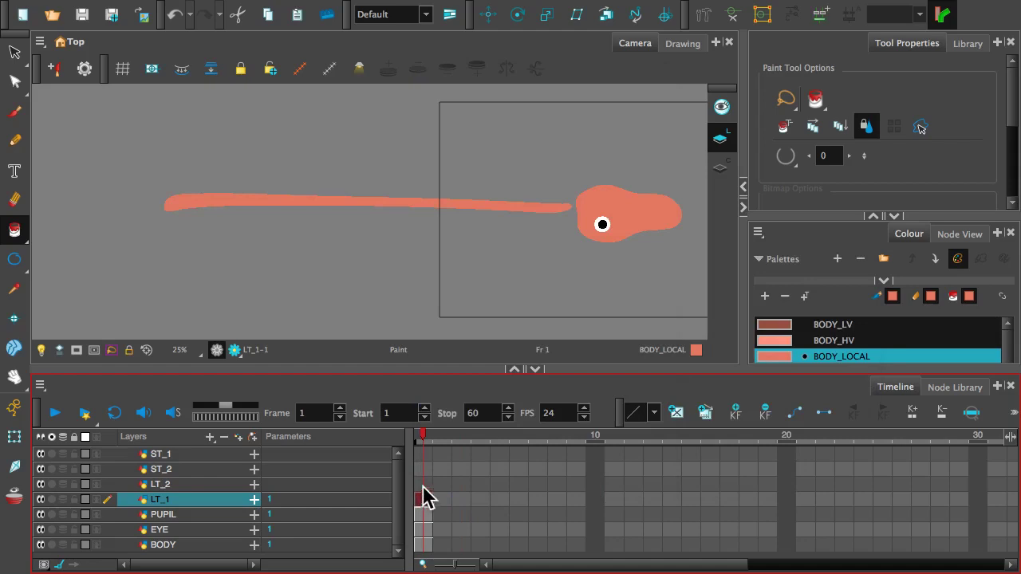
pyautogui.click(424, 482)
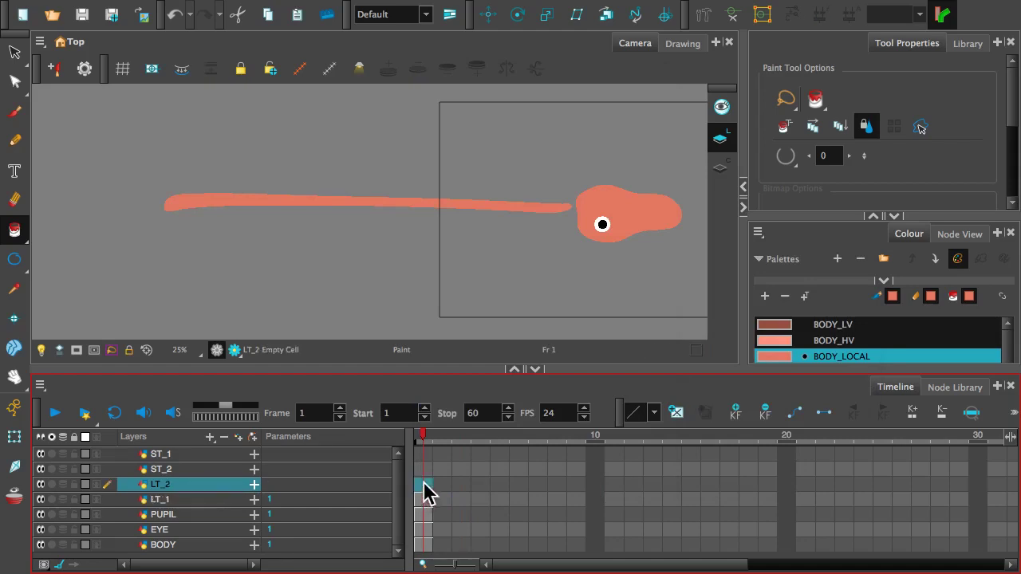
pyautogui.click(53, 67)
pyautogui.click(489, 18)
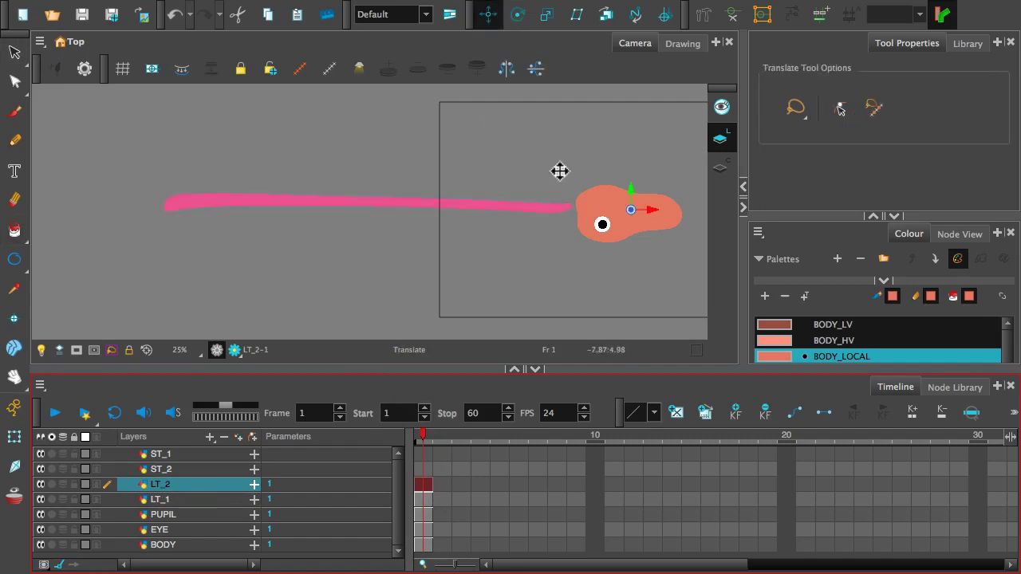
pyautogui.moveTo(630, 186)
pyautogui.mouseDown()
pyautogui.moveTo(636, 208)
pyautogui.moveTo(656, 204)
pyautogui.moveTo(586, 228)
pyautogui.mouseUp()
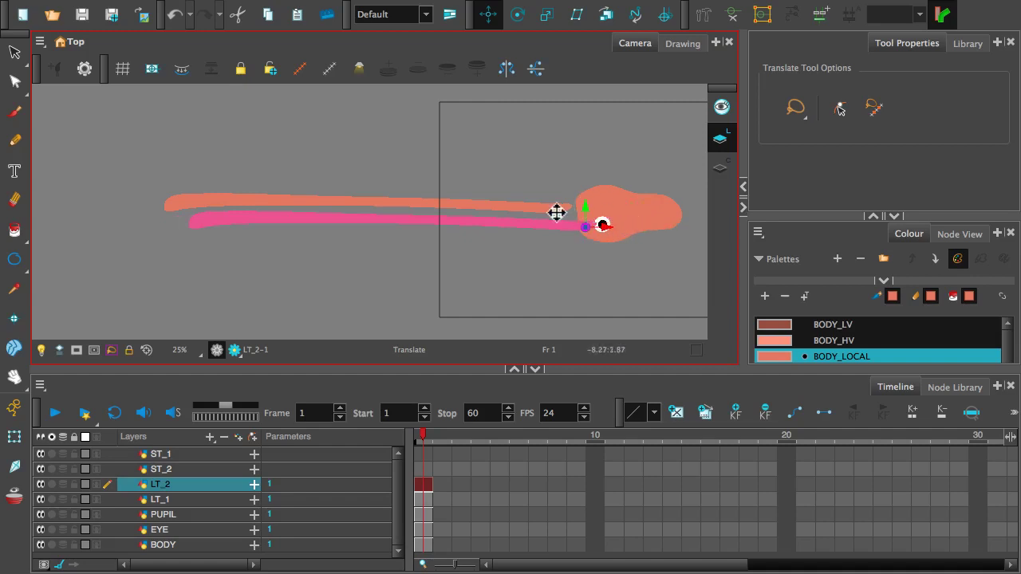
pyautogui.click(416, 499)
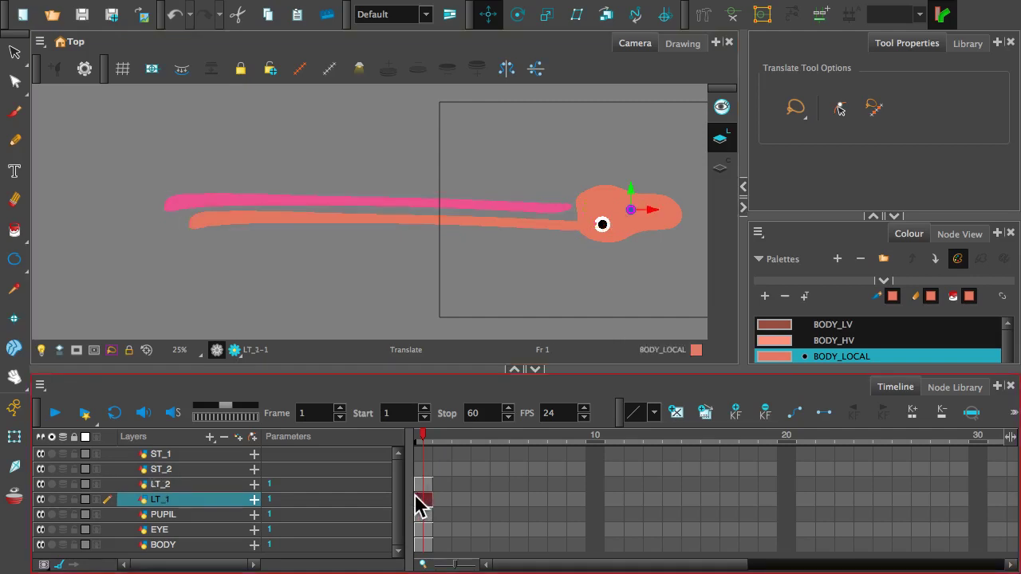
pyautogui.moveTo(627, 209)
pyautogui.mouseDown()
pyautogui.moveTo(594, 204)
pyautogui.moveTo(611, 192)
pyautogui.moveTo(541, 189)
pyautogui.moveTo(600, 201)
pyautogui.mouseUp()
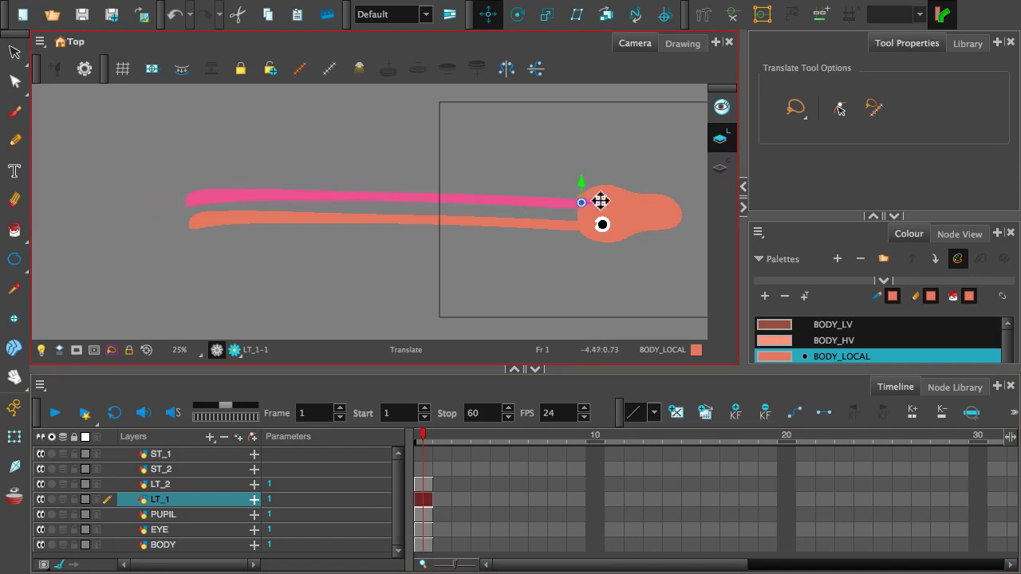
# Step: Flip the LT_1 tentacle vertically with the Transform tool, leaving it below the LT_2 tentacle
pyautogui.click(576, 14)
pyautogui.scroll(2, 561, 112)
pyautogui.scroll(-5, 561, 112)
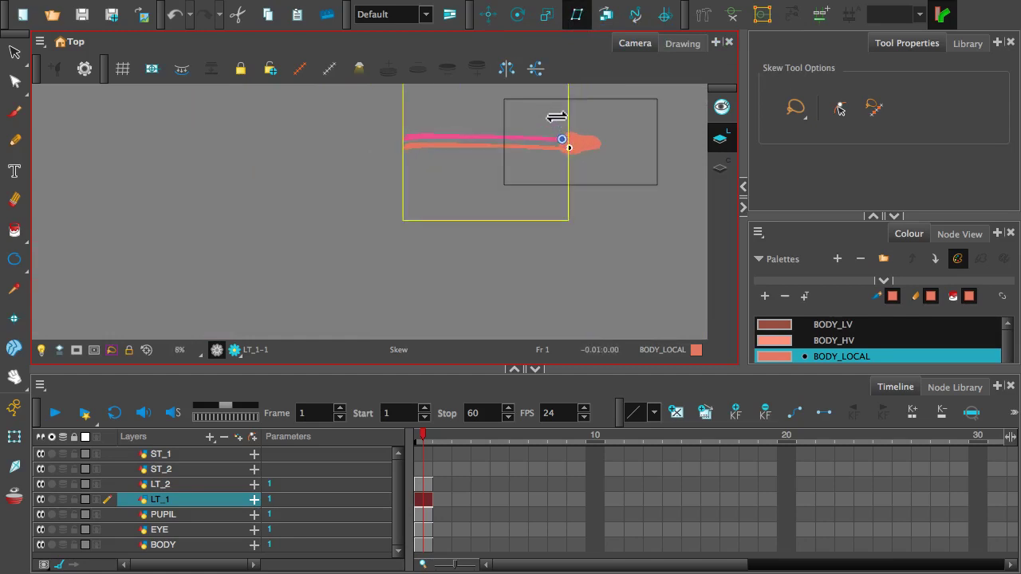
pyautogui.scroll(2, 566, 124)
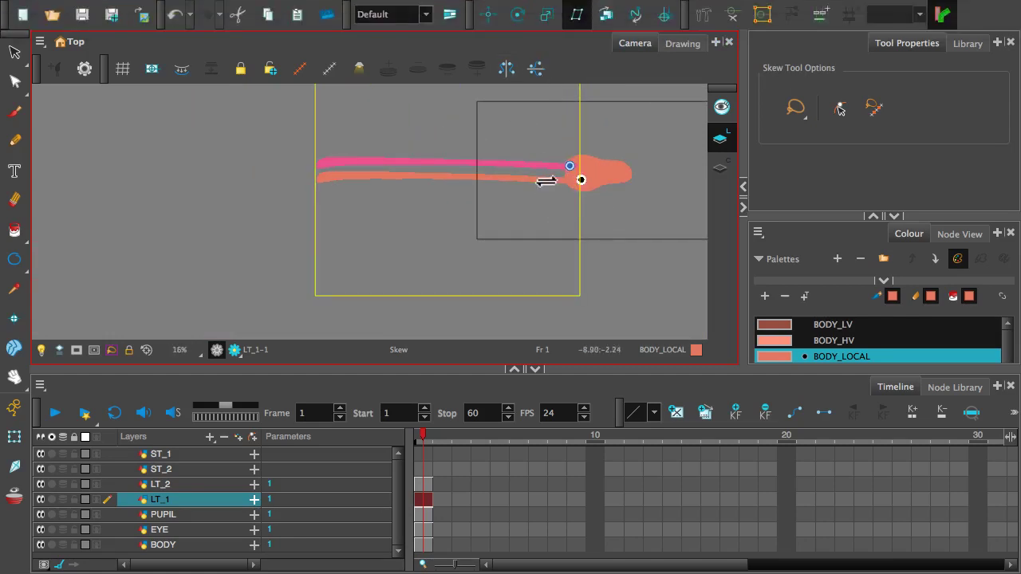
pyautogui.click(14, 436)
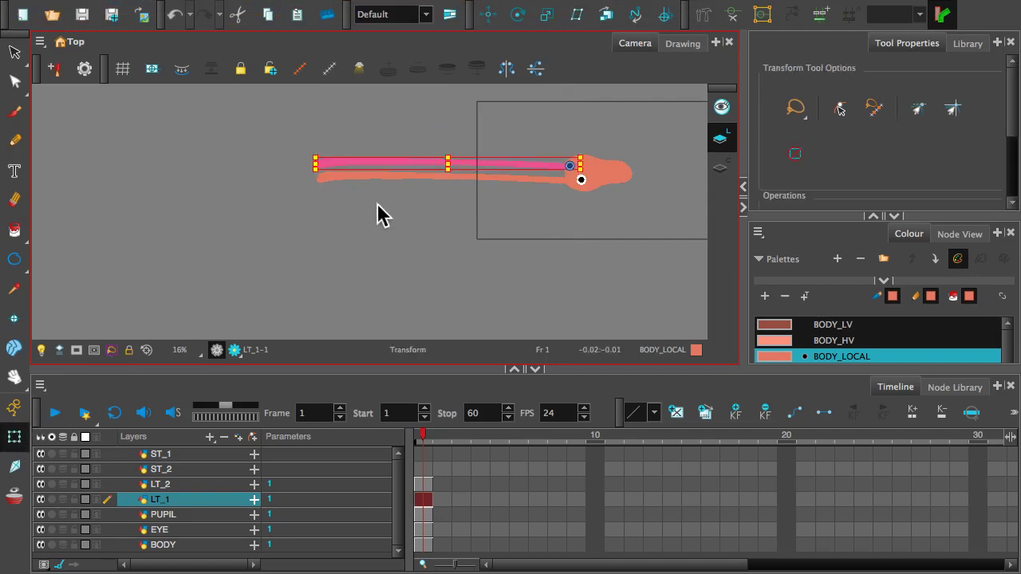
pyautogui.moveTo(450, 154)
pyautogui.mouseDown()
pyautogui.moveTo(447, 226)
pyautogui.moveTo(447, 189)
pyautogui.moveTo(463, 257)
pyautogui.moveTo(456, 248)
pyautogui.mouseUp()
pyautogui.scroll(2, 449, 196)
pyautogui.scroll(2, 450, 200)
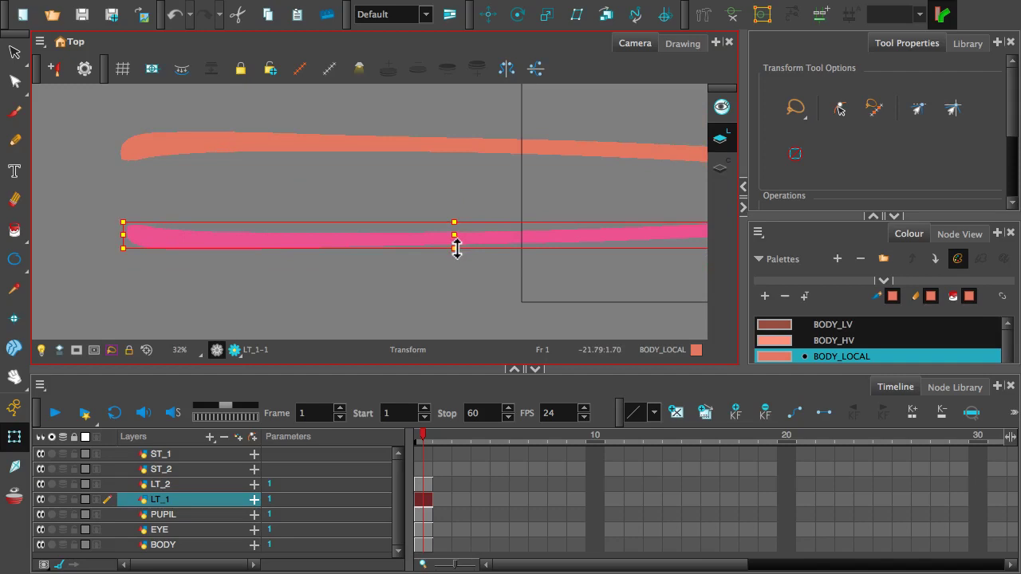
pyautogui.scroll(1, 510, 228)
pyautogui.scroll(-3, 510, 228)
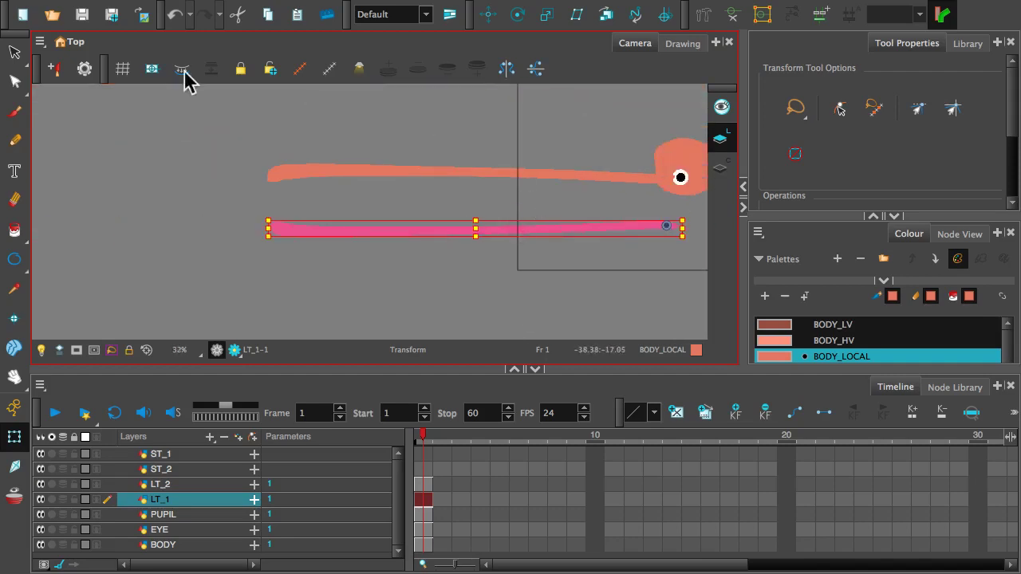
# Step: Move the flipped LT_1 tentacle up to the body's upper part and rotate its far tip upward
pyautogui.click(487, 14)
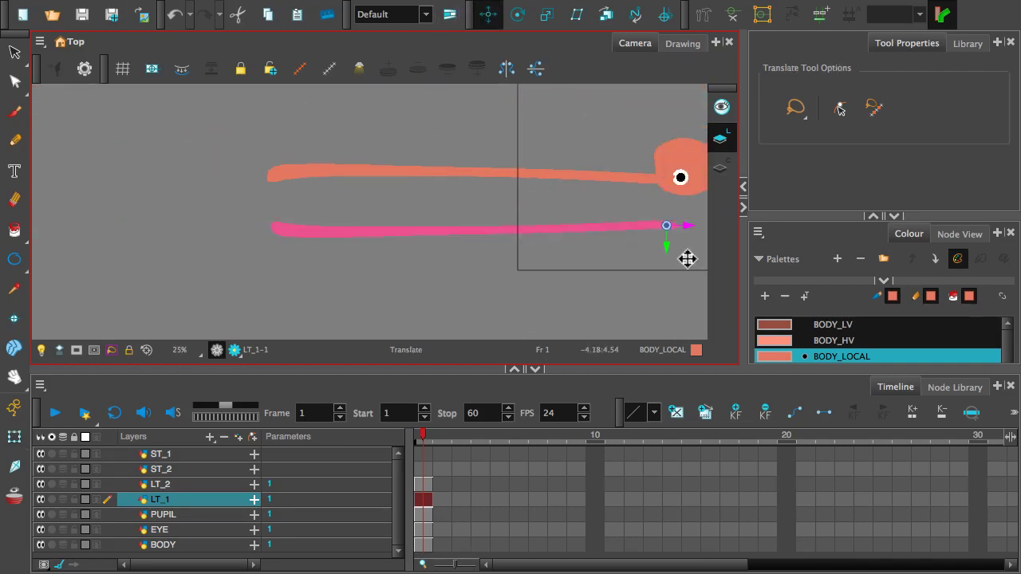
pyautogui.moveTo(667, 247)
pyautogui.mouseDown()
pyautogui.moveTo(657, 160)
pyautogui.moveTo(653, 168)
pyautogui.mouseUp()
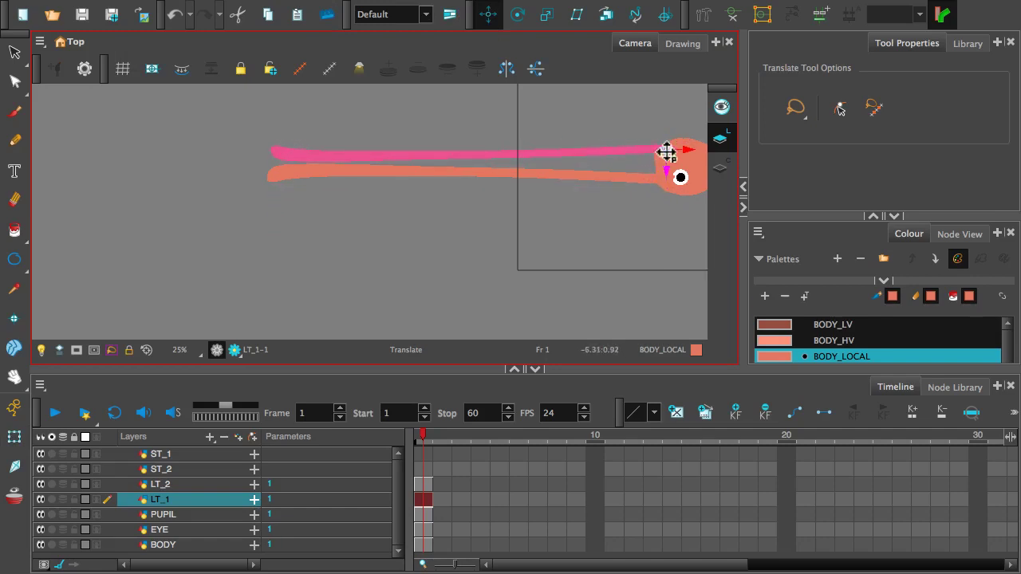
pyautogui.click(516, 14)
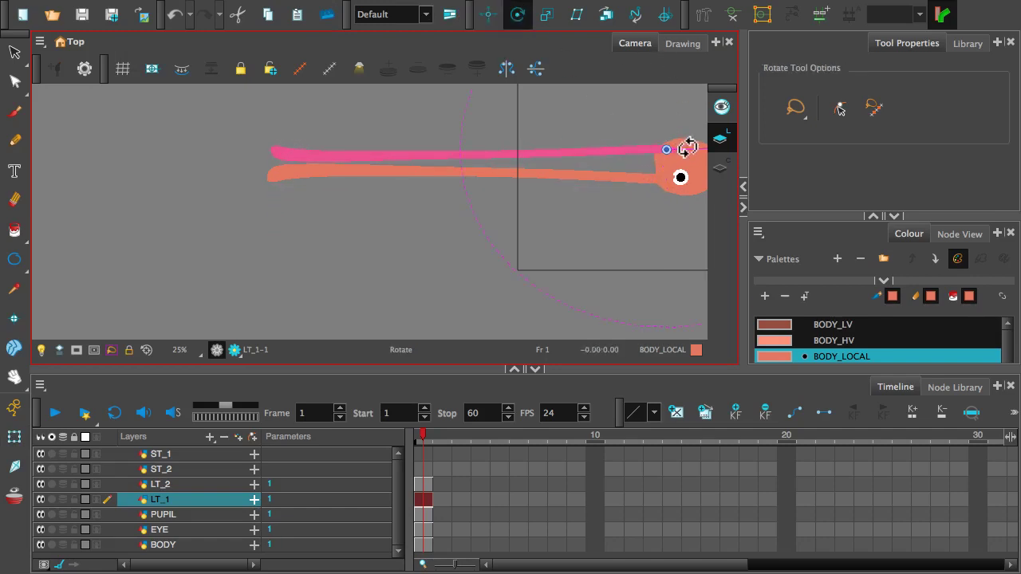
pyautogui.moveTo(688, 147); pyautogui.dragTo(679, 146)
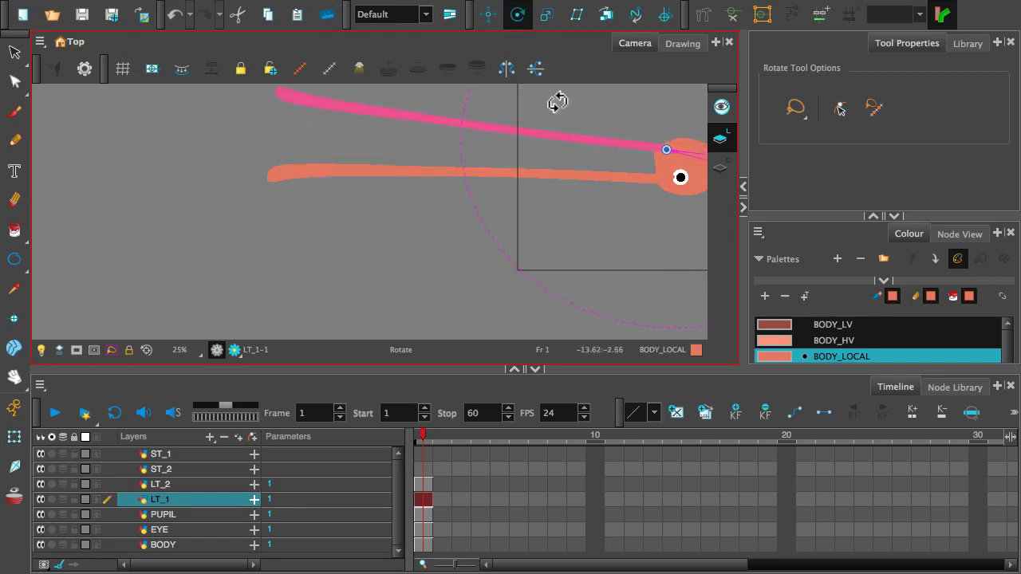
# Step: Lower the LT_1 tentacle on the body and rotate it back to nearly horizontal, overlapping the LT_2 tentacle
pyautogui.click(487, 15)
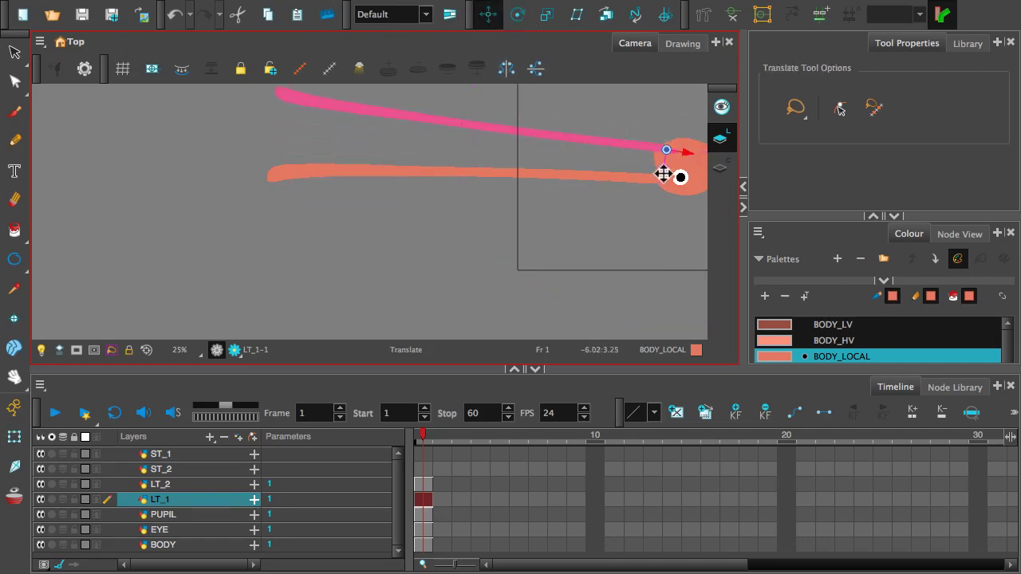
pyautogui.moveTo(663, 174); pyautogui.dragTo(662, 188)
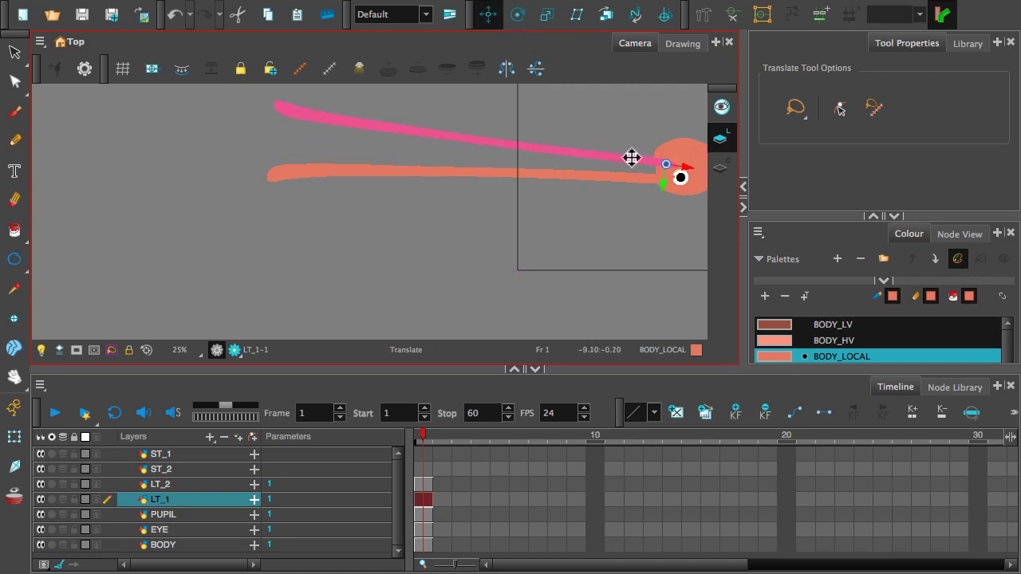
pyautogui.click(517, 15)
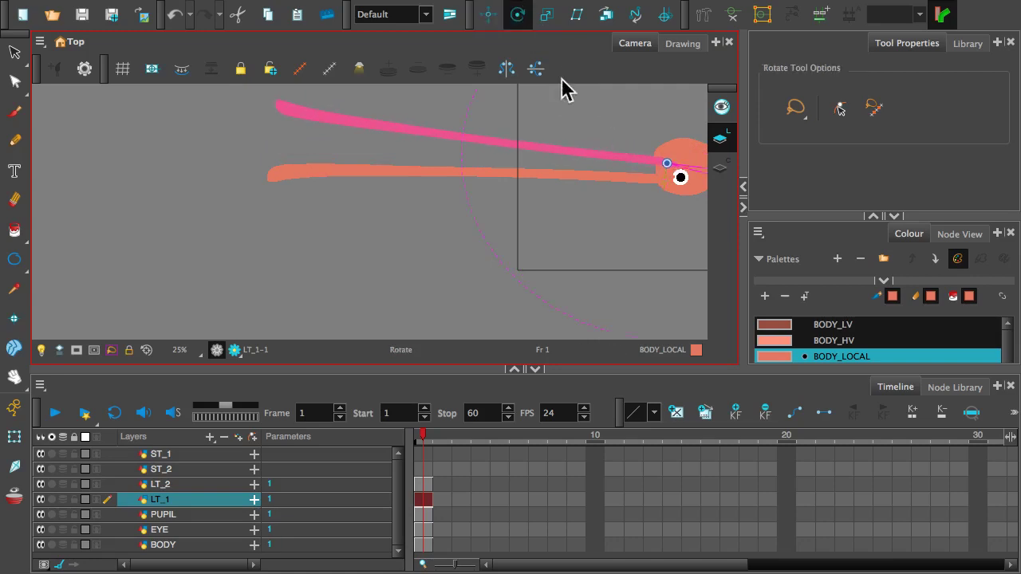
pyautogui.moveTo(698, 166); pyautogui.dragTo(698, 163)
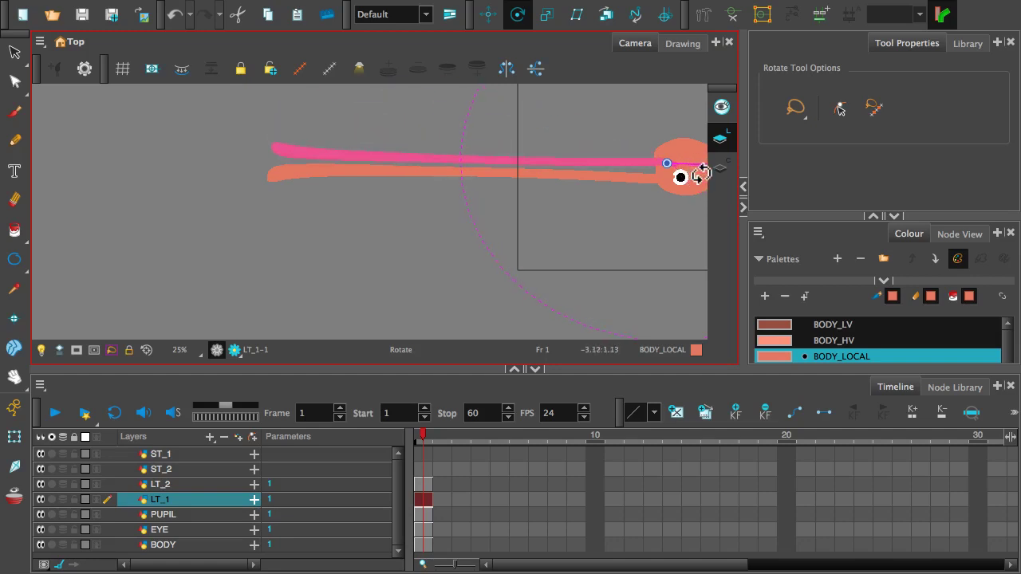
pyautogui.click(488, 15)
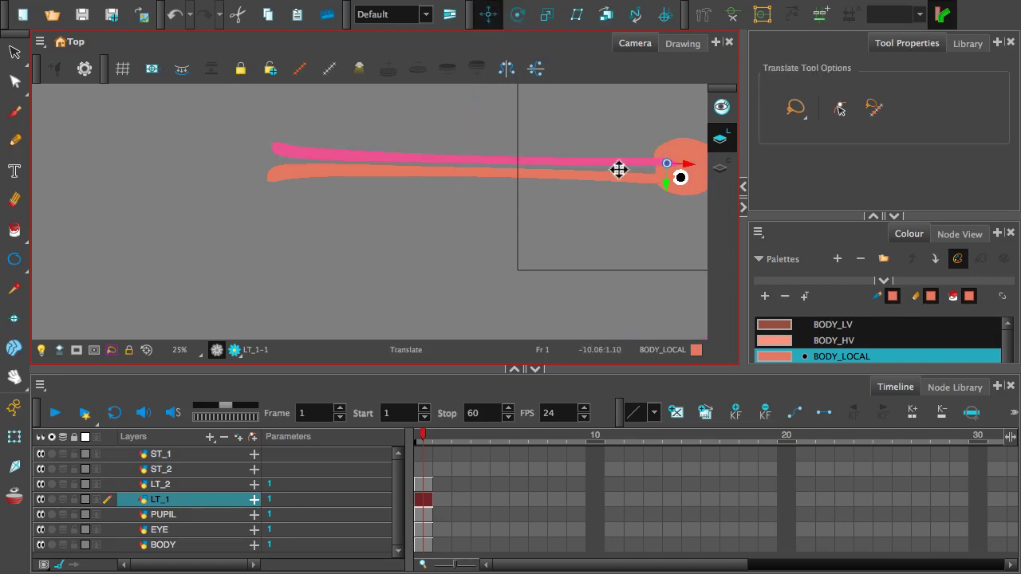
pyautogui.moveTo(616, 160); pyautogui.dragTo(612, 175)
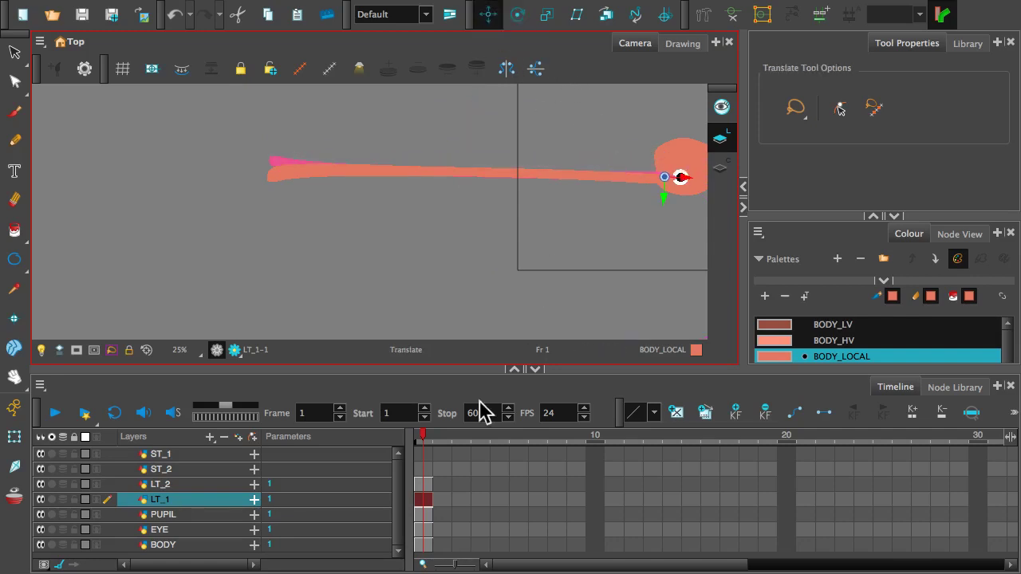
# Step: Move the LT_2 tentacle above the LT_1 tentacle at the body and rotate its far tip slightly upward
pyautogui.click(422, 485)
pyautogui.moveTo(409, 169)
pyautogui.mouseDown()
pyautogui.moveTo(410, 149)
pyautogui.moveTo(400, 152)
pyautogui.mouseUp()
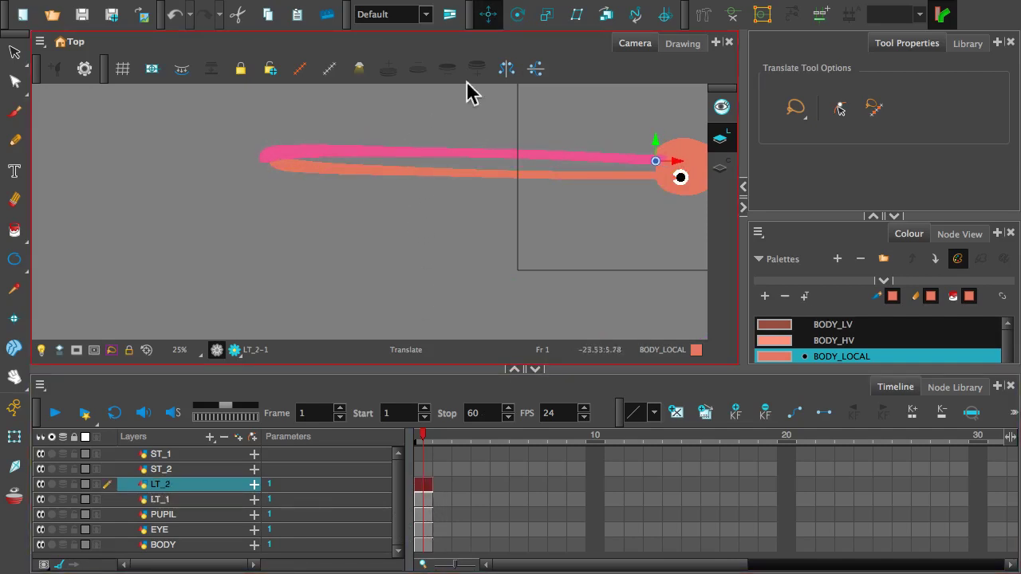
pyautogui.click(518, 15)
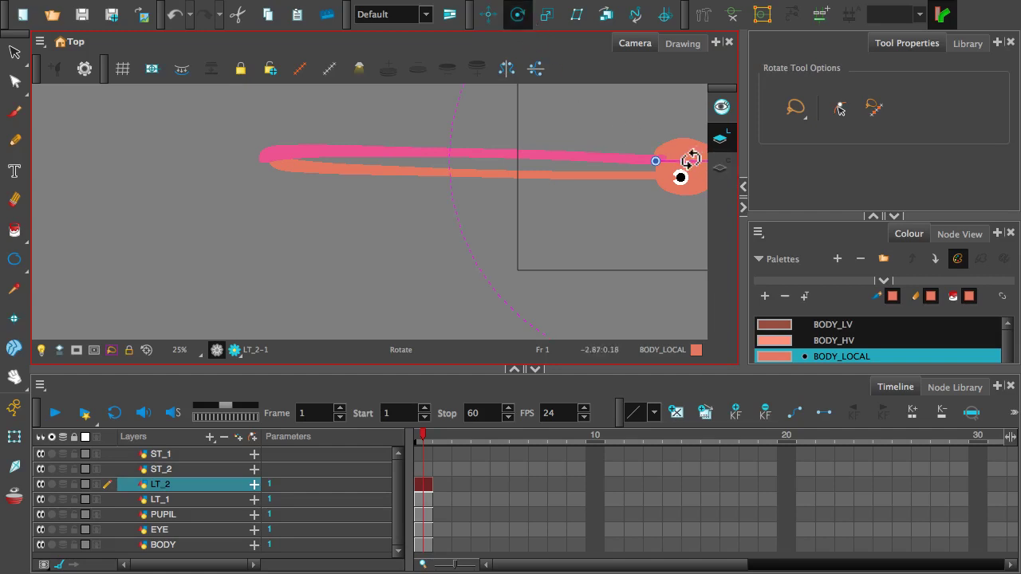
pyautogui.moveTo(691, 161); pyautogui.dragTo(696, 162)
pyautogui.press('2')
pyautogui.scroll(-8, 613, 192)
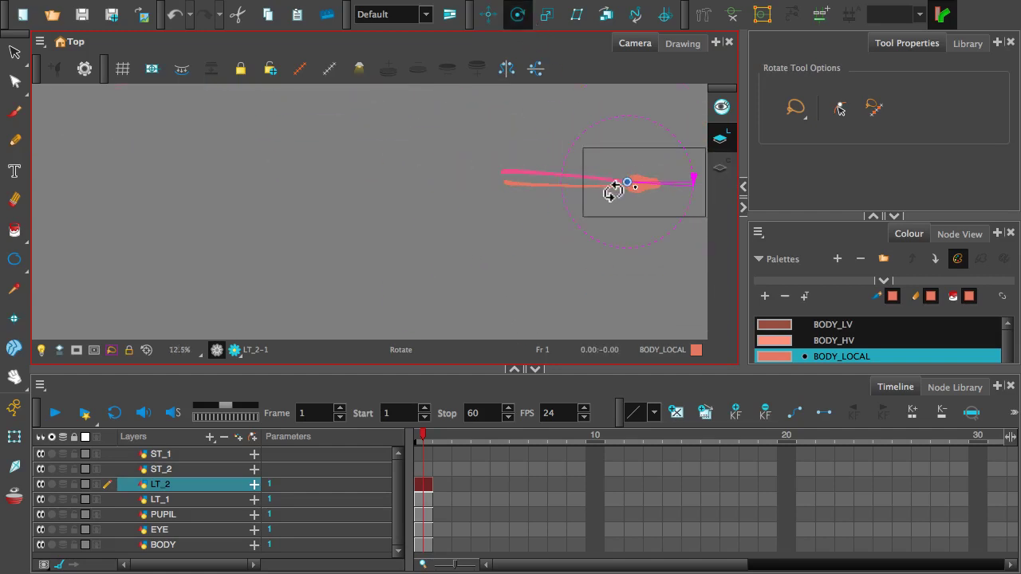
pyautogui.scroll(6, 614, 191)
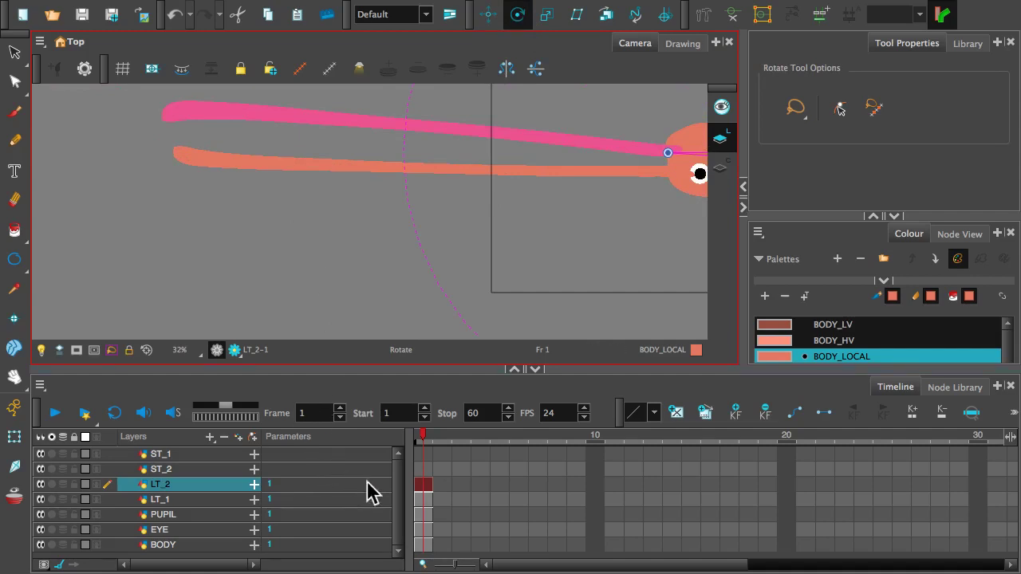
# Step: Draw a shorter, thin closed tentacle outline below the long tentacles on frame 1 of ST_2 with the Pencil tool
pyautogui.click(427, 471)
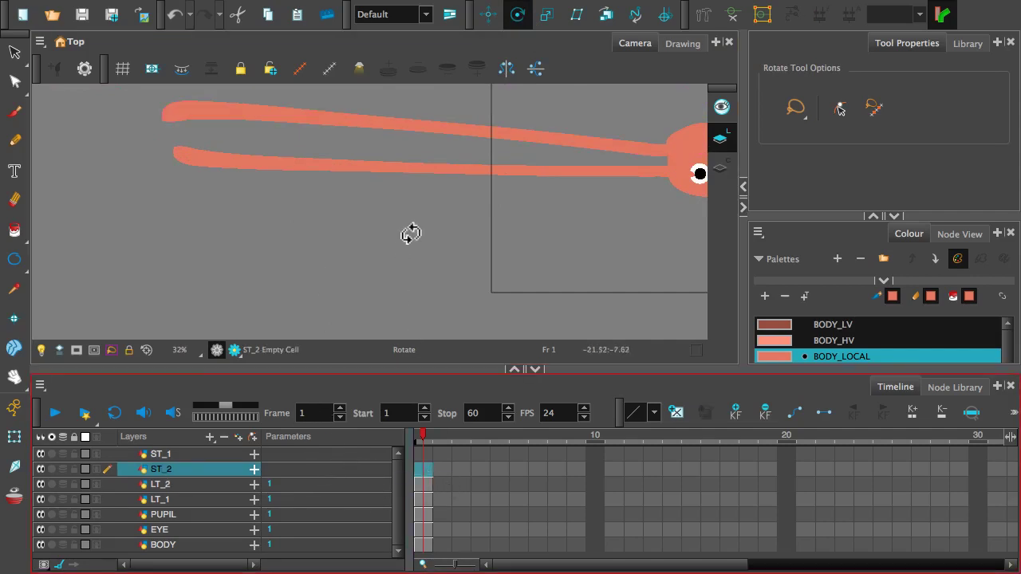
pyautogui.click(14, 140)
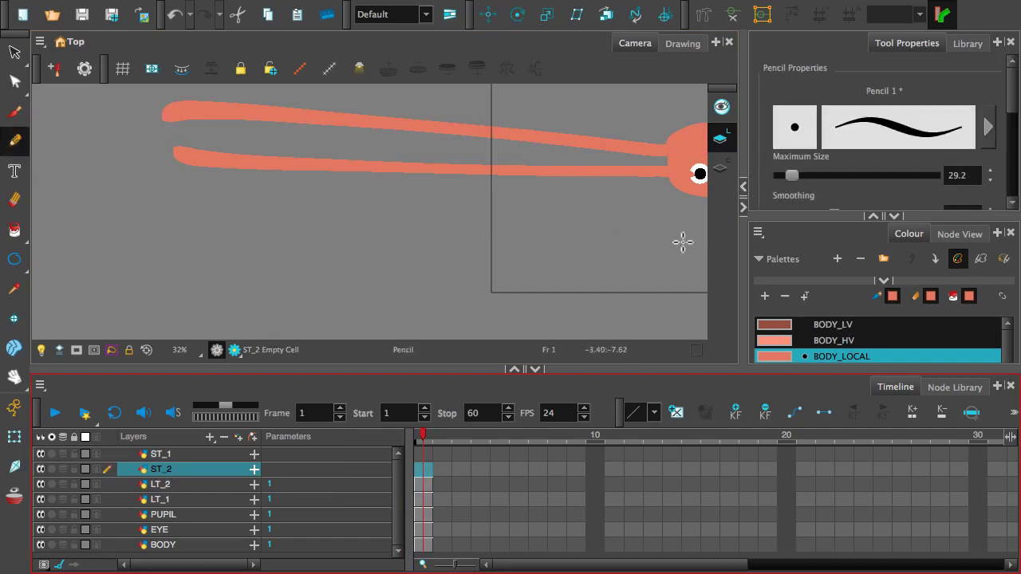
pyautogui.moveTo(570, 227); pyautogui.dragTo(398, 205)
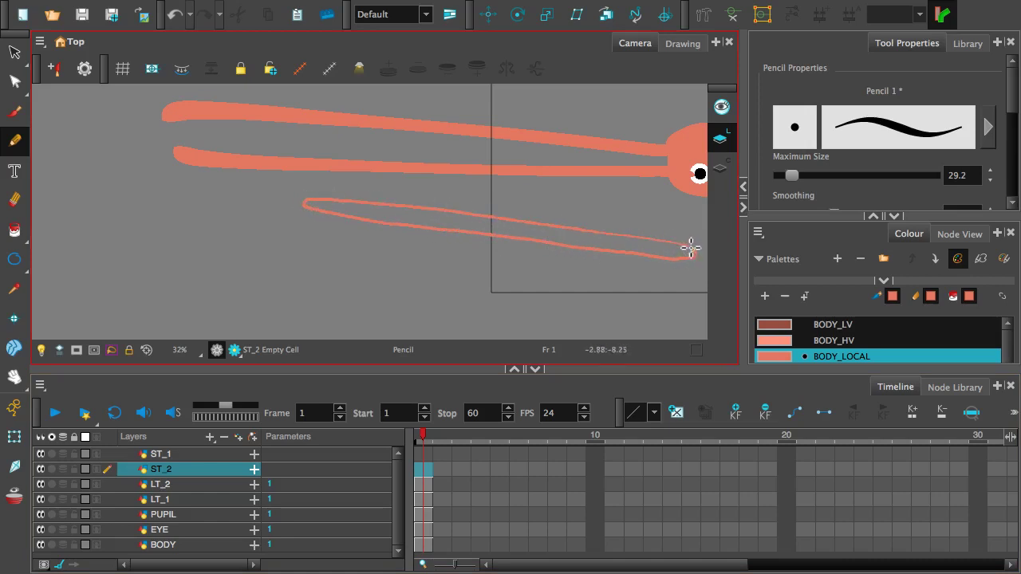
pyautogui.moveTo(679, 244); pyautogui.dragTo(680, 246)
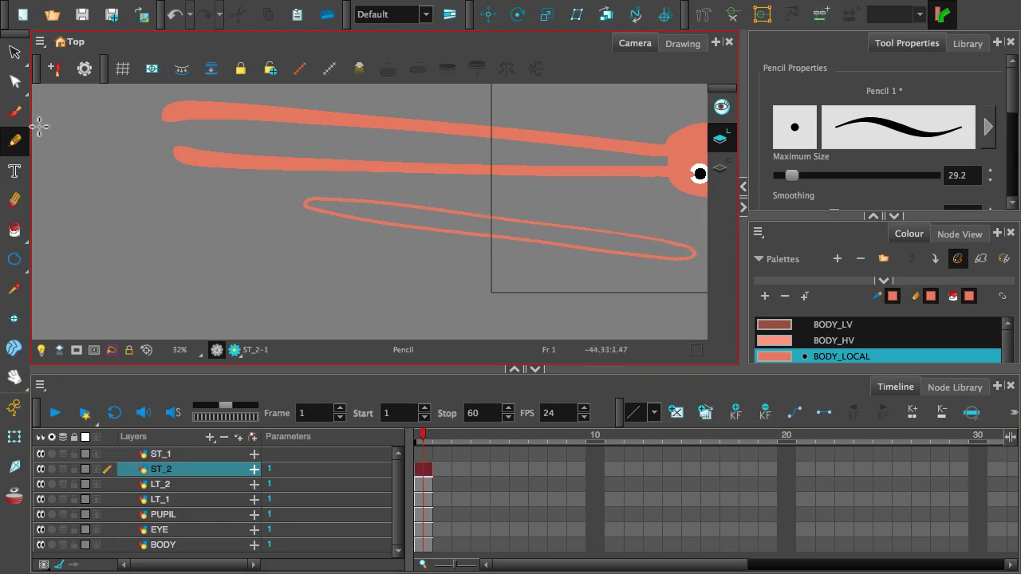
# Step: Slim the ST_2 tentacle outline by pulling its lower edge upward with the Contour Editor
pyautogui.click(14, 81)
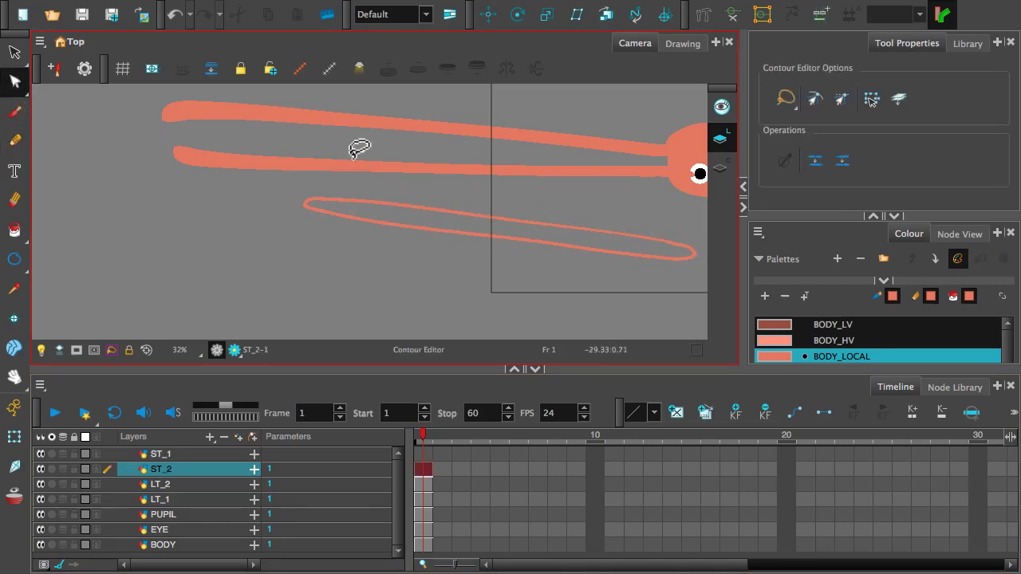
pyautogui.click(523, 241)
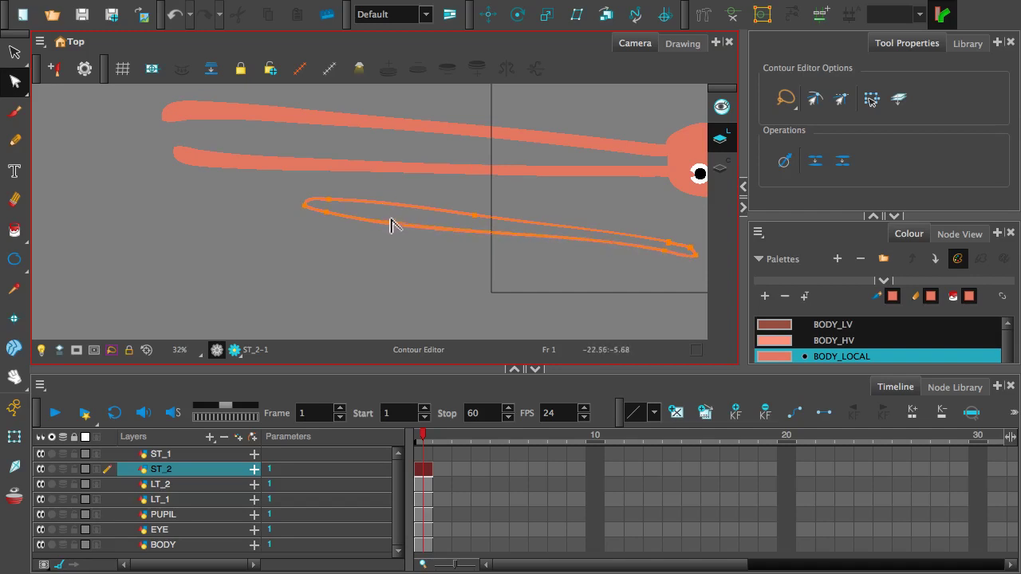
pyautogui.moveTo(391, 224); pyautogui.dragTo(399, 200)
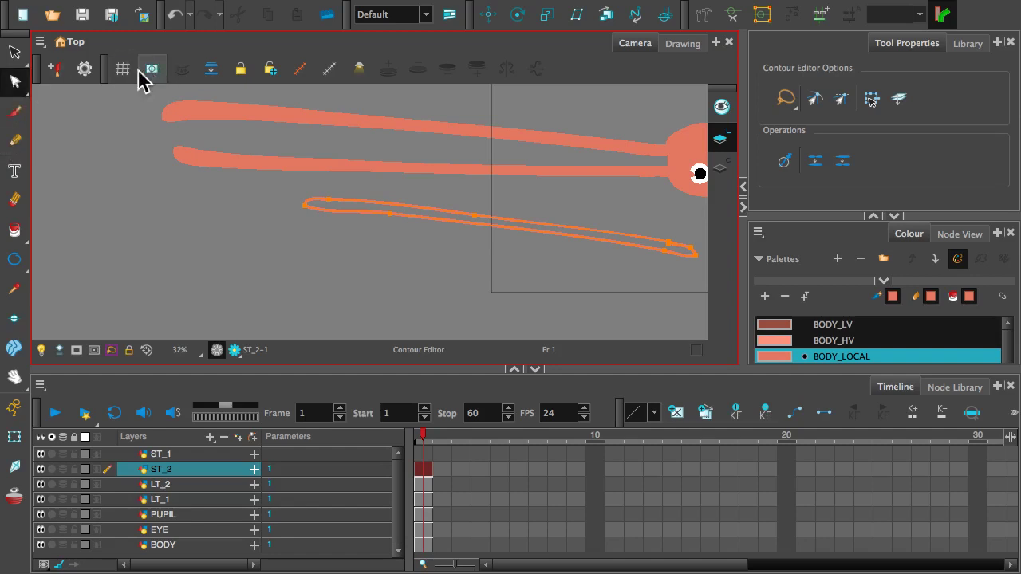
# Step: Create colour art from the ST_2 tentacle's line art and fill its interior with BODY_LOCAL on the Colour Art layer
pyautogui.click(15, 142)
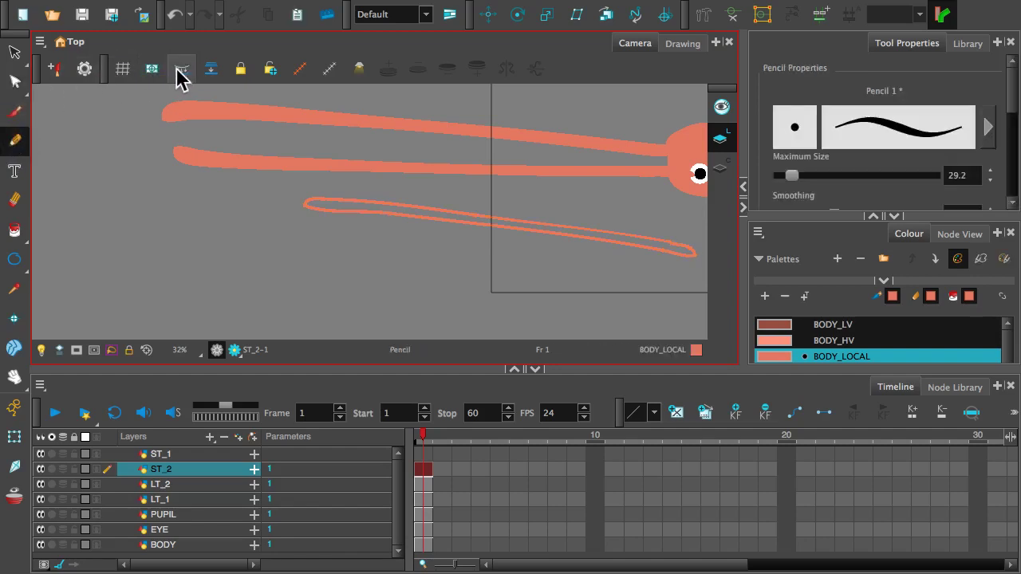
pyautogui.click(721, 168)
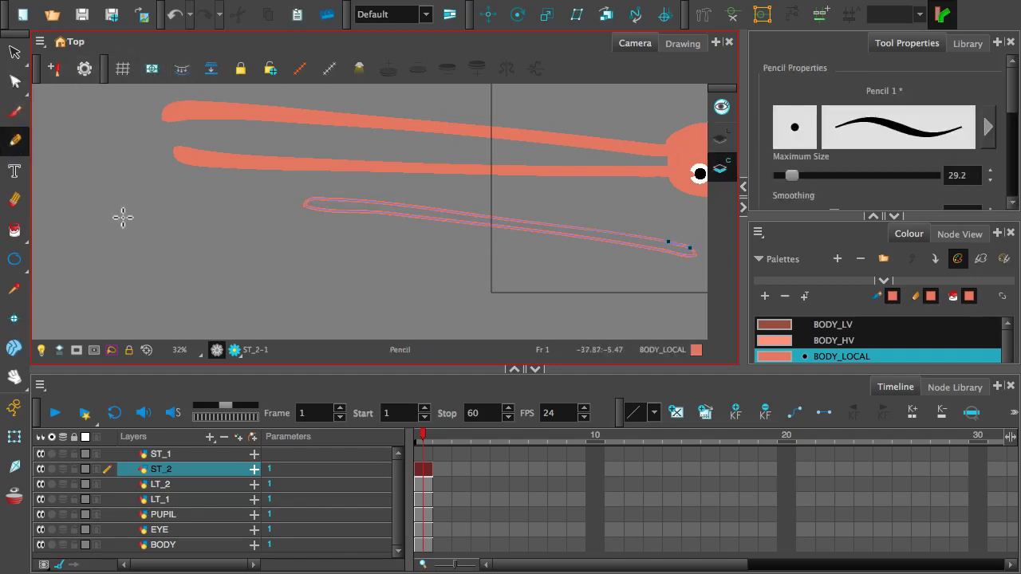
pyautogui.click(13, 231)
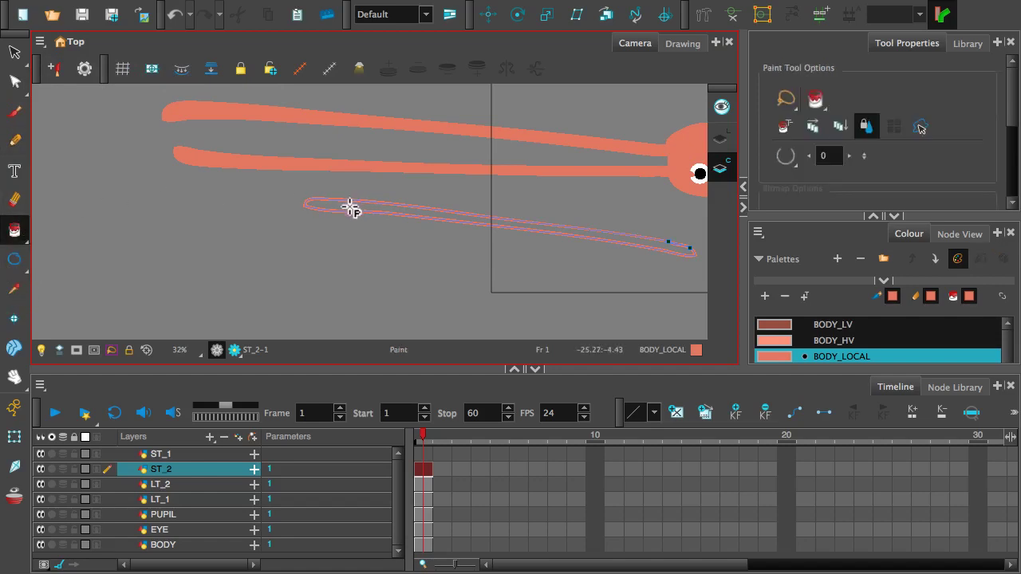
pyautogui.click(350, 208)
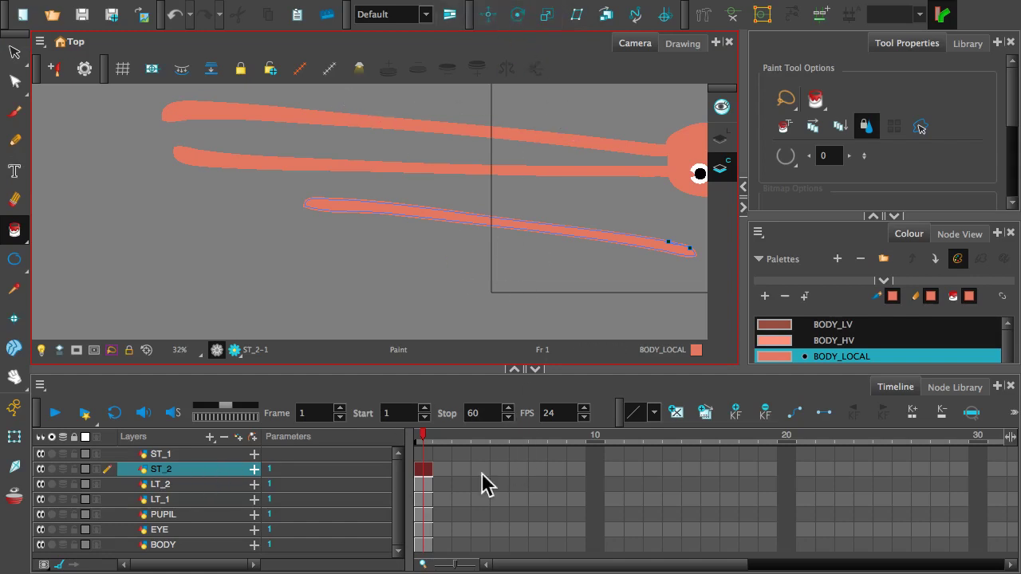
# Step: Copy the ST_2 tentacle drawing on frame 1 into frame 1 of the ST_1 layer
pyautogui.click(430, 469)
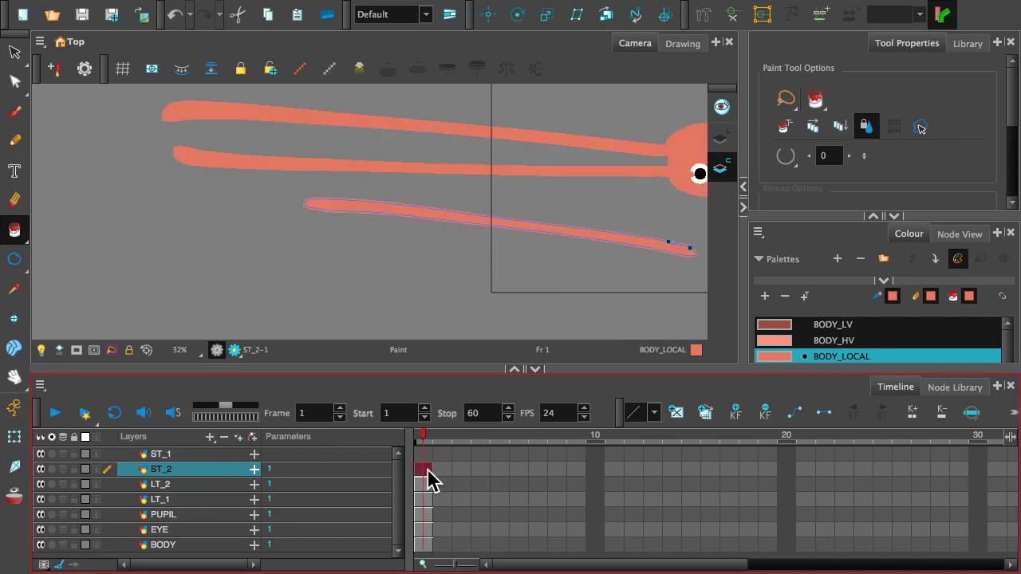
pyautogui.click(427, 455)
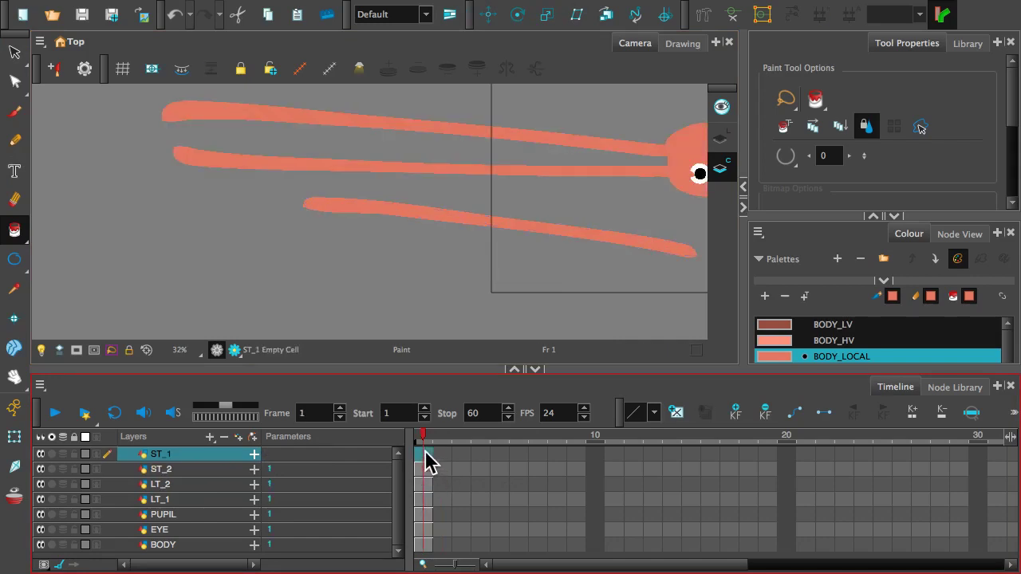
pyautogui.hotkey('ctrl', 'v')
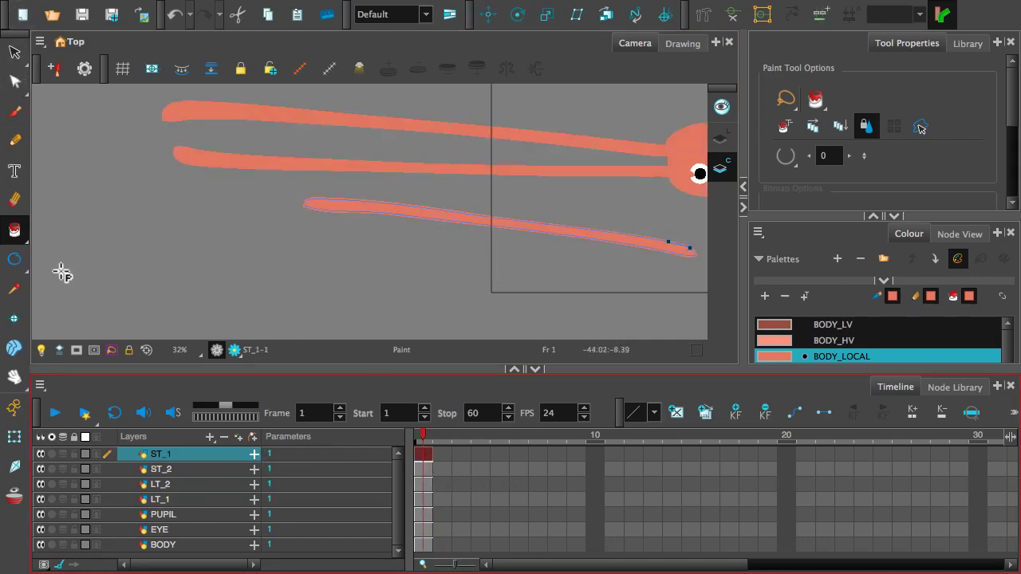
# Step: Attach the ST_1 tentacle to the body above the long tentacles and rotate it slightly upward about a pivot at its body end
pyautogui.click(490, 16)
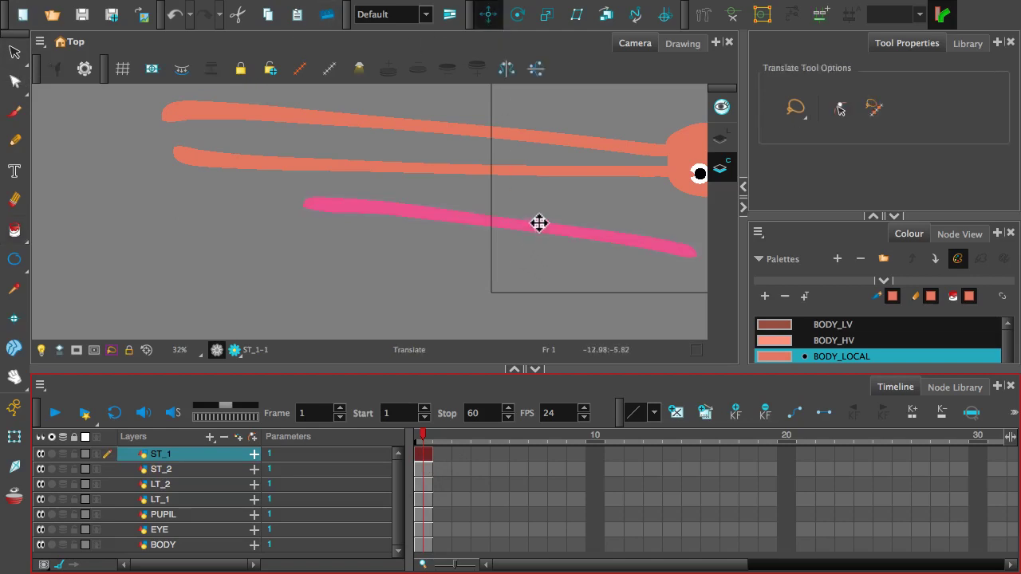
pyautogui.moveTo(539, 227); pyautogui.dragTo(464, 176)
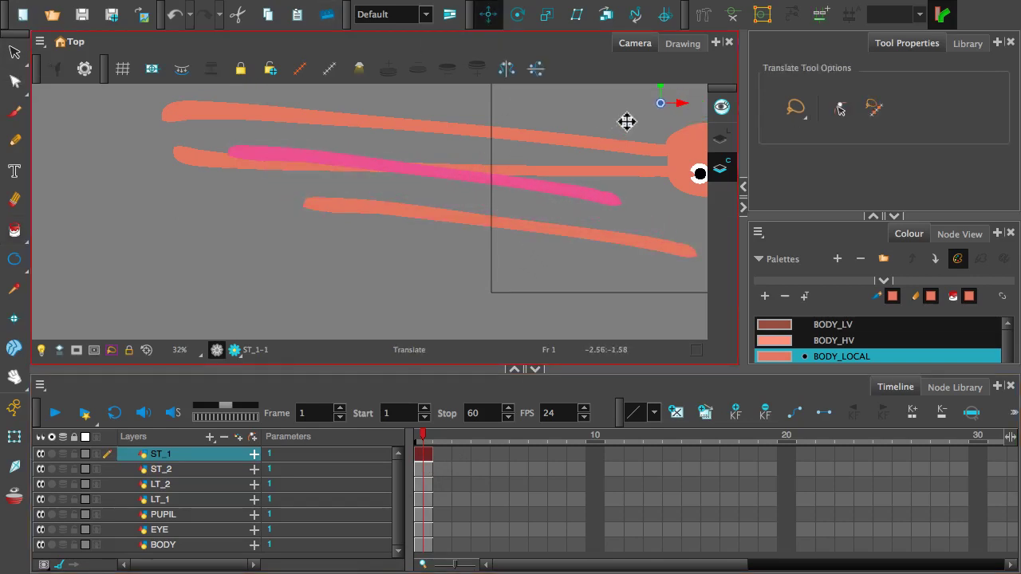
pyautogui.moveTo(659, 100); pyautogui.dragTo(606, 198)
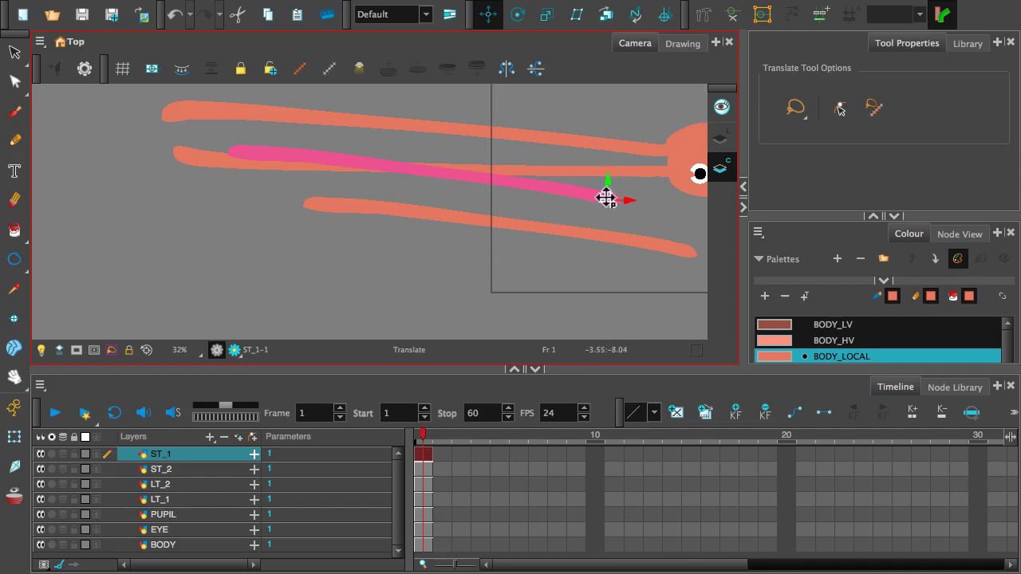
pyautogui.moveTo(545, 184)
pyautogui.mouseDown()
pyautogui.moveTo(606, 146)
pyautogui.moveTo(610, 128)
pyautogui.mouseUp()
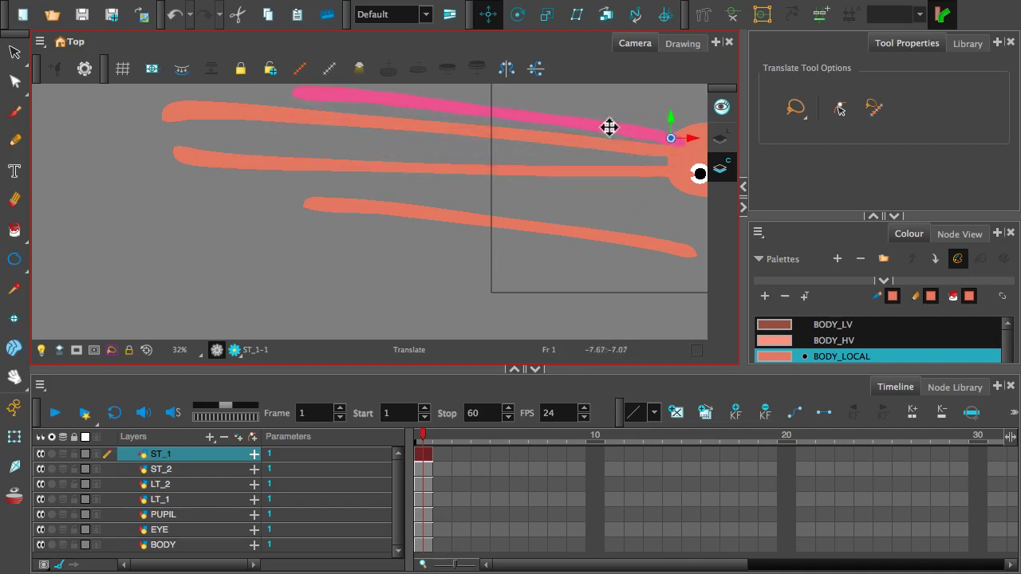
pyautogui.moveTo(609, 128); pyautogui.dragTo(608, 138)
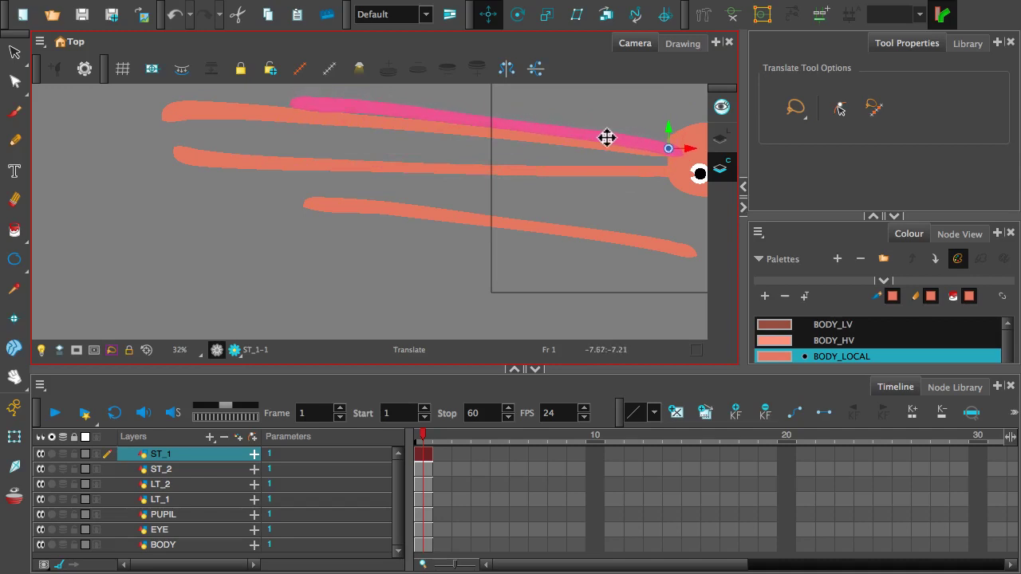
pyautogui.click(518, 16)
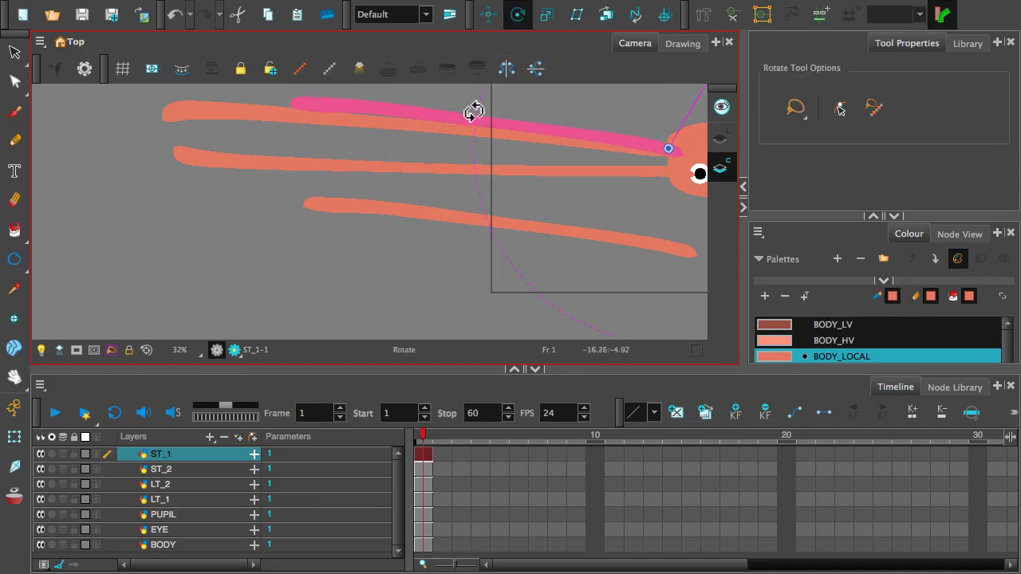
pyautogui.moveTo(479, 120); pyautogui.dragTo(482, 109)
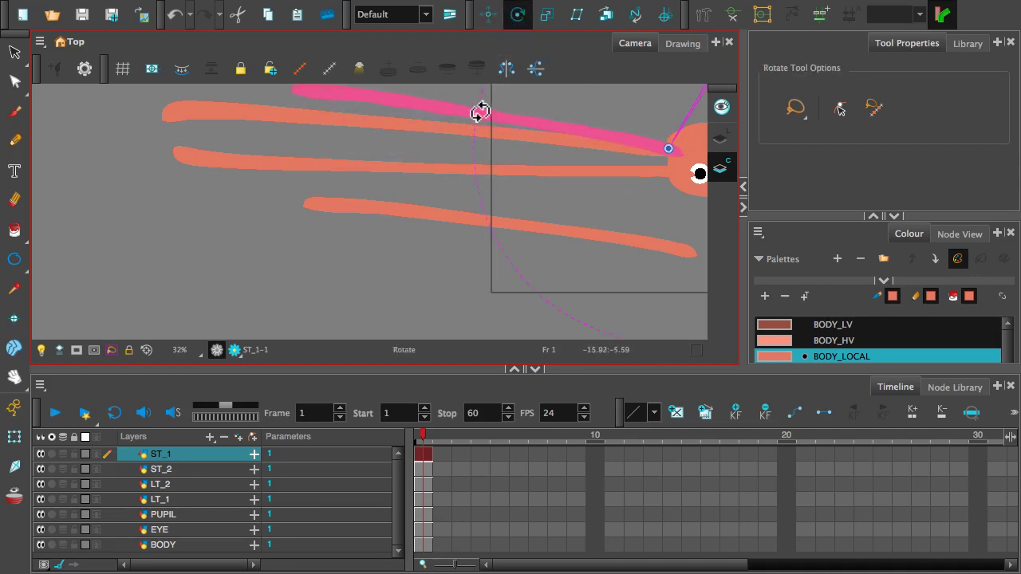
# Step: Move the ST_2 tentacle up so its end overlaps the body near the eye, and place its pivot at that end
pyautogui.click(421, 471)
pyautogui.click(489, 15)
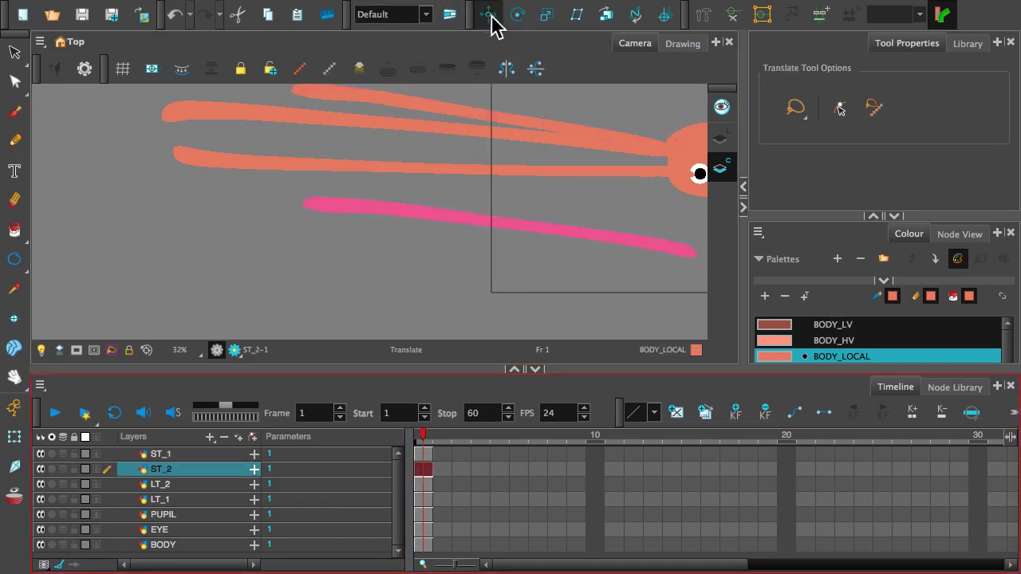
pyautogui.scroll(-2, 557, 164)
pyautogui.click(667, 158)
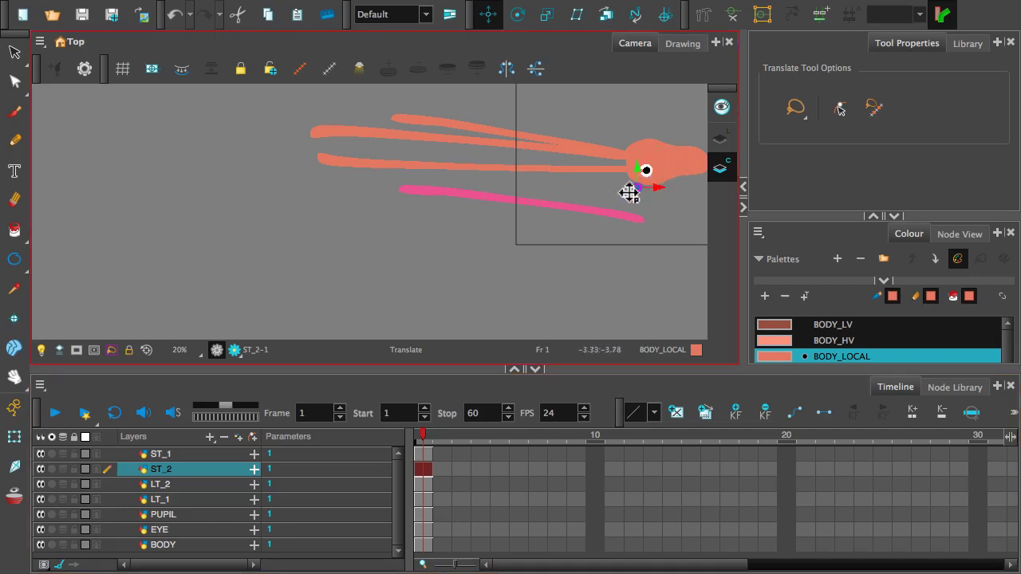
pyautogui.click(593, 205)
pyautogui.moveTo(498, 195)
pyautogui.mouseDown()
pyautogui.moveTo(488, 141)
pyautogui.moveTo(509, 150)
pyautogui.mouseUp()
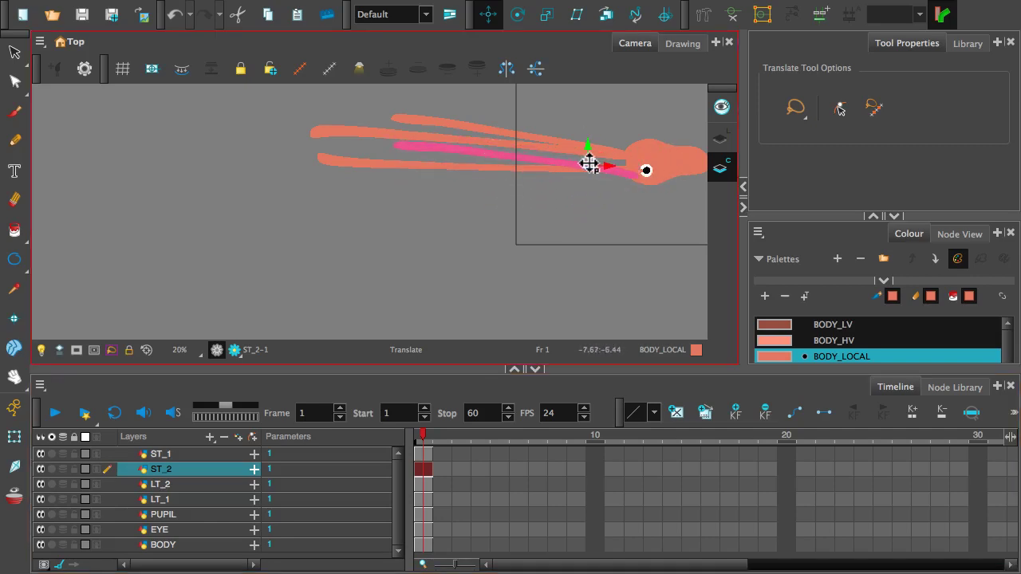
pyautogui.moveTo(588, 165); pyautogui.dragTo(630, 174)
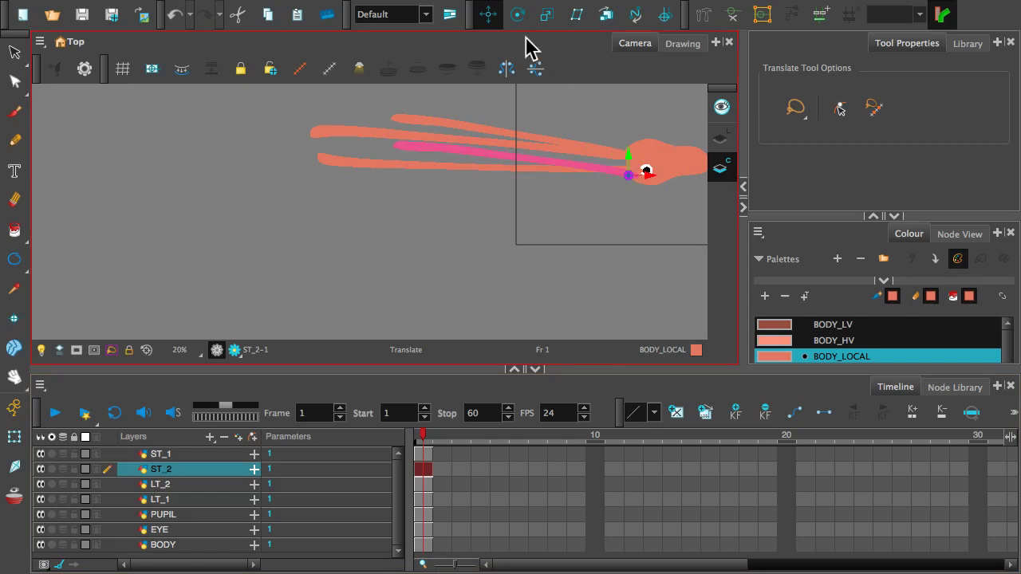
# Step: Rotate the ST_2 tentacle about its body-end pivot until its far tip lies just below the lower long tentacle
pyautogui.click(517, 15)
pyautogui.moveTo(463, 151)
pyautogui.mouseDown()
pyautogui.moveTo(472, 210)
pyautogui.moveTo(466, 179)
pyautogui.mouseUp()
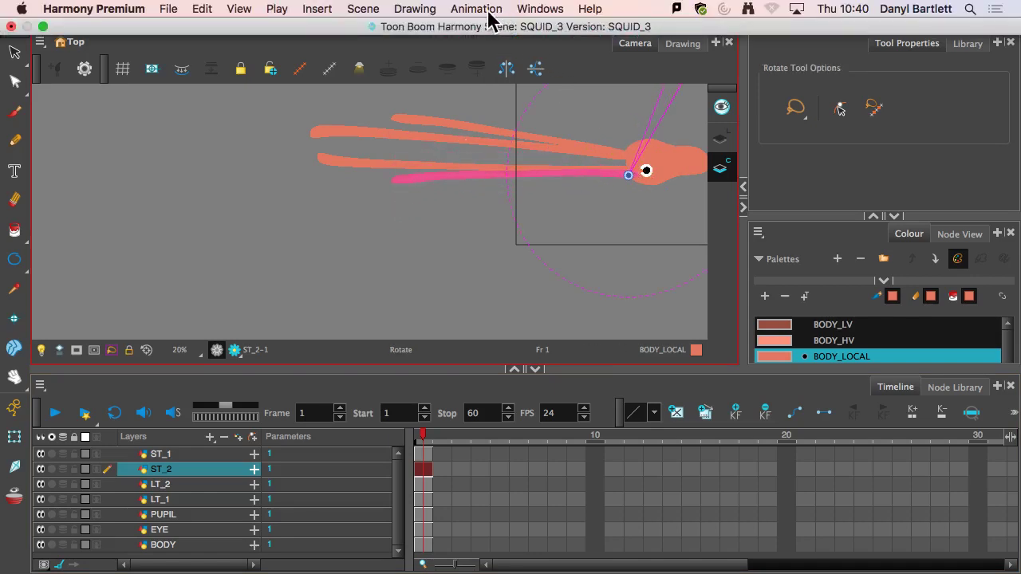
pyautogui.click(488, 10)
pyautogui.click(336, 25)
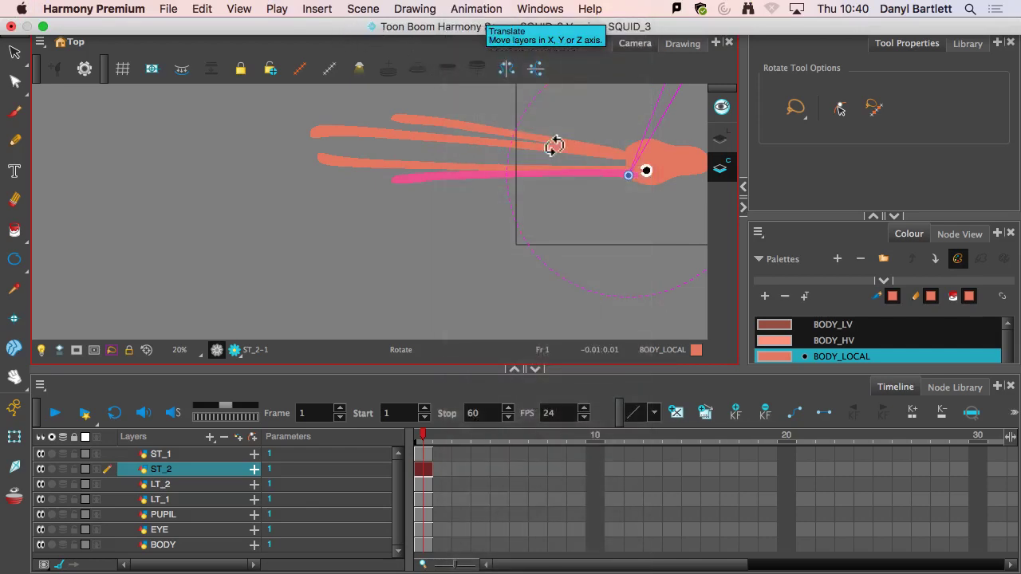
# Step: Move the ST_2 tentacle slightly down with the Translate tool to separate it from the tentacle above
pyautogui.click(487, 16)
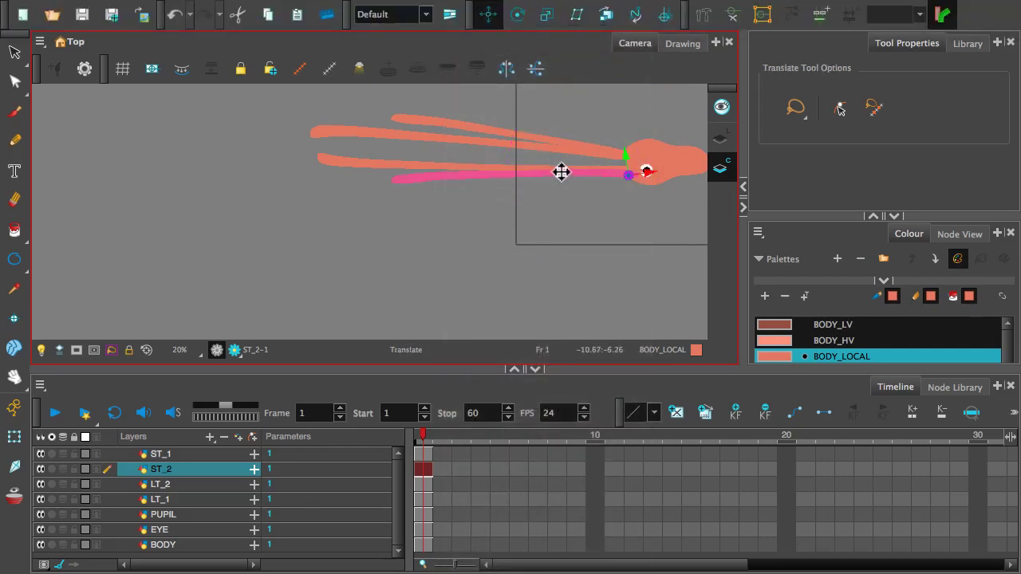
pyautogui.moveTo(561, 171)
pyautogui.mouseDown()
pyautogui.moveTo(559, 157)
pyautogui.moveTo(563, 177)
pyautogui.mouseUp()
pyautogui.click(423, 516)
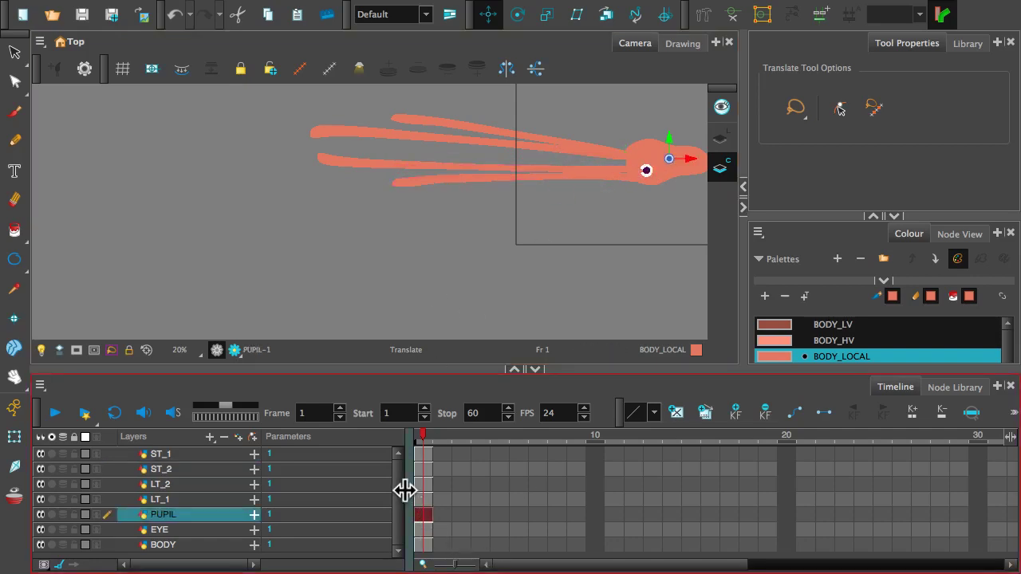
# Step: Move the LT_1 tentacle slightly up at the head and rotate it so its tip sits a little lower
pyautogui.click(423, 500)
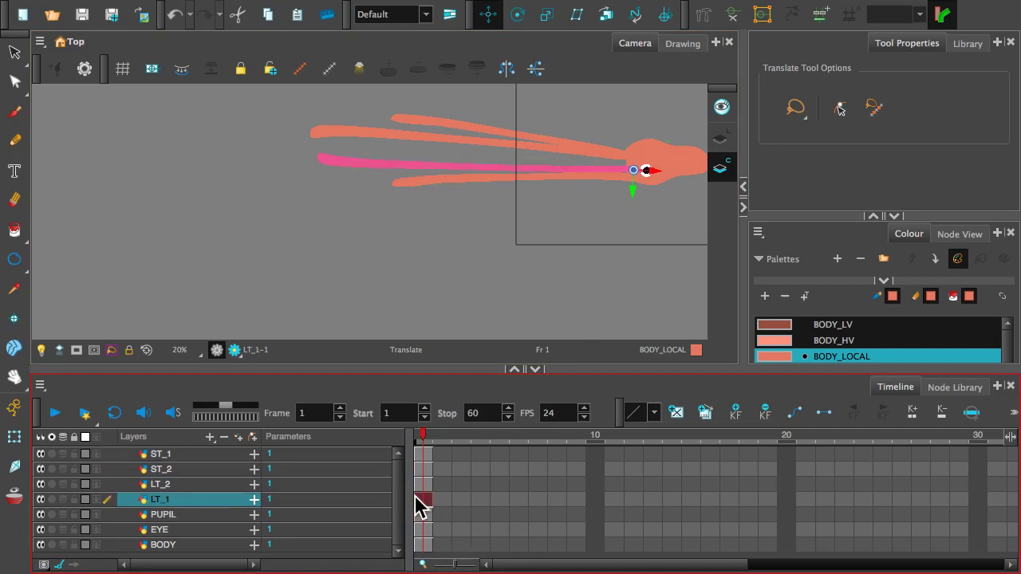
pyautogui.click(589, 167)
pyautogui.moveTo(590, 167); pyautogui.dragTo(592, 164)
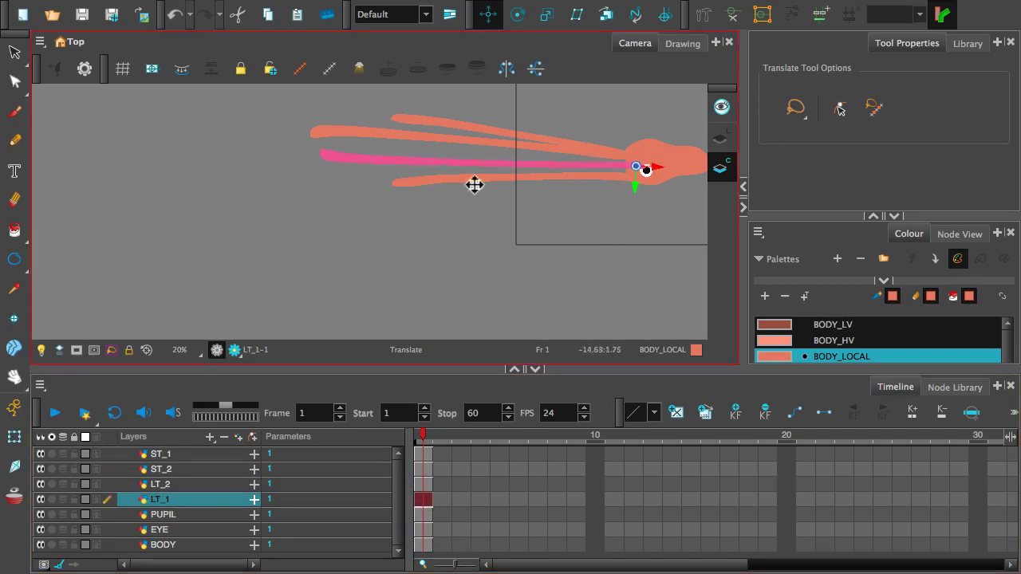
pyautogui.click(518, 14)
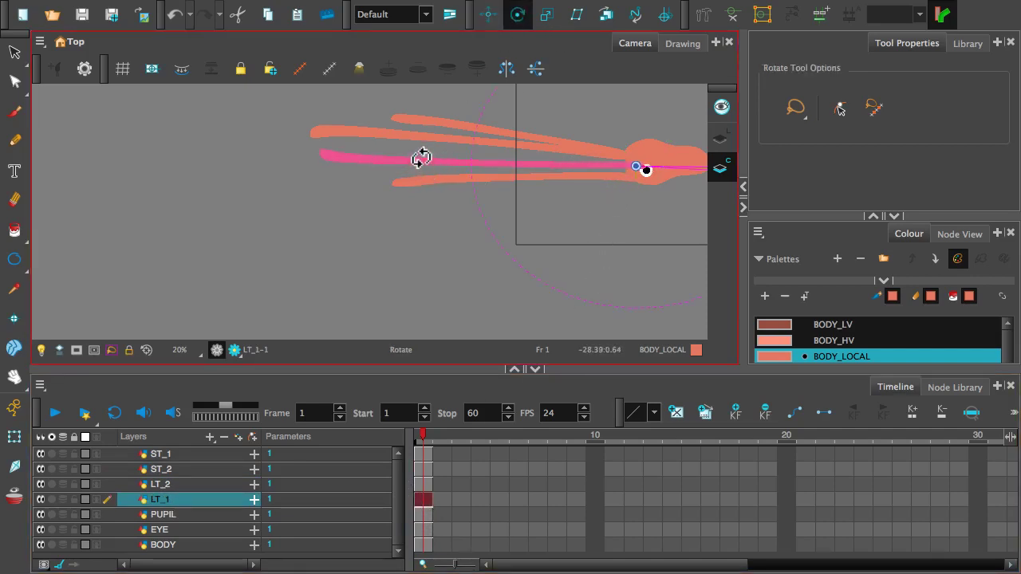
pyautogui.moveTo(421, 157); pyautogui.dragTo(422, 164)
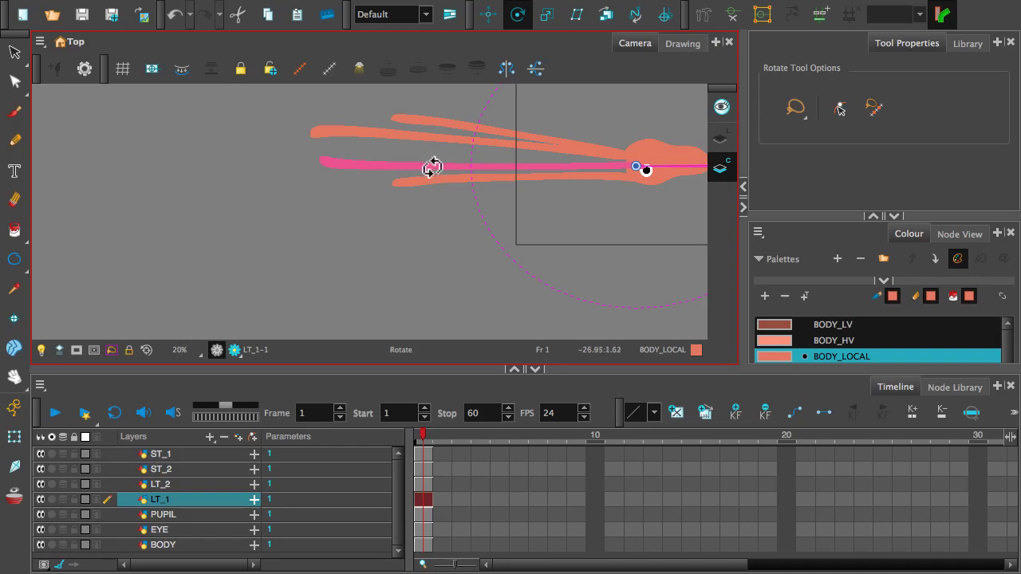
# Step: Move the LT_2 tentacle slightly down on frame 1 with the Translate tool
pyautogui.click(479, 15)
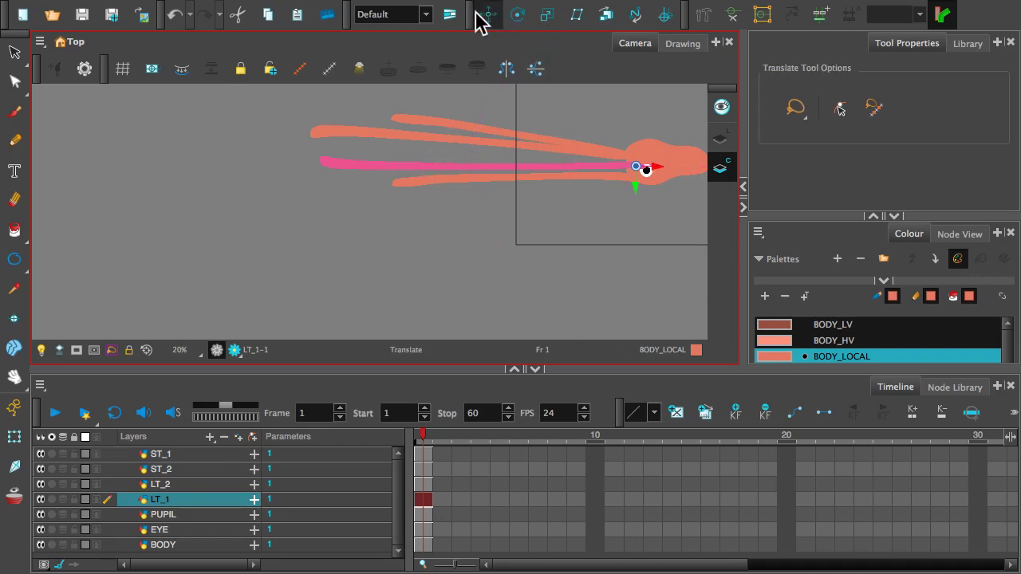
pyautogui.click(424, 485)
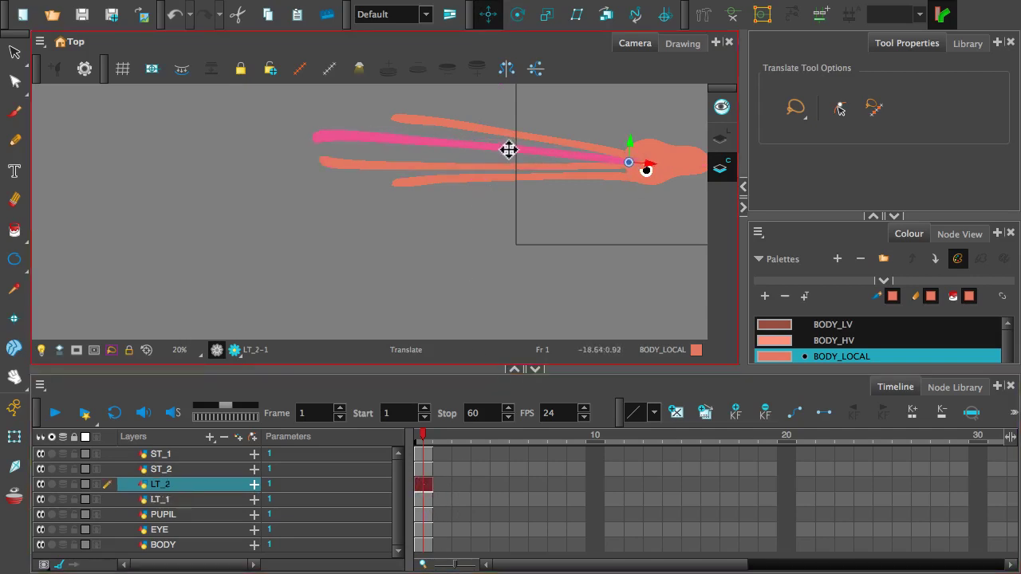
pyautogui.scroll(-1, 584, 221)
pyautogui.scroll(2, 584, 221)
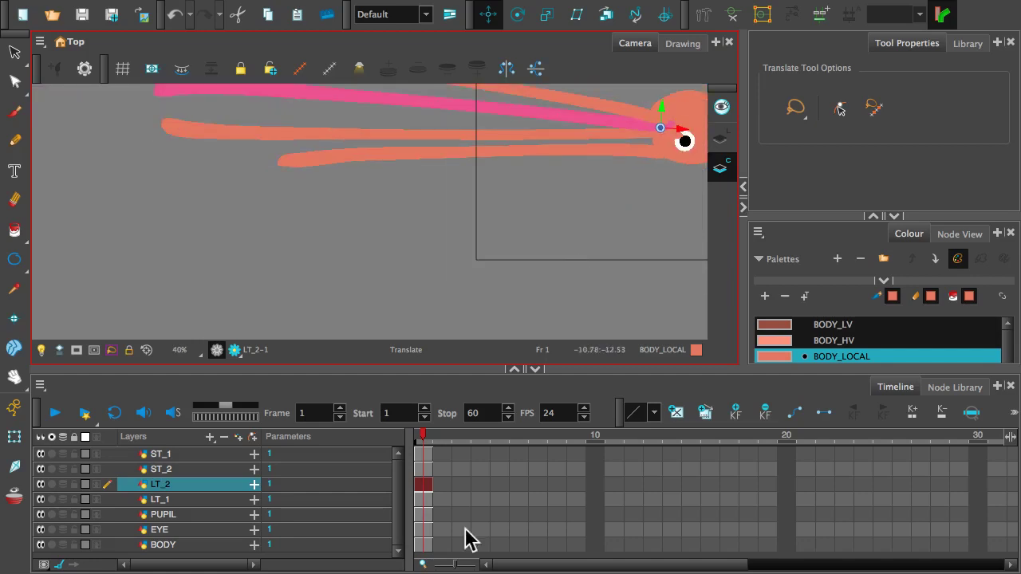
# Step: Examine the ST_1 tentacle and the spacing of all four tentacles against the squid's head on frame 1
pyautogui.click(483, 469)
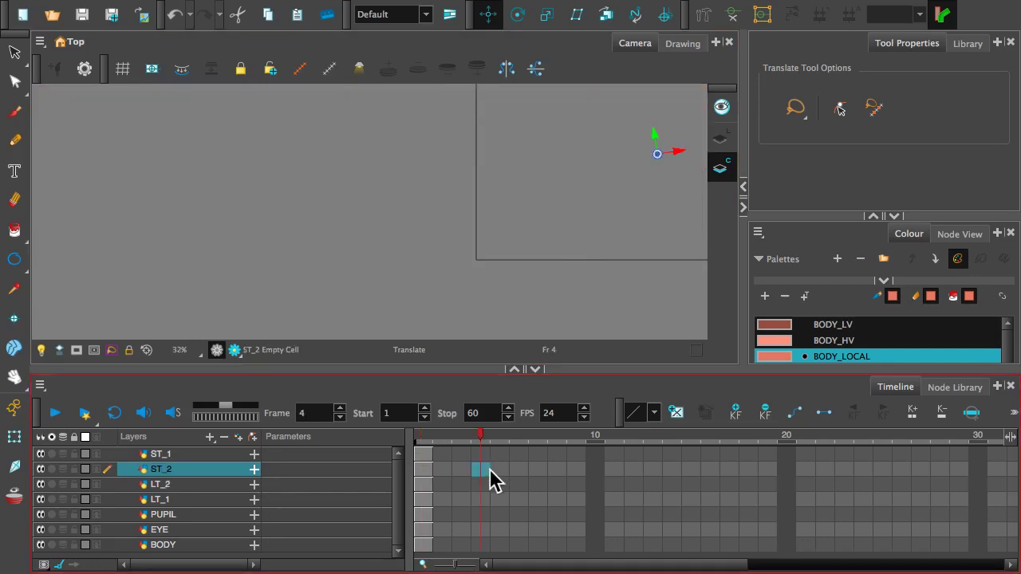
pyautogui.click(424, 454)
pyautogui.scroll(-2, 533, 237)
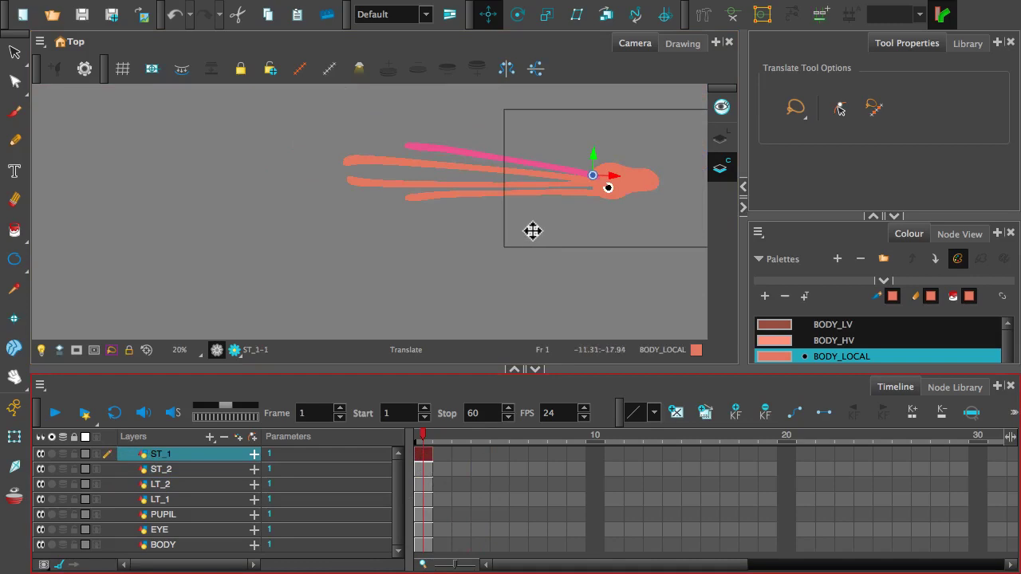
pyautogui.press('space')
pyautogui.moveTo(575, 214); pyautogui.dragTo(452, 216)
pyautogui.scroll(3, 451, 221)
pyautogui.scroll(-1, 452, 221)
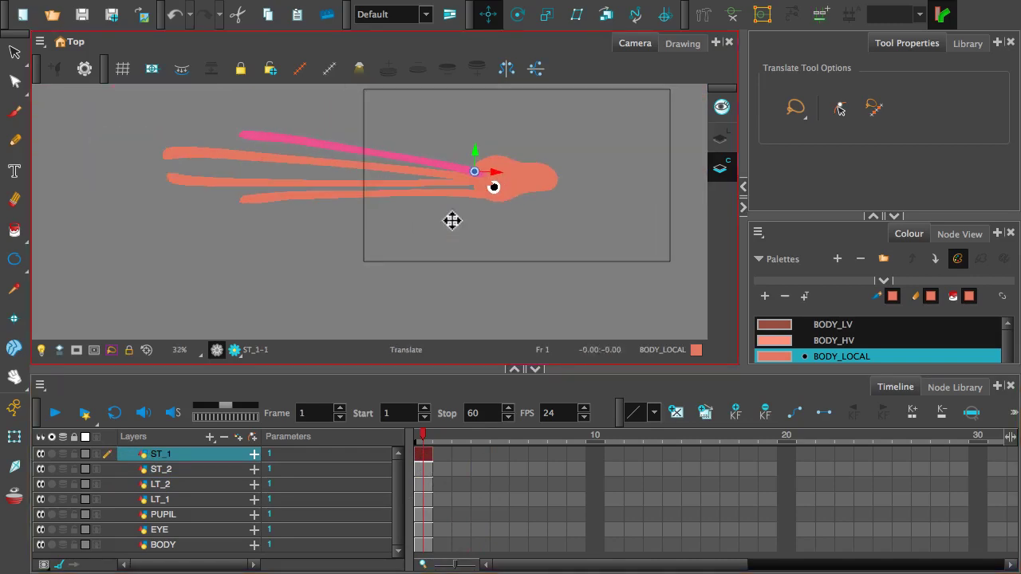
pyautogui.scroll(1, 451, 221)
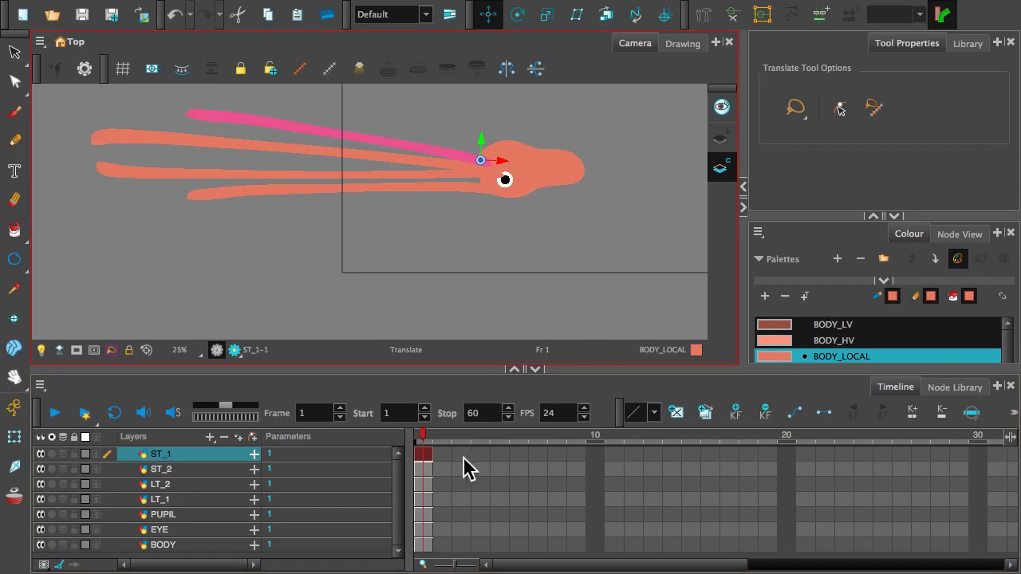
# Step: Enlarge the Timeline area until every layer down to BODY is listed, with the squid centred in the Camera view
pyautogui.moveTo(420, 371); pyautogui.dragTo(449, 450)
pyautogui.scroll(1, 470, 291)
pyautogui.scroll(-1, 470, 292)
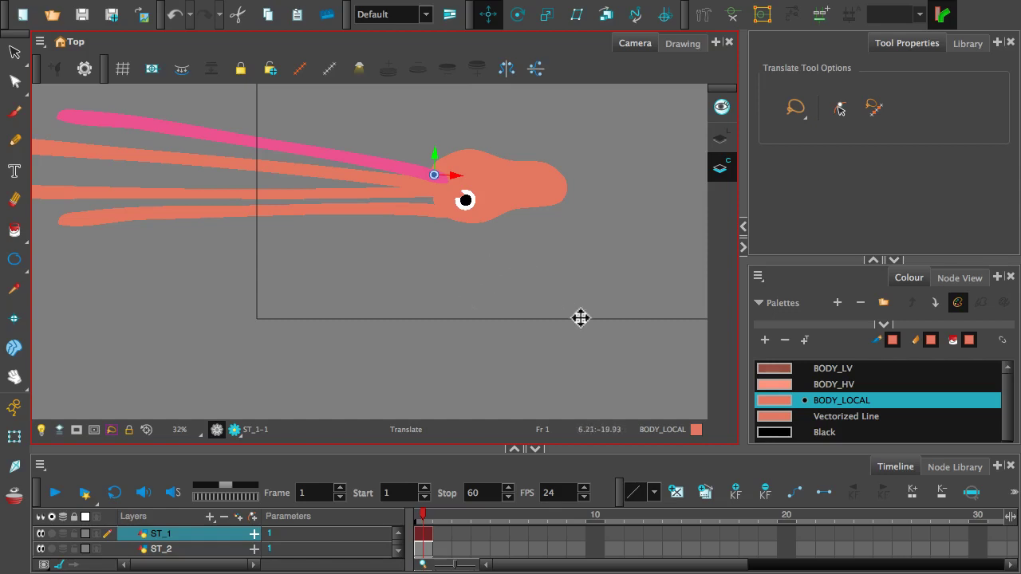
pyautogui.press('space')
pyautogui.moveTo(608, 258); pyautogui.dragTo(664, 229)
pyautogui.moveTo(399, 452); pyautogui.dragTo(459, 323)
pyautogui.press('space')
pyautogui.moveTo(508, 160); pyautogui.dragTo(439, 246)
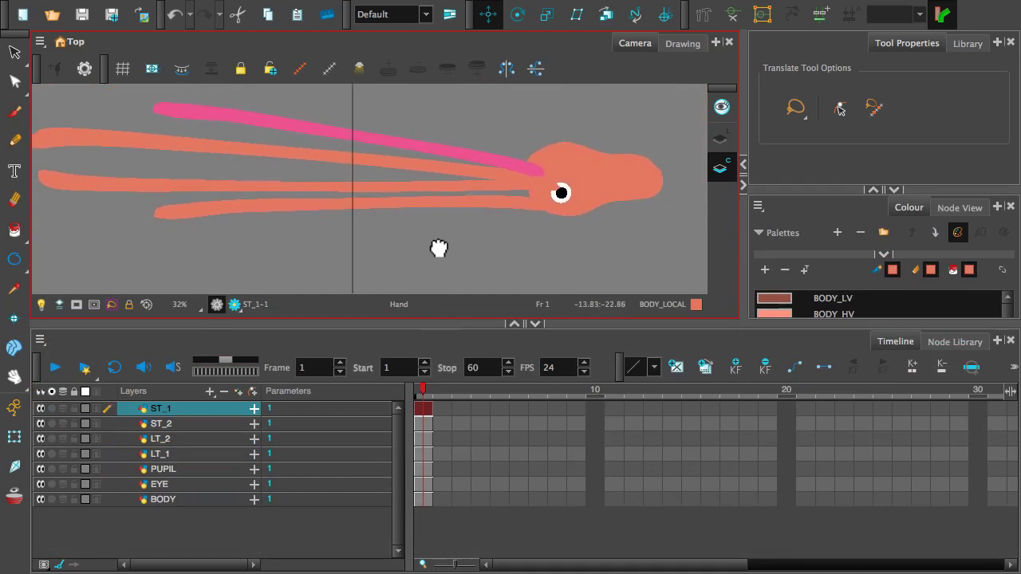
# Step: Move the BODY layer's pivot to where the tentacles join the head, and rotate the body slightly around it
pyautogui.click(427, 501)
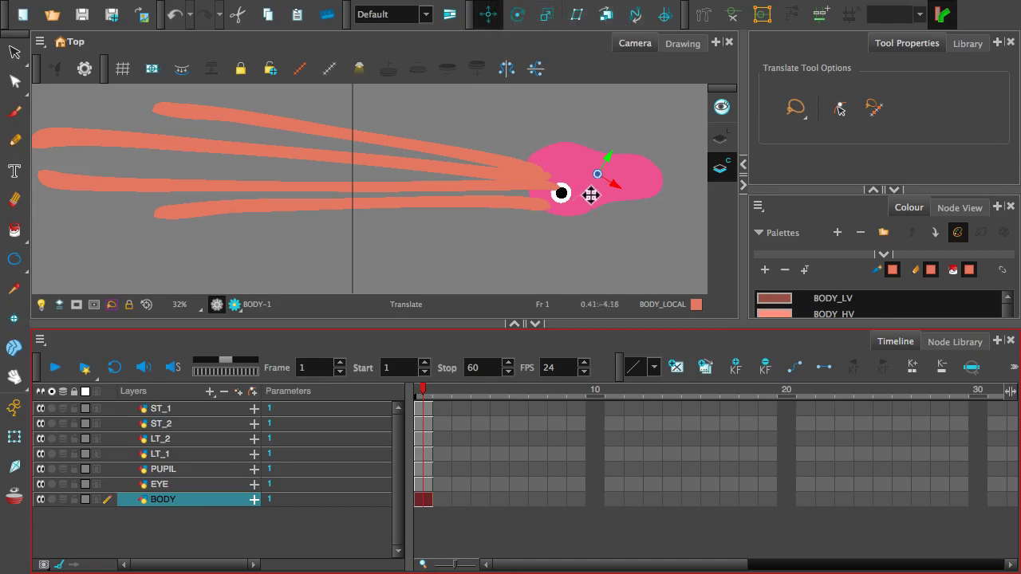
pyautogui.moveTo(597, 173); pyautogui.dragTo(543, 181)
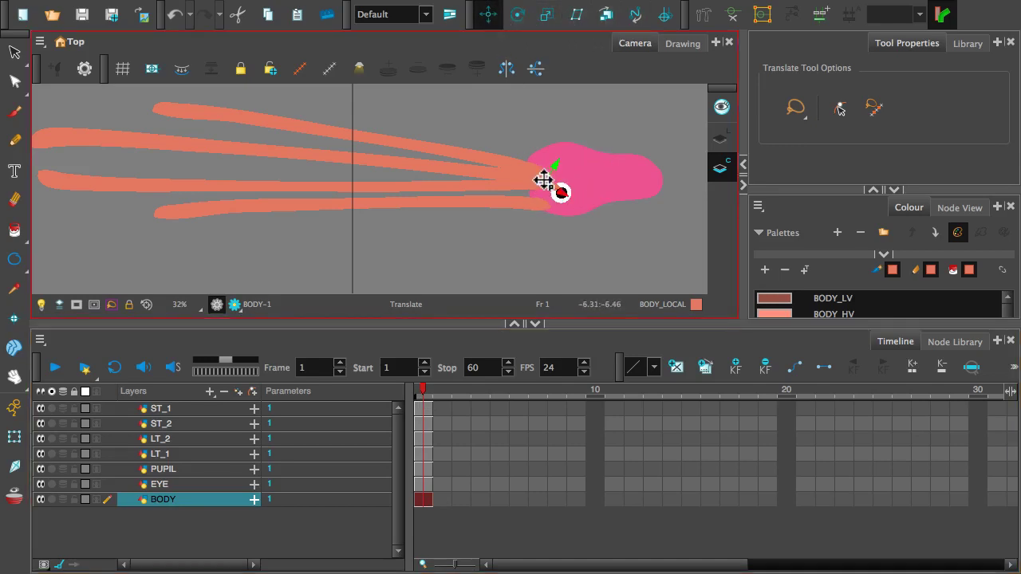
pyautogui.click(518, 14)
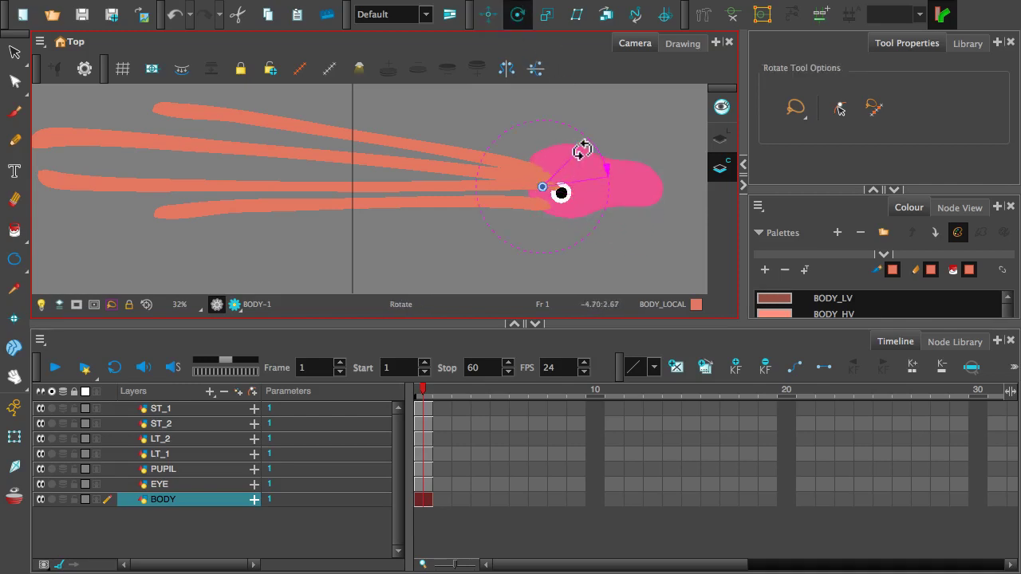
pyautogui.click(546, 14)
pyautogui.click(519, 16)
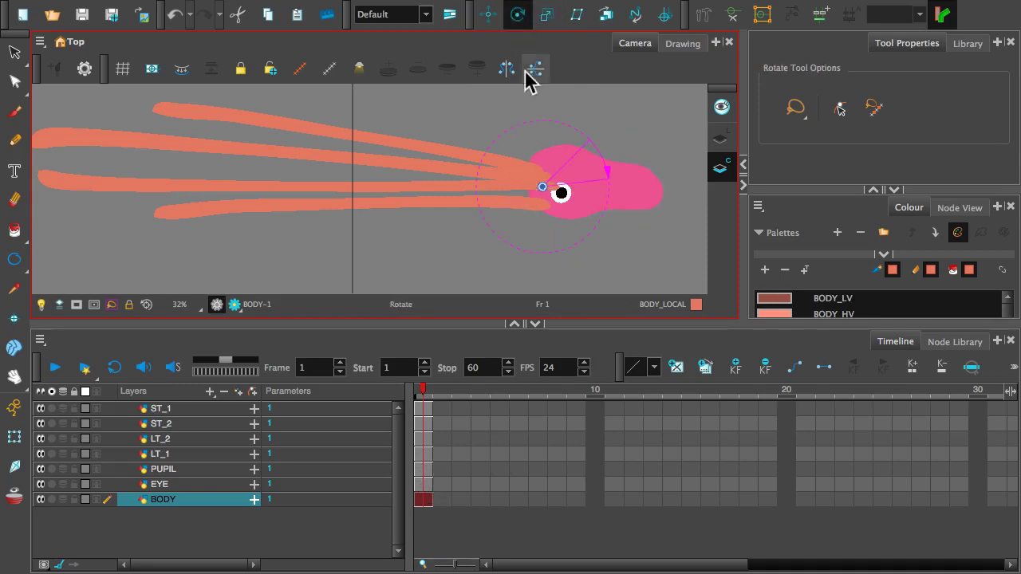
# Step: Move the pivots of the EYE and PUPIL layers to the centre of the eye using the Translate tool
pyautogui.click(489, 14)
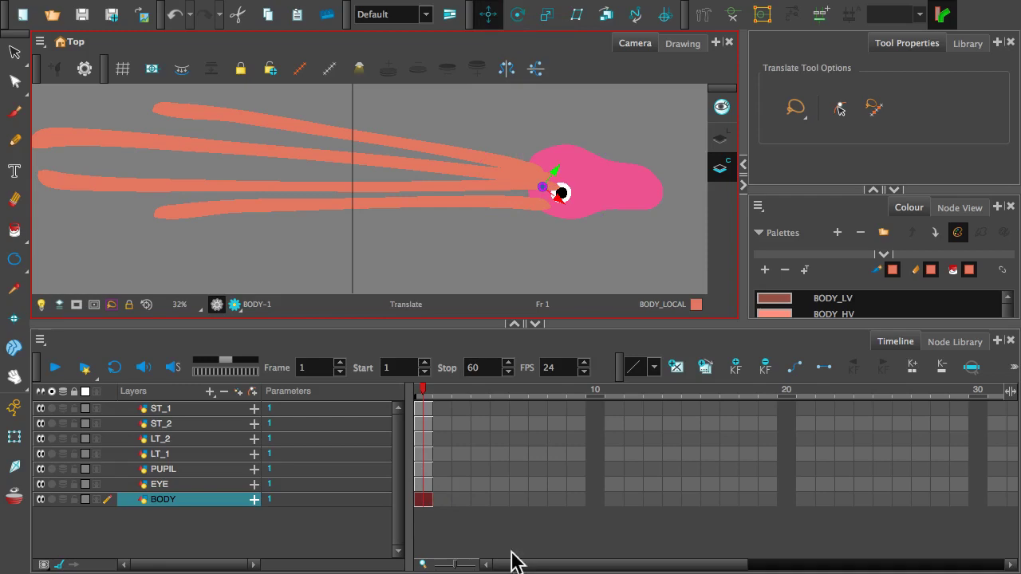
pyautogui.click(428, 486)
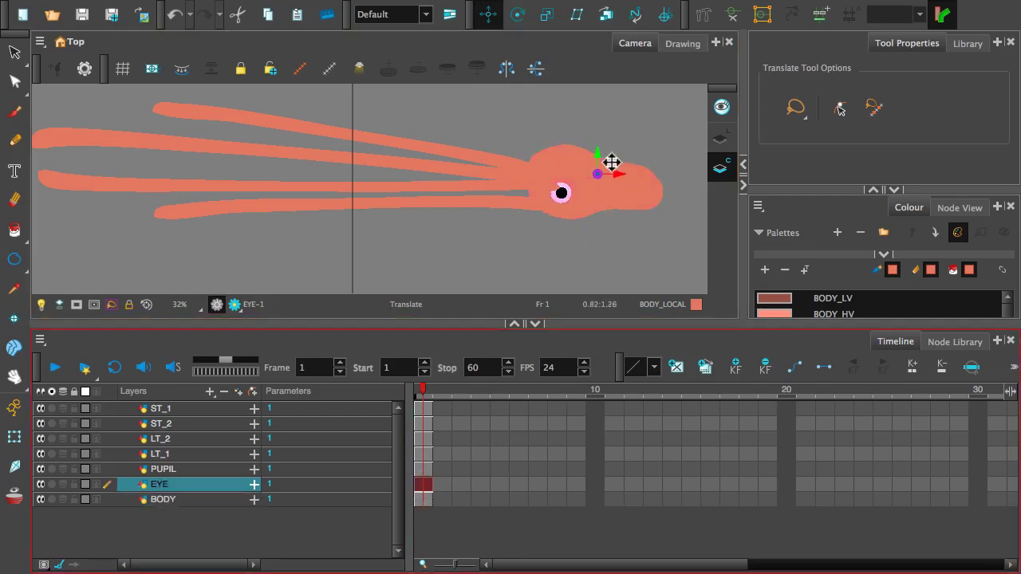
pyautogui.moveTo(599, 173); pyautogui.dragTo(561, 194)
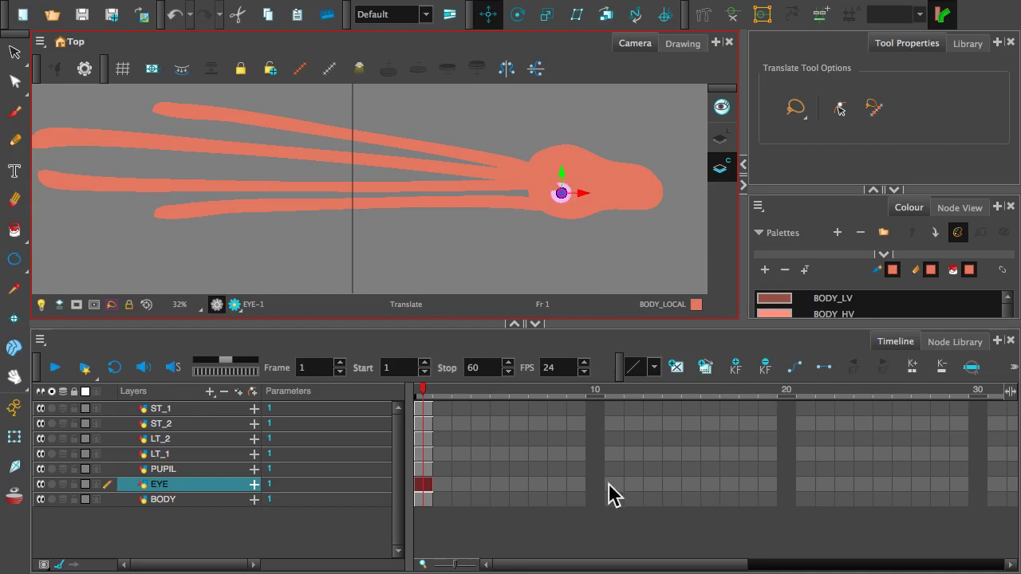
pyautogui.click(422, 469)
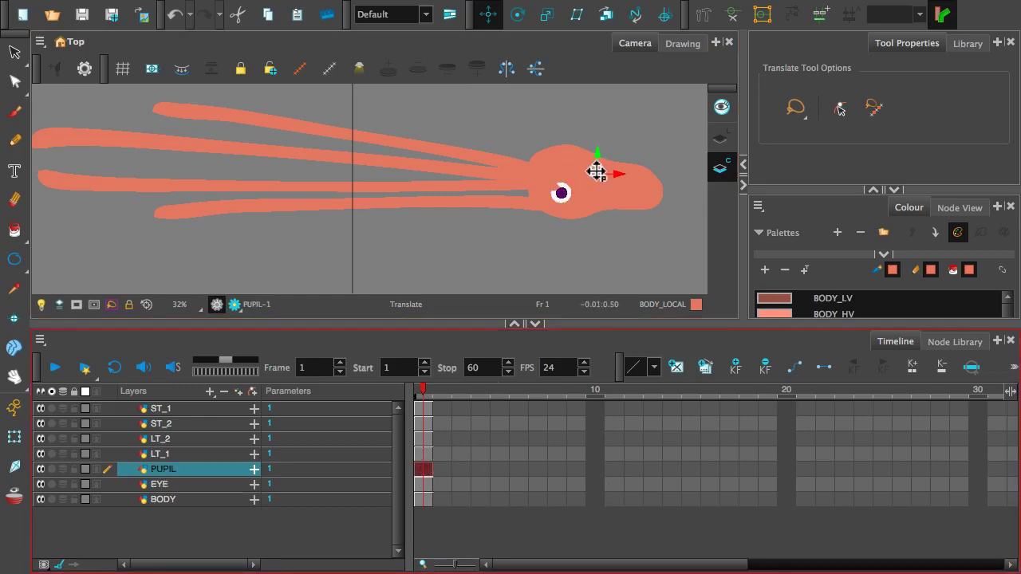
pyautogui.moveTo(597, 172); pyautogui.dragTo(561, 195)
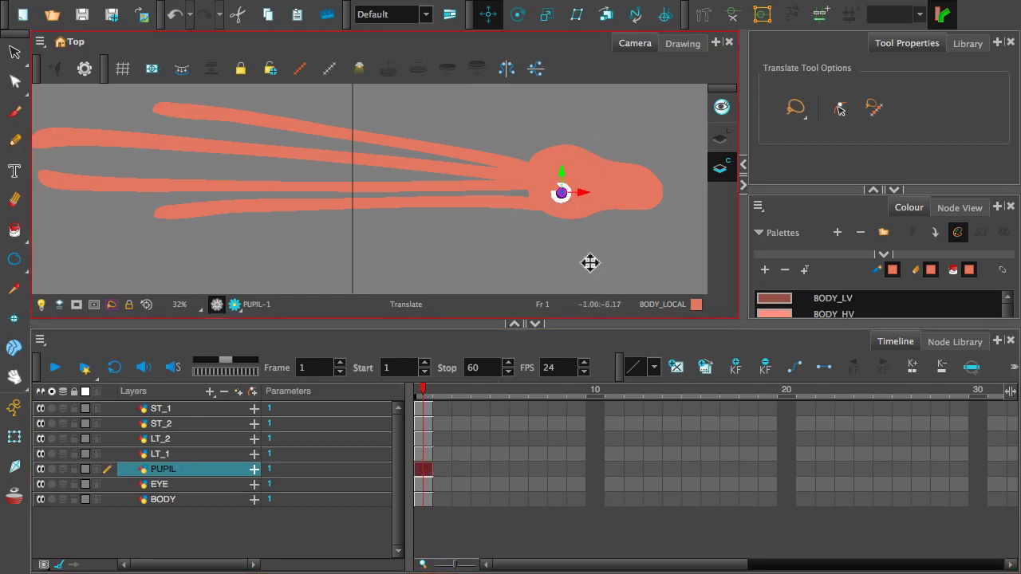
# Step: Shift the LT_1 tentacle slightly away from the head so its end clears the eye
pyautogui.click(421, 454)
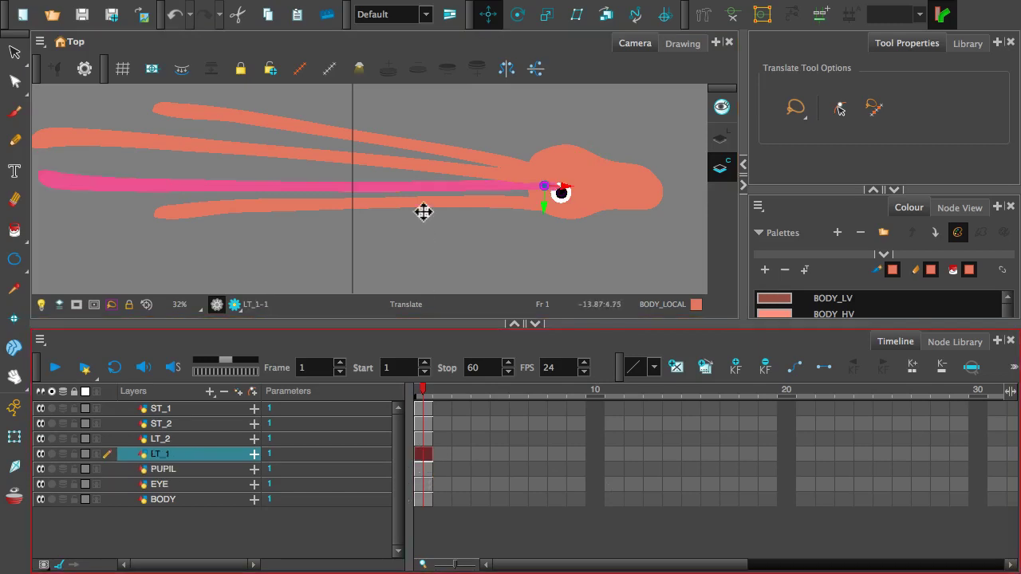
pyautogui.moveTo(440, 189); pyautogui.dragTo(432, 187)
pyautogui.click(423, 440)
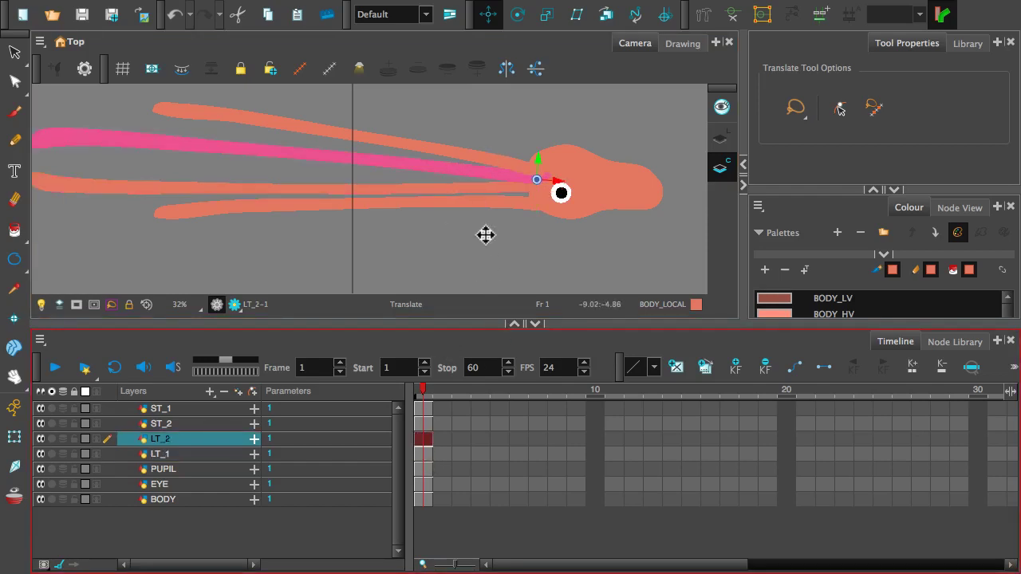
# Step: Move the pivots of ST_2 and ST_1 further into the head where each tentacle attaches, and save the scene
pyautogui.click(425, 423)
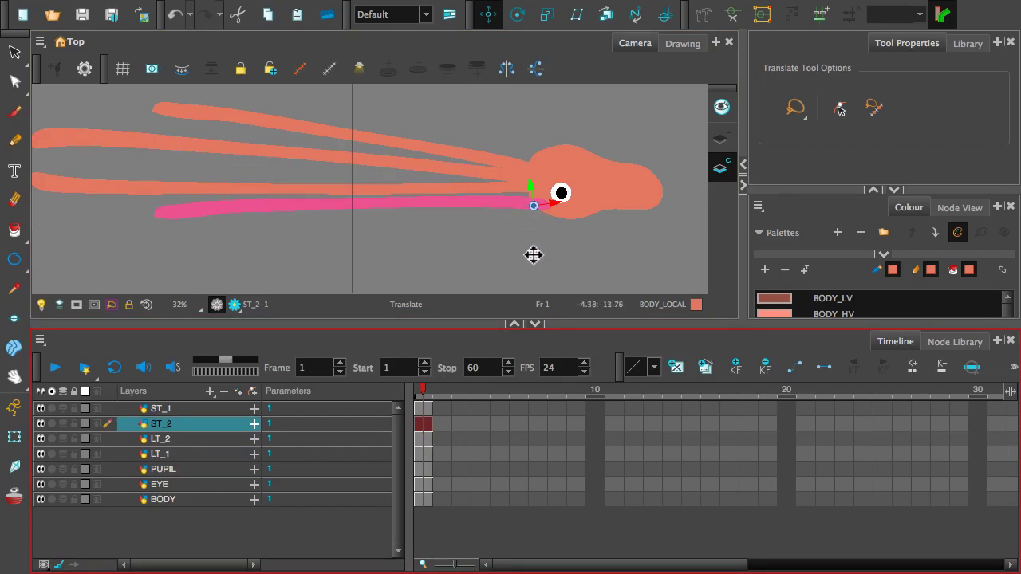
pyautogui.click(533, 206)
pyautogui.moveTo(533, 206); pyautogui.dragTo(542, 203)
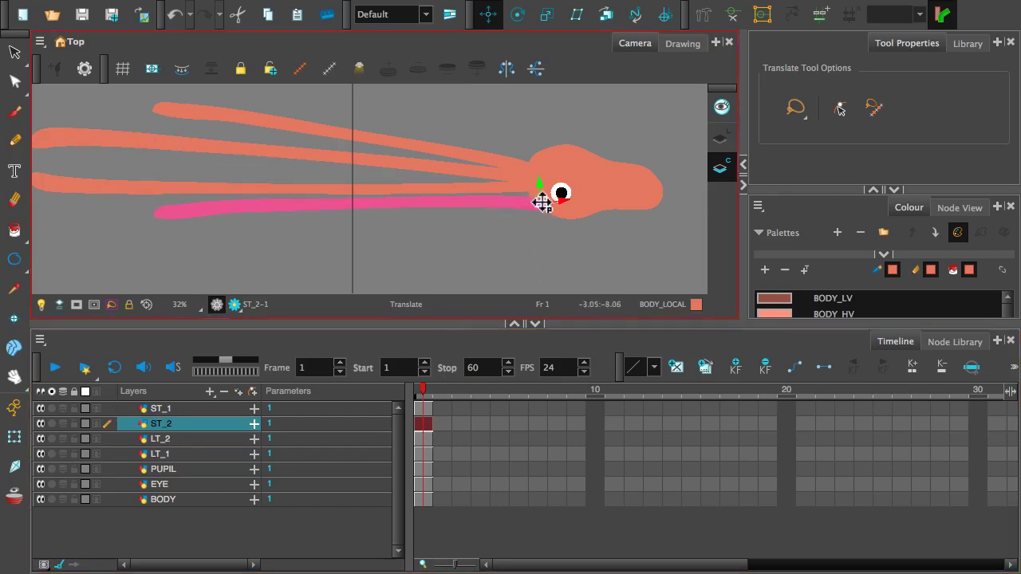
pyautogui.click(426, 409)
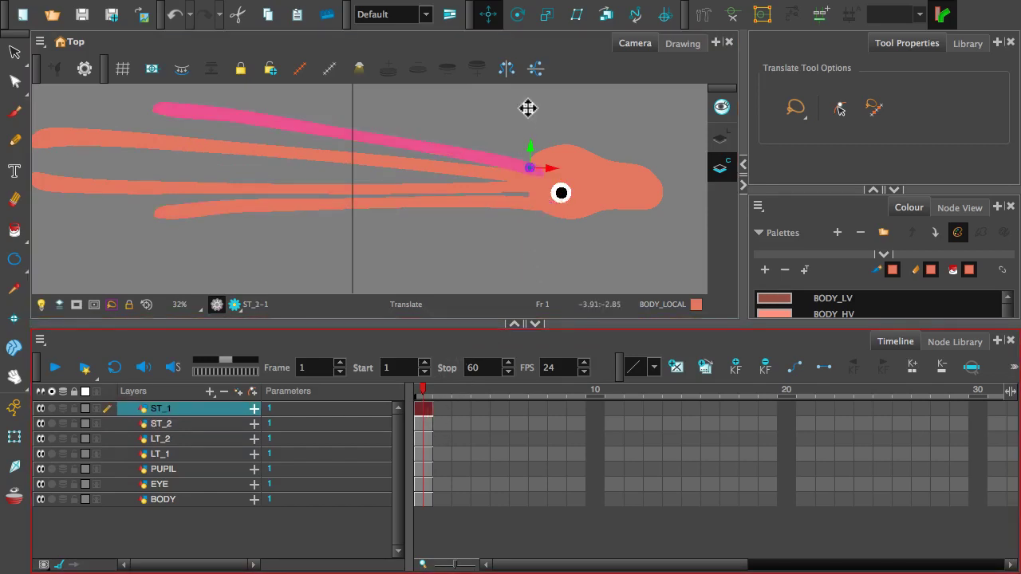
pyautogui.click(531, 166)
pyautogui.moveTo(532, 168); pyautogui.dragTo(536, 171)
pyautogui.press('super+s')
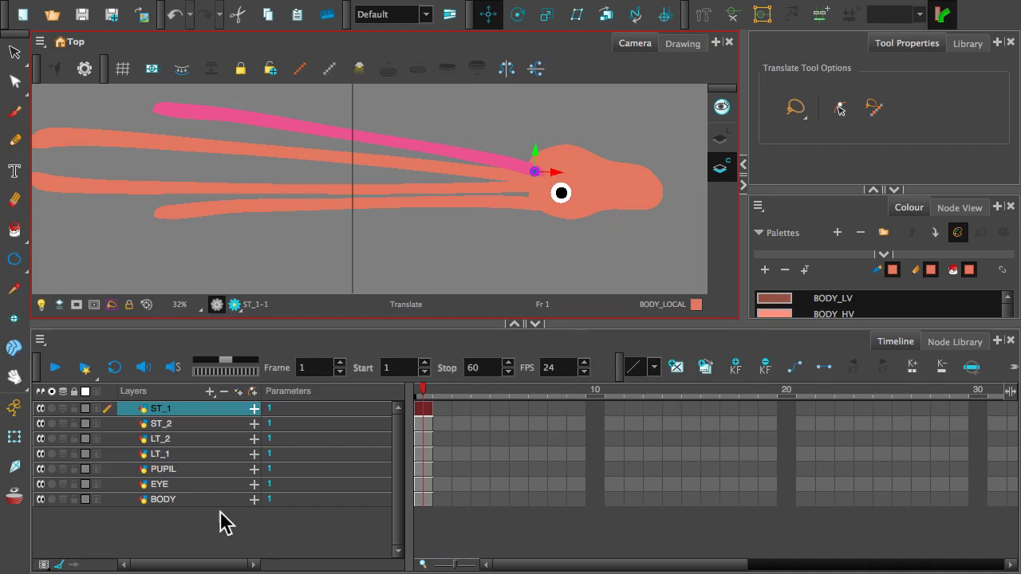
# Step: Open the EYE drawing in the Drawing view with line art active and the art preview showing line and colour art together
pyautogui.click(194, 485)
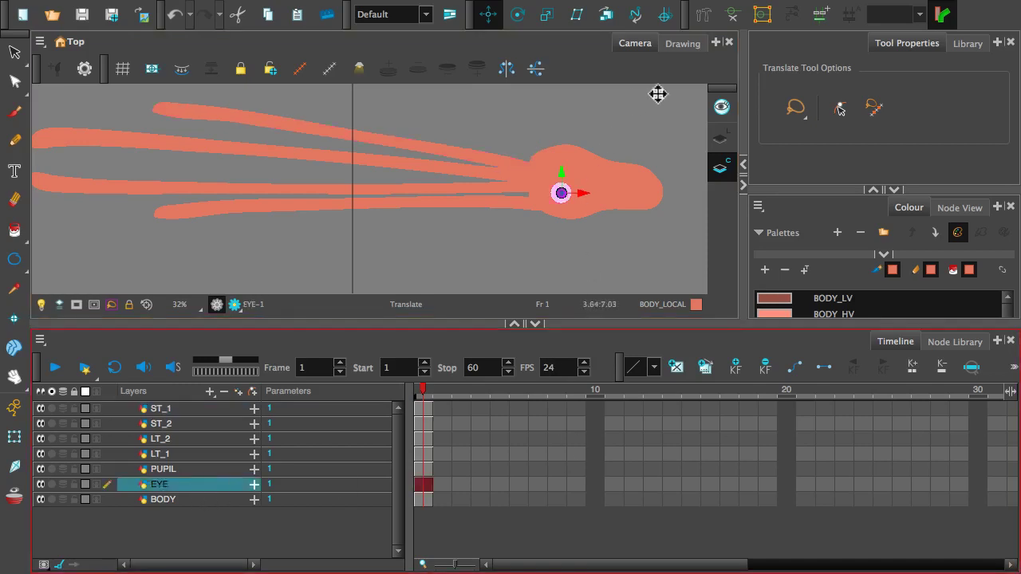
pyautogui.click(683, 43)
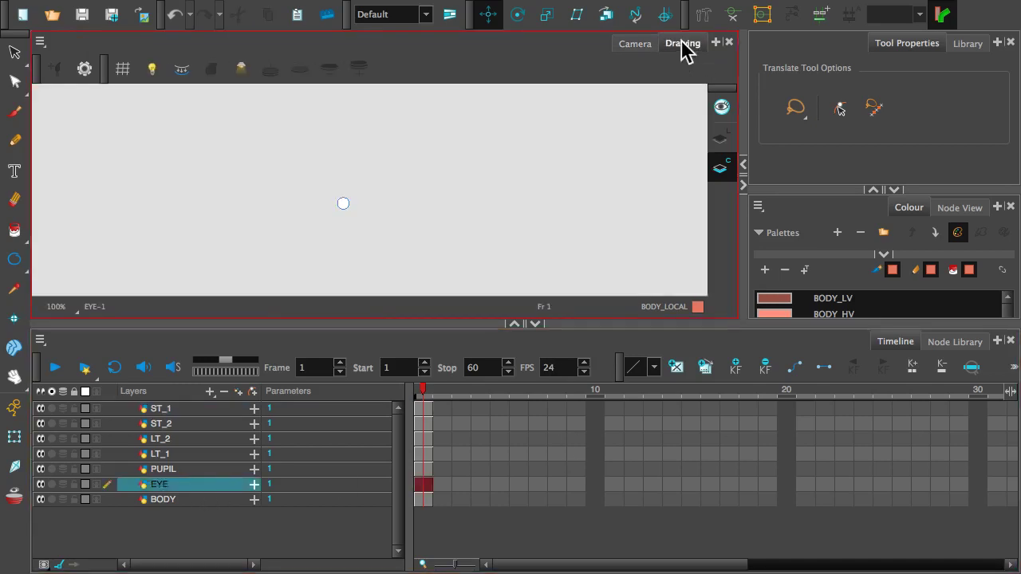
pyautogui.scroll(2, 505, 193)
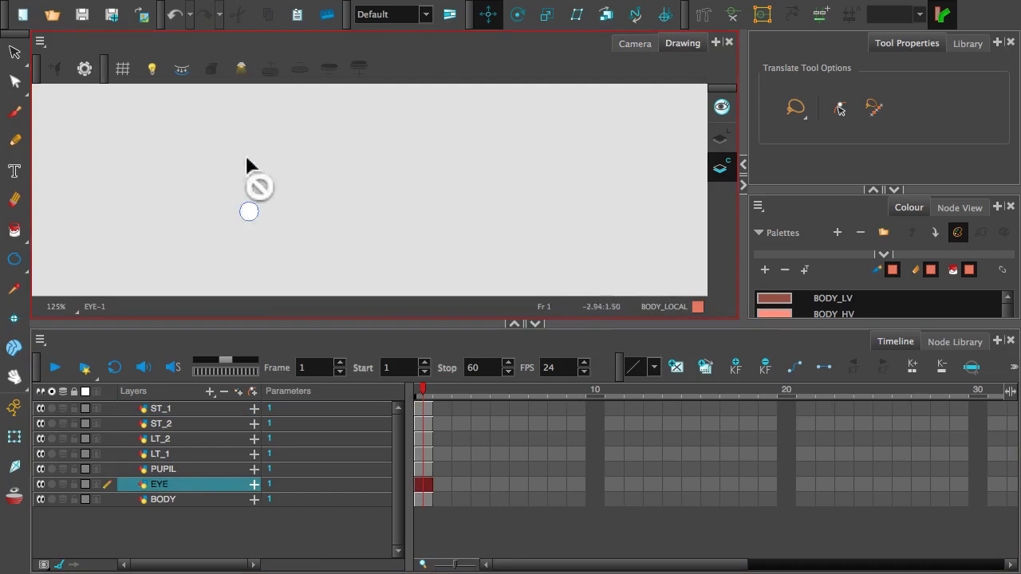
pyautogui.click(719, 139)
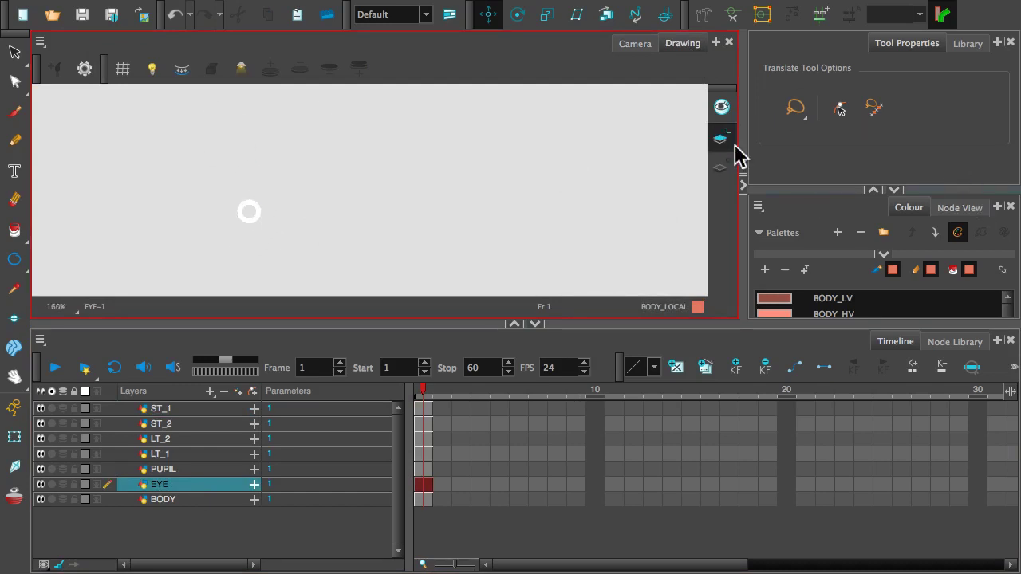
pyautogui.scroll(1, 258, 191)
pyautogui.scroll(5, 257, 200)
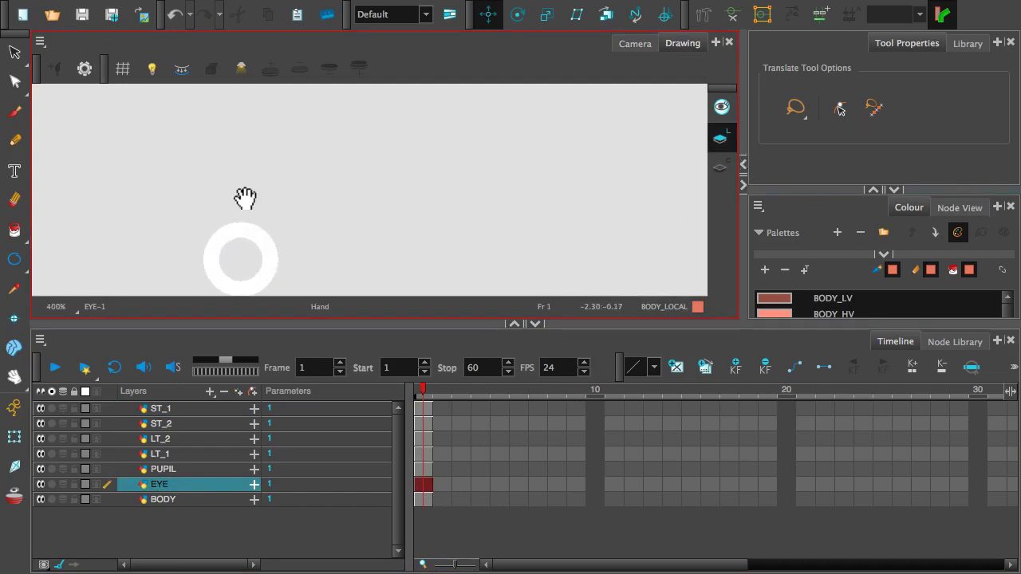
pyautogui.moveTo(246, 198)
pyautogui.mouseDown()
pyautogui.moveTo(252, 170)
pyautogui.moveTo(316, 116)
pyautogui.moveTo(316, 133)
pyautogui.mouseUp()
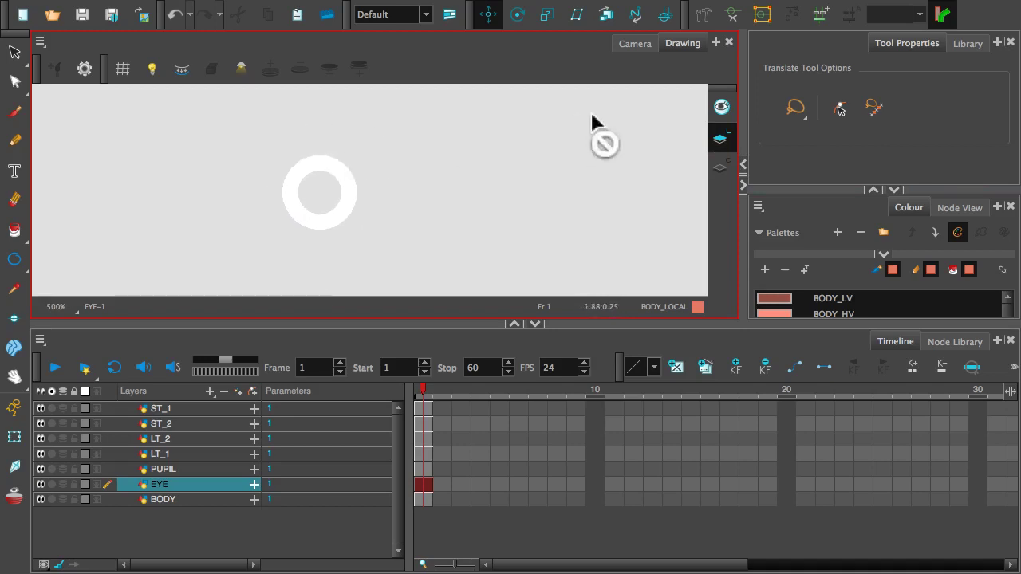
pyautogui.click(719, 107)
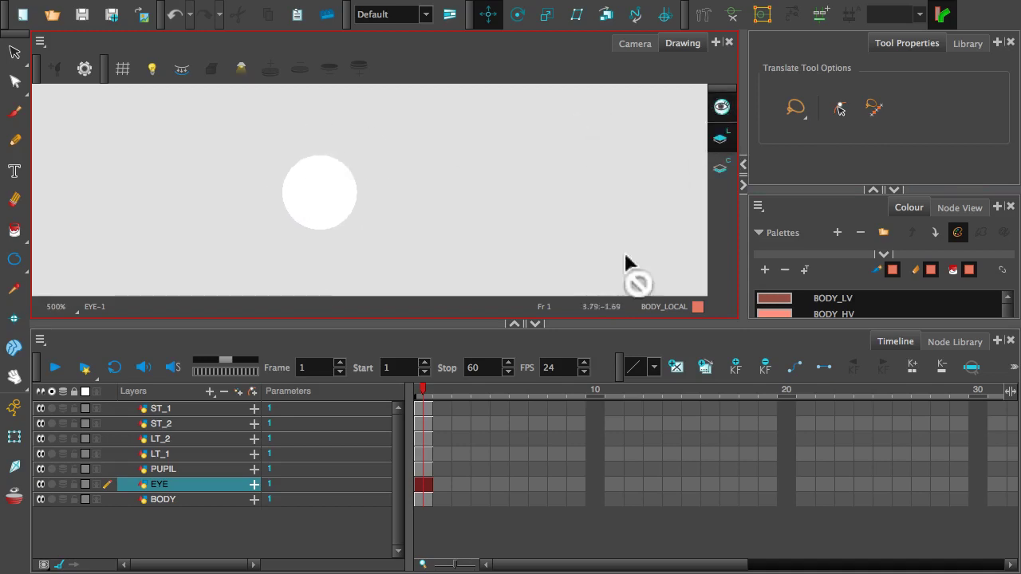
# Step: Copy the eye drawing from frame 1 of the EYE layer into frame 2
pyautogui.click(442, 487)
pyautogui.click(429, 485)
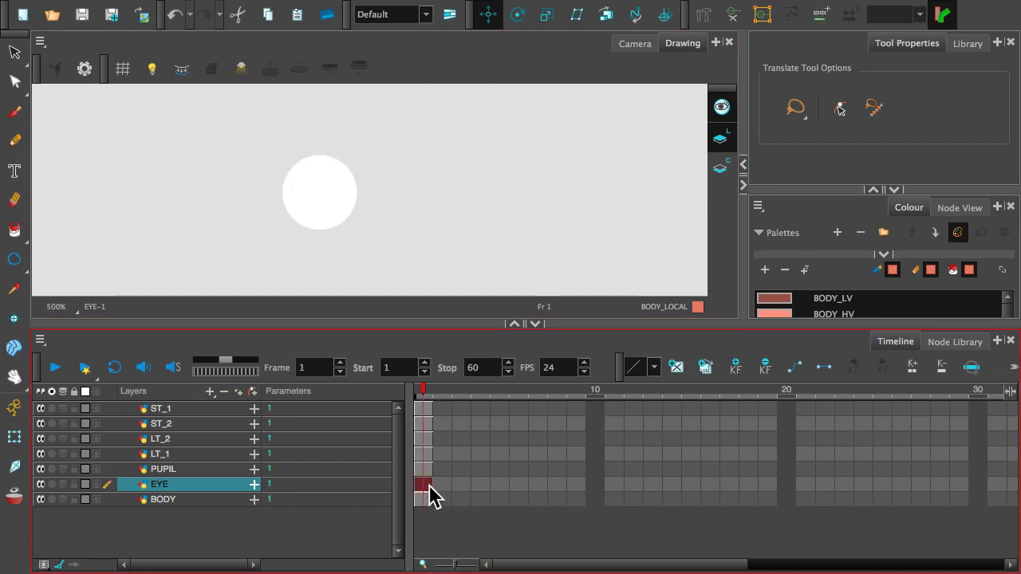
pyautogui.rightClick(429, 485)
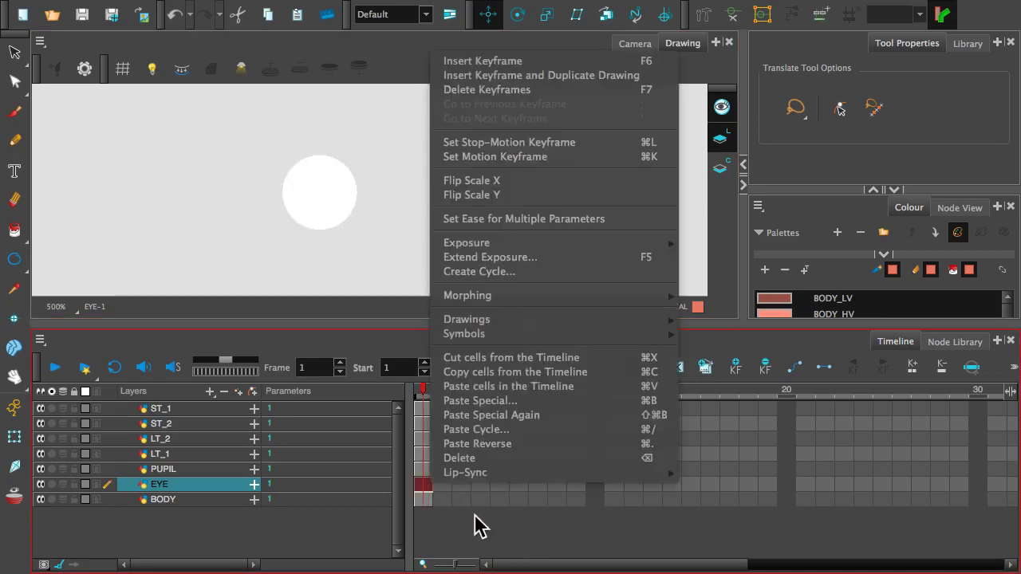
pyautogui.click(439, 500)
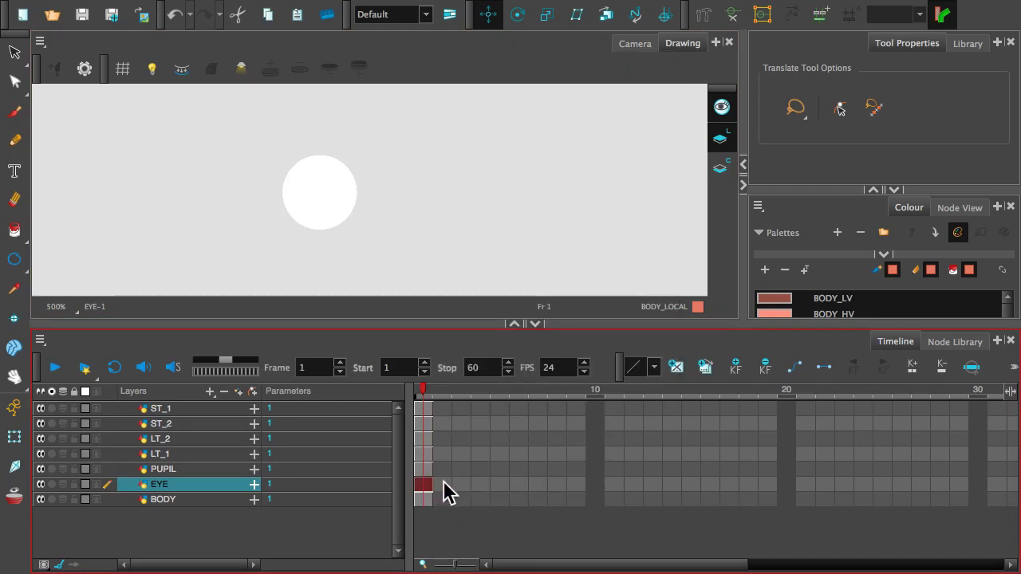
pyautogui.click(445, 484)
pyautogui.press('super+v')
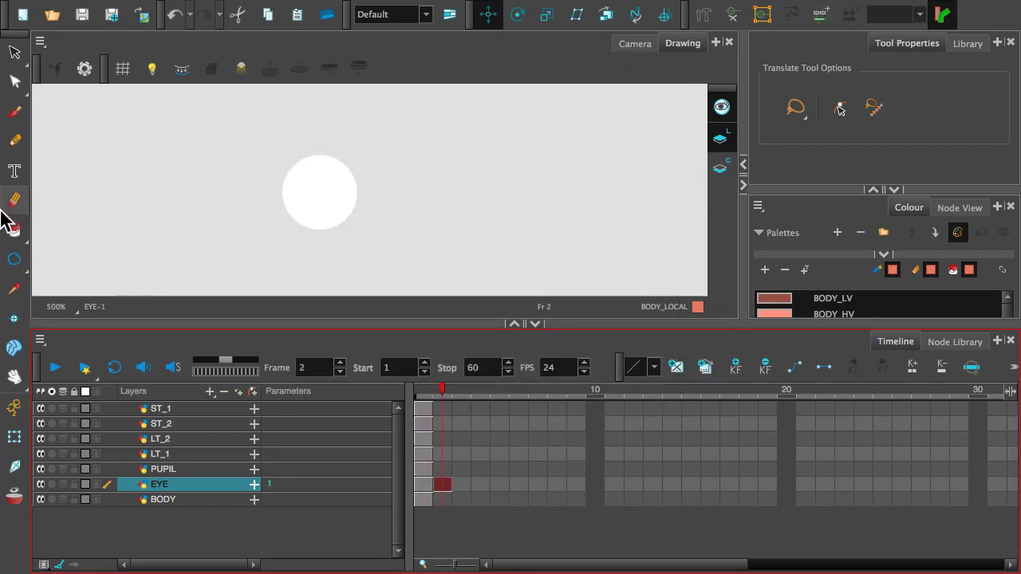
# Step: Try pulling down the top point of the eye's line-art outline on frame 2 with the Contour Editor
pyautogui.click(14, 81)
pyautogui.click(325, 178)
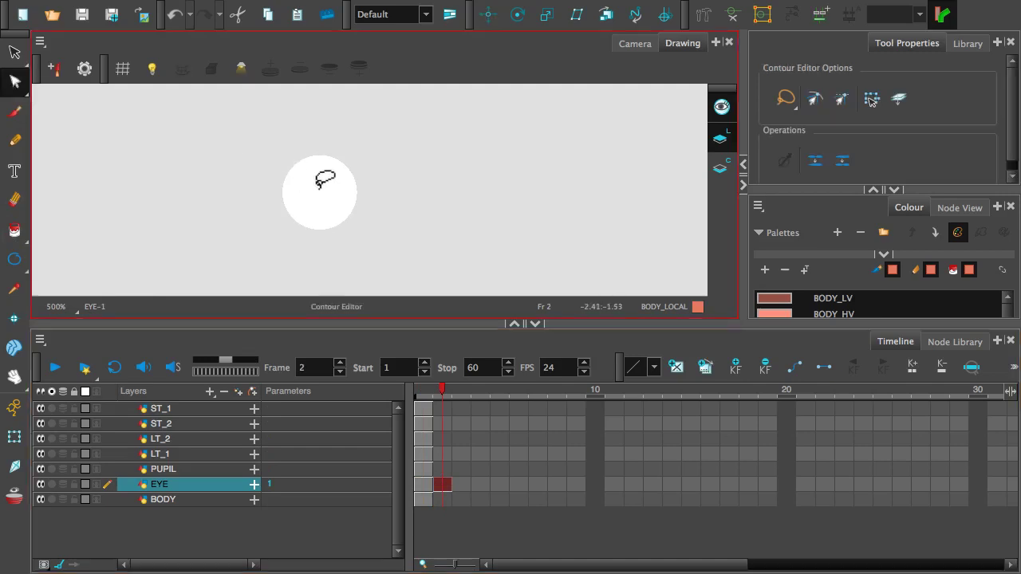
pyautogui.click(319, 171)
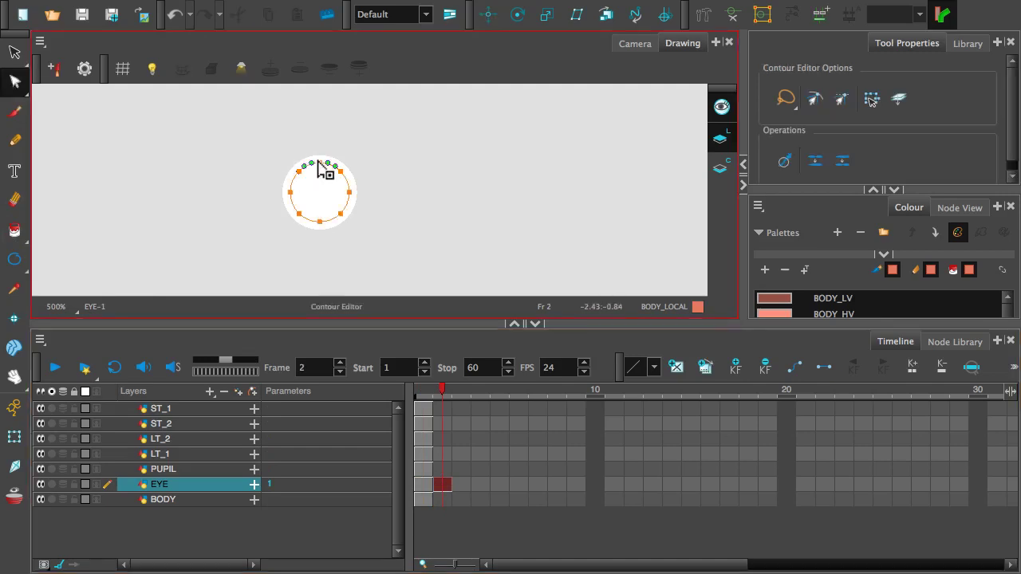
pyautogui.moveTo(322, 164)
pyautogui.mouseDown()
pyautogui.moveTo(321, 189)
pyautogui.moveTo(324, 178)
pyautogui.mouseUp()
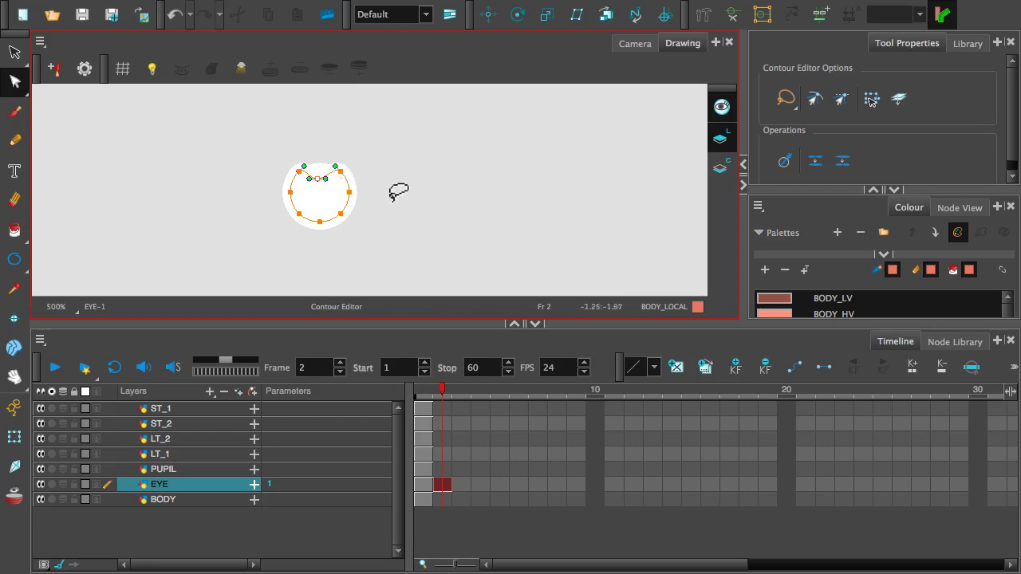
pyautogui.hotkey('ctrl', 'z')
# Step: Flatten the eye's colour-art fill on frame 2 by moving its top and bottom contour points inward
pyautogui.click(723, 169)
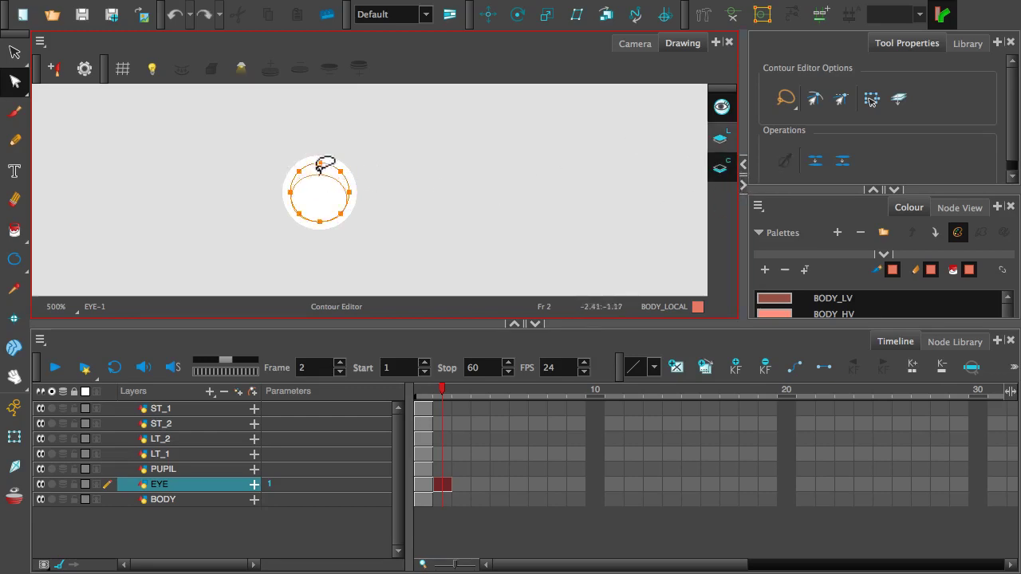
pyautogui.moveTo(320, 174); pyautogui.dragTo(319, 174)
pyautogui.moveTo(320, 221); pyautogui.dragTo(320, 209)
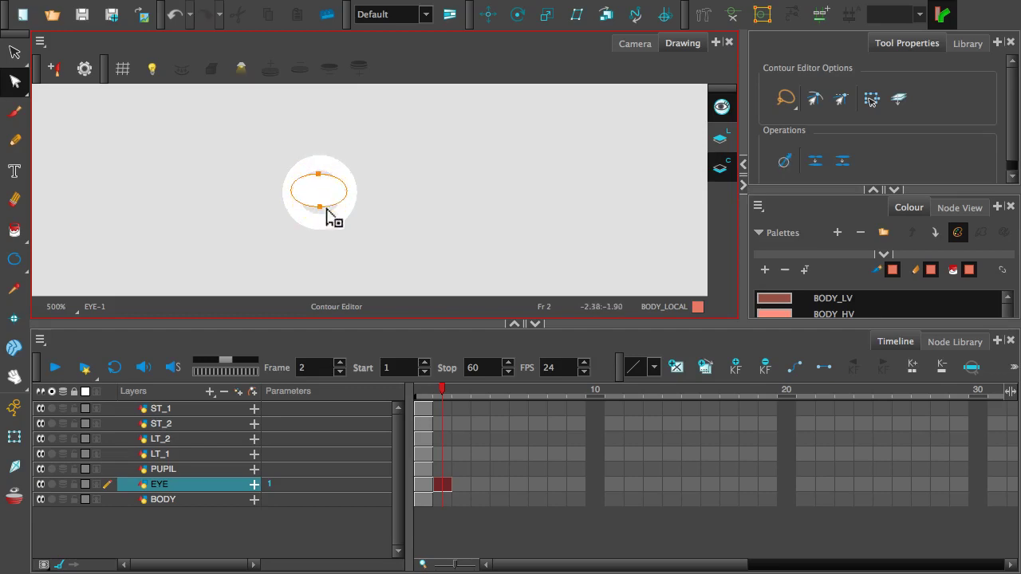
# Step: Lower the upper contour points of the eye's line art on frame 2 to follow the flattened fill
pyautogui.click(720, 144)
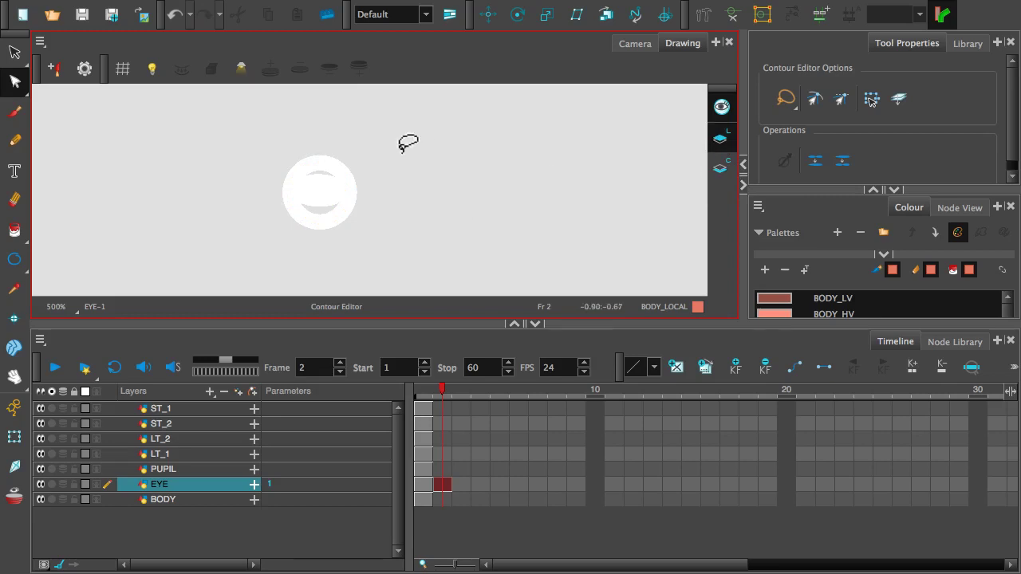
pyautogui.click(319, 171)
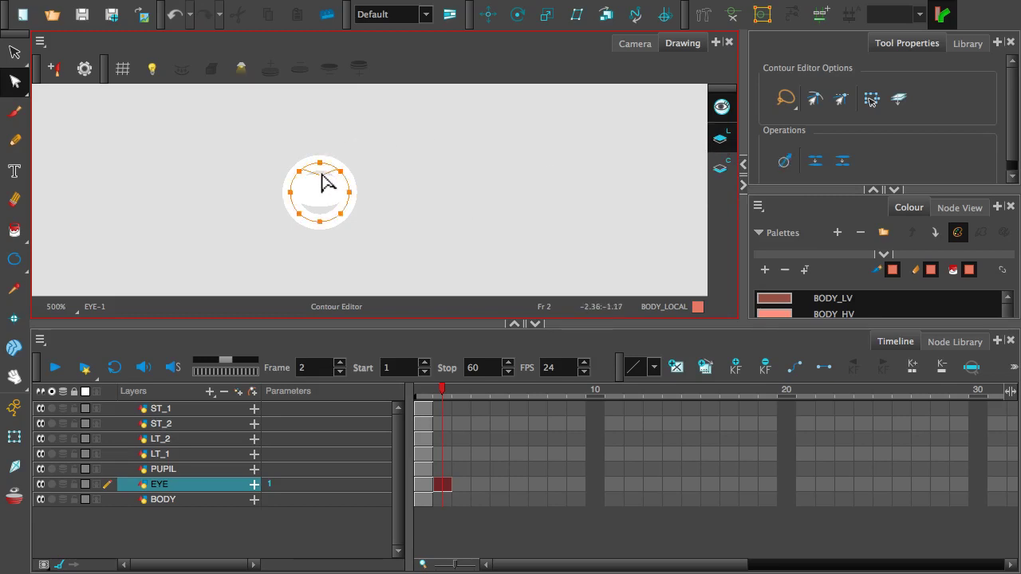
pyautogui.moveTo(321, 173); pyautogui.dragTo(348, 180)
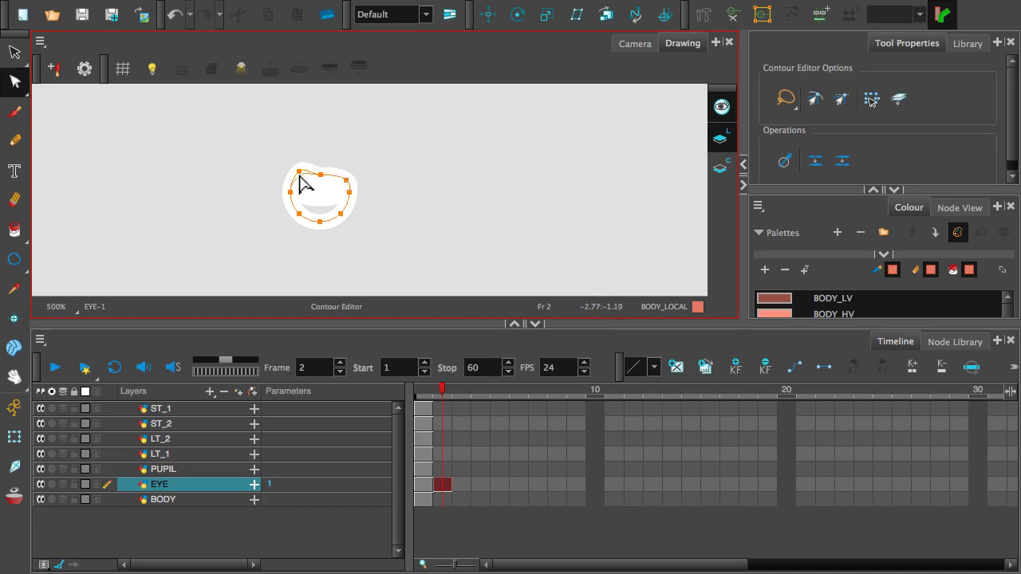
pyautogui.moveTo(294, 182); pyautogui.dragTo(288, 211)
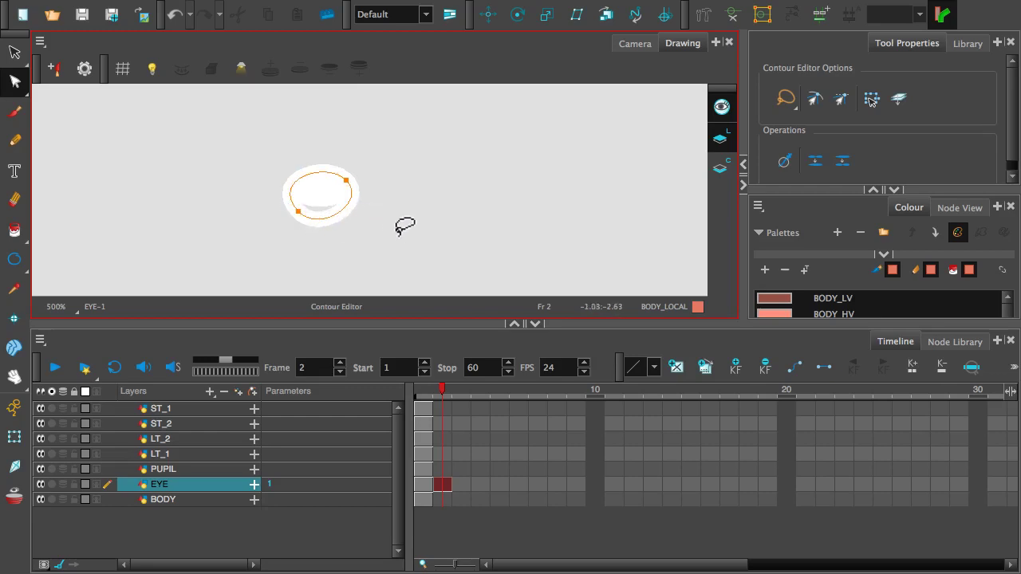
pyautogui.hotkey('ctrl', 'z')
# Step: Raise the lower contour points of the eye's line art on frame 2 to form a squashed oval
pyautogui.click(335, 222)
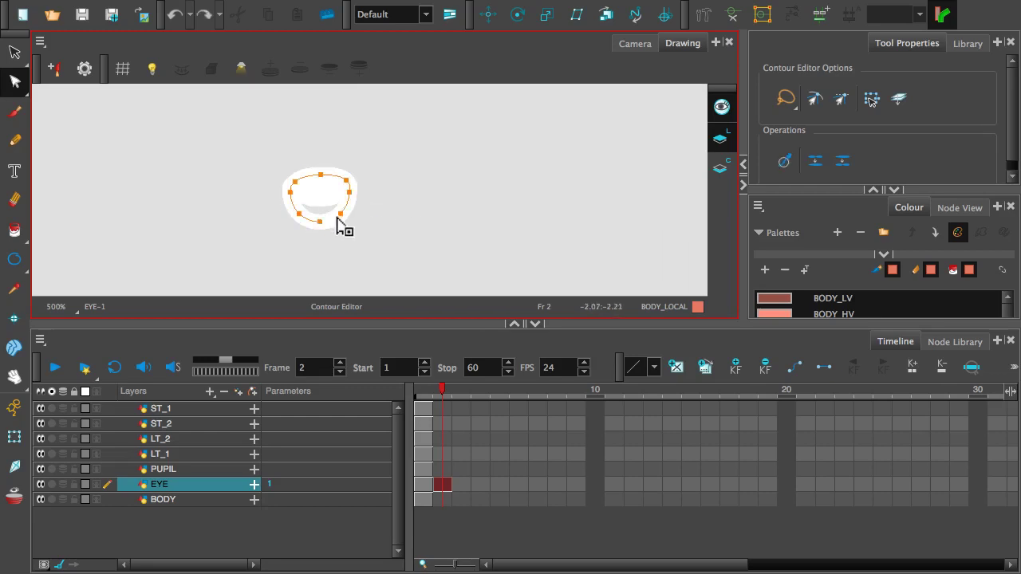
pyautogui.moveTo(328, 208)
pyautogui.mouseDown()
pyautogui.moveTo(336, 222)
pyautogui.moveTo(320, 212)
pyautogui.mouseUp()
pyautogui.click(337, 222)
pyautogui.click(325, 225)
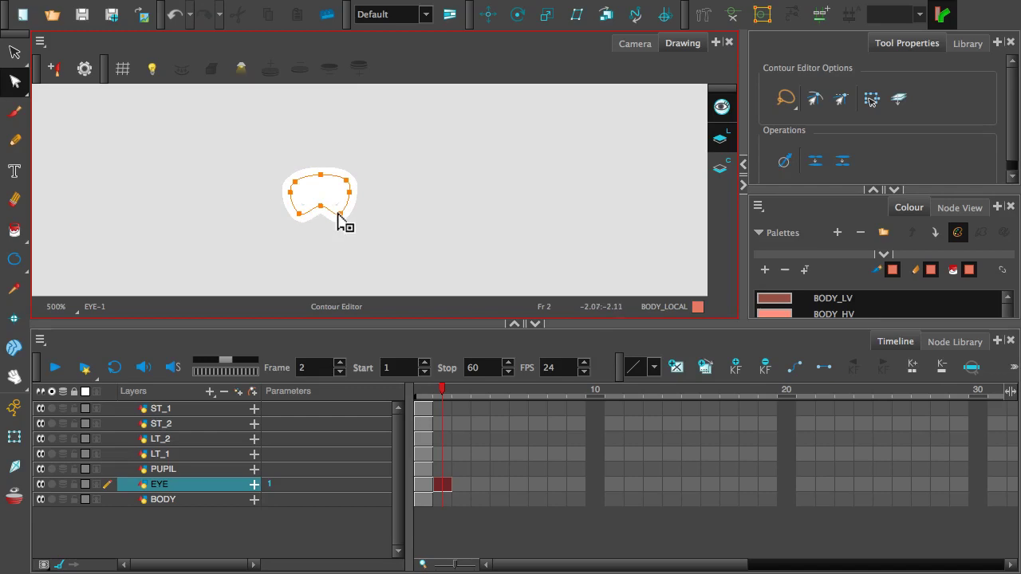
pyautogui.moveTo(339, 199); pyautogui.dragTo(303, 205)
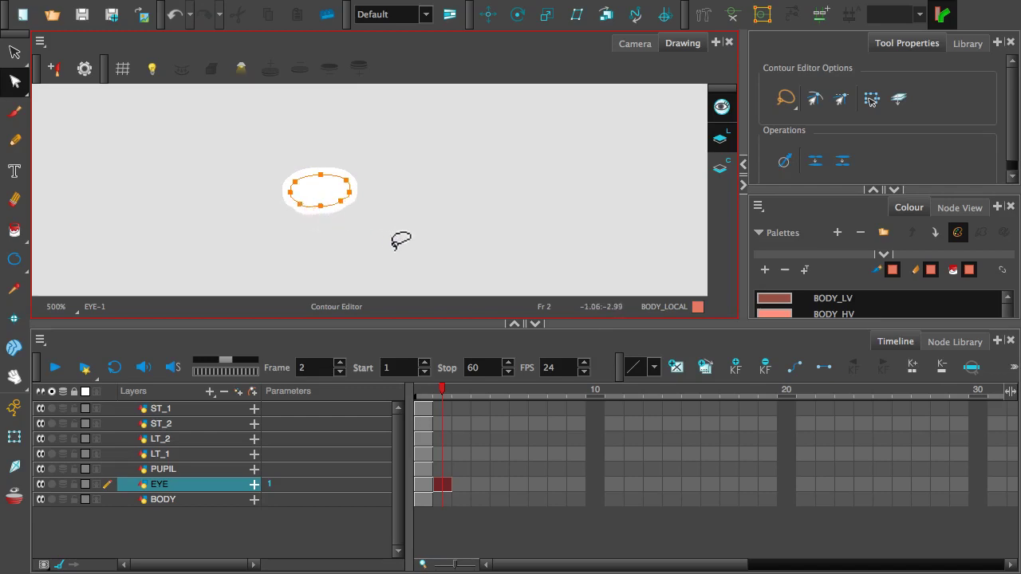
# Step: Compare the eye drawings on frames 1 and 2 in the Drawing and Camera views to check whether they differ
pyautogui.click(424, 484)
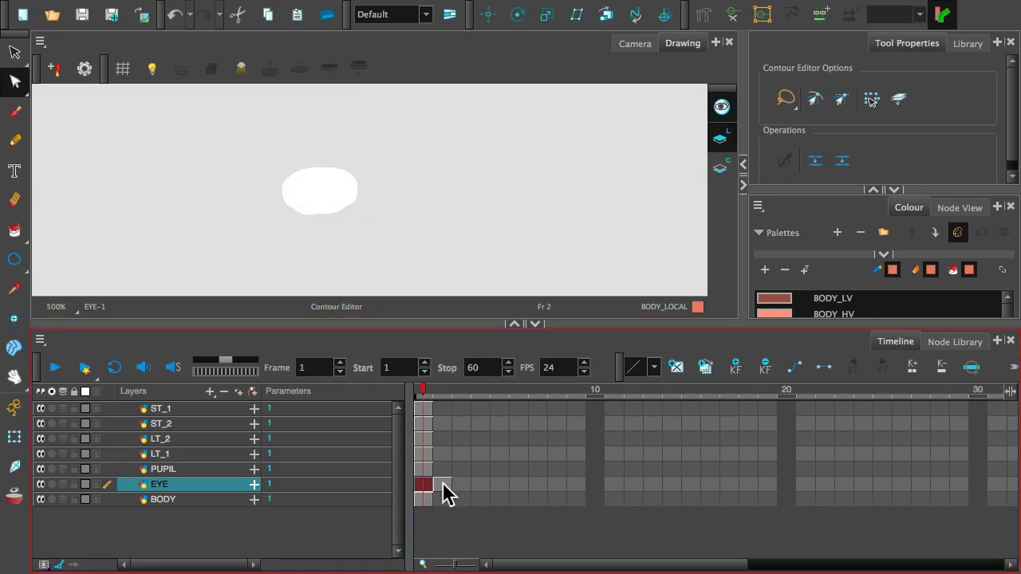
pyautogui.click(467, 487)
pyautogui.moveTo(422, 488); pyautogui.dragTo(447, 489)
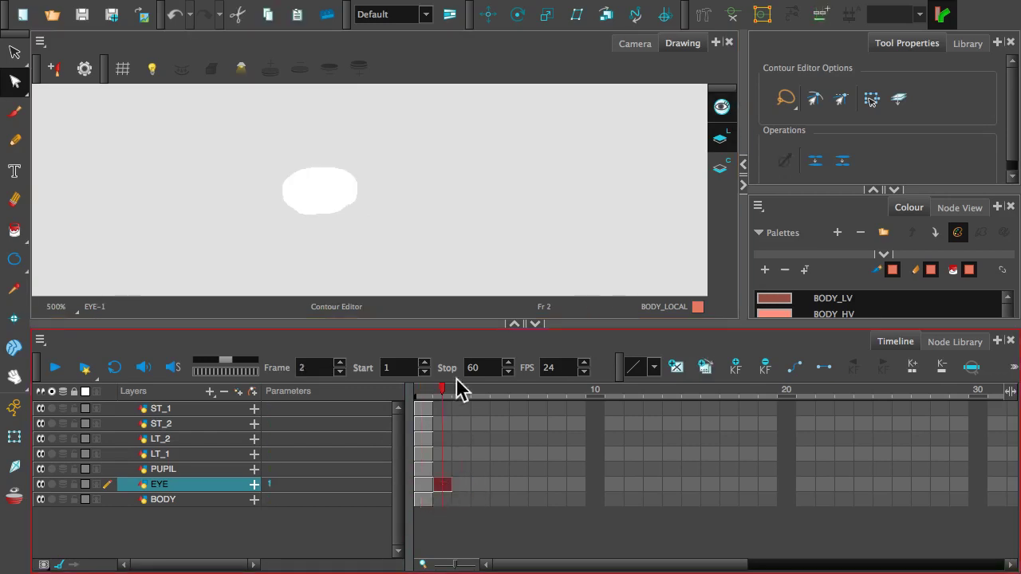
pyautogui.click(632, 44)
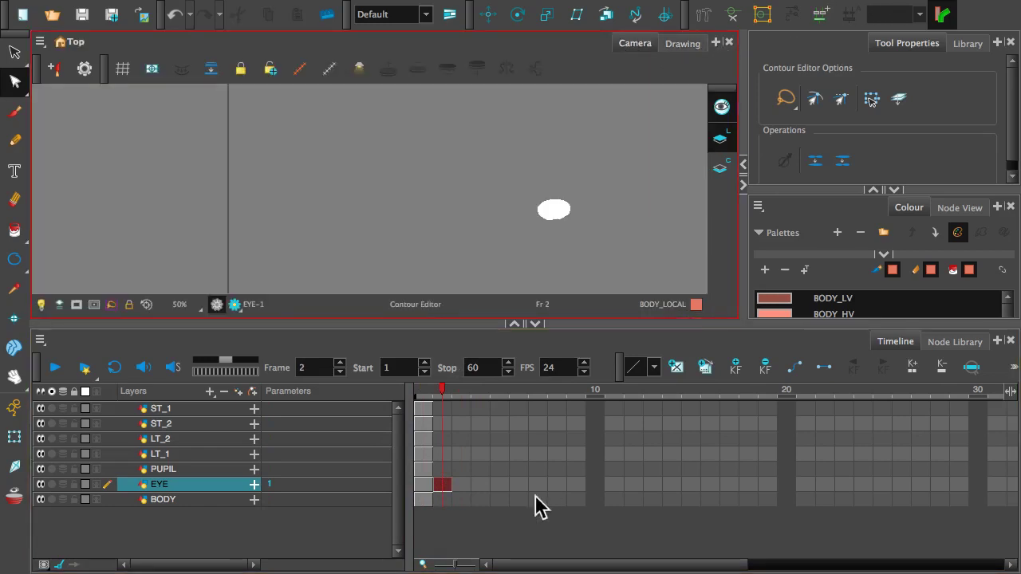
pyautogui.click(423, 485)
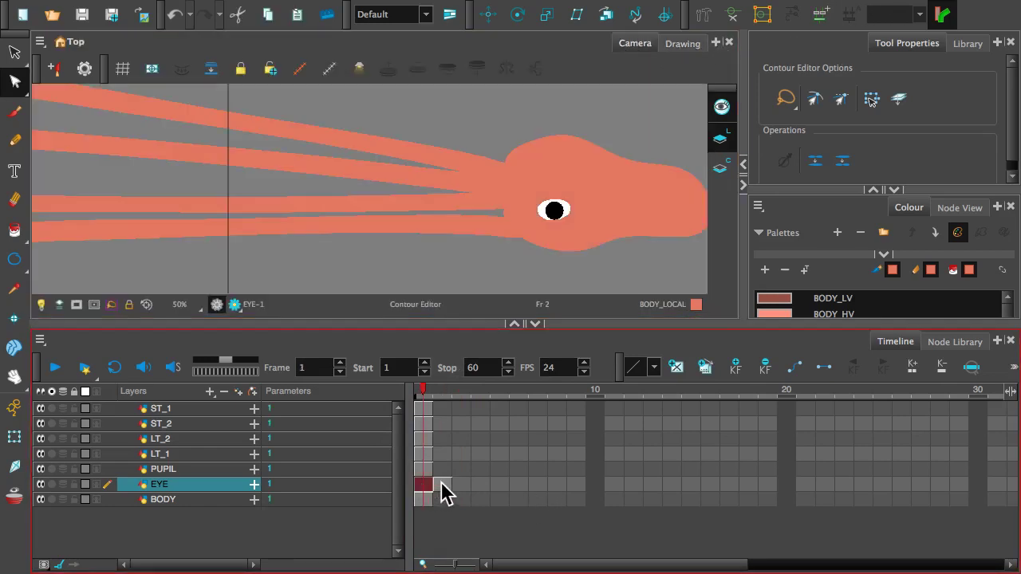
pyautogui.click(441, 487)
pyautogui.click(424, 490)
pyautogui.press('.')
pyautogui.click(466, 489)
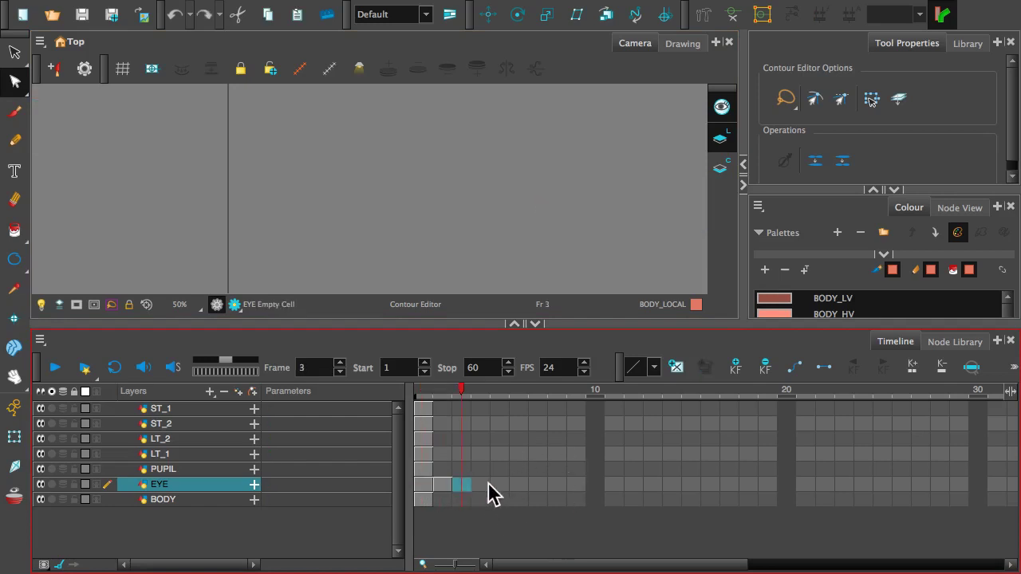
pyautogui.press(',')
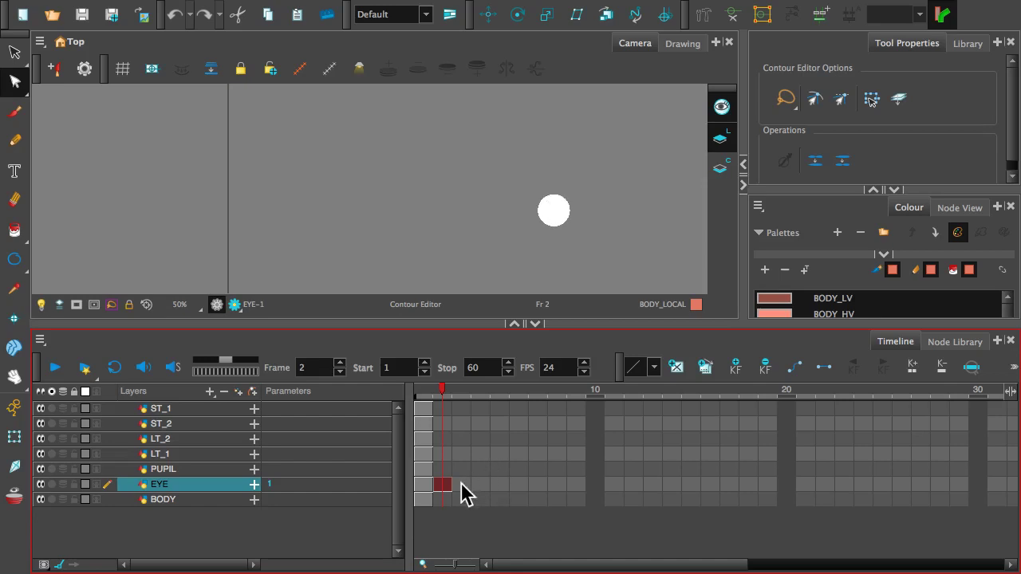
# Step: Delete the duplicated eye drawing from frame 2 of the EYE layer
pyautogui.click(517, 485)
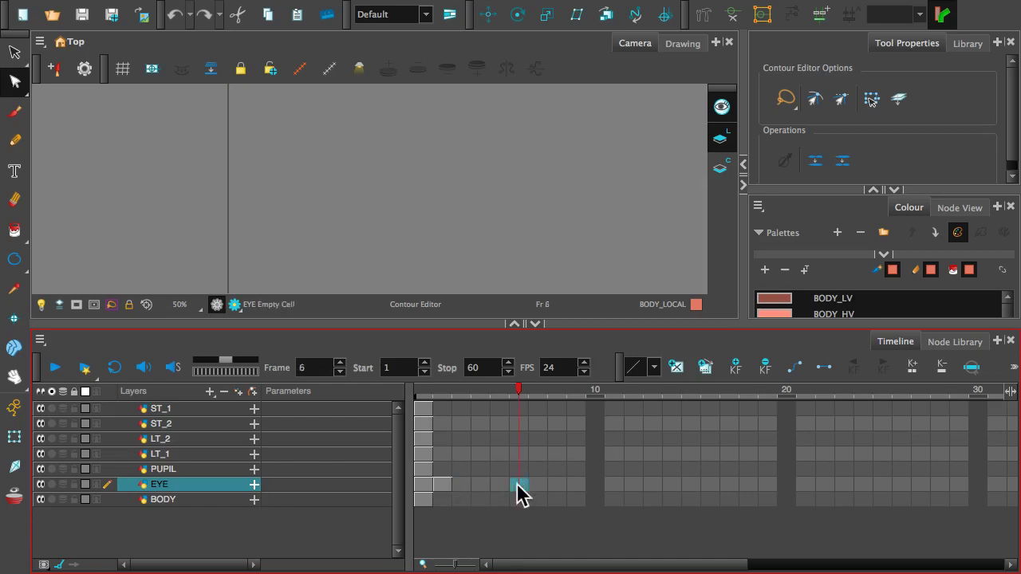
pyautogui.click(436, 485)
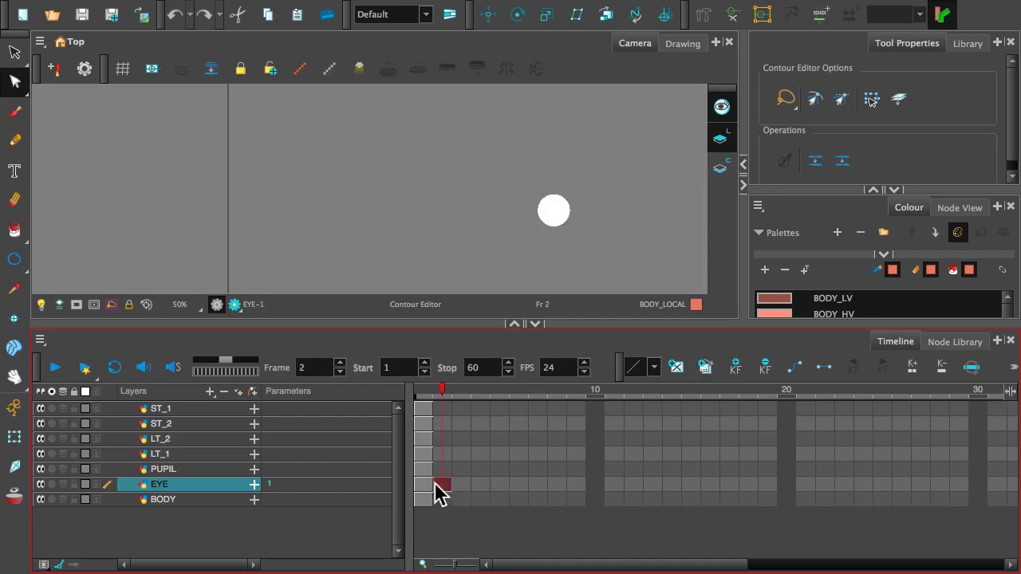
pyautogui.press('Delete')
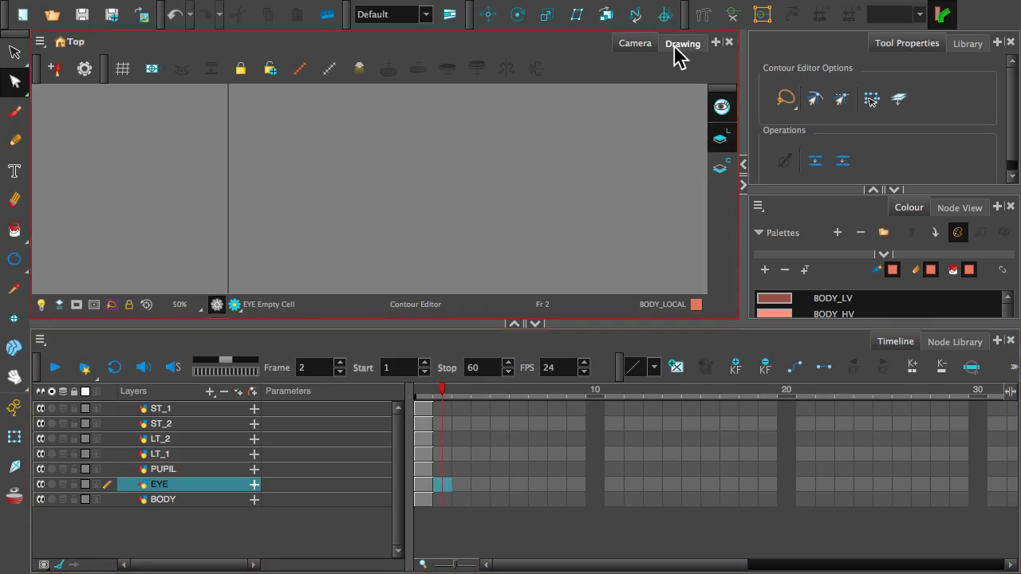
# Step: Draw a flattened white ellipse on frame 2 of the EYE layer, using onion skin to place it over the round eye
pyautogui.click(678, 45)
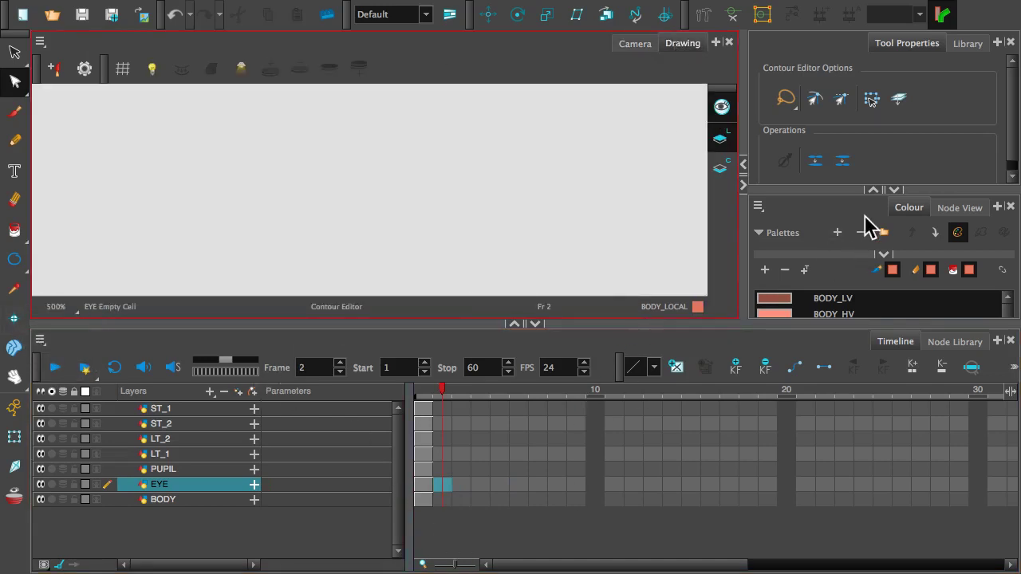
pyautogui.click(14, 140)
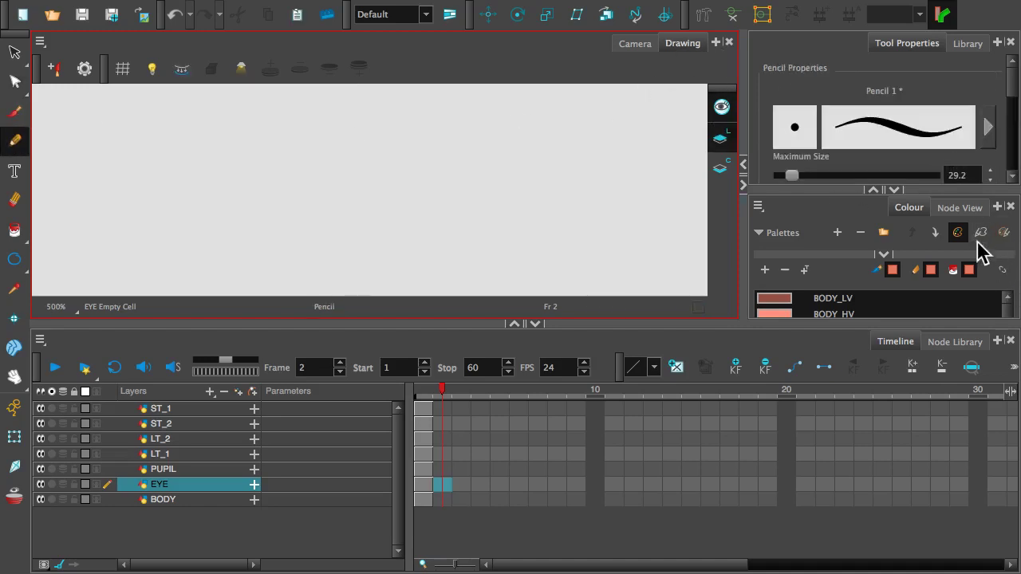
pyautogui.moveTo(849, 188); pyautogui.dragTo(832, 117)
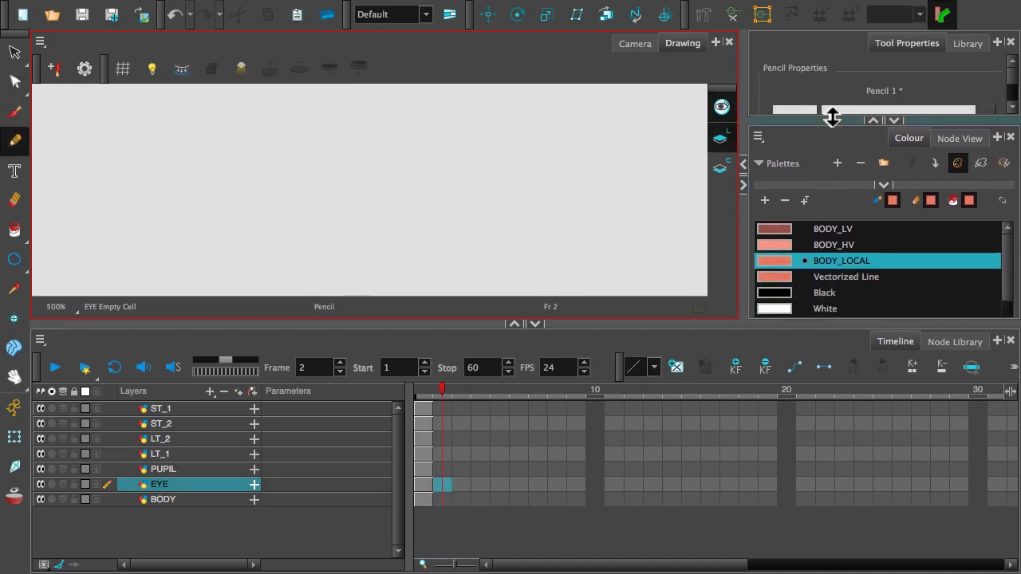
pyautogui.click(820, 309)
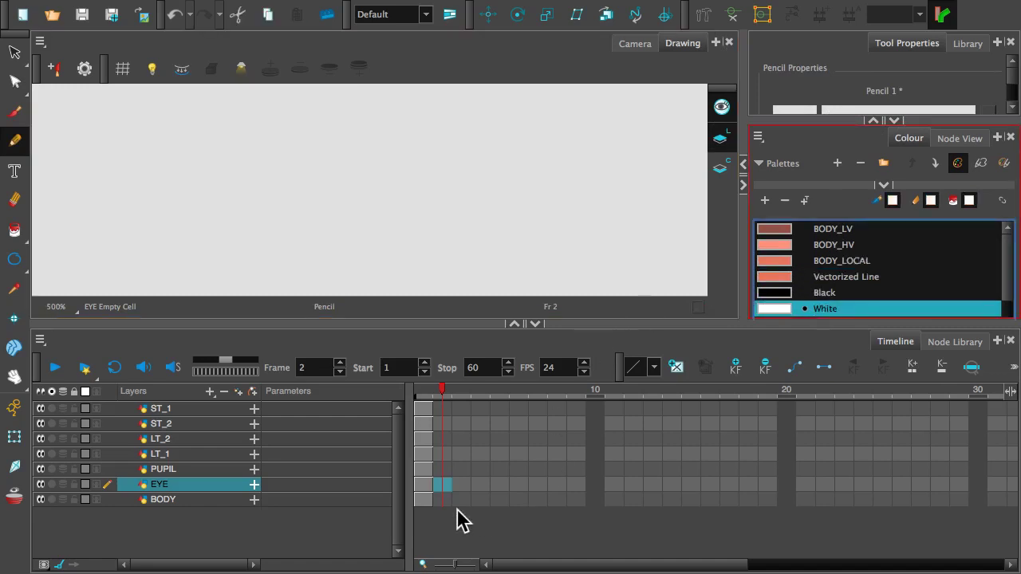
pyautogui.click(423, 486)
pyautogui.click(443, 485)
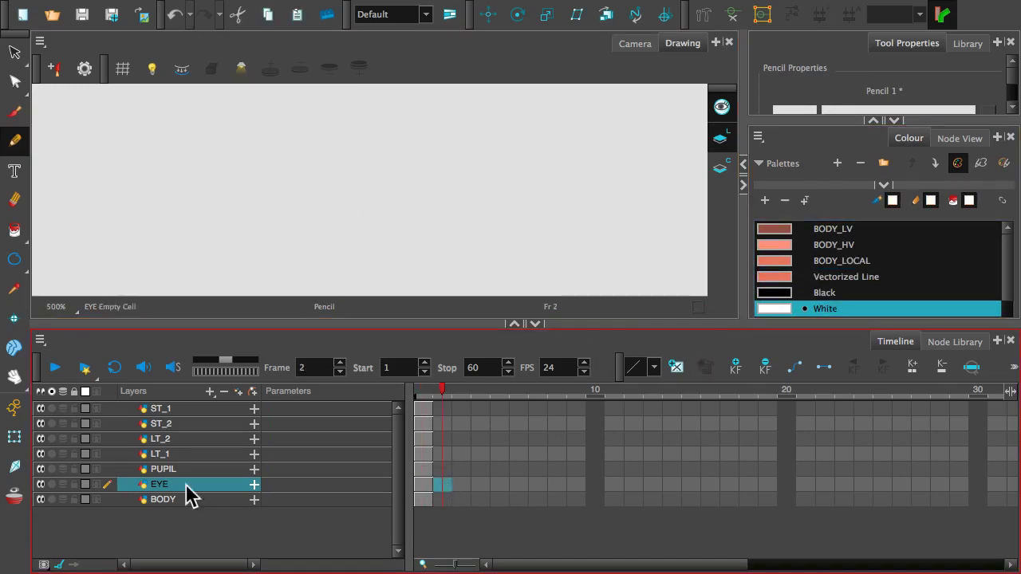
pyautogui.click(14, 494)
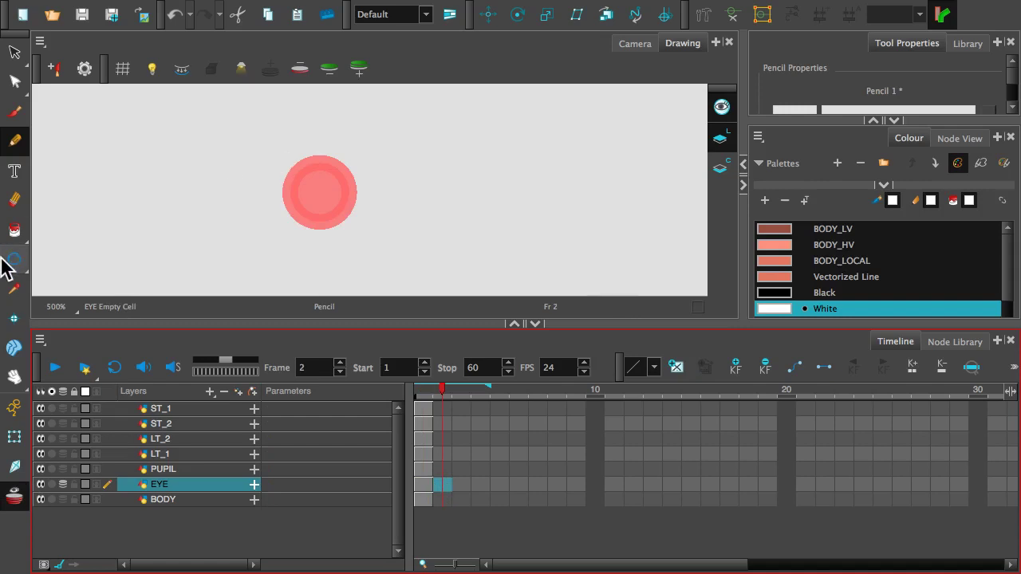
pyautogui.click(13, 259)
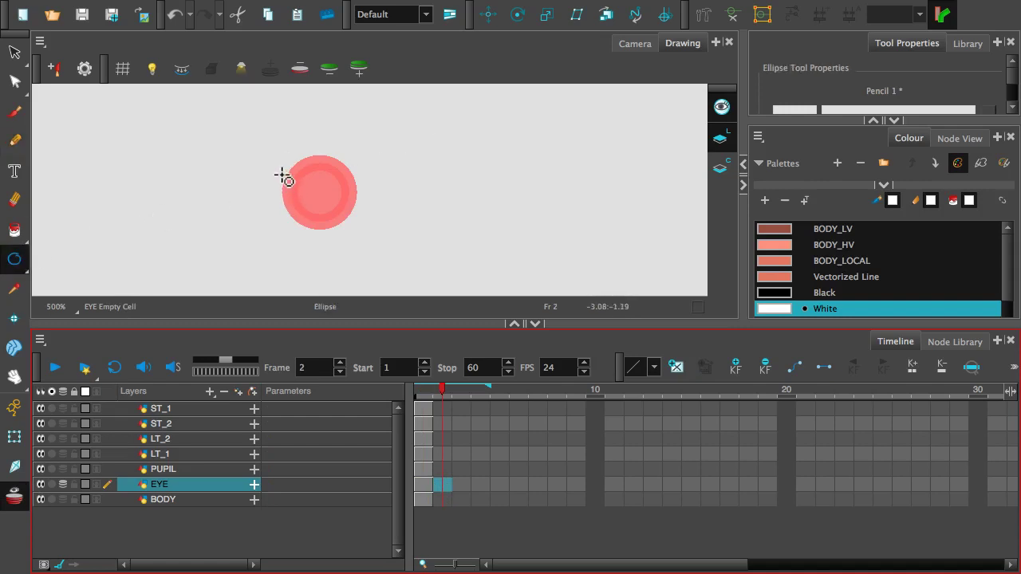
pyautogui.moveTo(285, 179); pyautogui.dragTo(358, 204)
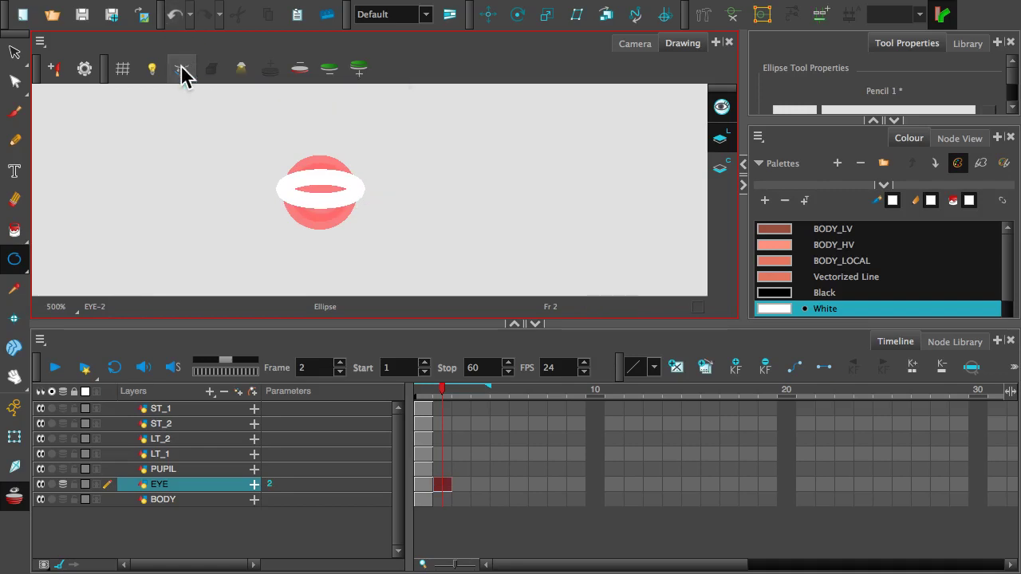
# Step: Paint the inside of the flattened eye ellipse white on its Colour Art layer
pyautogui.click(722, 170)
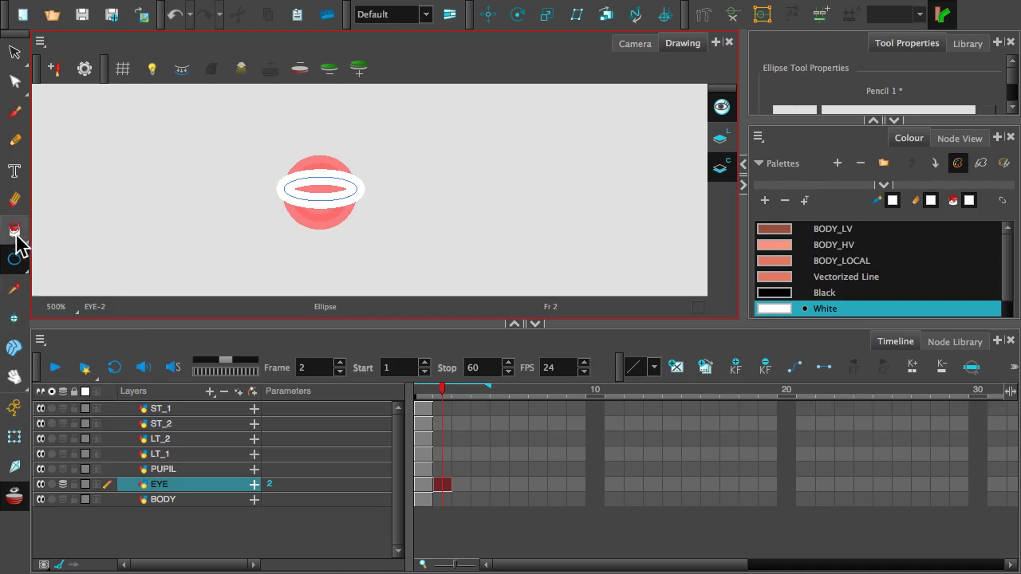
pyautogui.click(14, 232)
pyautogui.click(323, 190)
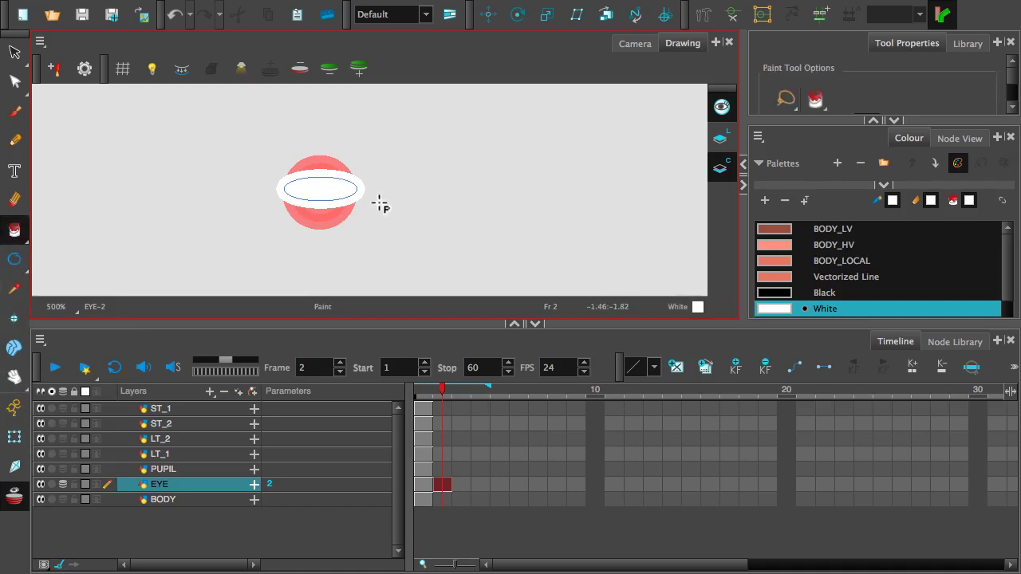
# Step: Compare the round eye on frame 1 with the squashed eye on frame 2 in the Drawing and Camera views
pyautogui.click(427, 486)
pyautogui.click(444, 488)
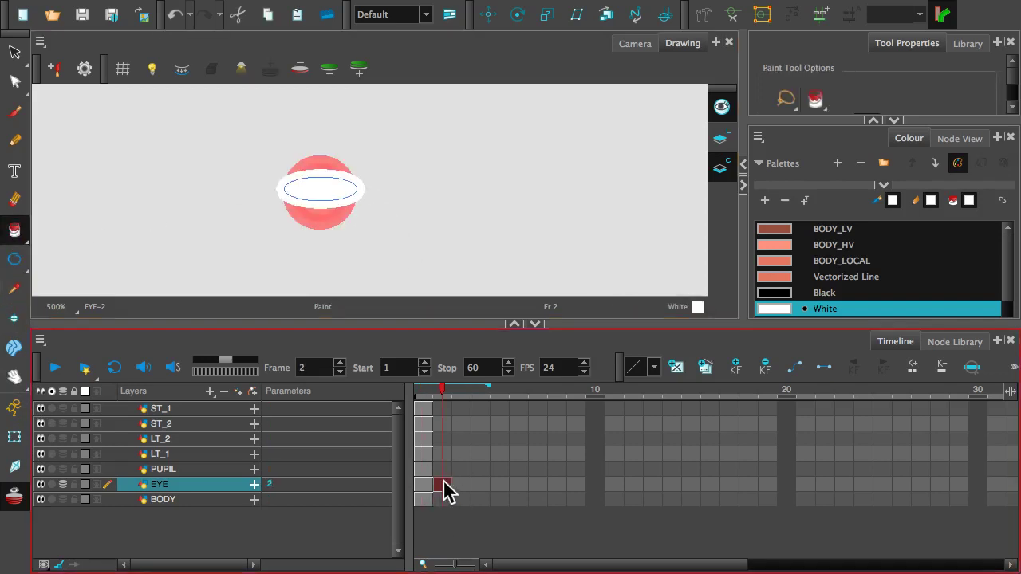
pyautogui.click(636, 44)
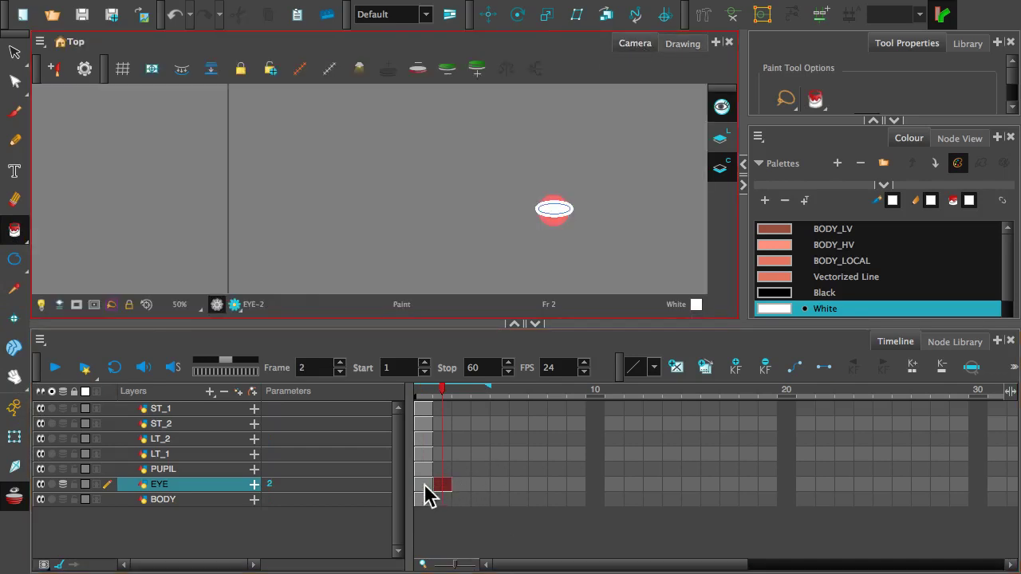
pyautogui.click(425, 485)
pyautogui.click(443, 485)
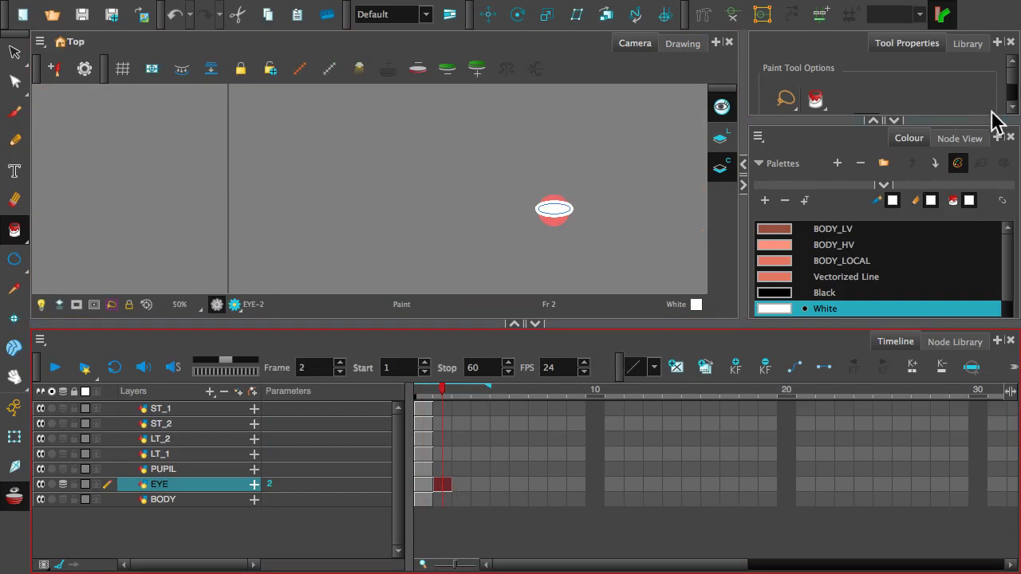
# Step: Show the Library's Drawing Substitution controls and set frame 2 of the EYE layer to an empty drawing
pyautogui.click(968, 44)
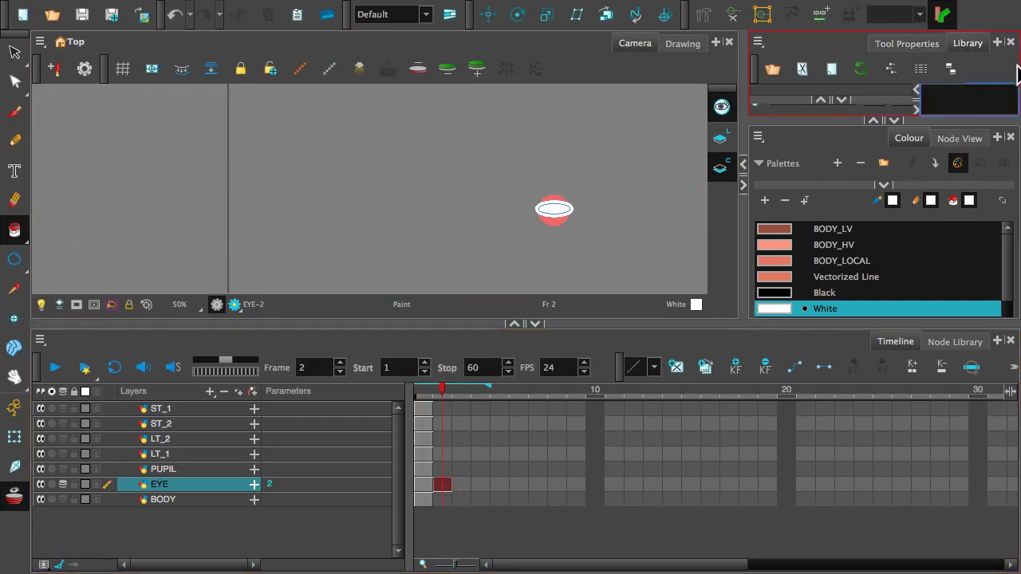
pyautogui.moveTo(843, 121); pyautogui.dragTo(846, 290)
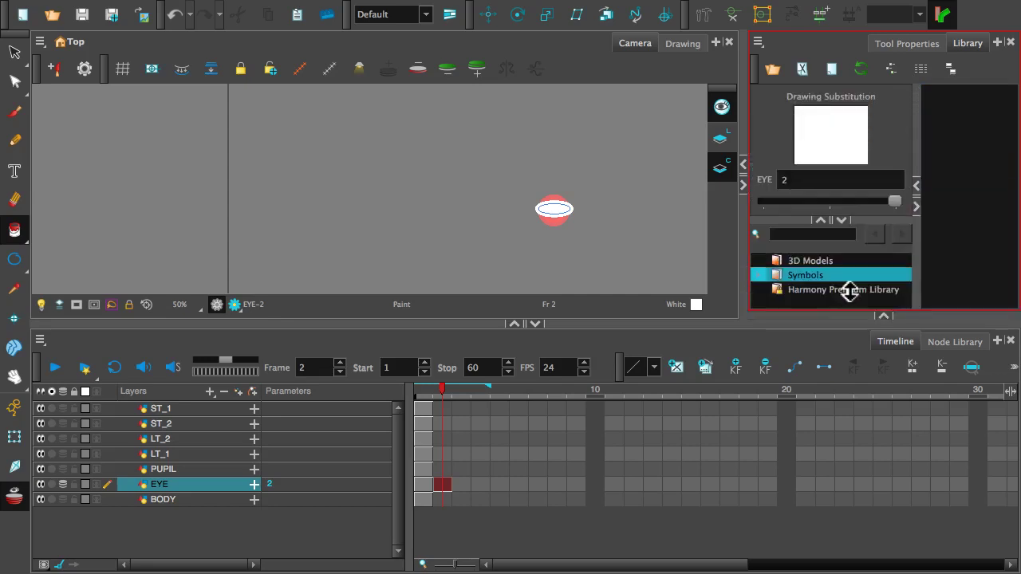
pyautogui.moveTo(802, 208); pyautogui.dragTo(771, 196)
# Step: Test Drawing Substitution on frame 1 of the EYE layer by swapping to drawing 2, to empty and back to drawing 1
pyautogui.click(421, 481)
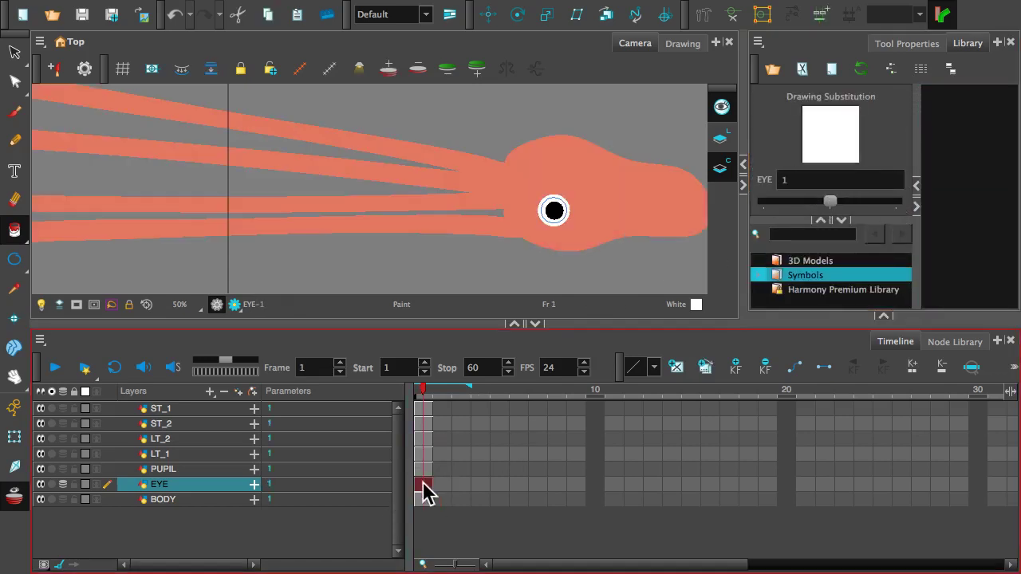
pyautogui.moveTo(833, 204)
pyautogui.mouseDown()
pyautogui.moveTo(873, 205)
pyautogui.moveTo(793, 210)
pyautogui.moveTo(926, 207)
pyautogui.moveTo(757, 200)
pyautogui.moveTo(875, 203)
pyautogui.moveTo(813, 200)
pyautogui.mouseUp()
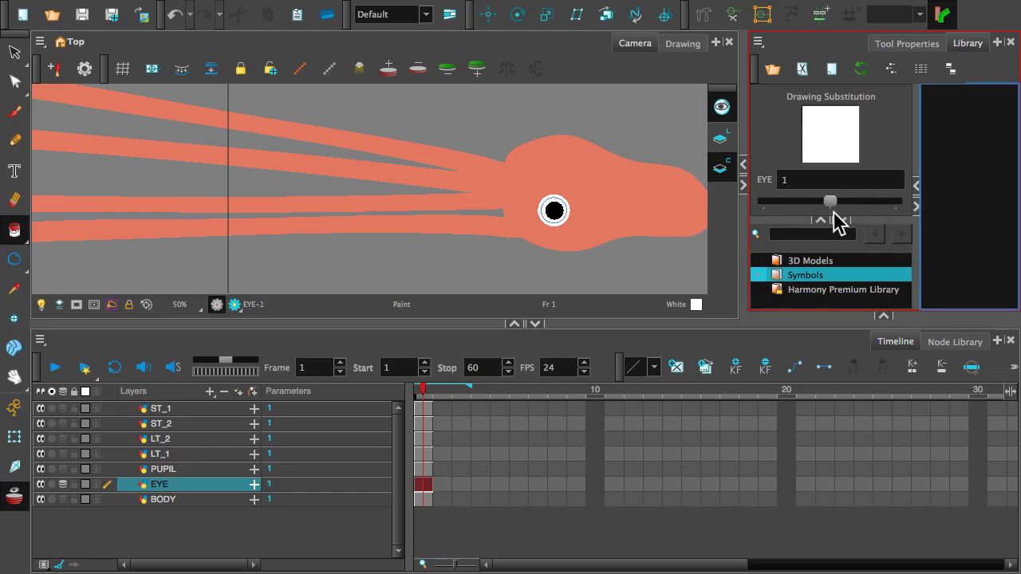
pyautogui.moveTo(829, 203); pyautogui.dragTo(871, 206)
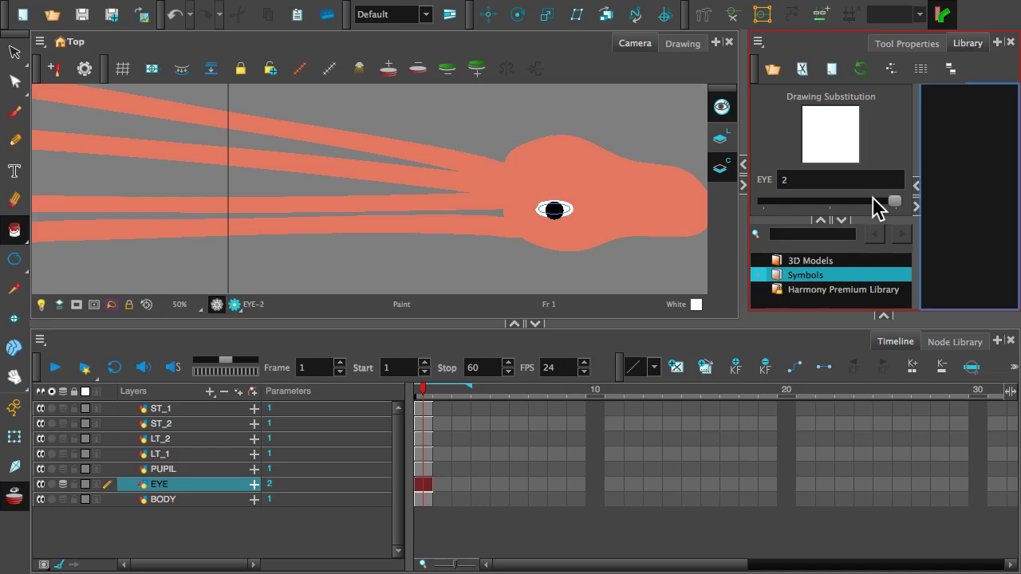
pyautogui.moveTo(895, 202); pyautogui.dragTo(772, 209)
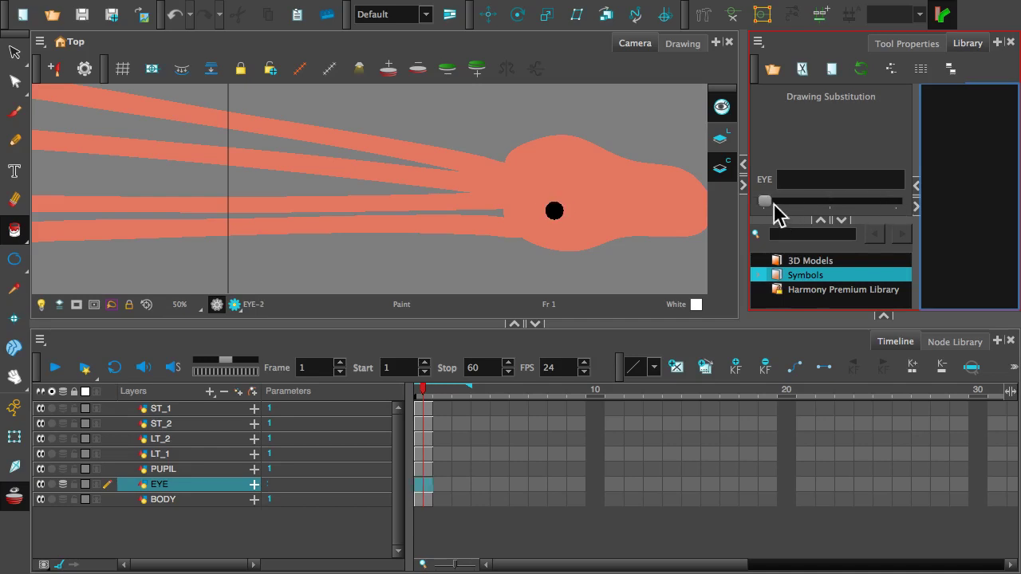
pyautogui.click(828, 202)
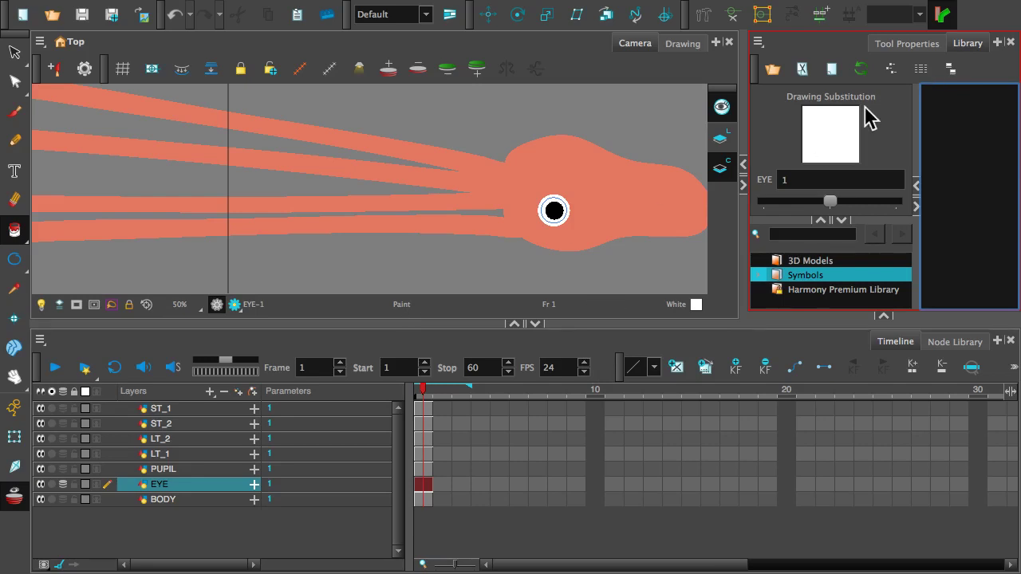
# Step: Compare Line Art and Colour Art on the BODY layer and leave Line Art as the active art layer
pyautogui.click(269, 519)
pyautogui.click(192, 501)
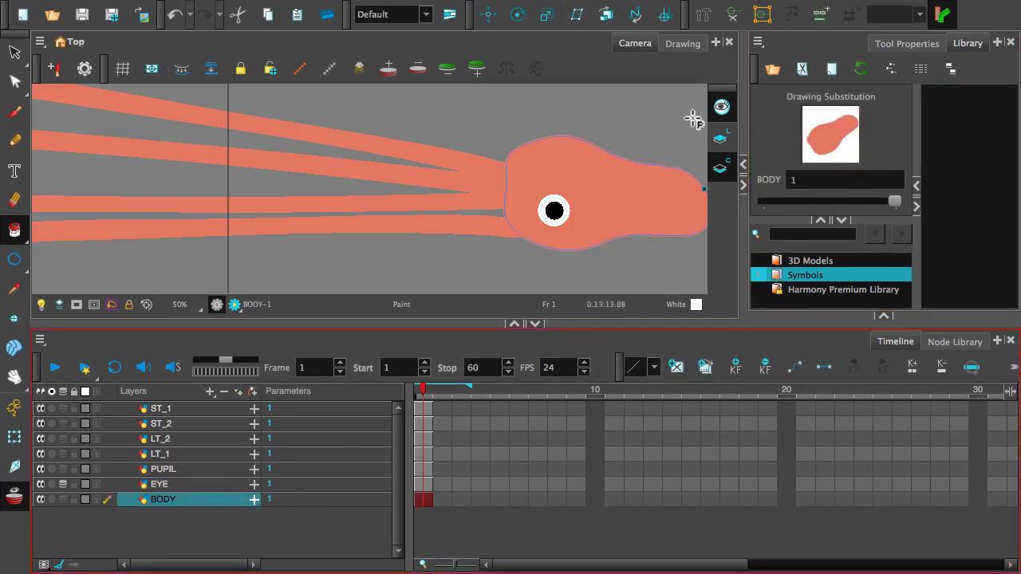
pyautogui.click(721, 138)
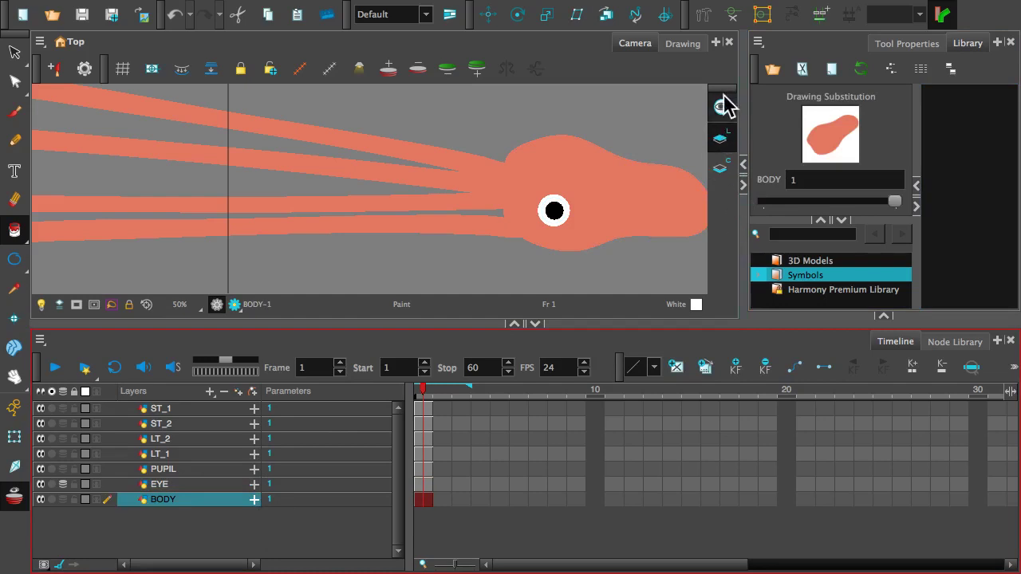
pyautogui.click(728, 231)
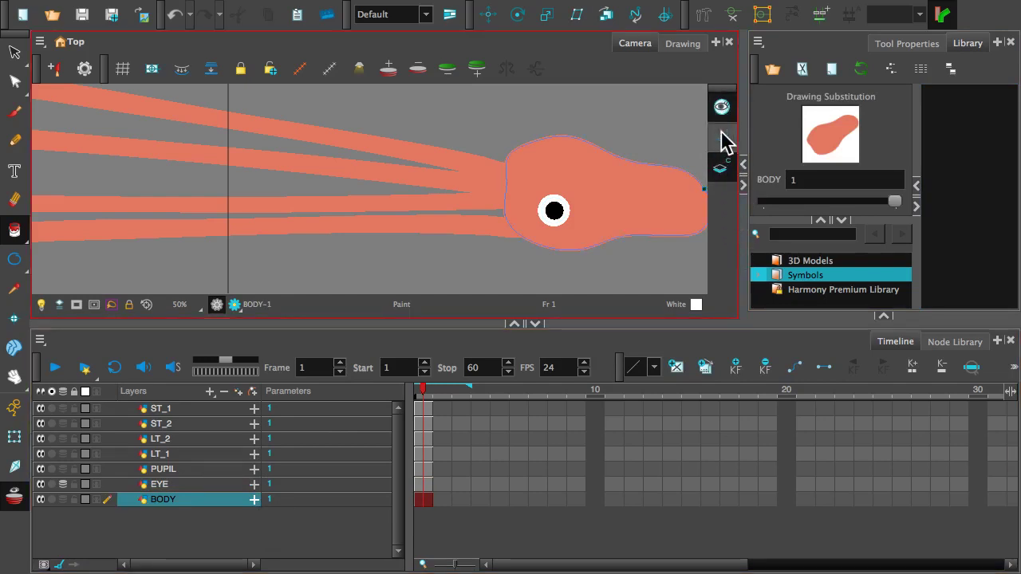
pyautogui.click(722, 140)
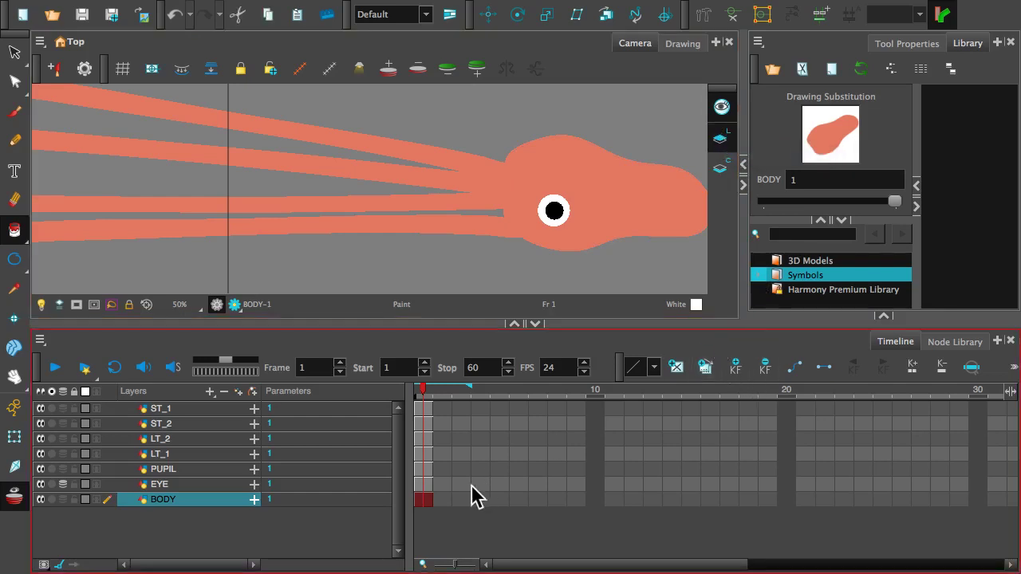
# Step: Examine the frame 1 drawing and its substitution preview for each layer from EYE up to ST_1 and back down to BODY
pyautogui.click(423, 484)
pyautogui.click(423, 469)
pyautogui.click(427, 455)
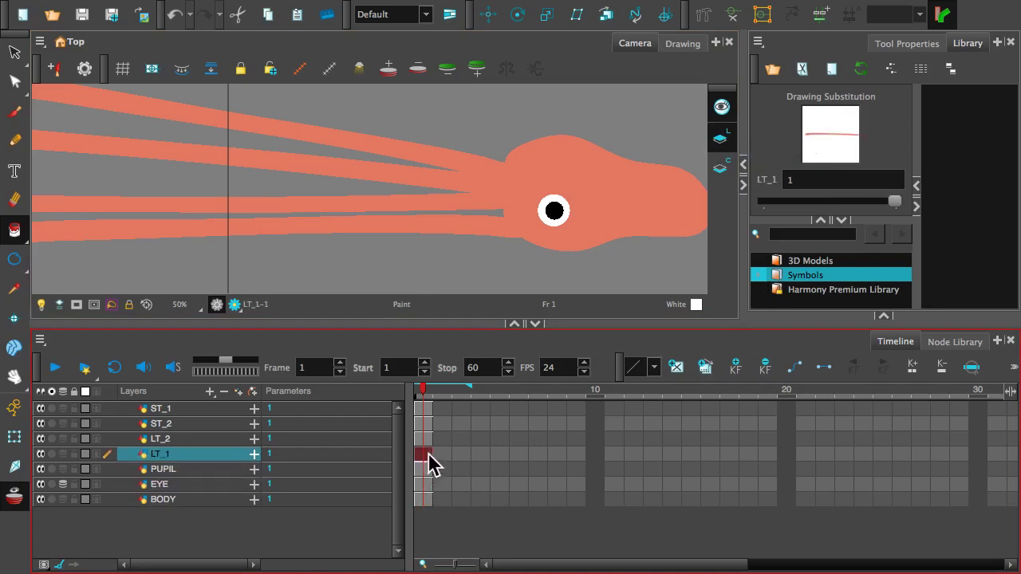
pyautogui.click(431, 440)
pyautogui.click(429, 408)
pyautogui.click(427, 423)
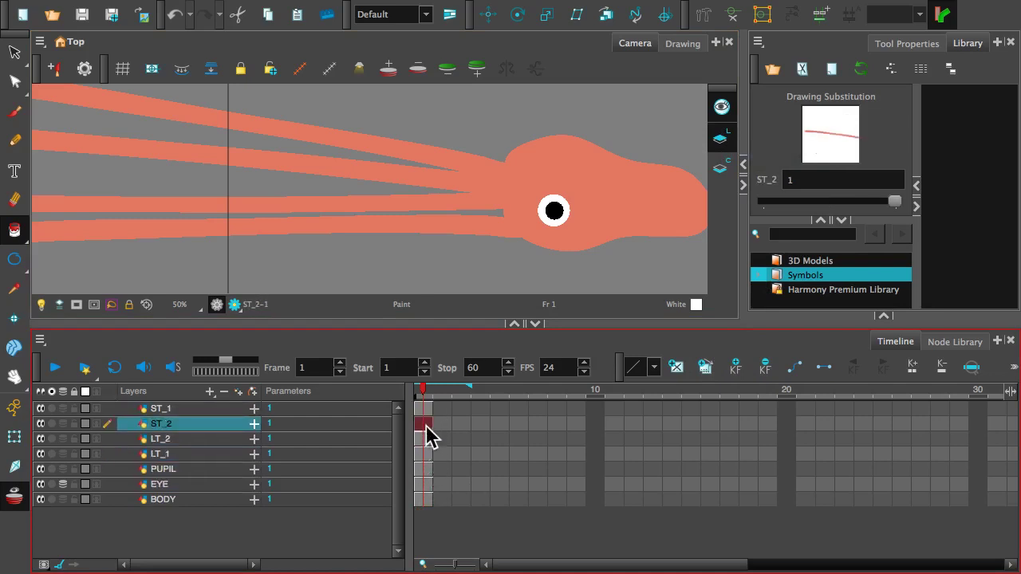
pyautogui.click(429, 439)
pyautogui.click(429, 455)
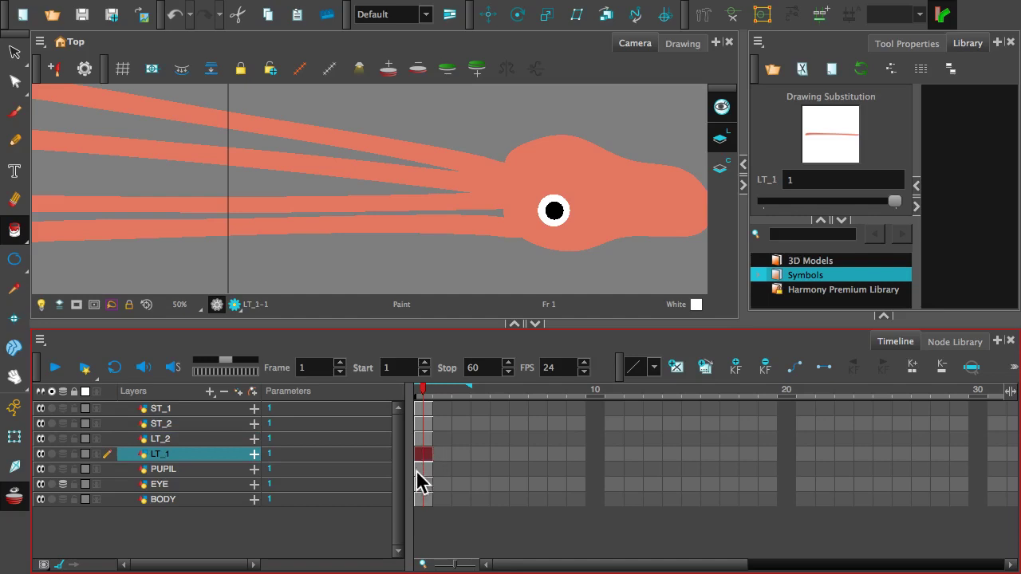
pyautogui.click(419, 470)
pyautogui.click(421, 484)
pyautogui.click(428, 500)
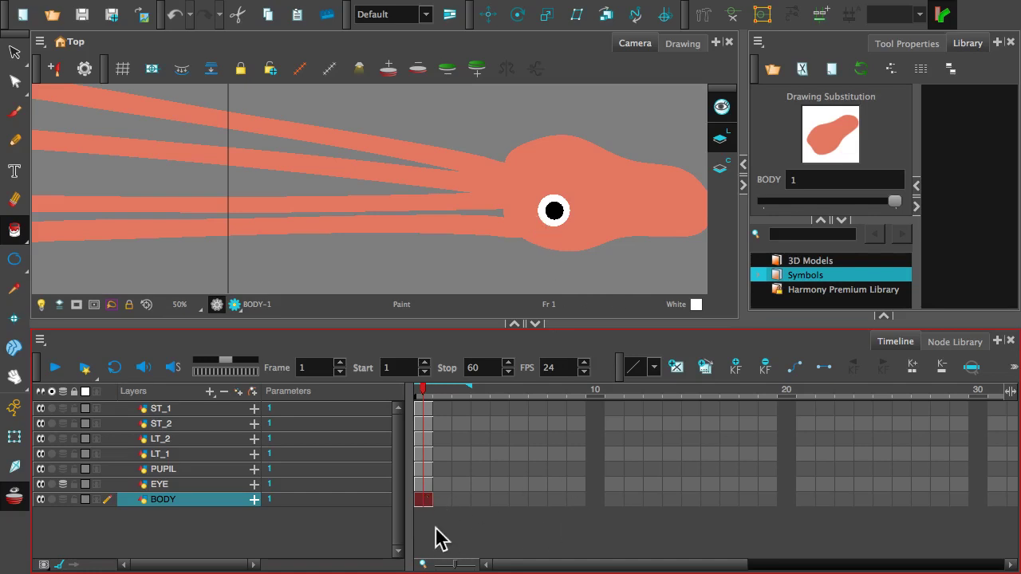
# Step: Add a parent peg to each of the seven drawing layers from ST_1 to BODY
pyautogui.click(184, 556)
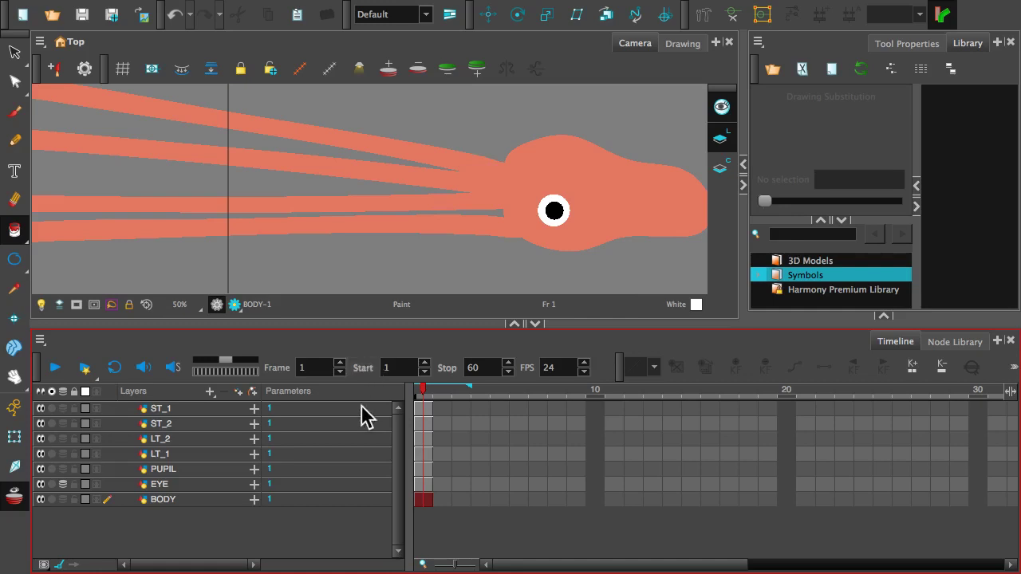
pyautogui.click(163, 405)
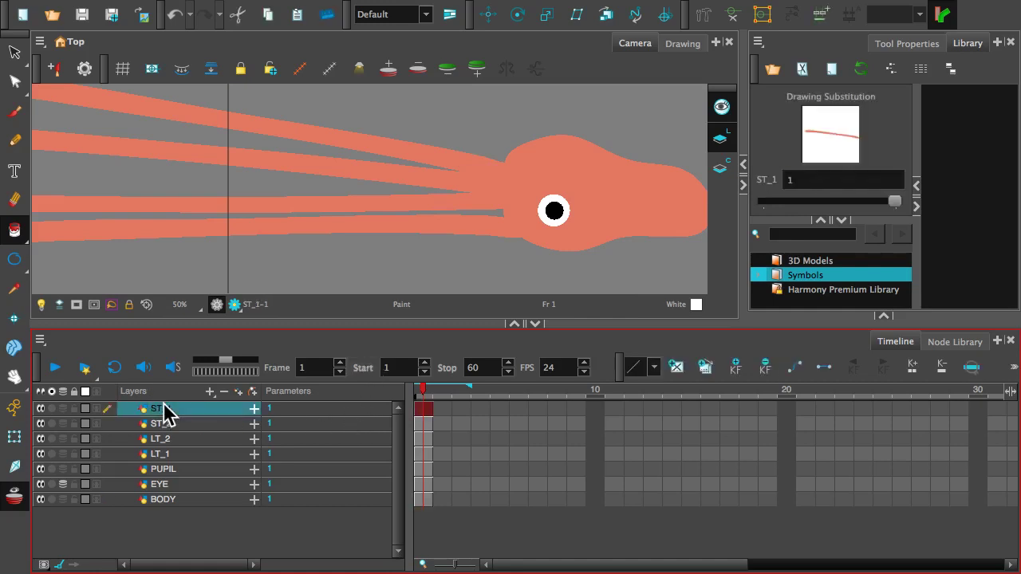
pyautogui.keyDown('shift'); pyautogui.click(198, 503); pyautogui.keyUp('shift')
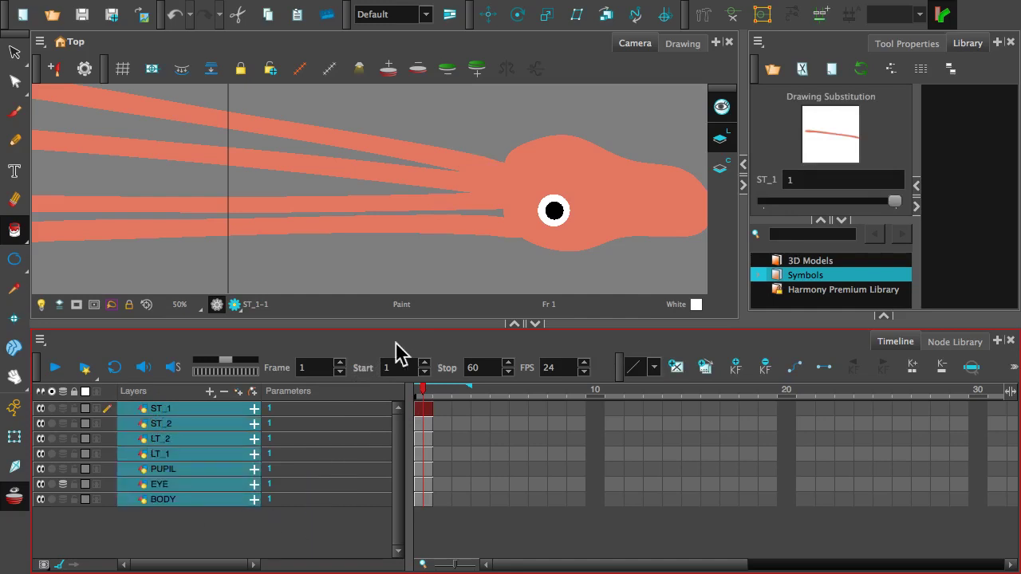
pyautogui.scroll(-2, 274, 175)
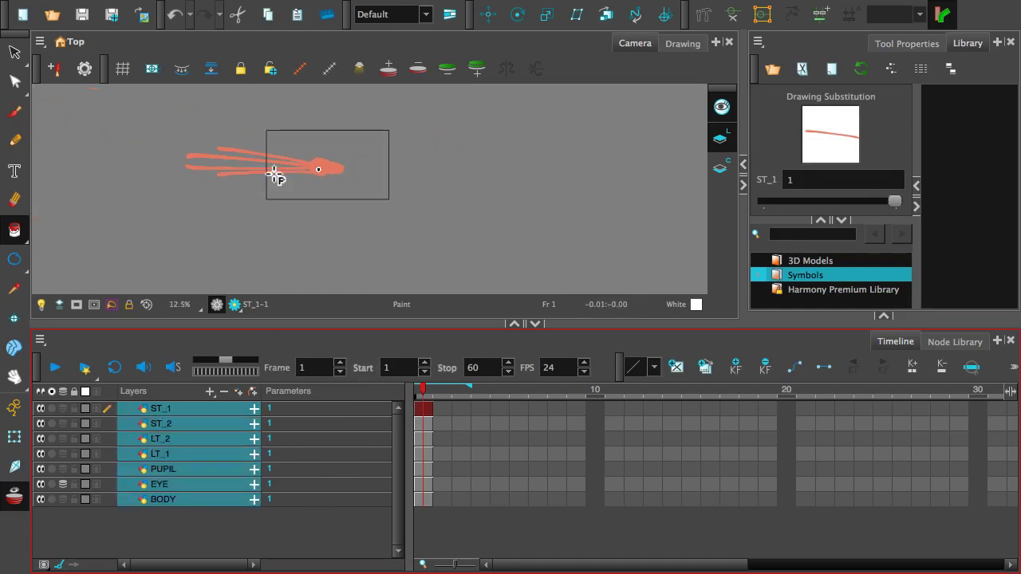
pyautogui.scroll(2, 274, 175)
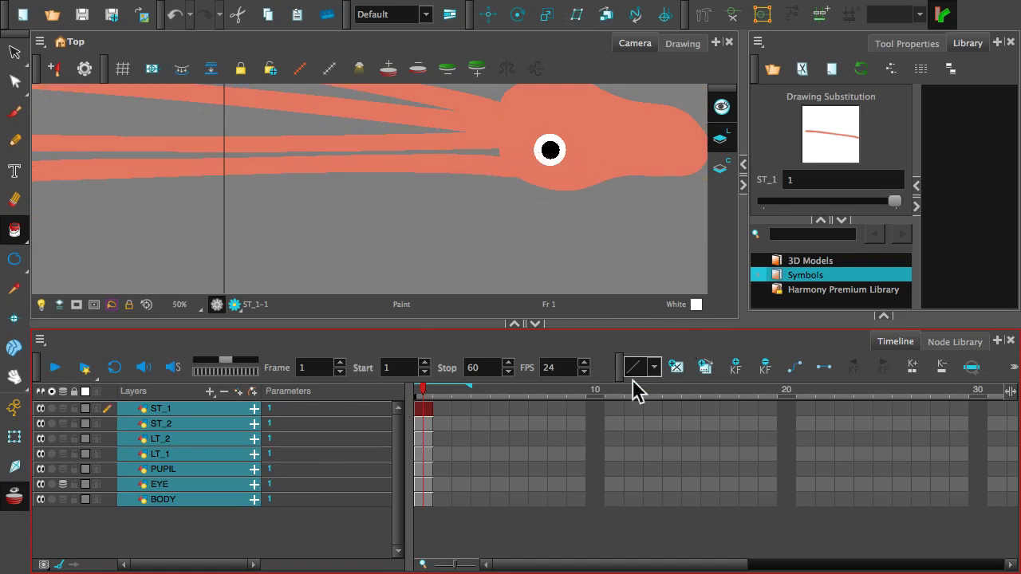
pyautogui.click(251, 390)
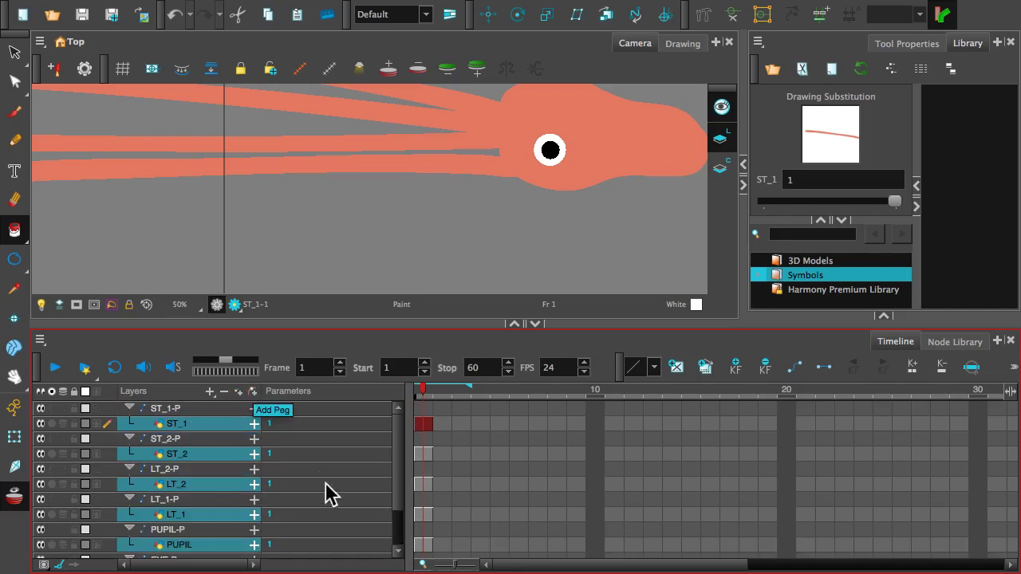
pyautogui.scroll(-3, 179, 414)
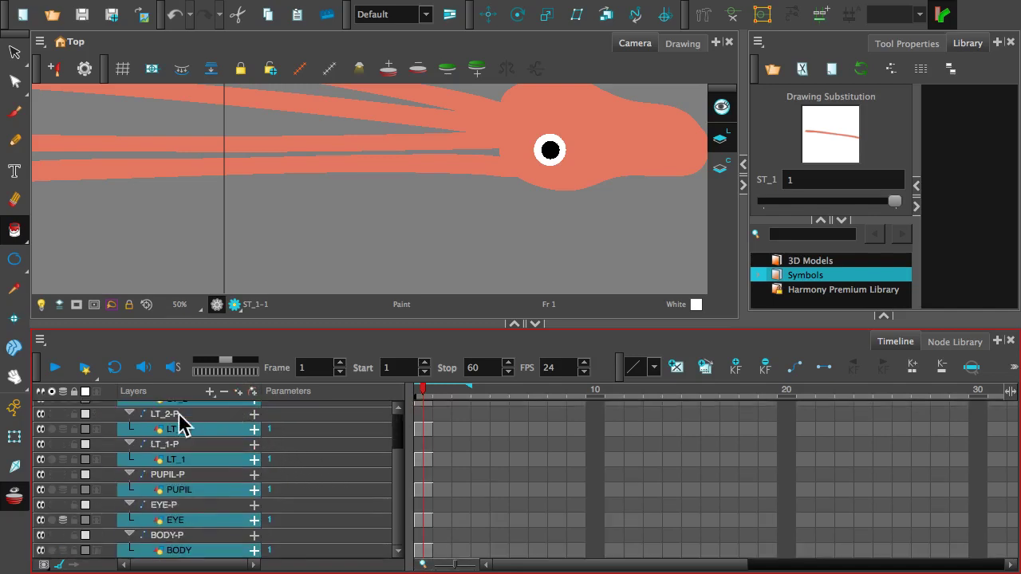
# Step: Enlarge the Timeline and review the parent pegs above all seven drawing layers from ST_1 to BODY
pyautogui.scroll(3, 178, 412)
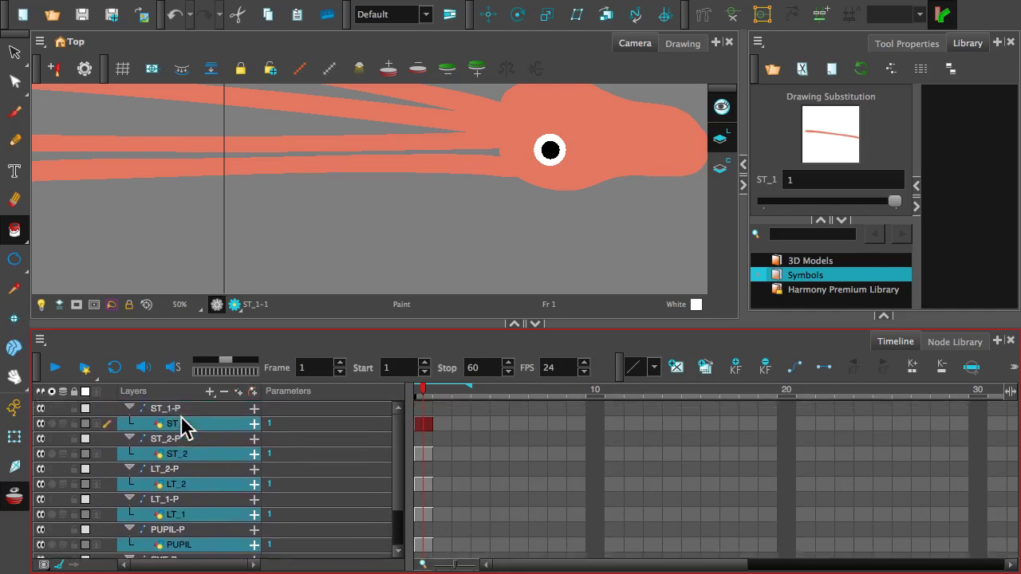
pyautogui.scroll(-3, 182, 428)
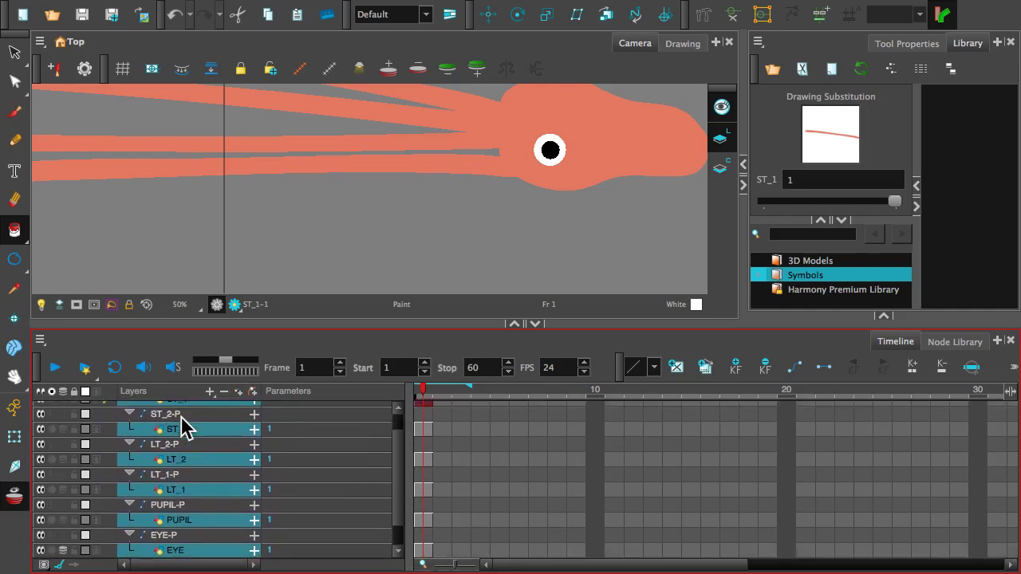
pyautogui.scroll(3, 182, 426)
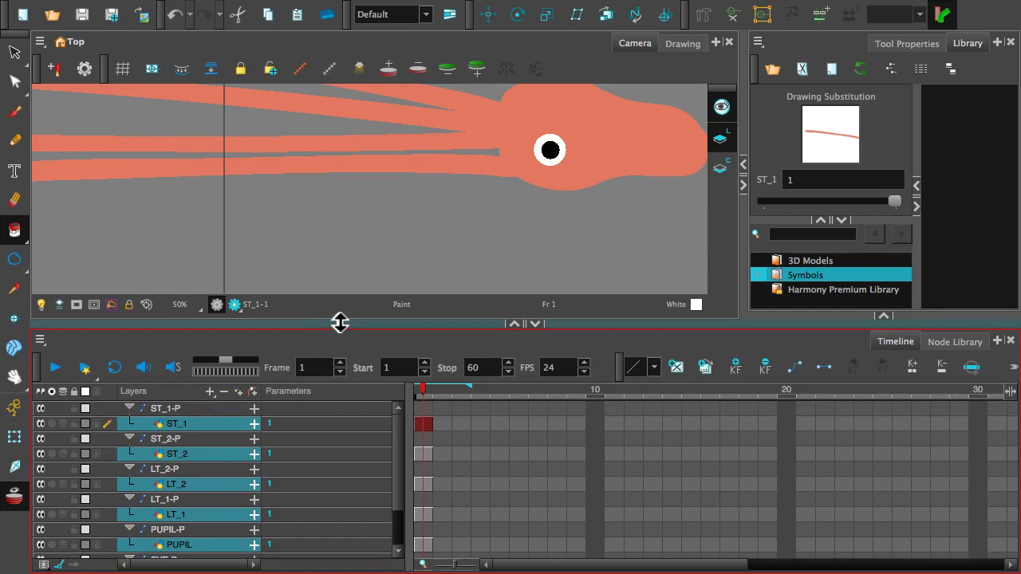
pyautogui.moveTo(340, 322); pyautogui.dragTo(359, 171)
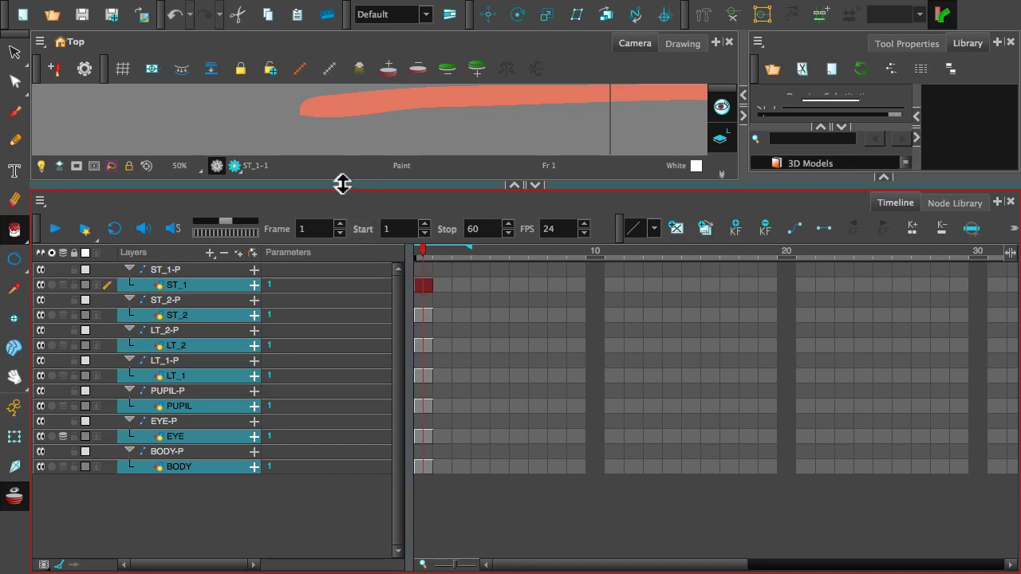
pyautogui.rightClick(426, 289)
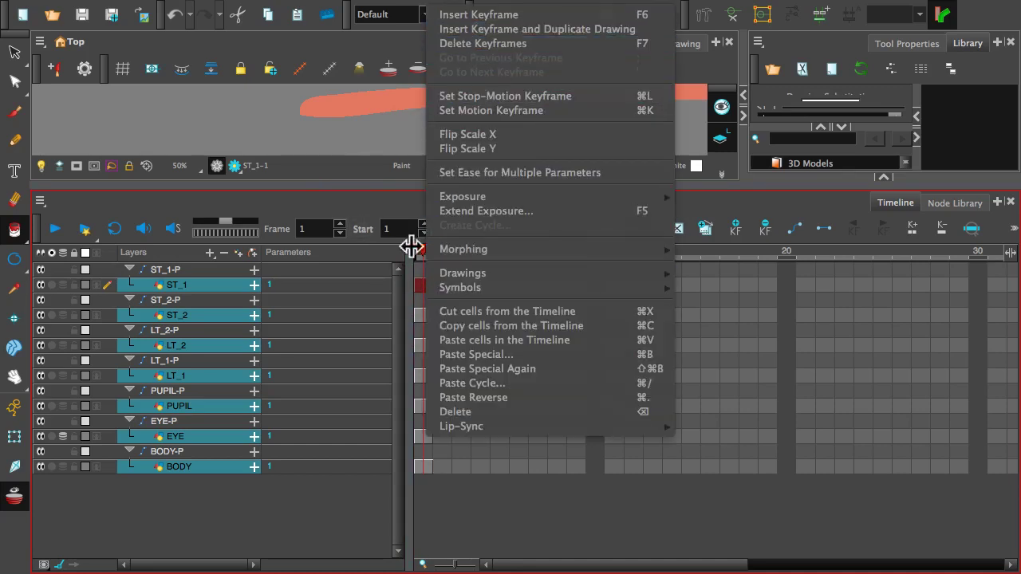
pyautogui.click(358, 199)
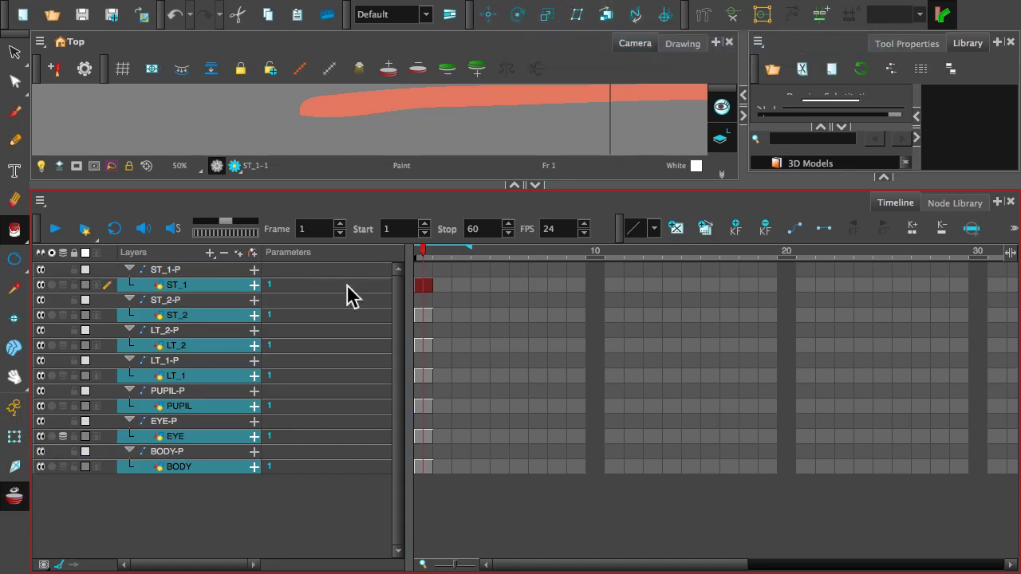
# Step: Shrink the Timeline, widen the Camera view area and add a Node View beside the Camera and Drawing views
pyautogui.moveTo(472, 183); pyautogui.dragTo(492, 487)
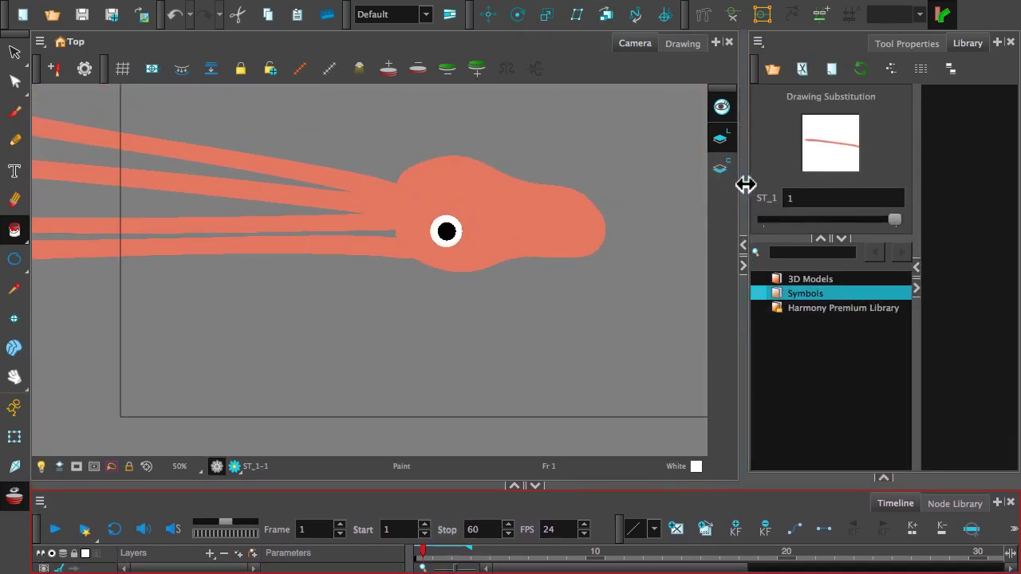
pyautogui.moveTo(743, 183); pyautogui.dragTo(873, 191)
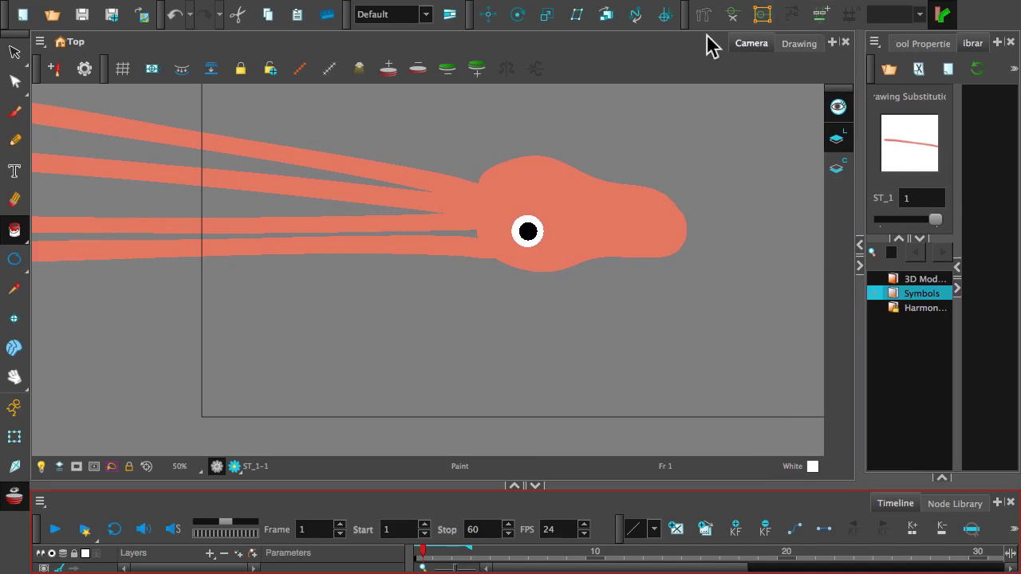
pyautogui.click(833, 43)
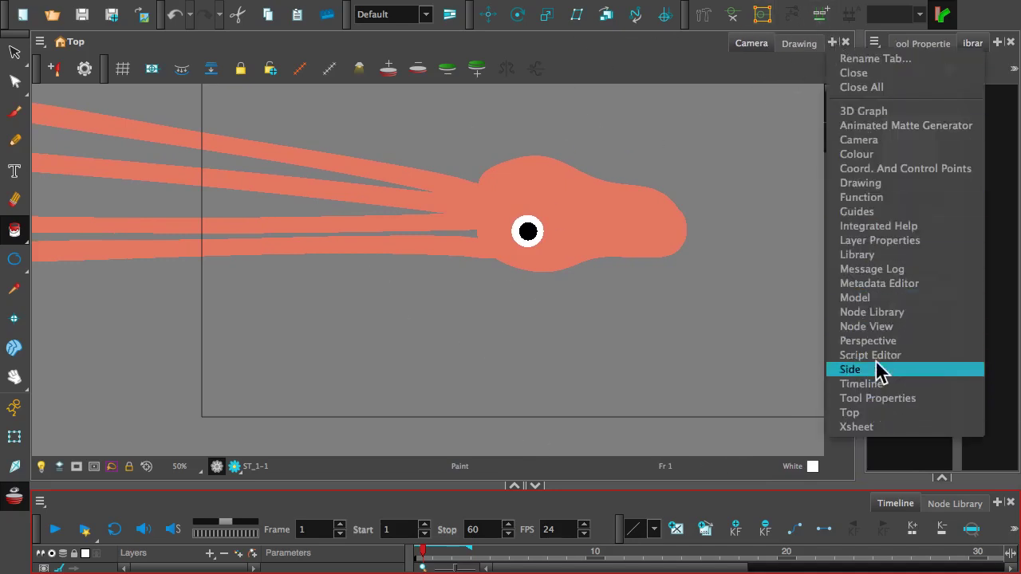
pyautogui.click(870, 327)
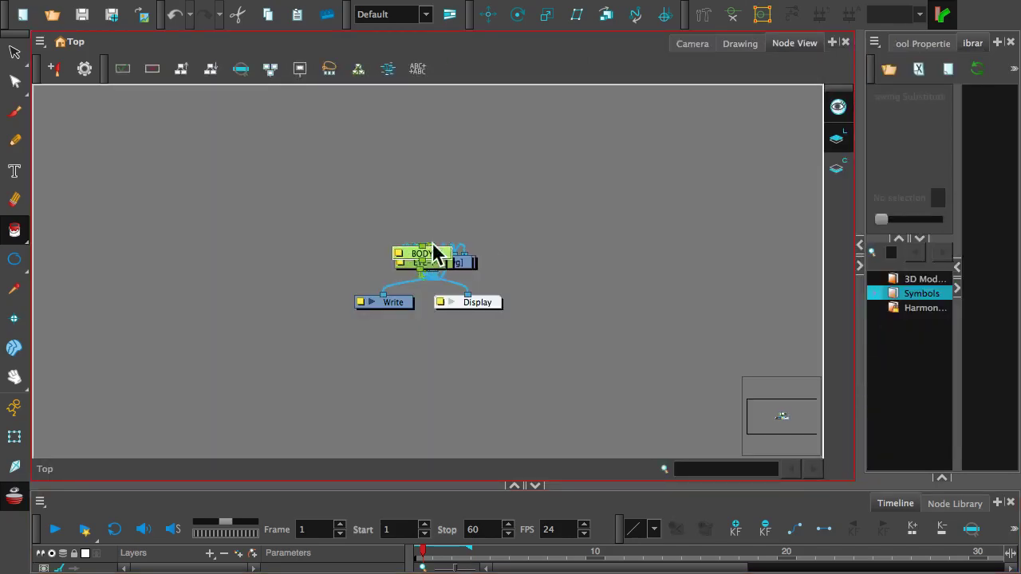
# Step: Pull the stacked peg nodes, from BODY-P through ST_1-P, apart and spread them above the Composite node
pyautogui.moveTo(433, 252); pyautogui.dragTo(369, 143)
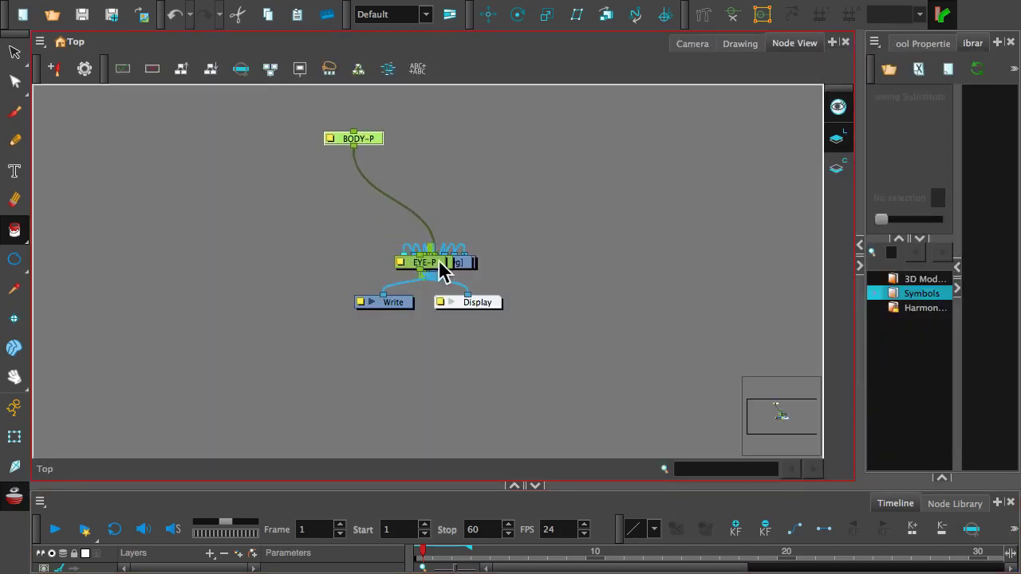
pyautogui.moveTo(439, 266); pyautogui.dragTo(312, 158)
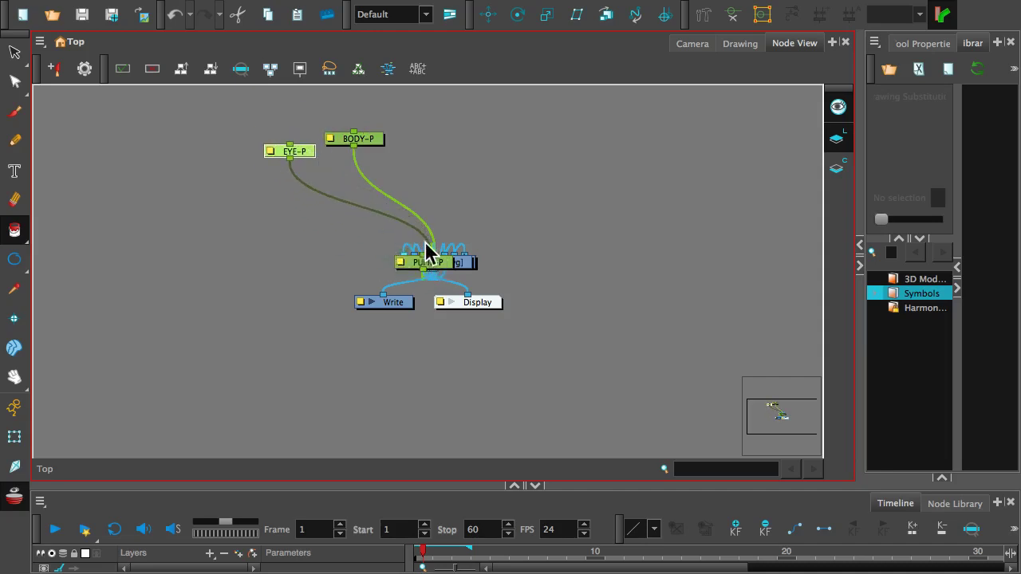
pyautogui.moveTo(449, 265); pyautogui.dragTo(459, 108)
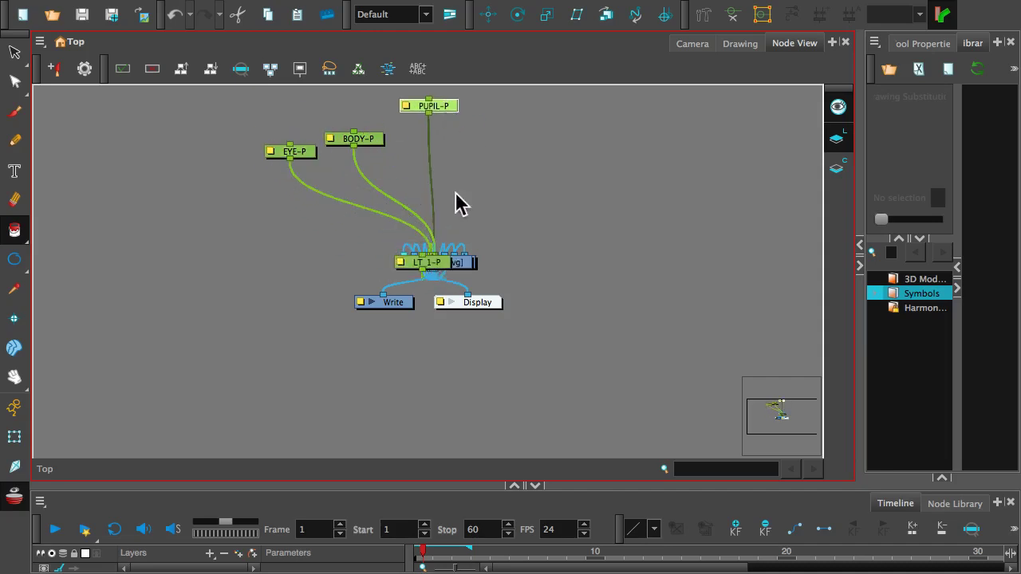
pyautogui.moveTo(439, 266); pyautogui.dragTo(409, 114)
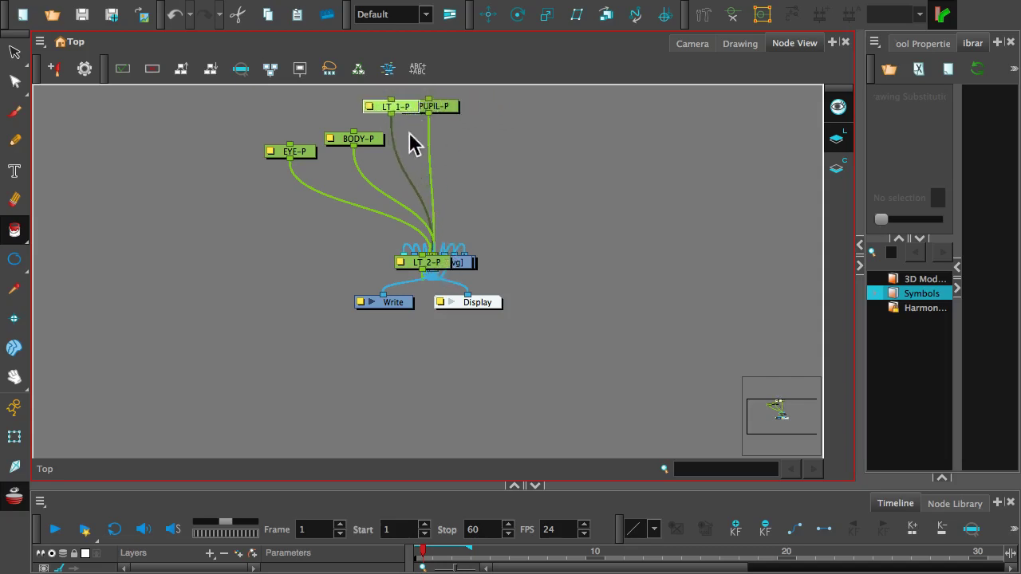
pyautogui.click(441, 270)
pyautogui.moveTo(439, 262); pyautogui.dragTo(601, 141)
pyautogui.moveTo(448, 273); pyautogui.dragTo(379, 254)
# Step: Spread the seven stacked drawing nodes out near their pegs and shift the Composite node slightly
pyautogui.moveTo(706, 247); pyautogui.dragTo(655, 242)
pyautogui.moveTo(463, 271); pyautogui.dragTo(574, 210)
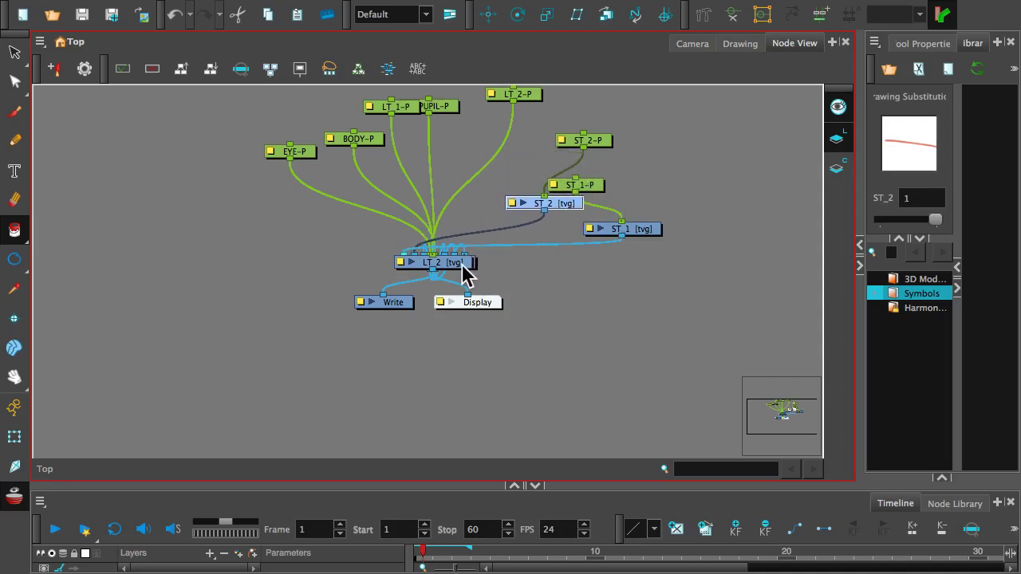
pyautogui.moveTo(465, 273); pyautogui.dragTo(542, 125)
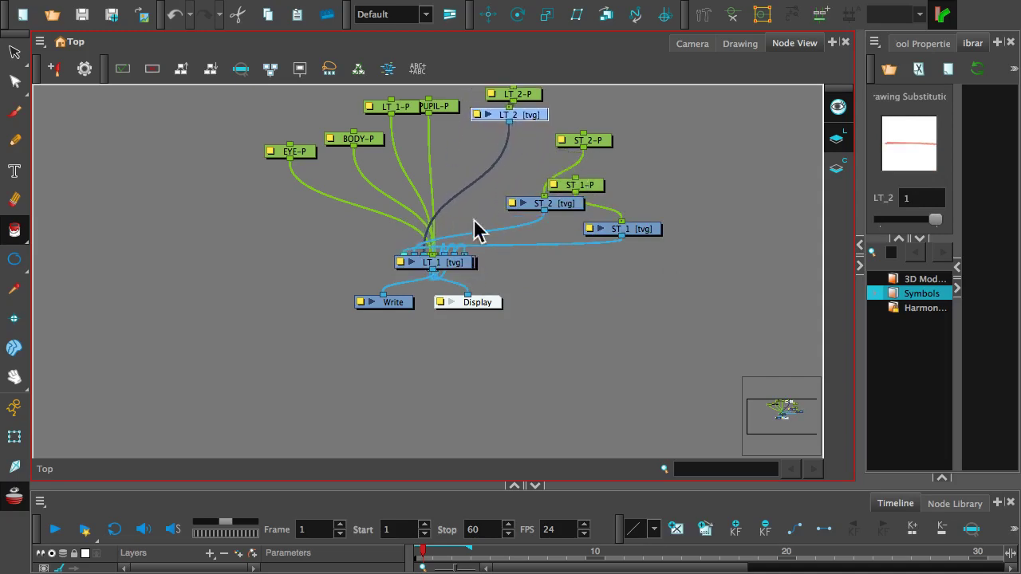
pyautogui.moveTo(462, 264); pyautogui.dragTo(428, 127)
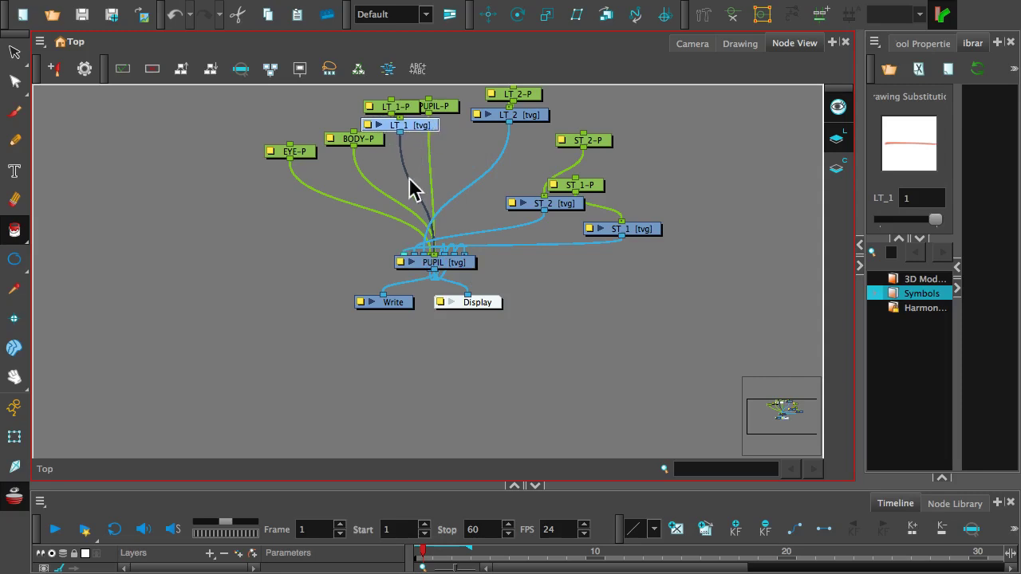
pyautogui.moveTo(367, 137); pyautogui.dragTo(318, 133)
pyautogui.moveTo(461, 265); pyautogui.dragTo(404, 143)
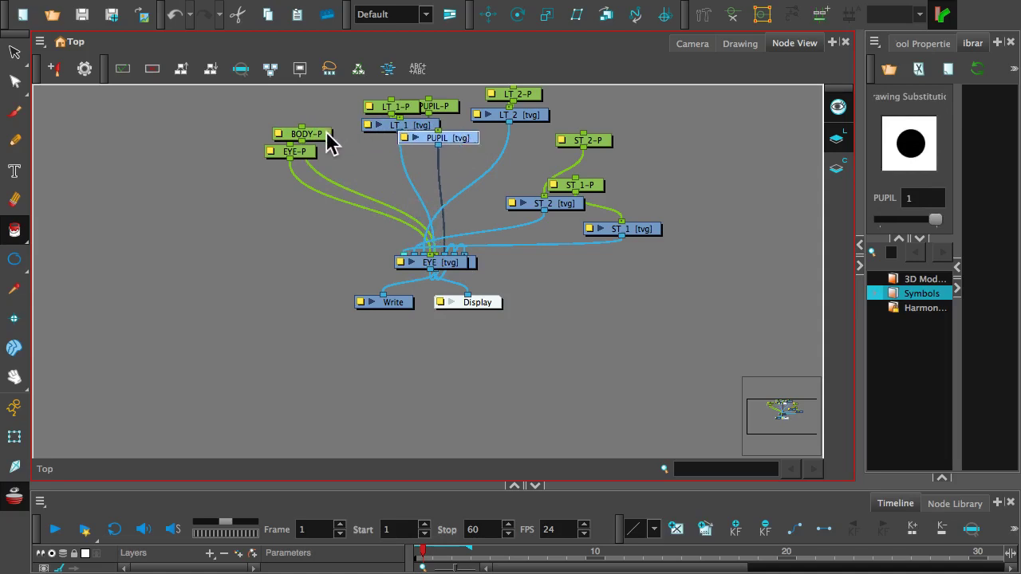
pyautogui.moveTo(325, 133); pyautogui.dragTo(358, 104)
pyautogui.moveTo(445, 259); pyautogui.dragTo(301, 183)
pyautogui.moveTo(452, 268); pyautogui.dragTo(335, 138)
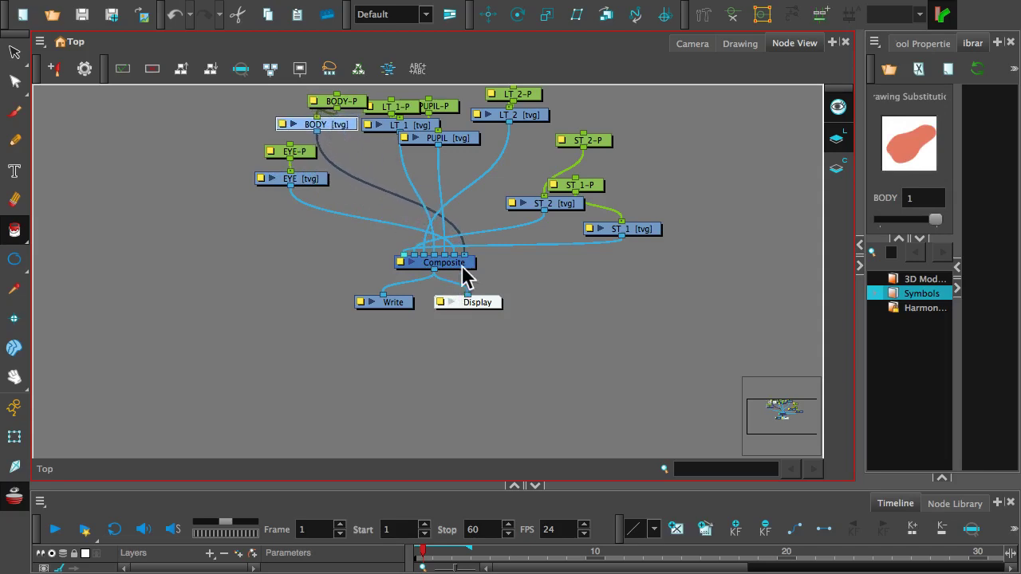
pyautogui.moveTo(466, 275)
pyautogui.mouseDown()
pyautogui.moveTo(470, 296)
pyautogui.moveTo(458, 265)
pyautogui.mouseUp()
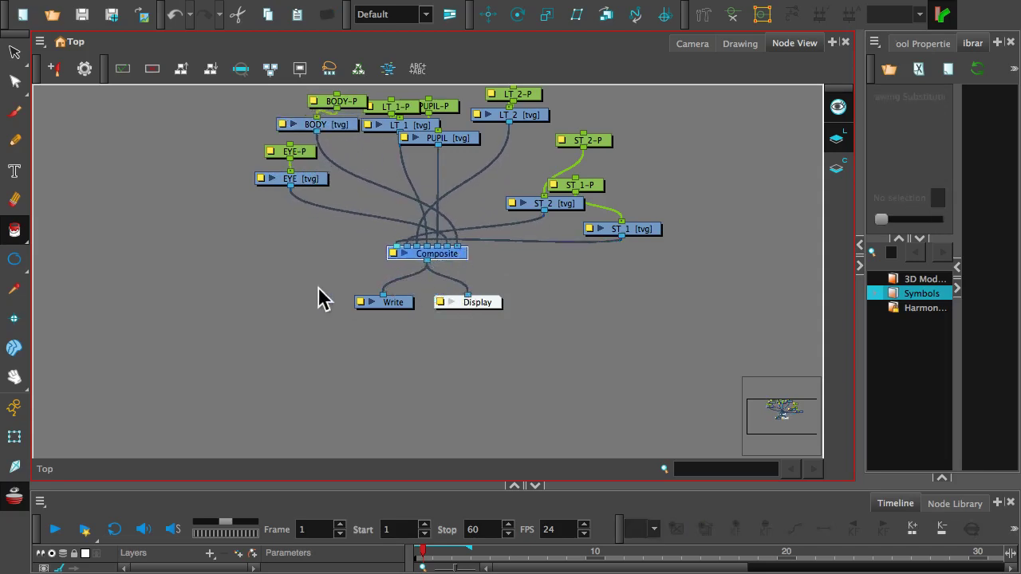
pyautogui.moveTo(319, 288); pyautogui.dragTo(568, 377)
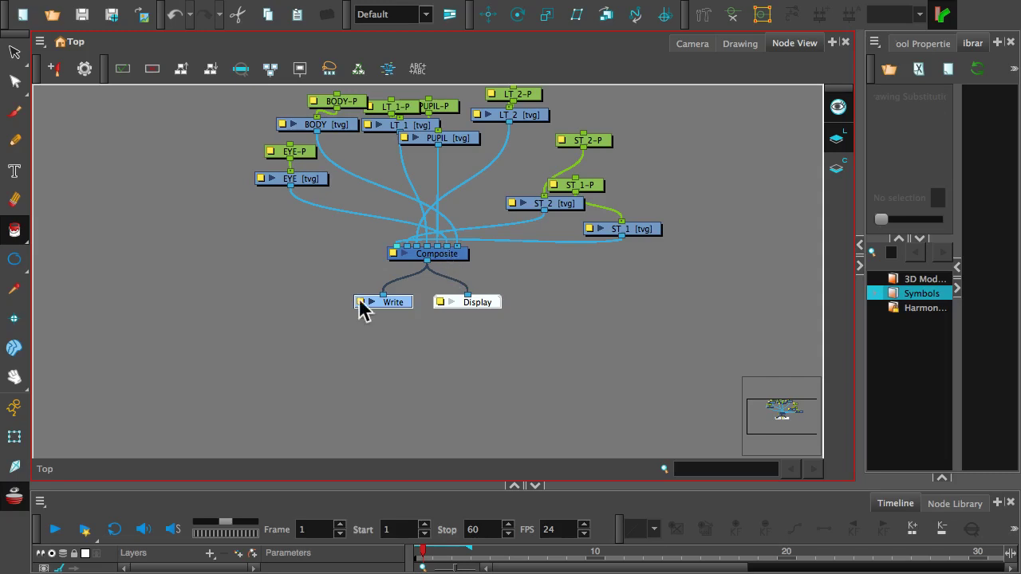
pyautogui.rightClick(318, 238)
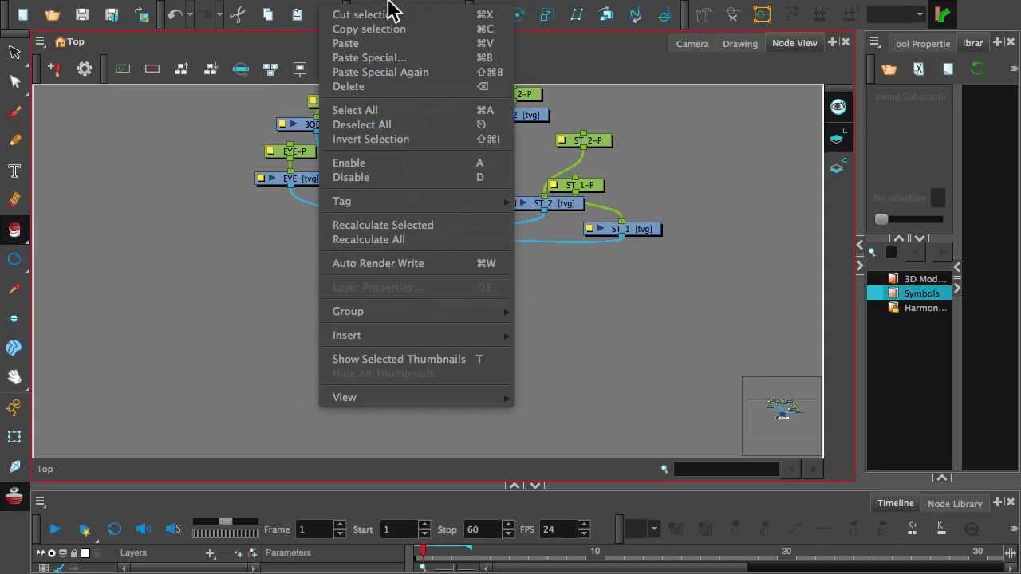
pyautogui.click(604, 47)
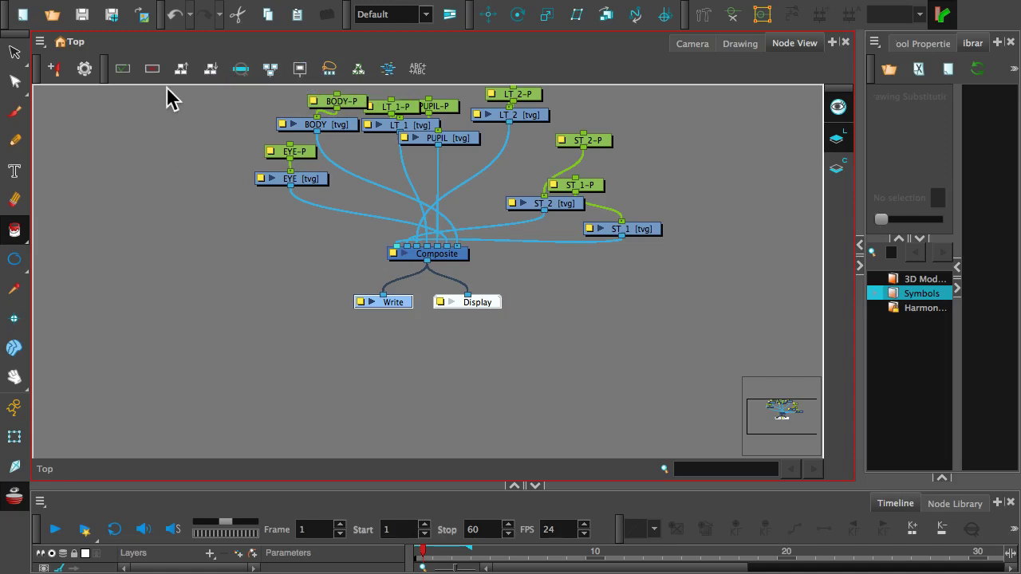
# Step: Order the whole node network downwards with X Overlap 25%, Layer Spacing 60 and Vertical Spacing 5
pyautogui.moveTo(167, 89); pyautogui.dragTo(638, 330)
pyautogui.moveTo(703, 369); pyautogui.dragTo(703, 368)
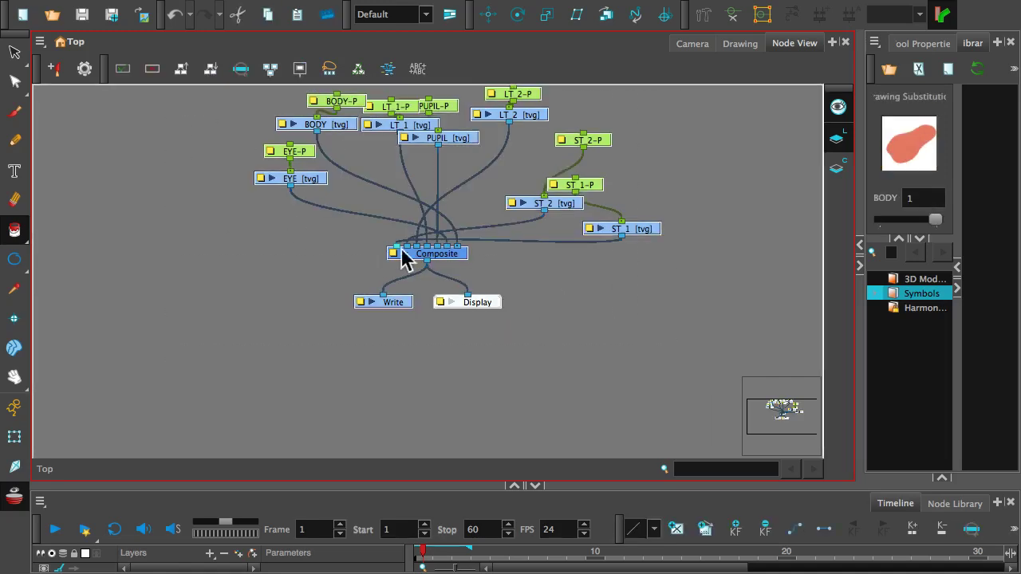
pyautogui.click(211, 70)
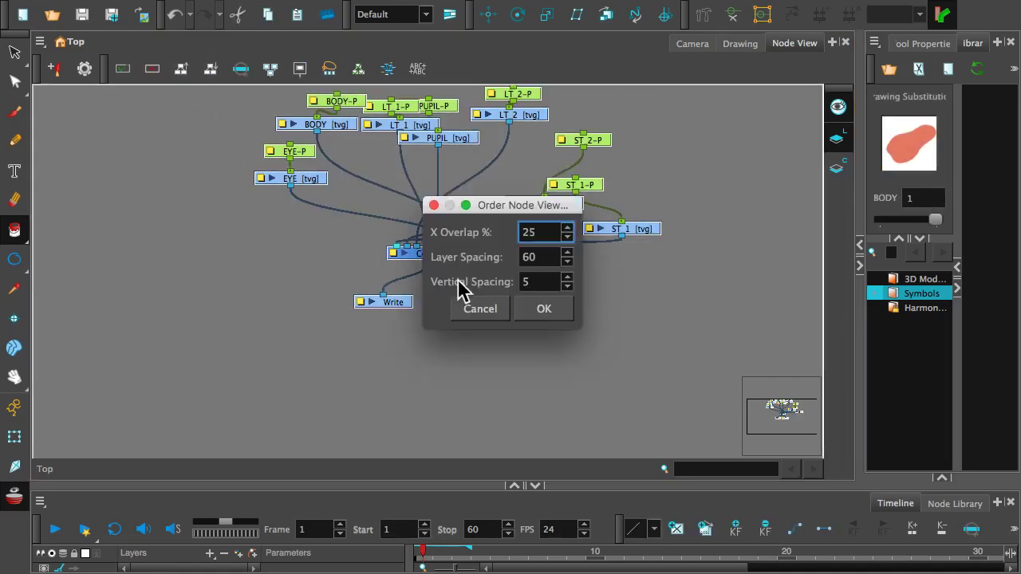
pyautogui.click(542, 311)
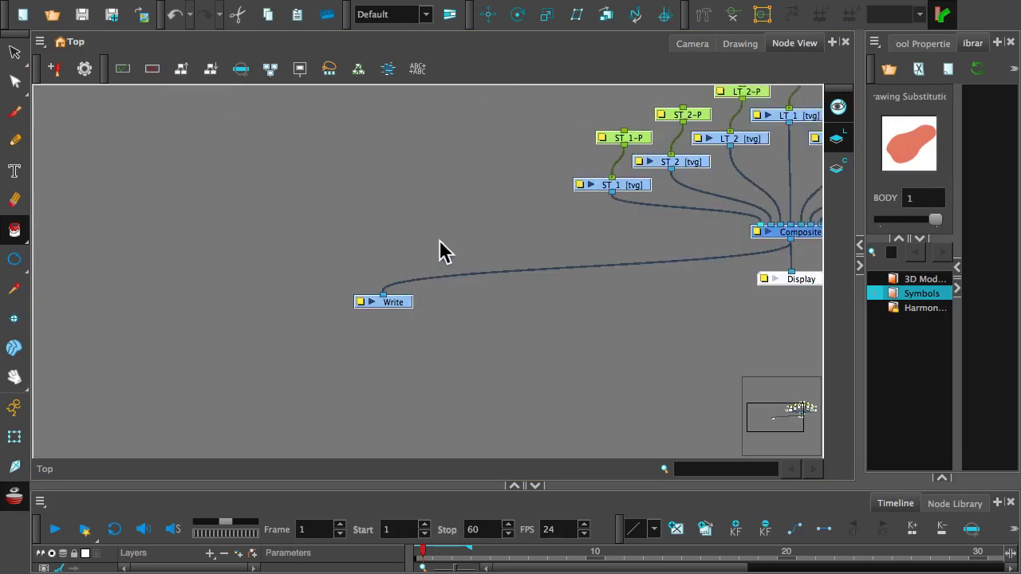
pyautogui.scroll(-3, 550, 278)
pyautogui.moveTo(641, 245); pyautogui.dragTo(294, 248)
pyautogui.scroll(3, 295, 203)
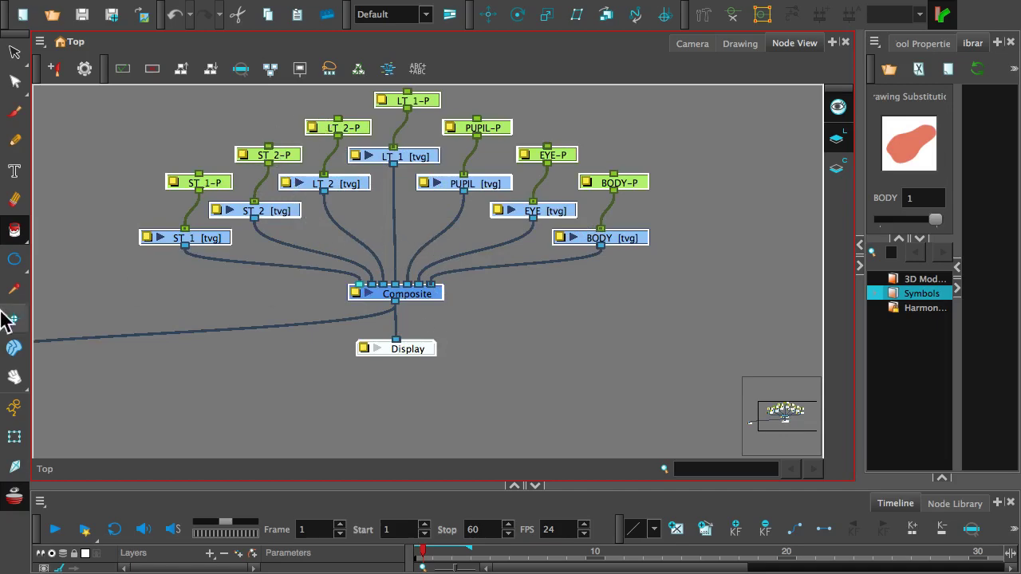
# Step: Bring the stray Write node back beneath the Composite node, beside the Display node
pyautogui.moveTo(133, 298); pyautogui.dragTo(444, 208)
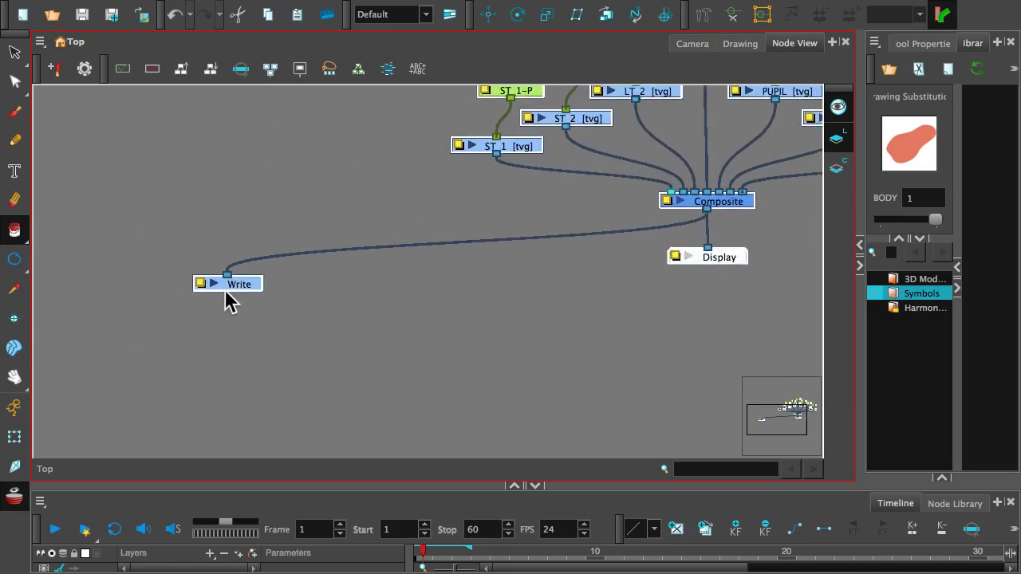
pyautogui.moveTo(188, 290); pyautogui.dragTo(517, 265)
pyautogui.moveTo(753, 275); pyautogui.dragTo(190, 358)
pyautogui.click(196, 358)
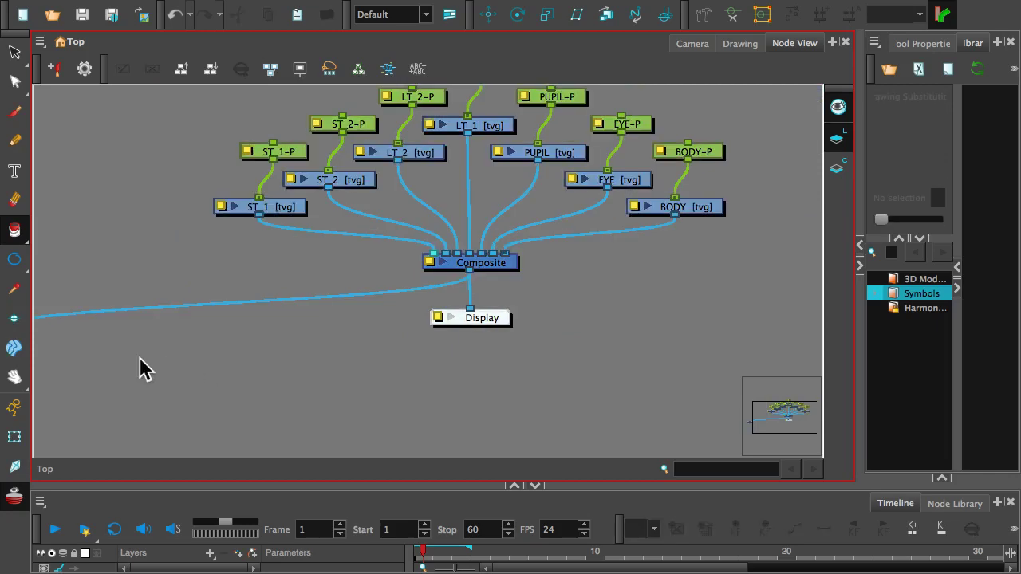
pyautogui.moveTo(128, 355); pyautogui.dragTo(243, 338)
pyautogui.moveTo(130, 329); pyautogui.dragTo(524, 279)
pyautogui.moveTo(707, 276); pyautogui.dragTo(527, 365)
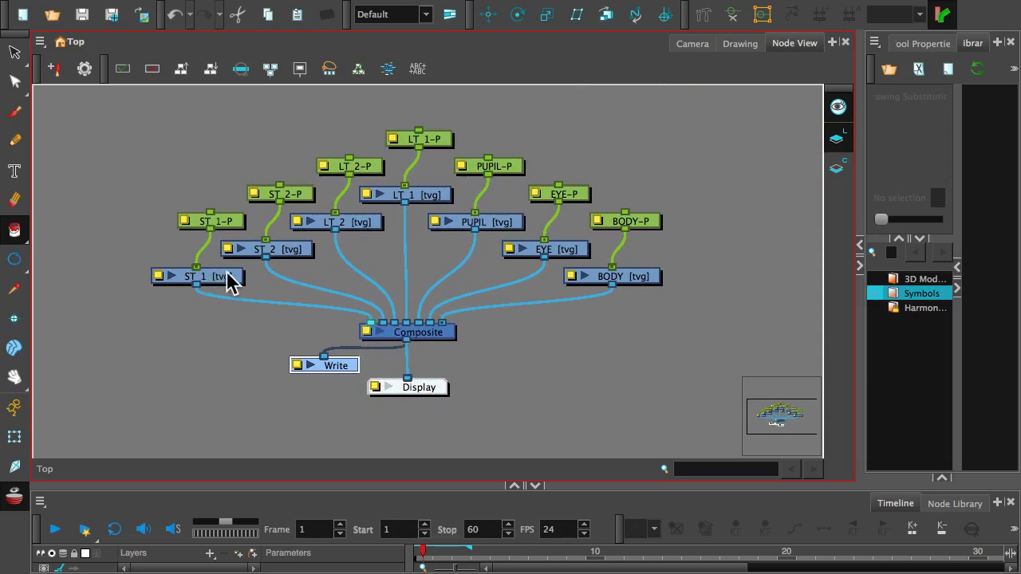
# Step: Move ST_1 and its peg clear, and reorder the Composite inputs to place PUPIL, EYE and BODY before ST_1
pyautogui.moveTo(231, 225); pyautogui.dragTo(215, 111)
pyautogui.moveTo(227, 275); pyautogui.dragTo(215, 144)
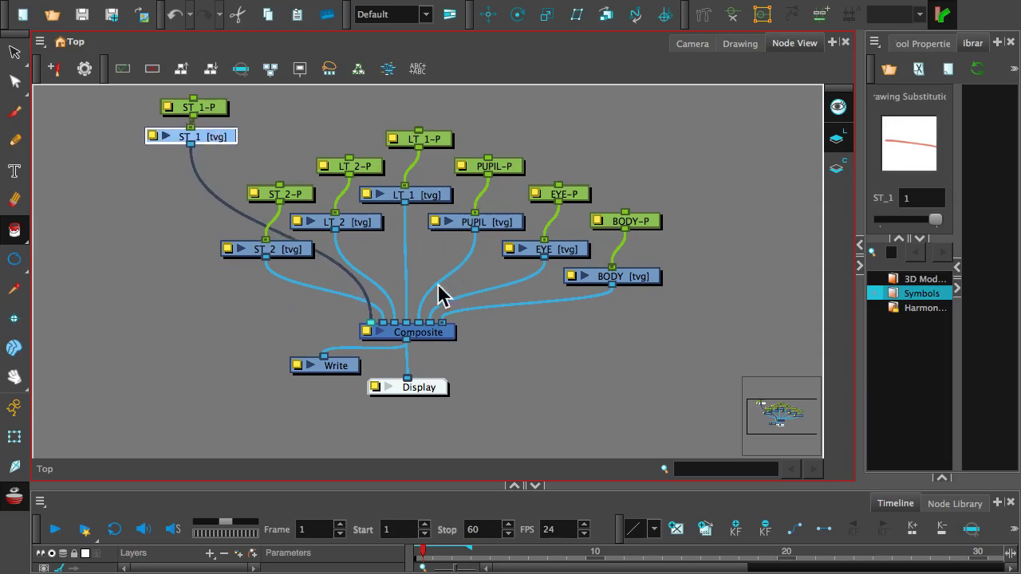
pyautogui.moveTo(422, 326); pyautogui.dragTo(380, 317)
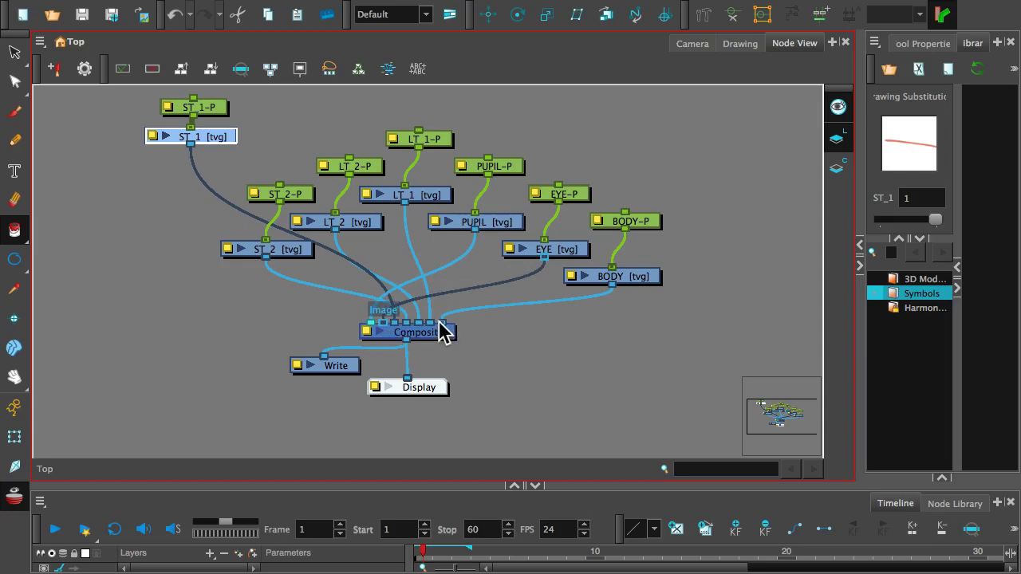
pyautogui.moveTo(442, 324); pyautogui.dragTo(409, 320)
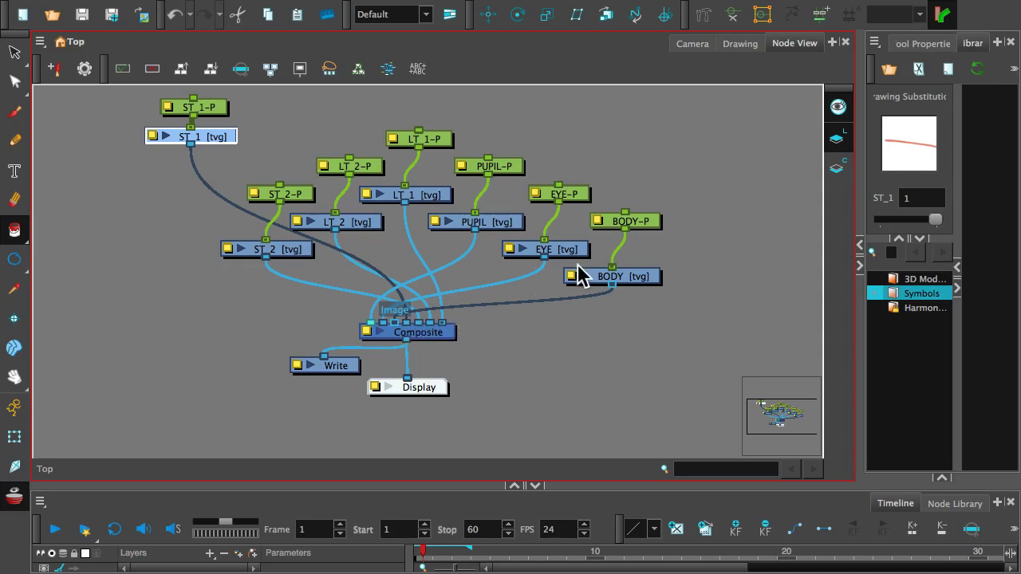
# Step: Order the node network downwards again to match the new input order and place Write next to Display
pyautogui.click(209, 70)
pyautogui.click(540, 309)
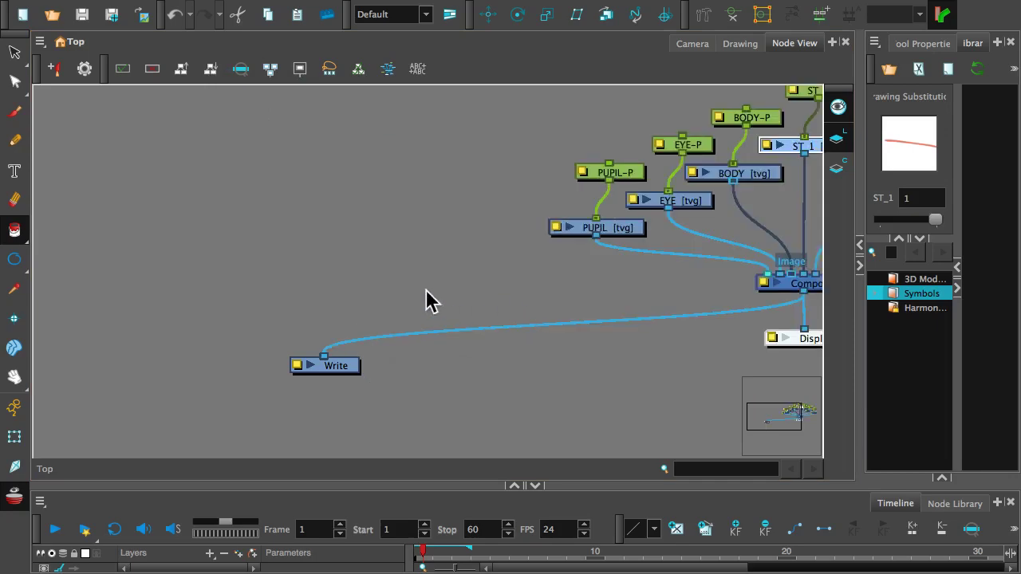
pyautogui.moveTo(354, 374); pyautogui.dragTo(292, 410)
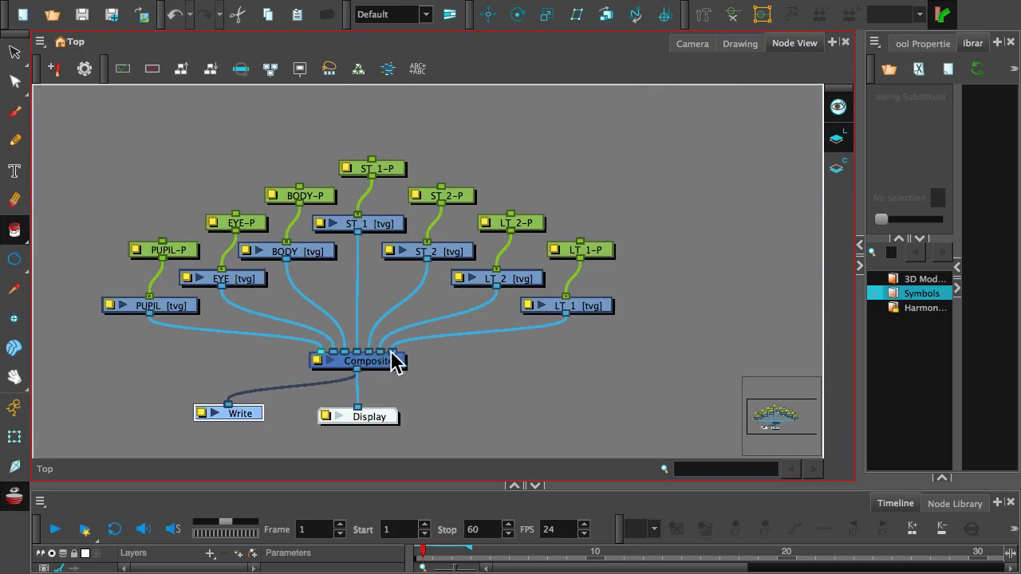
# Step: Swap the LT_1 and LT_2 connections on the Composite node and order the node network downwards again
pyautogui.moveTo(377, 348); pyautogui.dragTo(396, 331)
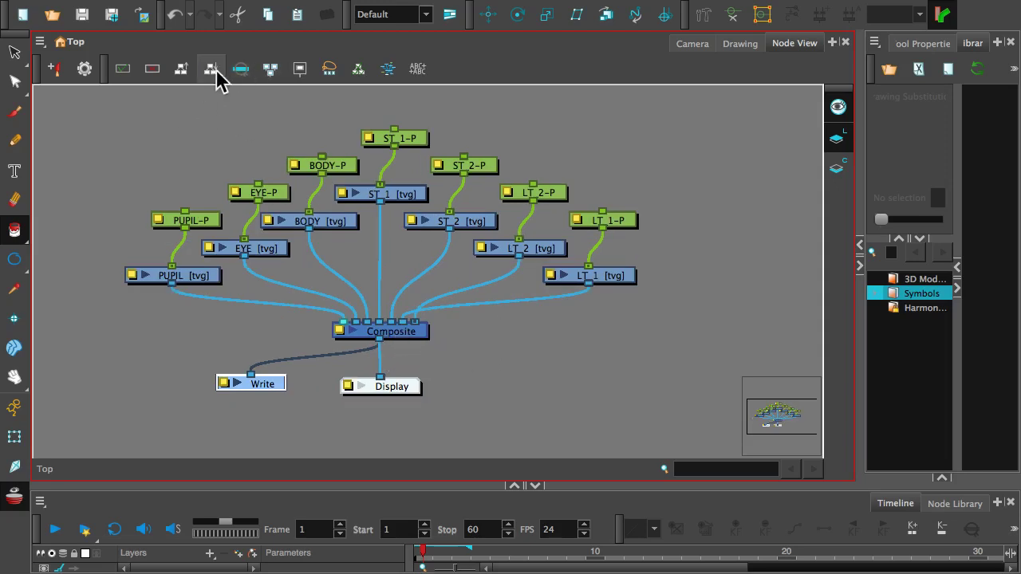
pyautogui.click(214, 74)
pyautogui.press('Return')
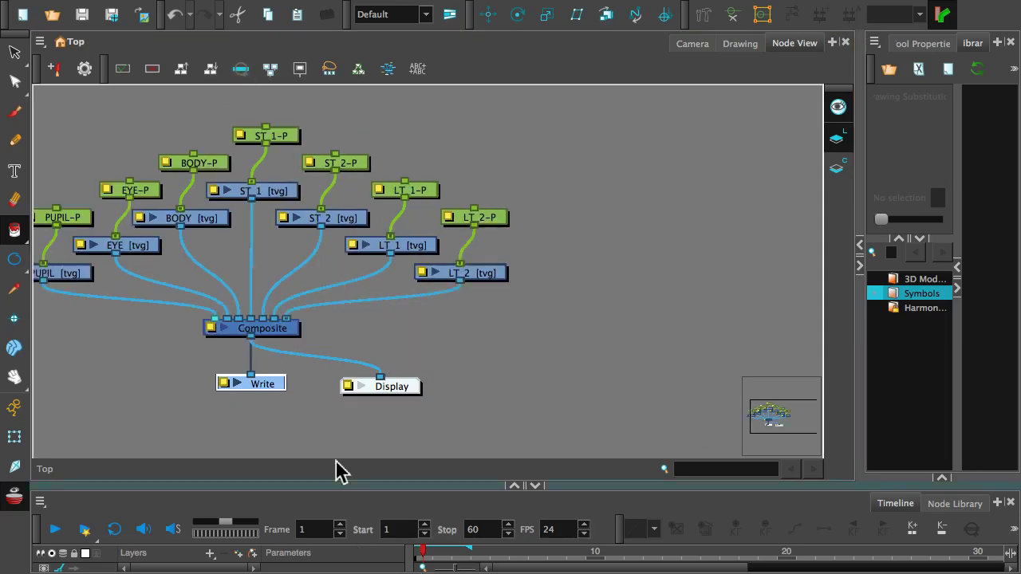
# Step: Space out the PUPIL-P, EYE-P and BODY-P pegs and the BODY drawing node, moving them away from ST_1
pyautogui.moveTo(360, 324); pyautogui.dragTo(449, 362)
pyautogui.moveTo(176, 252); pyautogui.dragTo(124, 273)
pyautogui.moveTo(255, 226); pyautogui.dragTo(204, 255)
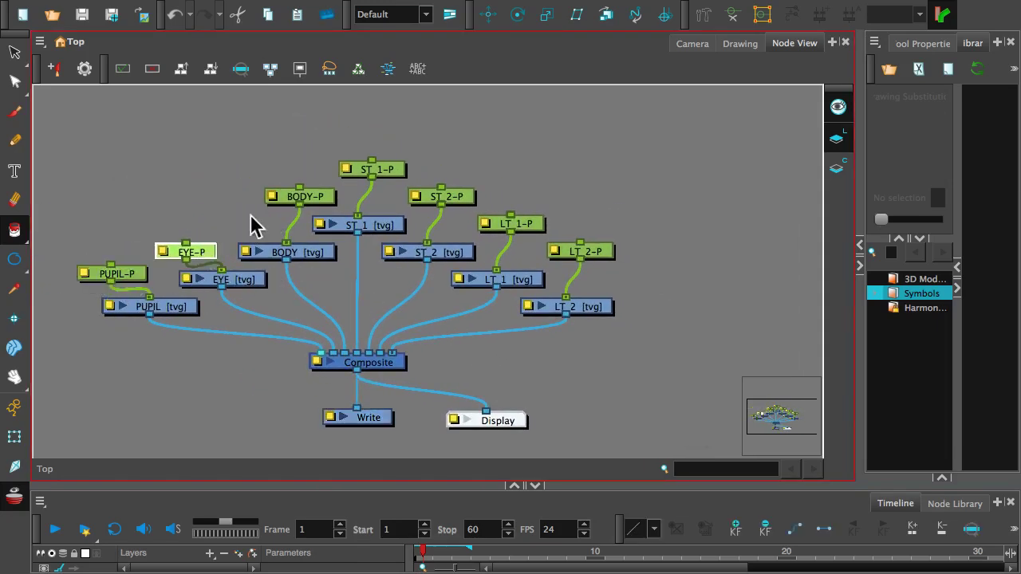
pyautogui.moveTo(310, 203); pyautogui.dragTo(280, 214)
pyautogui.moveTo(302, 252); pyautogui.dragTo(291, 247)
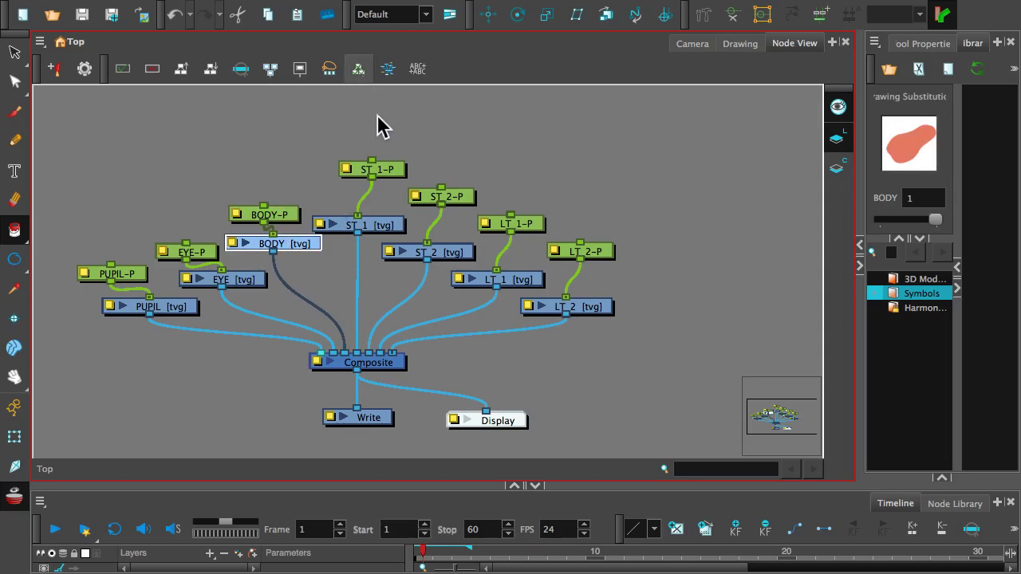
pyautogui.moveTo(367, 127); pyautogui.dragTo(288, 262)
pyautogui.rightClick(302, 121)
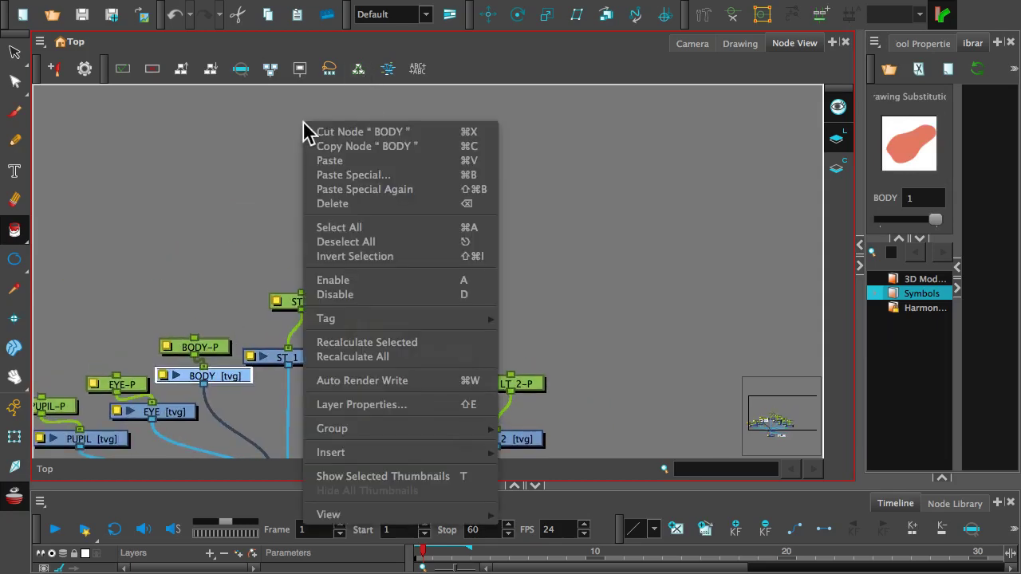
pyautogui.click(261, 112)
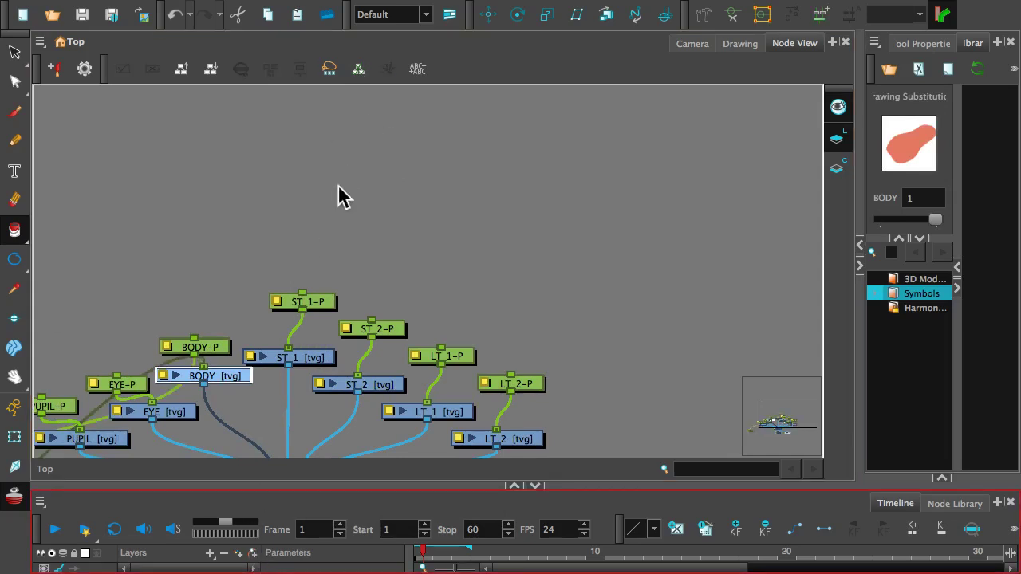
pyautogui.scroll(-5, 332, 216)
pyautogui.scroll(4, 223, 320)
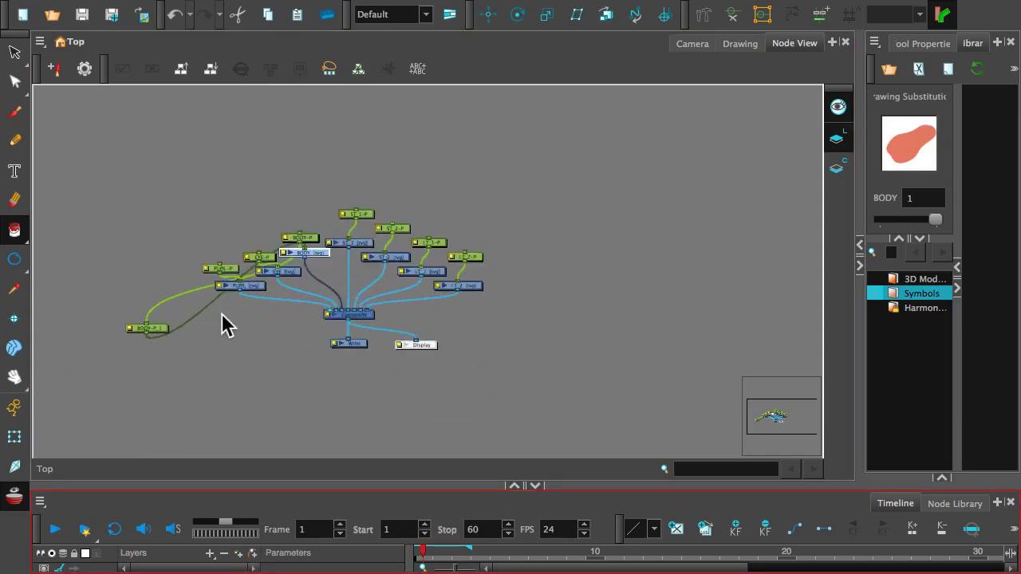
pyautogui.hotkey('ctrl', 'z')
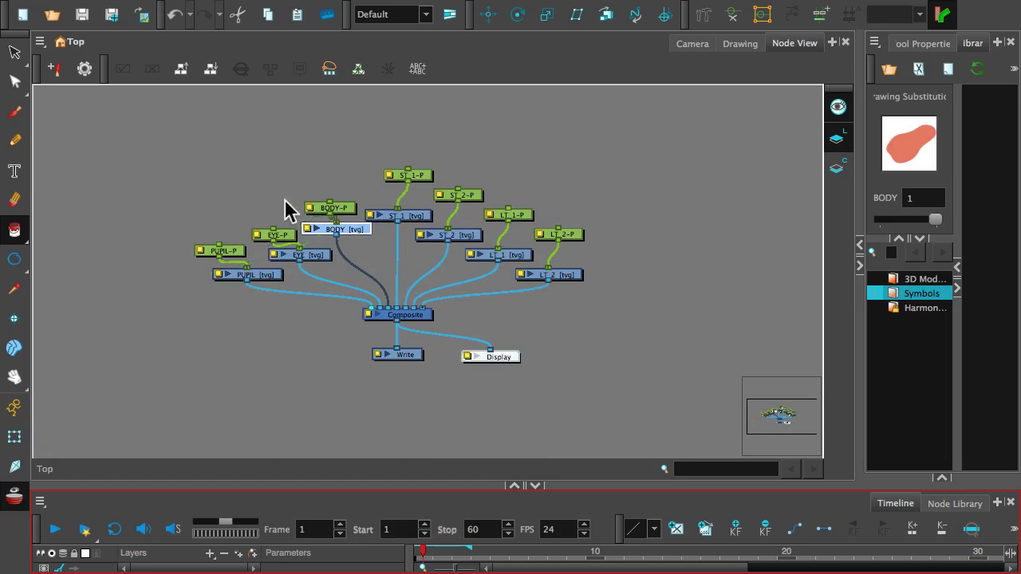
pyautogui.click(353, 136)
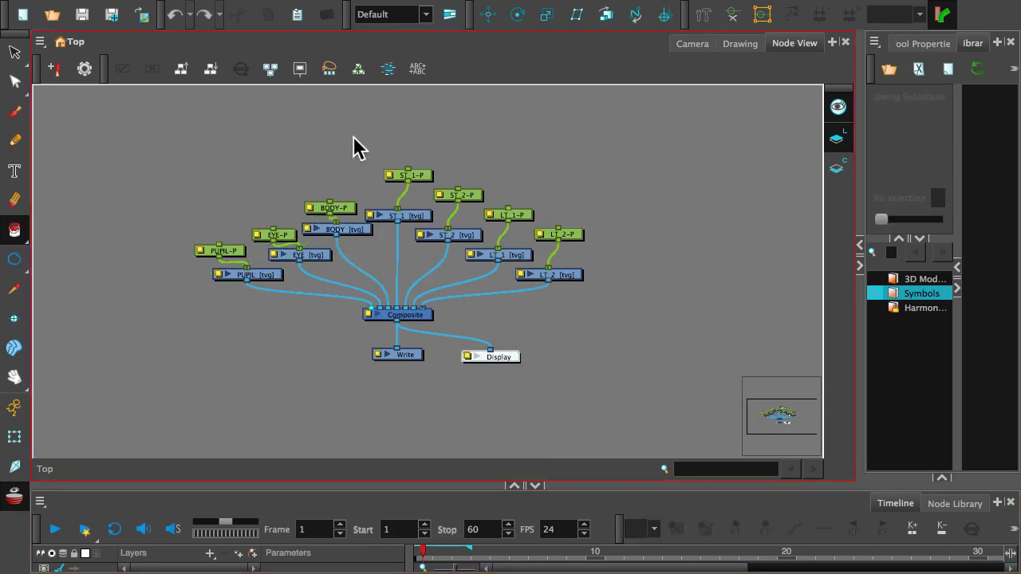
pyautogui.click(253, 553)
pyautogui.click(628, 303)
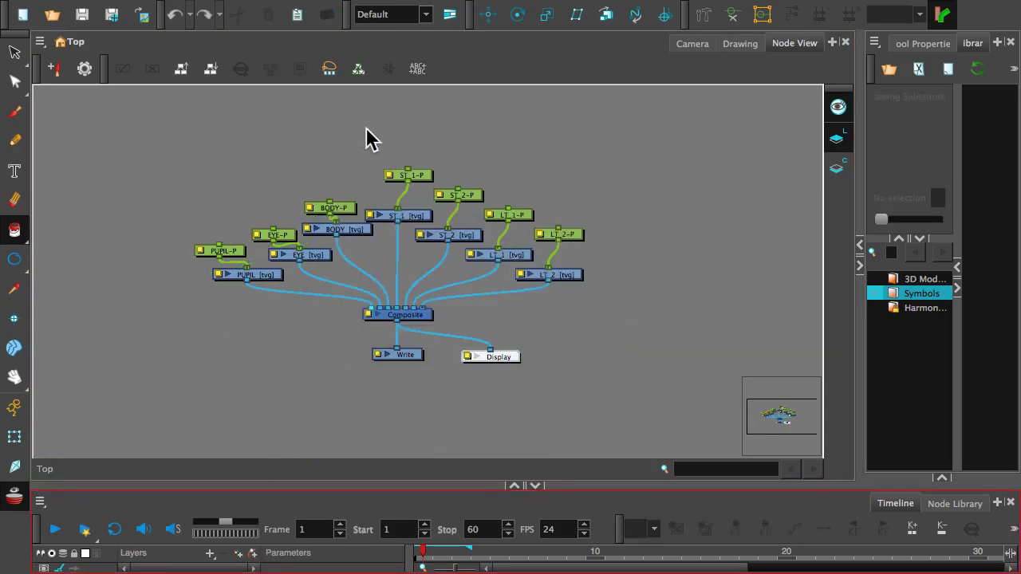
# Step: Insert an unconnected Peg node from the Move category and place it above the node network
pyautogui.rightClick(372, 116)
pyautogui.moveTo(489, 435)
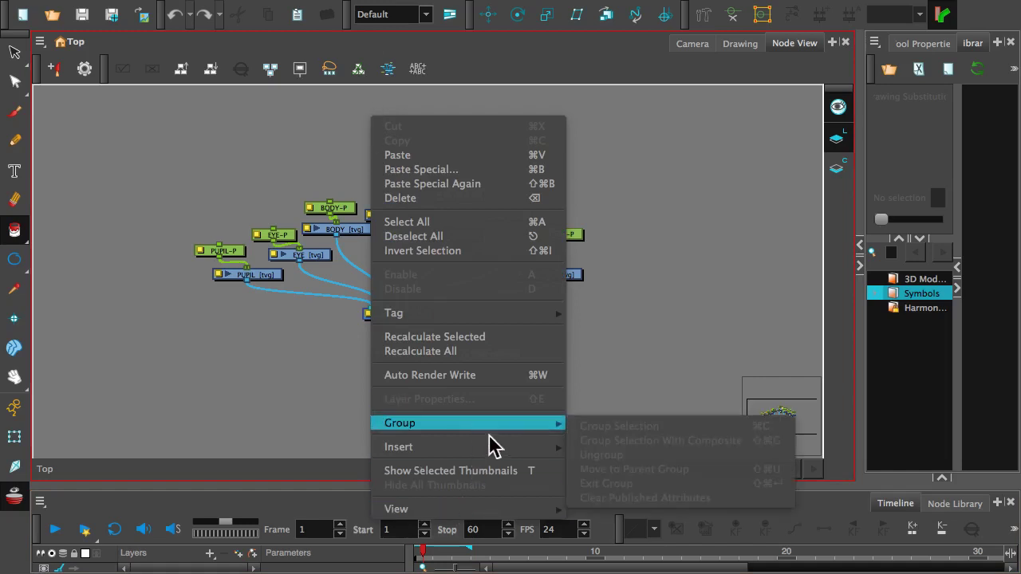
pyautogui.moveTo(511, 448)
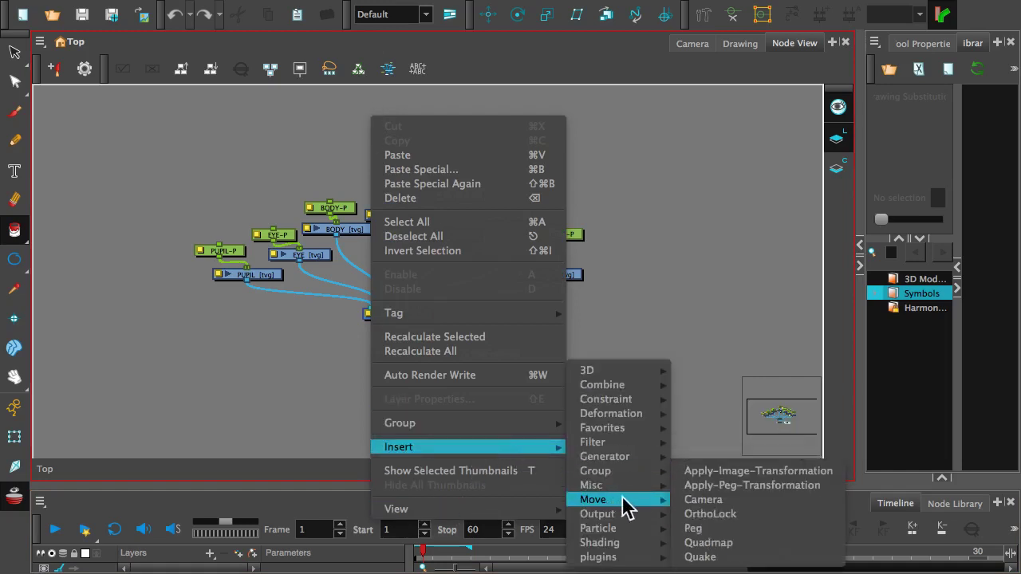
pyautogui.moveTo(630, 485)
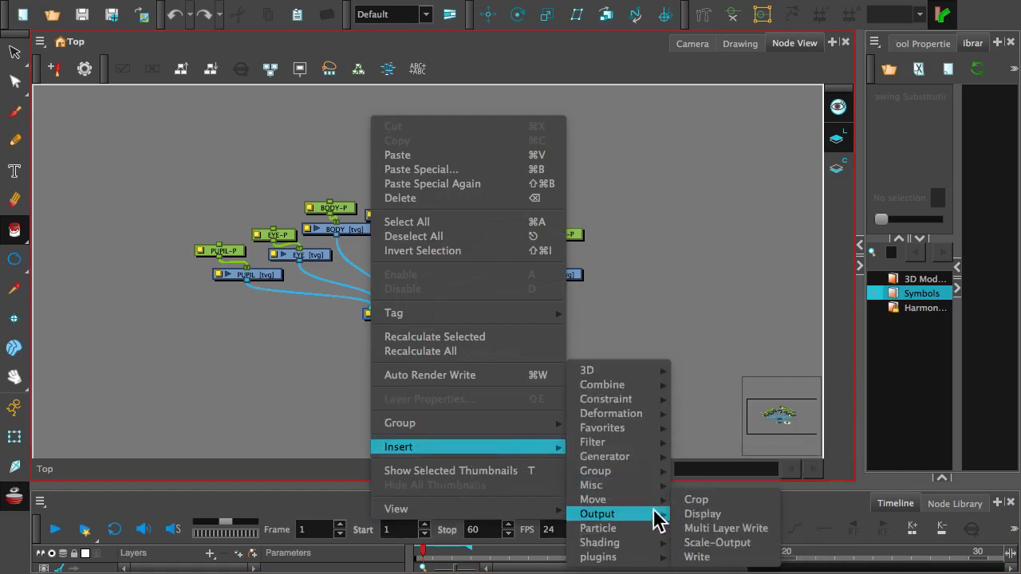
pyautogui.moveTo(654, 502)
pyautogui.click(683, 526)
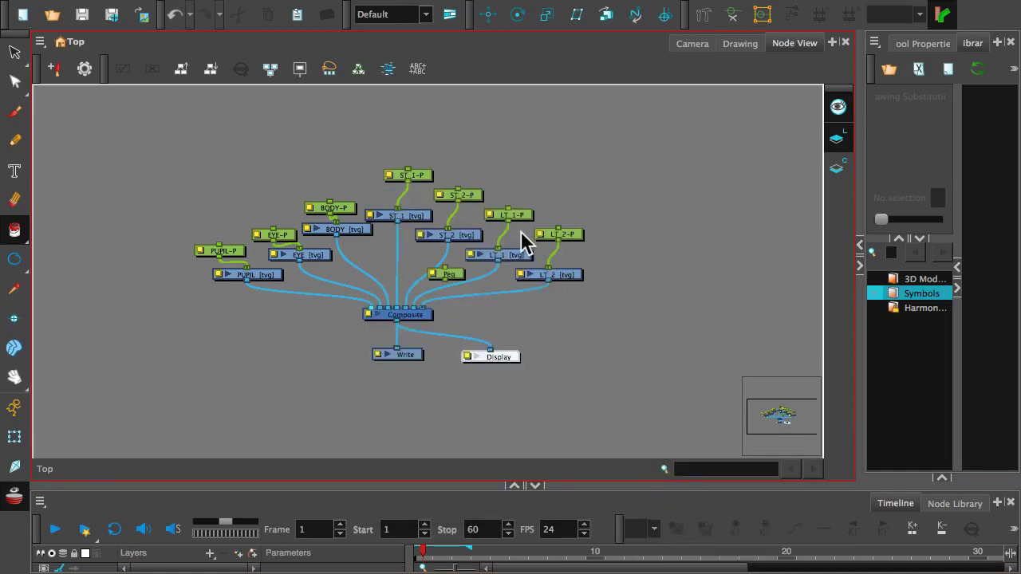
pyautogui.moveTo(456, 279); pyautogui.dragTo(382, 102)
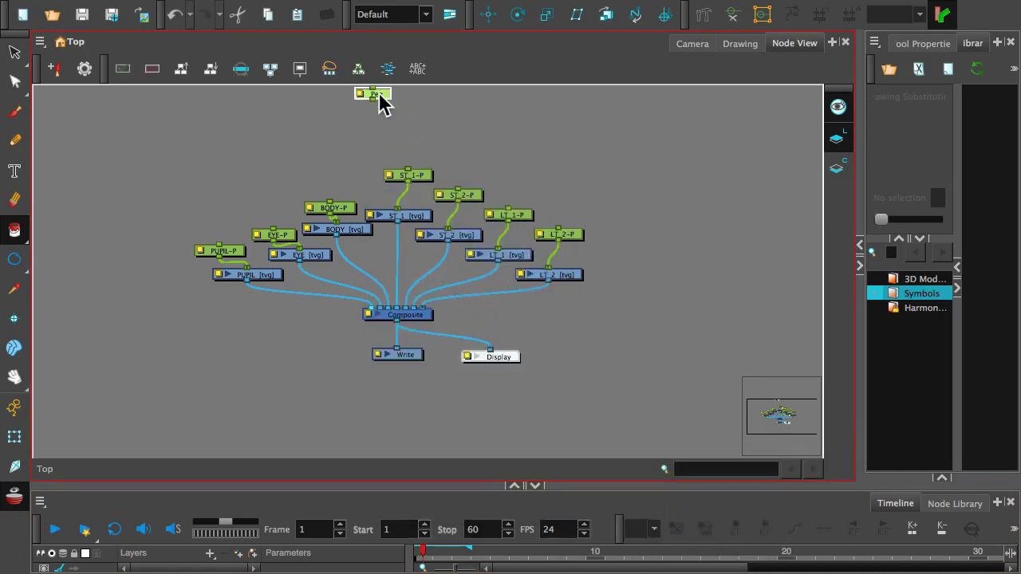
# Step: Rename the new peg MASTER-P in its layer properties
pyautogui.doubleClick(360, 93)
pyautogui.moveTo(447, 60); pyautogui.dragTo(414, 61)
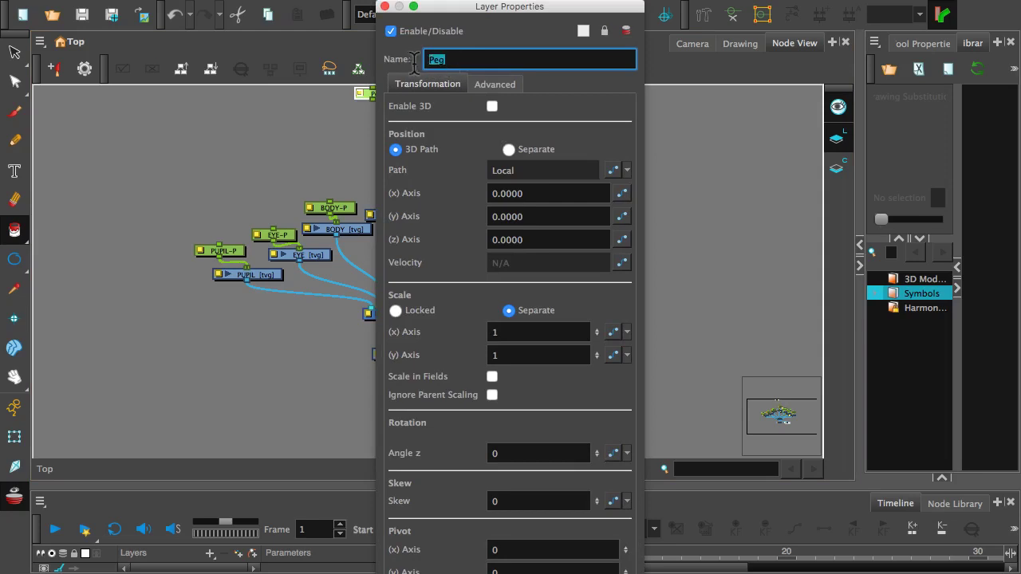
pyautogui.write('MASTER-P')
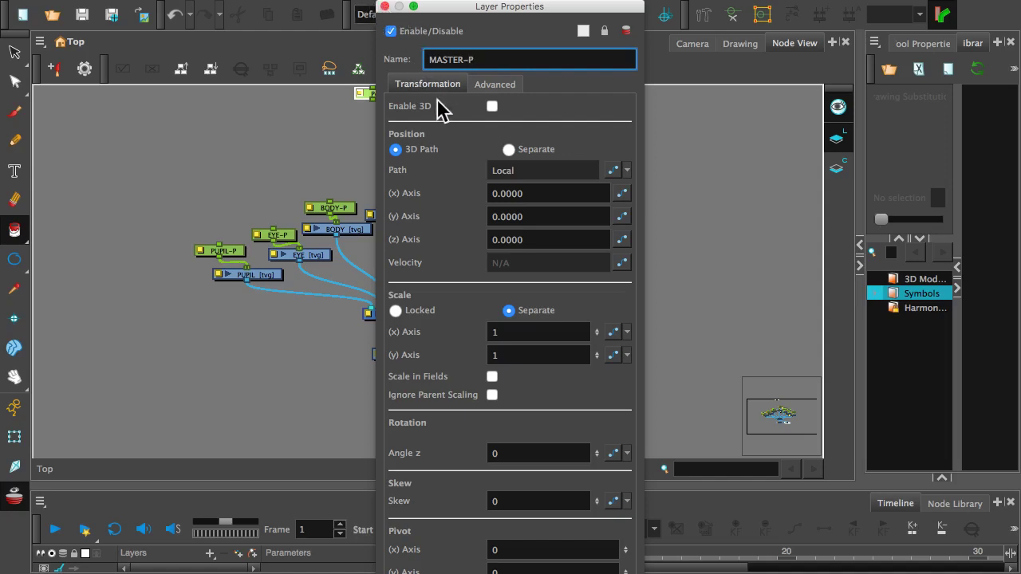
pyautogui.click(385, 6)
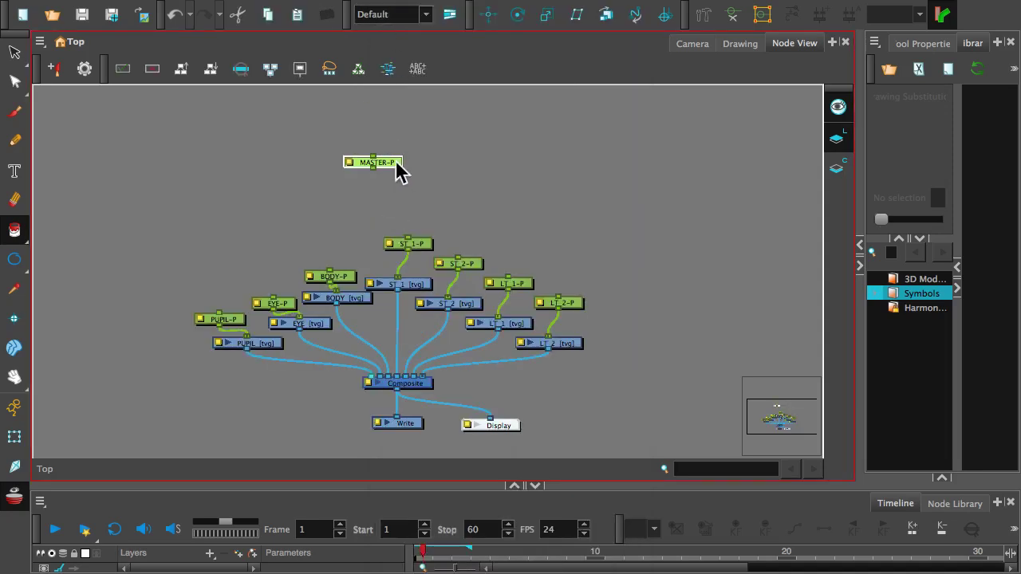
# Step: Place BODY-P and the BODY drawing beneath MASTER-P and connect MASTER-P as the parent of BODY-P
pyautogui.moveTo(396, 170); pyautogui.dragTo(375, 152)
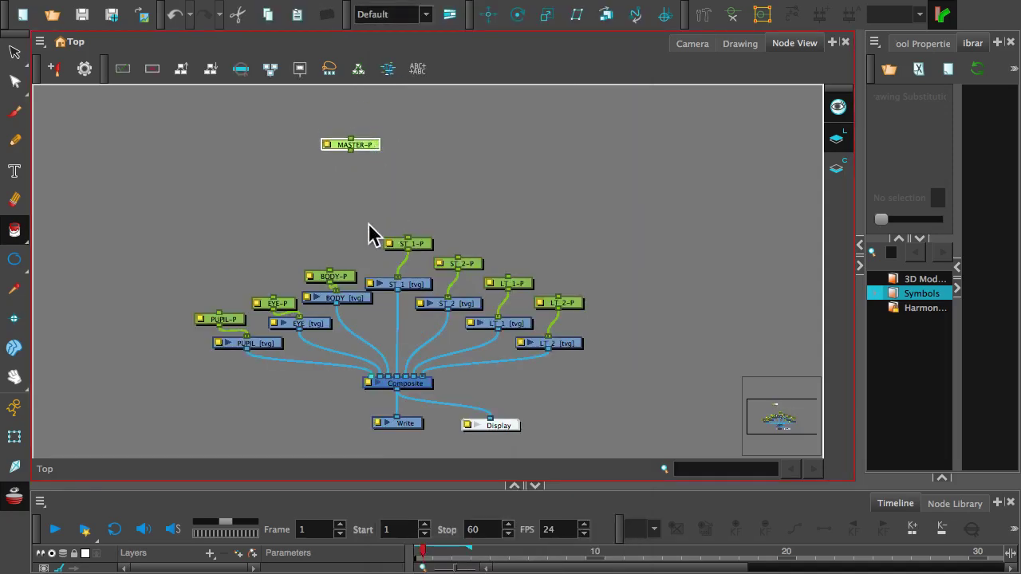
pyautogui.moveTo(348, 280)
pyautogui.mouseDown()
pyautogui.moveTo(338, 212)
pyautogui.moveTo(346, 200)
pyautogui.mouseUp()
pyautogui.click(351, 298)
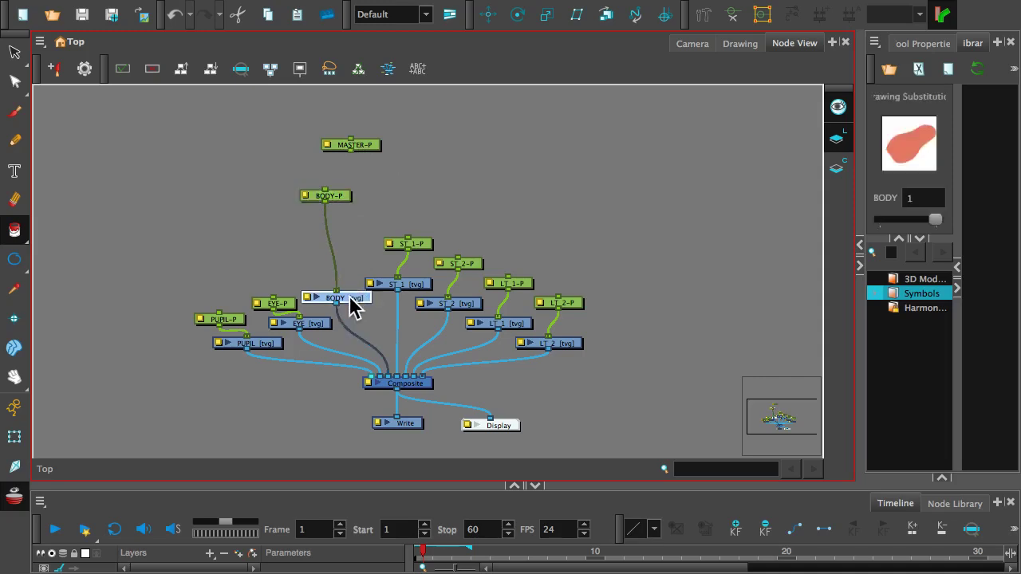
pyautogui.moveTo(350, 306); pyautogui.dragTo(352, 151)
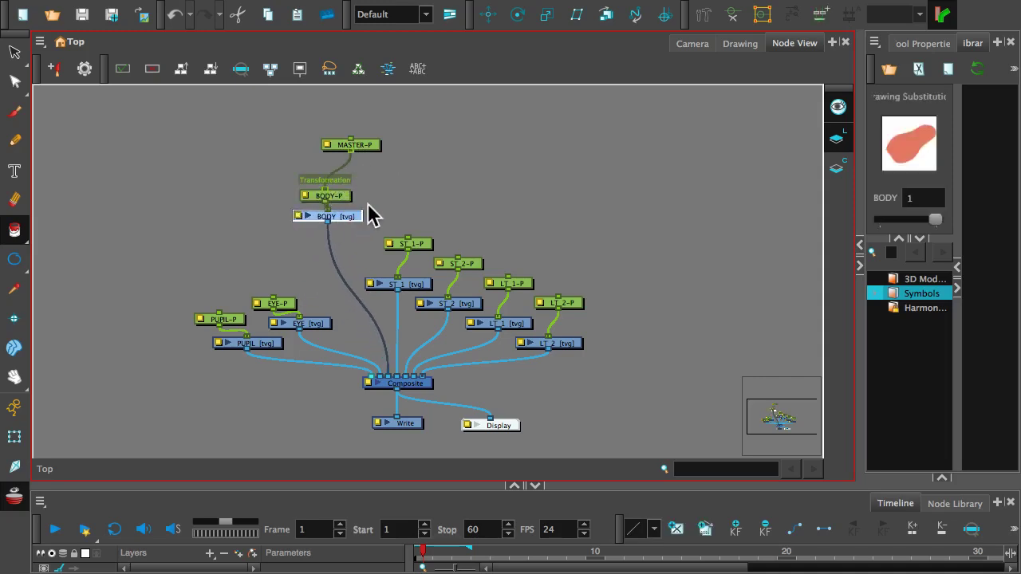
pyautogui.moveTo(348, 199)
pyautogui.mouseDown()
pyautogui.moveTo(389, 202)
pyautogui.moveTo(351, 196)
pyautogui.mouseUp()
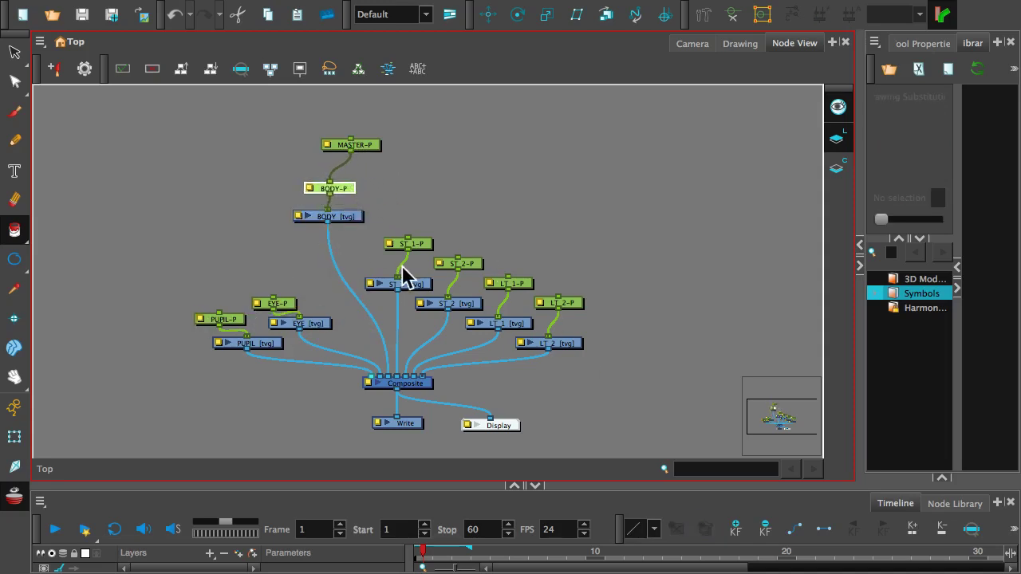
# Step: Reposition EYE-P and PUPIL-P, parenting PUPIL-P to EYE-P and EYE-P to BODY-P
pyautogui.moveTo(285, 303); pyautogui.dragTo(271, 277)
pyautogui.moveTo(238, 322); pyautogui.dragTo(254, 279)
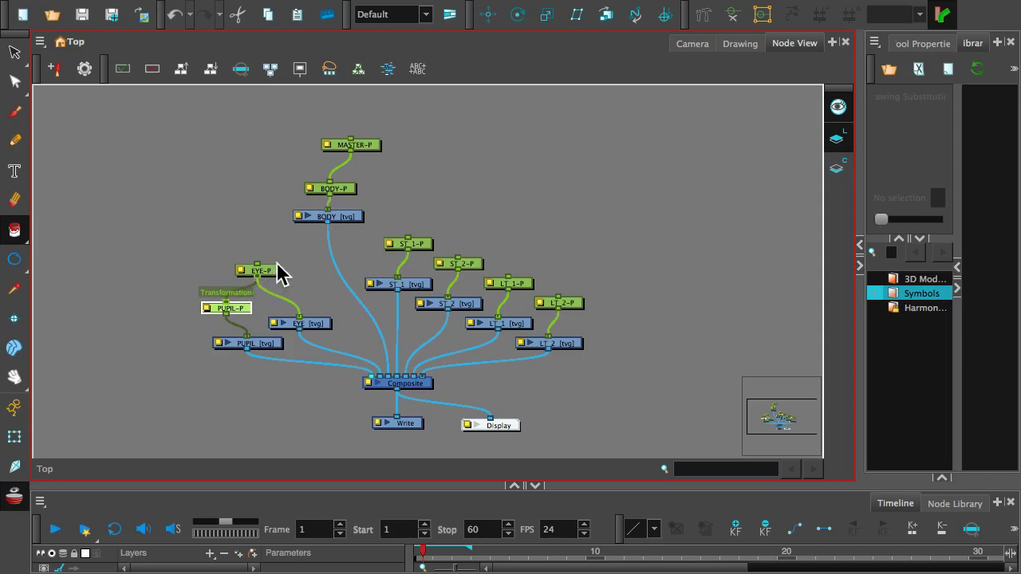
pyautogui.moveTo(258, 265); pyautogui.dragTo(333, 202)
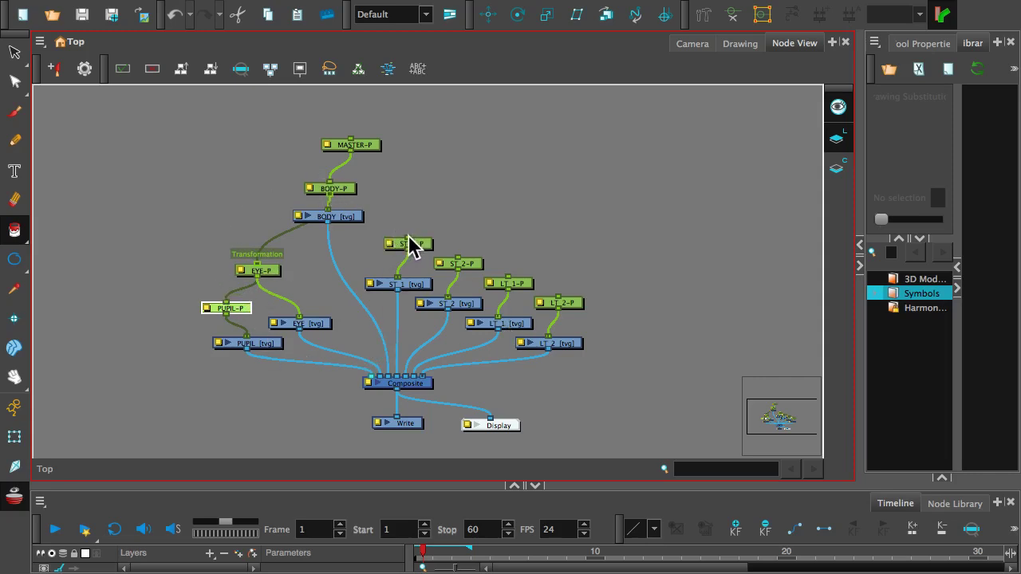
# Step: Parent the tentacle pegs ST_1-P, ST_2-P, LT_1-P and LT_2-P to BODY-P
pyautogui.moveTo(409, 237); pyautogui.dragTo(333, 193)
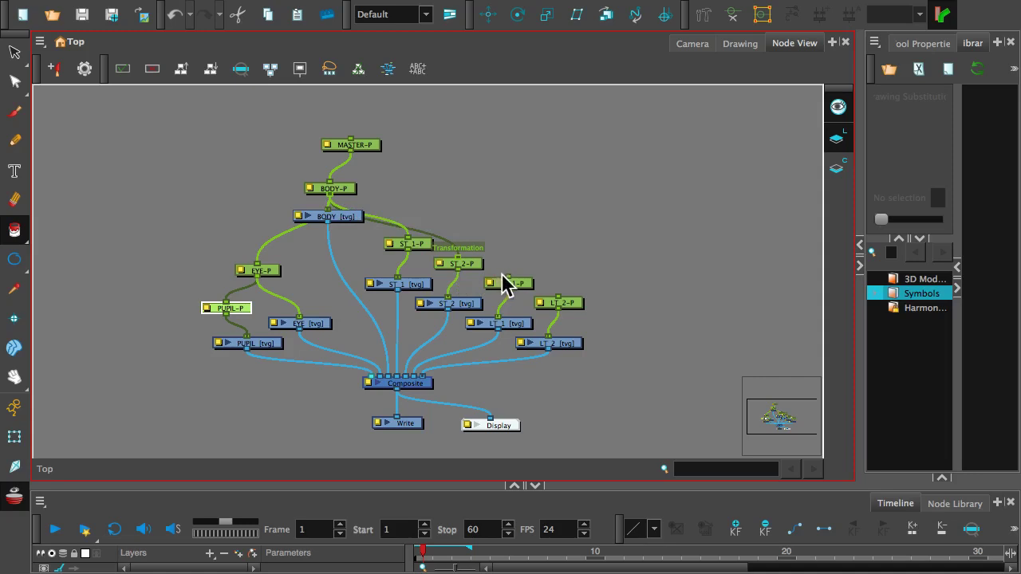
pyautogui.moveTo(508, 276); pyautogui.dragTo(348, 181)
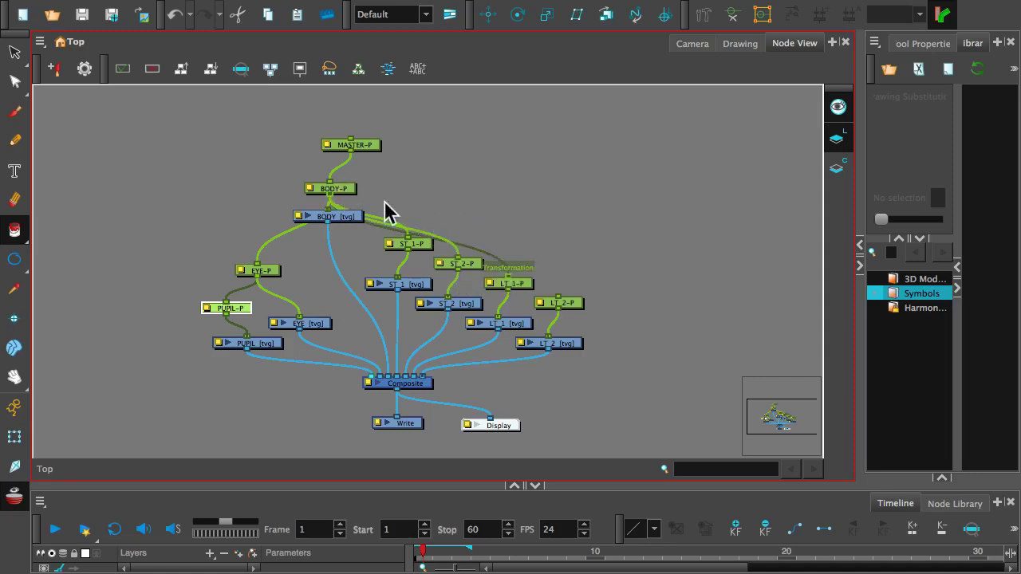
pyautogui.moveTo(558, 296); pyautogui.dragTo(335, 195)
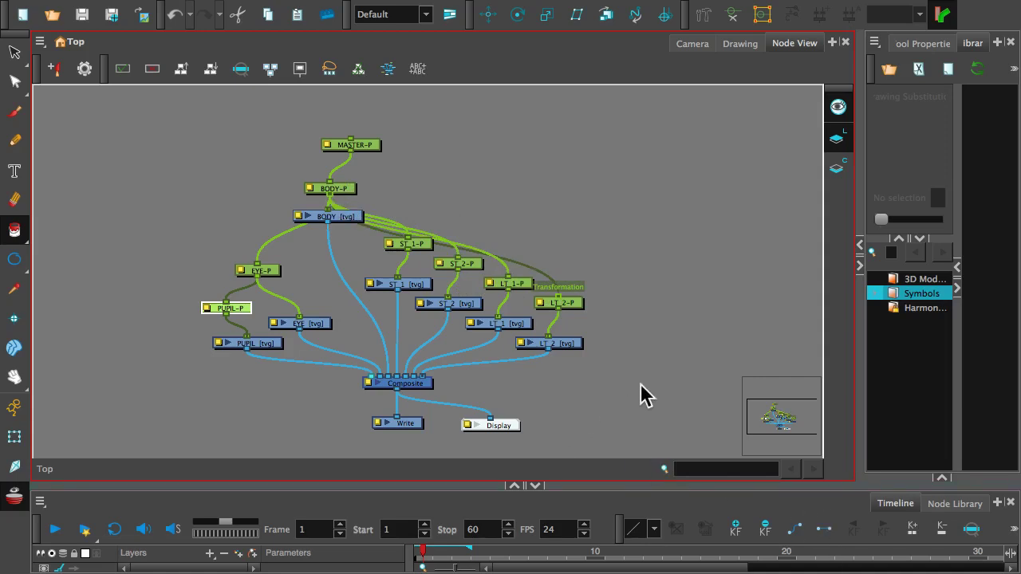
# Step: Enlarge the timeline beneath the camera view and collapse the MASTER-P layer hierarchy
pyautogui.click(691, 44)
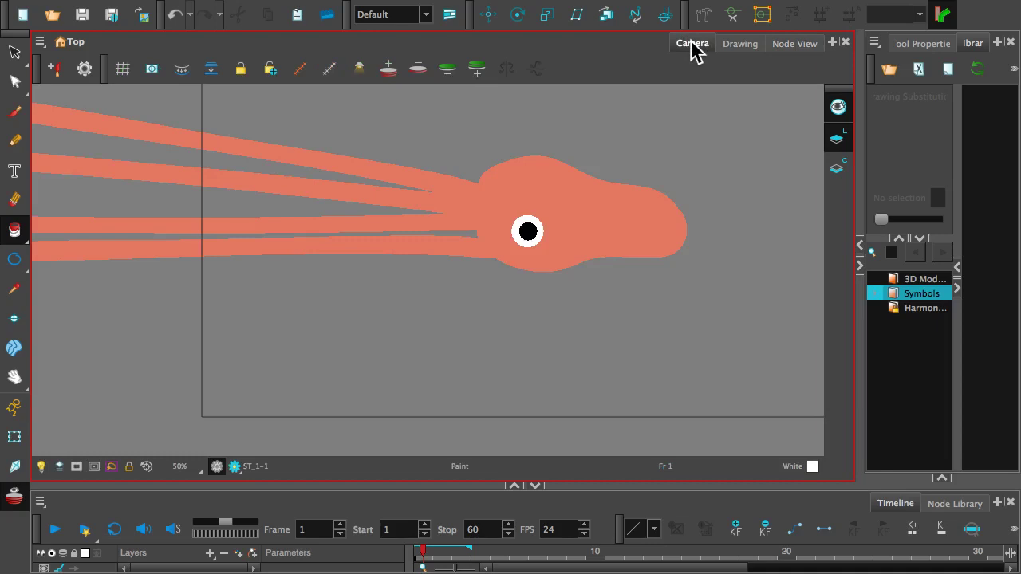
pyautogui.moveTo(415, 485); pyautogui.dragTo(415, 226)
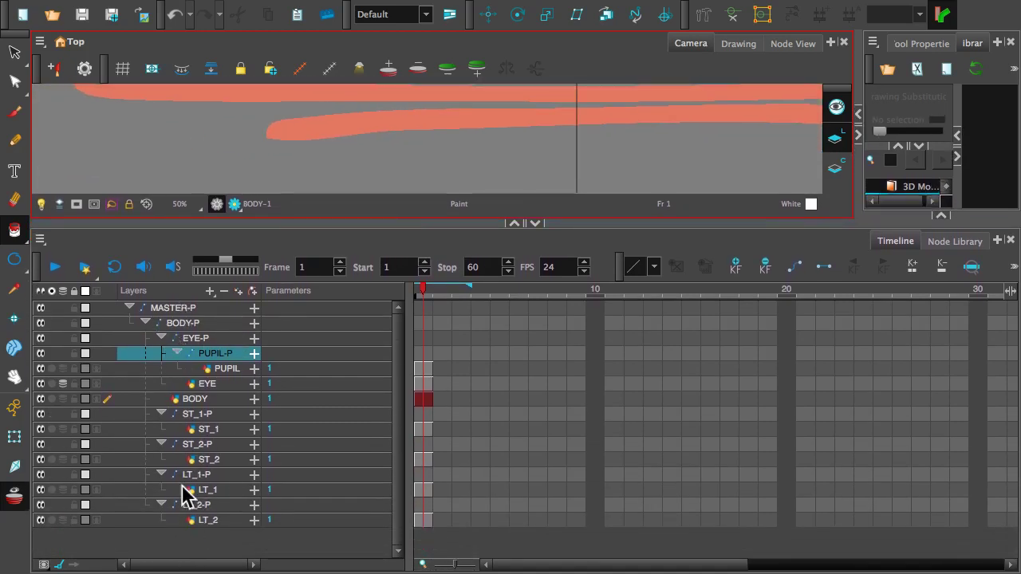
pyautogui.click(132, 308)
pyautogui.rightClick(165, 309)
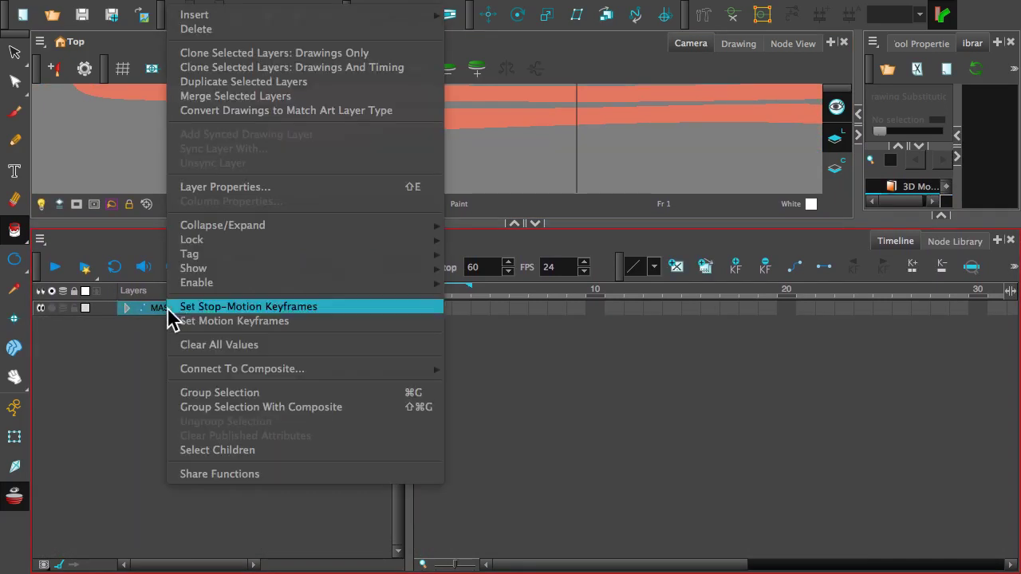
pyautogui.click(91, 413)
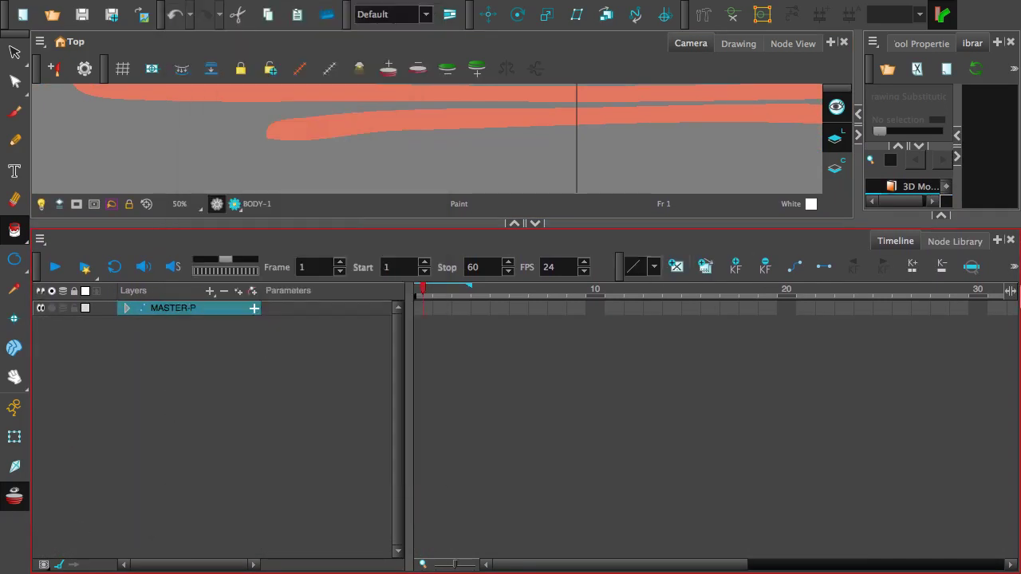
pyautogui.click(1015, 266)
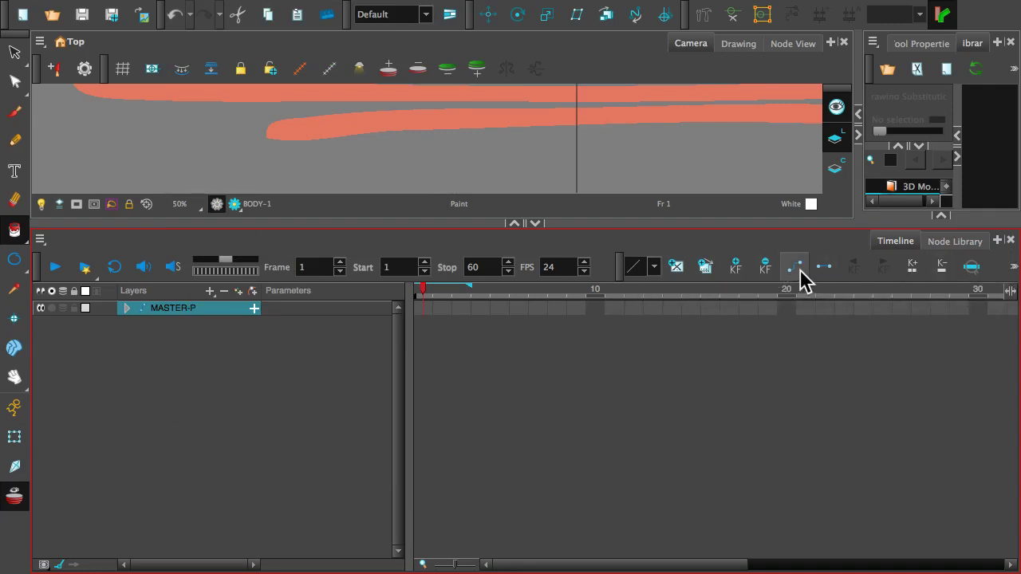
pyautogui.click(1014, 267)
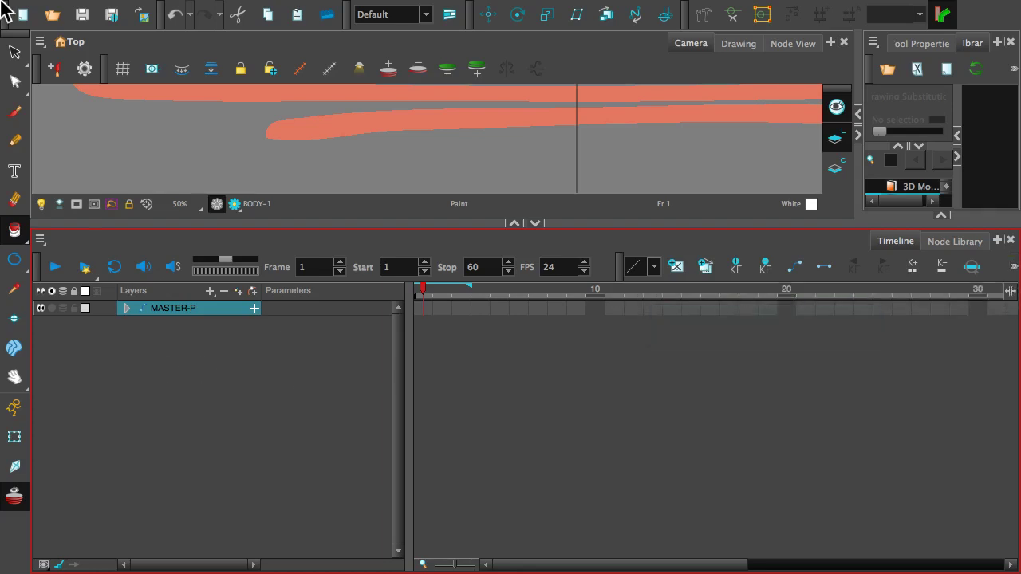
# Step: Activate the Select tool and enlarge the area showing its tool properties
pyautogui.click(15, 53)
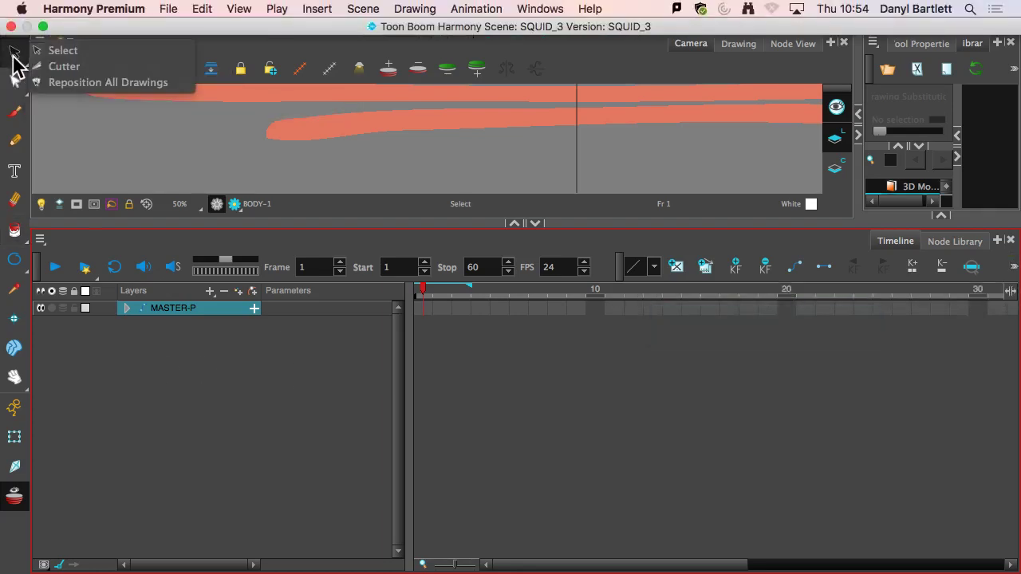
pyautogui.moveTo(846, 160); pyautogui.dragTo(622, 165)
pyautogui.click(908, 44)
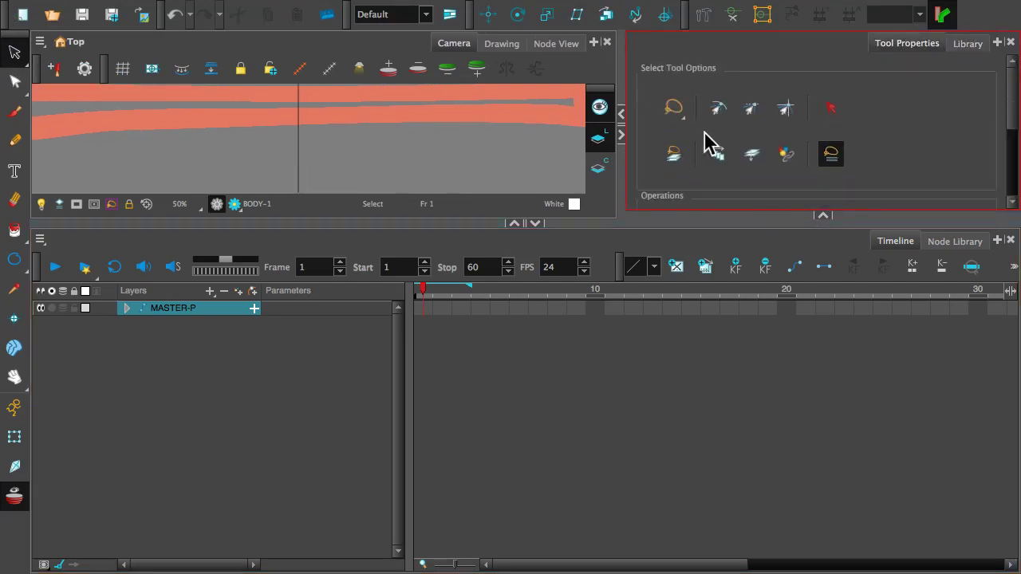
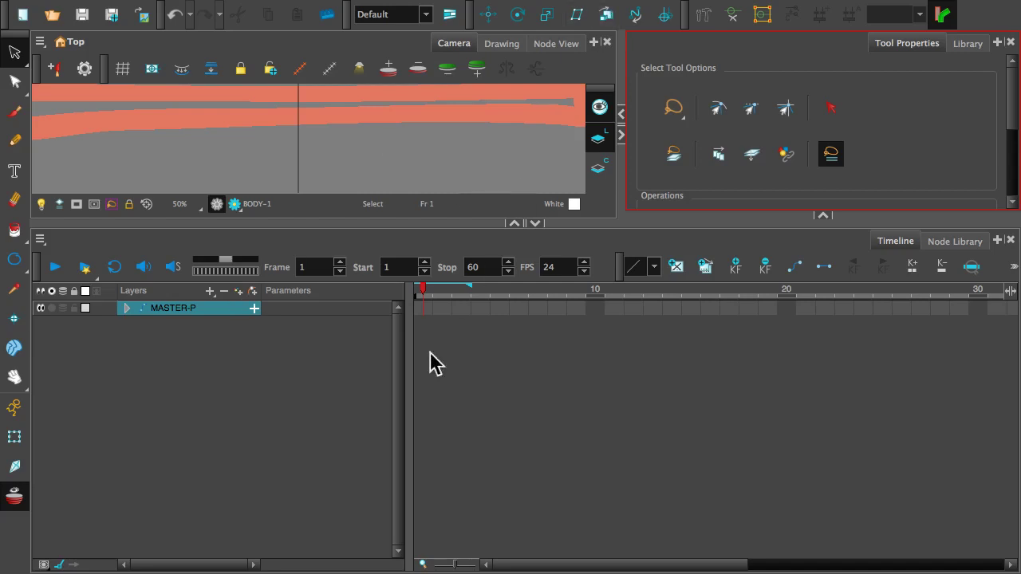
# Step: Expand the MASTER-P layer hierarchy in the timeline and enlarge the camera view in both height and width
pyautogui.click(127, 308)
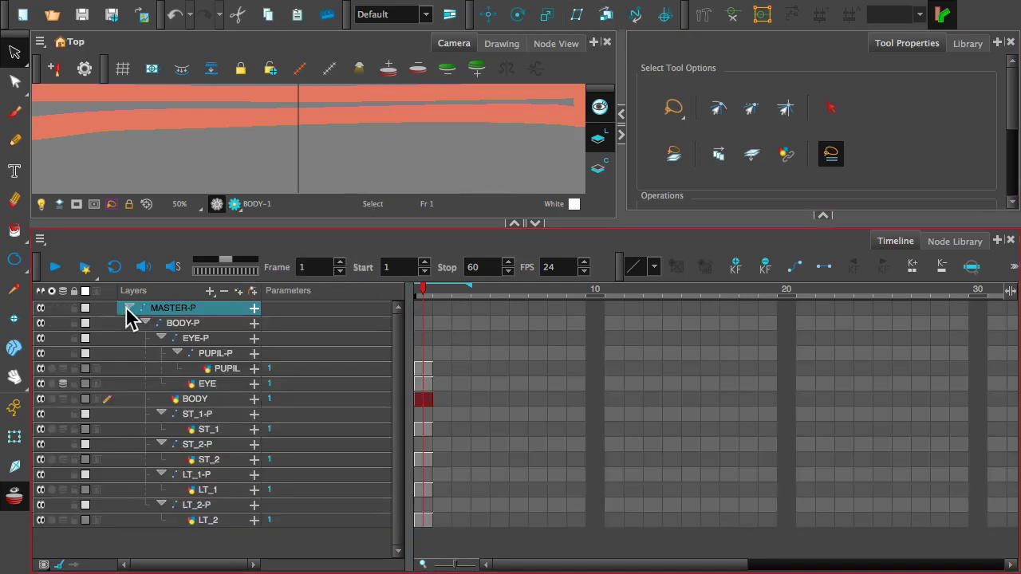
pyautogui.moveTo(304, 226); pyautogui.dragTo(352, 368)
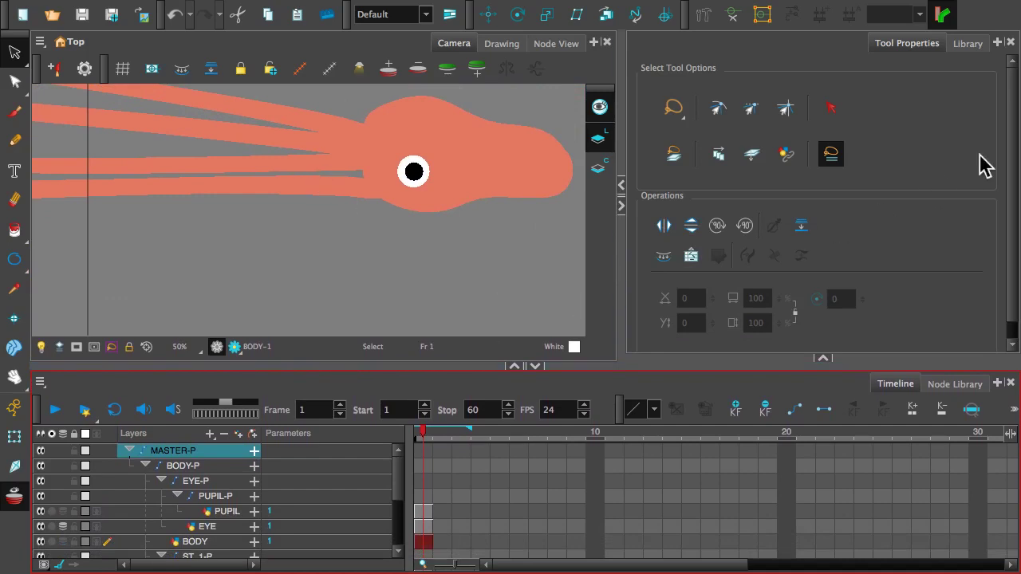
pyautogui.moveTo(1014, 145); pyautogui.dragTo(997, 77)
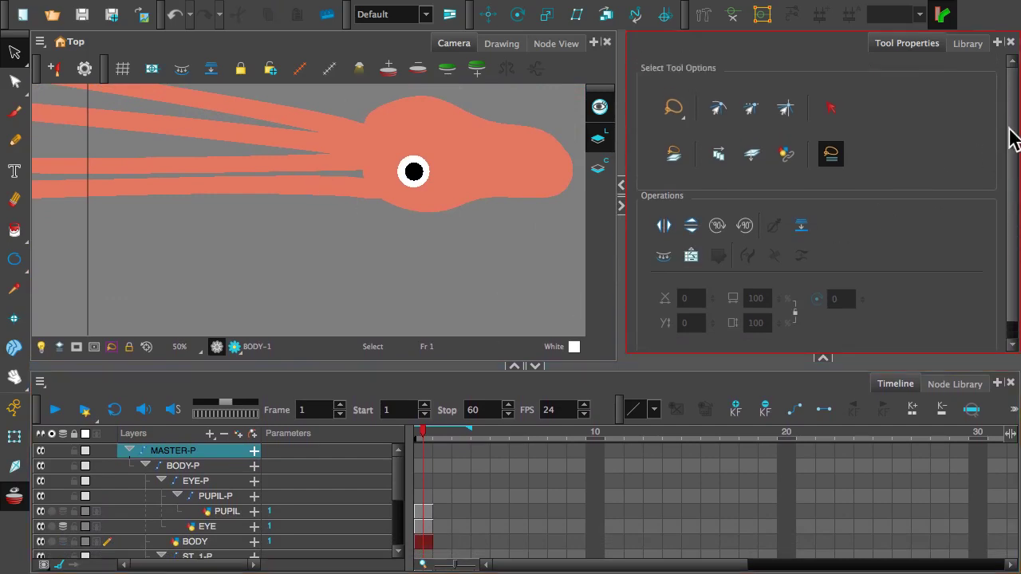
pyautogui.moveTo(1010, 137); pyautogui.dragTo(885, 127)
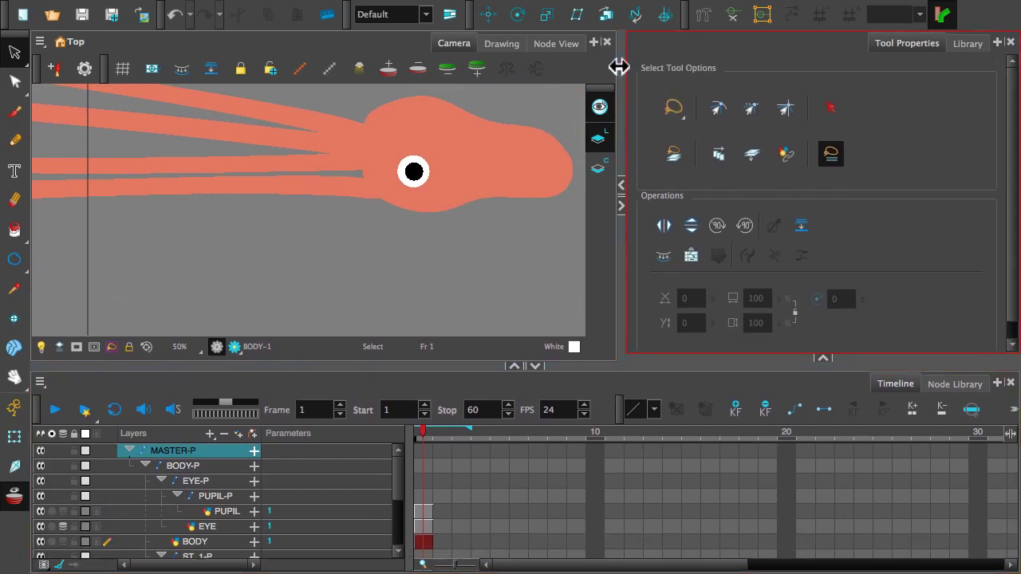
pyautogui.moveTo(617, 68); pyautogui.dragTo(862, 87)
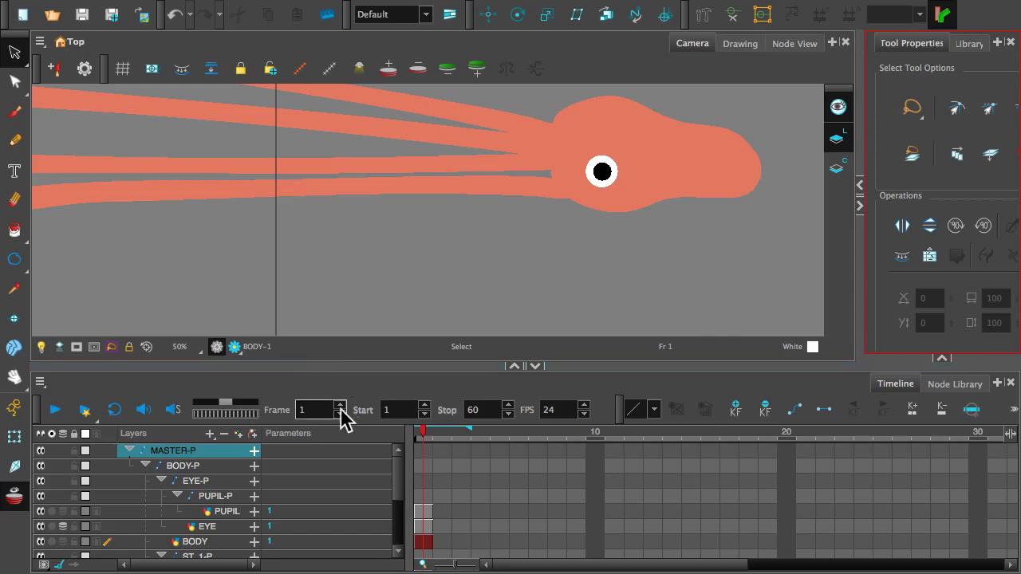
# Step: Select the MASTER-P layer and review the pegs and drawings nested beneath it, down to the tentacle layers
pyautogui.click(178, 466)
pyautogui.click(174, 450)
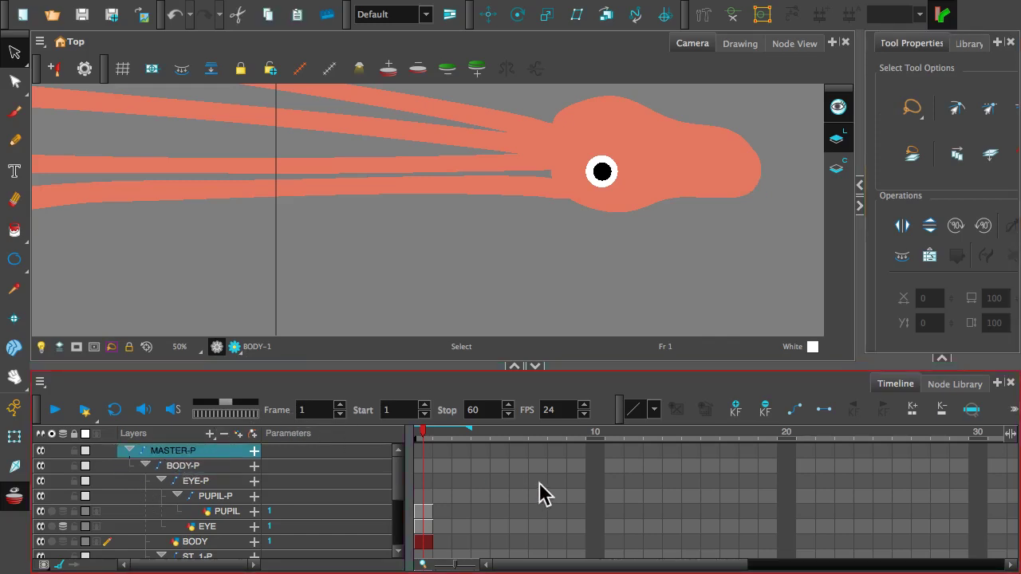
pyautogui.scroll(-2, 433, 474)
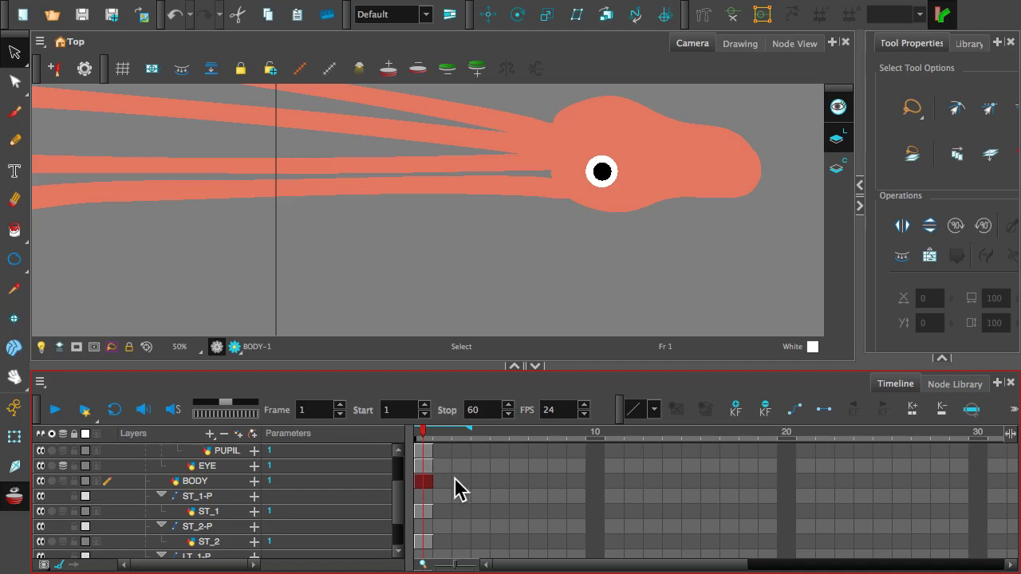
pyautogui.scroll(-1, 275, 447)
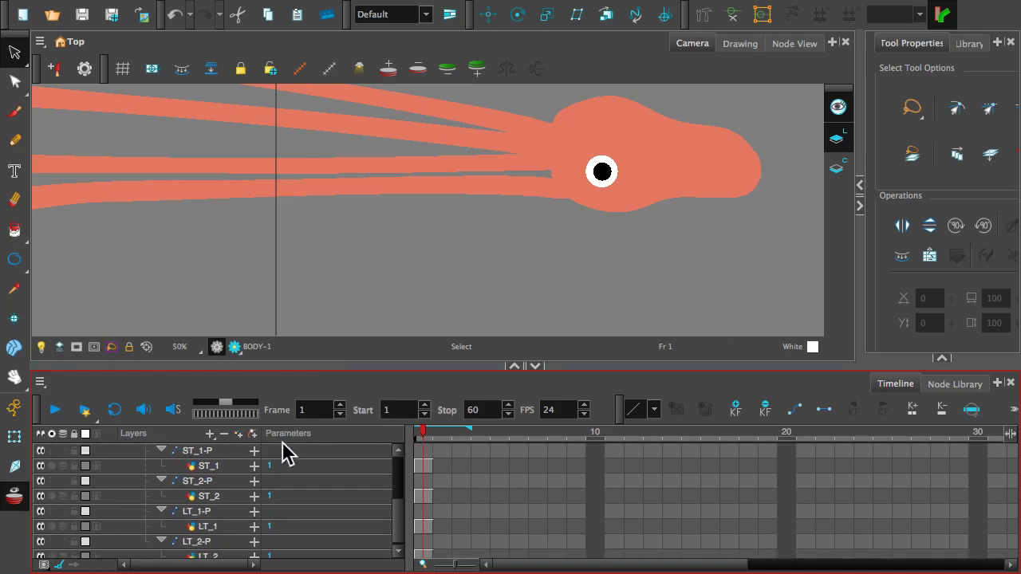
pyautogui.click(16, 56)
pyautogui.click(192, 279)
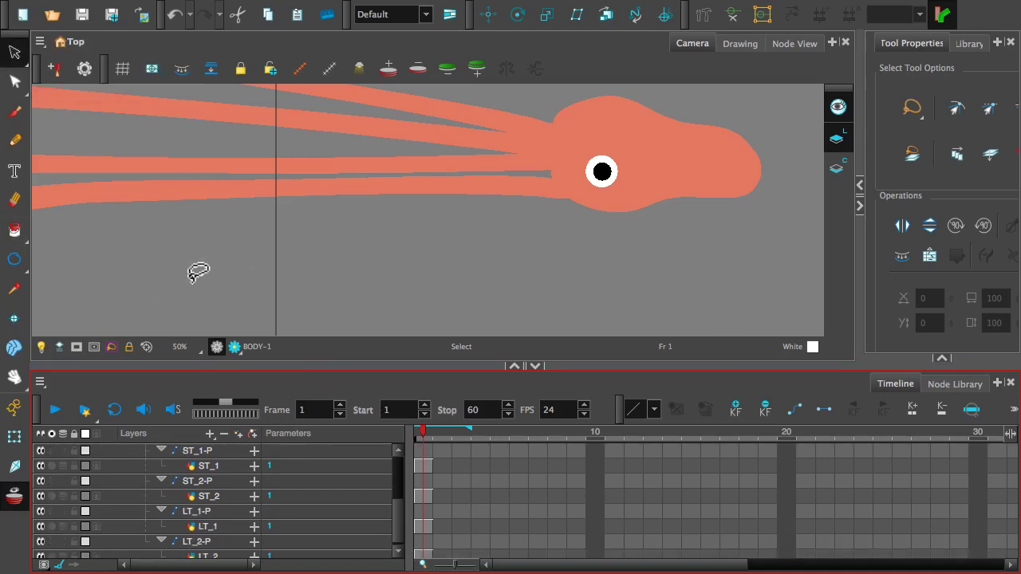
pyautogui.rightClick(192, 277)
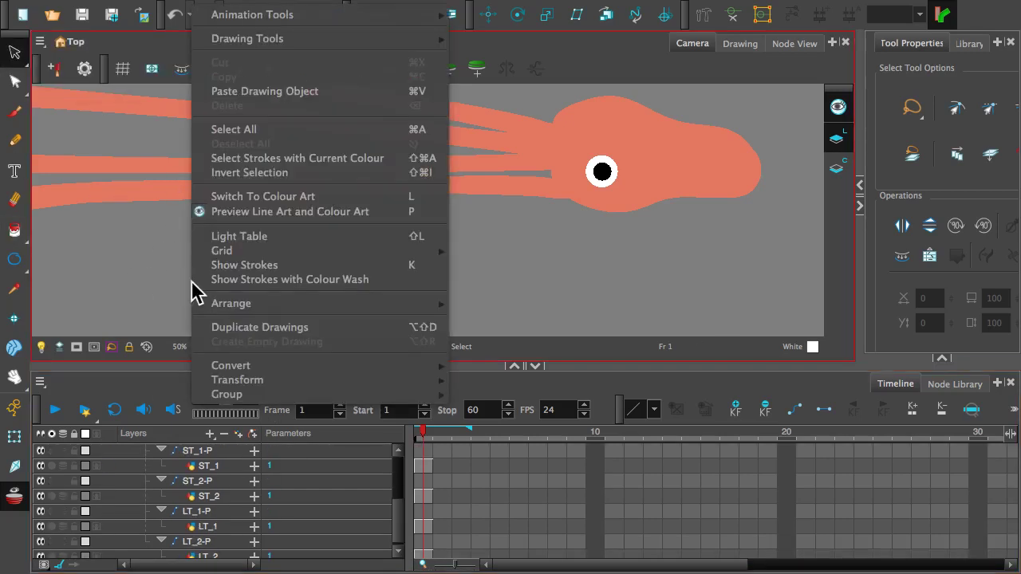
pyautogui.moveTo(275, 44)
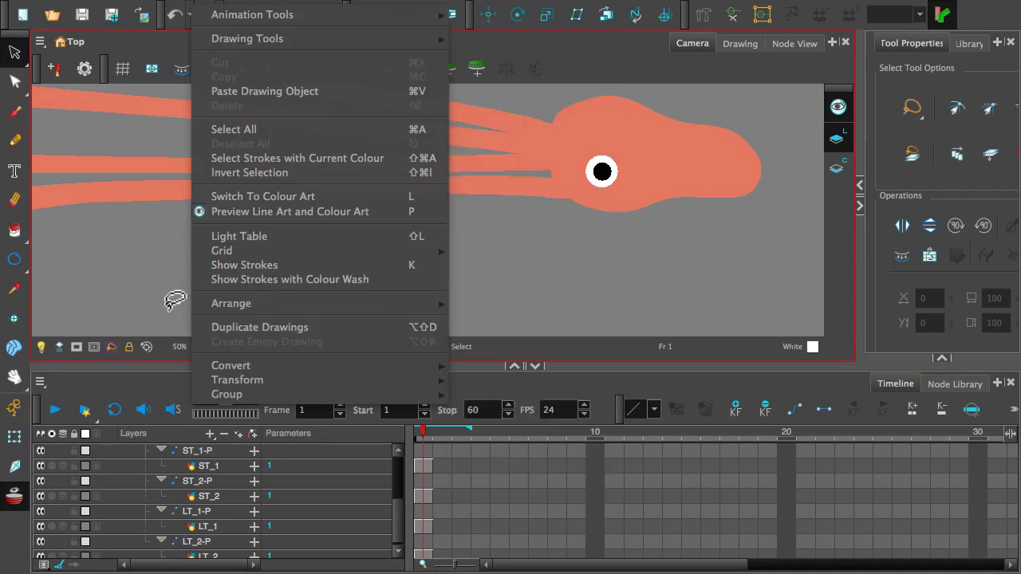
pyautogui.click(170, 296)
# Step: Select all artwork on the active BODY drawing with Select All and show the whole squid in the camera view
pyautogui.click(40, 42)
pyautogui.moveTo(70, 78)
pyautogui.moveTo(91, 62)
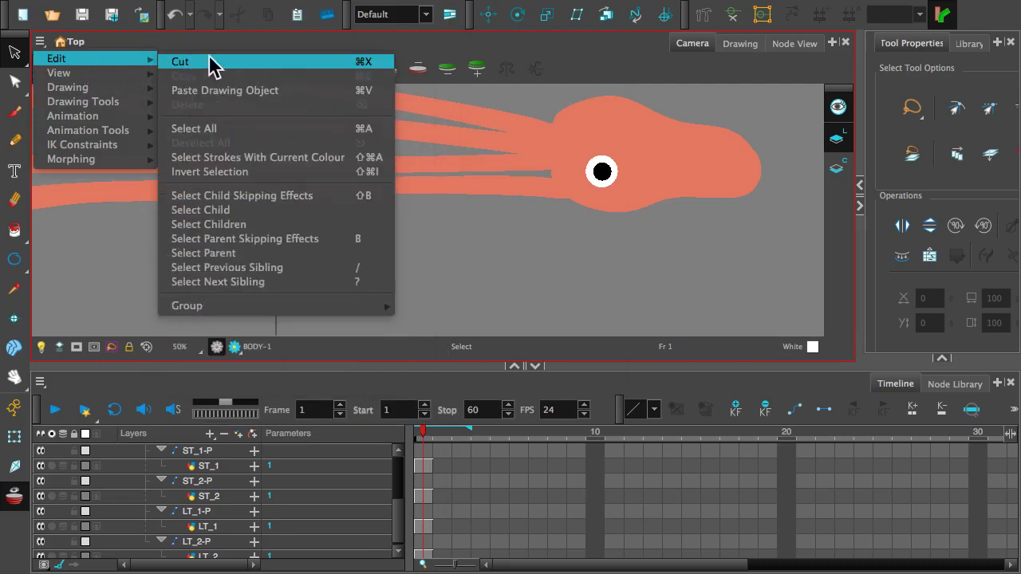
pyautogui.click(209, 128)
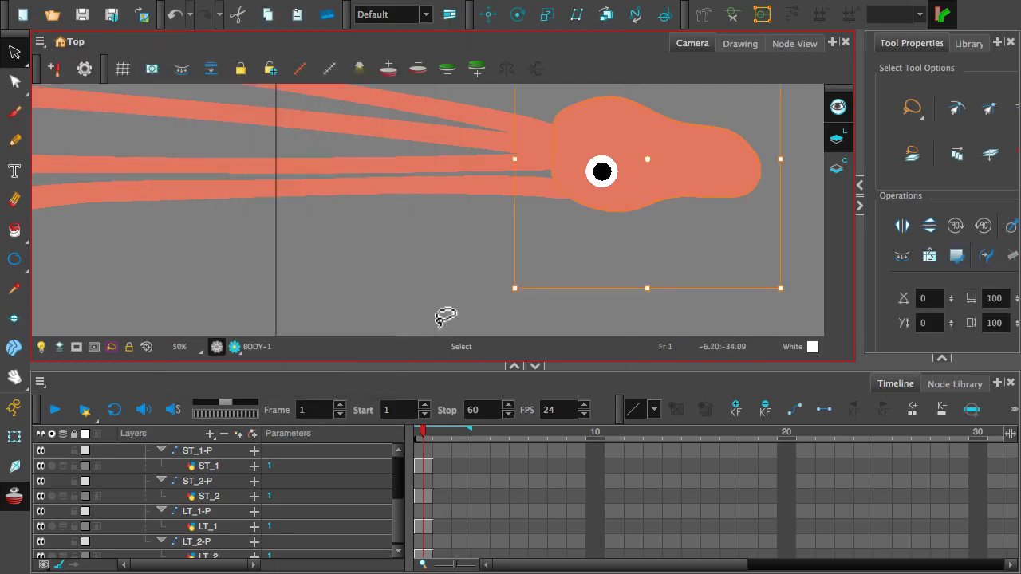
pyautogui.scroll(-3, 438, 290)
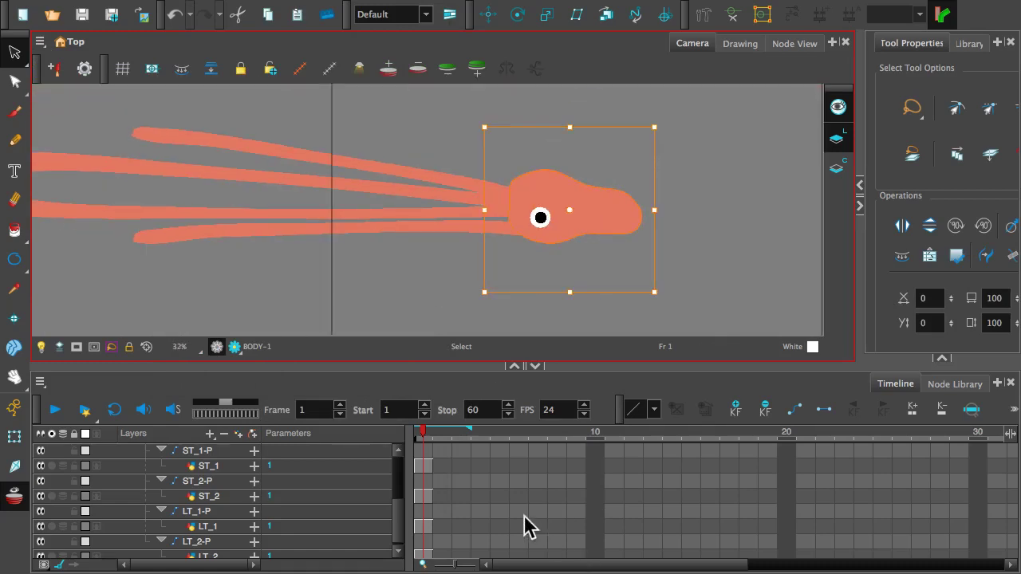
pyautogui.scroll(2, 490, 494)
pyautogui.scroll(2, 490, 494)
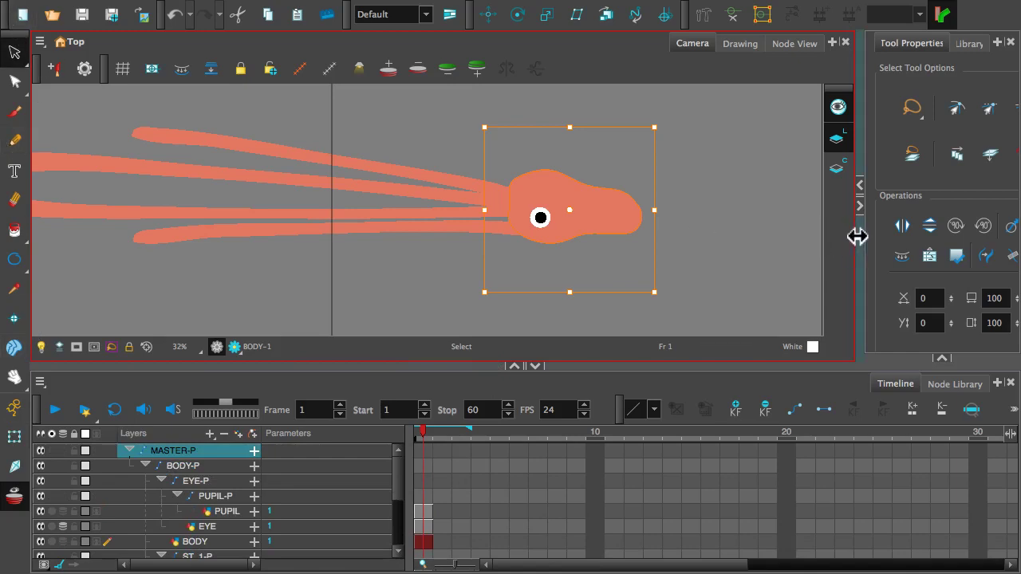
# Step: Widen the tool properties area, lasso-select the squid's body in the camera view, and clear the selection
pyautogui.moveTo(858, 236); pyautogui.dragTo(678, 239)
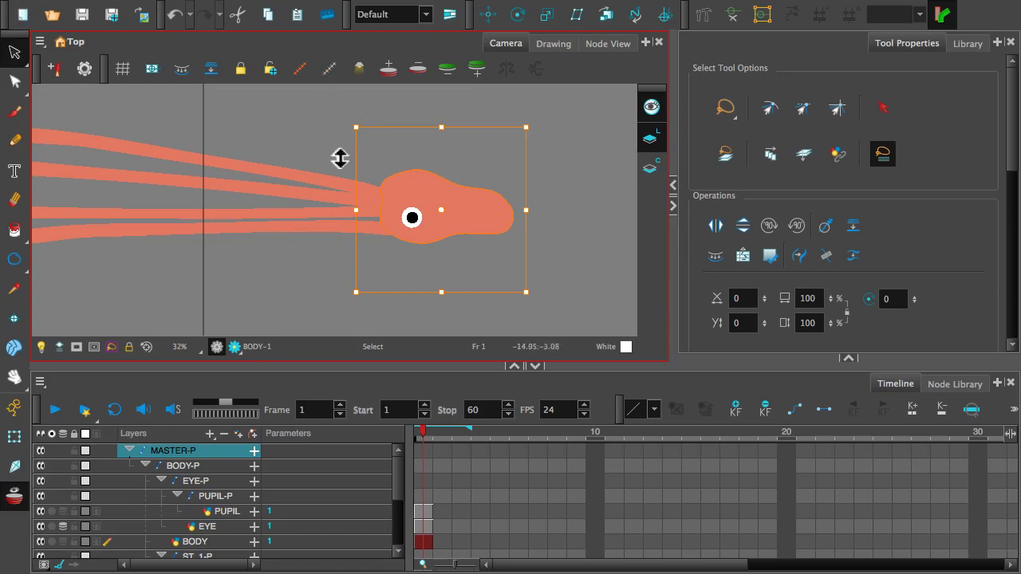
pyautogui.click(295, 144)
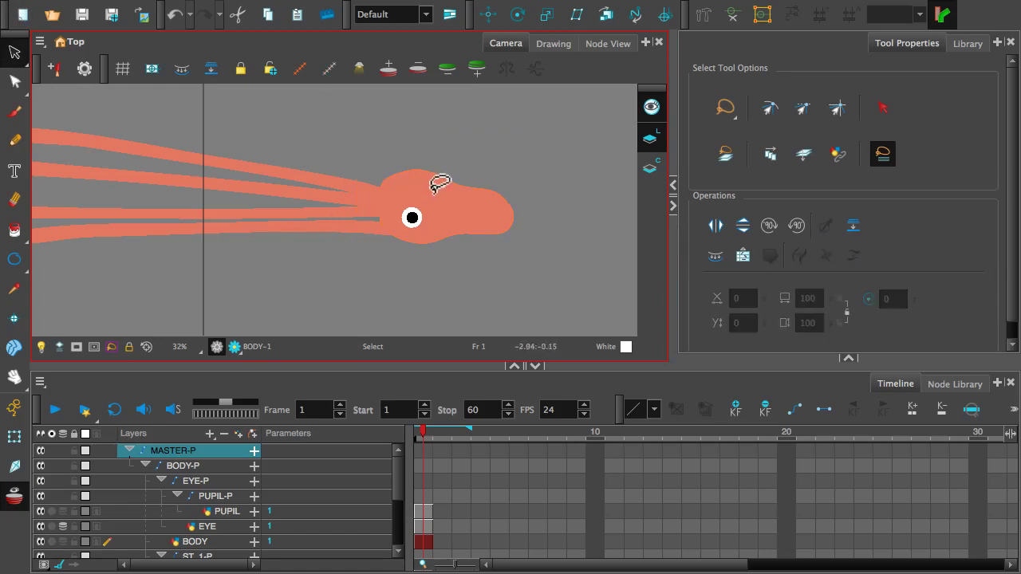
pyautogui.moveTo(336, 134)
pyautogui.mouseDown()
pyautogui.moveTo(477, 230)
pyautogui.moveTo(479, 241)
pyautogui.mouseUp()
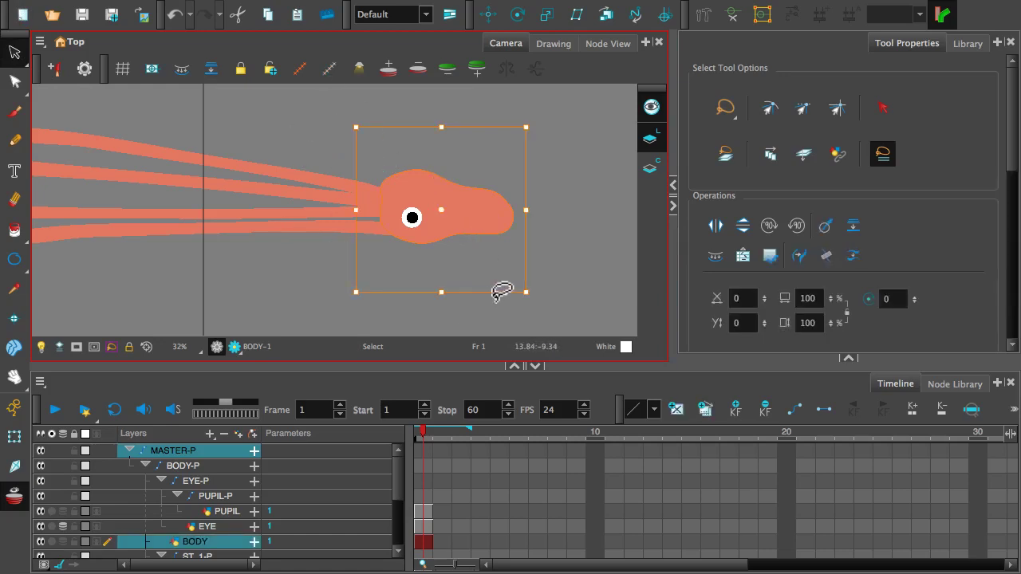
pyautogui.click(562, 214)
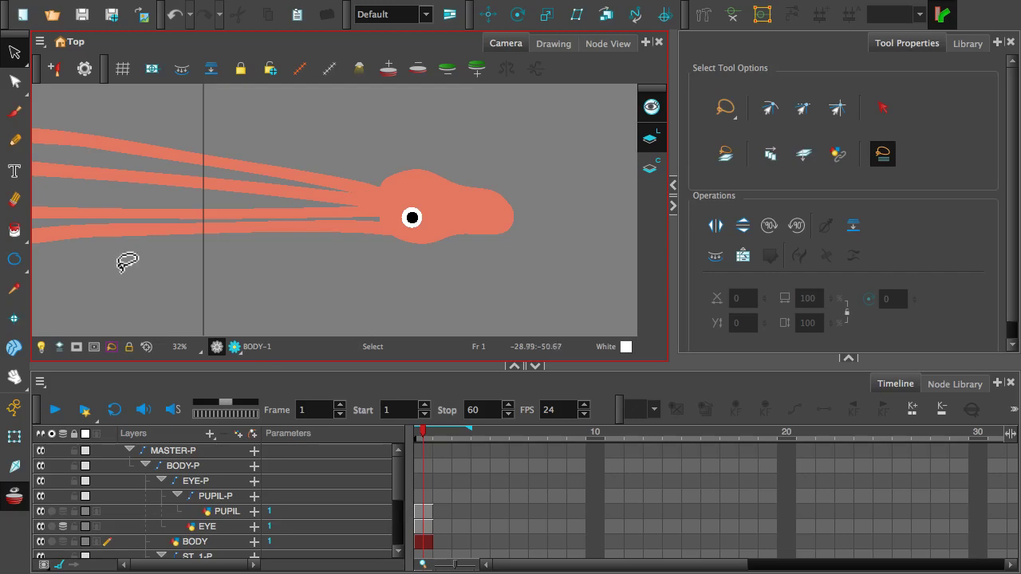
# Step: Show the Node View and enlarge it over the timeline and tool properties so the whole squid node network fits
pyautogui.click(611, 42)
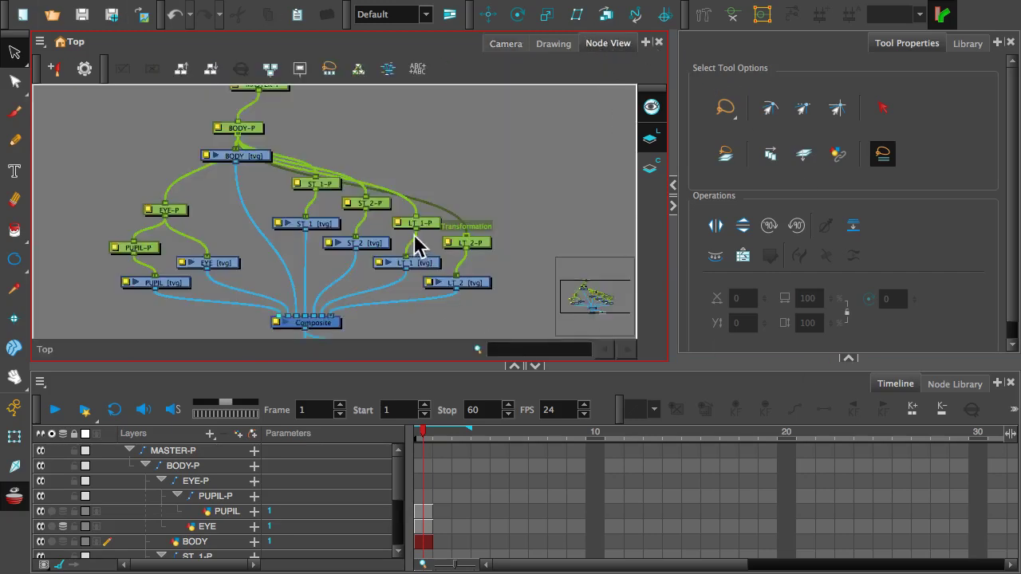
pyautogui.moveTo(391, 141); pyautogui.dragTo(474, 217)
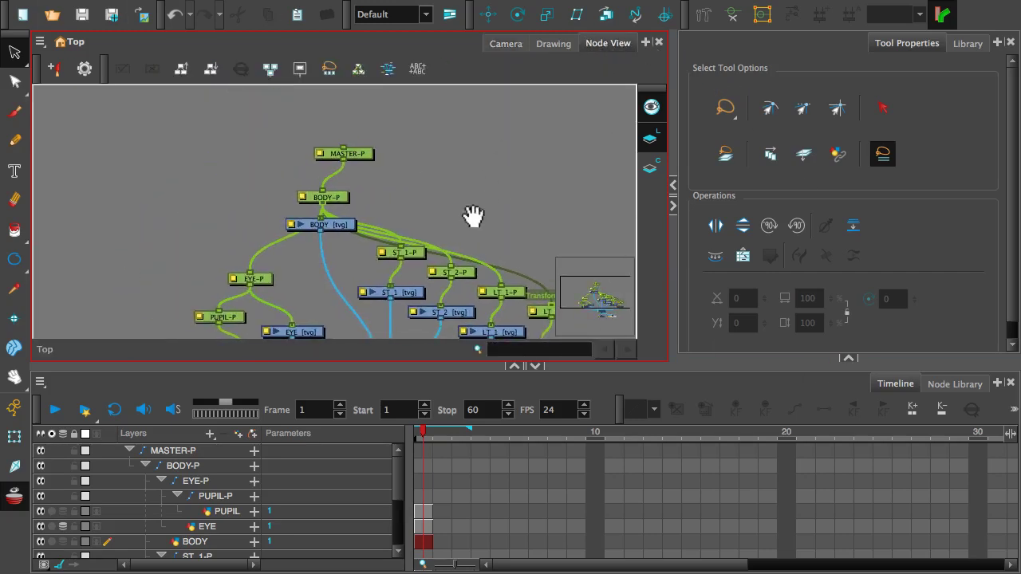
pyautogui.moveTo(400, 366); pyautogui.dragTo(414, 568)
pyautogui.moveTo(672, 342); pyautogui.dragTo(942, 346)
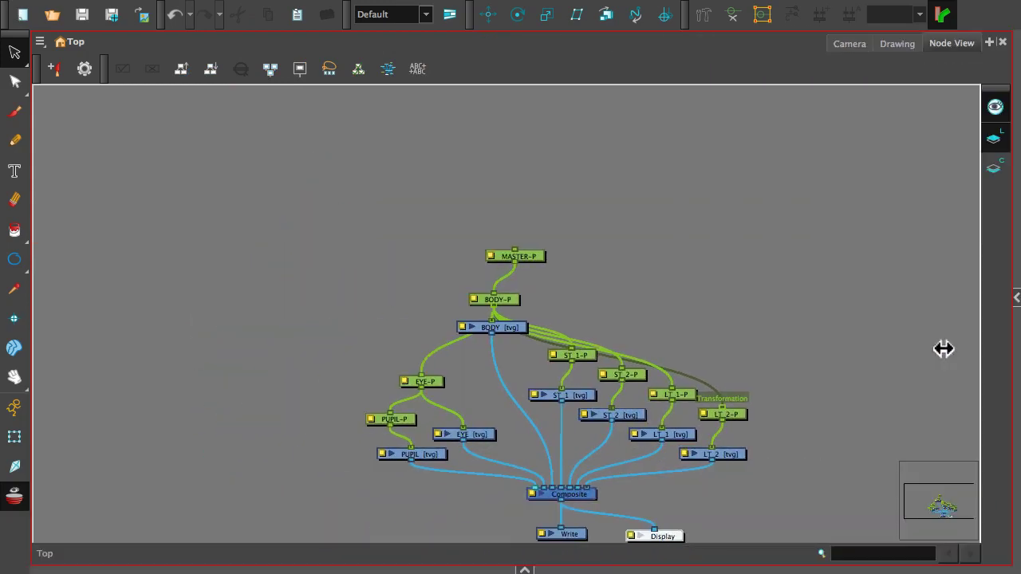
pyautogui.moveTo(821, 375); pyautogui.dragTo(644, 289)
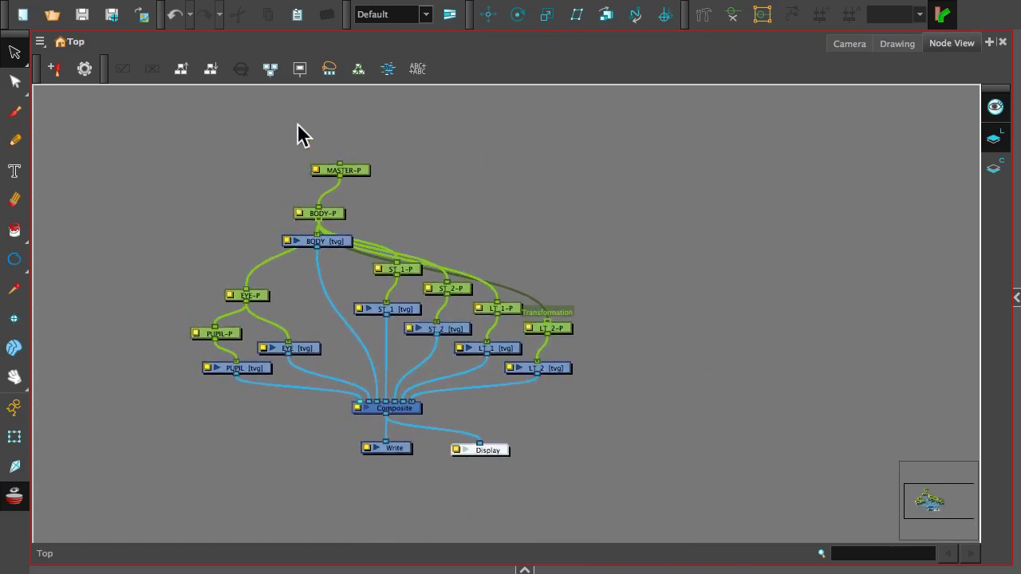
# Step: Move BODY-P up close to MASTER-P, nudge the Composite node, and move the Write node farther from Display
pyautogui.moveTo(323, 216); pyautogui.dragTo(327, 193)
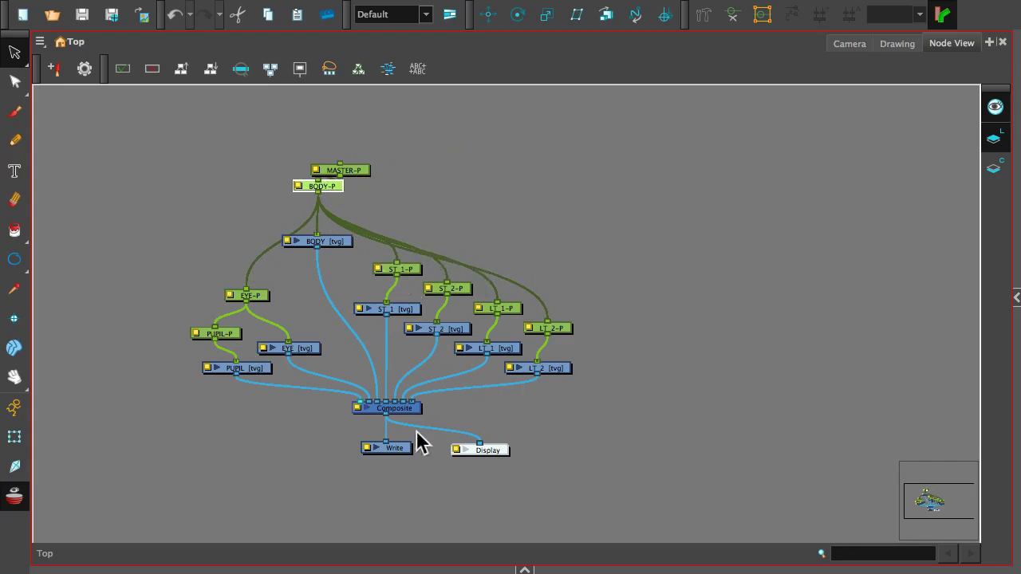
pyautogui.moveTo(403, 412)
pyautogui.mouseDown()
pyautogui.moveTo(396, 394)
pyautogui.moveTo(403, 415)
pyautogui.mouseUp()
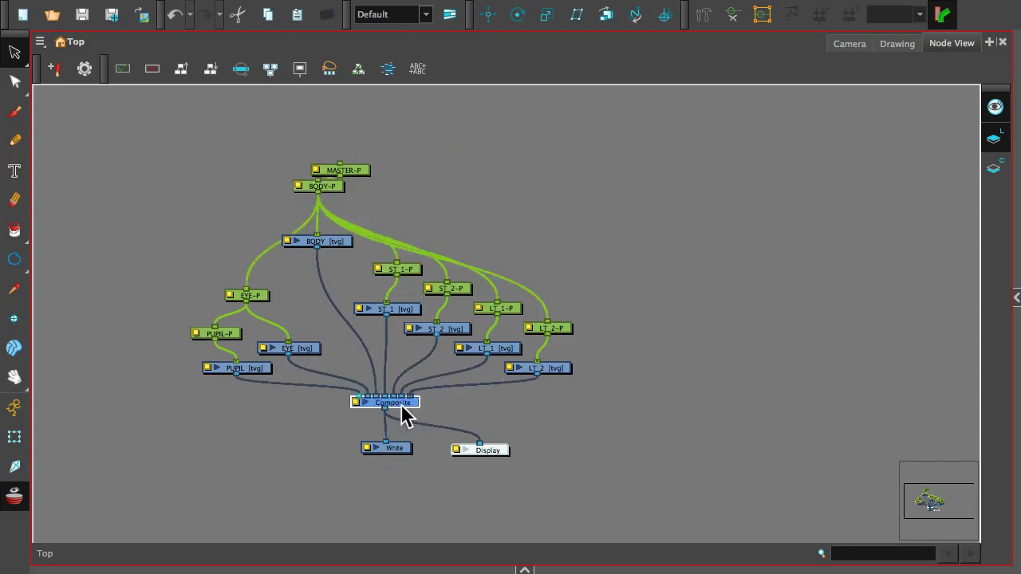
pyautogui.moveTo(405, 453); pyautogui.dragTo(376, 454)
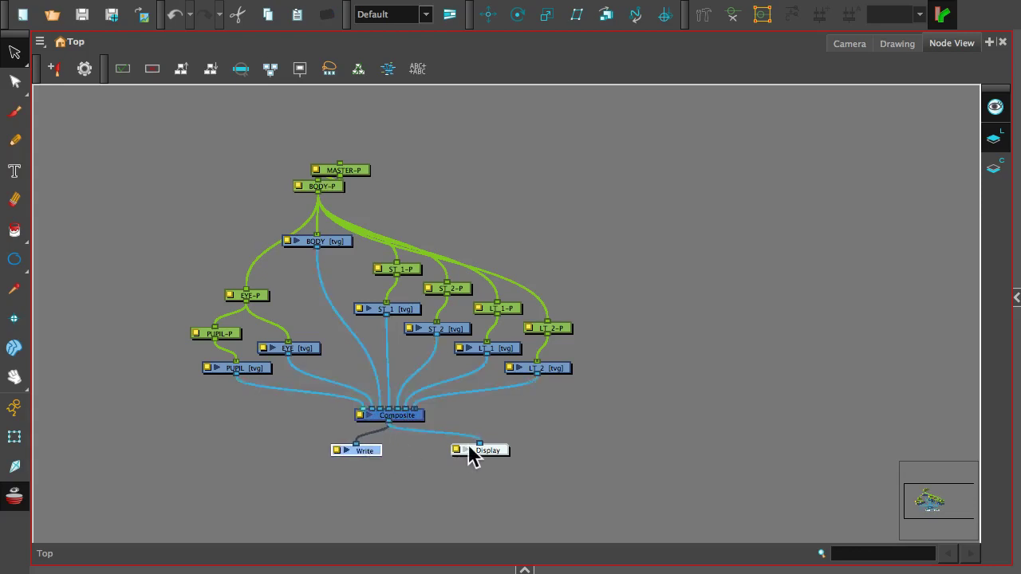
# Step: Preview the Display node's thumbnail, inspect its layer properties, and collapse the thumbnail again
pyautogui.click(463, 450)
pyautogui.doubleClick(448, 452)
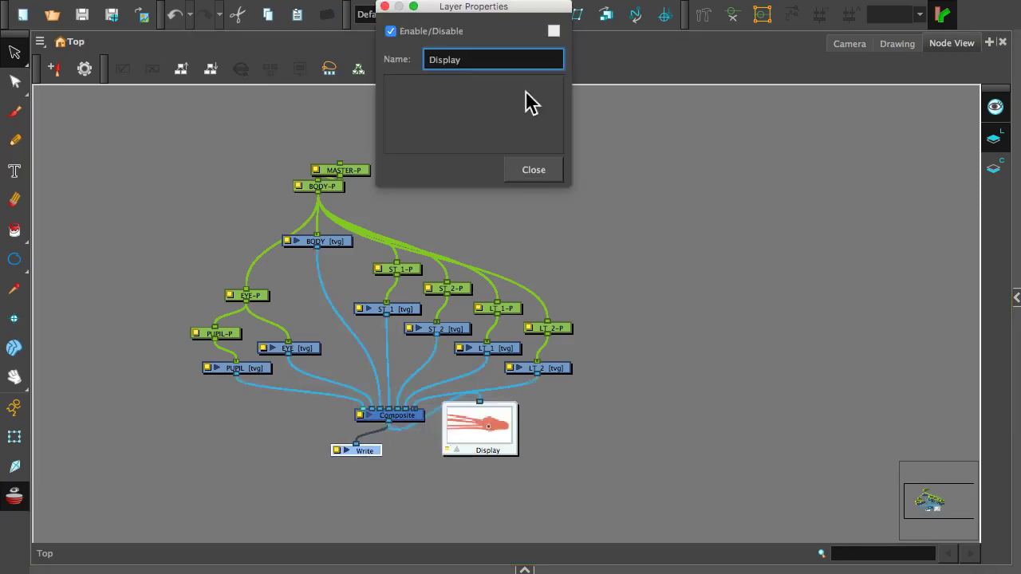
pyautogui.click(514, 170)
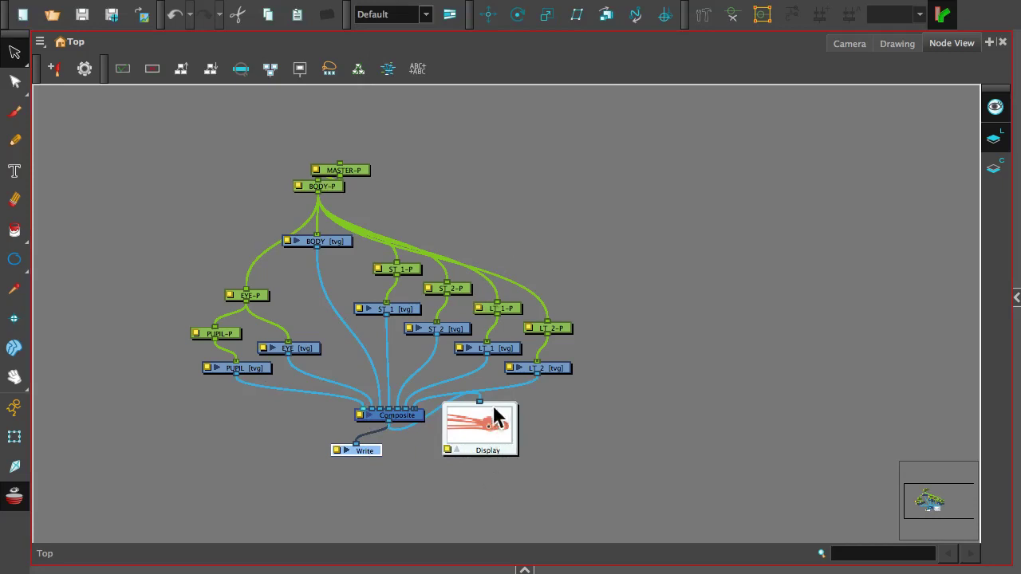
pyautogui.click(531, 467)
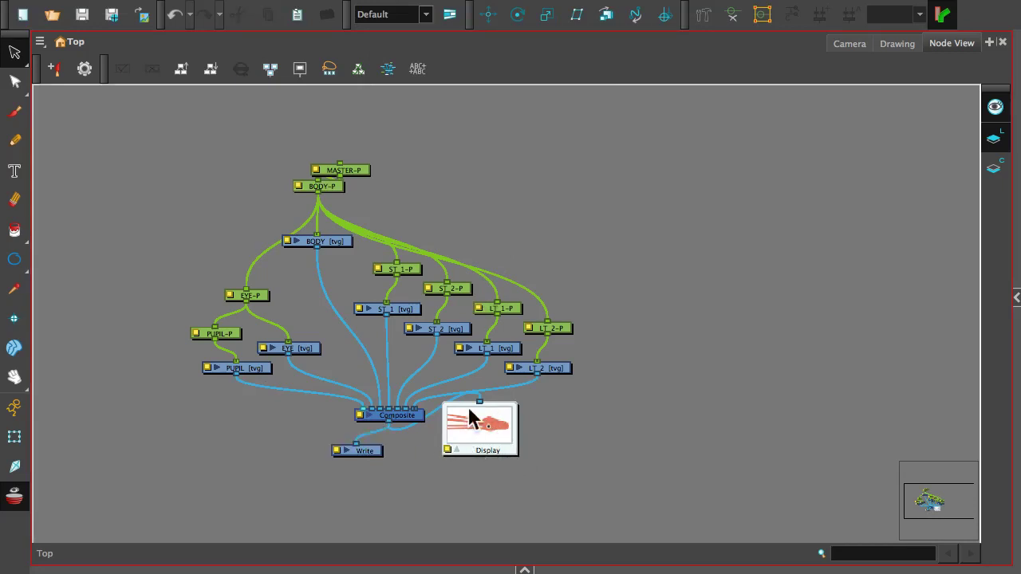
pyautogui.click(457, 450)
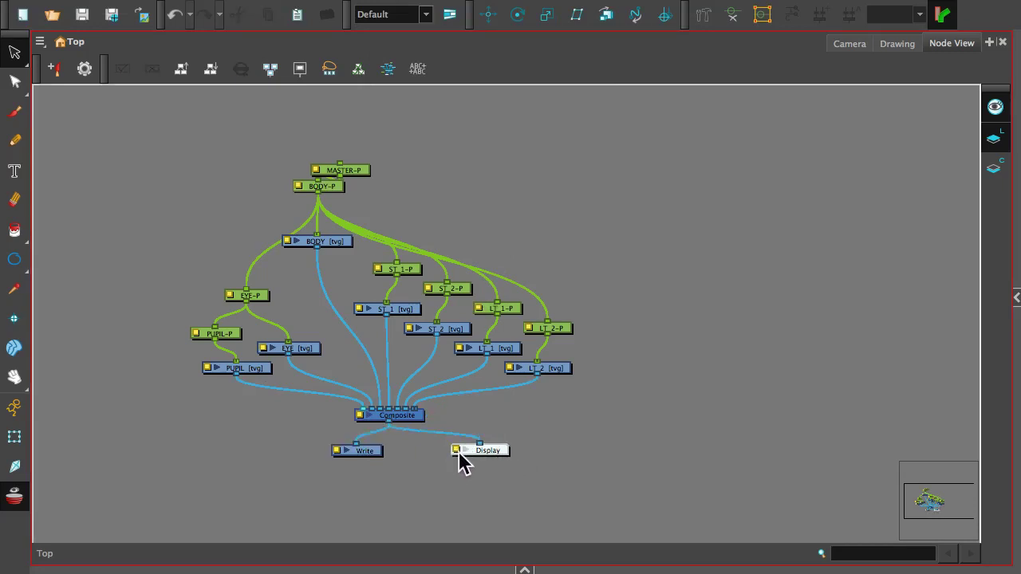
# Step: Preview the Write node's thumbnail, collapse it, and inspect the Output and Enabling settings in the node's layer properties
pyautogui.click(346, 451)
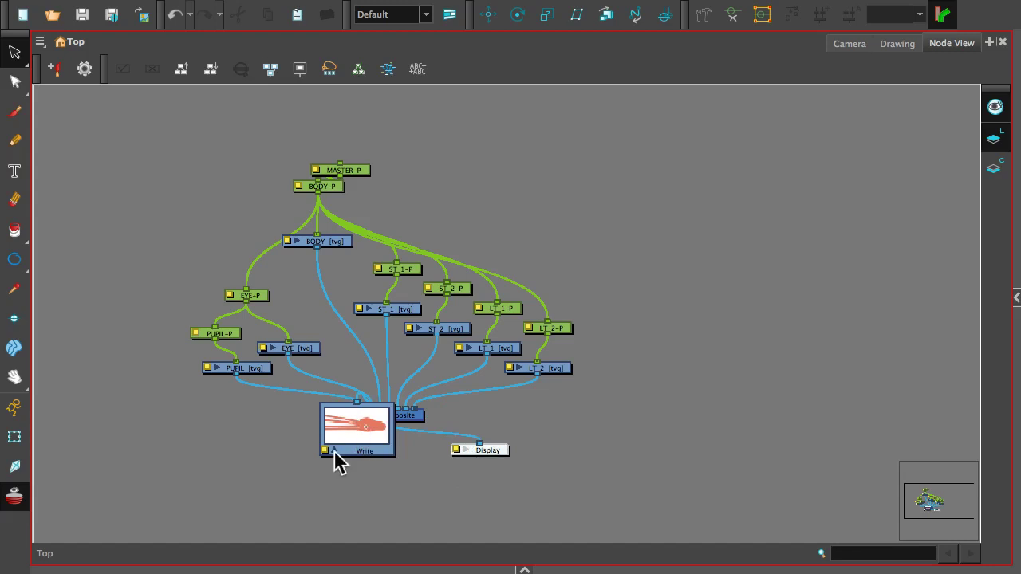
pyautogui.click(335, 451)
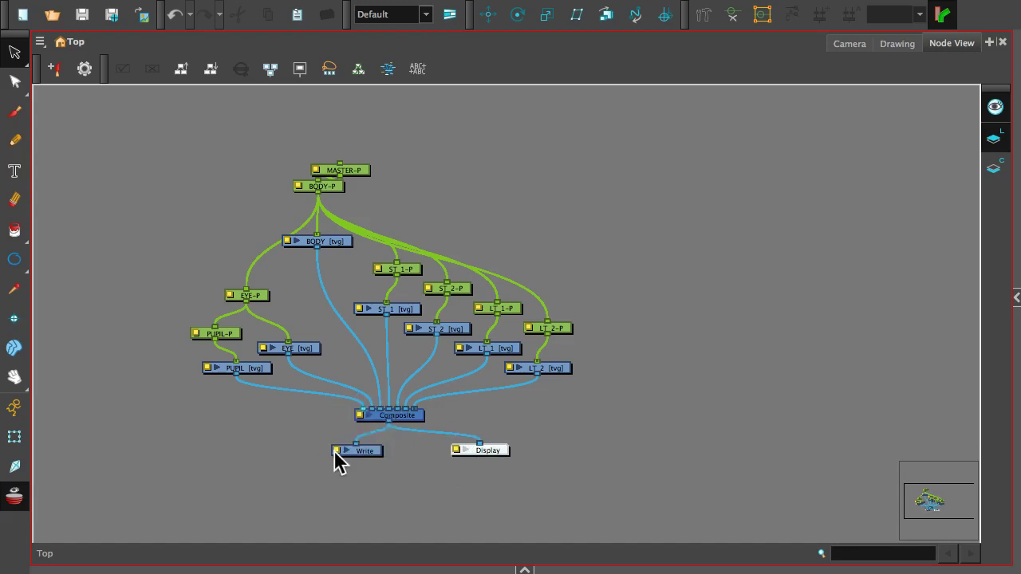
pyautogui.doubleClick(335, 452)
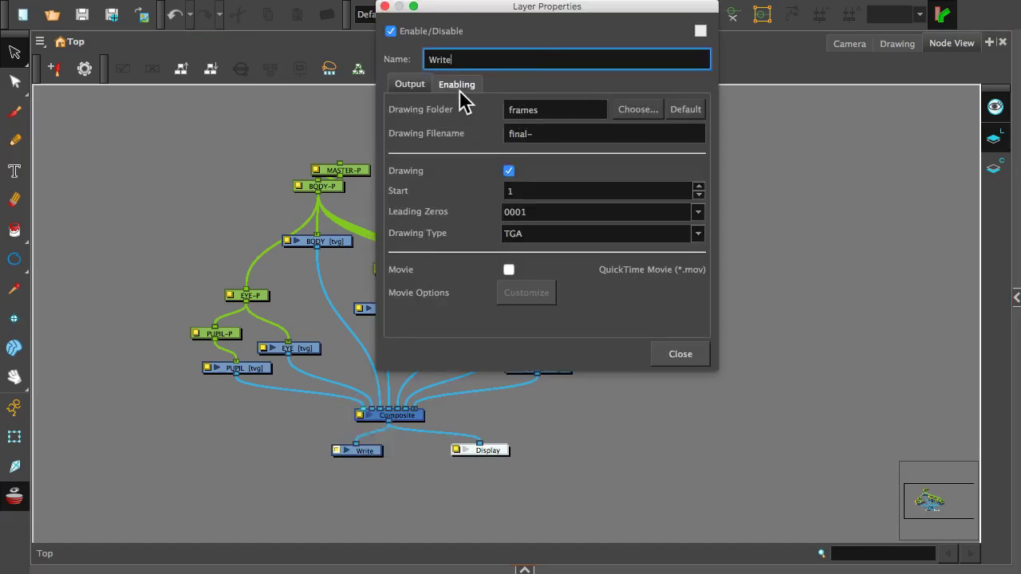
pyautogui.click(446, 83)
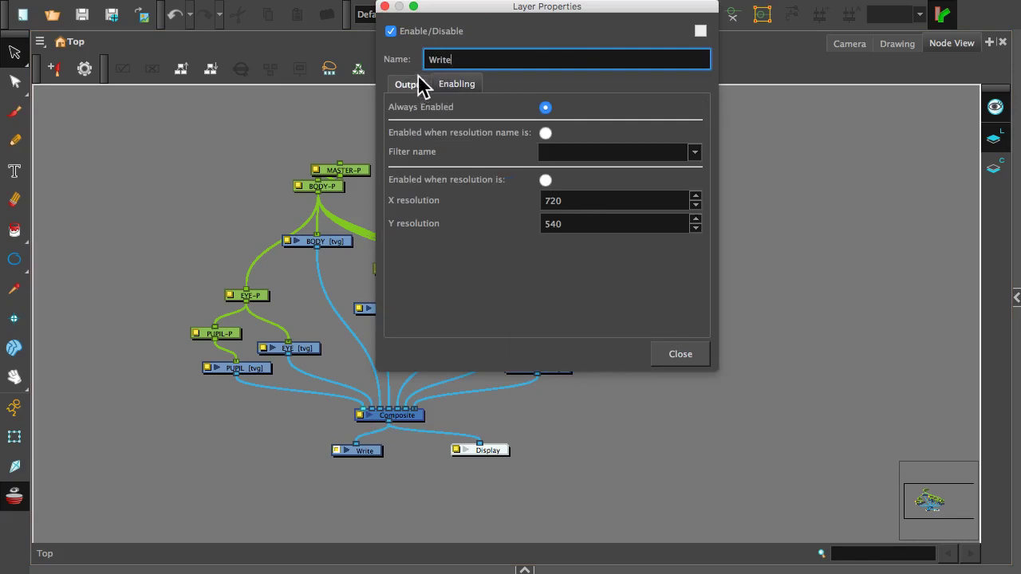
pyautogui.click(410, 83)
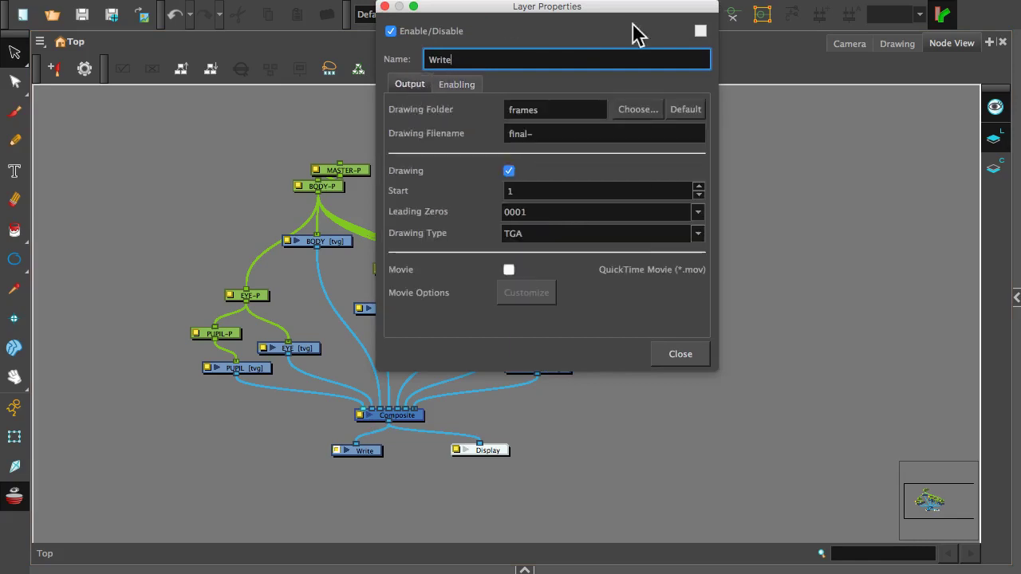
pyautogui.click(660, 346)
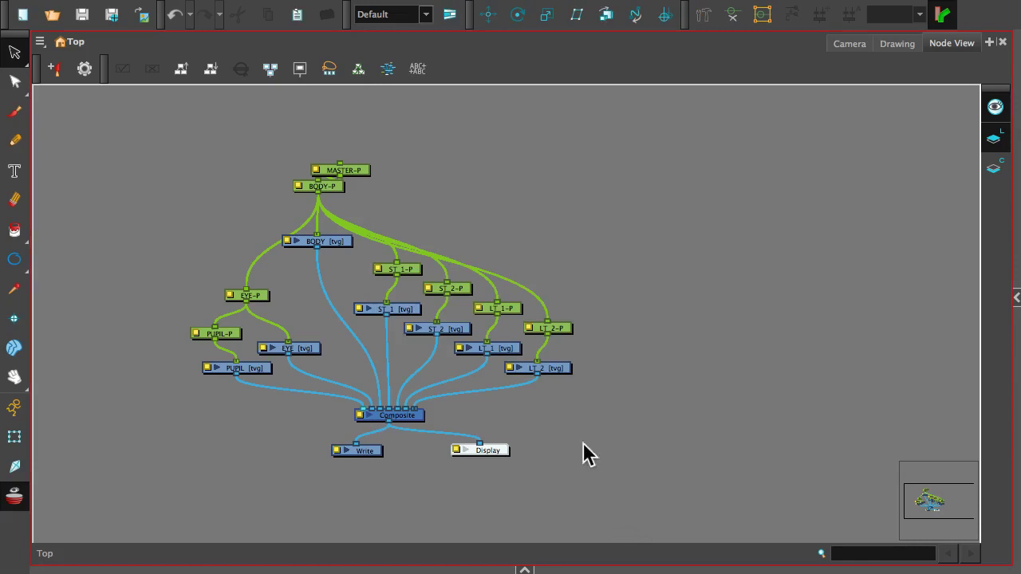
# Step: Return to the Camera view, shrink it to bring back the timeline, and frame the whole squid
pyautogui.click(850, 45)
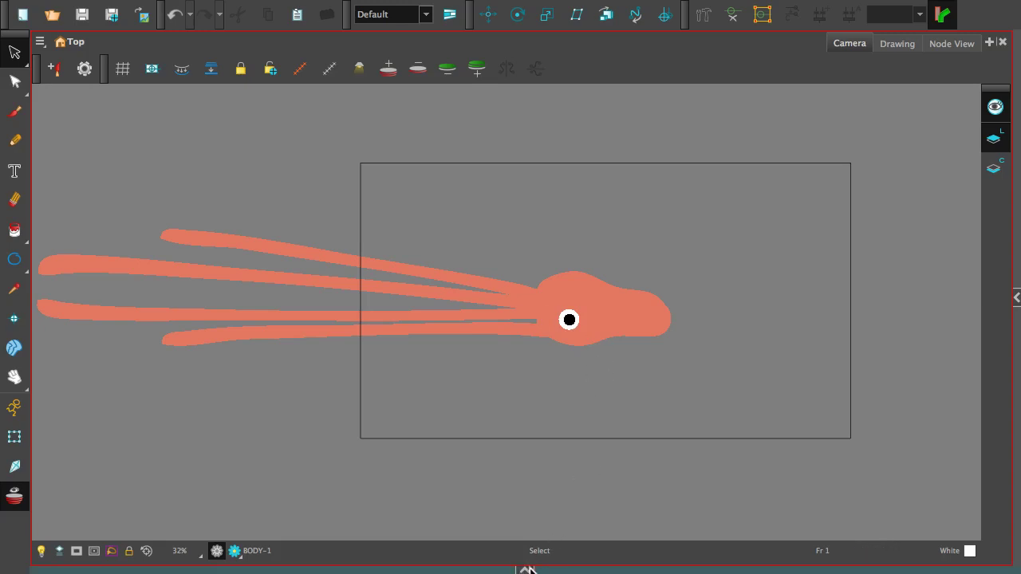
pyautogui.moveTo(569, 567); pyautogui.dragTo(556, 406)
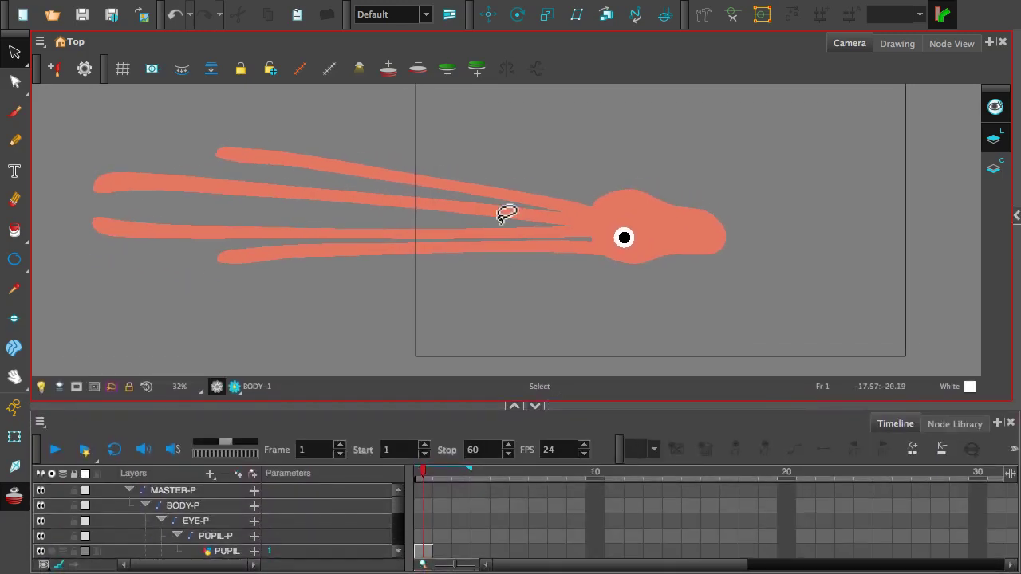
pyautogui.scroll(-2, 502, 216)
pyautogui.scroll(3, 502, 216)
pyautogui.scroll(-1, 505, 224)
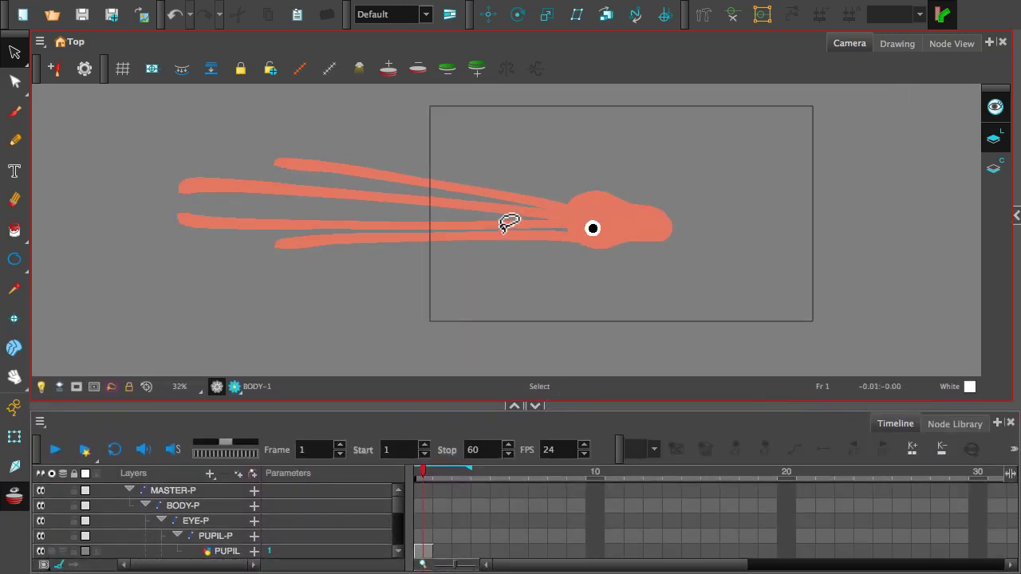
# Step: Collapse the MASTER-P hierarchy in the timeline, briefly expanding it once to check its child layers
pyautogui.click(129, 490)
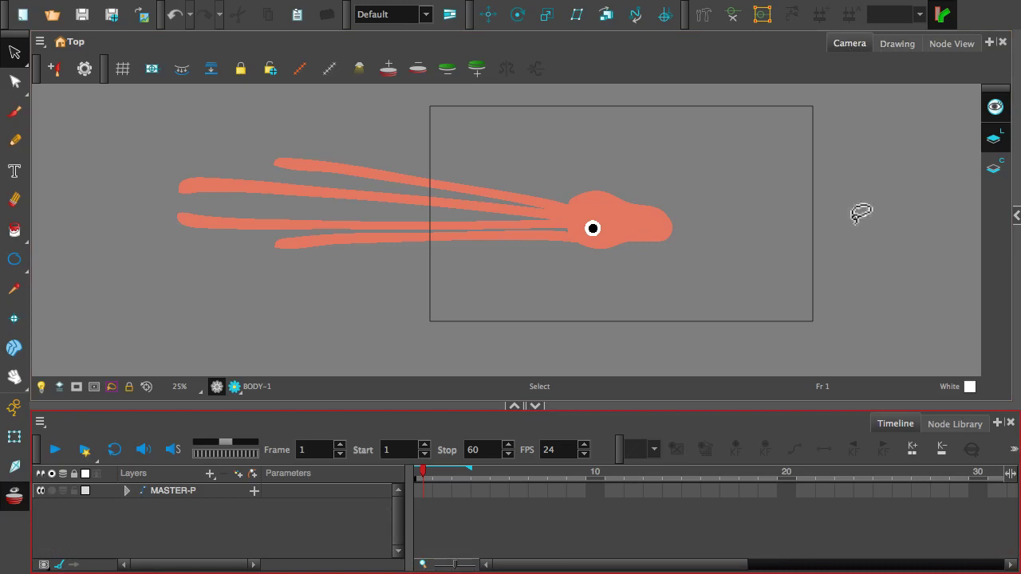
pyautogui.moveTo(408, 572)
pyautogui.click(159, 496)
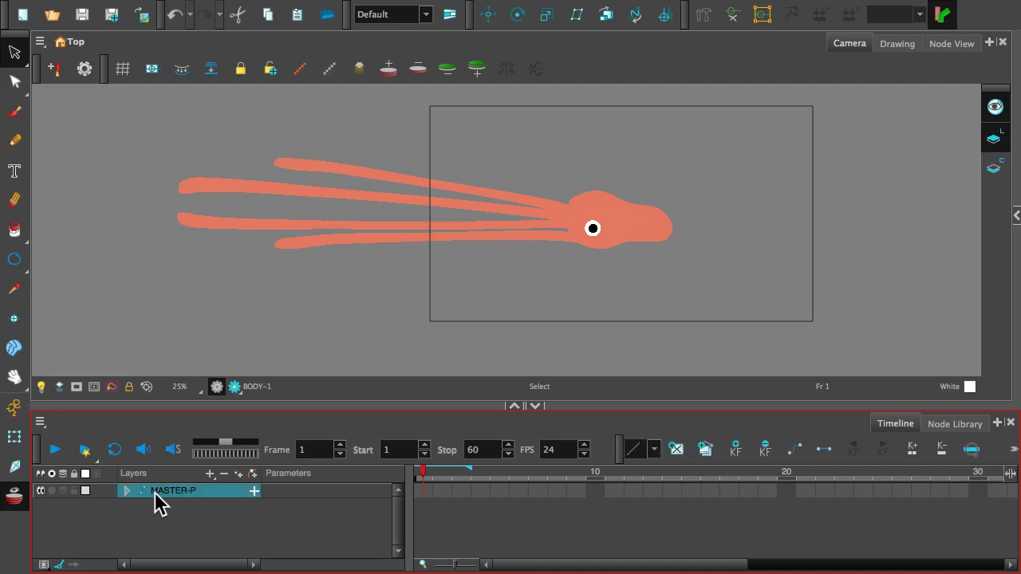
pyautogui.click(127, 491)
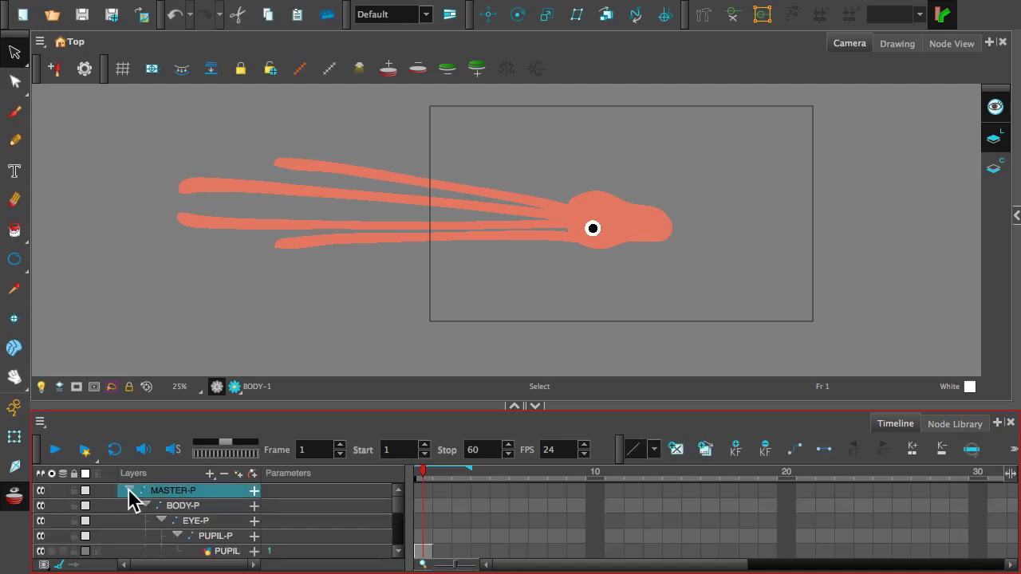
pyautogui.click(128, 490)
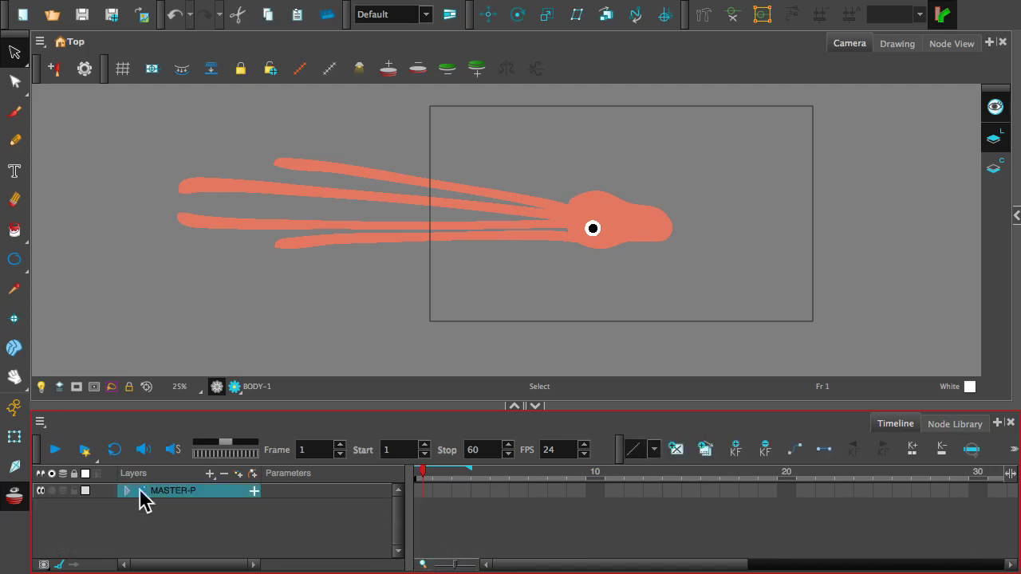
# Step: Clear the layer selection and add a Camera layer to the timeline
pyautogui.click(198, 523)
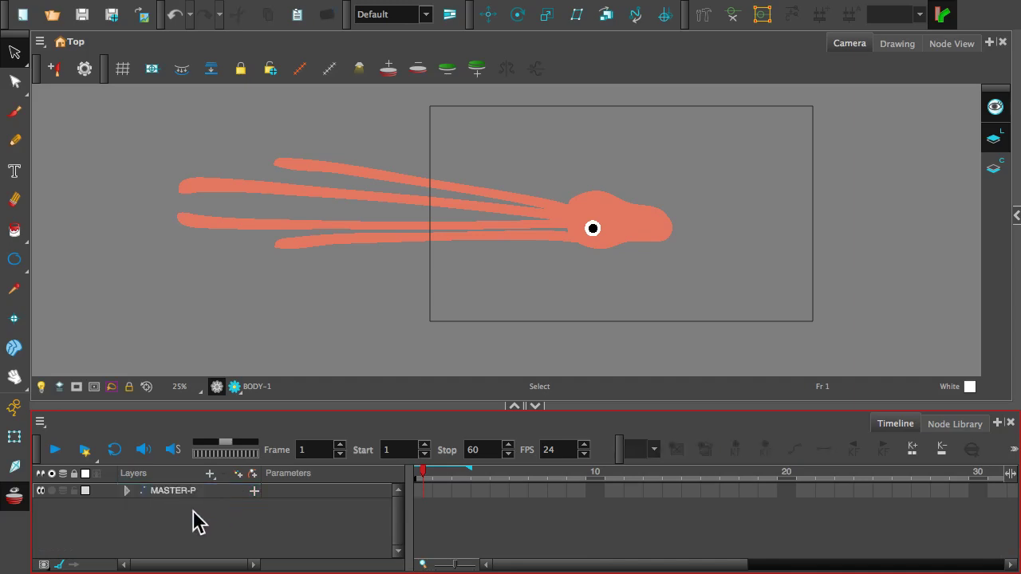
pyautogui.click(211, 474)
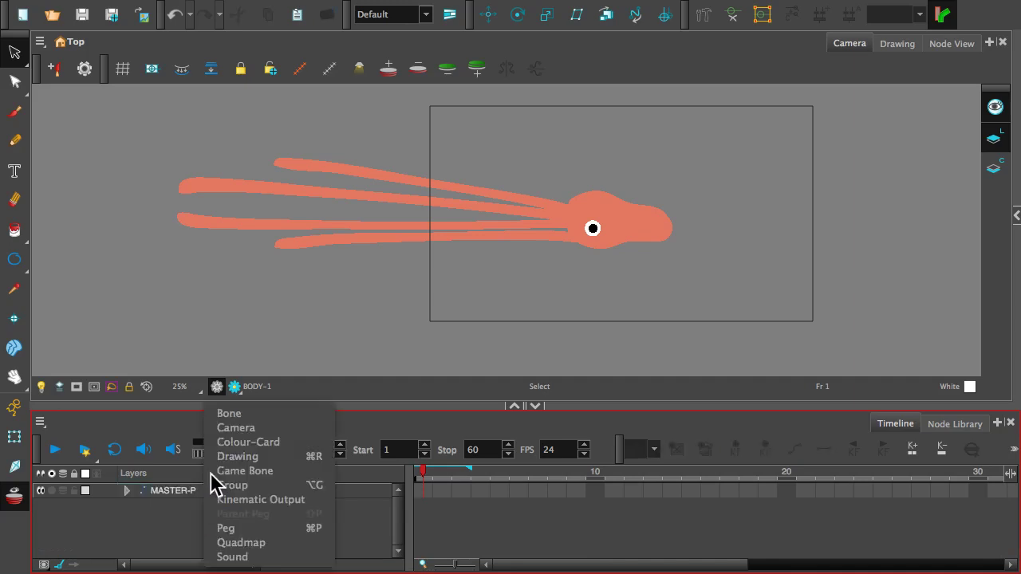
pyautogui.click(236, 429)
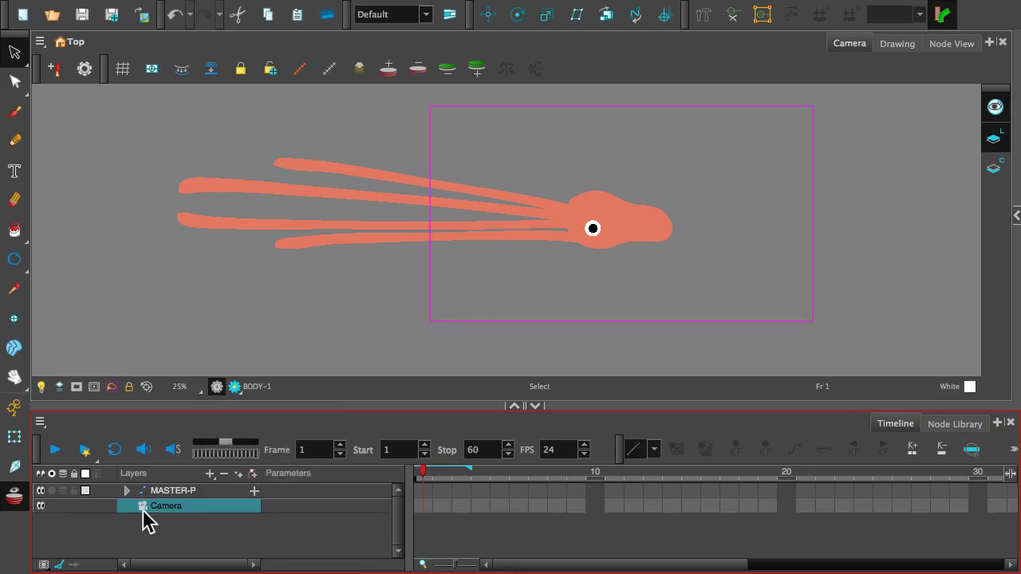
# Step: Try a Camera angle of 25 in its layer properties, then reset the angle to 0
pyautogui.doubleClick(142, 507)
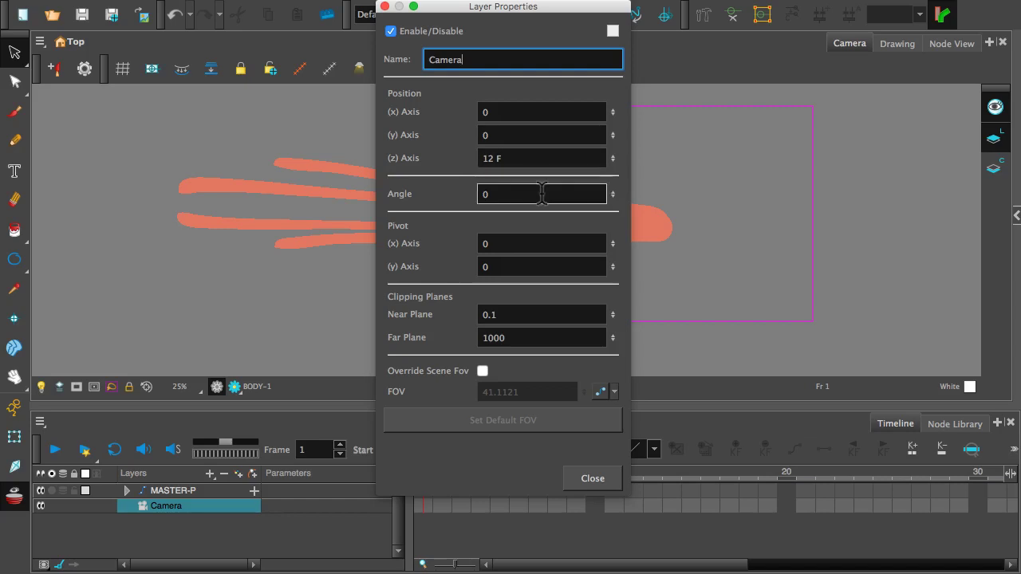
pyautogui.click(612, 194)
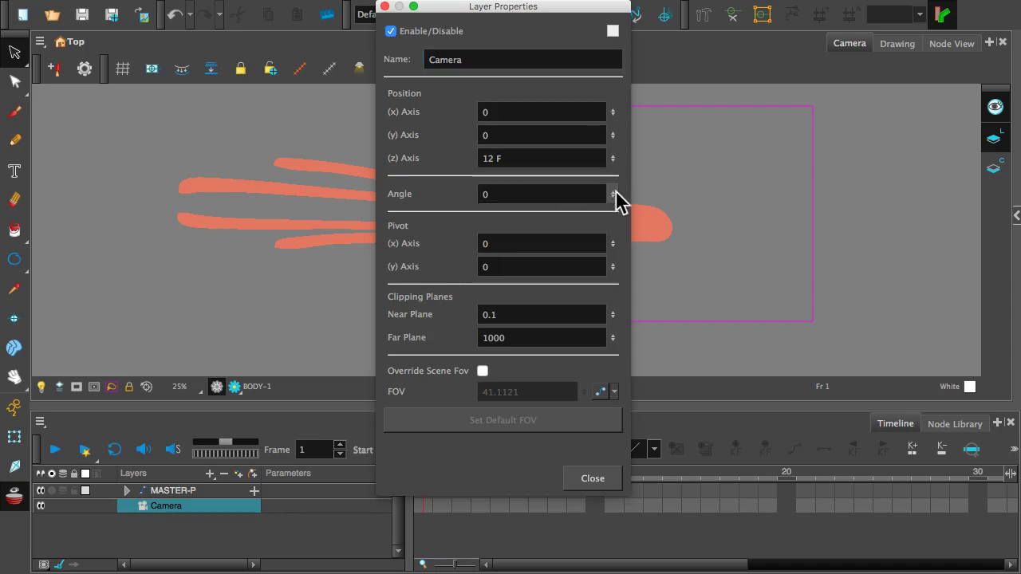
pyautogui.moveTo(614, 194); pyautogui.dragTo(611, 137)
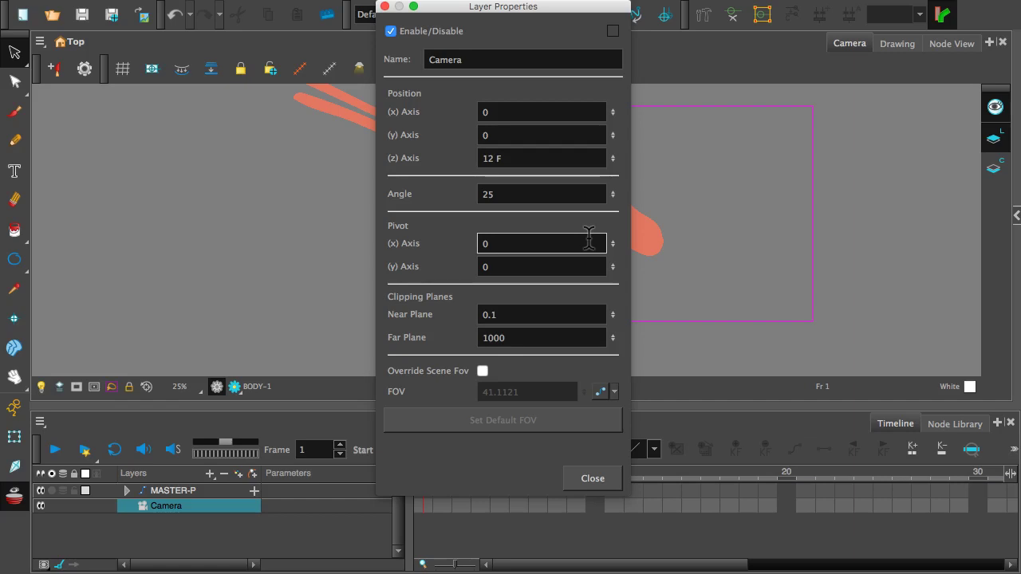
pyautogui.moveTo(561, 194); pyautogui.dragTo(415, 192)
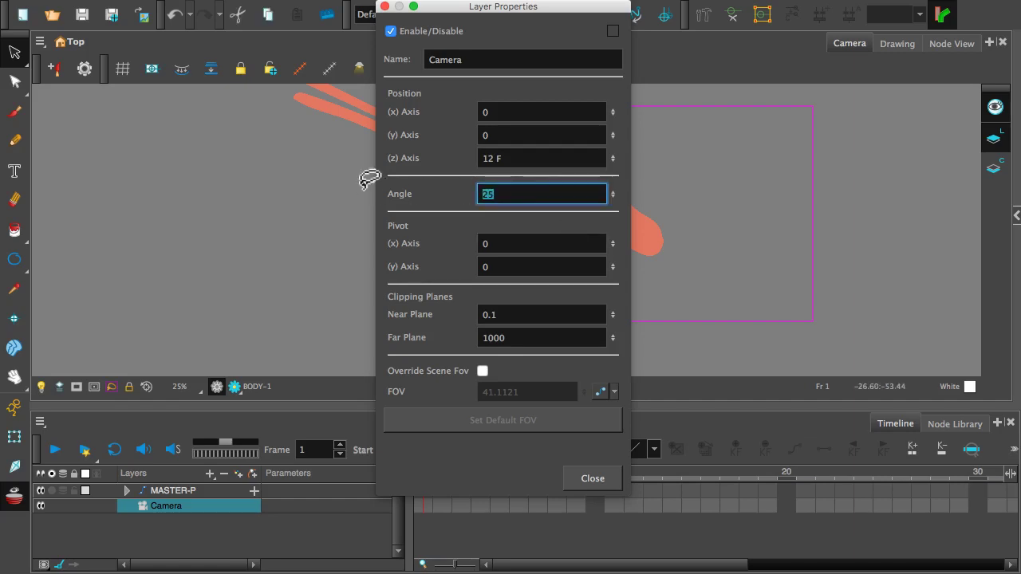
pyautogui.write('0')
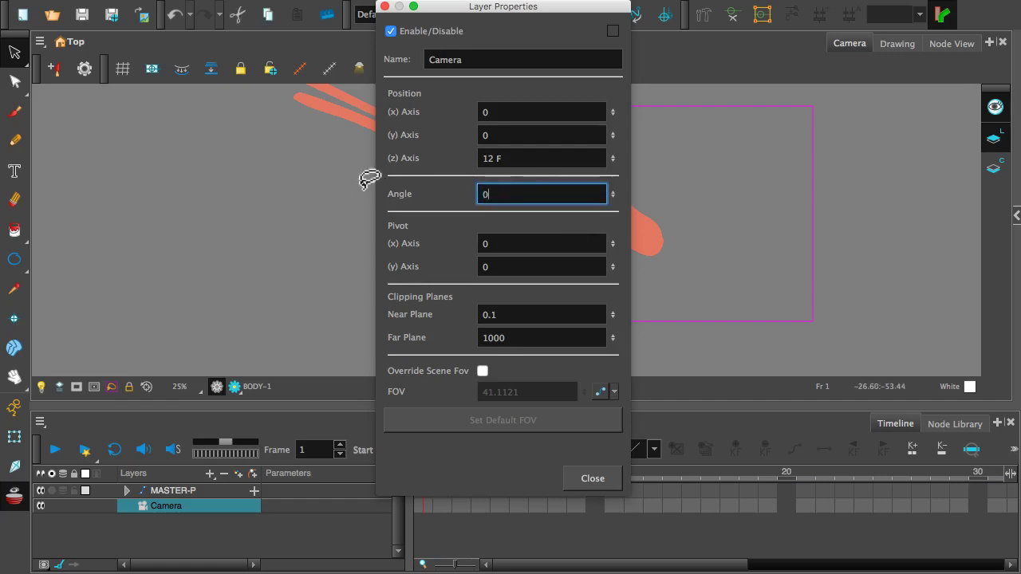
pyautogui.click(591, 479)
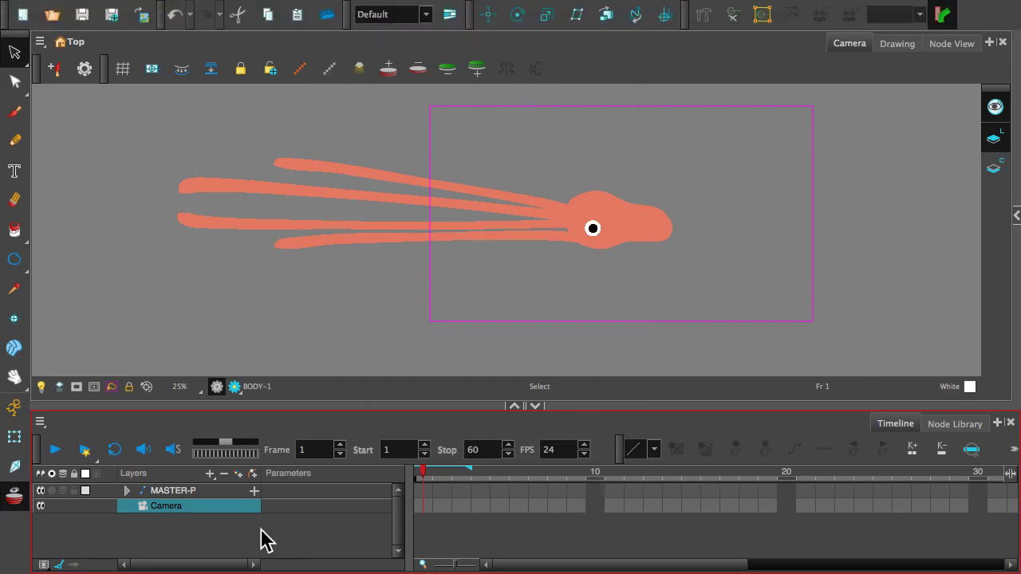
# Step: Add a parent peg to the Camera layer in the timeline
pyautogui.click(229, 518)
pyautogui.click(166, 508)
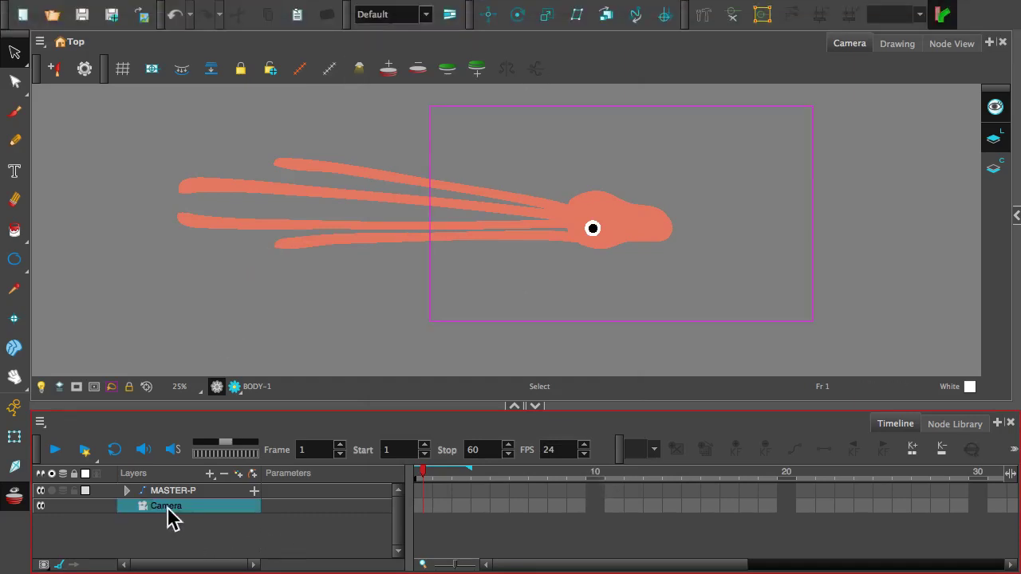
pyautogui.click(253, 475)
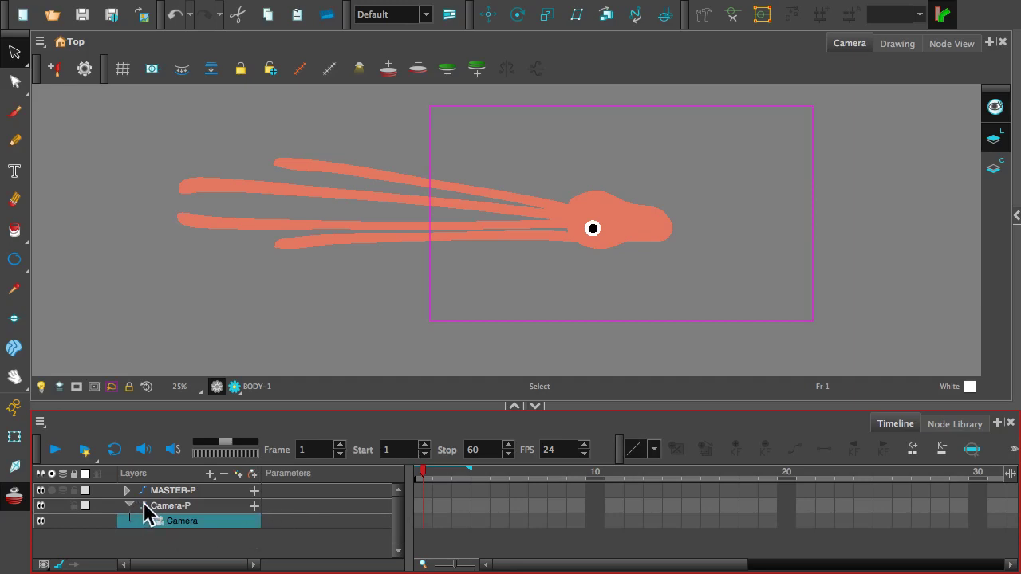
# Step: Enable 3D for the Camera-P peg and enlarge its layer properties to review the transformation settings
pyautogui.doubleClick(148, 506)
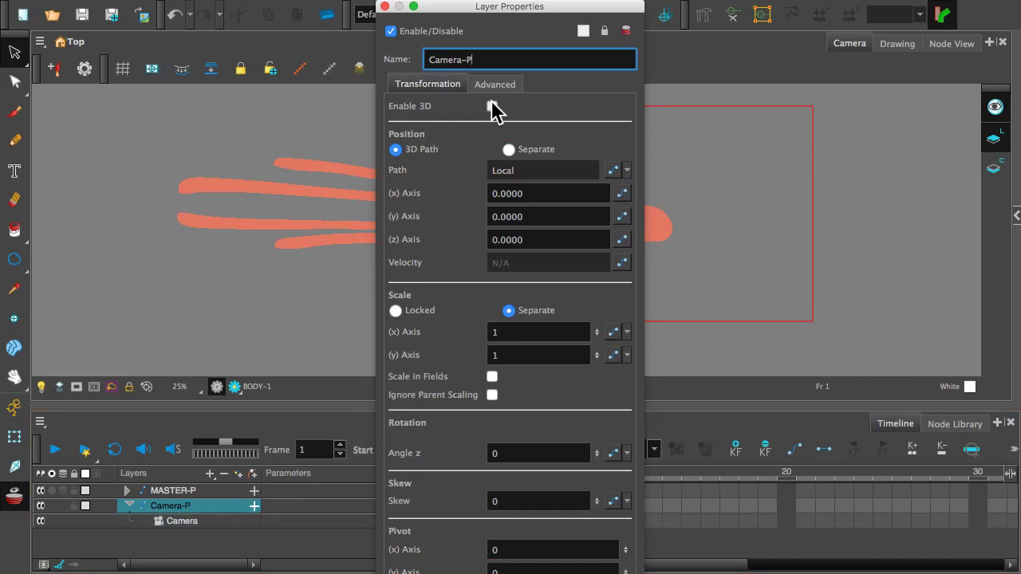
pyautogui.click(492, 107)
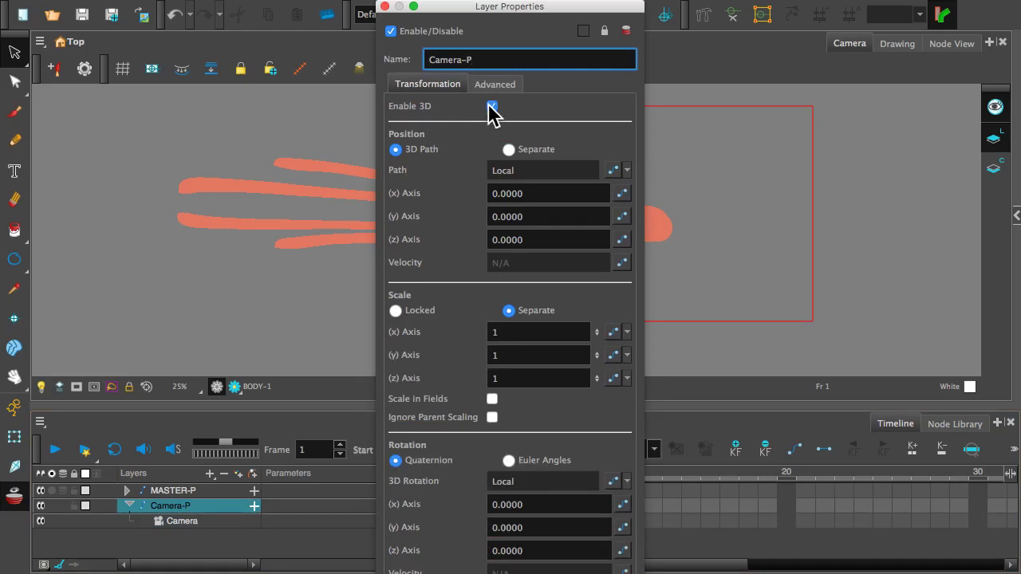
pyautogui.doubleClick(455, 16)
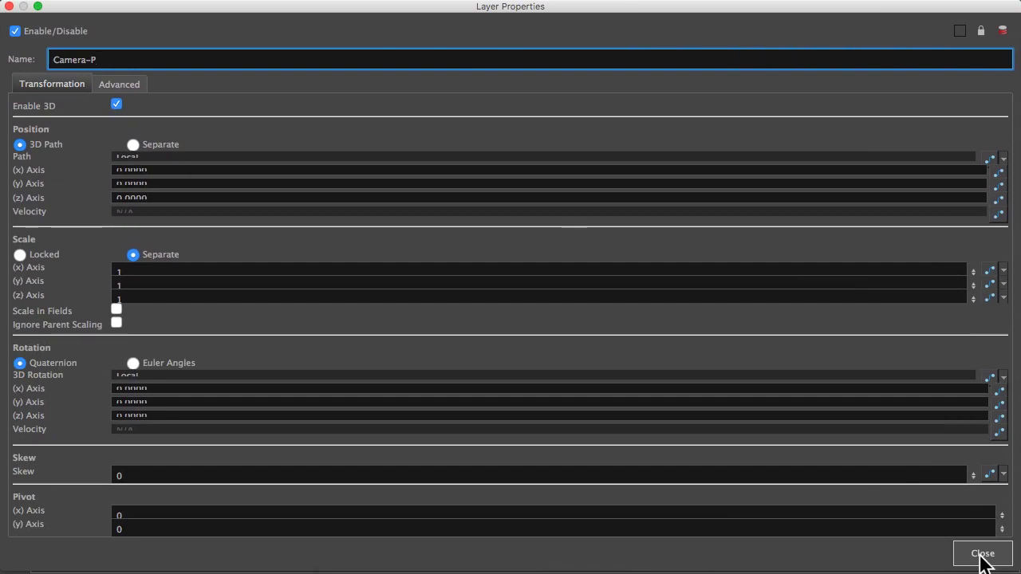
pyautogui.click(981, 557)
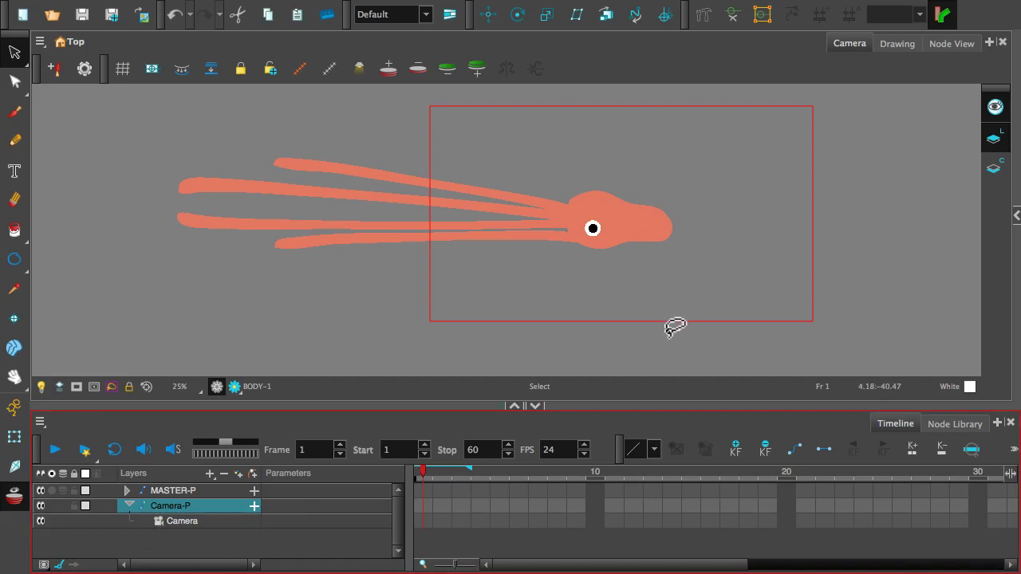
# Step: Compare the Camera and Camera-P layer selections and recheck the peg's Enable 3D setting in its layer properties
pyautogui.click(182, 521)
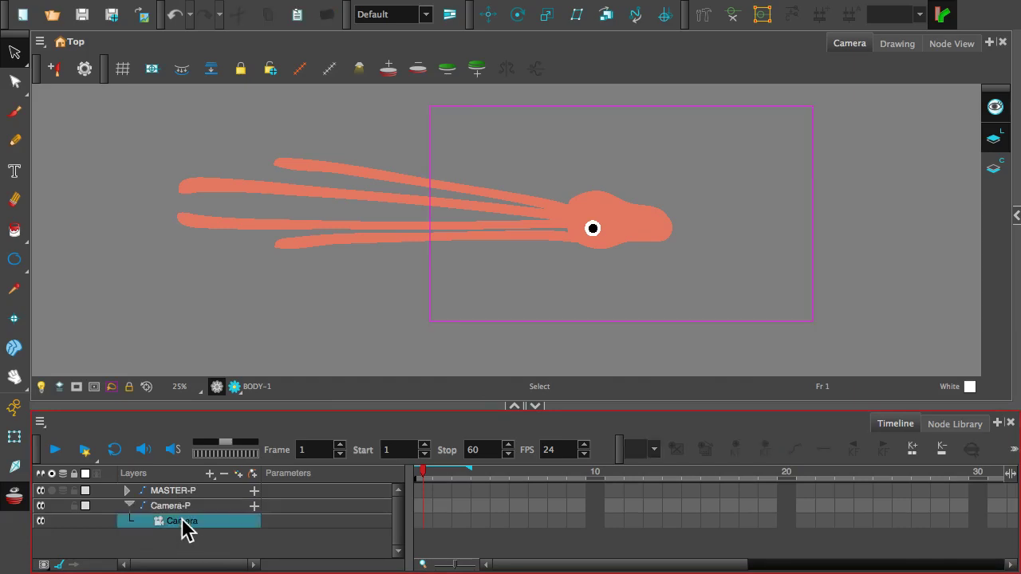
pyautogui.click(178, 508)
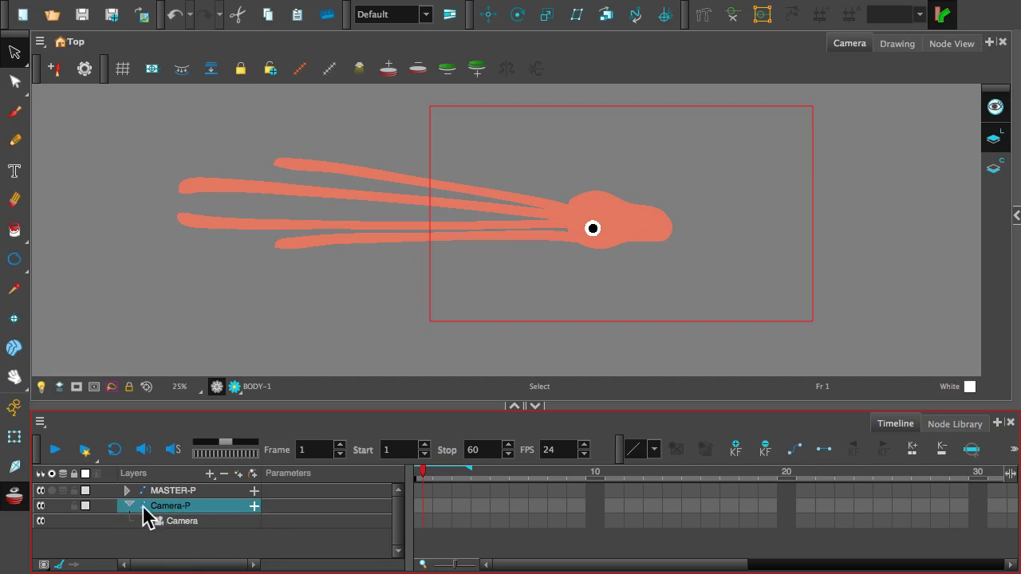
pyautogui.doubleClick(144, 507)
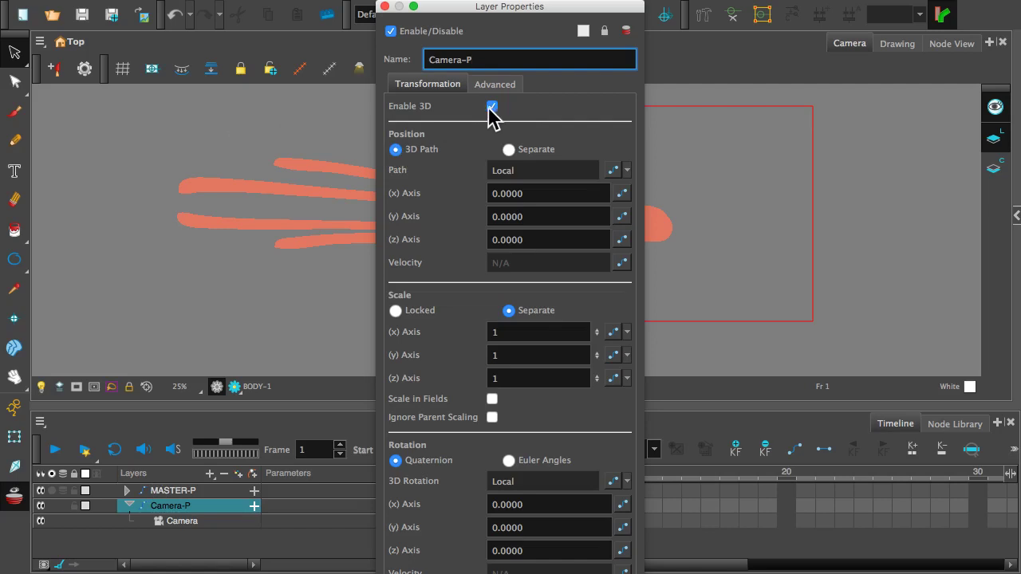
pyautogui.click(385, 6)
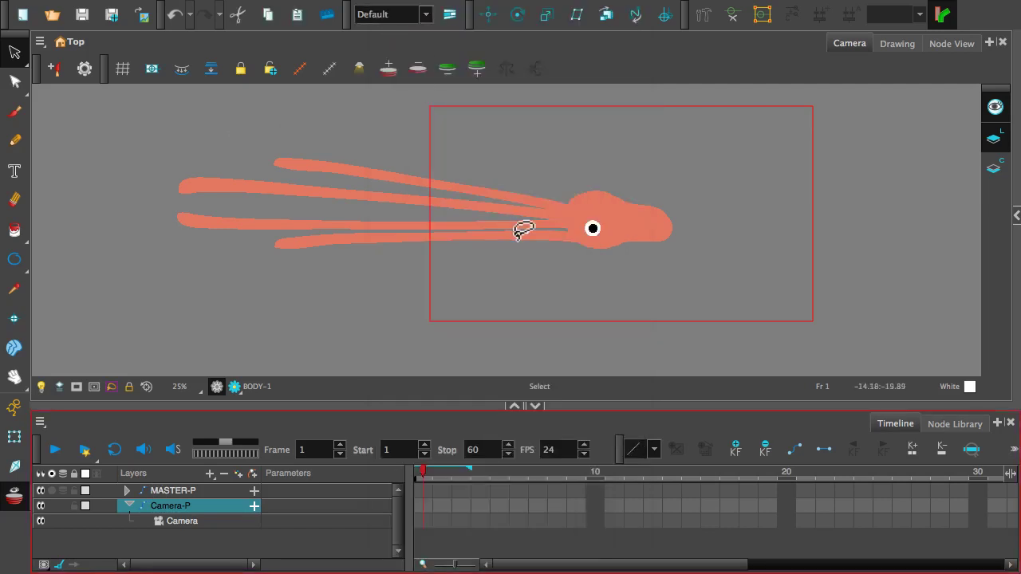
# Step: Add a Perspective view alongside the existing views and frame the squid and the ground grid in it
pyautogui.click(990, 42)
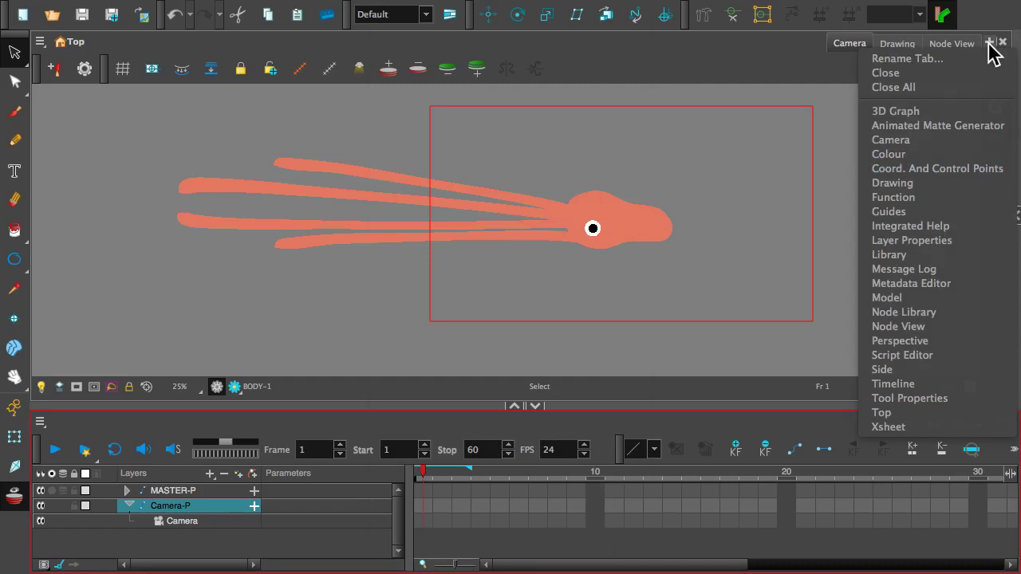
pyautogui.click(900, 340)
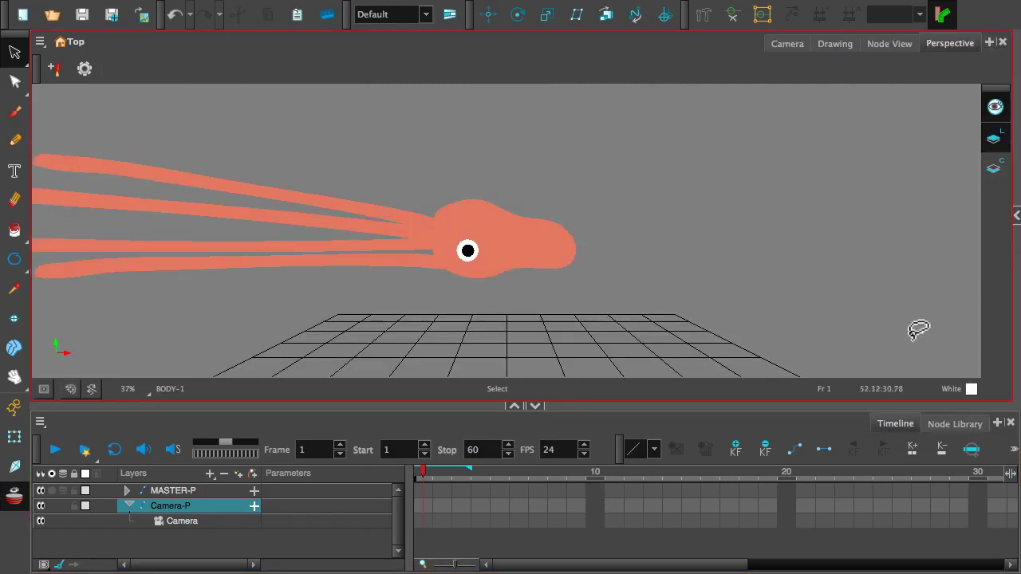
pyautogui.scroll(-3, 579, 152)
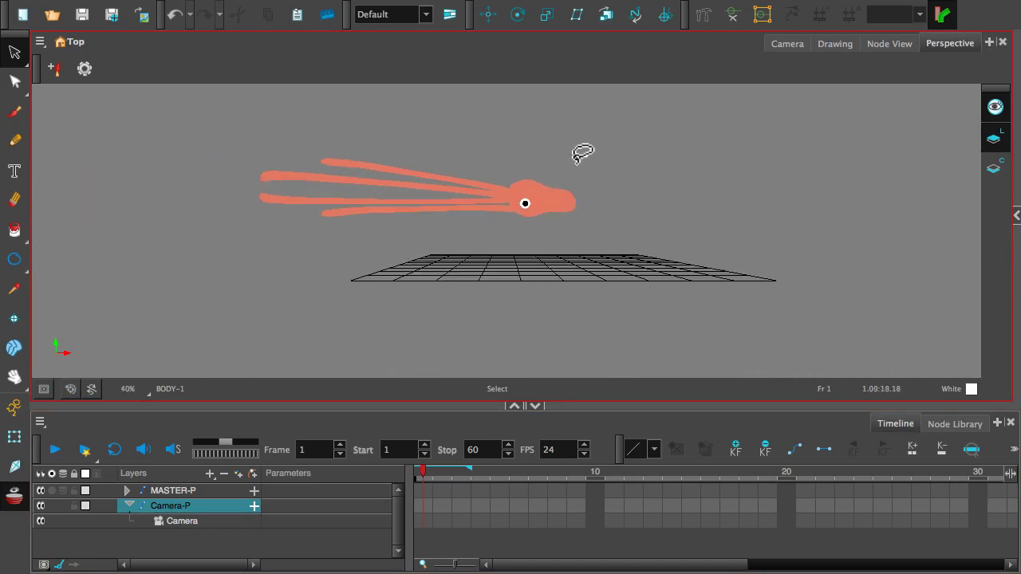
# Step: Display the camera cone in the Perspective view with the Camera-P peg selected, and reveal the panel containing Tool Properties
pyautogui.scroll(2, 579, 155)
pyautogui.scroll(-2, 580, 156)
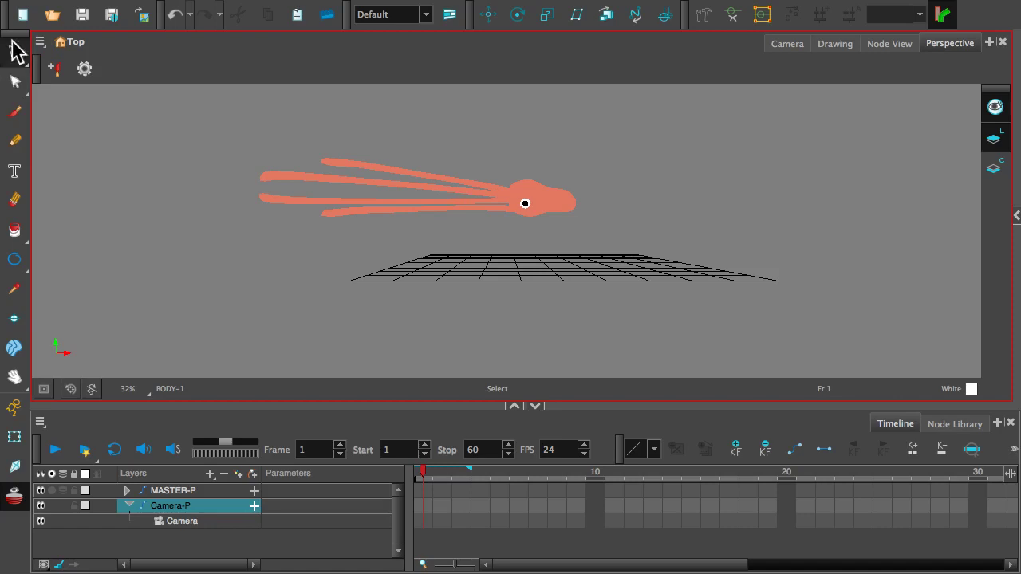
pyautogui.click(39, 43)
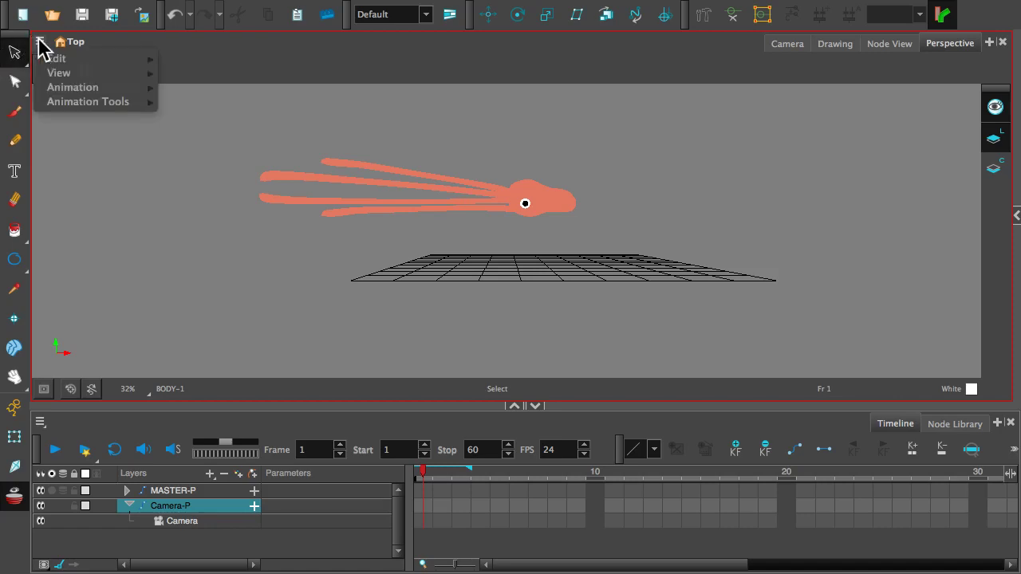
pyautogui.moveTo(64, 73)
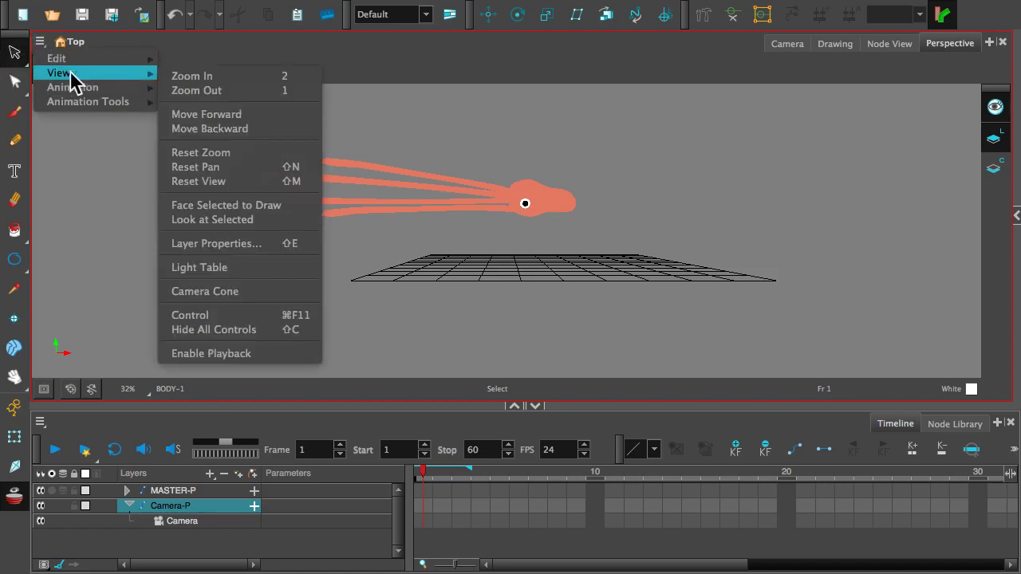
pyautogui.click(216, 292)
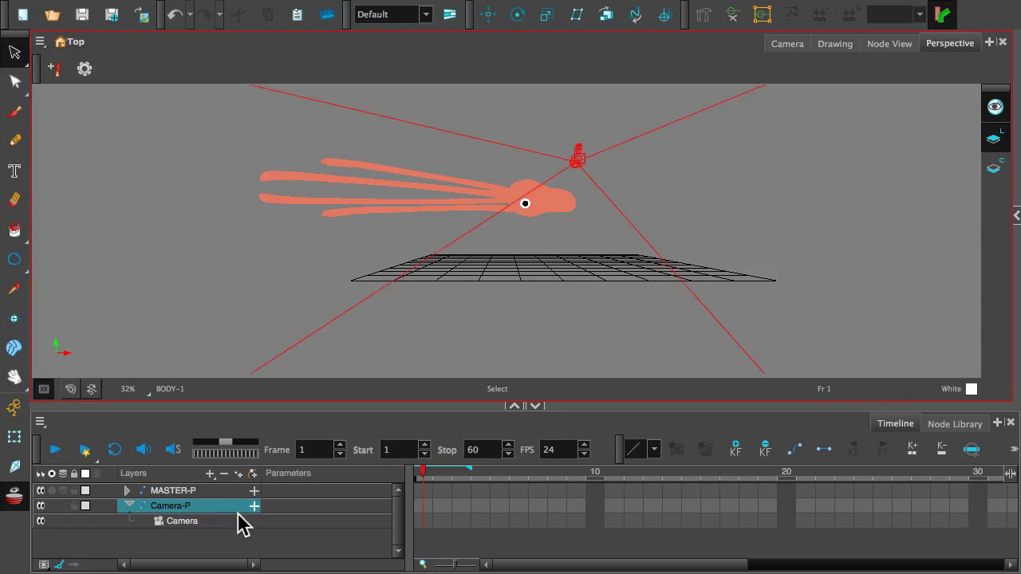
pyautogui.click(231, 550)
pyautogui.click(183, 509)
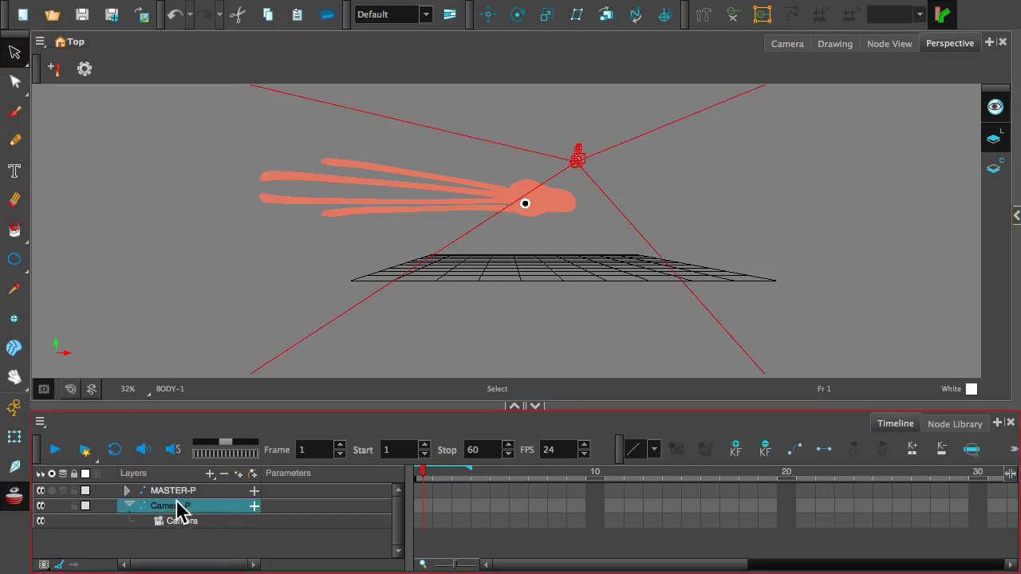
pyautogui.moveTo(700, 235)
pyautogui.mouseDown()
pyautogui.moveTo(674, 254)
pyautogui.moveTo(625, 263)
pyautogui.moveTo(513, 255)
pyautogui.moveTo(404, 267)
pyautogui.moveTo(504, 229)
pyautogui.moveTo(705, 246)
pyautogui.moveTo(705, 257)
pyautogui.moveTo(677, 264)
pyautogui.moveTo(696, 256)
pyautogui.mouseUp()
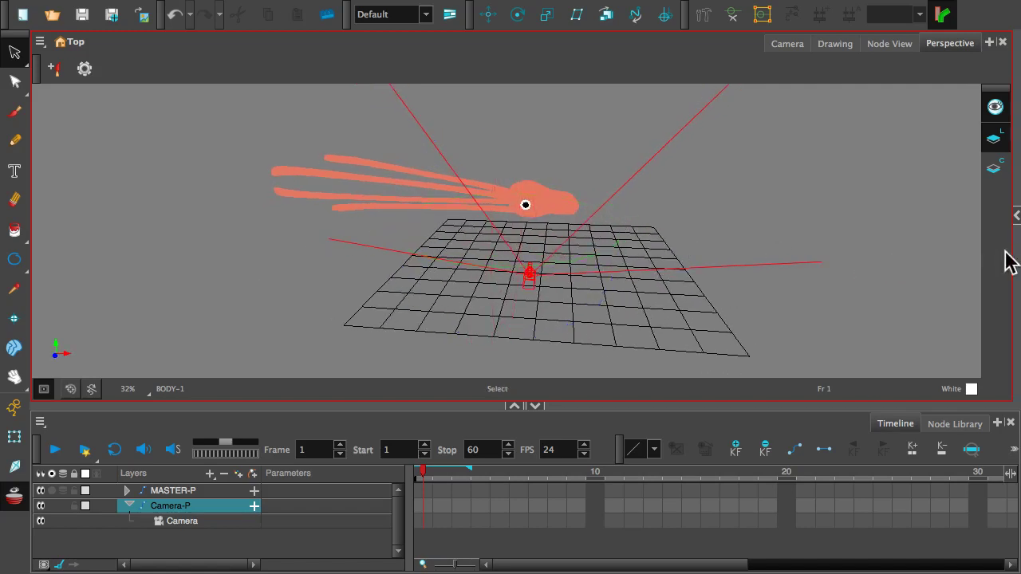
pyautogui.moveTo(1008, 252); pyautogui.dragTo(858, 257)
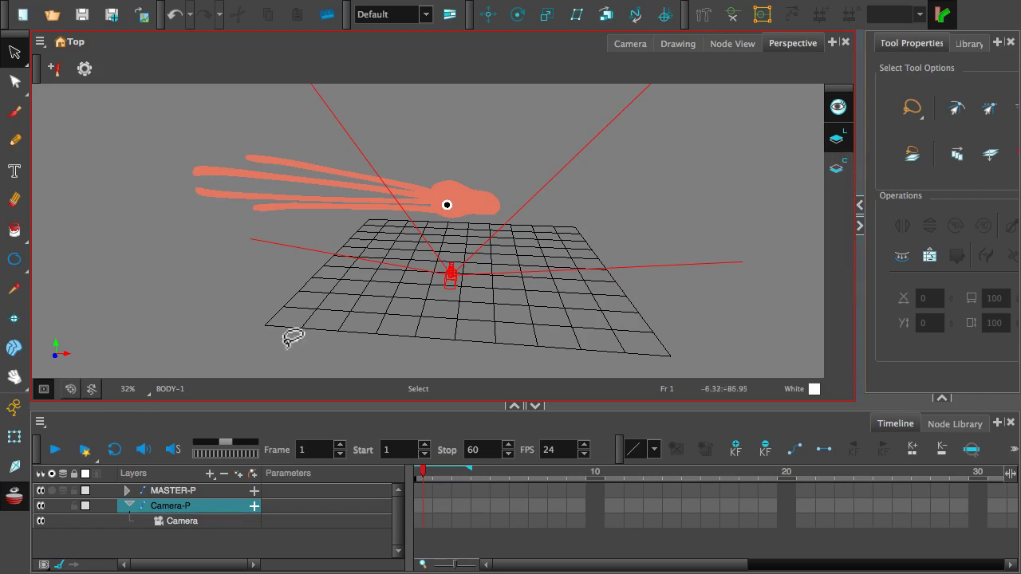
# Step: Expand the MASTER-P hierarchy and enlarge the timeline area until the layers down to Camera fit in it
pyautogui.click(187, 492)
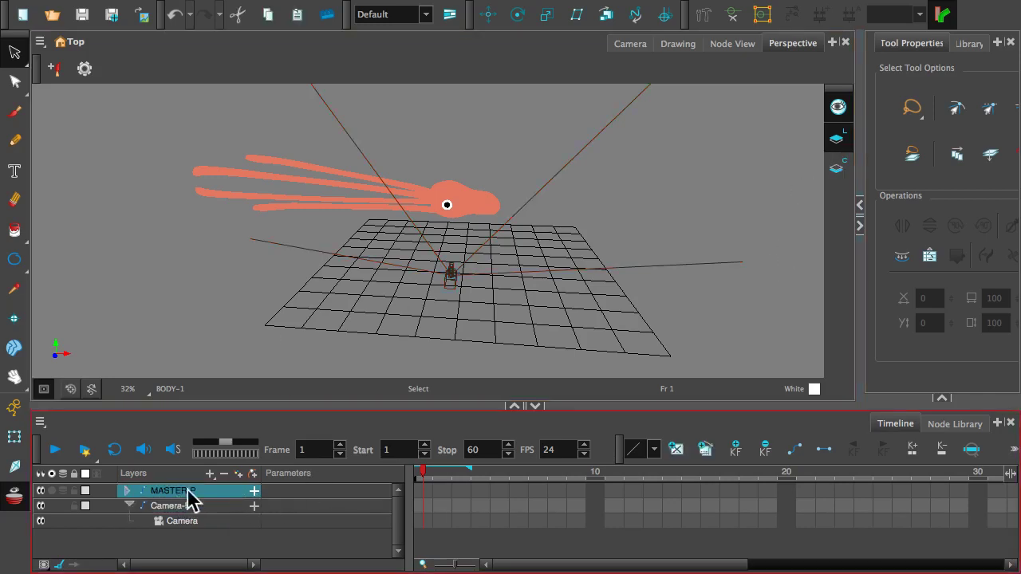
pyautogui.click(126, 491)
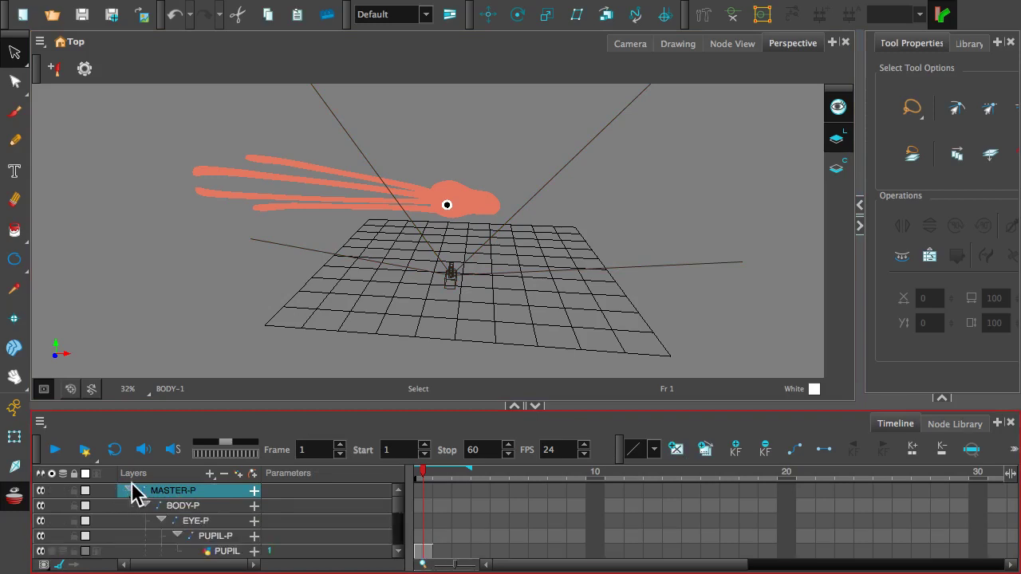
pyautogui.click(130, 491)
pyautogui.click(129, 491)
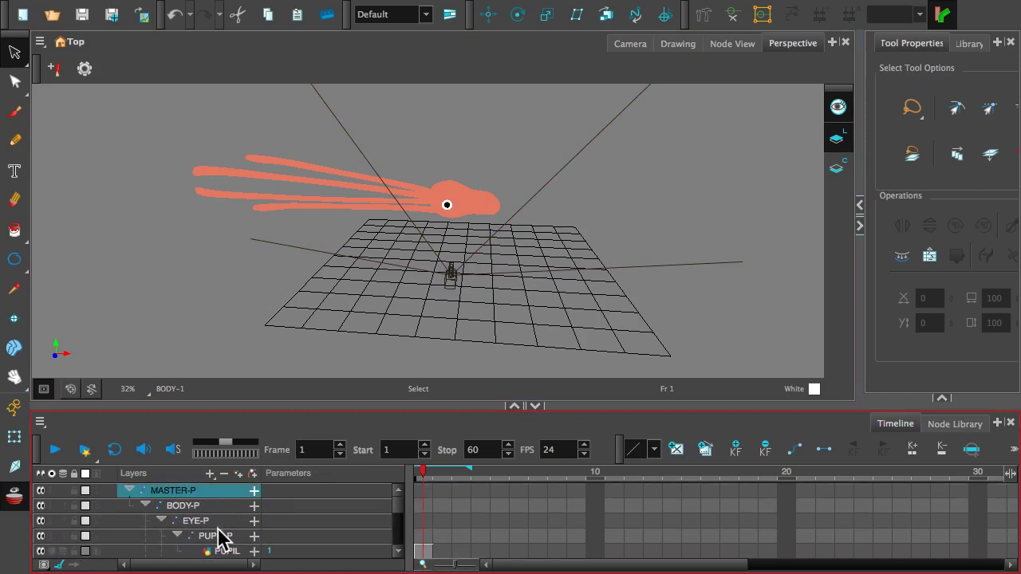
pyautogui.click(129, 490)
pyautogui.click(129, 490)
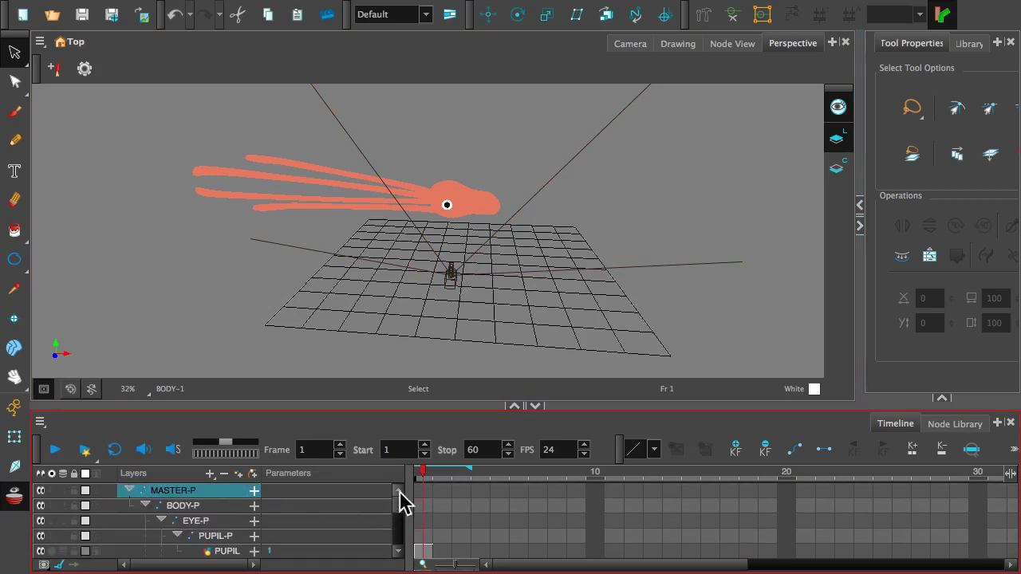
pyautogui.scroll(-1, 428, 510)
pyautogui.scroll(1, 478, 518)
pyautogui.scroll(-1, 334, 499)
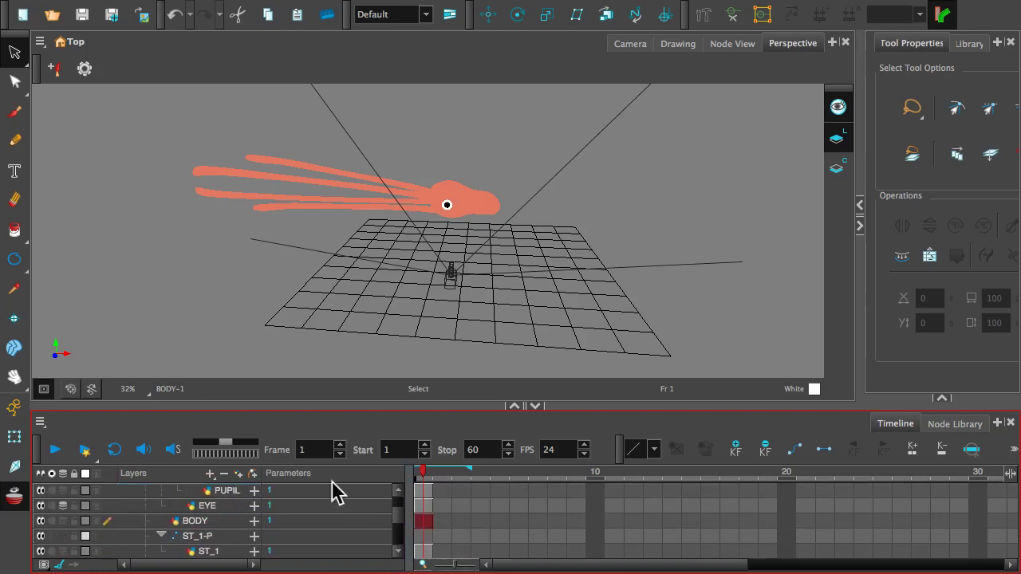
pyautogui.moveTo(374, 405); pyautogui.dragTo(378, 152)
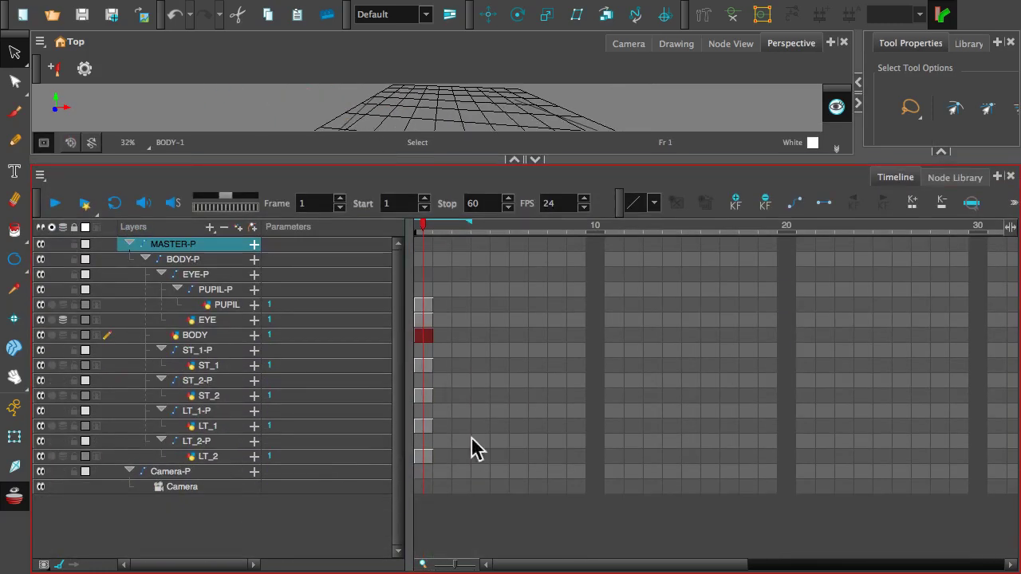
# Step: Extend the exposure of the frame 1 drawings on all squid layers, from PUPIL to LT_2, to frame 24
pyautogui.click(424, 460)
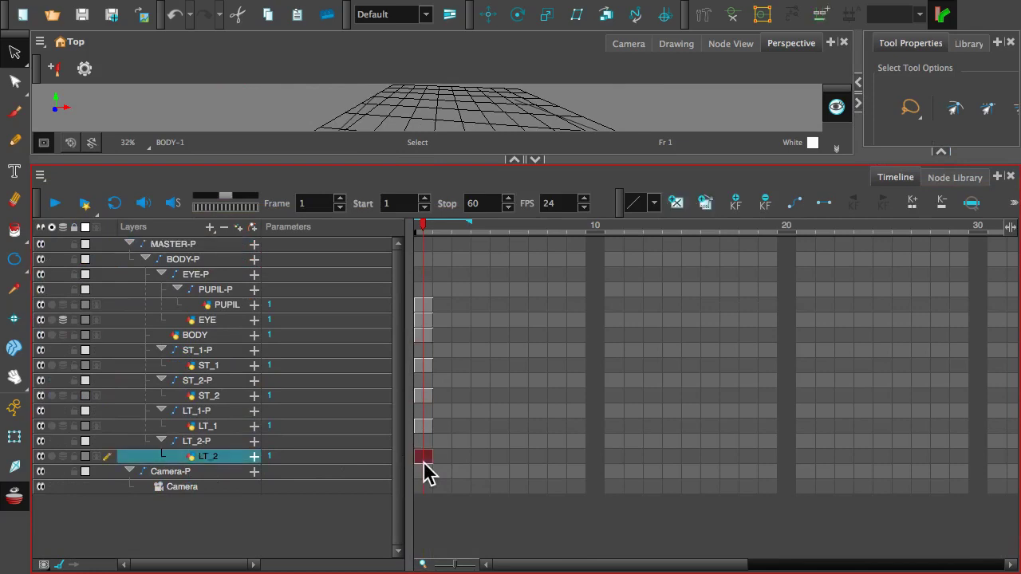
pyautogui.keyDown('shift'); pyautogui.click(424, 308); pyautogui.keyUp('shift')
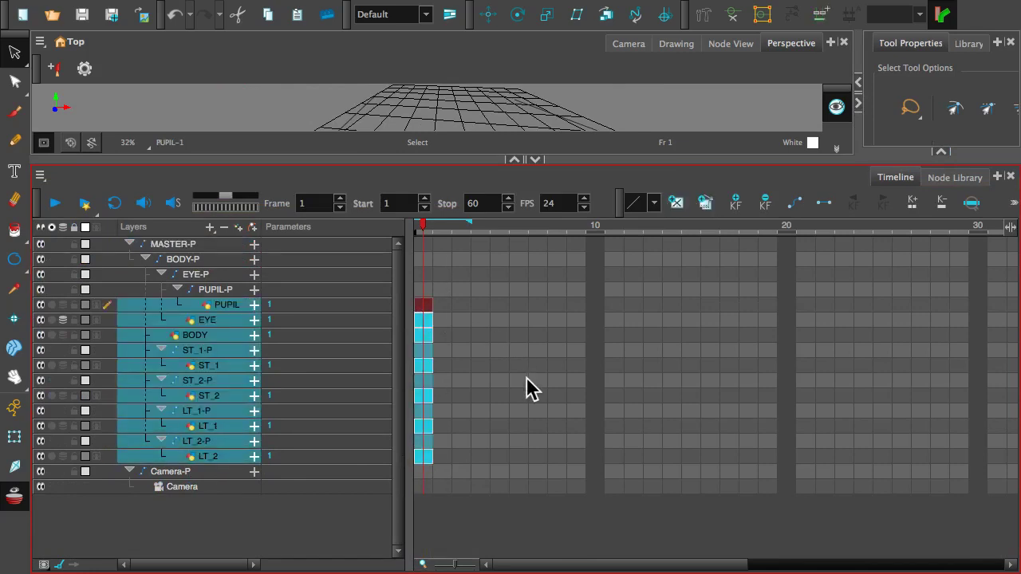
pyautogui.click(572, 231)
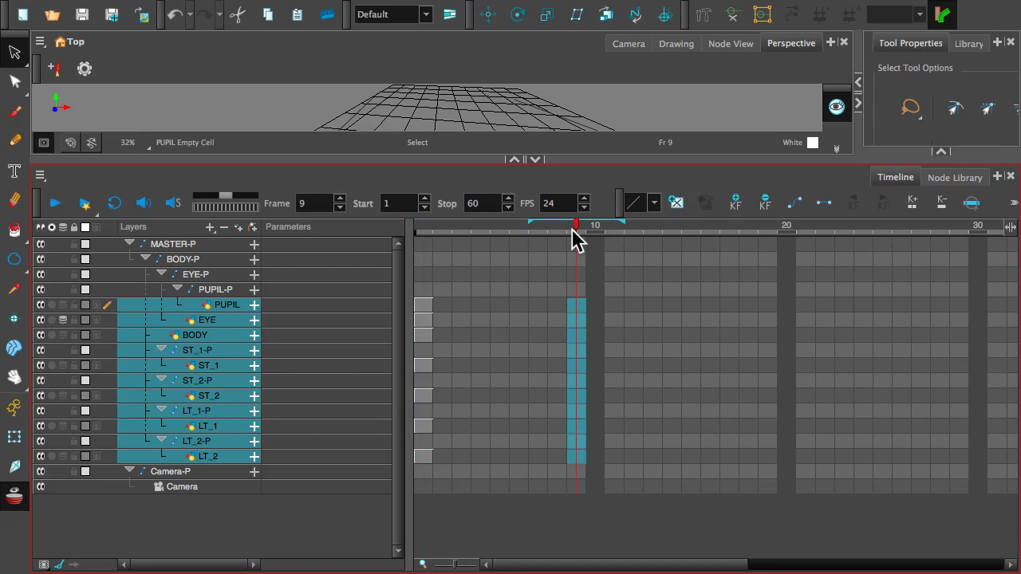
pyautogui.click(865, 231)
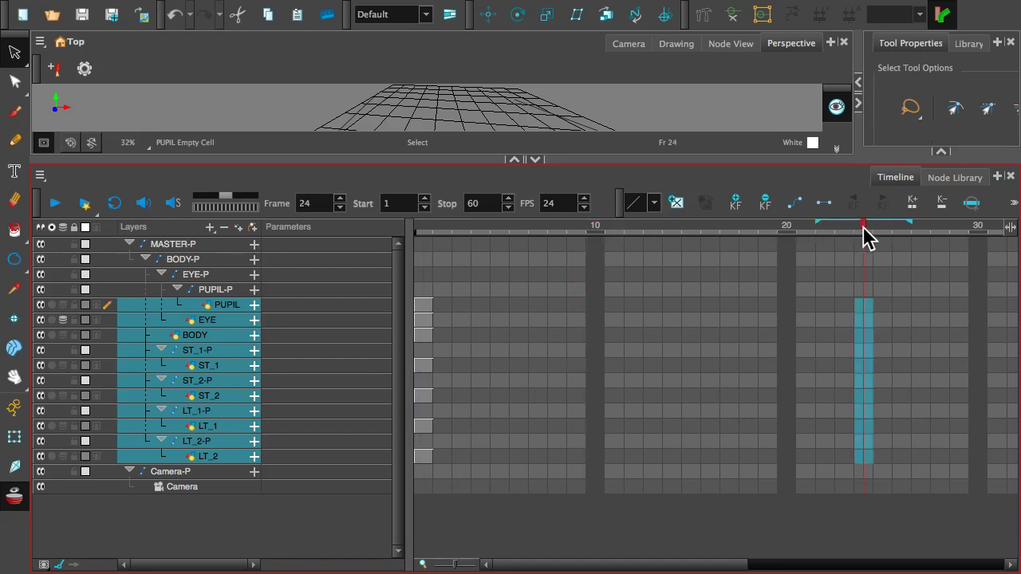
pyautogui.press('F5')
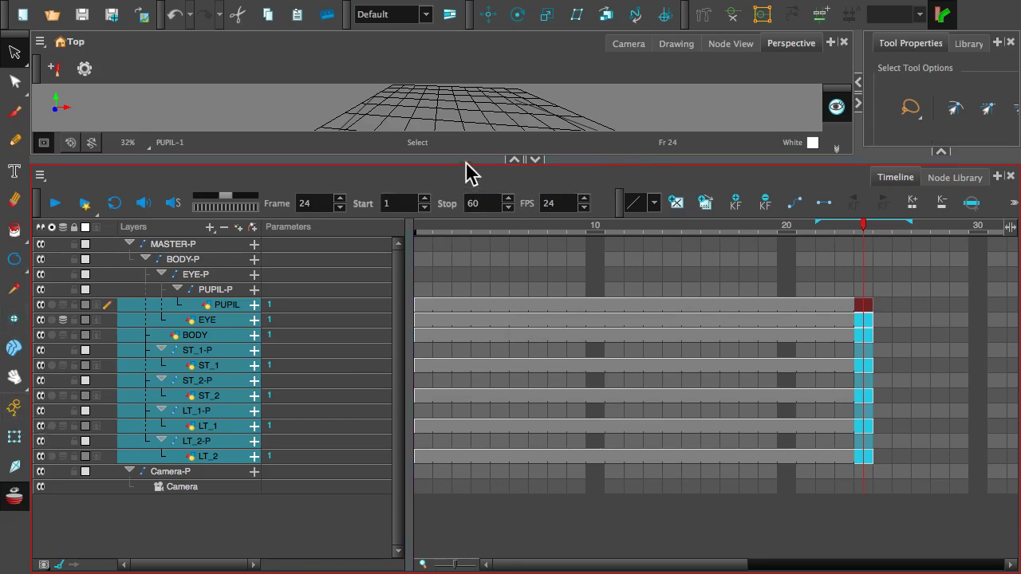
# Step: Shrink the timeline area to bring back the Perspective view, and zoom the timeline out to fit the whole 60-frame scene
pyautogui.moveTo(465, 159); pyautogui.dragTo(516, 365)
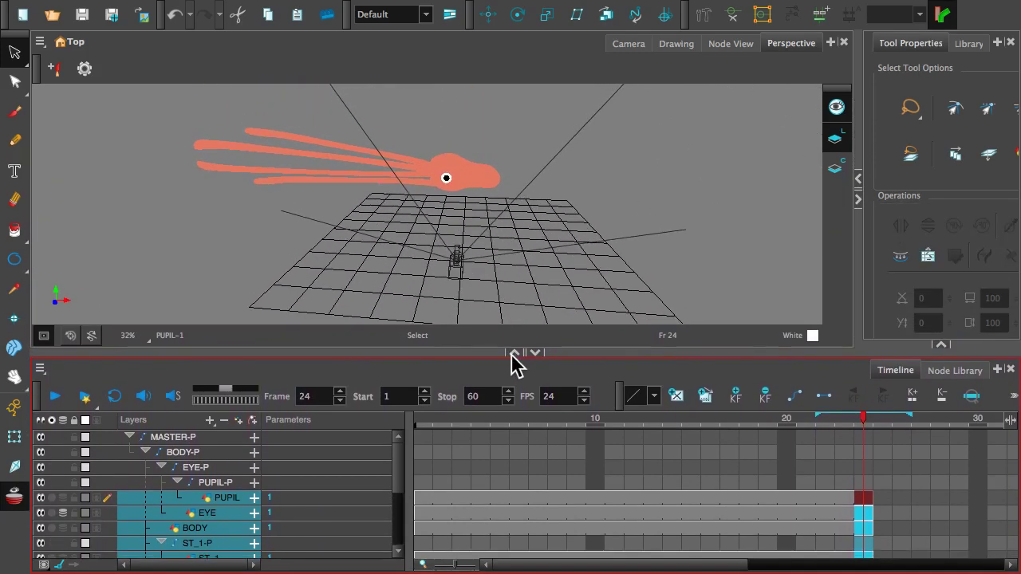
pyautogui.press('`')
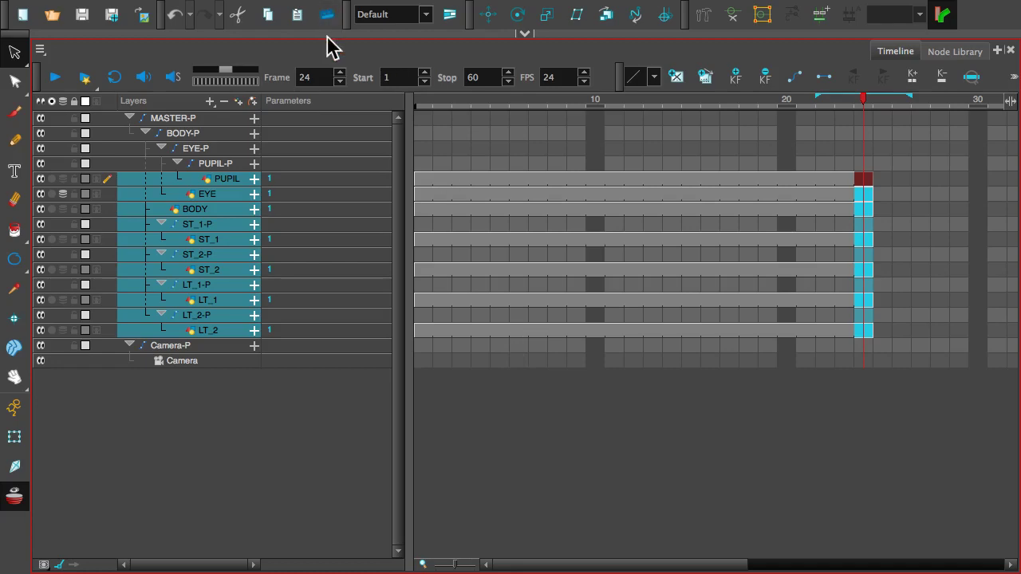
pyautogui.moveTo(330, 33)
pyautogui.mouseDown()
pyautogui.moveTo(345, 157)
pyautogui.moveTo(337, 244)
pyautogui.moveTo(346, 323)
pyautogui.mouseUp()
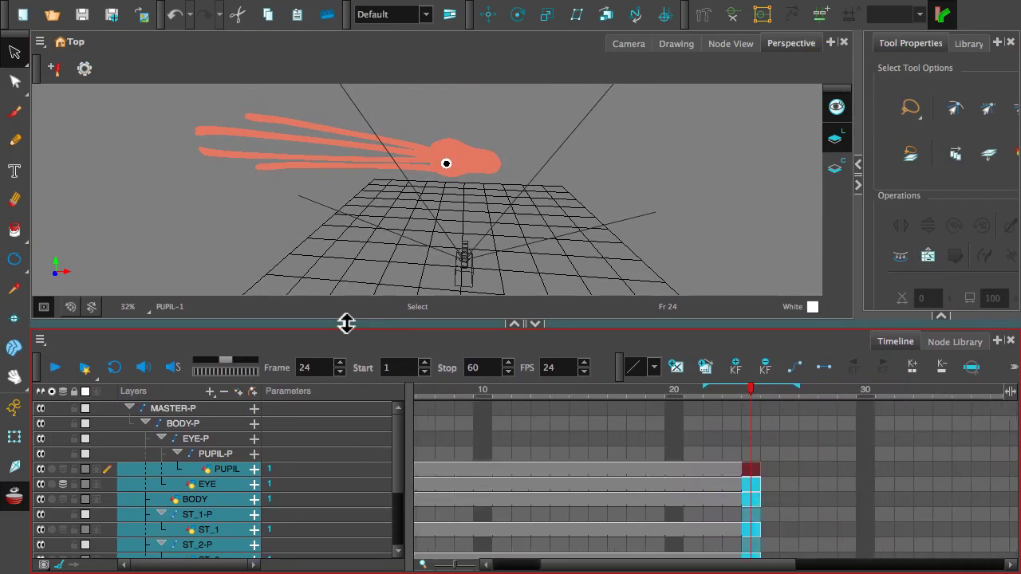
pyautogui.press('1')
pyautogui.press('1')
pyautogui.press('1')
pyautogui.press('1')
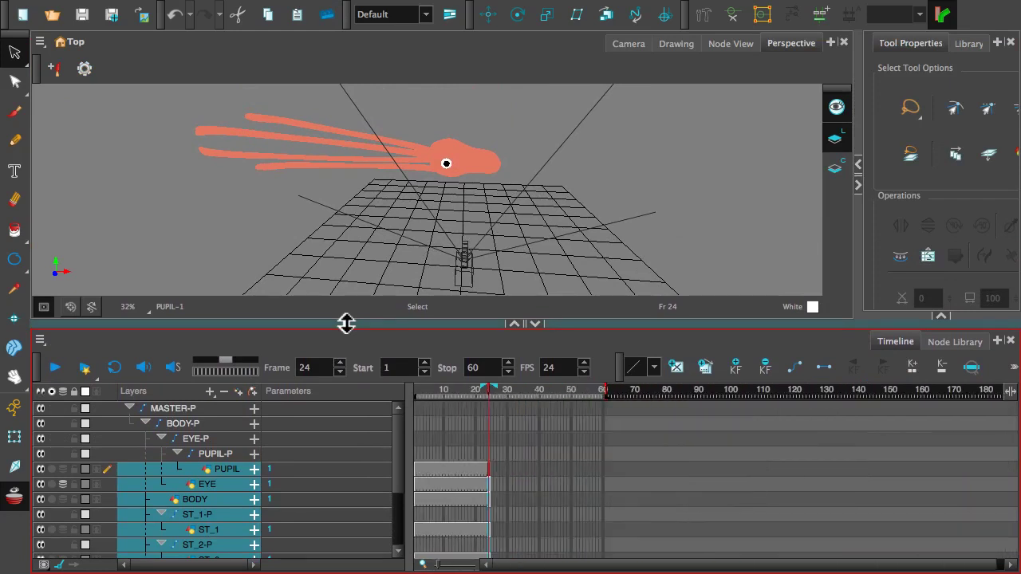
pyautogui.press('2')
pyautogui.press('2')
pyautogui.press('2')
pyautogui.press('2')
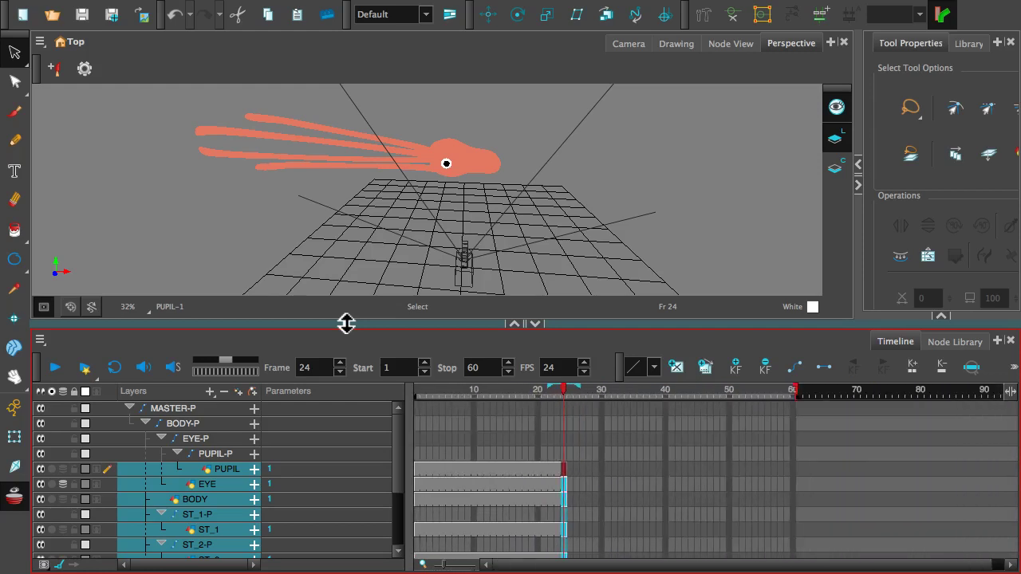
pyautogui.press('1')
pyautogui.press('2')
pyautogui.press('2')
pyautogui.press('1')
# Step: Collapse the MASTER-P hierarchy, widen the Tool Properties panel and give the upper views more height
pyautogui.click(129, 407)
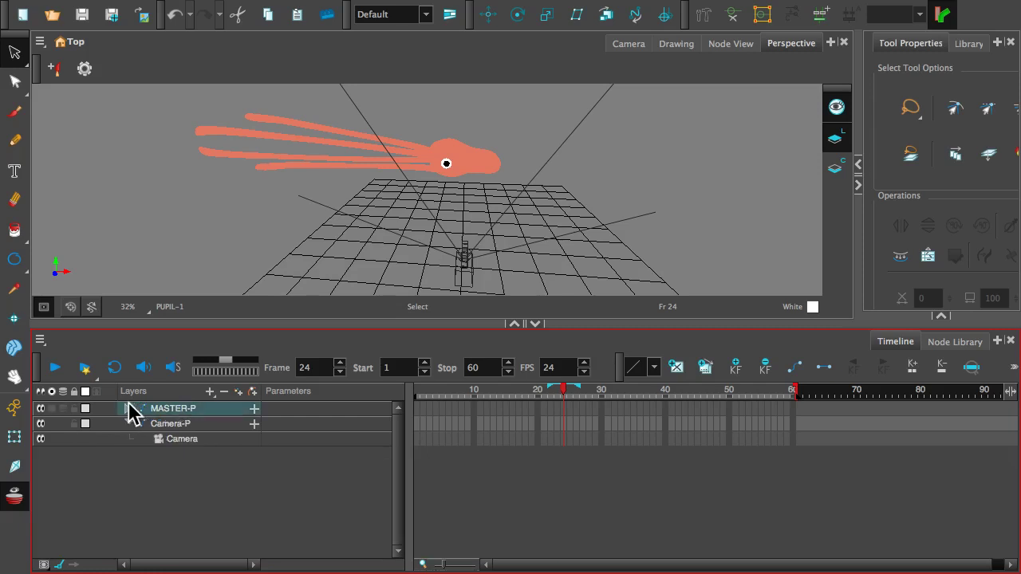
pyautogui.click(220, 501)
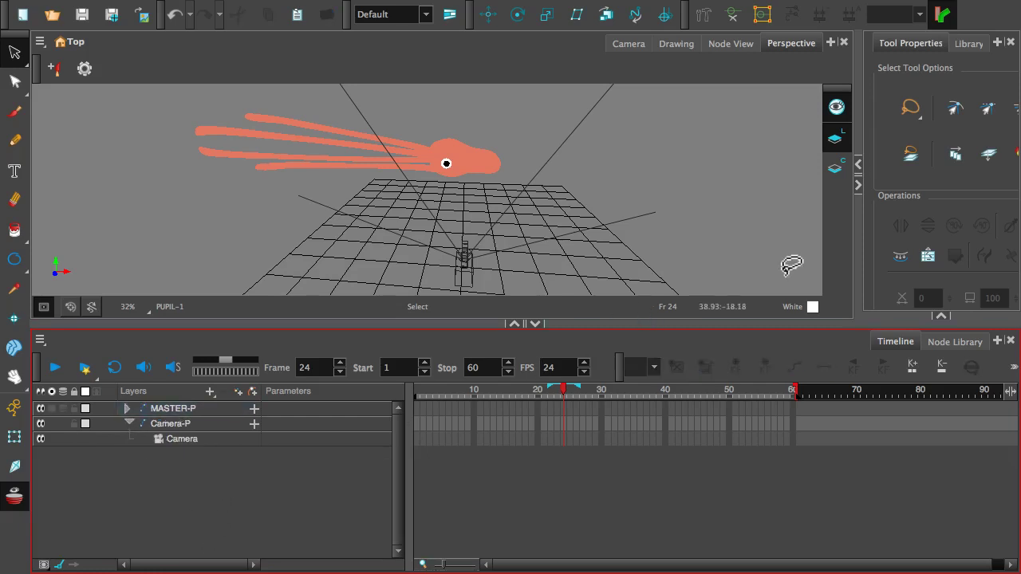
pyautogui.moveTo(859, 237); pyautogui.dragTo(652, 242)
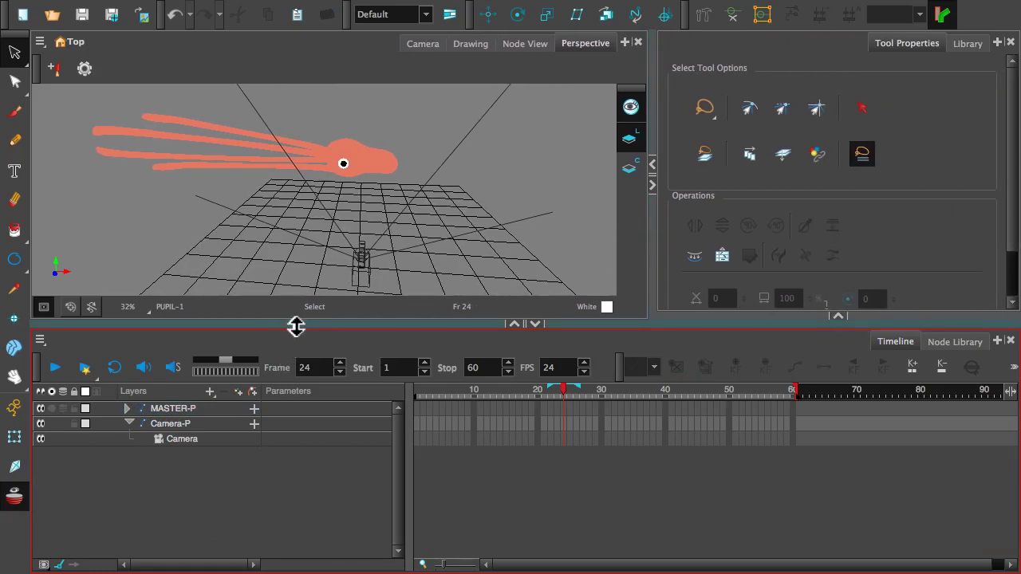
pyautogui.moveTo(296, 328); pyautogui.dragTo(298, 396)
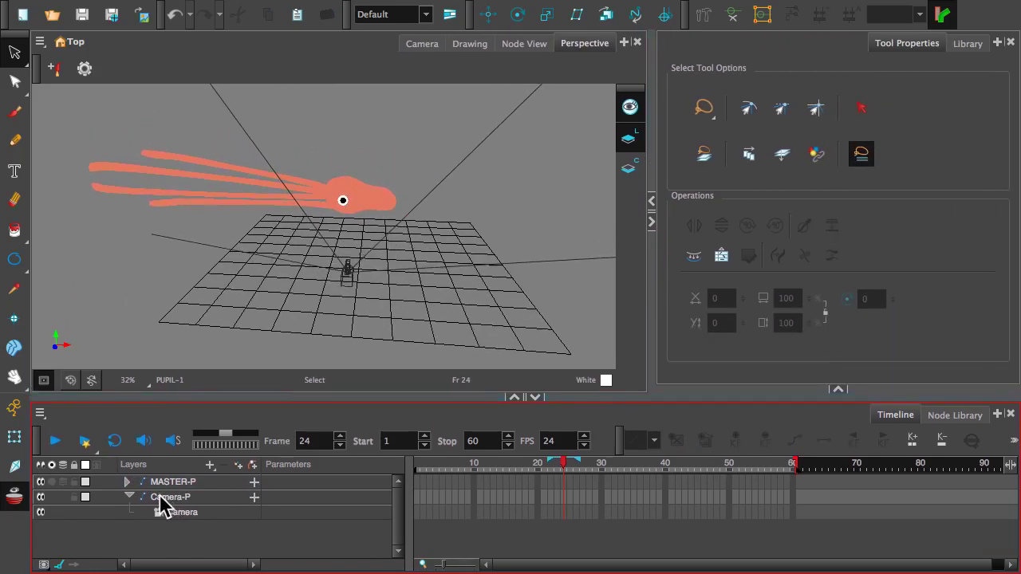
# Step: Select the Camera-P peg at frame 1 and add a Camera view beside the Perspective view
pyautogui.click(162, 503)
pyautogui.click(420, 471)
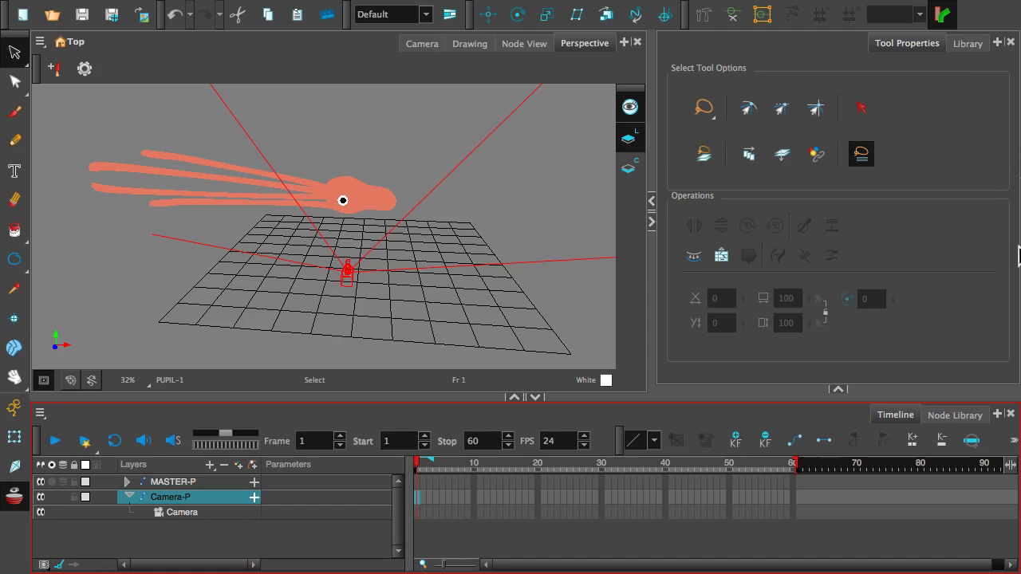
pyautogui.click(997, 41)
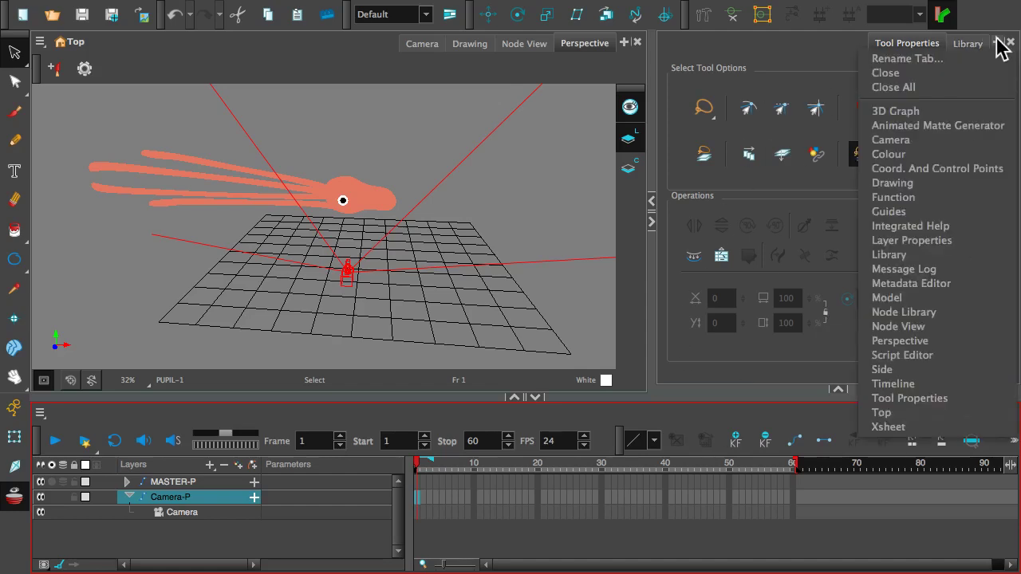
pyautogui.click(891, 140)
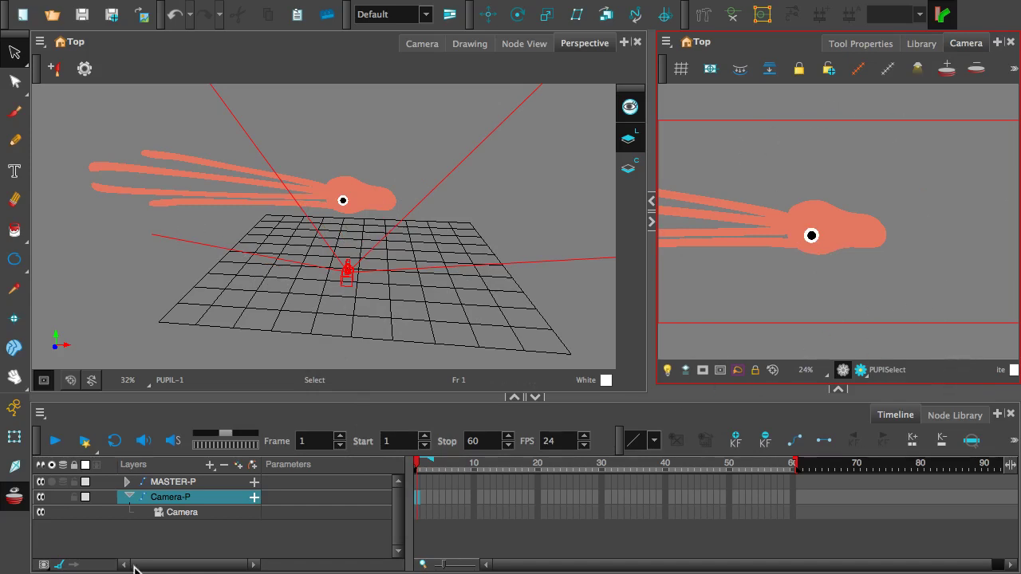
# Step: Enable Animate mode and use the Translate tool to reposition the Camera-P temporary pivot onto the camera in the Perspective view
pyautogui.click(13, 404)
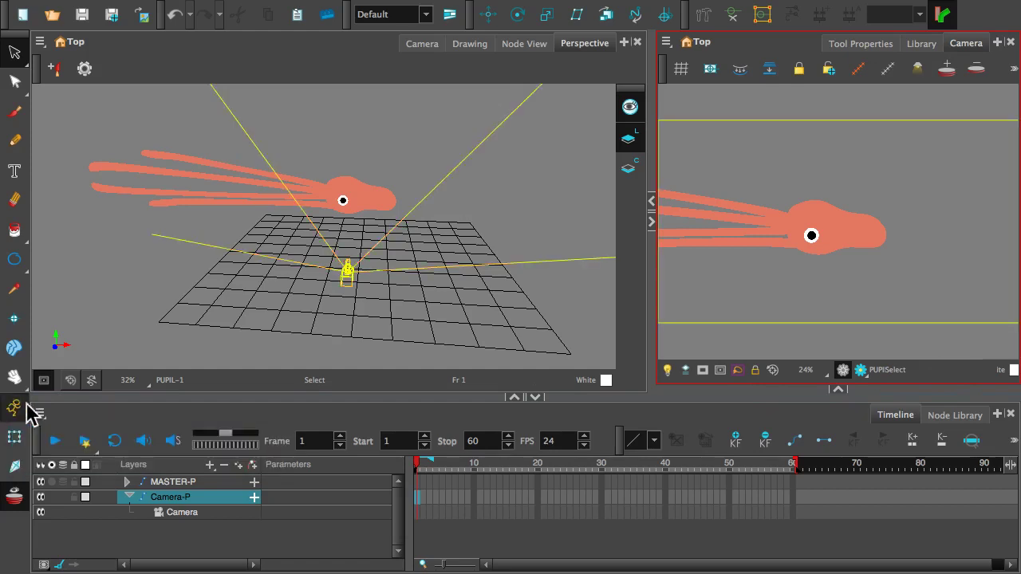
pyautogui.click(16, 410)
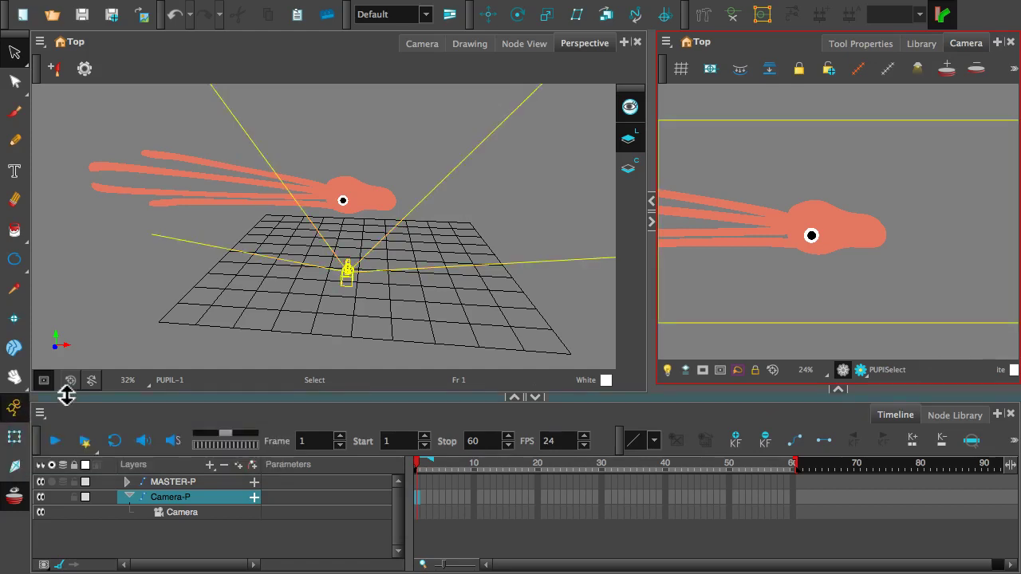
pyautogui.click(478, 16)
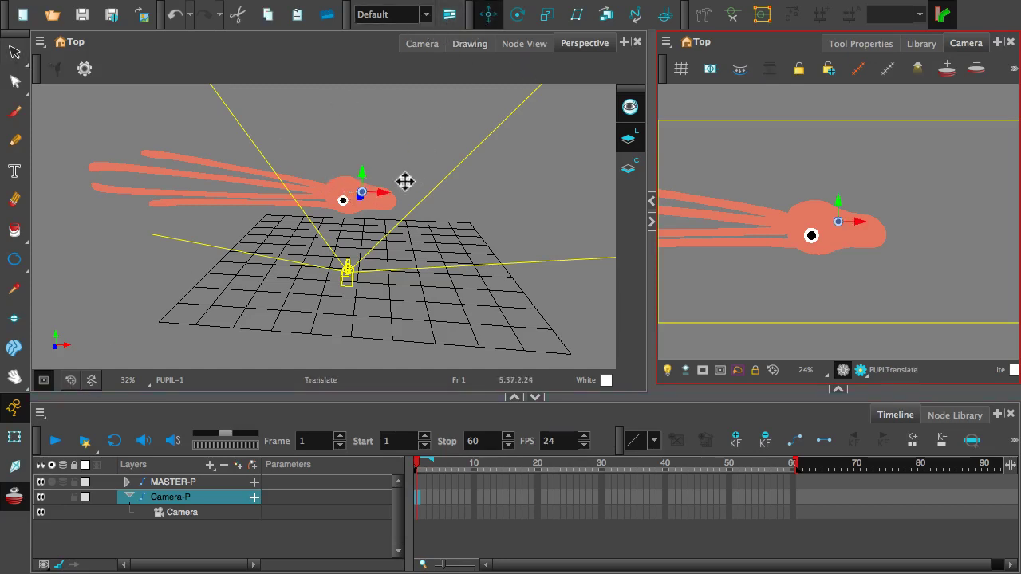
pyautogui.moveTo(364, 195); pyautogui.dragTo(347, 270)
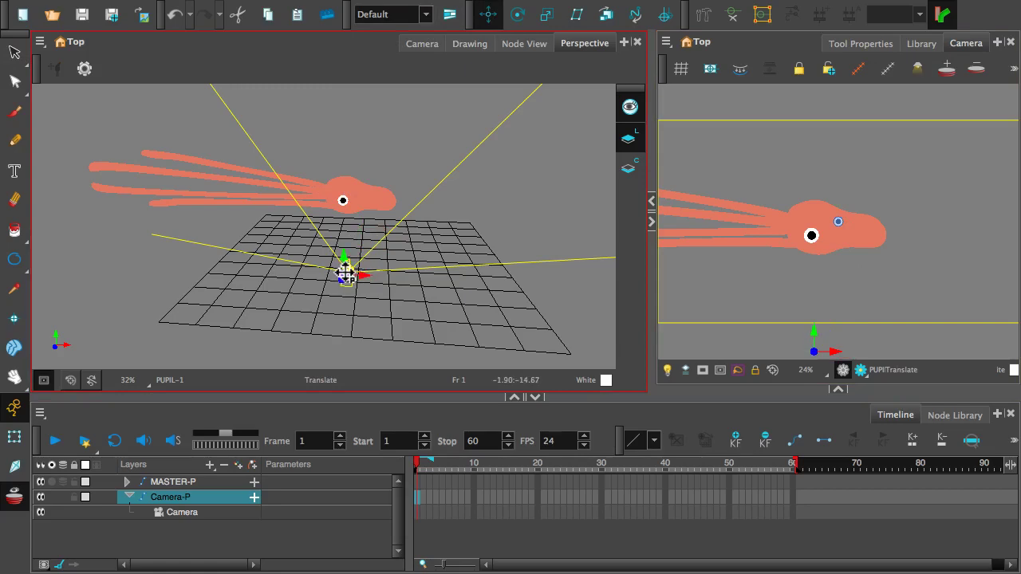
pyautogui.moveTo(417, 242); pyautogui.dragTo(350, 277)
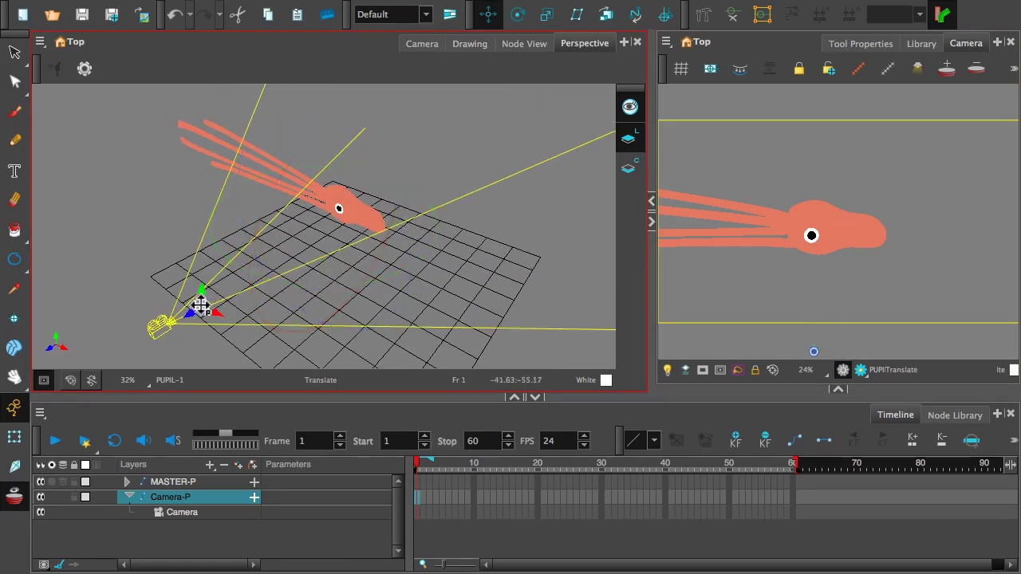
pyautogui.moveTo(169, 316); pyautogui.dragTo(240, 286)
pyautogui.moveTo(467, 223); pyautogui.dragTo(281, 282)
pyautogui.click(376, 189)
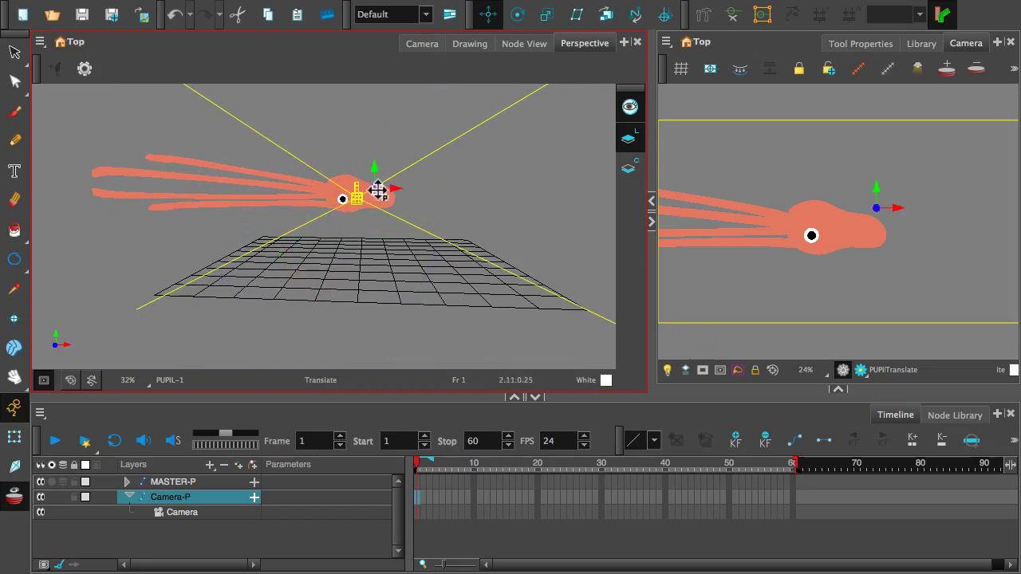
pyautogui.moveTo(378, 190); pyautogui.dragTo(358, 205)
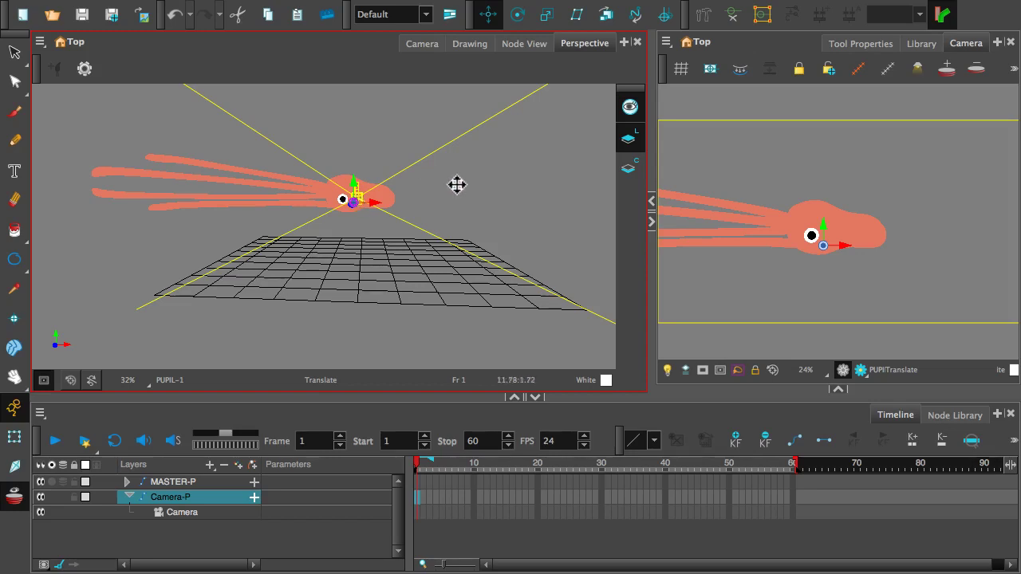
# Step: Move the camera forward toward the squid at frame 1 and realign its pivot with the camera body
pyautogui.moveTo(439, 191); pyautogui.dragTo(390, 236)
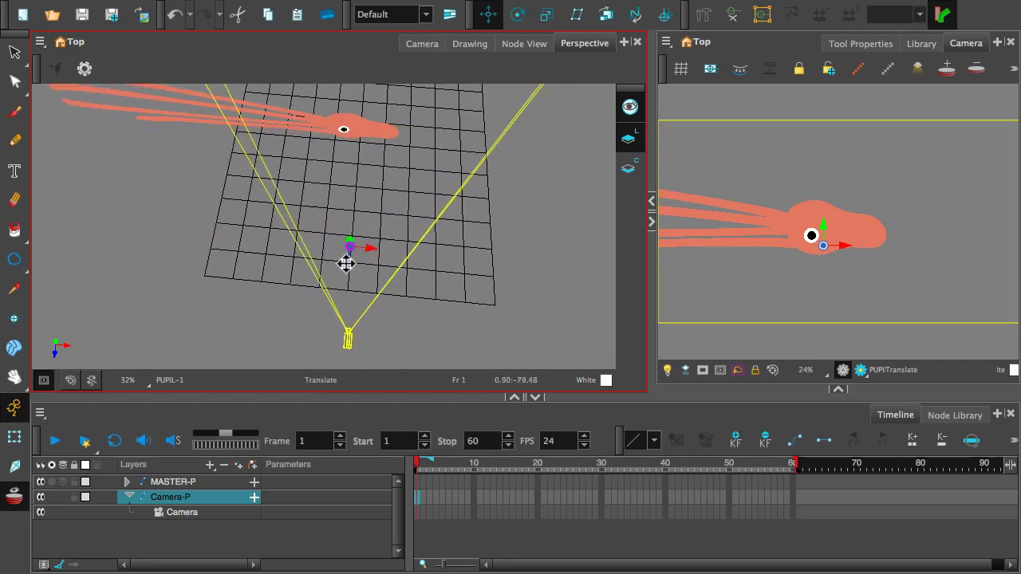
pyautogui.moveTo(353, 320); pyautogui.dragTo(340, 233)
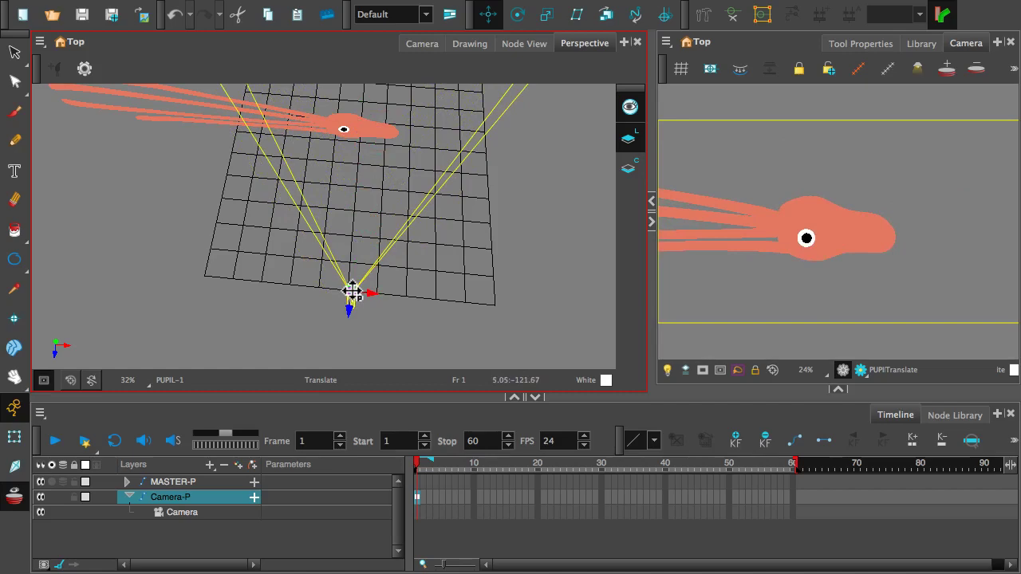
pyautogui.moveTo(354, 244); pyautogui.dragTo(361, 187)
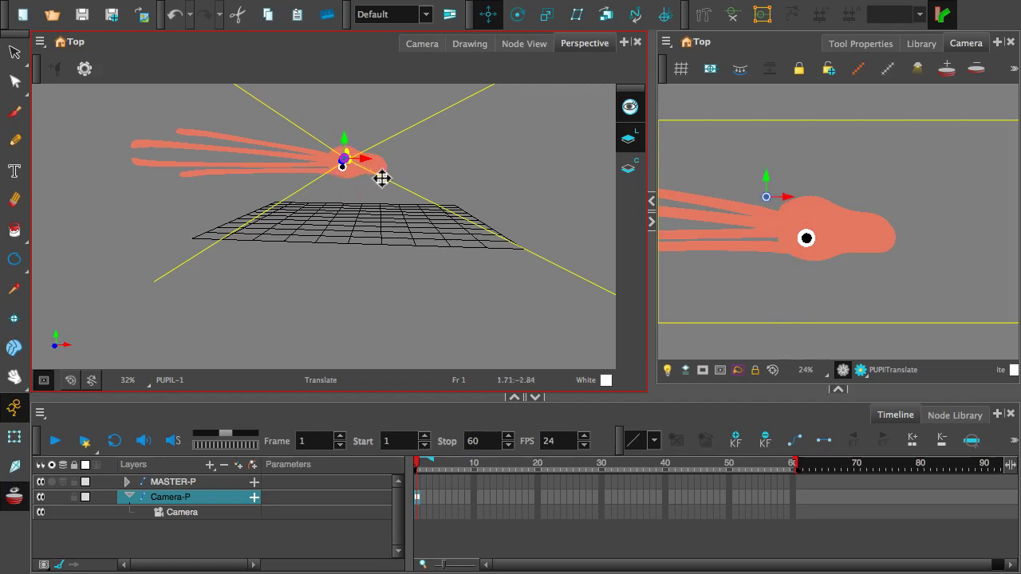
pyautogui.moveTo(431, 191); pyautogui.dragTo(292, 201)
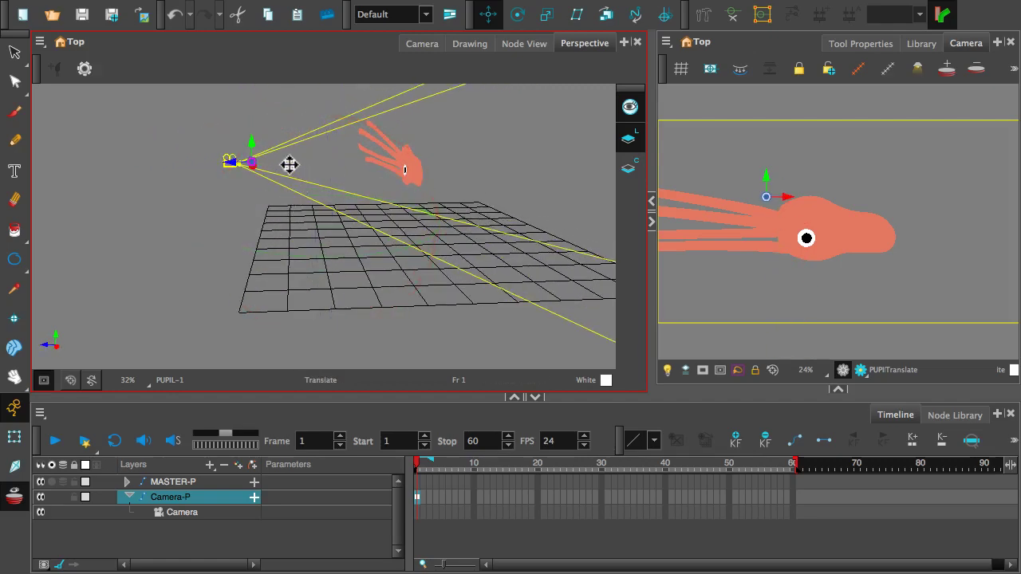
pyautogui.click(232, 162)
pyautogui.moveTo(210, 209); pyautogui.dragTo(398, 237)
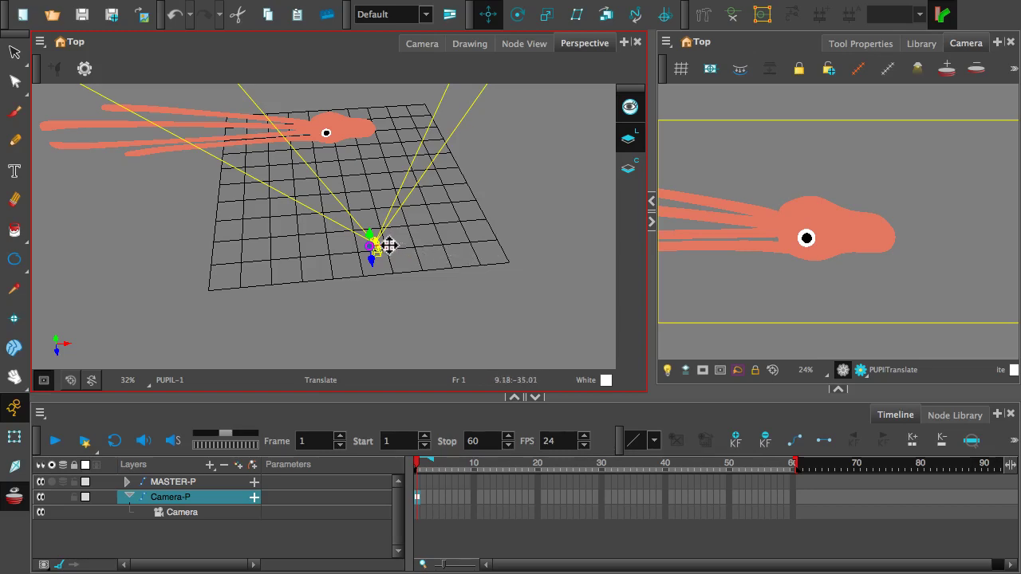
# Step: Animate Camera-P sliding sideways from in front of the tentacles at frame 1 to past the squid's head at frame 24
pyautogui.moveTo(388, 246); pyautogui.dragTo(138, 275)
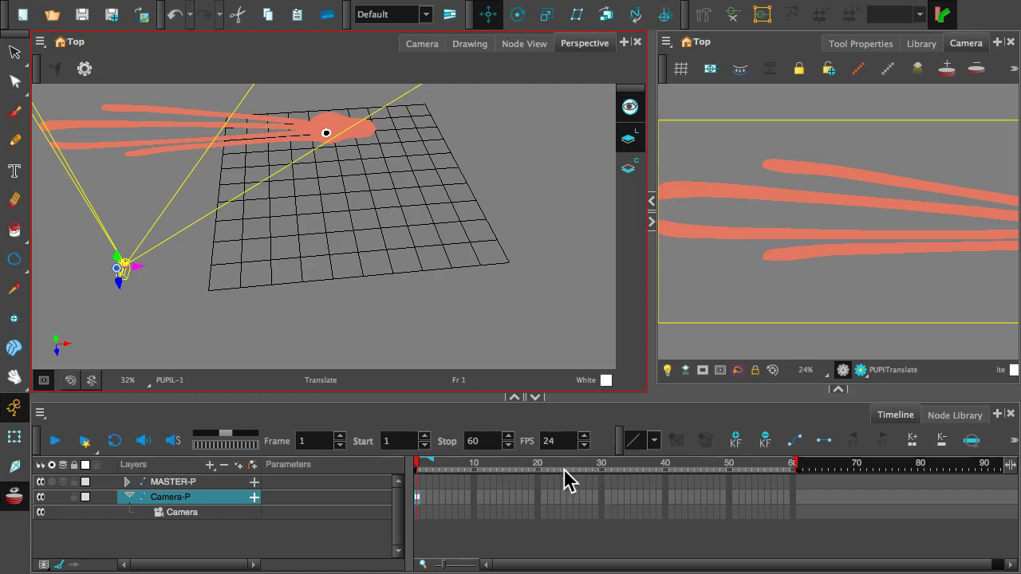
pyautogui.click(563, 495)
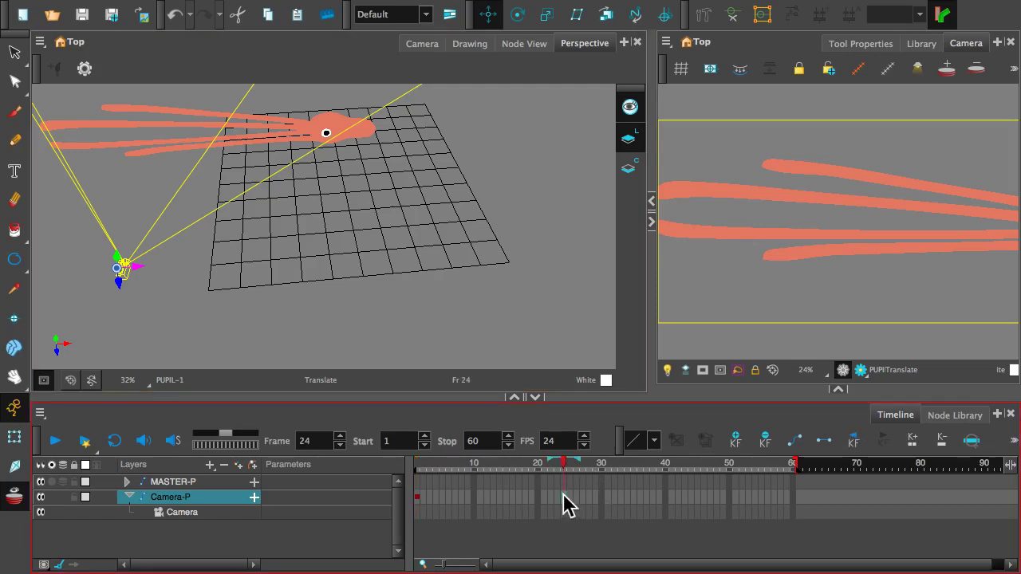
pyautogui.click(564, 496)
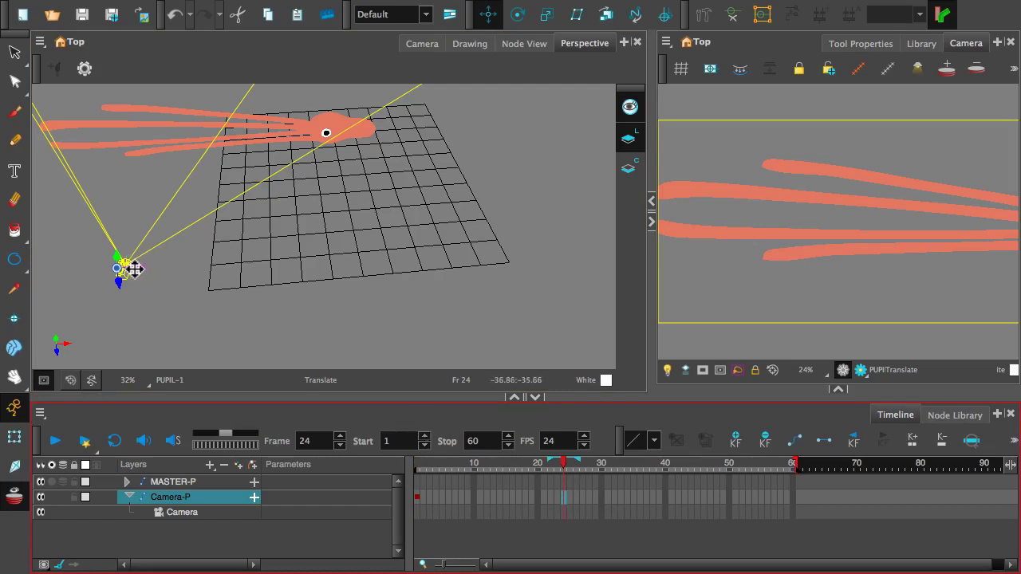
pyautogui.moveTo(137, 267); pyautogui.dragTo(449, 232)
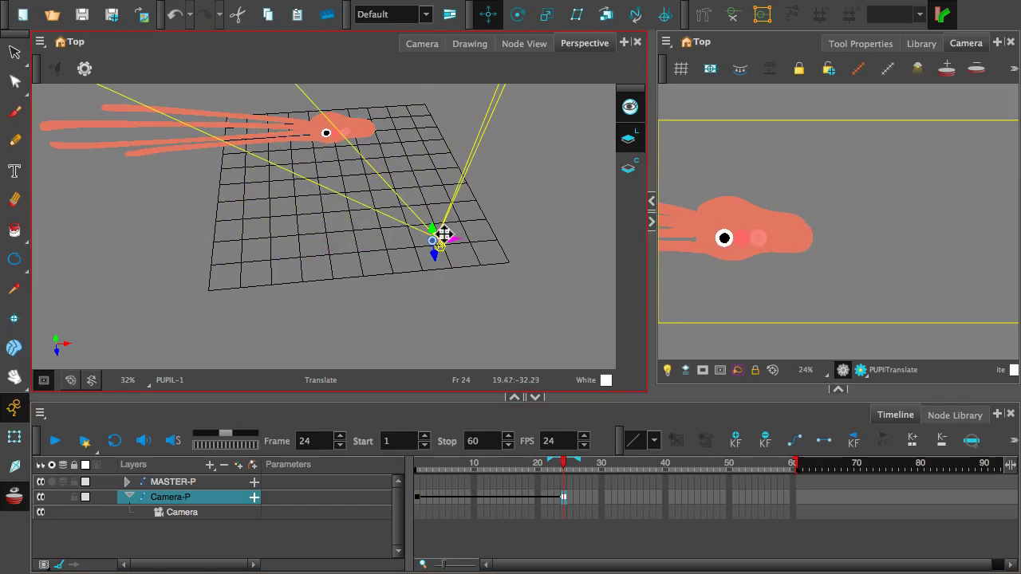
# Step: At frame 24, rotate the camera about its vertical axis toward the squid's head, move it closer, and scrub back to frame 8
pyautogui.click(518, 16)
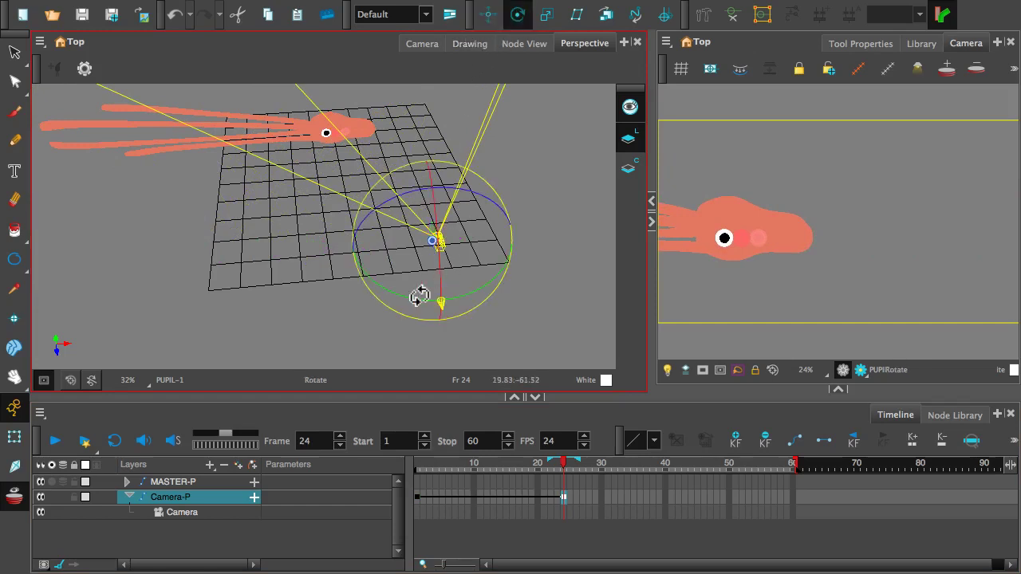
pyautogui.click(14, 437)
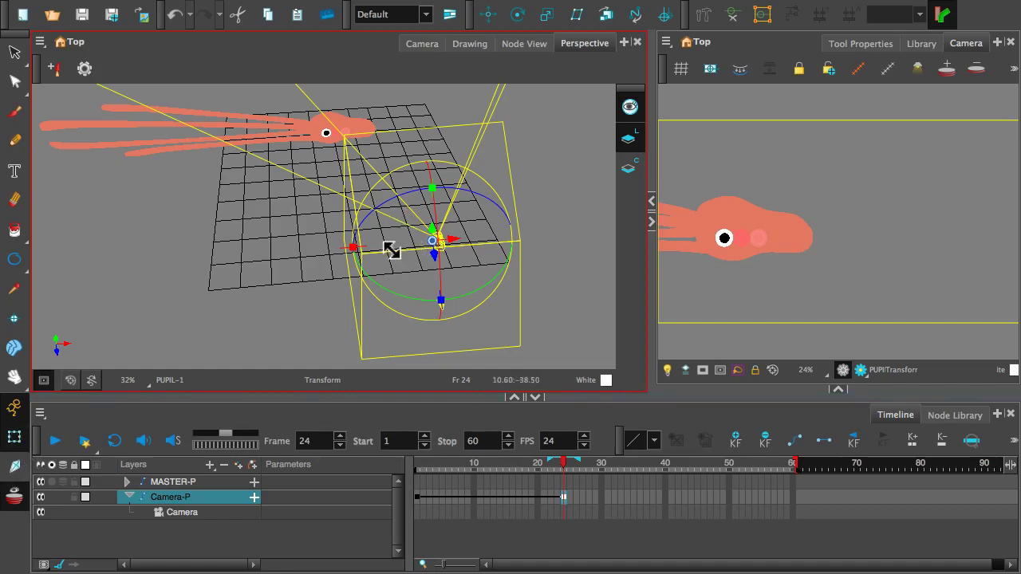
pyautogui.moveTo(399, 292); pyautogui.dragTo(417, 298)
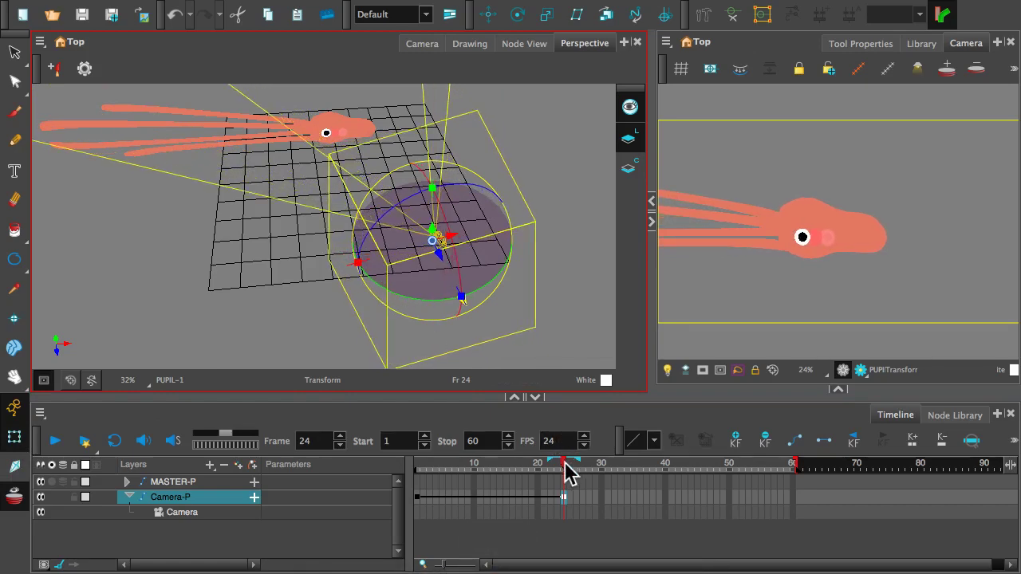
pyautogui.moveTo(566, 465); pyautogui.dragTo(562, 431)
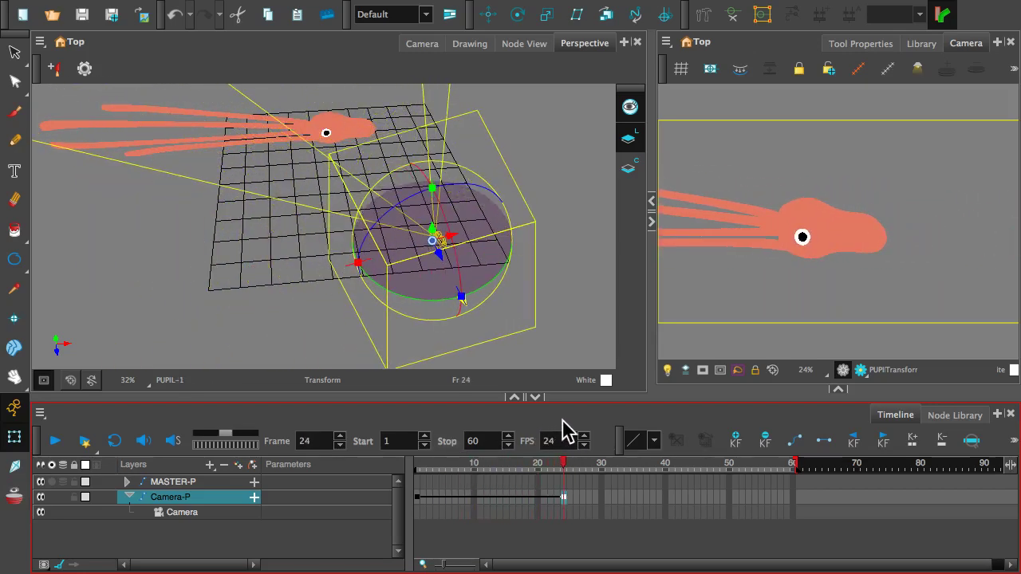
pyautogui.moveTo(438, 253); pyautogui.dragTo(411, 199)
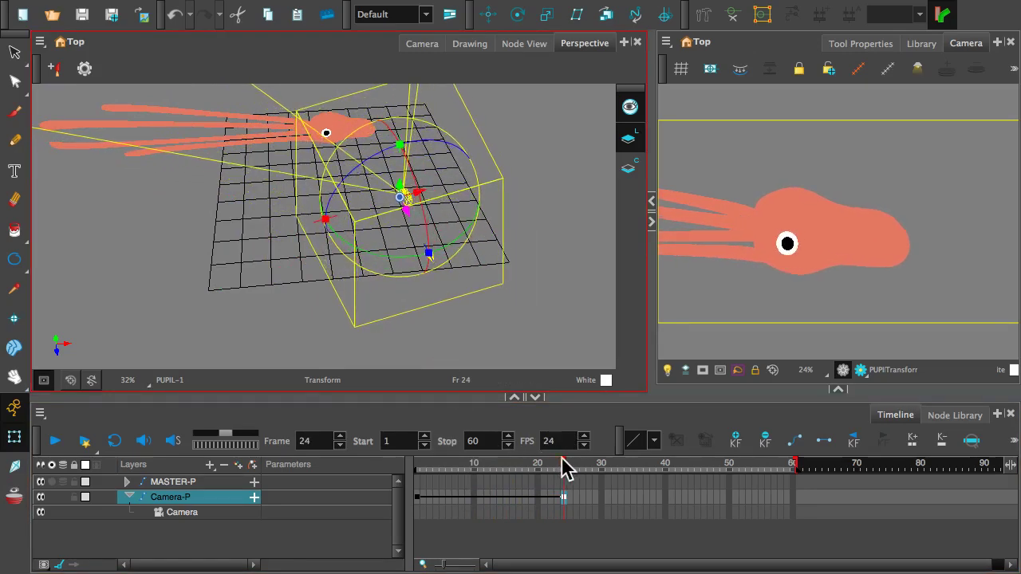
pyautogui.moveTo(567, 469); pyautogui.dragTo(467, 465)
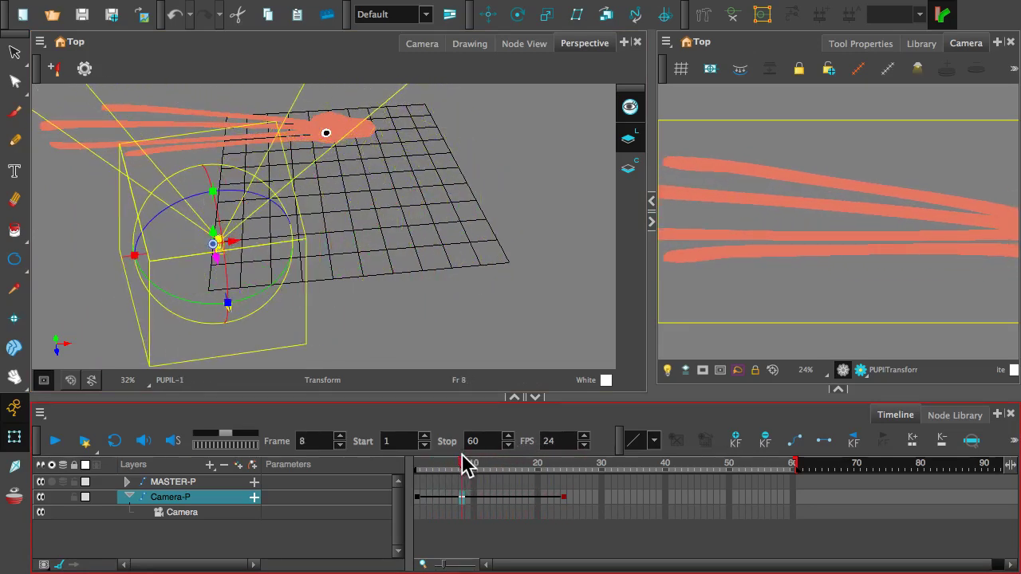
# Step: Show the Camera-P control so its motion path displays in the Perspective view, and inspect the path's frame marks
pyautogui.click(39, 42)
pyautogui.moveTo(64, 62)
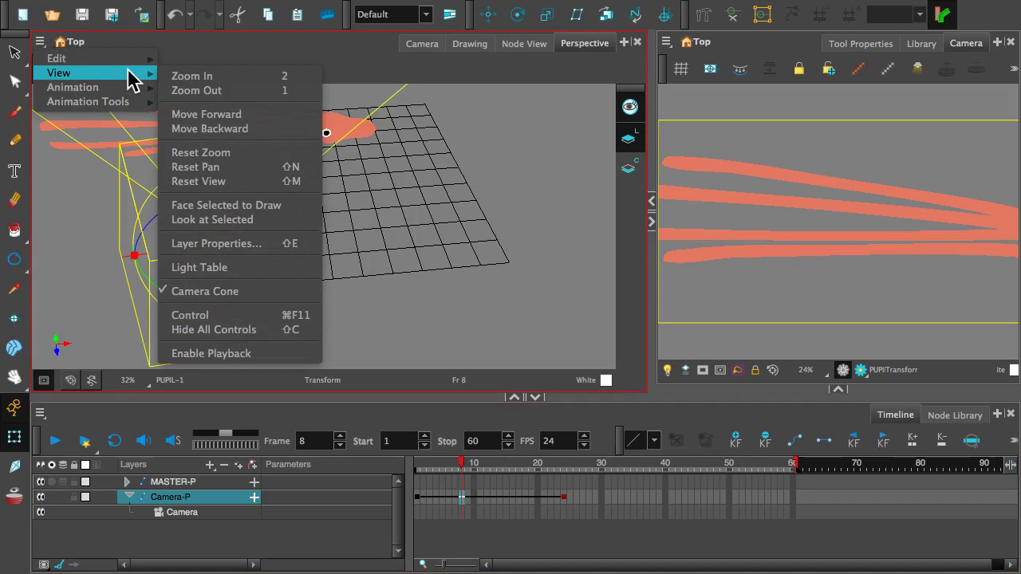
pyautogui.moveTo(104, 92)
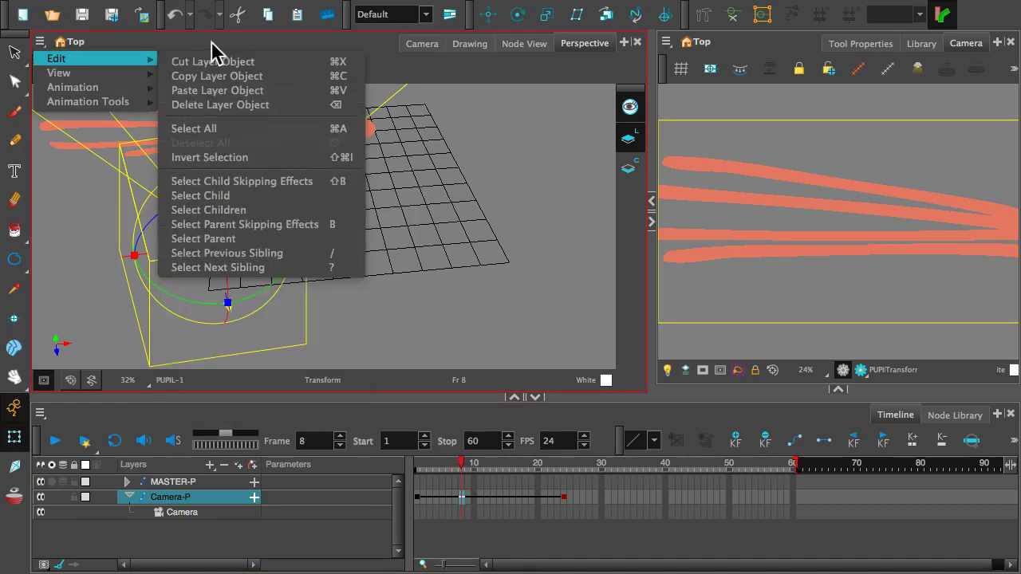
pyautogui.click(225, 49)
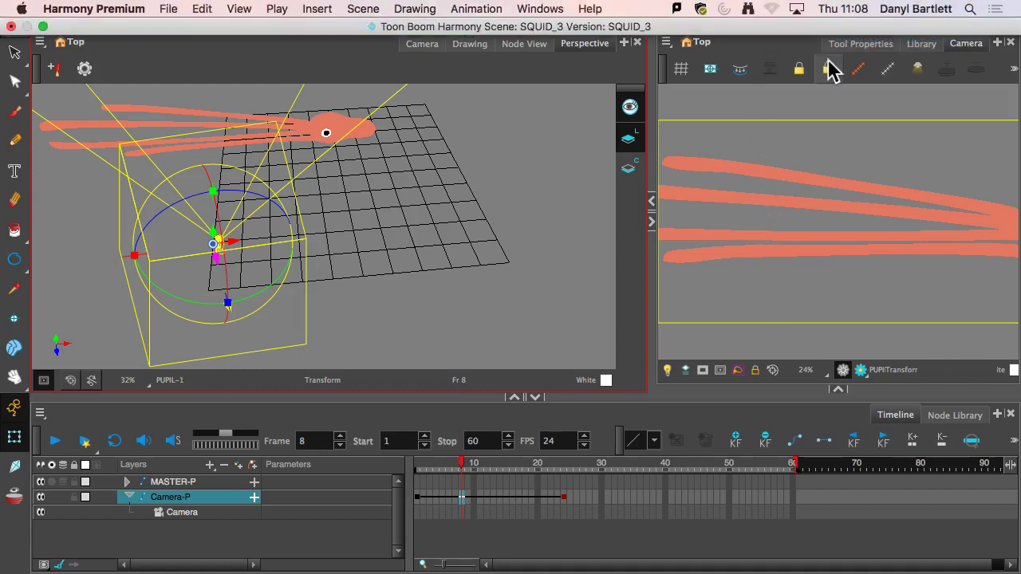
pyautogui.click(858, 69)
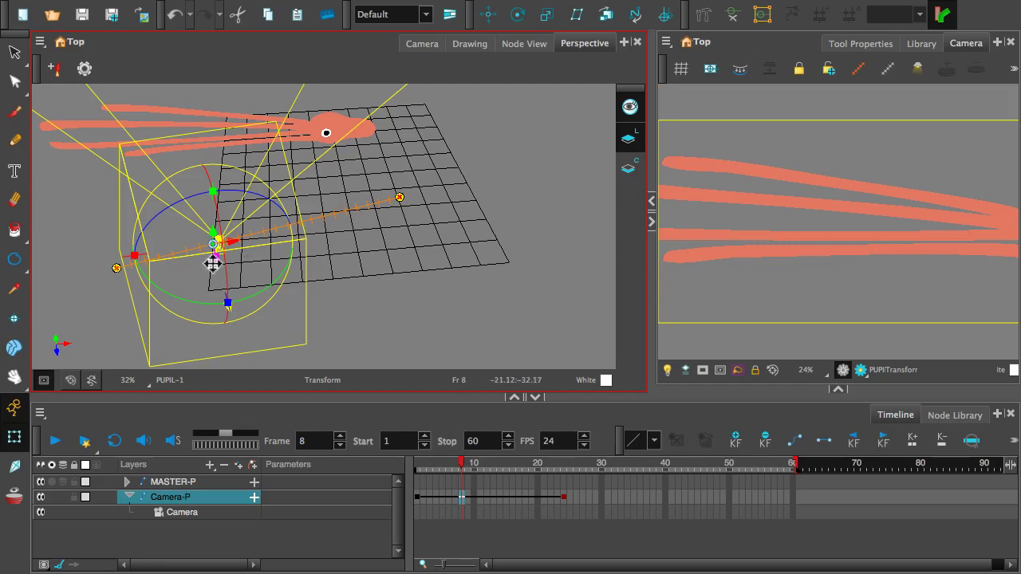
pyautogui.scroll(-3, 188, 246)
pyautogui.scroll(5, 188, 244)
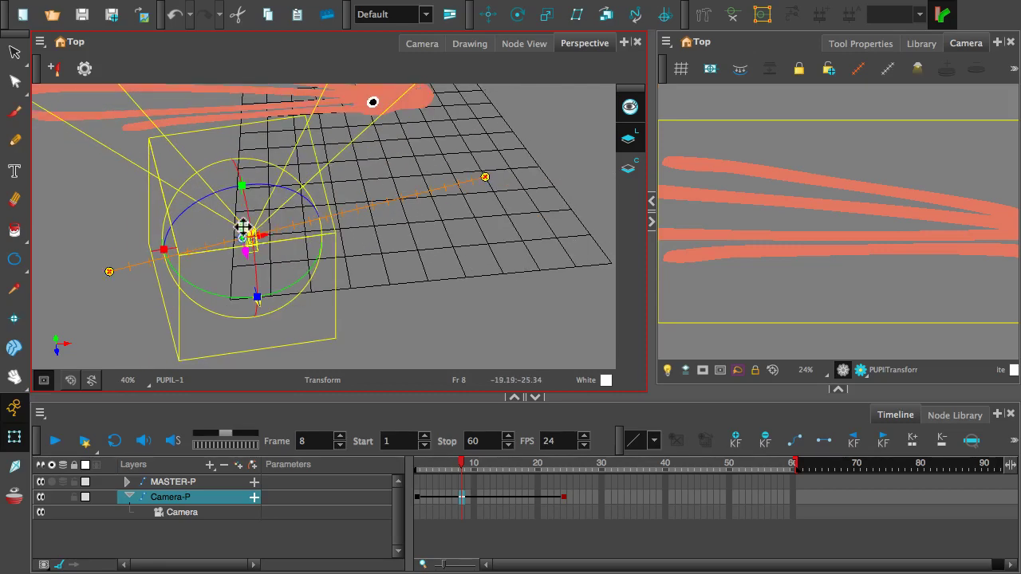
pyautogui.press('space')
pyautogui.moveTo(223, 228); pyautogui.dragTo(250, 186)
pyautogui.scroll(2, 253, 188)
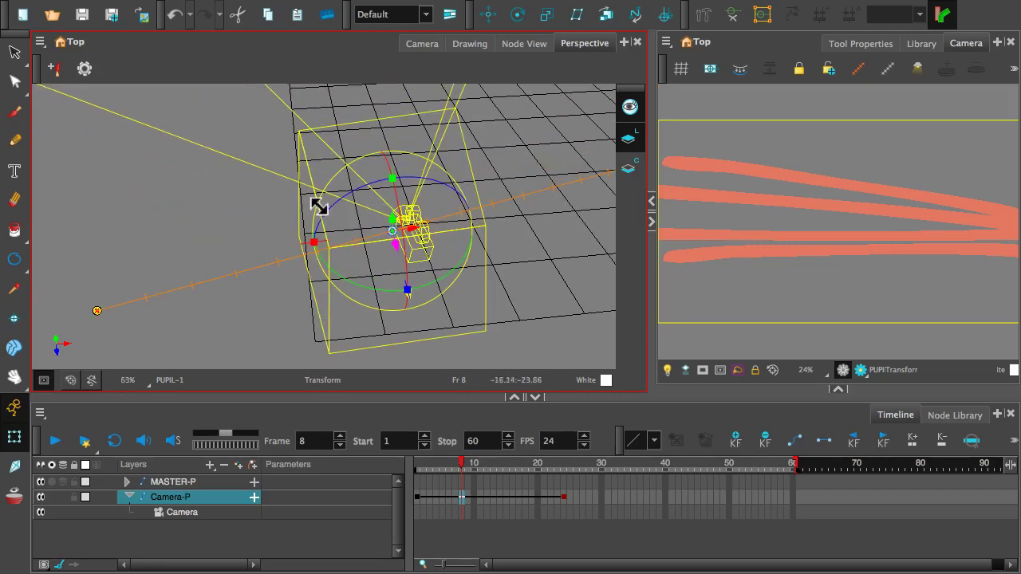
pyautogui.scroll(-4, 311, 227)
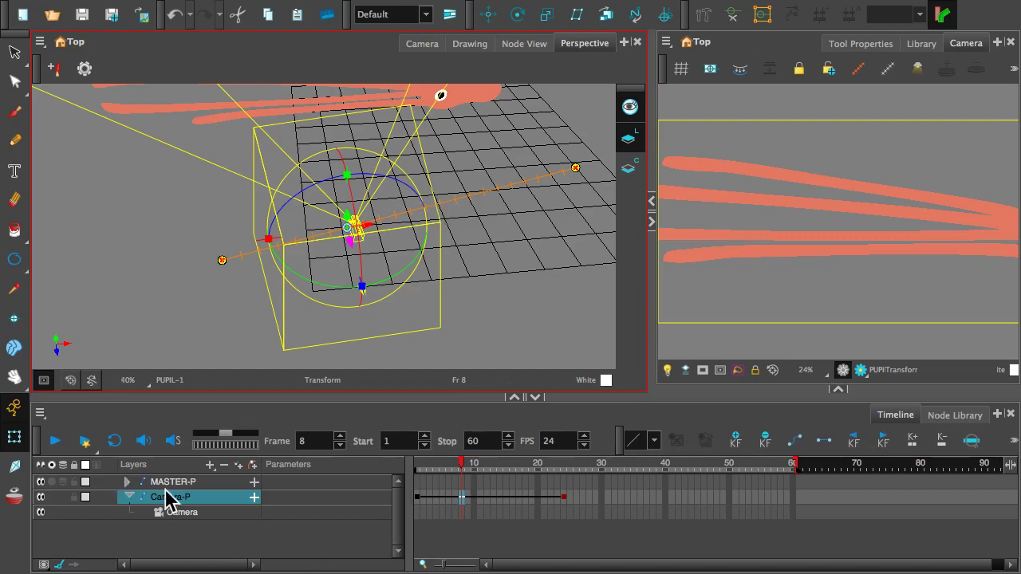
# Step: Choose the S-curve ease preset for Camera-P's motion and deselect the peg
pyautogui.click(654, 442)
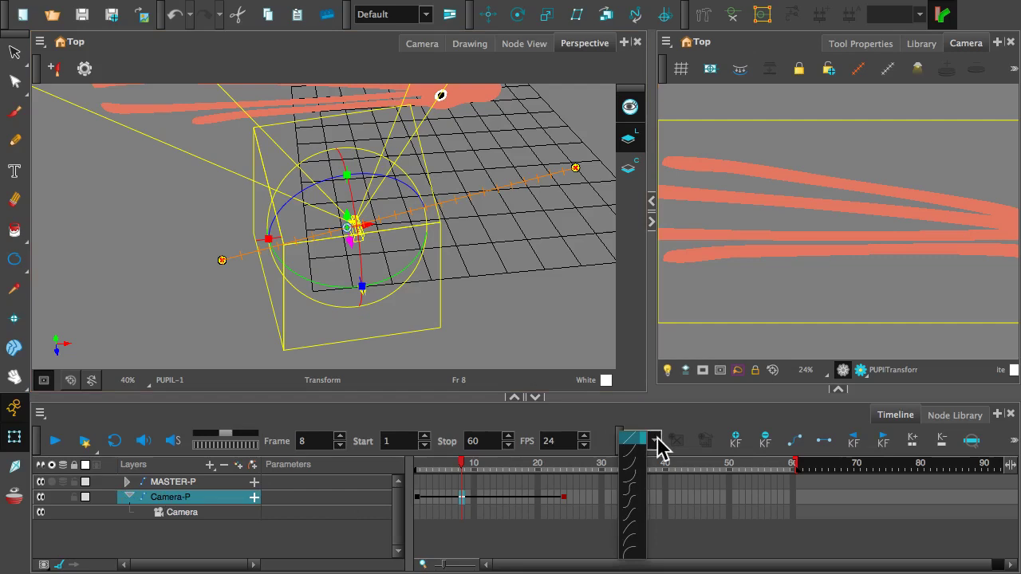
pyautogui.click(634, 501)
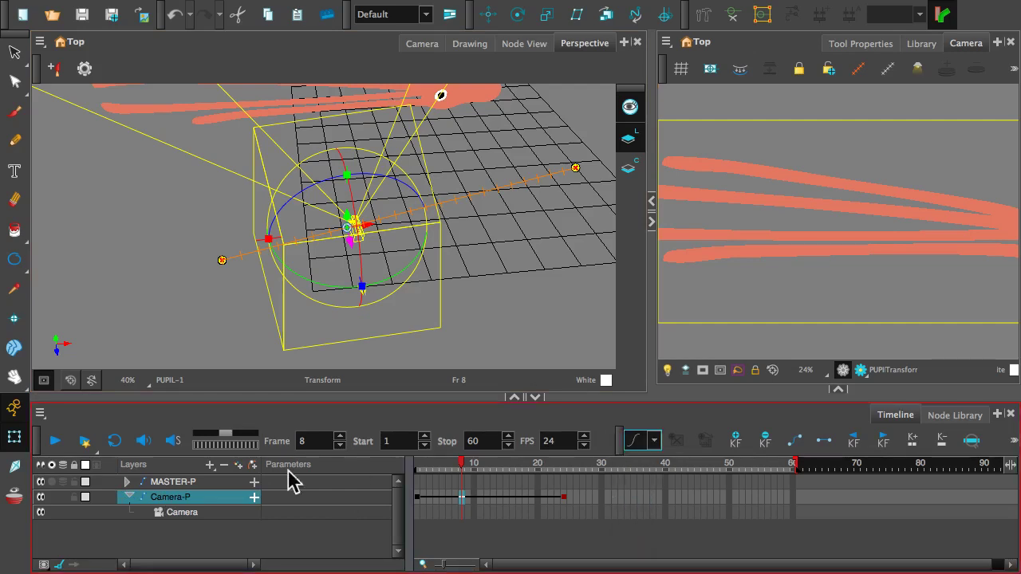
pyautogui.click(291, 543)
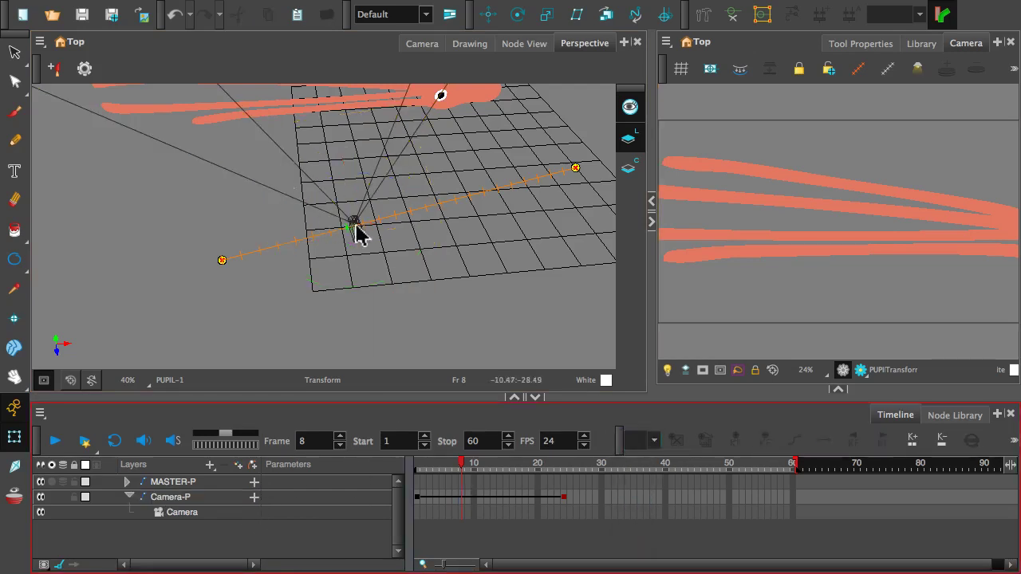
# Step: Add a control point partway along Camera-P's motion path in the Perspective view, just ahead of the camera, and nudge it slightly
pyautogui.click(176, 500)
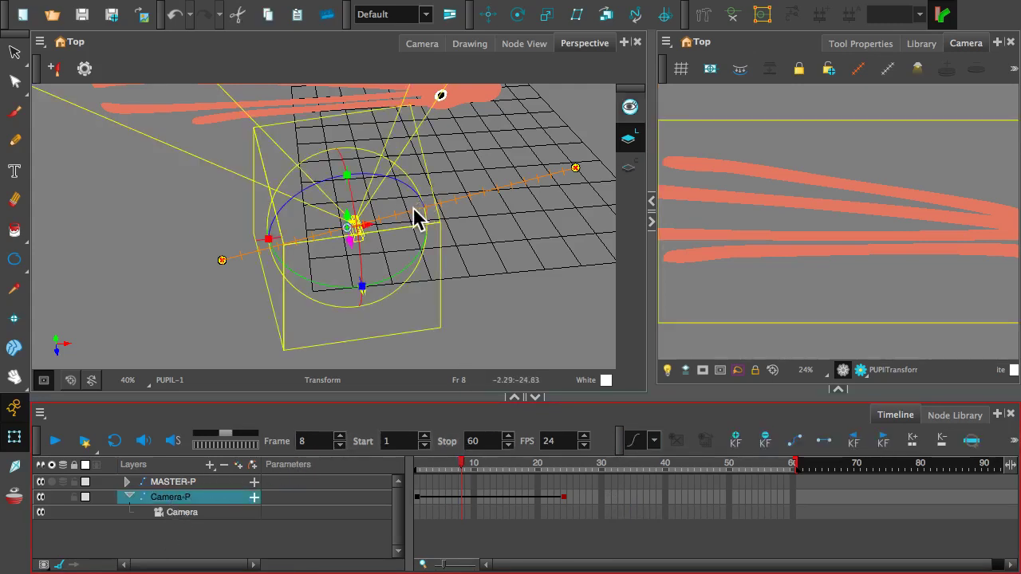
pyautogui.click(413, 221)
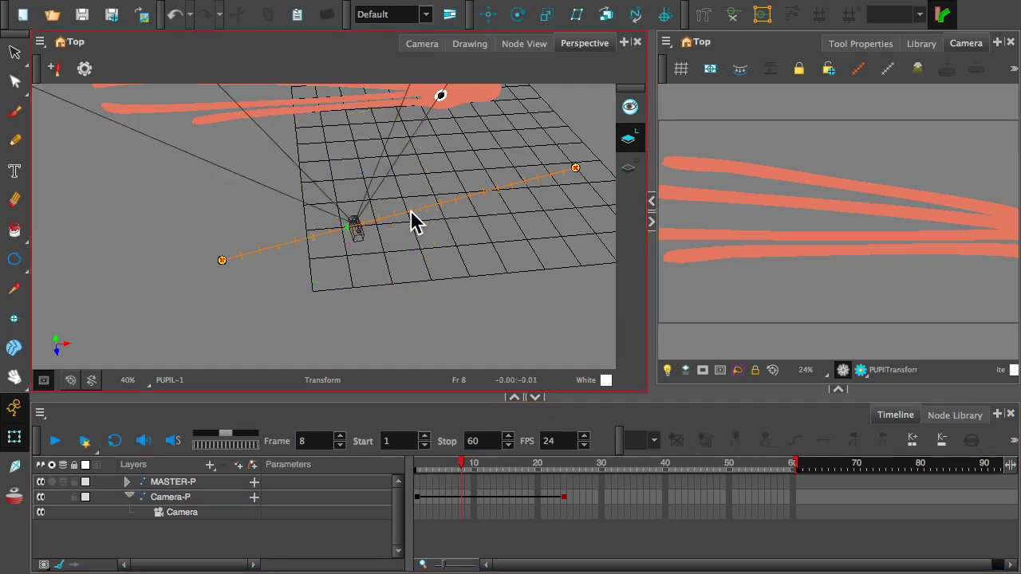
pyautogui.click(222, 262)
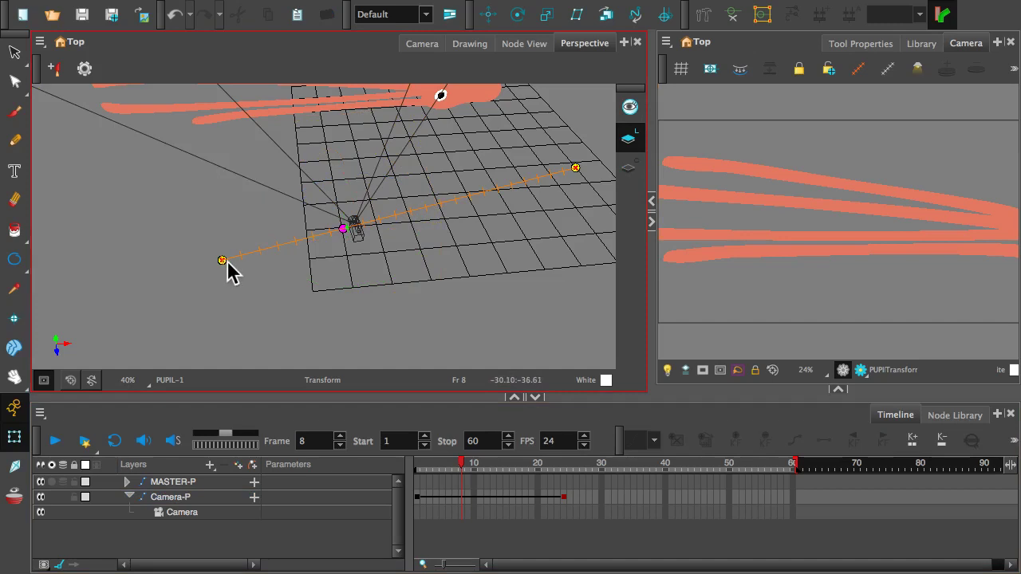
pyautogui.click(170, 499)
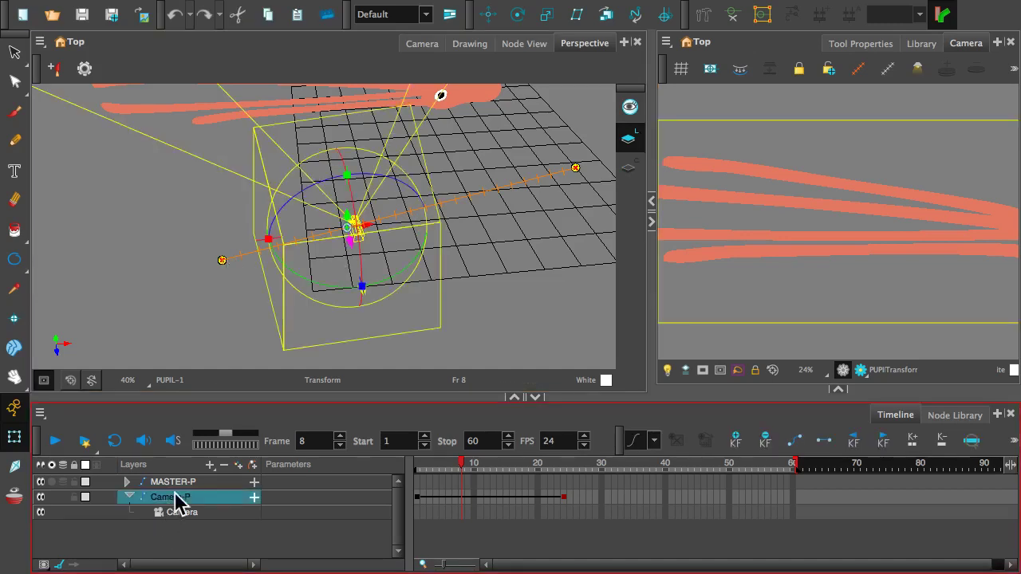
pyautogui.click(221, 259)
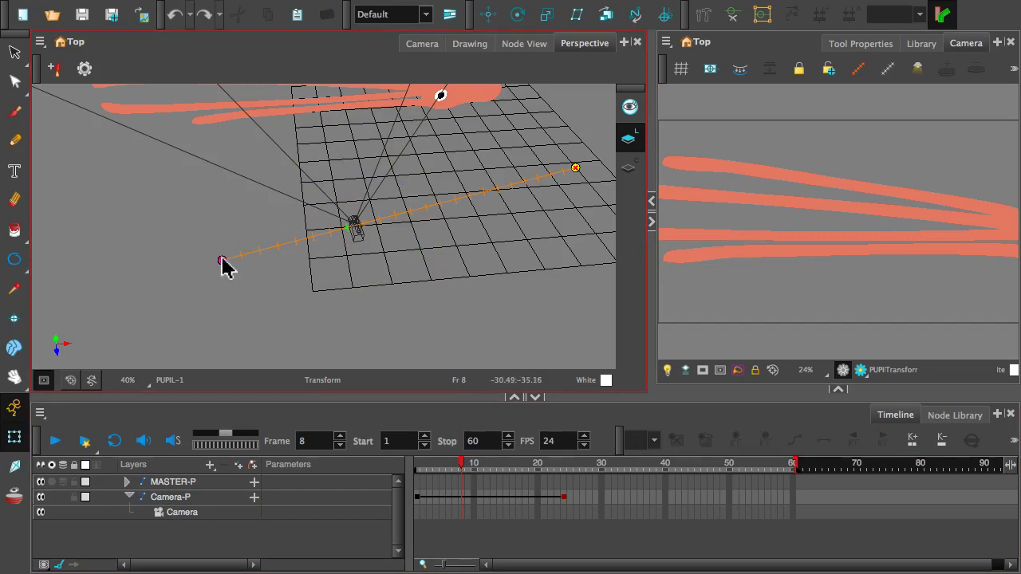
pyautogui.click(399, 214)
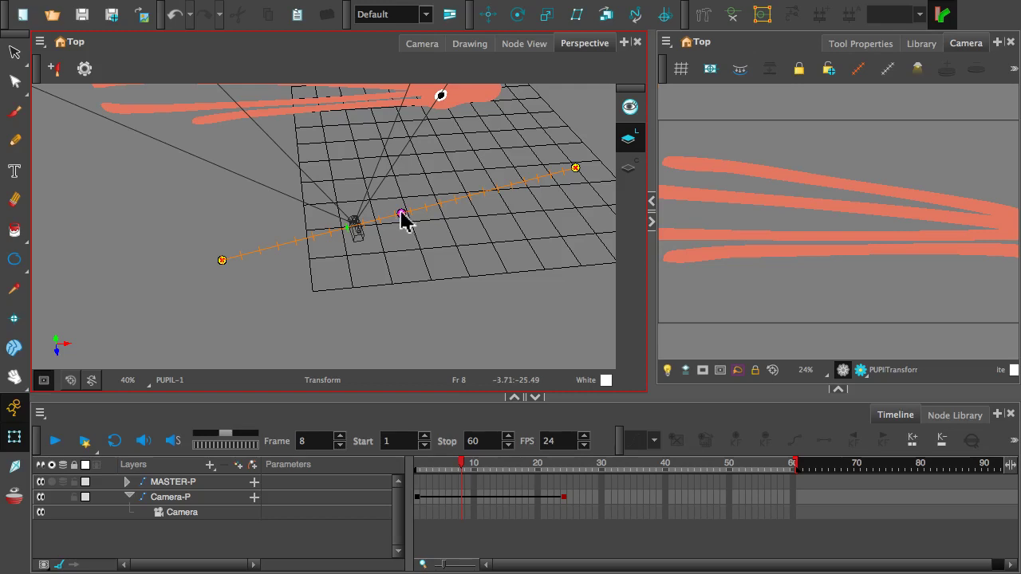
pyautogui.moveTo(401, 214)
pyautogui.mouseDown()
pyautogui.moveTo(425, 266)
pyautogui.moveTo(410, 228)
pyautogui.moveTo(410, 167)
pyautogui.moveTo(456, 210)
pyautogui.moveTo(467, 244)
pyautogui.moveTo(426, 231)
pyautogui.moveTo(408, 179)
pyautogui.moveTo(402, 212)
pyautogui.mouseUp()
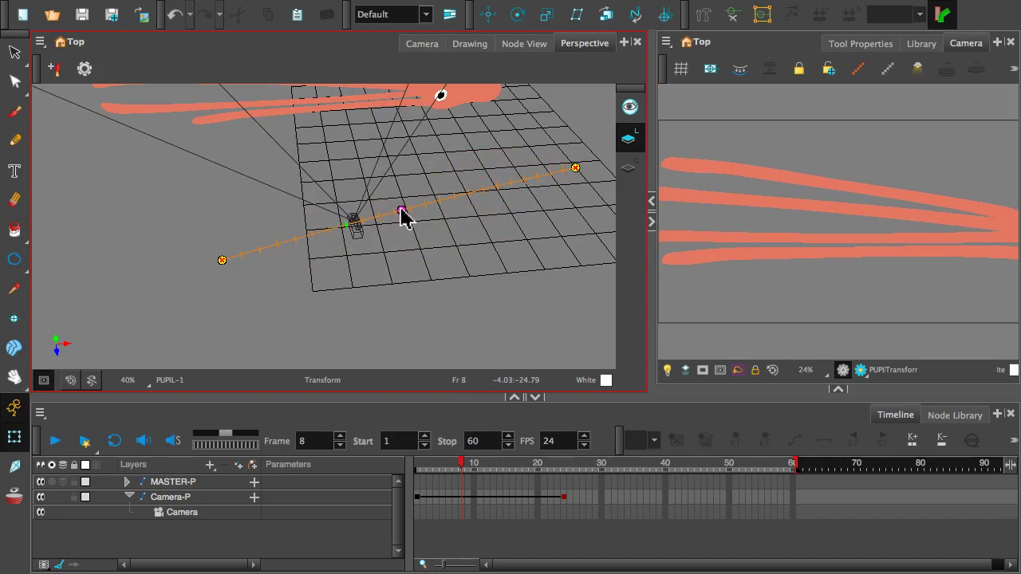
# Step: Try bending the camera's motion path downward by lowering the middle control point, and view the path from several angles
pyautogui.moveTo(422, 205)
pyautogui.mouseDown()
pyautogui.moveTo(412, 176)
pyautogui.moveTo(358, 162)
pyautogui.moveTo(301, 201)
pyautogui.moveTo(264, 165)
pyautogui.moveTo(276, 144)
pyautogui.moveTo(263, 171)
pyautogui.moveTo(343, 195)
pyautogui.moveTo(394, 228)
pyautogui.moveTo(407, 154)
pyautogui.moveTo(413, 164)
pyautogui.moveTo(413, 146)
pyautogui.moveTo(411, 161)
pyautogui.moveTo(429, 157)
pyautogui.moveTo(409, 176)
pyautogui.moveTo(401, 160)
pyautogui.mouseUp()
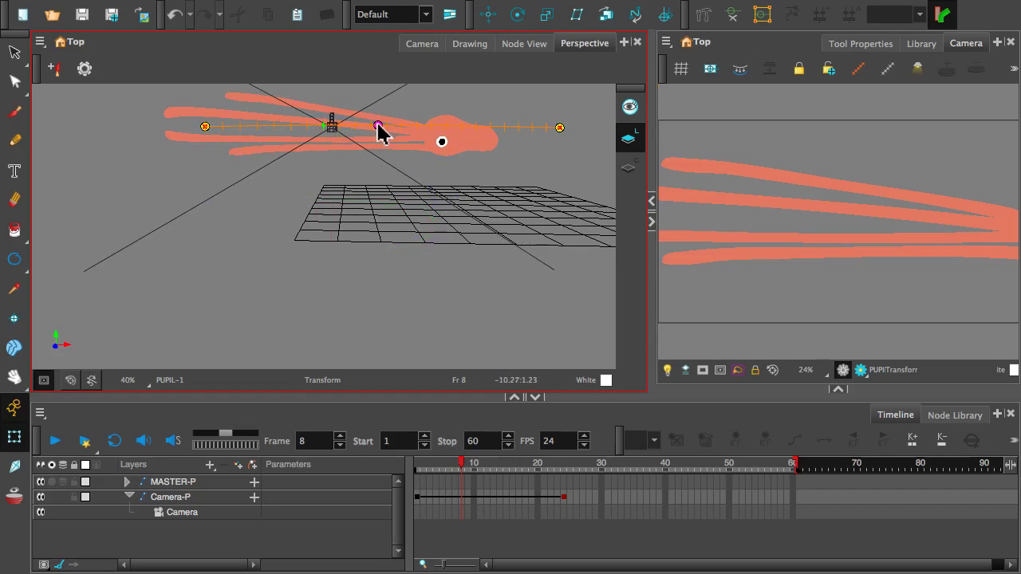
pyautogui.moveTo(378, 126); pyautogui.dragTo(371, 177)
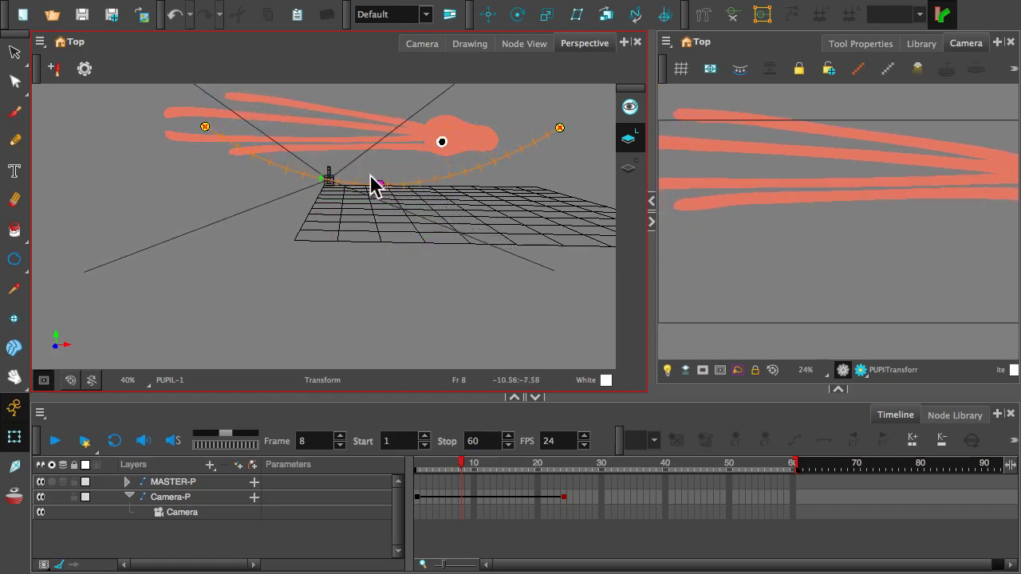
pyautogui.moveTo(454, 125); pyautogui.dragTo(312, 111)
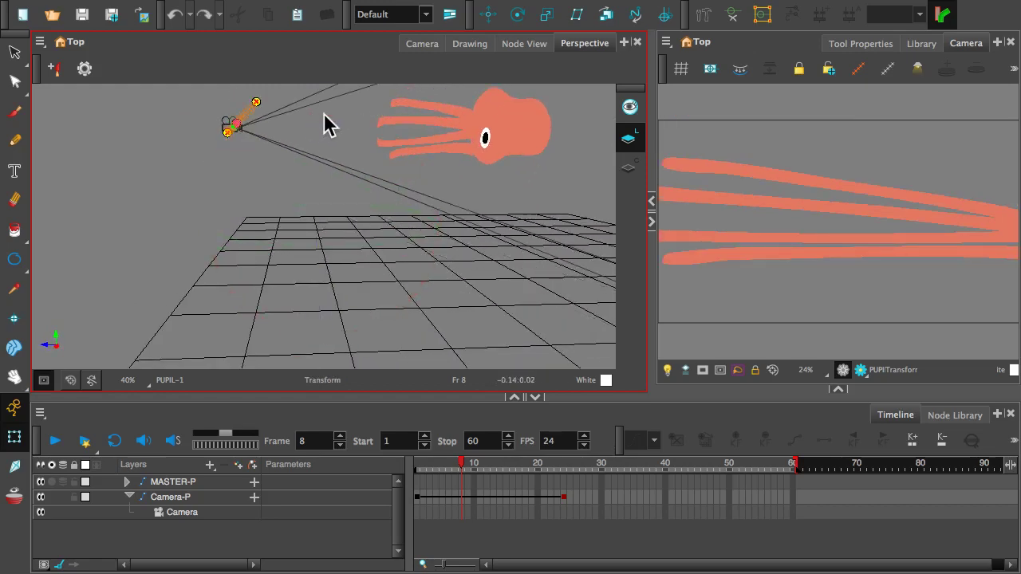
pyautogui.moveTo(317, 139); pyautogui.dragTo(383, 144)
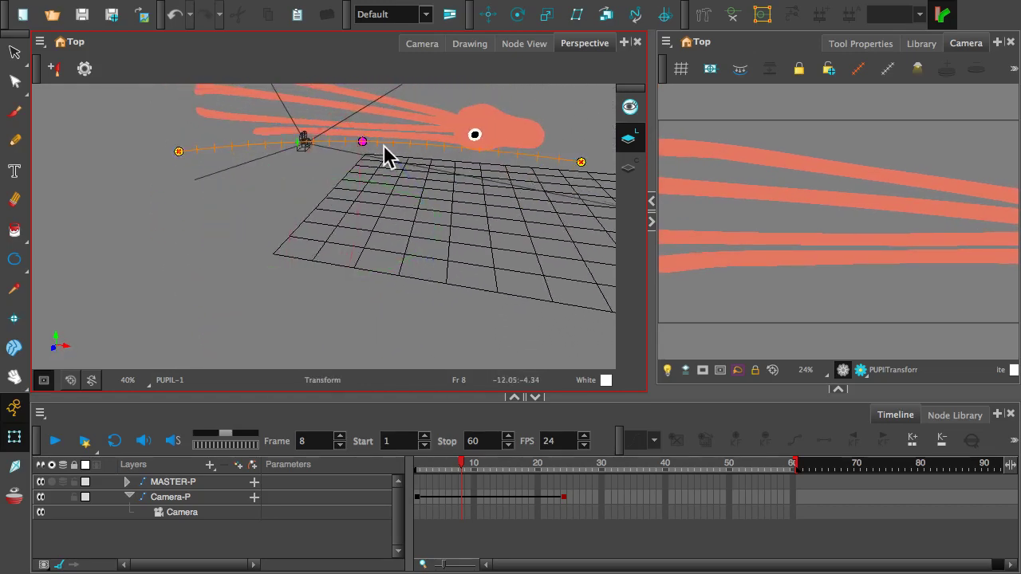
# Step: Open a Top view and pull the path's middle control point toward the squid to curve the camera's path
pyautogui.click(625, 43)
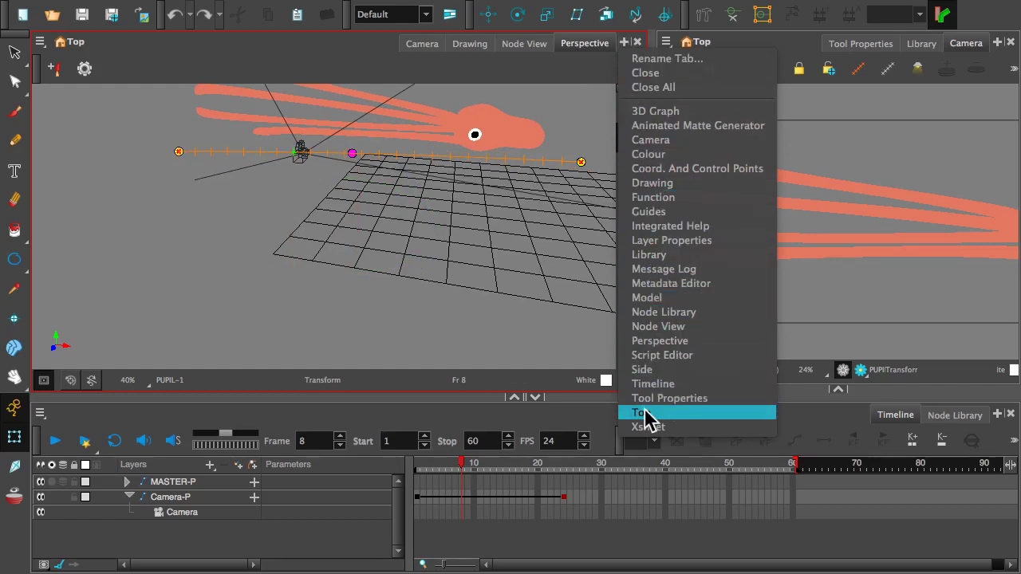
pyautogui.click(648, 413)
pyautogui.scroll(-5, 384, 204)
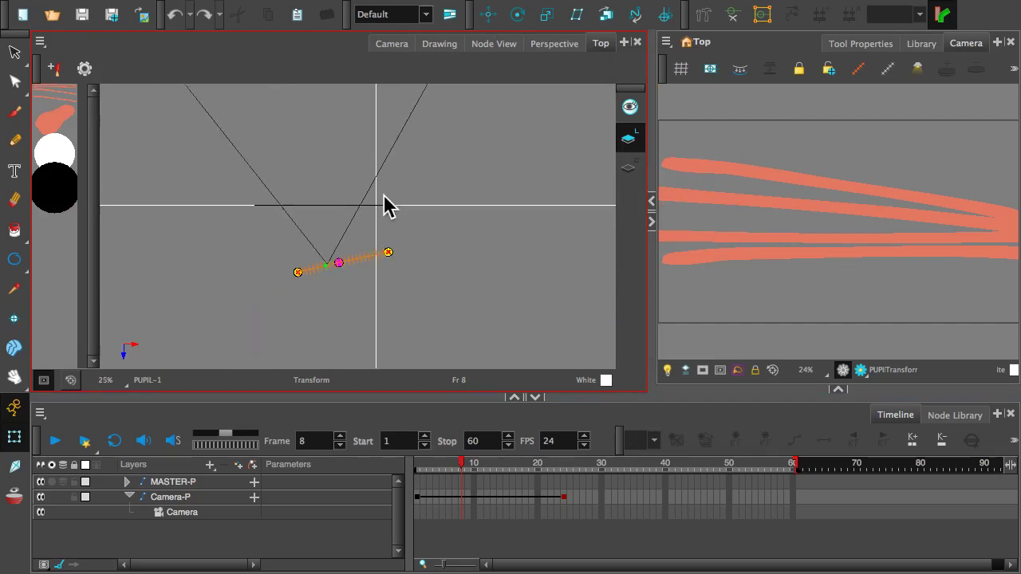
pyautogui.scroll(2, 386, 191)
pyautogui.scroll(-2, 388, 188)
pyautogui.scroll(2, 388, 188)
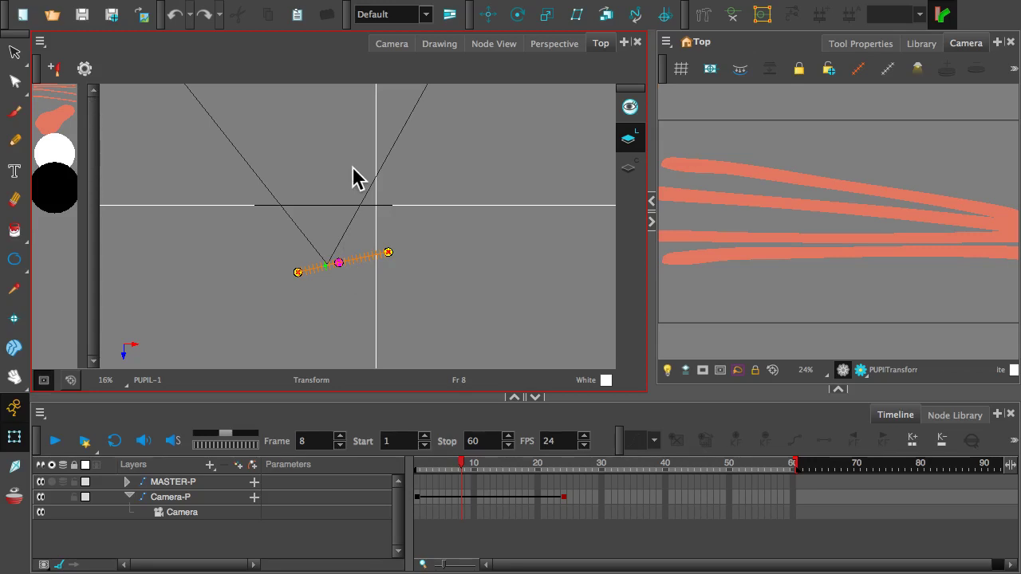
pyautogui.moveTo(339, 271); pyautogui.dragTo(315, 233)
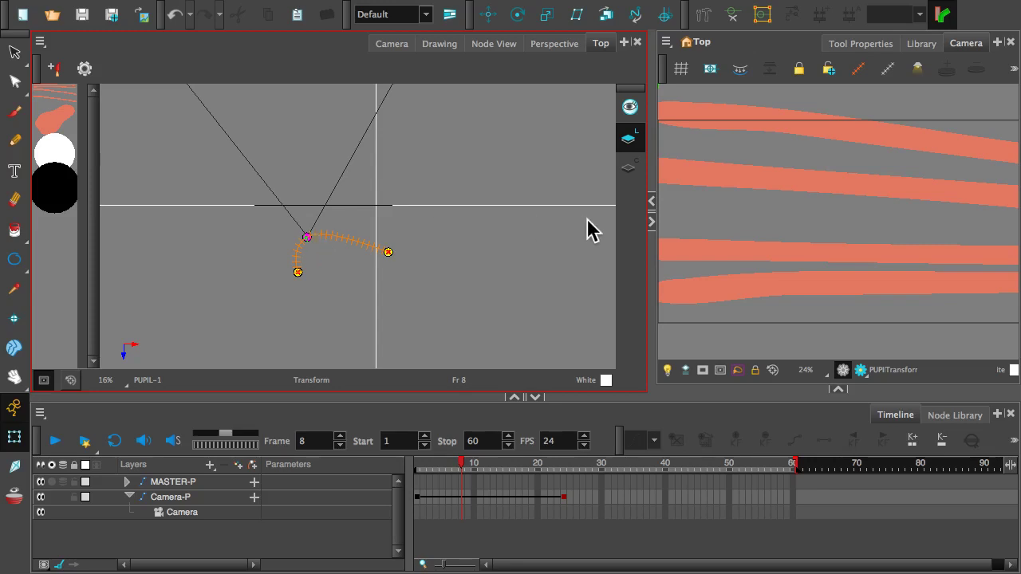
# Step: Add a second control point nearer the path's end, pull it away from the squid, shift the first point toward it, and return to Perspective
pyautogui.click(359, 240)
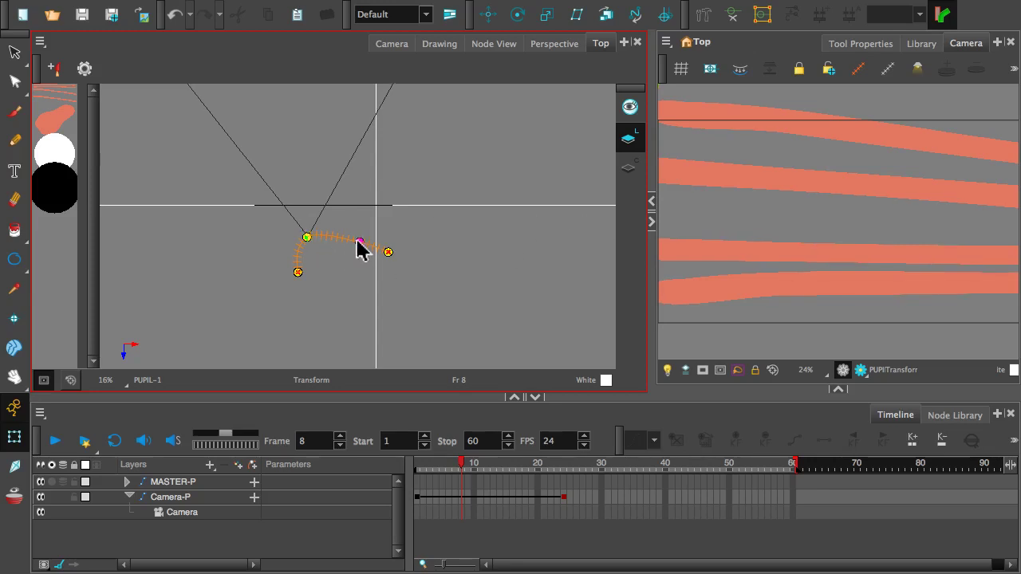
pyautogui.moveTo(357, 241); pyautogui.dragTo(319, 236)
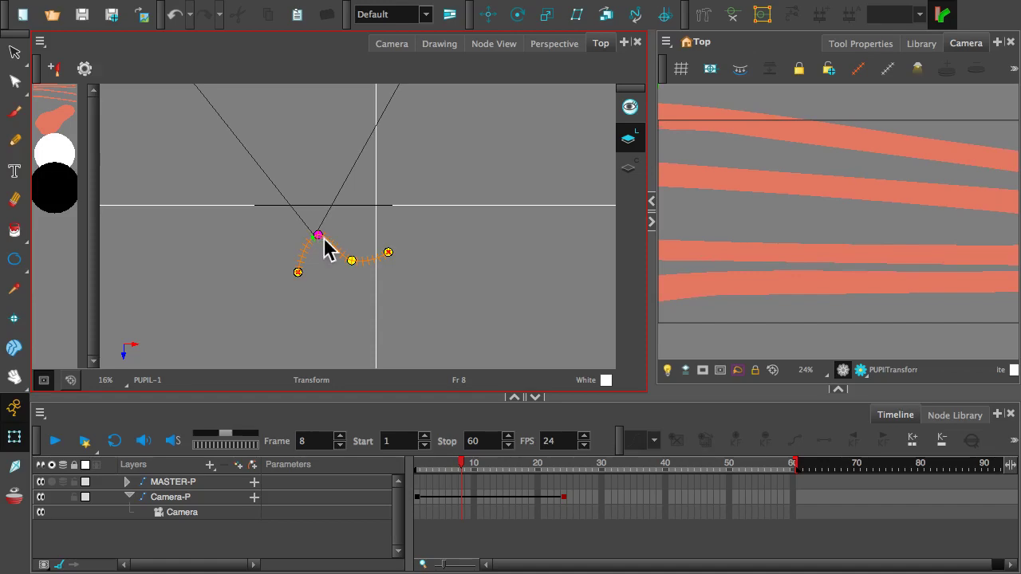
pyautogui.click(557, 45)
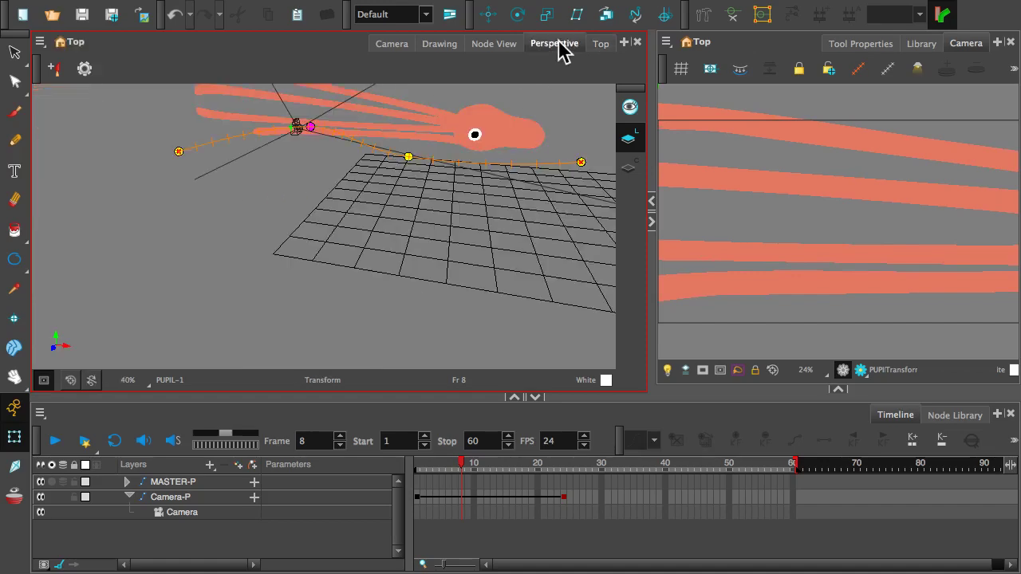
pyautogui.moveTo(415, 159); pyautogui.dragTo(423, 214)
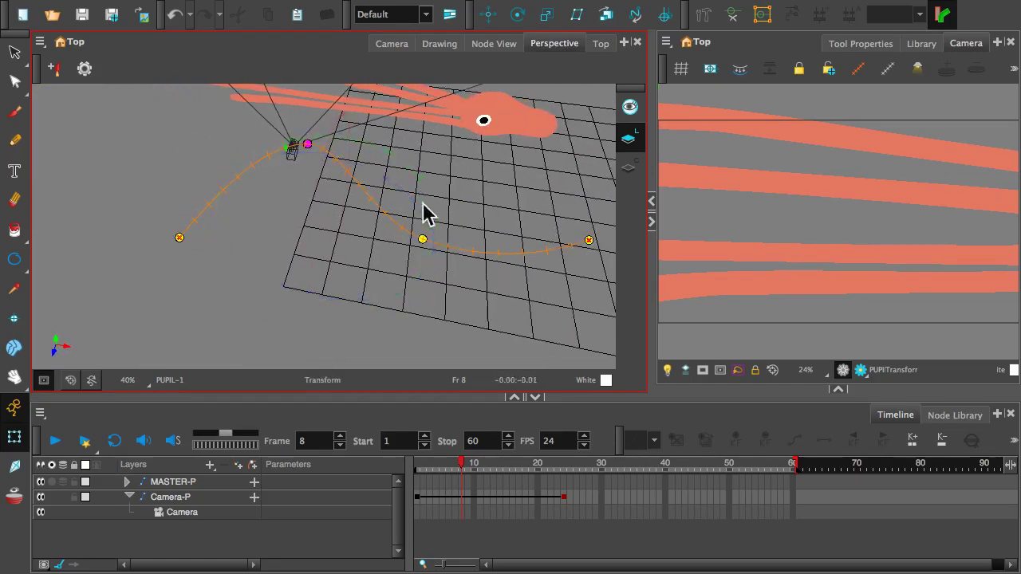
# Step: Scrub to frame 12 to check the camera travelling along the curved path, and inspect the path's control points
pyautogui.click(458, 467)
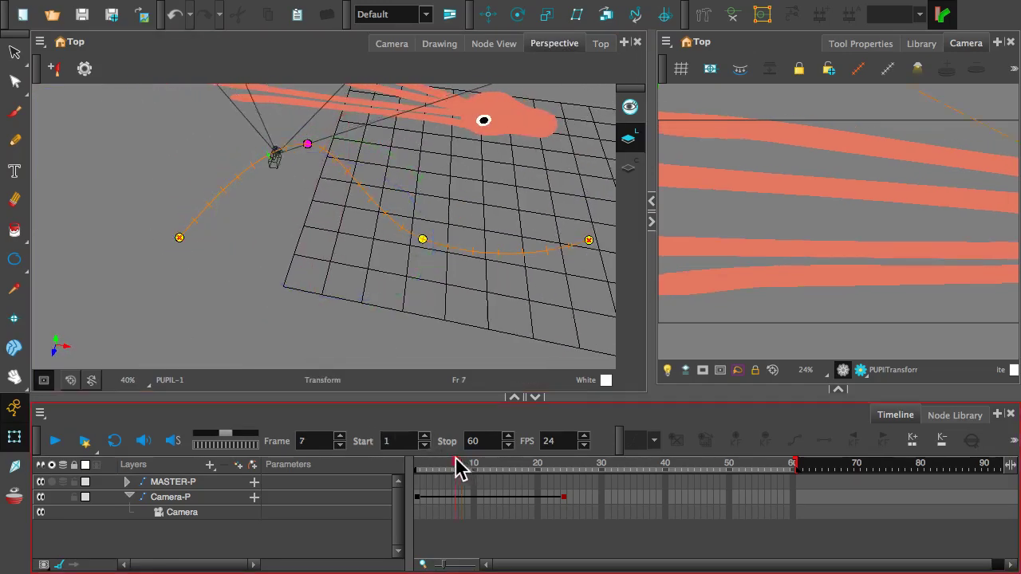
pyautogui.moveTo(458, 467); pyautogui.dragTo(486, 422)
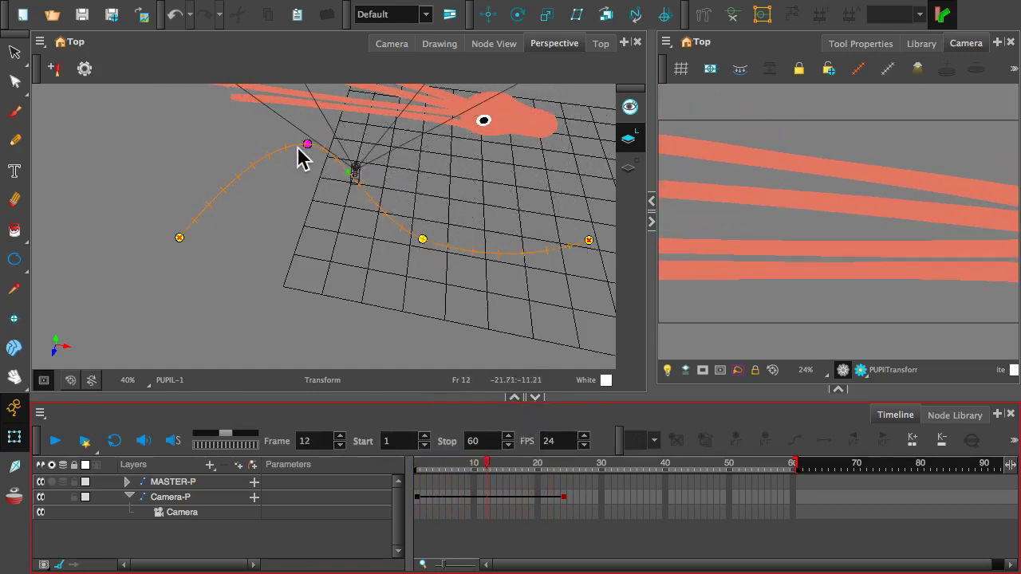
pyautogui.click(179, 238)
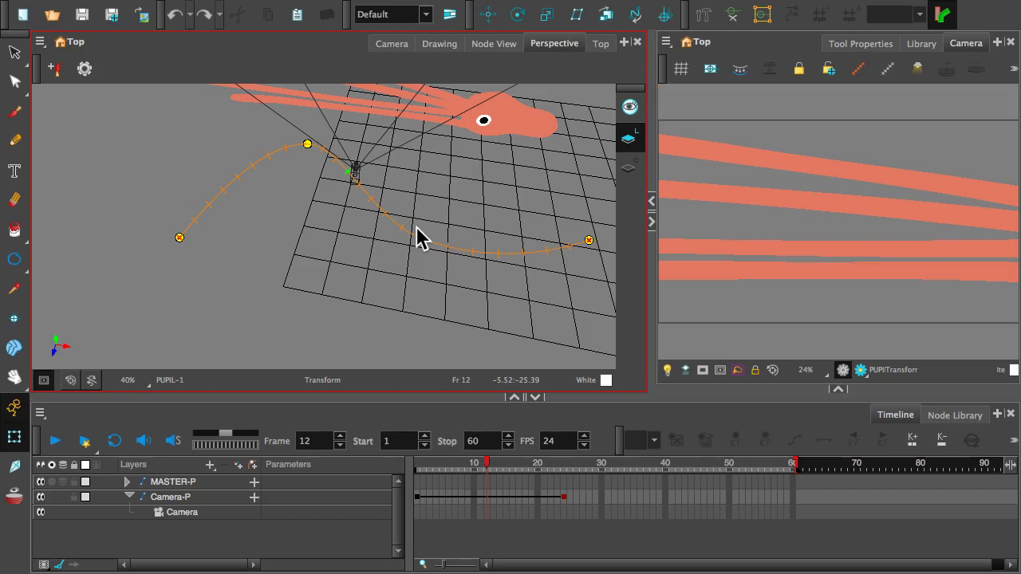
pyautogui.click(421, 238)
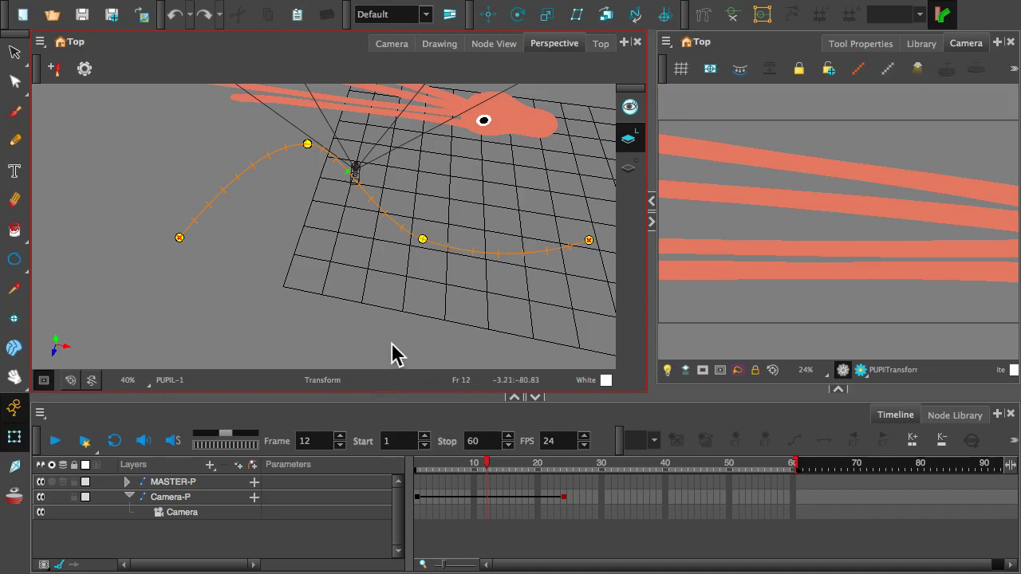
# Step: Switch to OBS and restore the minimised window
pyautogui.press('super+Tab')
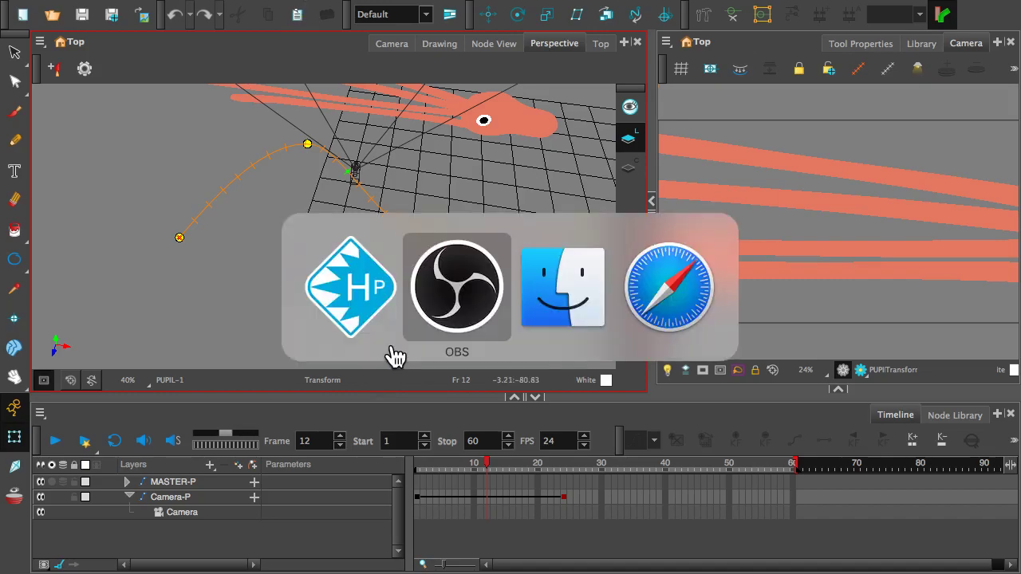
pyautogui.click(472, 330)
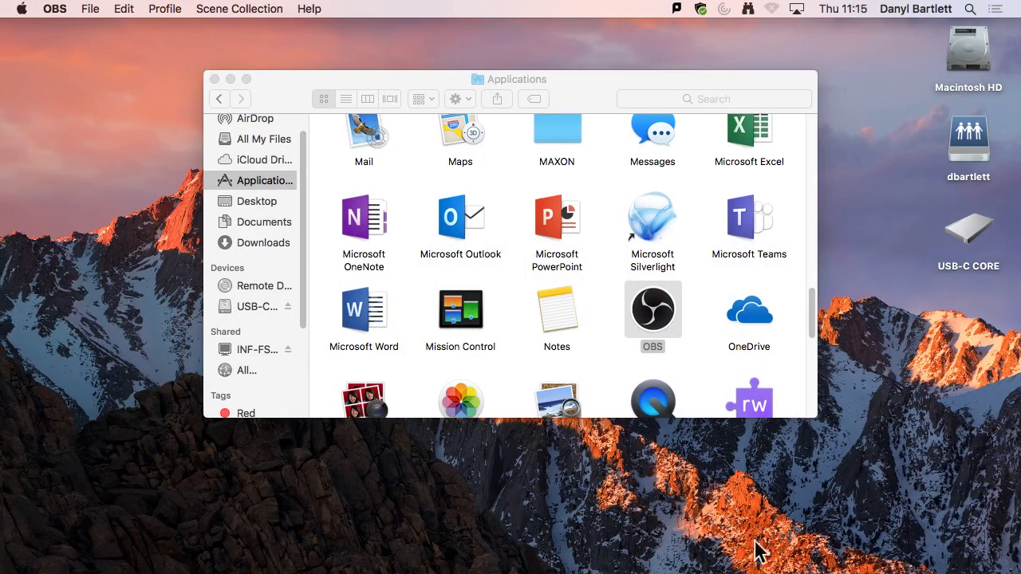
pyautogui.moveTo(702, 568)
pyautogui.click(678, 540)
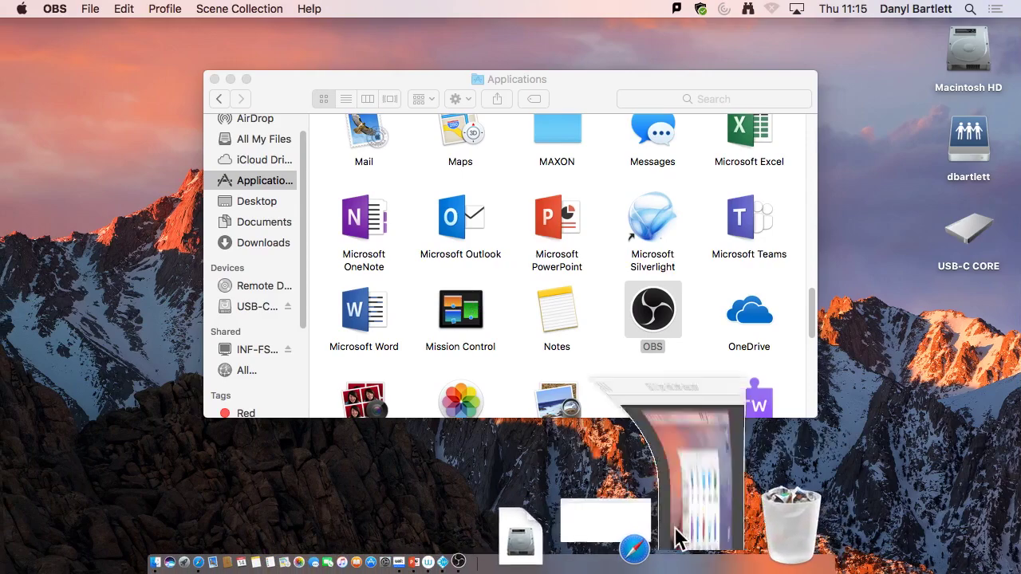